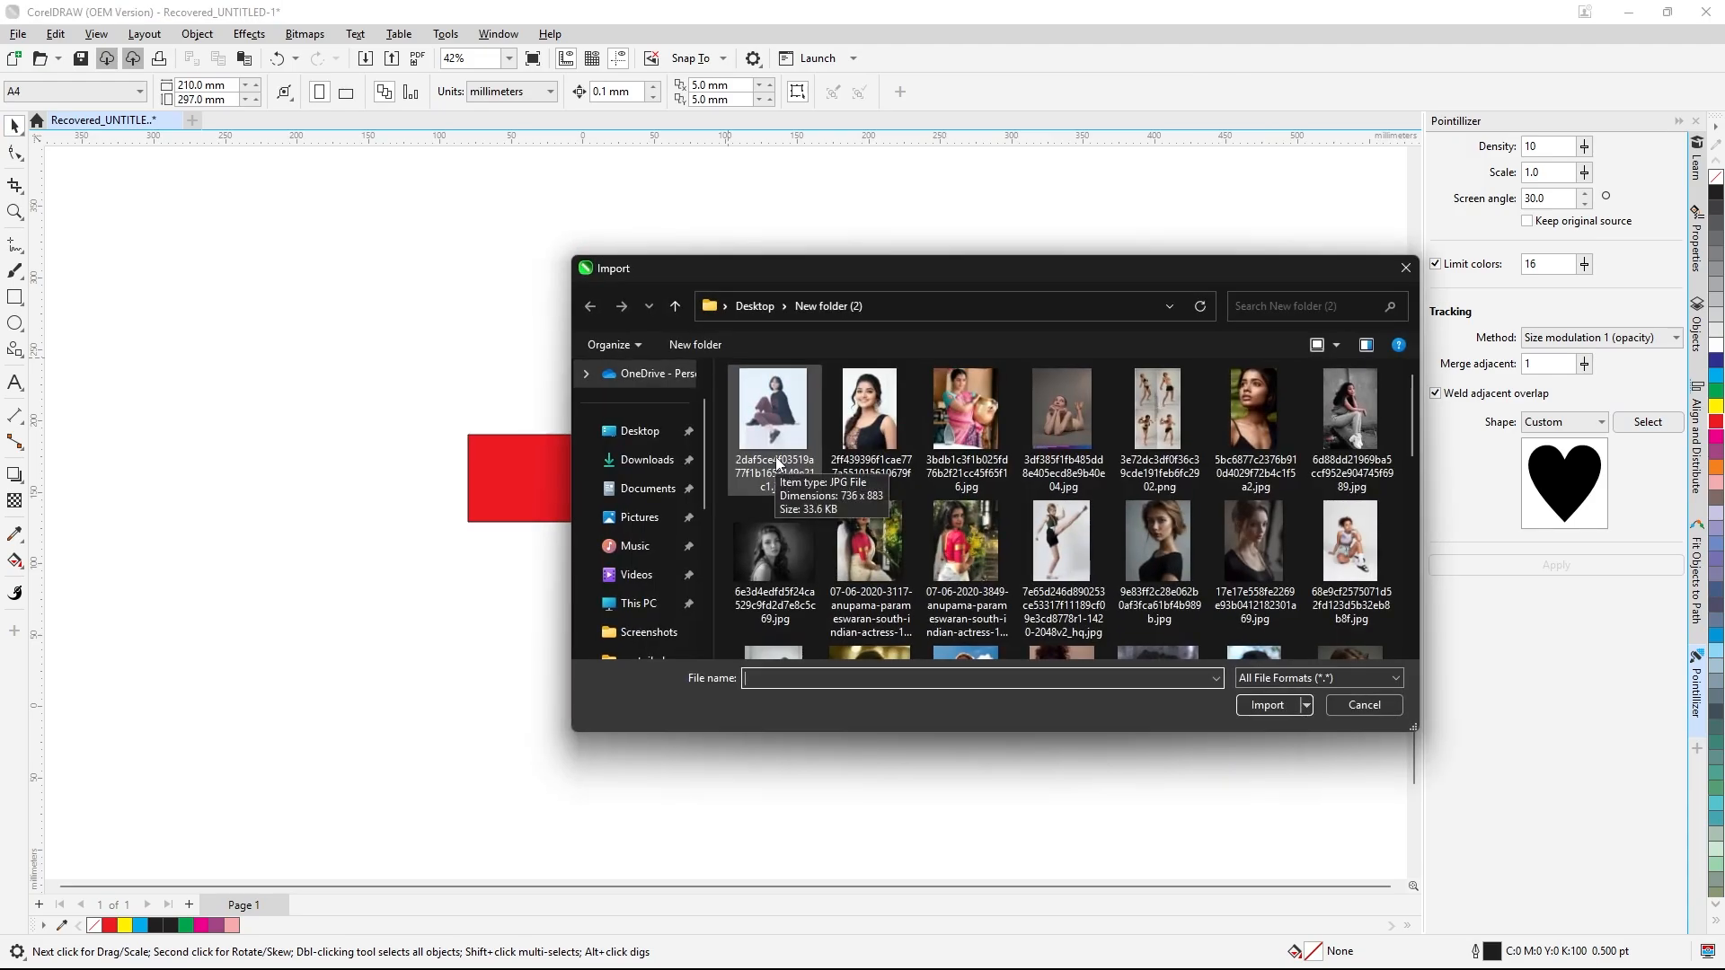
{"action": "scroll", "coordinate": [879, 392], "scroll_direction": "down", "scroll_amount": 1}
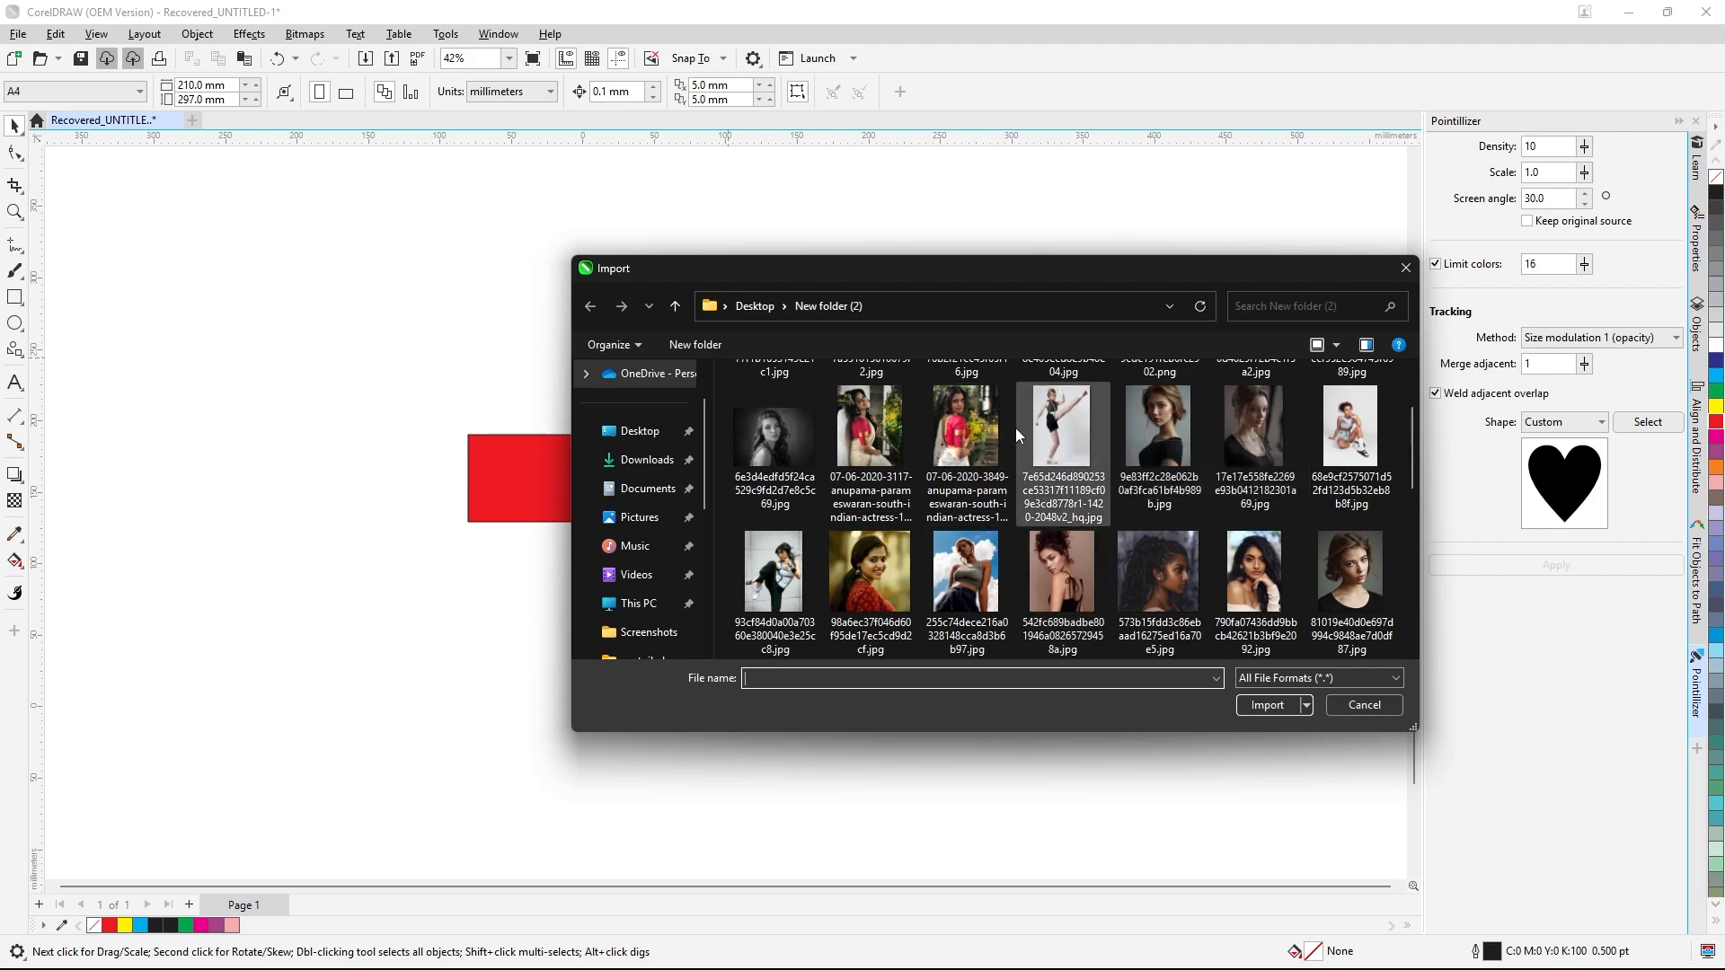
{"action": "scroll", "coordinate": [1242, 461], "scroll_direction": "down", "scroll_amount": 5}
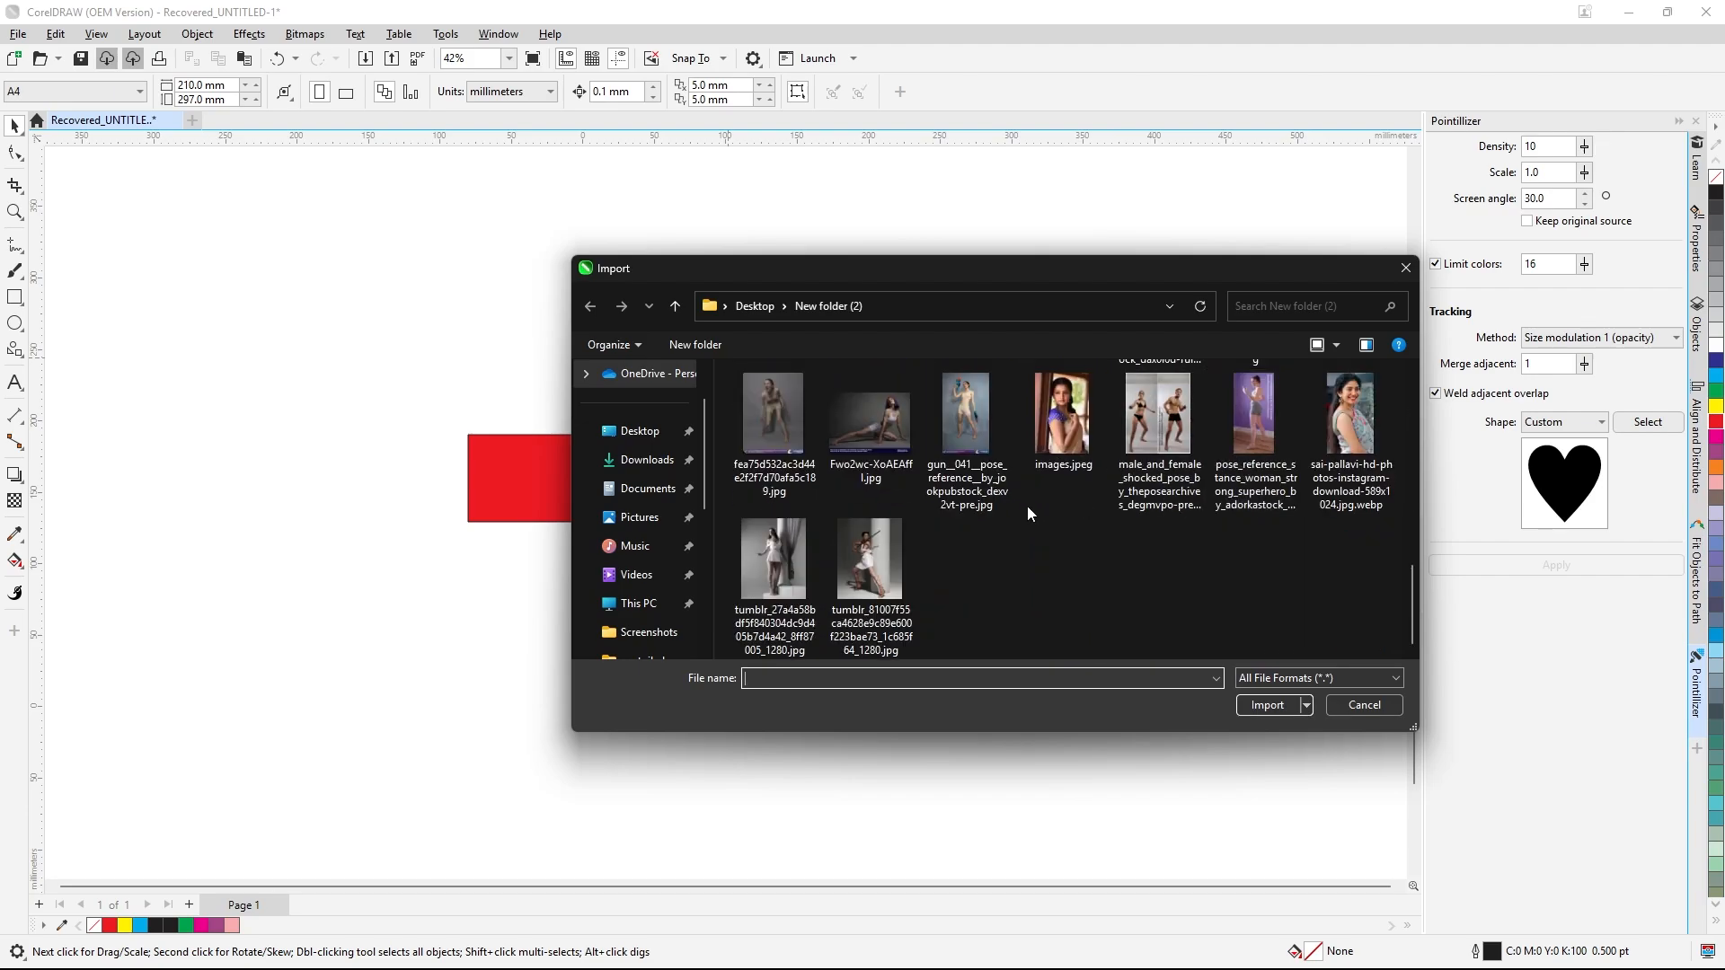
{"action": "scroll", "coordinate": [1033, 503], "scroll_direction": "up", "scroll_amount": 6}
{"action": "scroll", "coordinate": [959, 492], "scroll_direction": "up", "scroll_amount": 1}
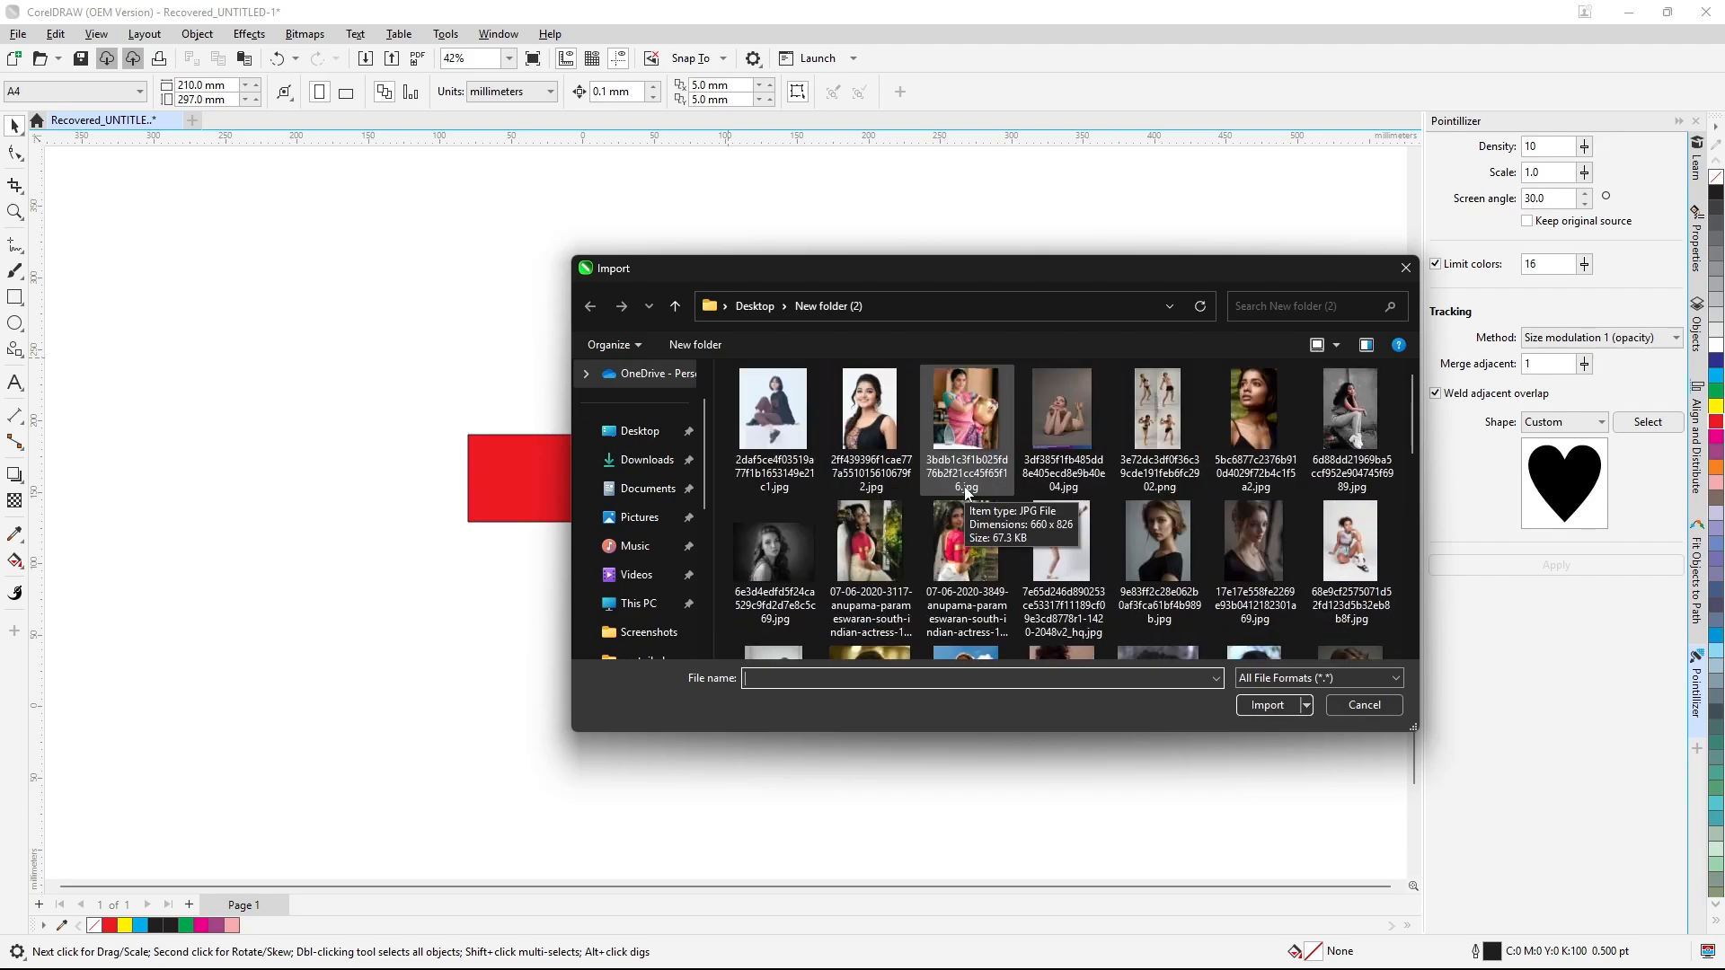
{"action": "left_click", "coordinate": [870, 418]}
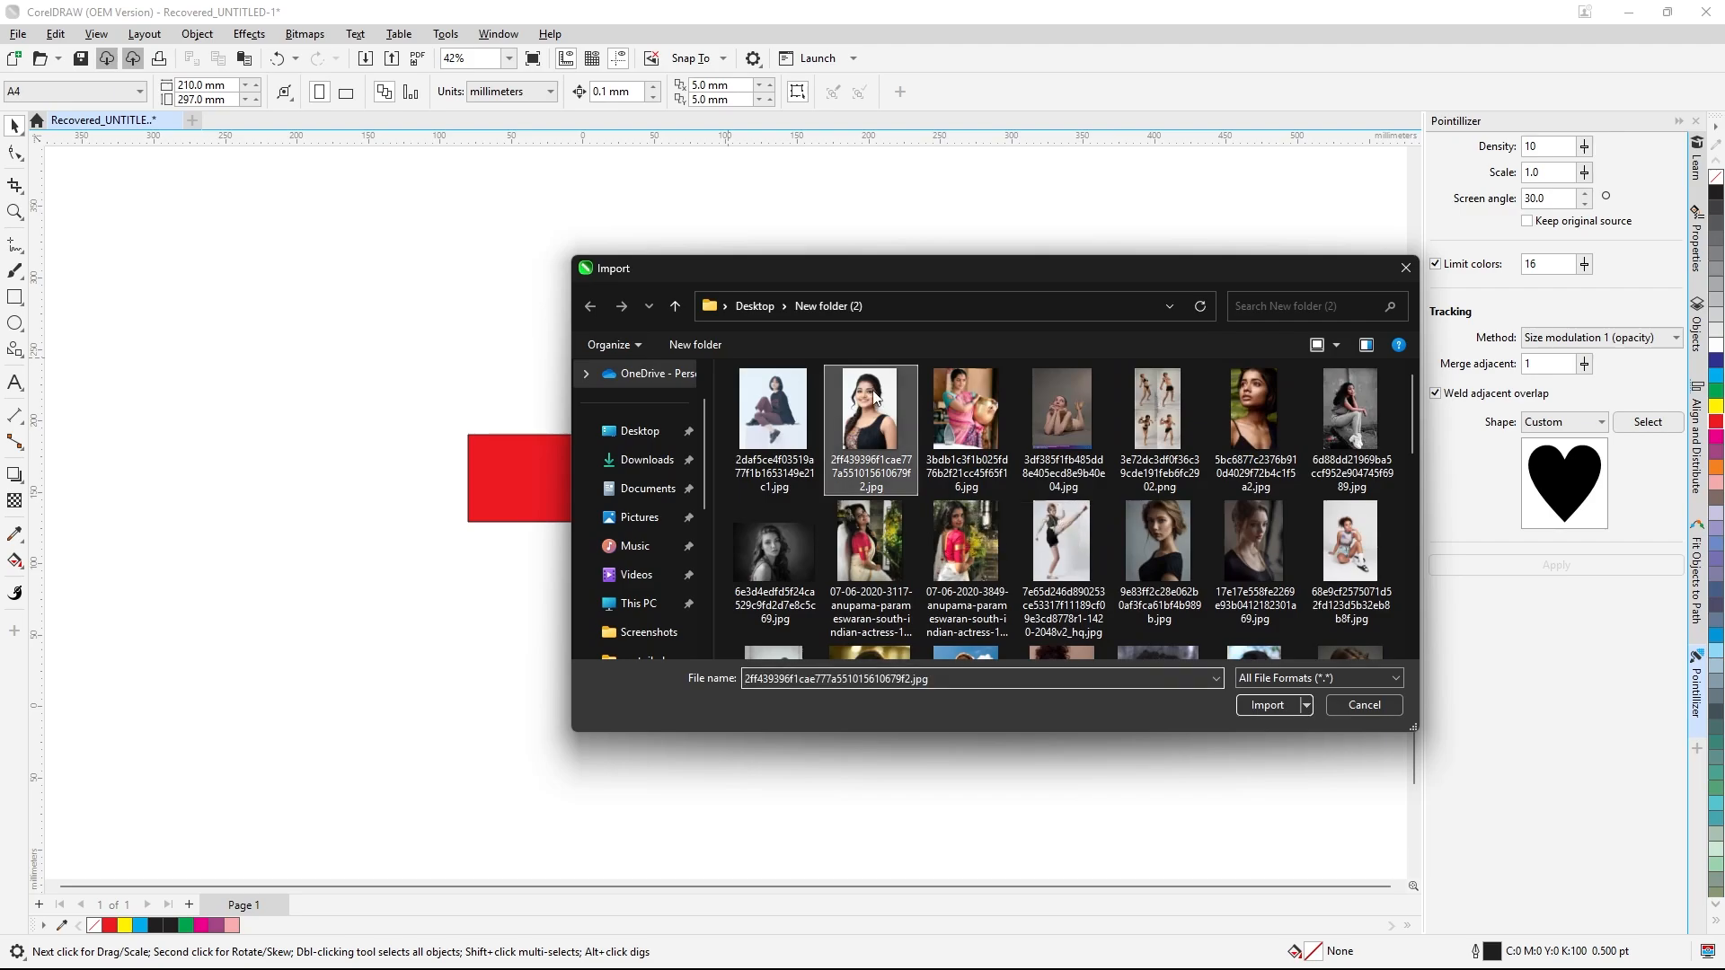
{"action": "left_click", "coordinate": [1261, 706]}
{"action": "left_click_drag", "start_coordinate": [644, 358], "coordinate": [840, 645]}
{"action": "left_click", "coordinate": [568, 355]}
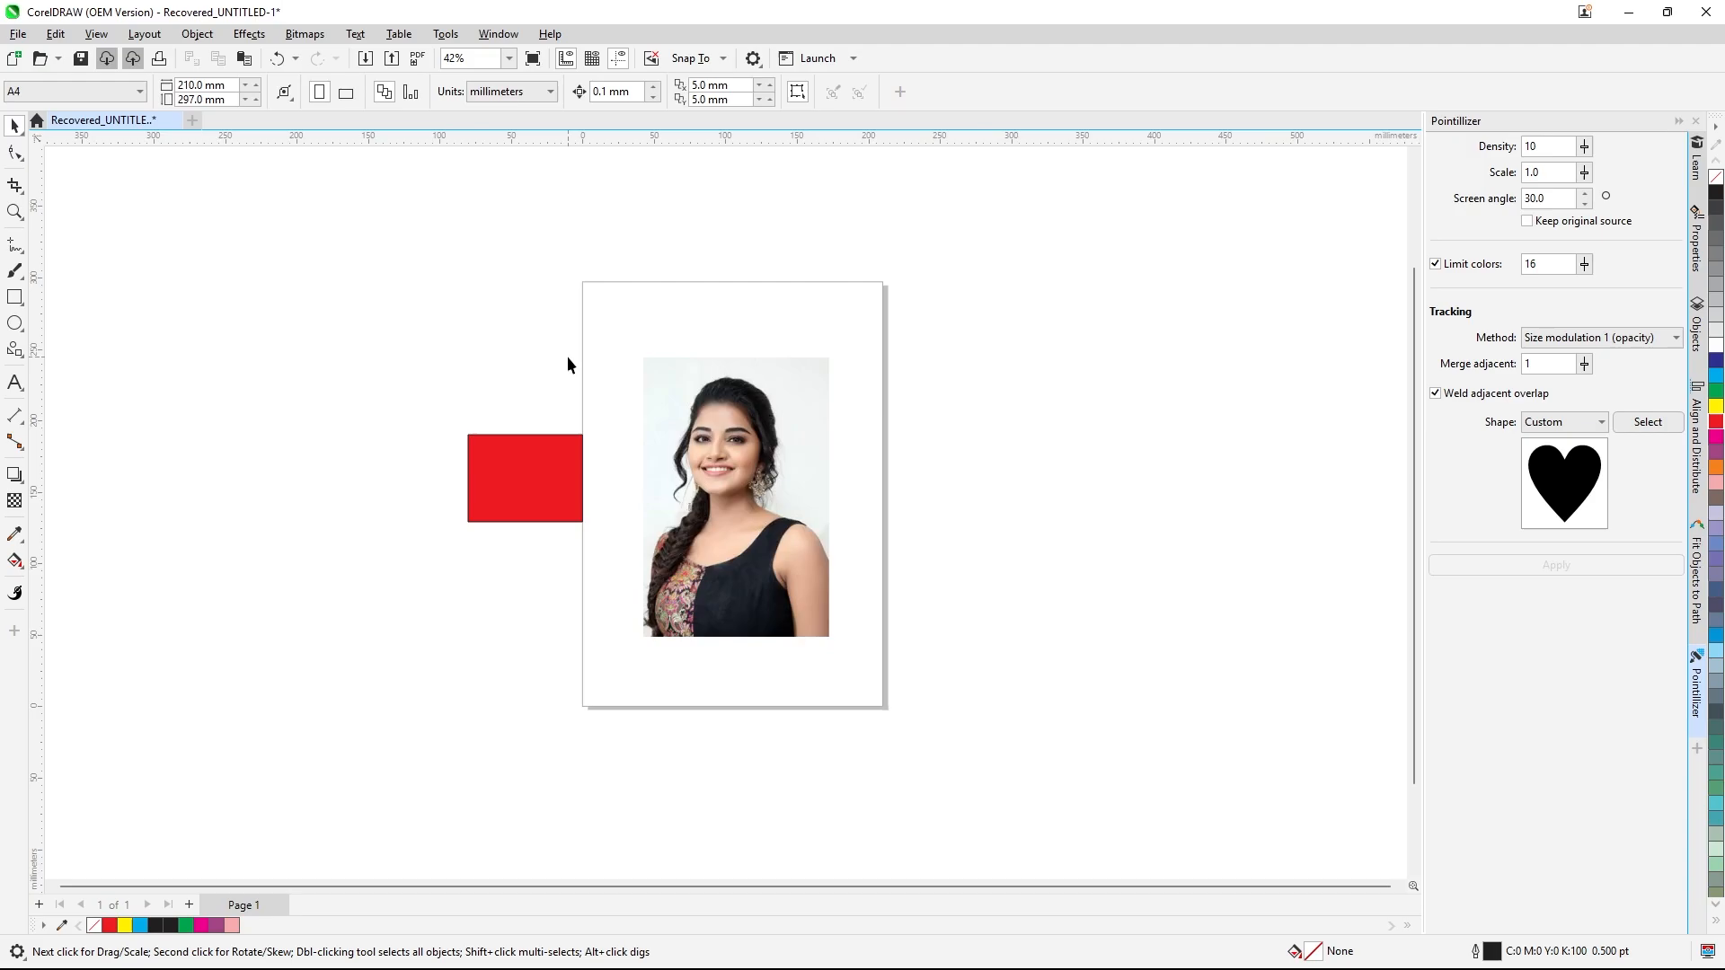
- Move the red rectangle farther left, clear of the page edge
{"action": "scroll", "coordinate": [627, 390], "scroll_direction": "up", "scroll_amount": 2}
{"action": "left_click", "coordinate": [761, 413]}
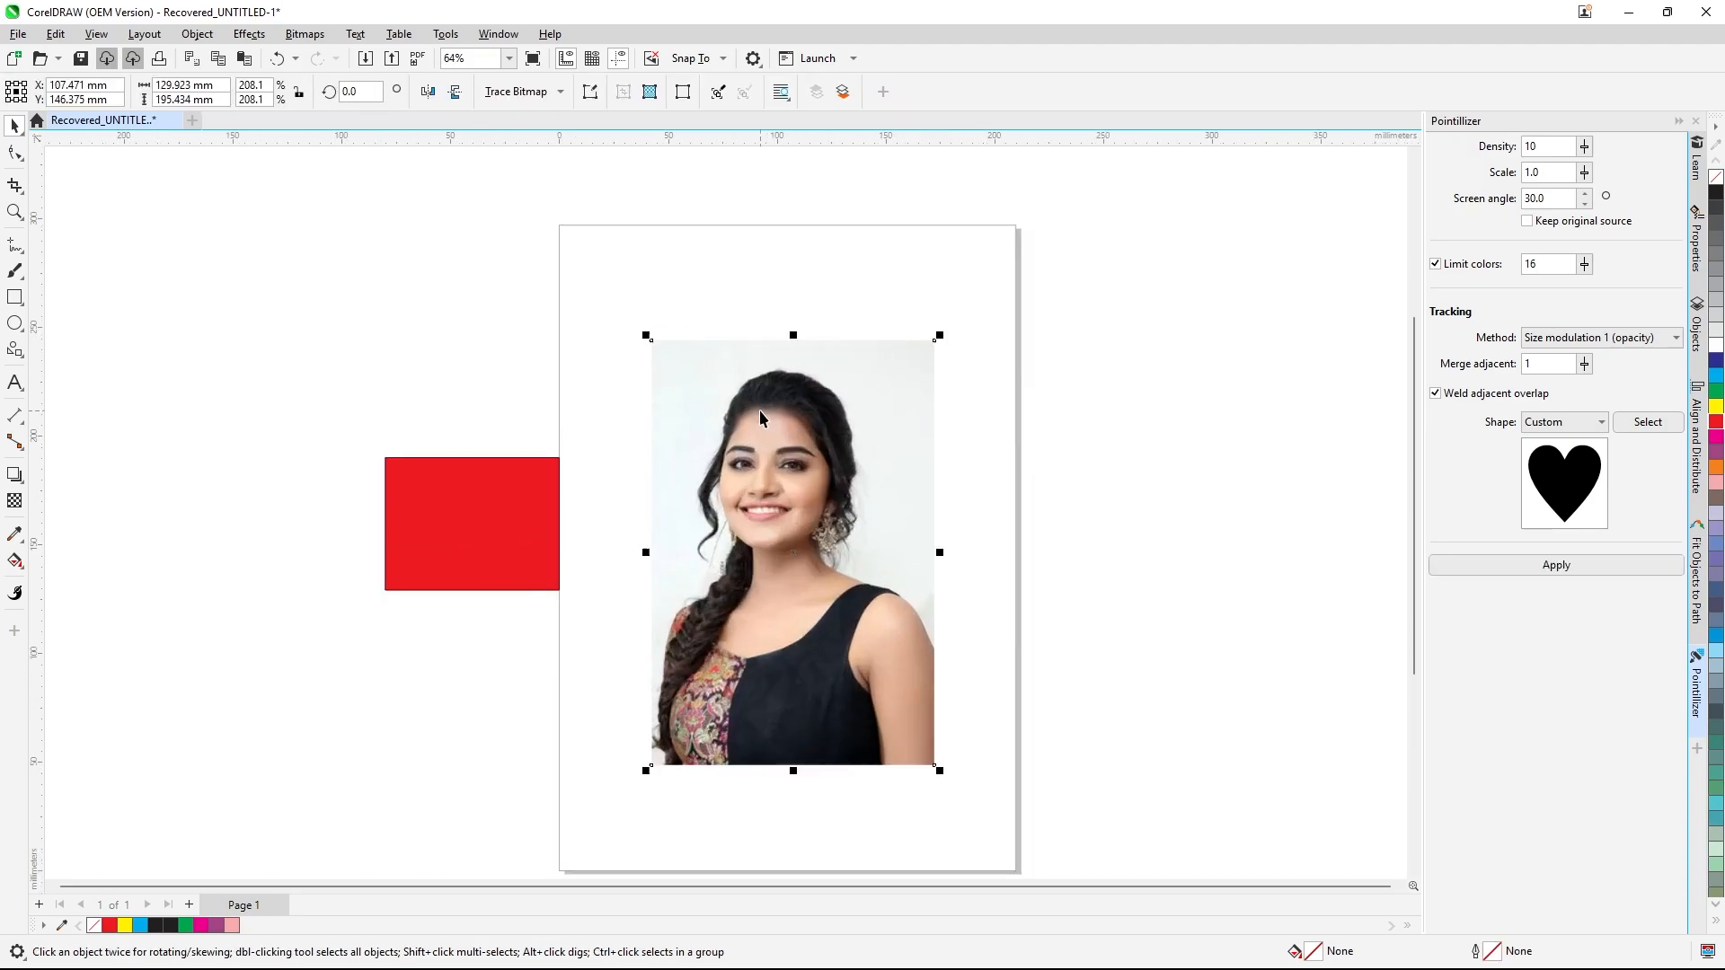
{"action": "left_click", "coordinate": [499, 490]}
{"action": "left_click_drag", "start_coordinate": [500, 497], "coordinate": [389, 471]}
- Add a 3D Rotate bitmap effect to the imported photo
{"action": "left_click", "coordinate": [802, 414]}
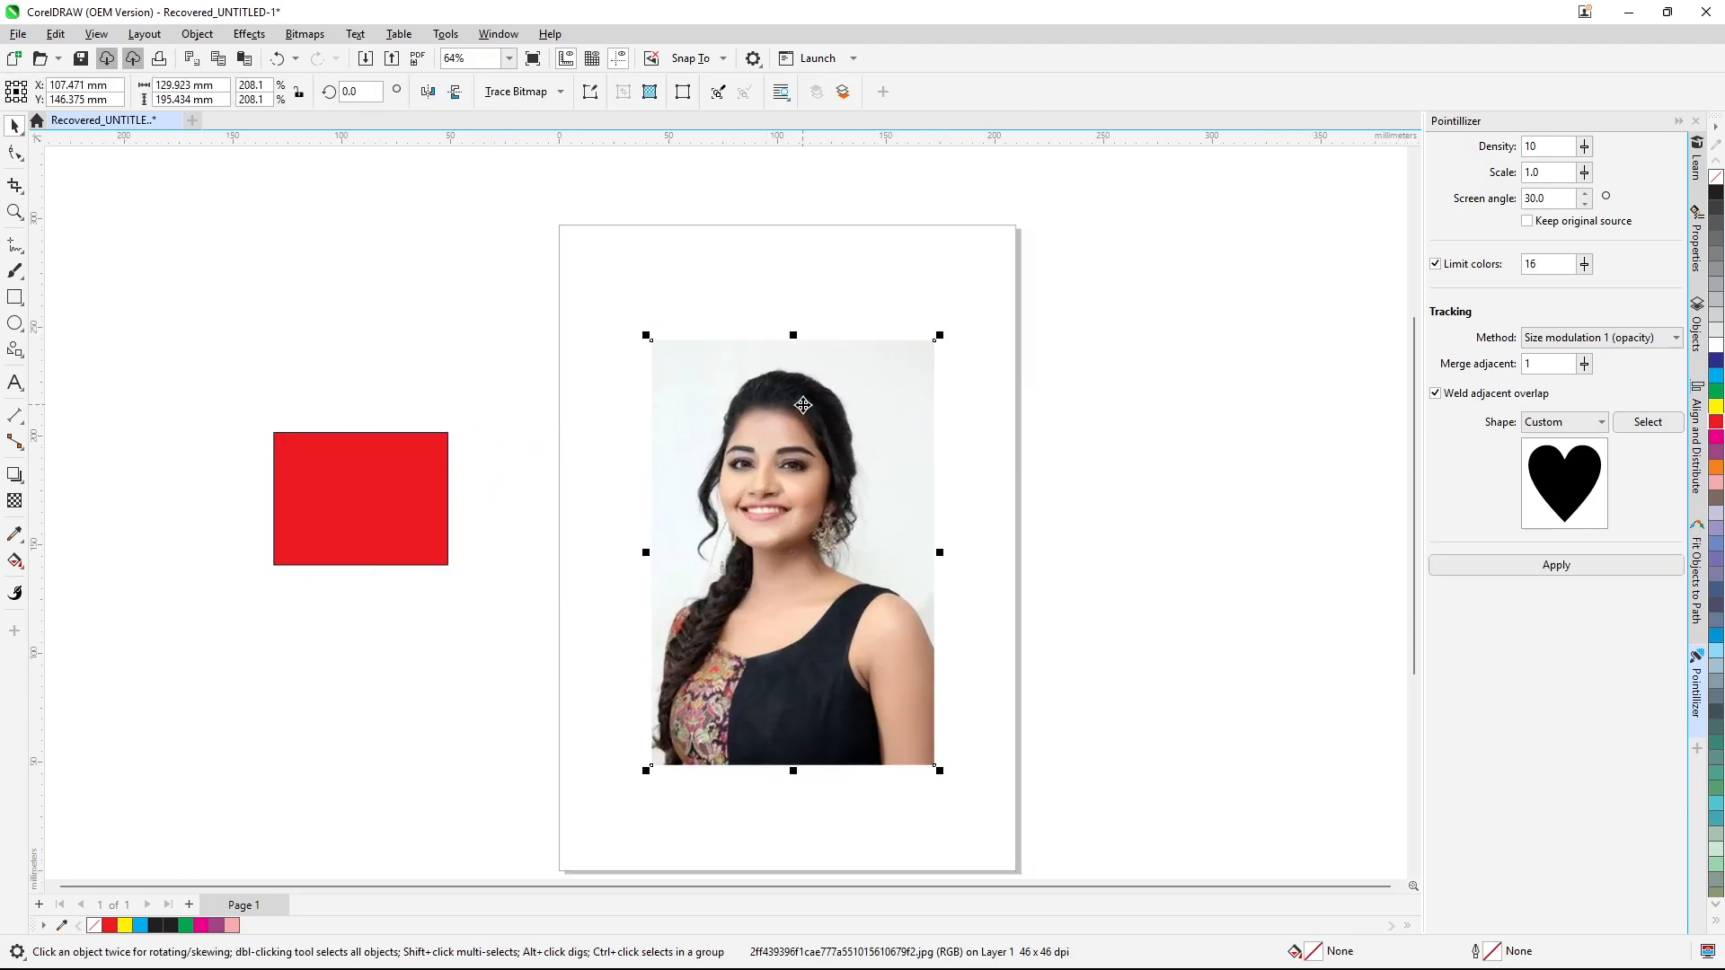
{"action": "scroll", "coordinate": [726, 257], "scroll_direction": "up", "scroll_amount": 2}
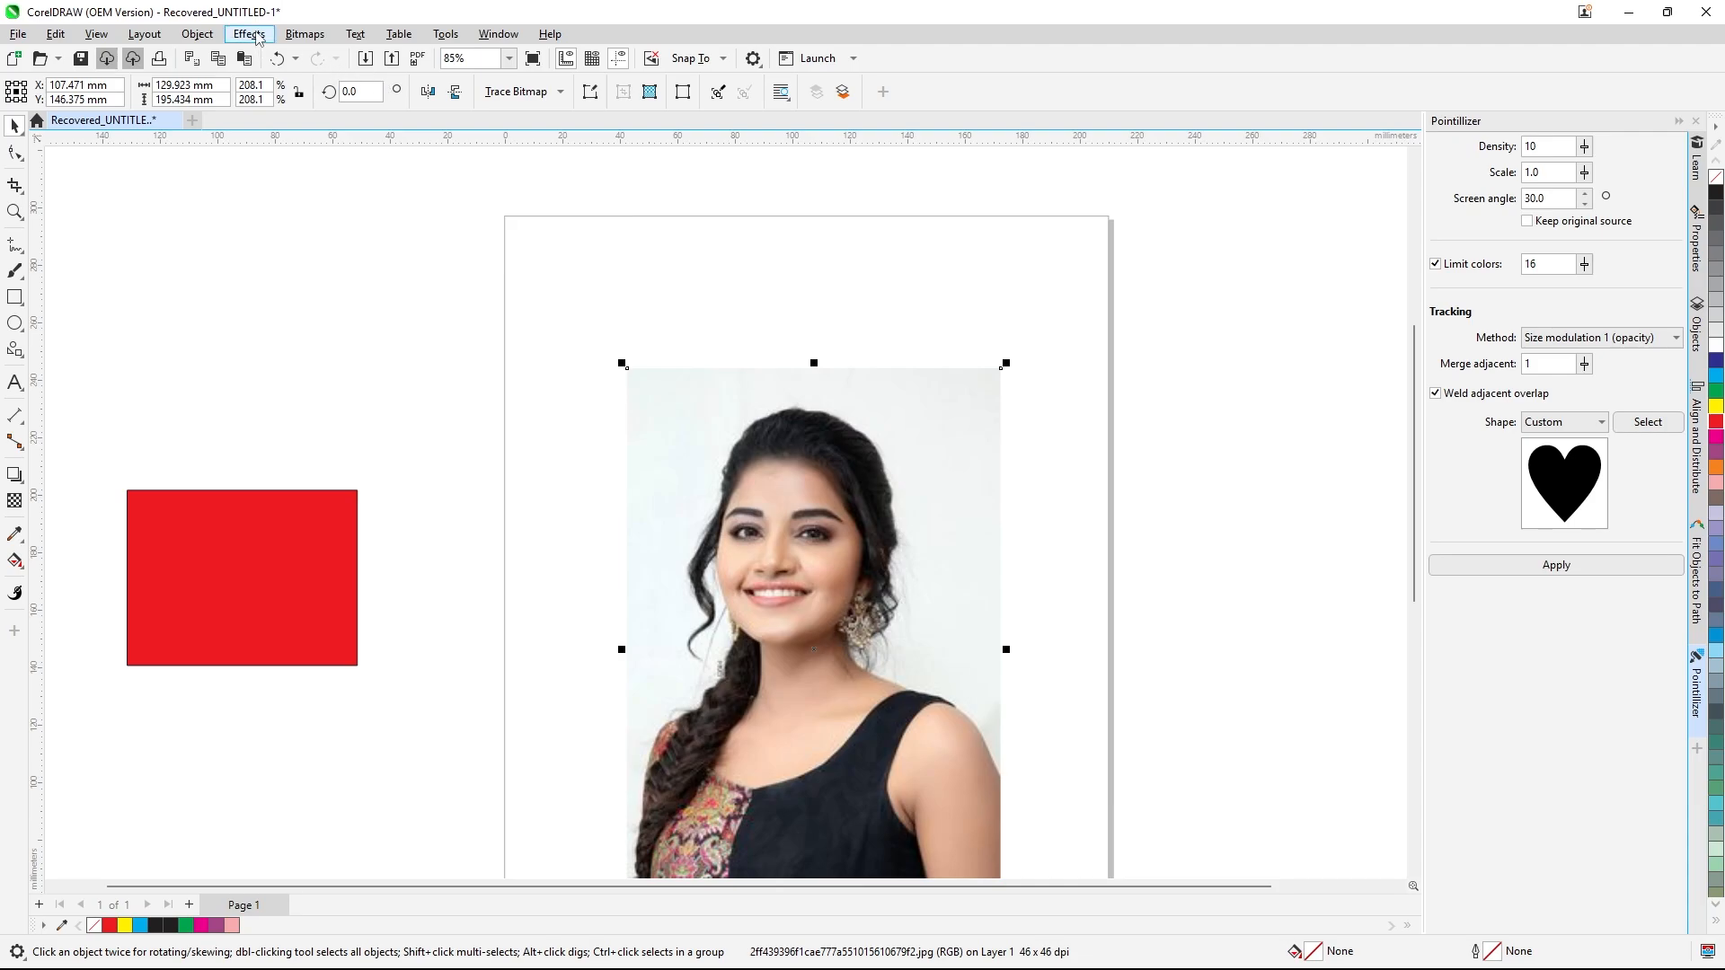
{"action": "left_click", "coordinate": [250, 35]}
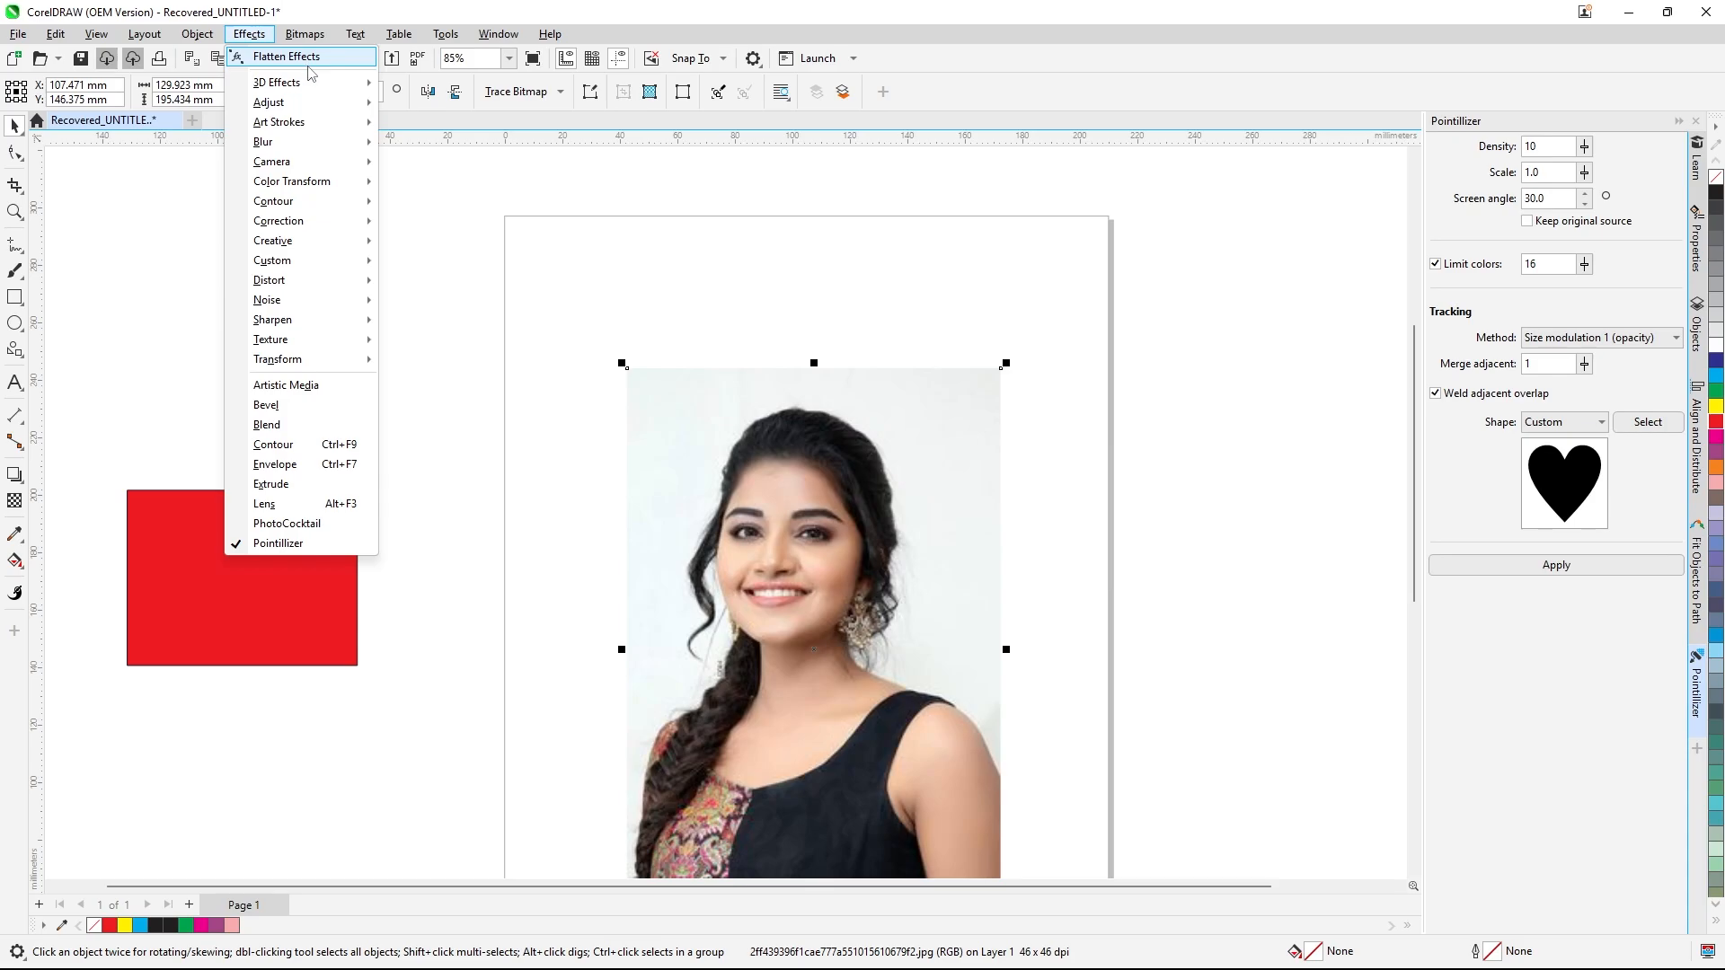
{"action": "mouse_move", "coordinate": [310, 89]}
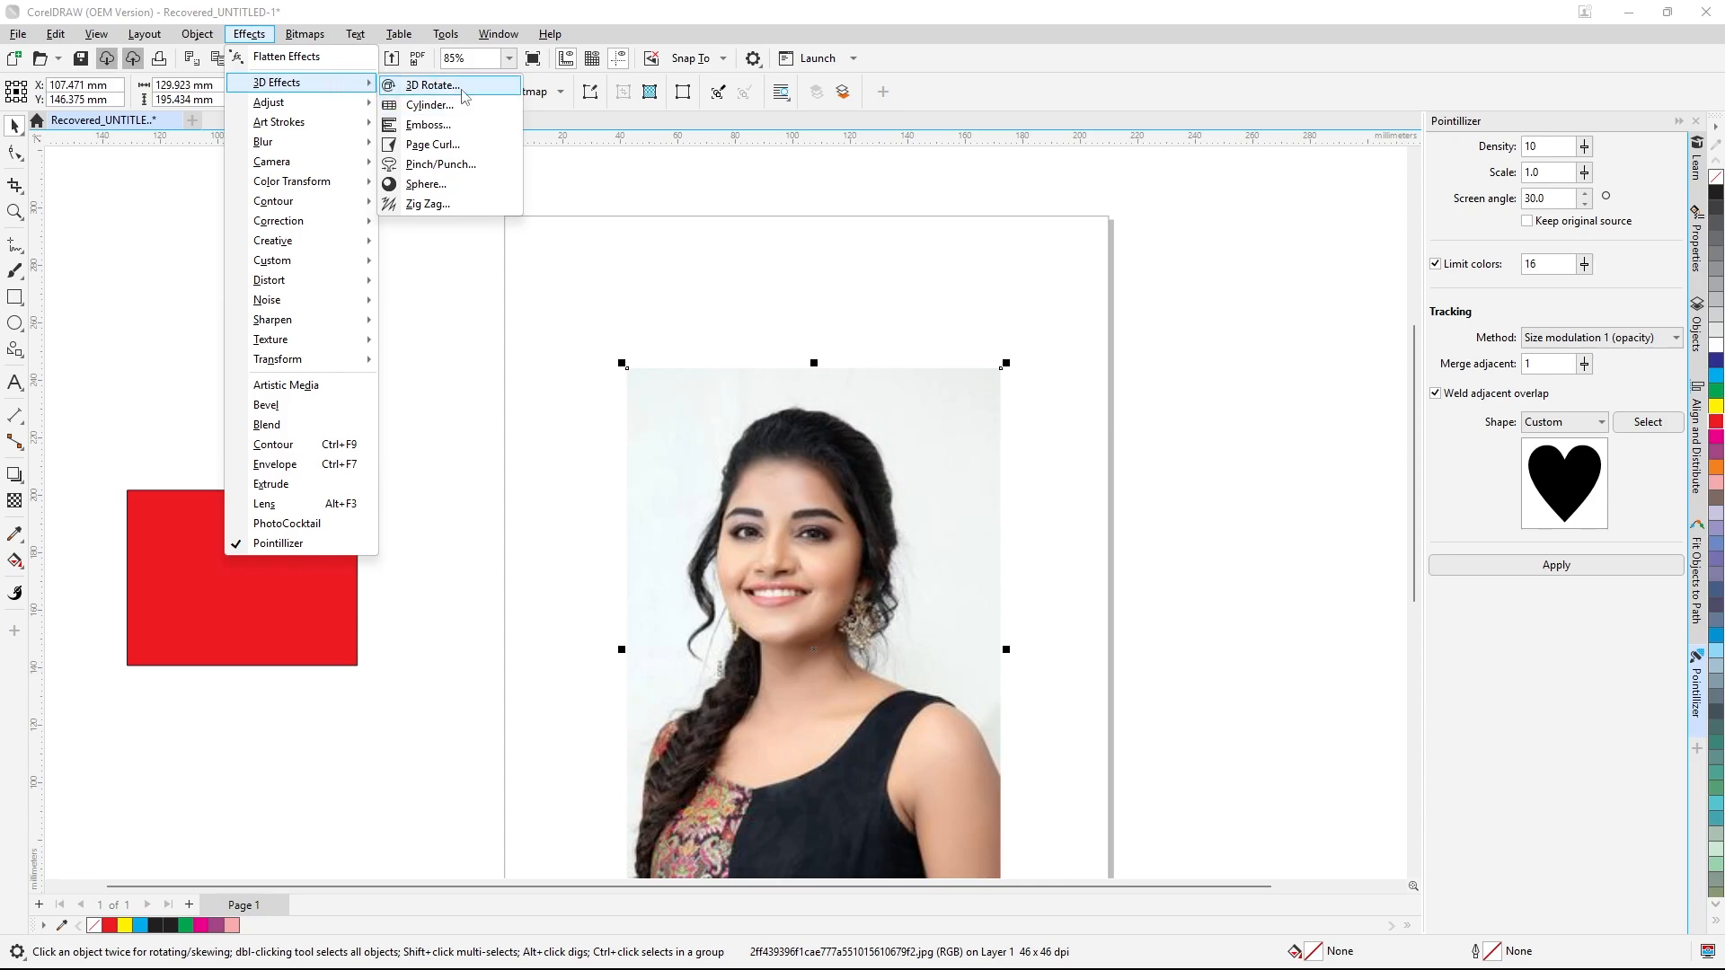
{"action": "left_click", "coordinate": [431, 85]}
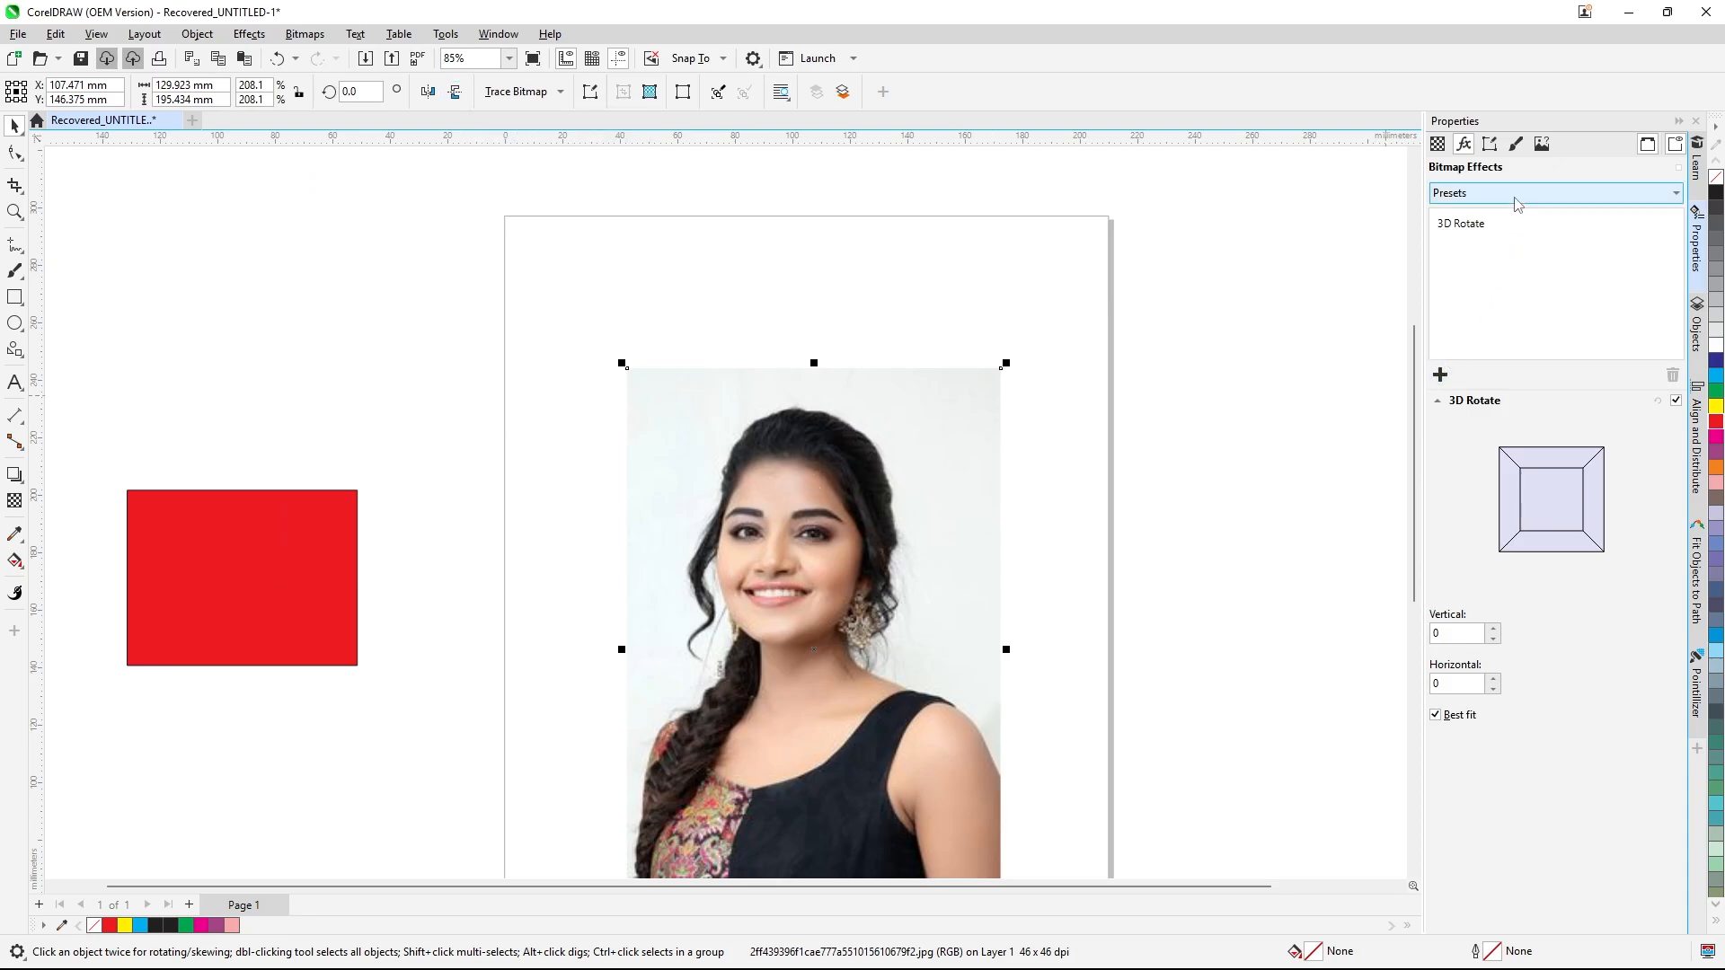
- Apply the Bright Midtones preset to the photo
{"action": "left_click", "coordinate": [1672, 200]}
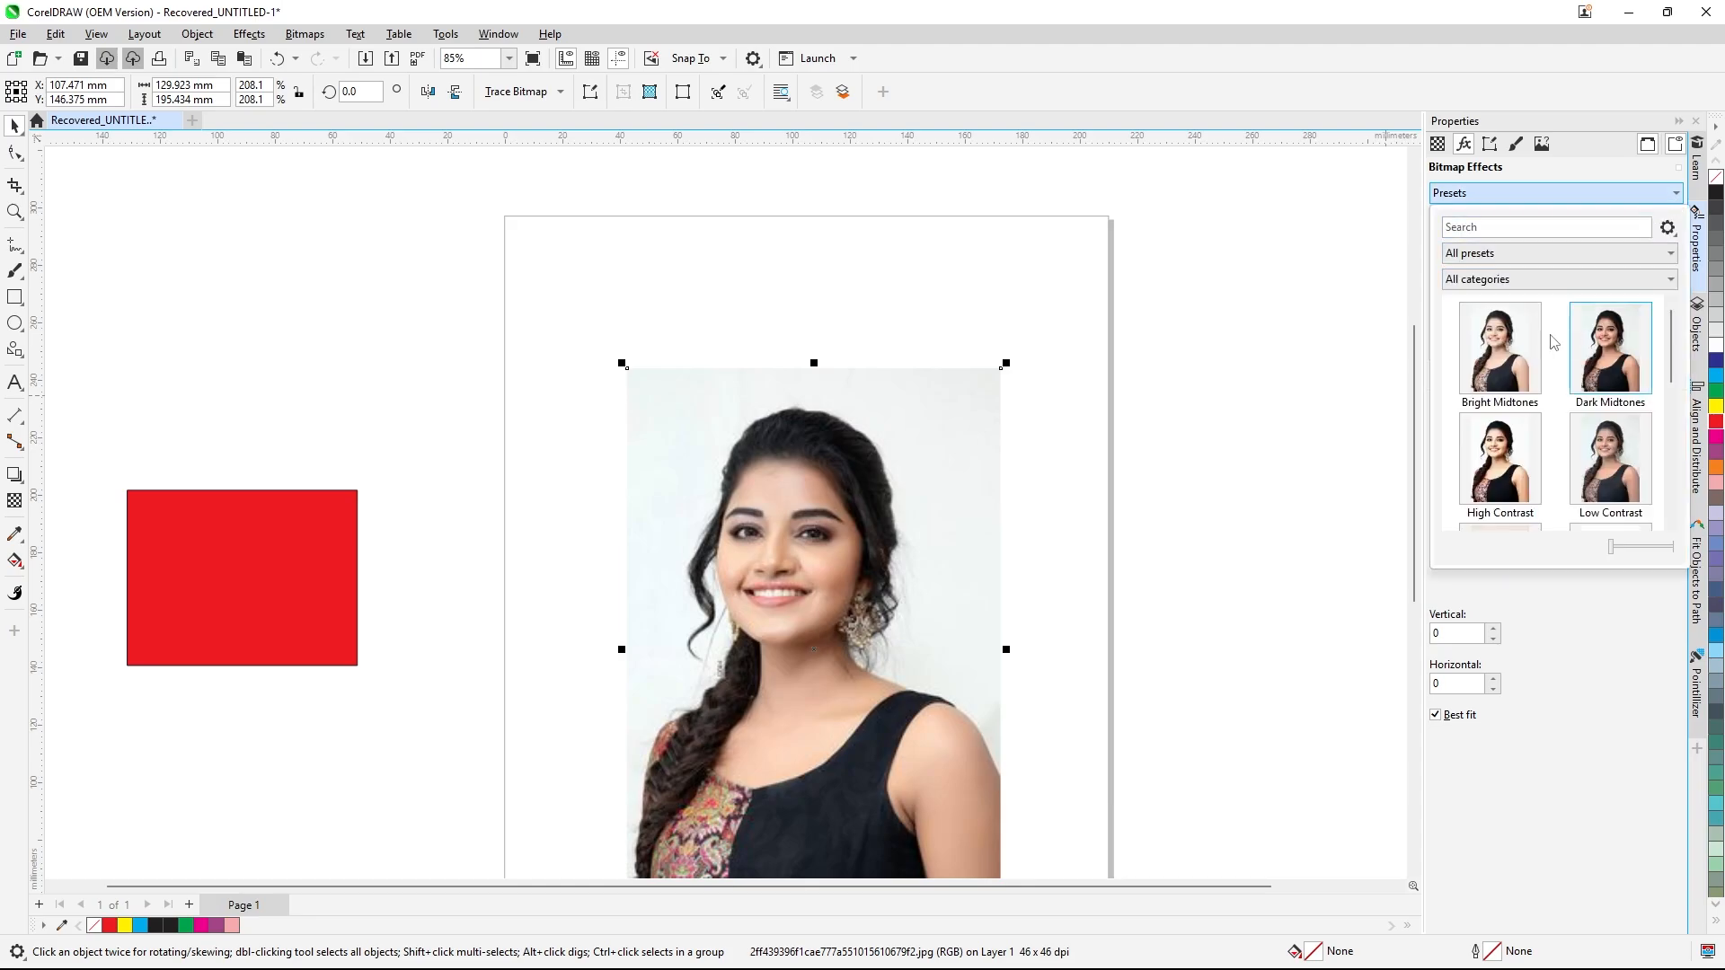
{"action": "left_click", "coordinate": [1509, 364]}
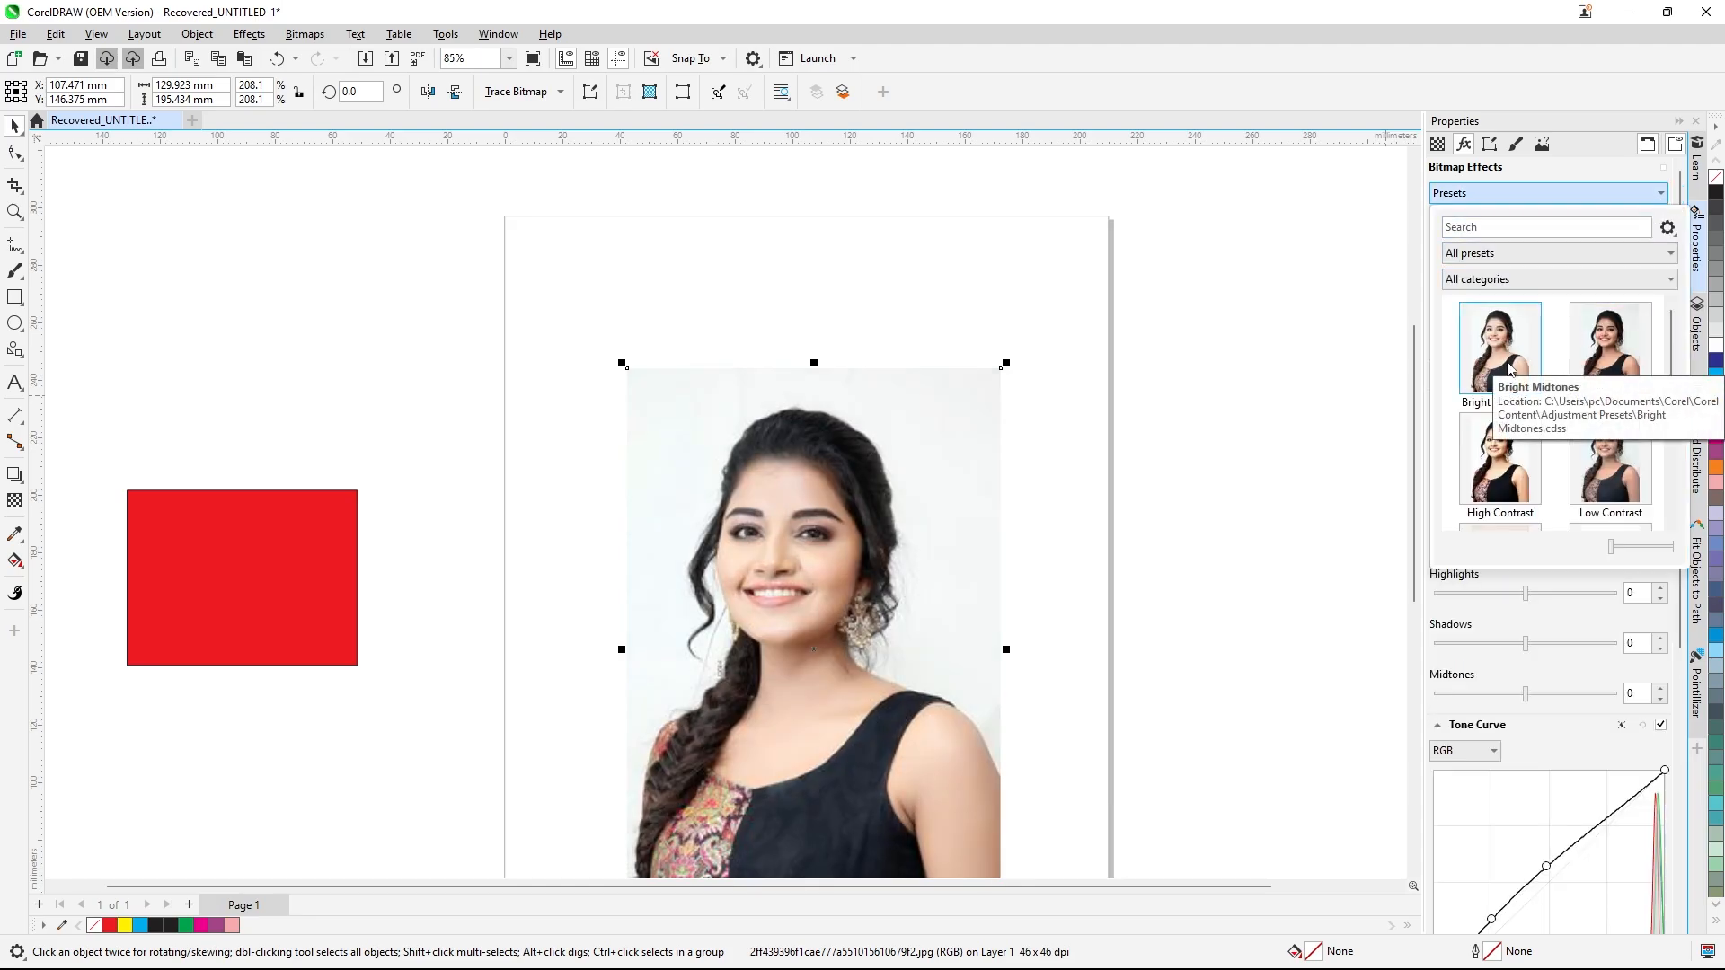
{"action": "left_click", "coordinate": [1684, 619]}
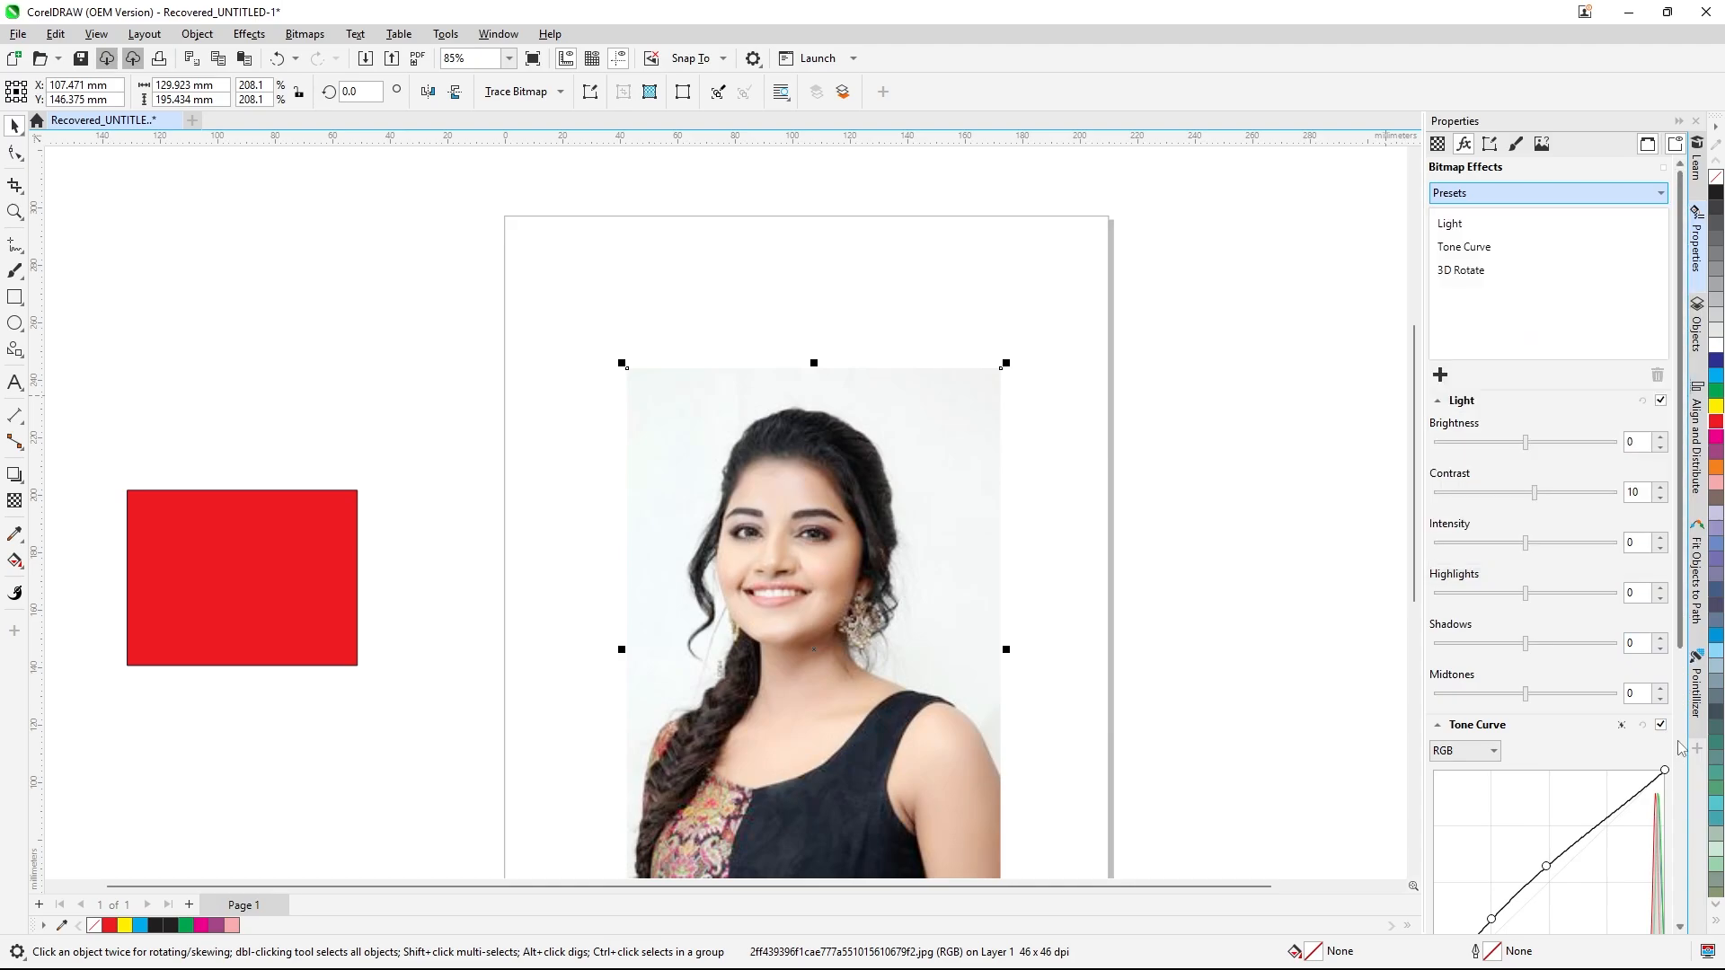
- Set the photo's contrast to 41, intensity -27, highlights -18, shadows 7 and midtones -5, and lower its RGB tone curve with a node at 77, 77
{"action": "left_click_drag", "start_coordinate": [1679, 640], "coordinate": [1685, 813]}
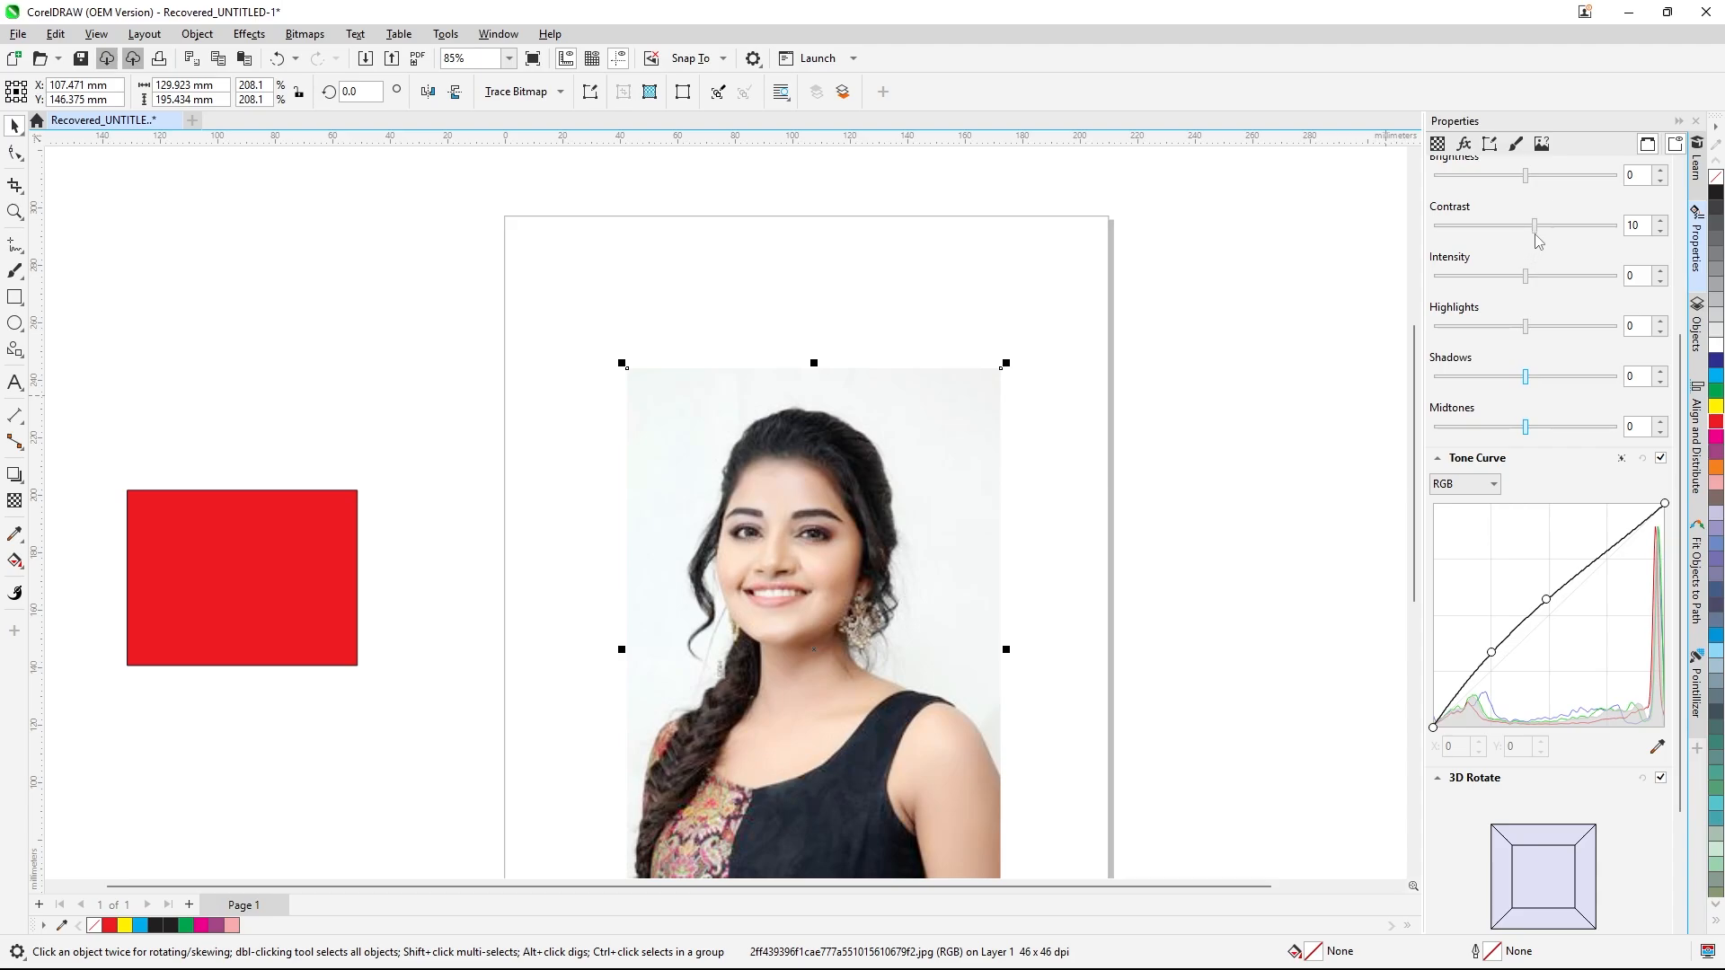
{"action": "left_click_drag", "start_coordinate": [1535, 230], "coordinate": [1525, 443]}
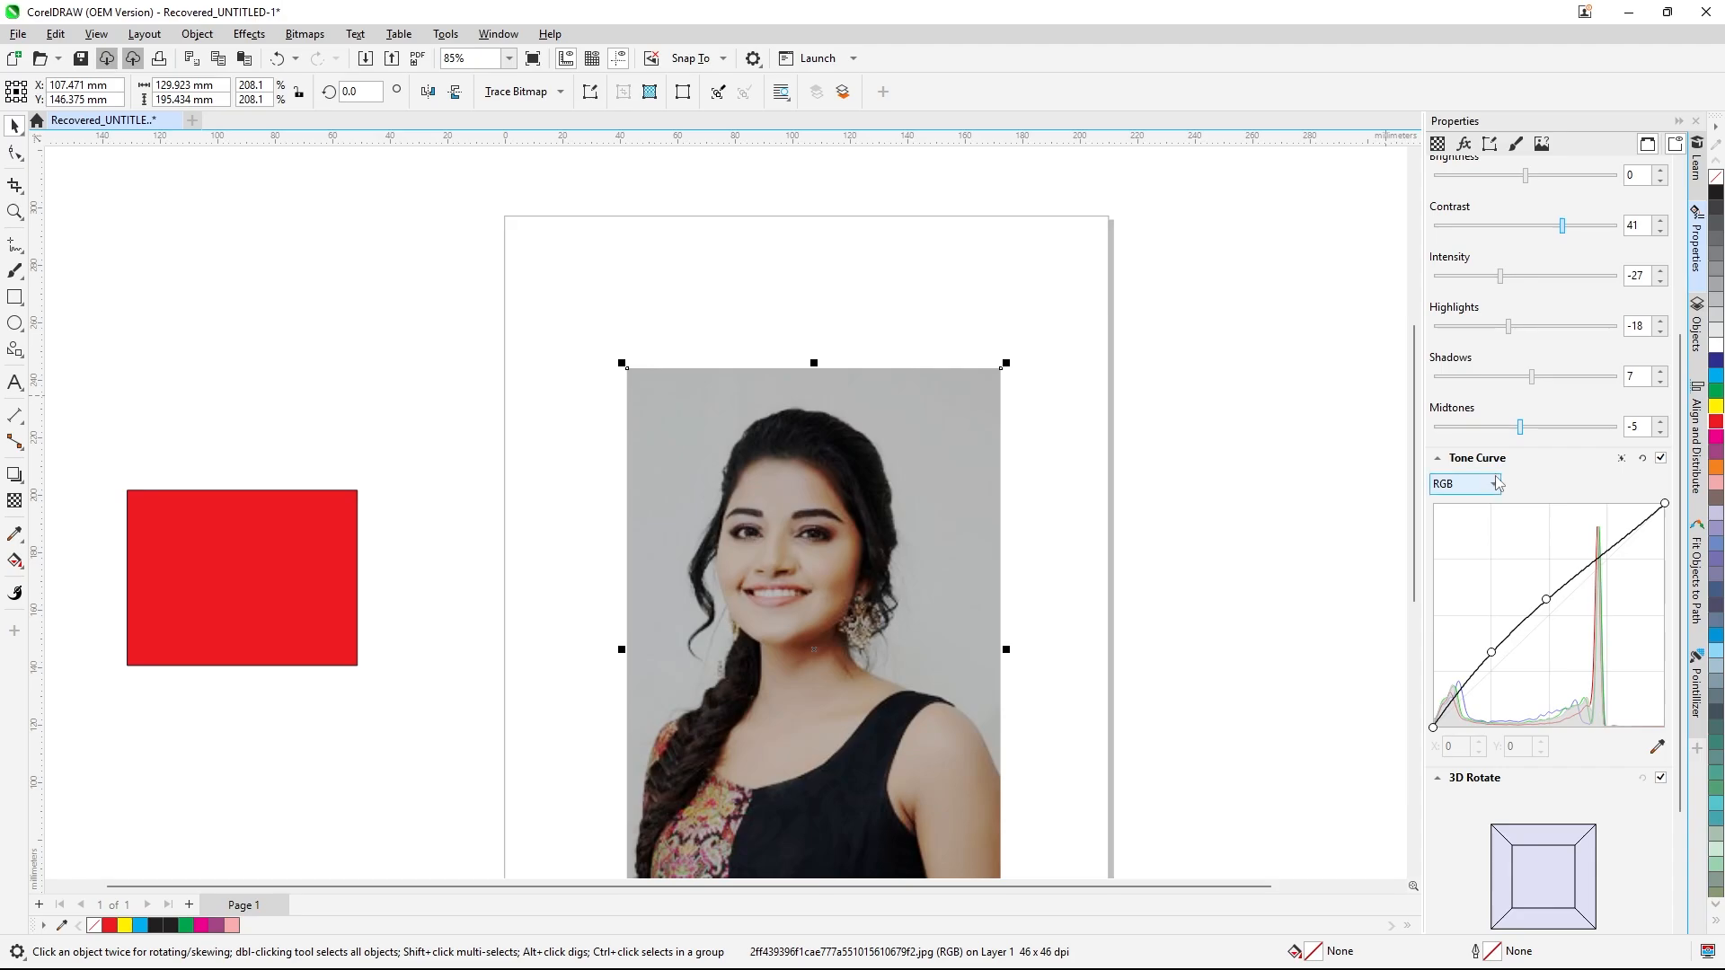
{"action": "left_click_drag", "start_coordinate": [1547, 601], "coordinate": [1504, 662]}
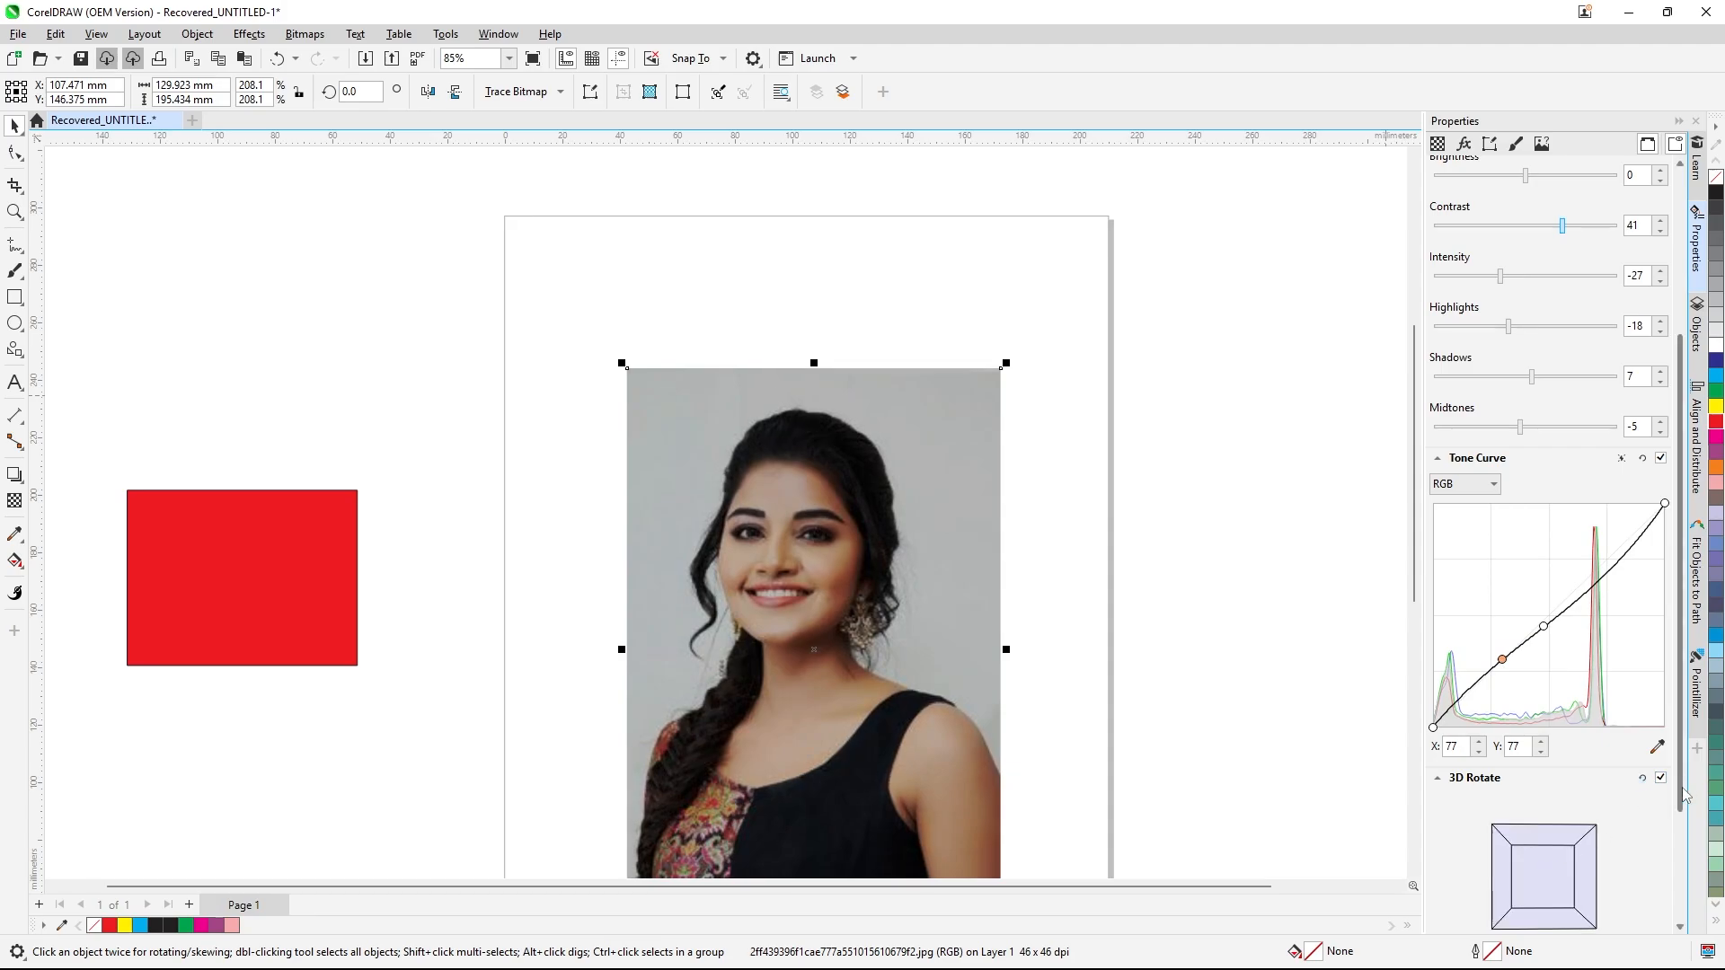
- Collapse the Tone Curve settings and keep the 3D Rotate settings expanded
{"action": "scroll", "coordinate": [1558, 814], "scroll_direction": "down", "scroll_amount": 3}
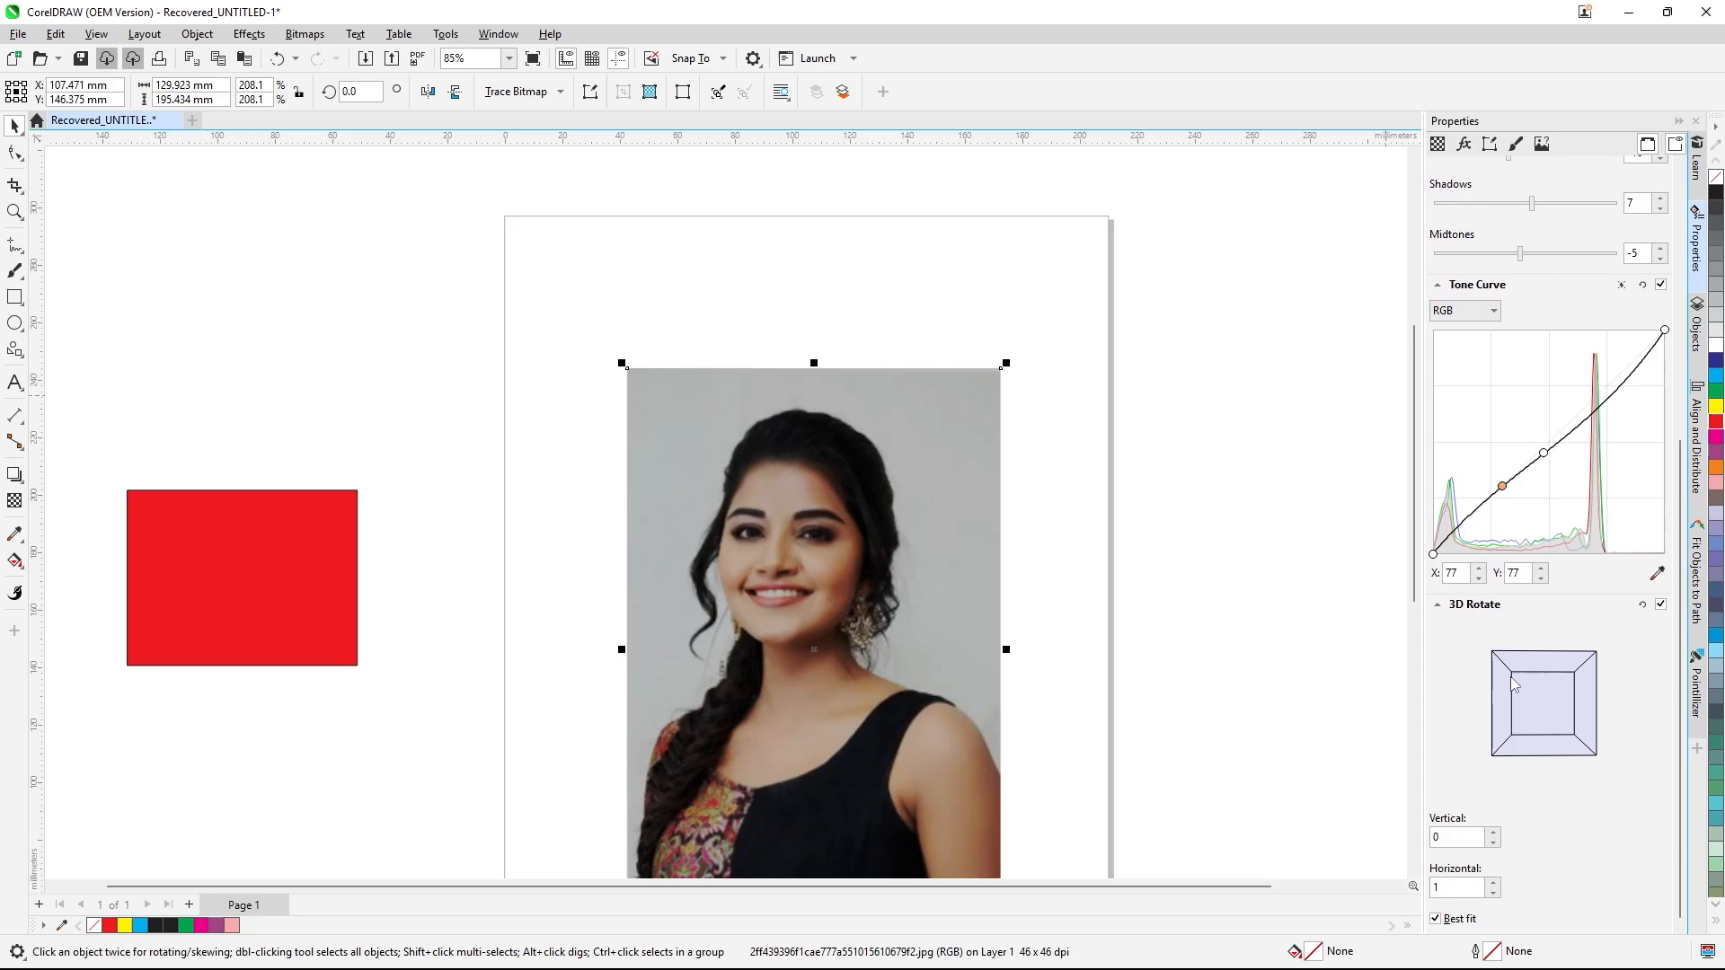
{"action": "left_click", "coordinate": [1437, 605]}
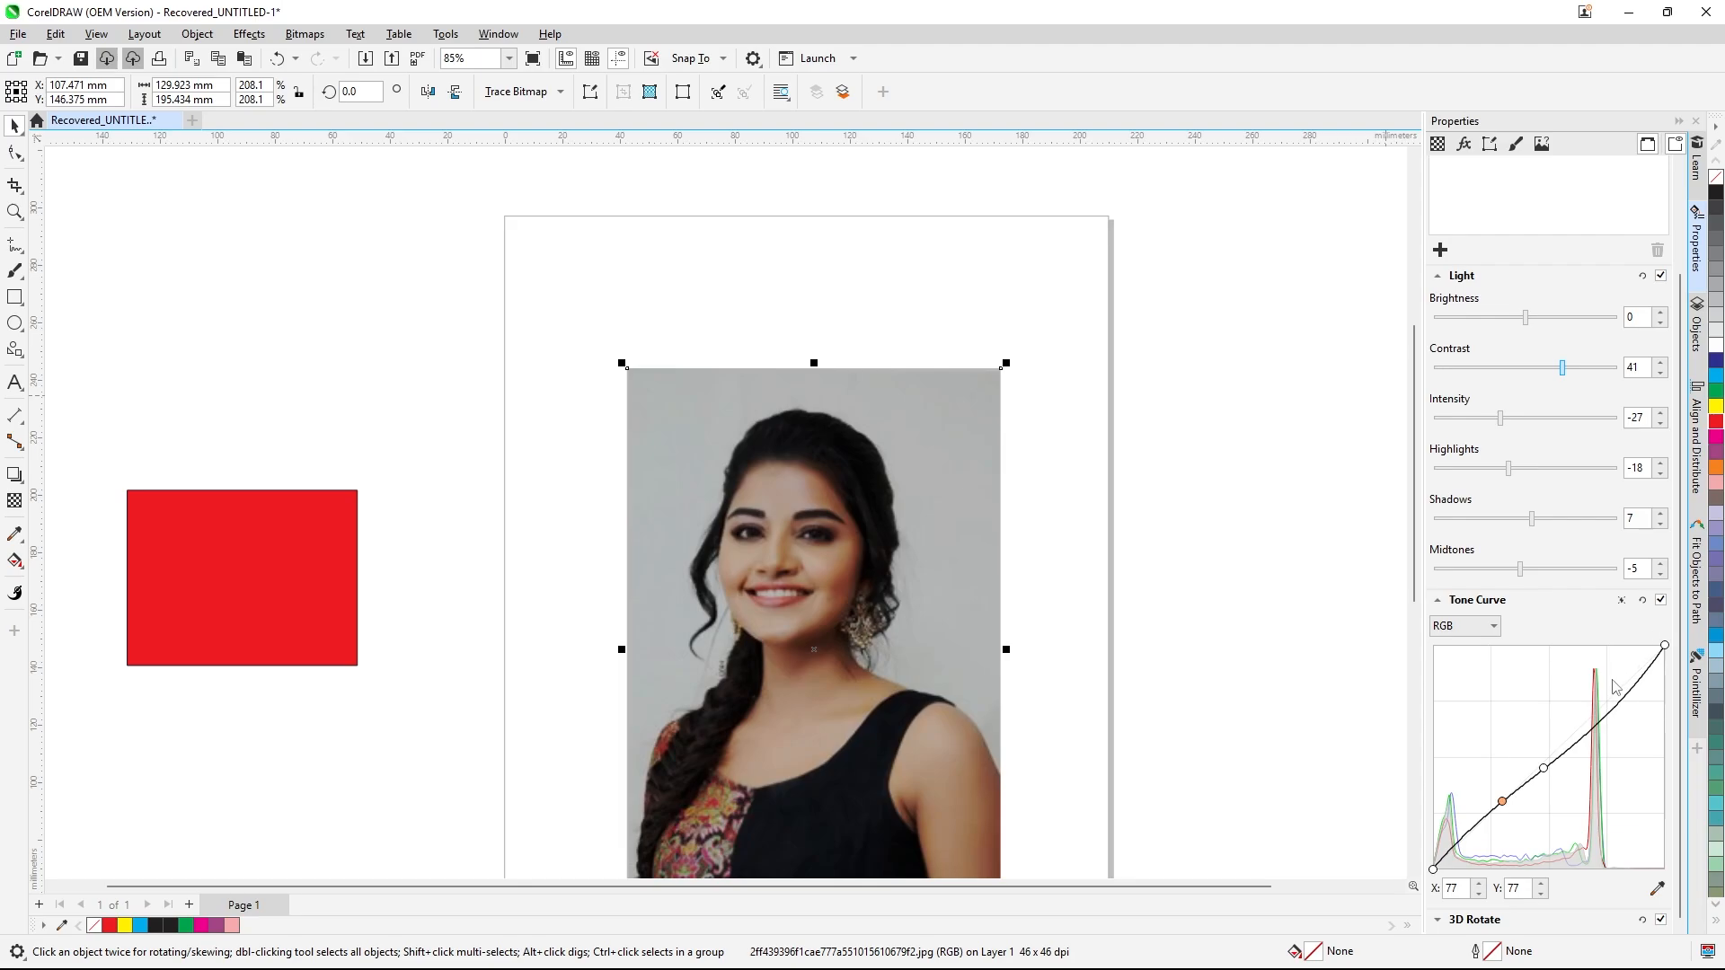
{"action": "left_click", "coordinate": [1438, 601]}
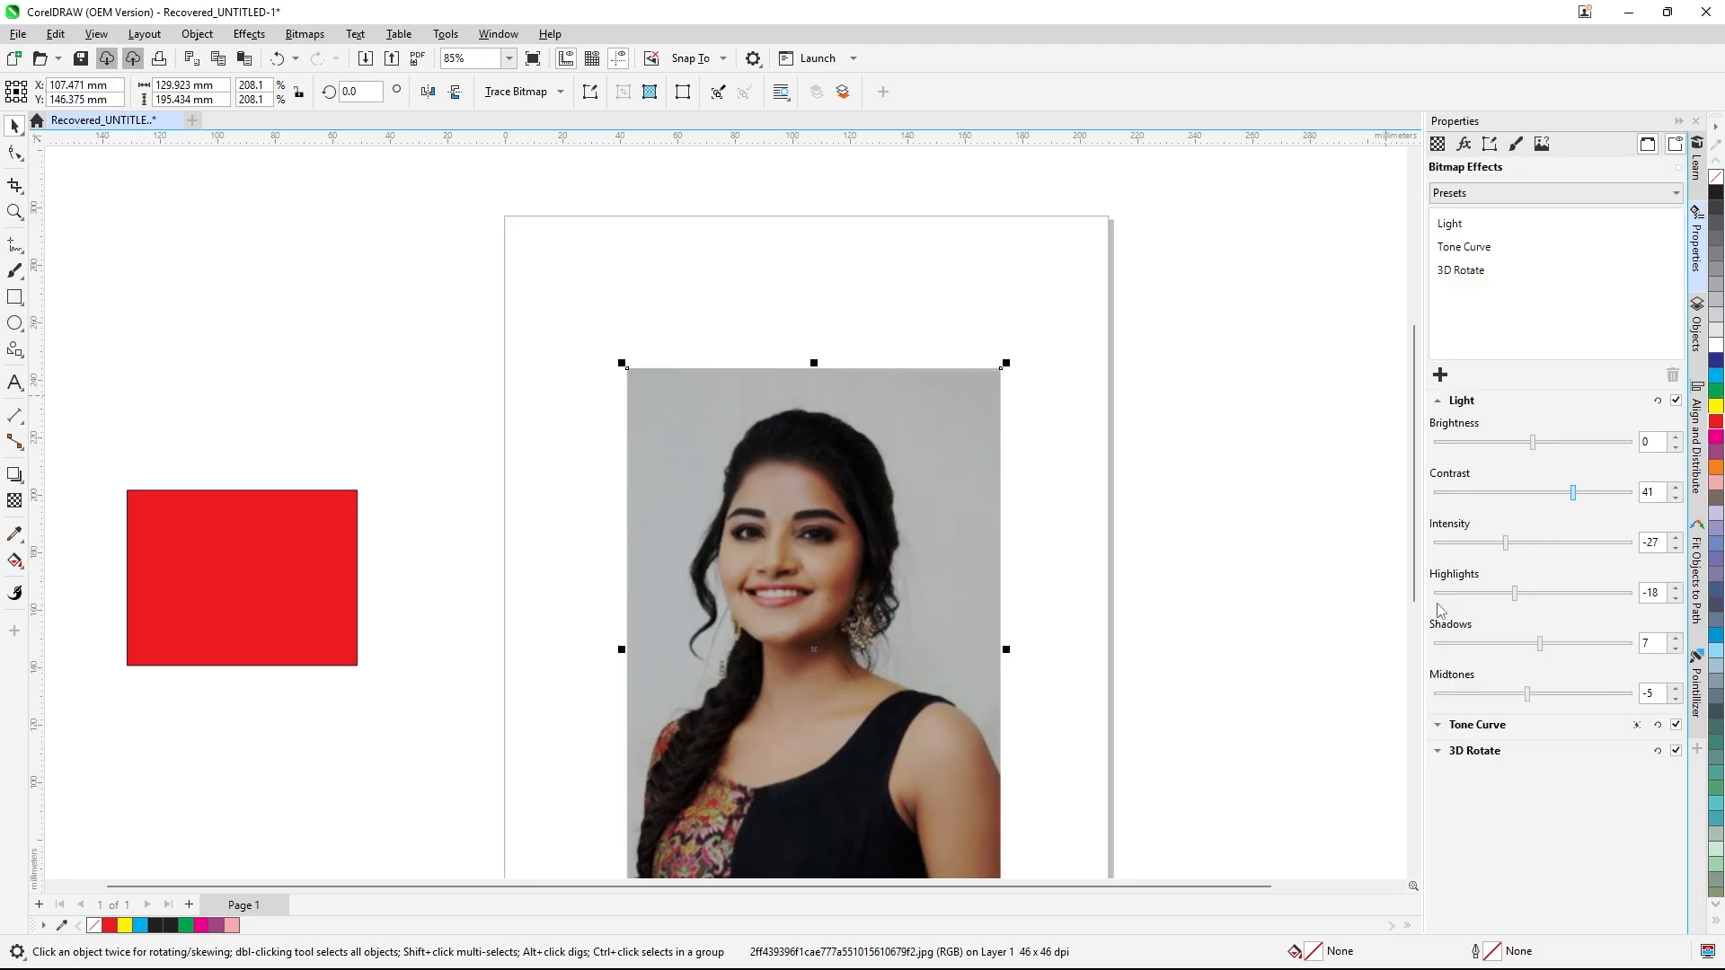
{"action": "left_click", "coordinate": [1437, 751]}
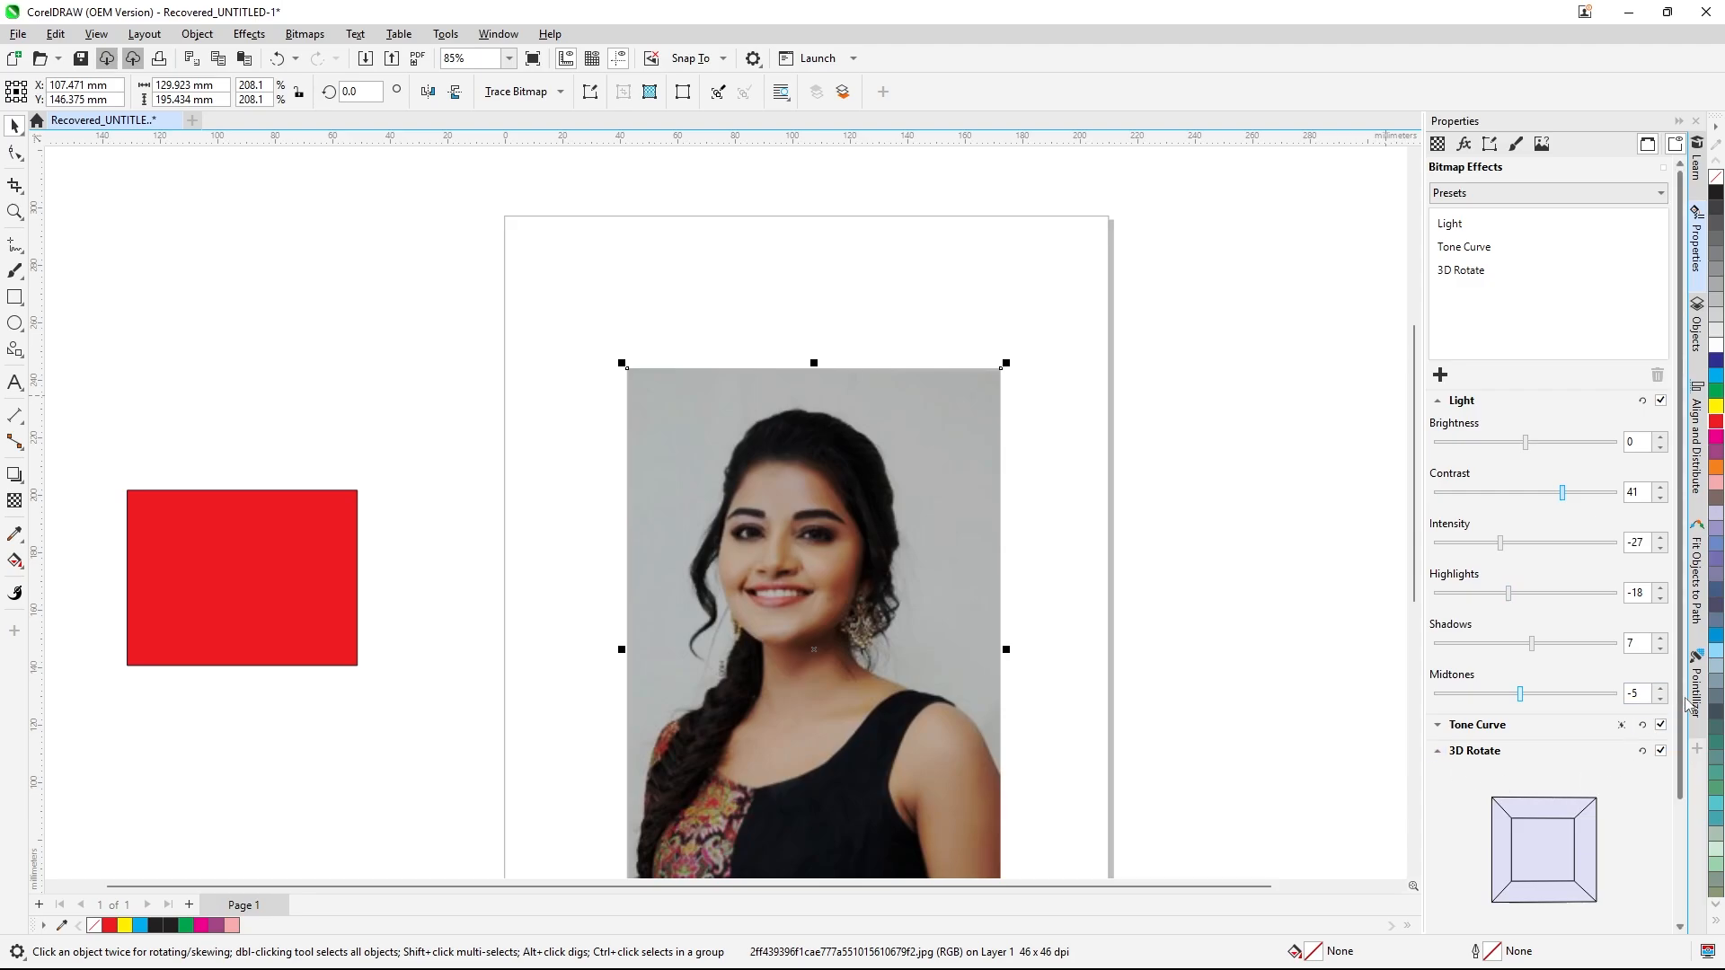
- Set the vertical angle of the photo's 3D Rotate effect to 24
{"action": "scroll", "coordinate": [1684, 724], "scroll_direction": "down", "scroll_amount": 3}
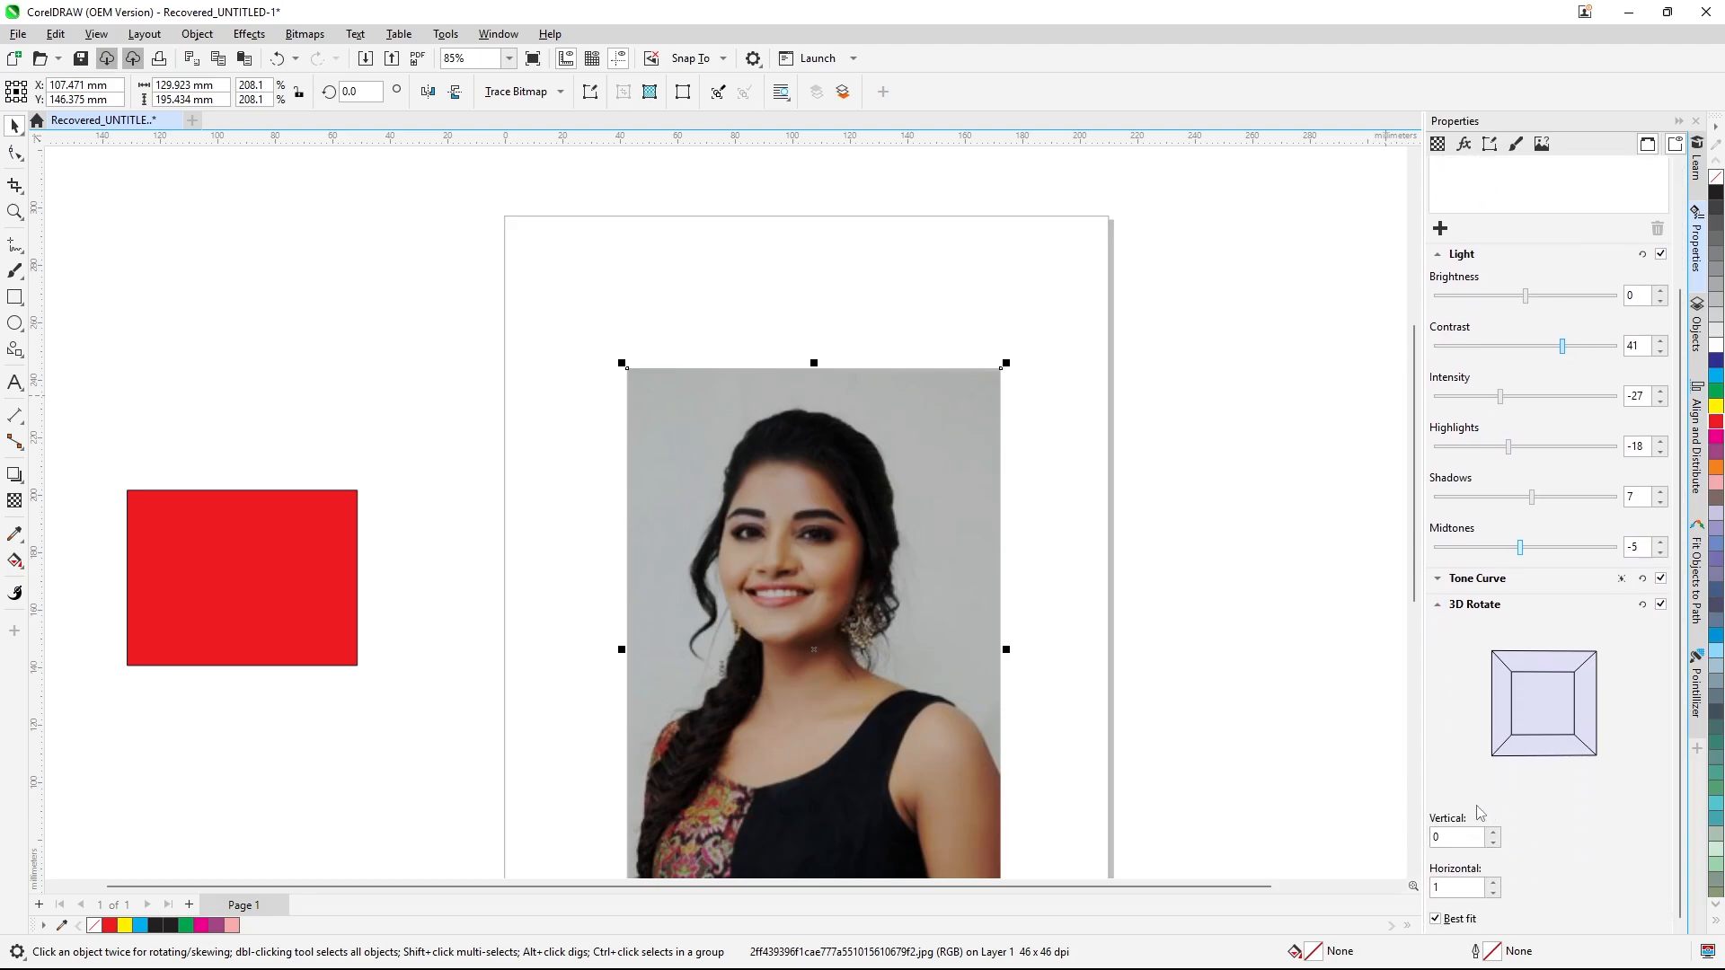
{"action": "left_click", "coordinate": [1494, 835]}
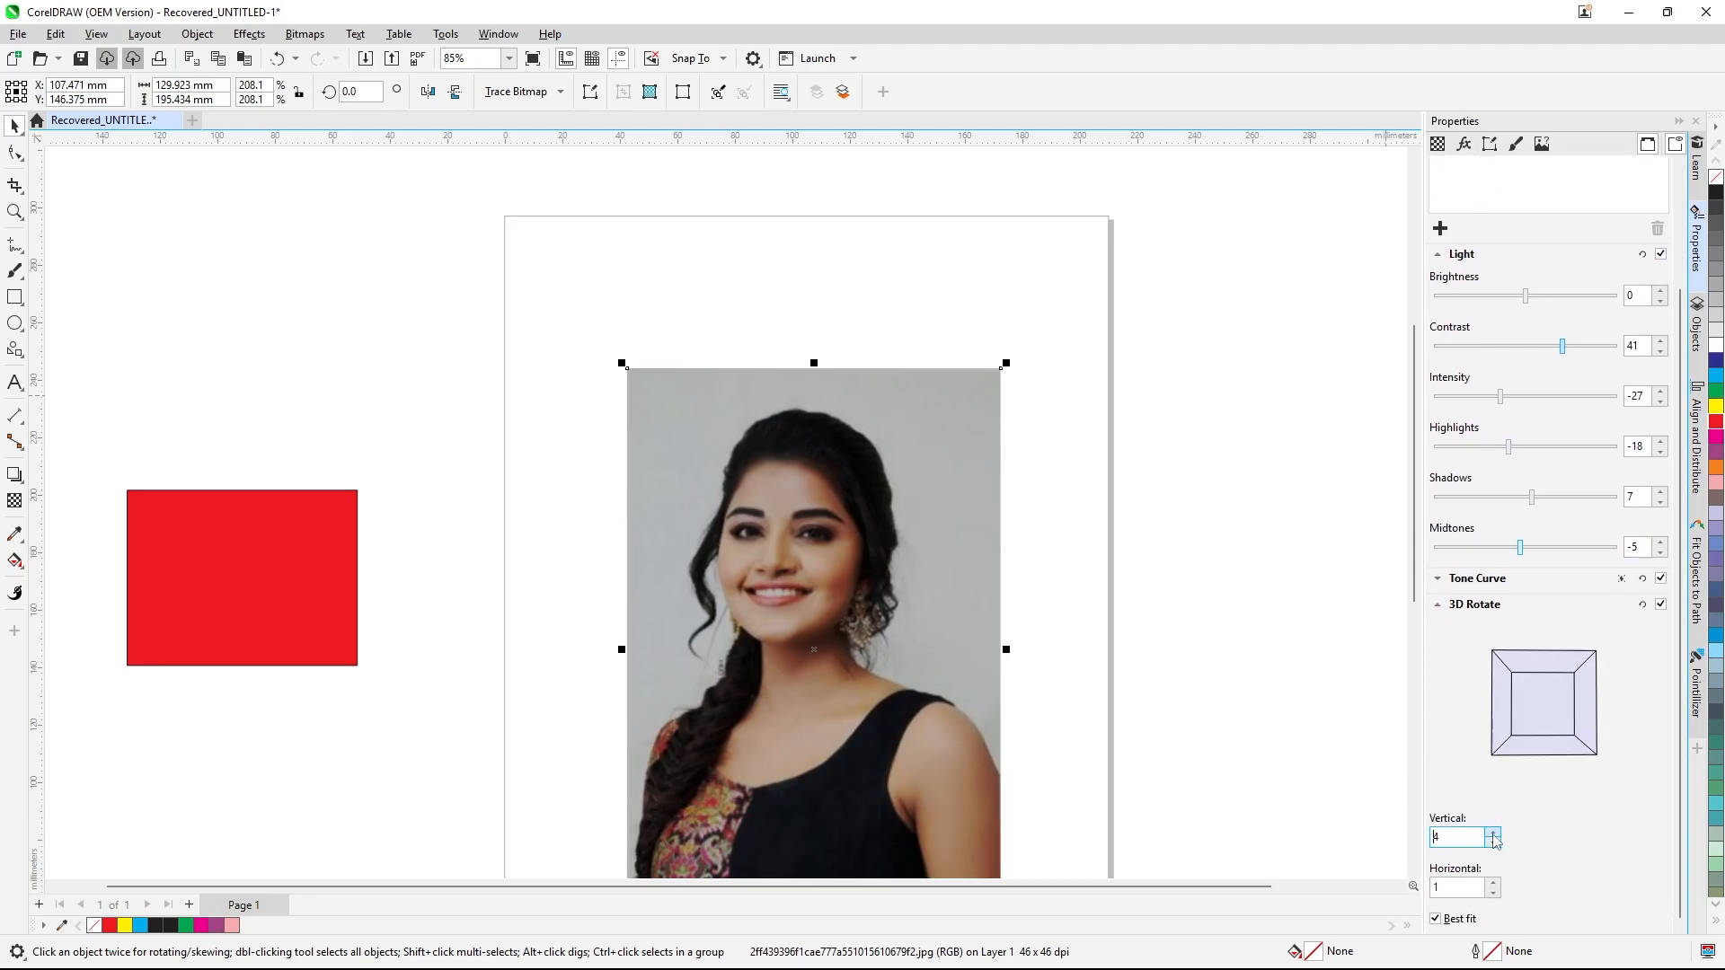
{"action": "left_click", "coordinate": [1494, 834]}
{"action": "left_click", "coordinate": [1494, 835]}
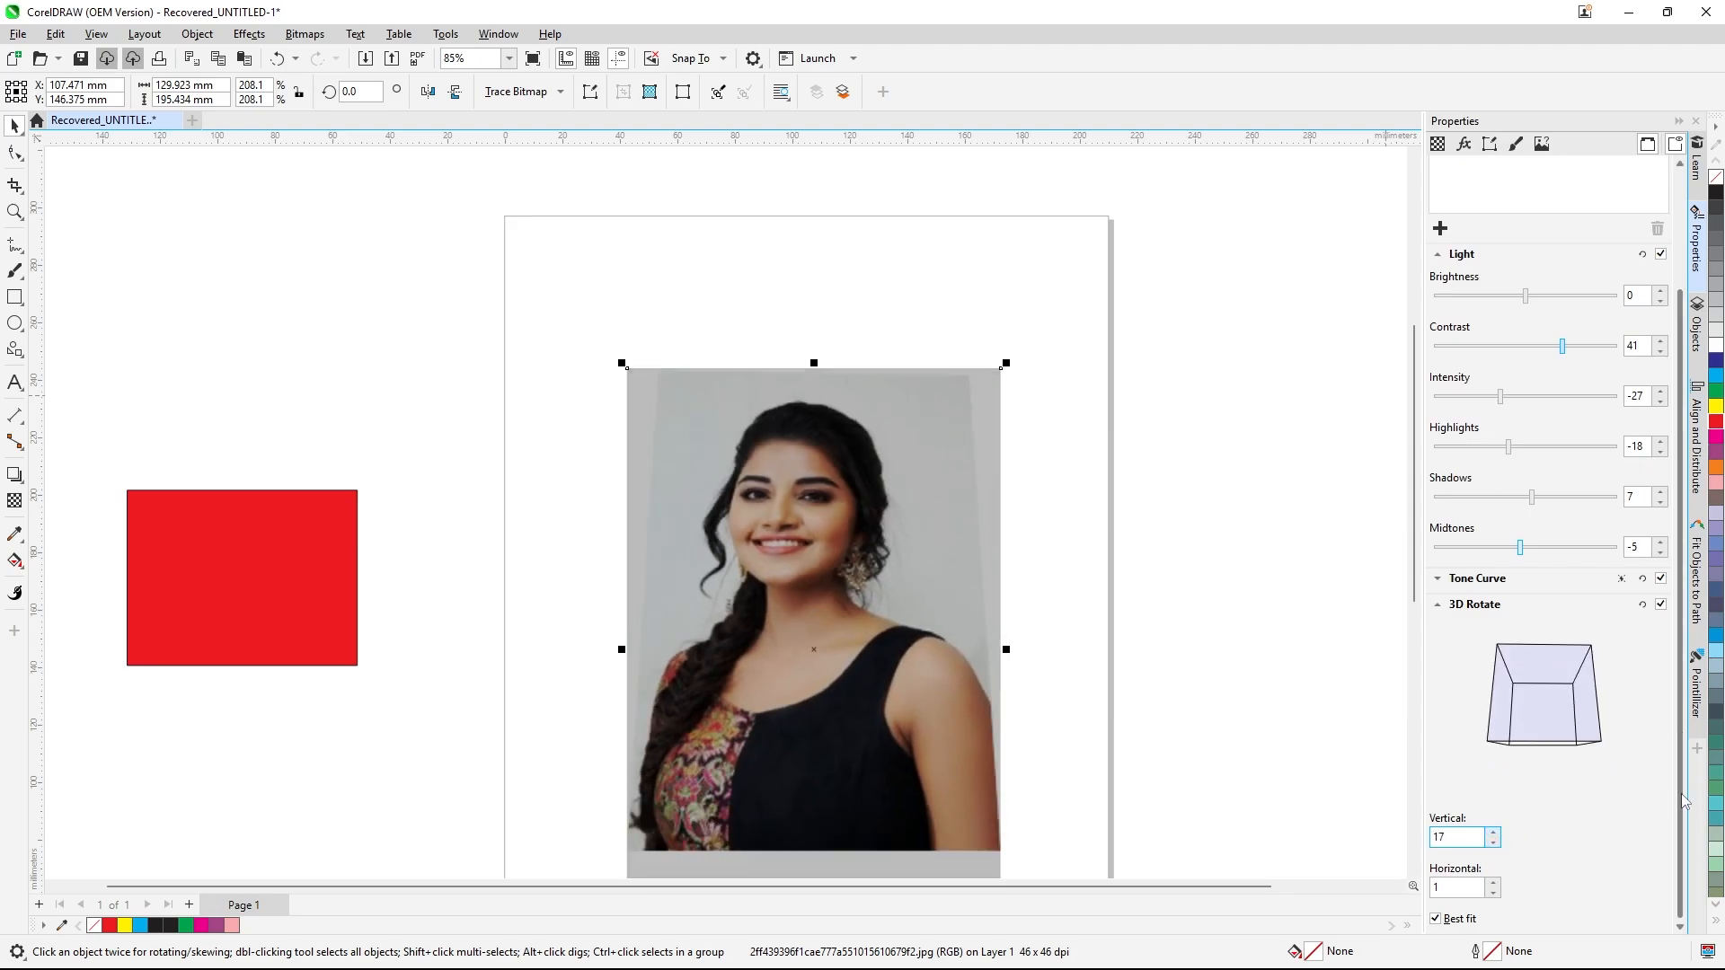
{"action": "left_click", "coordinate": [1494, 833]}
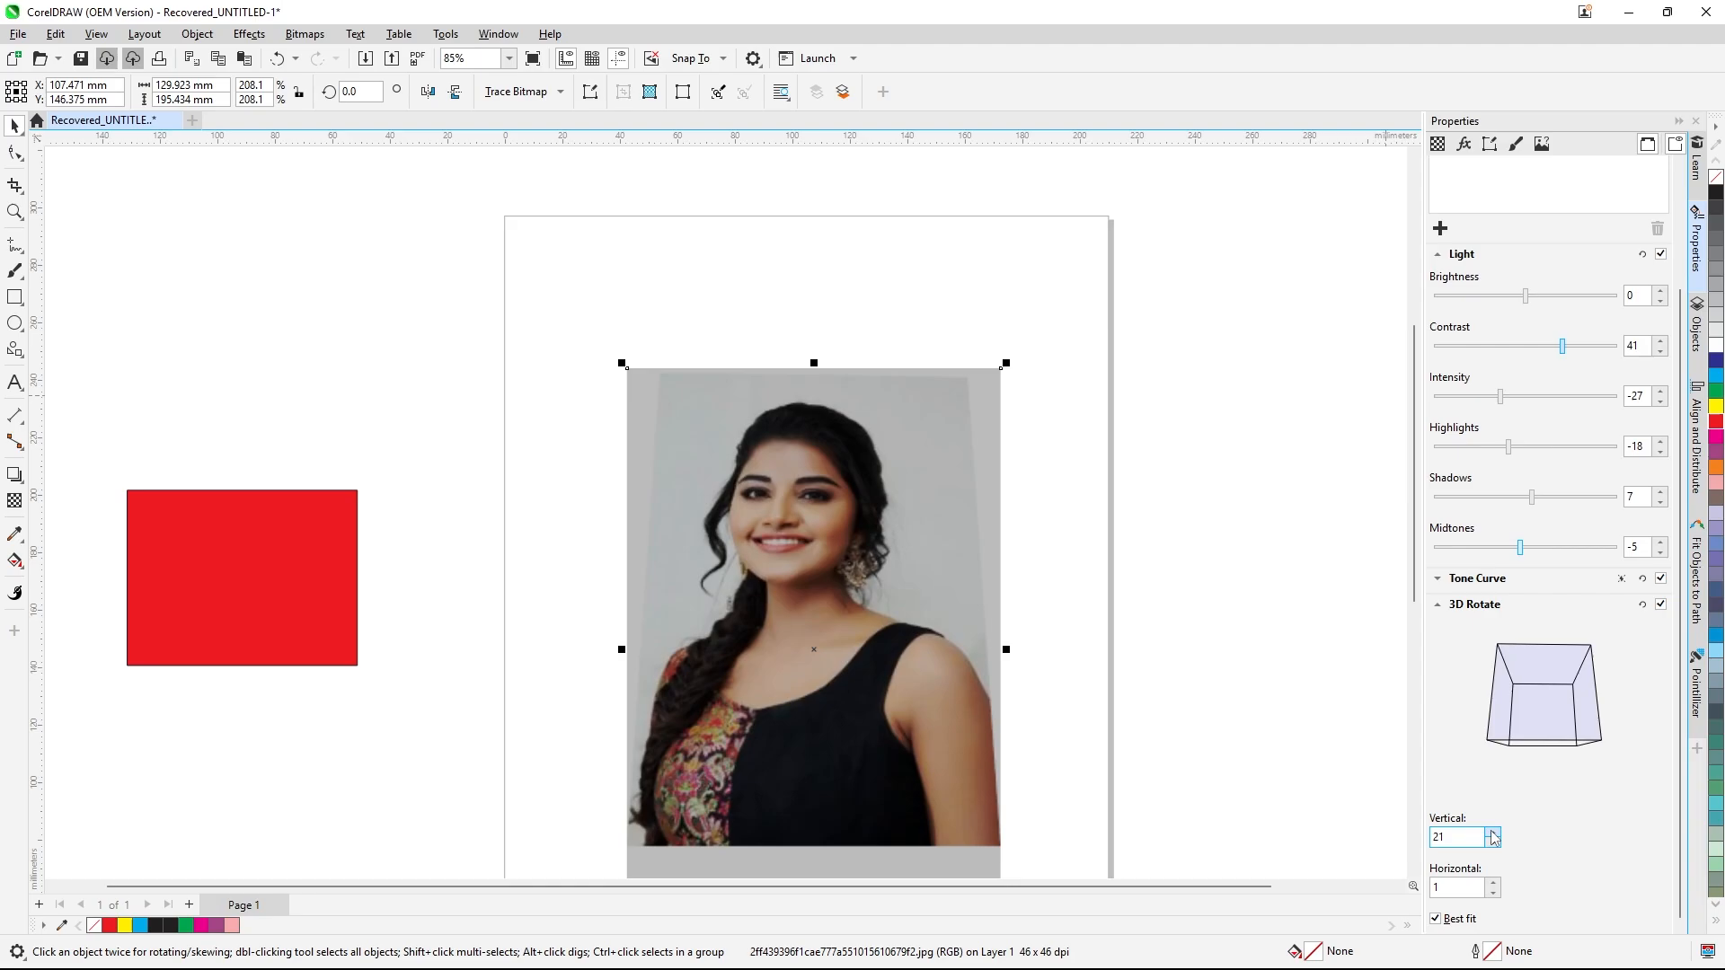
{"action": "left_click", "coordinate": [1494, 834]}
{"action": "left_click", "coordinate": [1494, 834]}
{"action": "left_click", "coordinate": [1494, 833]}
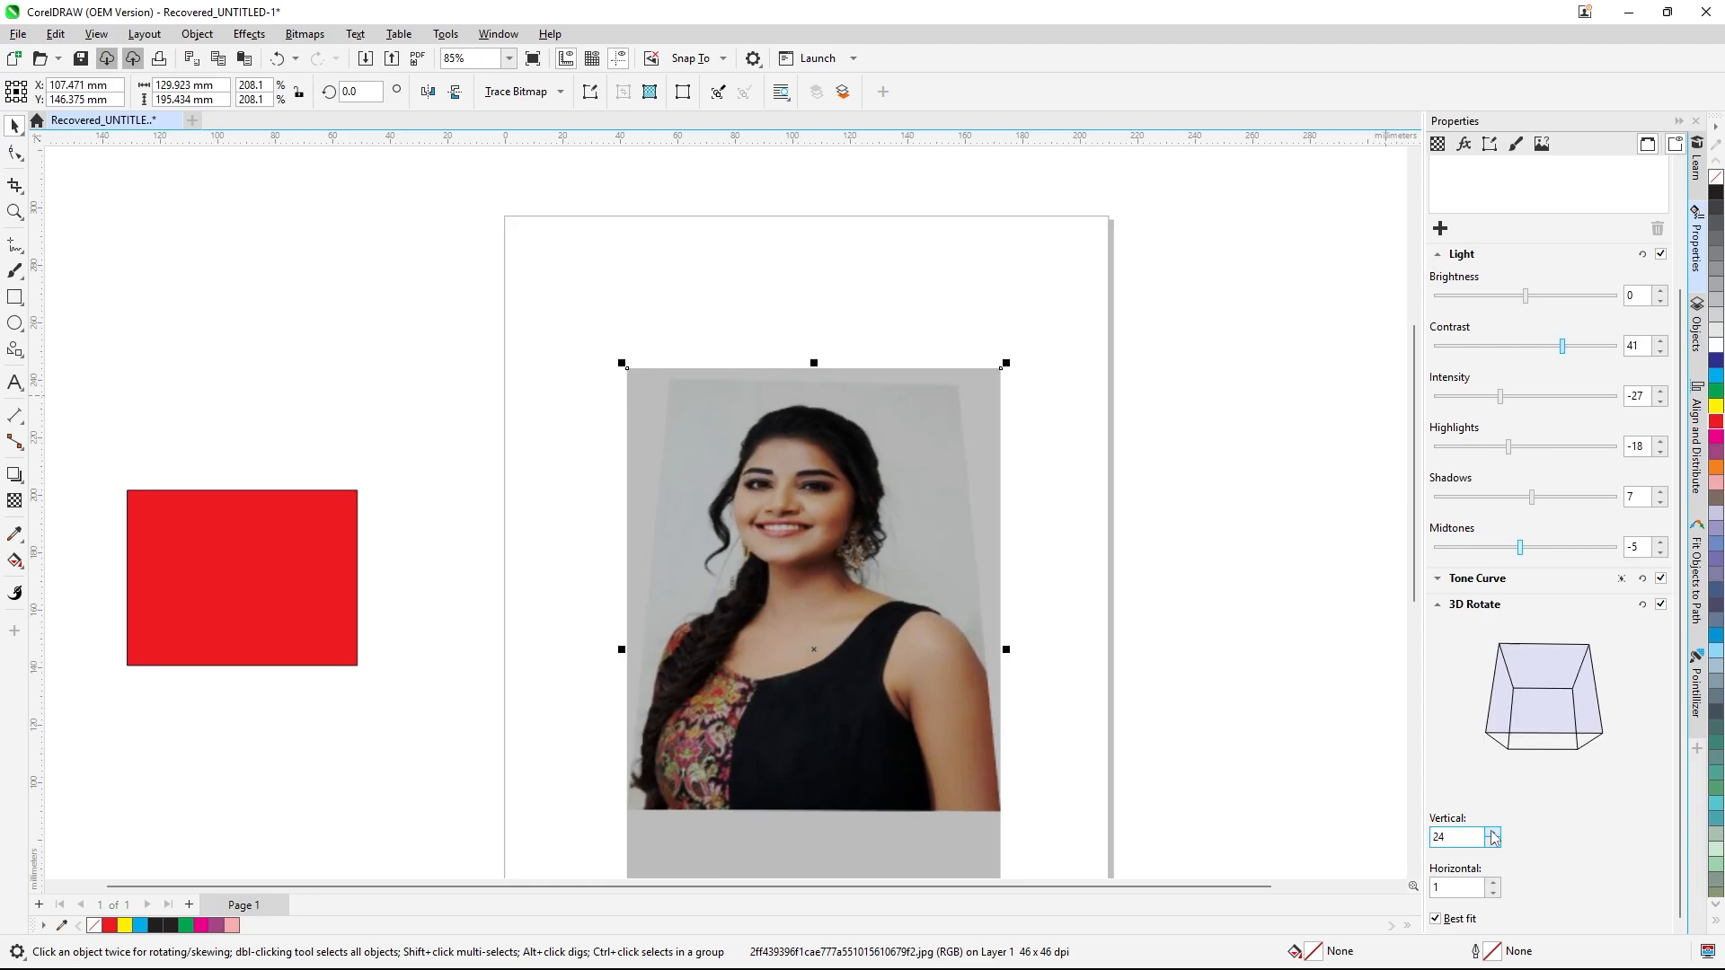
- Set the horizontal angle of the photo's 3D Rotate effect to -6
{"action": "left_click", "coordinate": [1494, 893]}
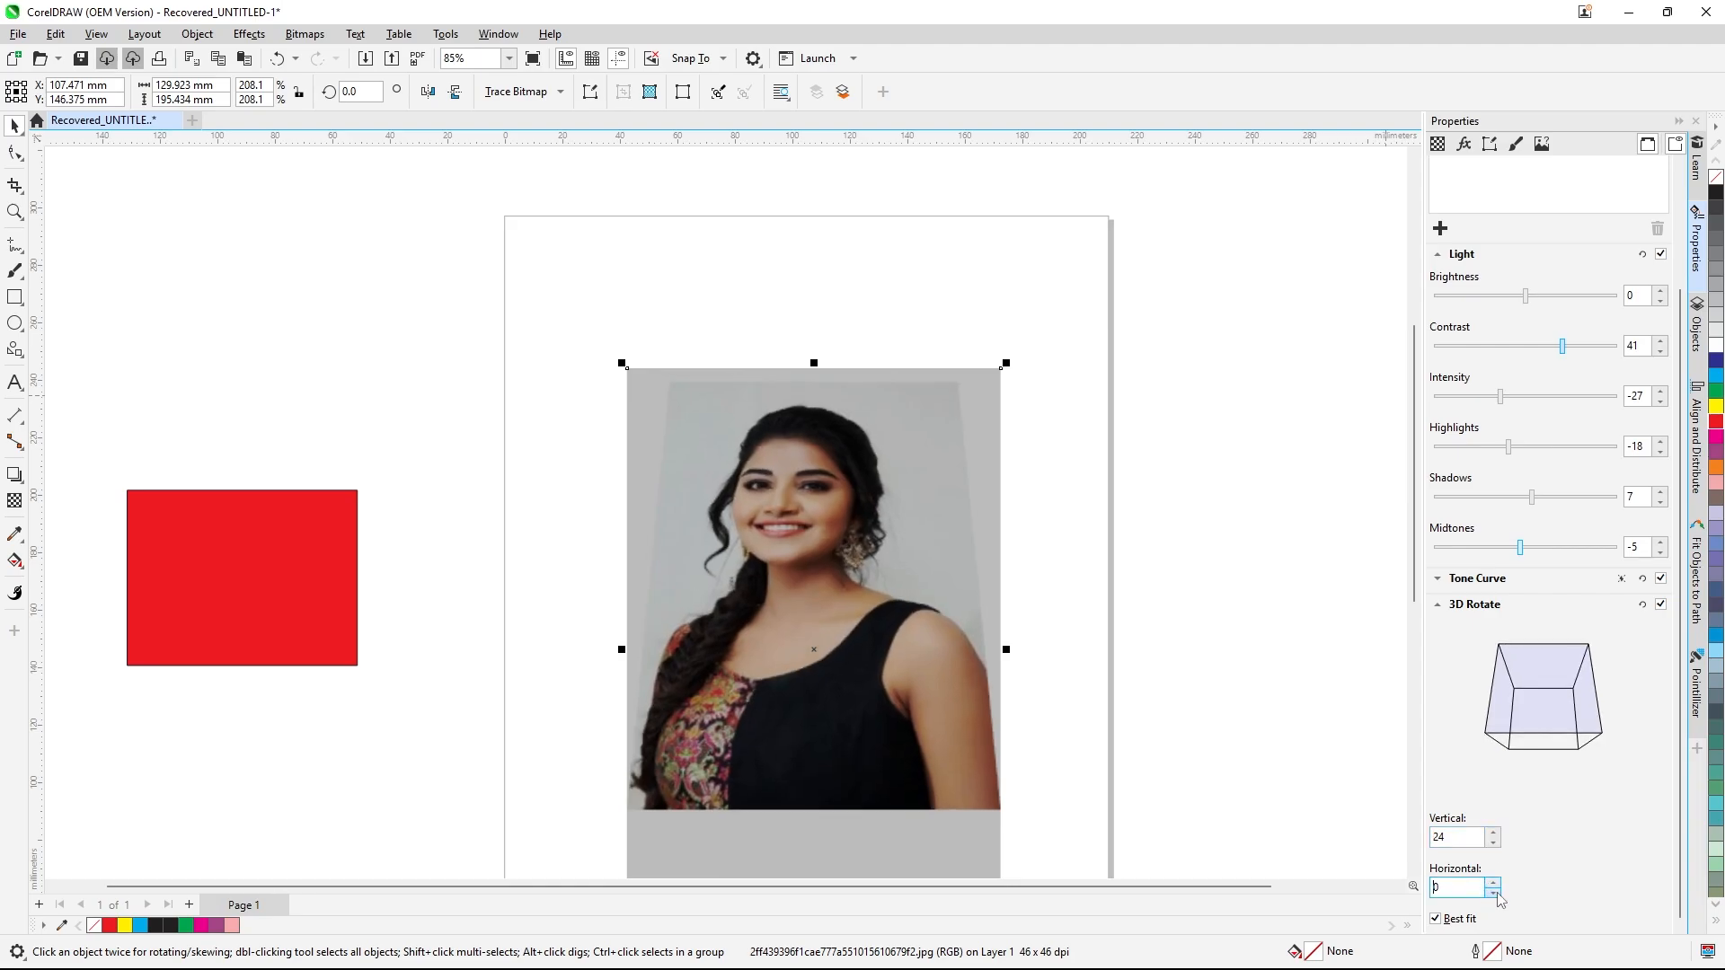
{"action": "left_click", "coordinate": [1493, 893]}
{"action": "left_click", "coordinate": [1493, 893]}
{"action": "left_click", "coordinate": [1494, 893]}
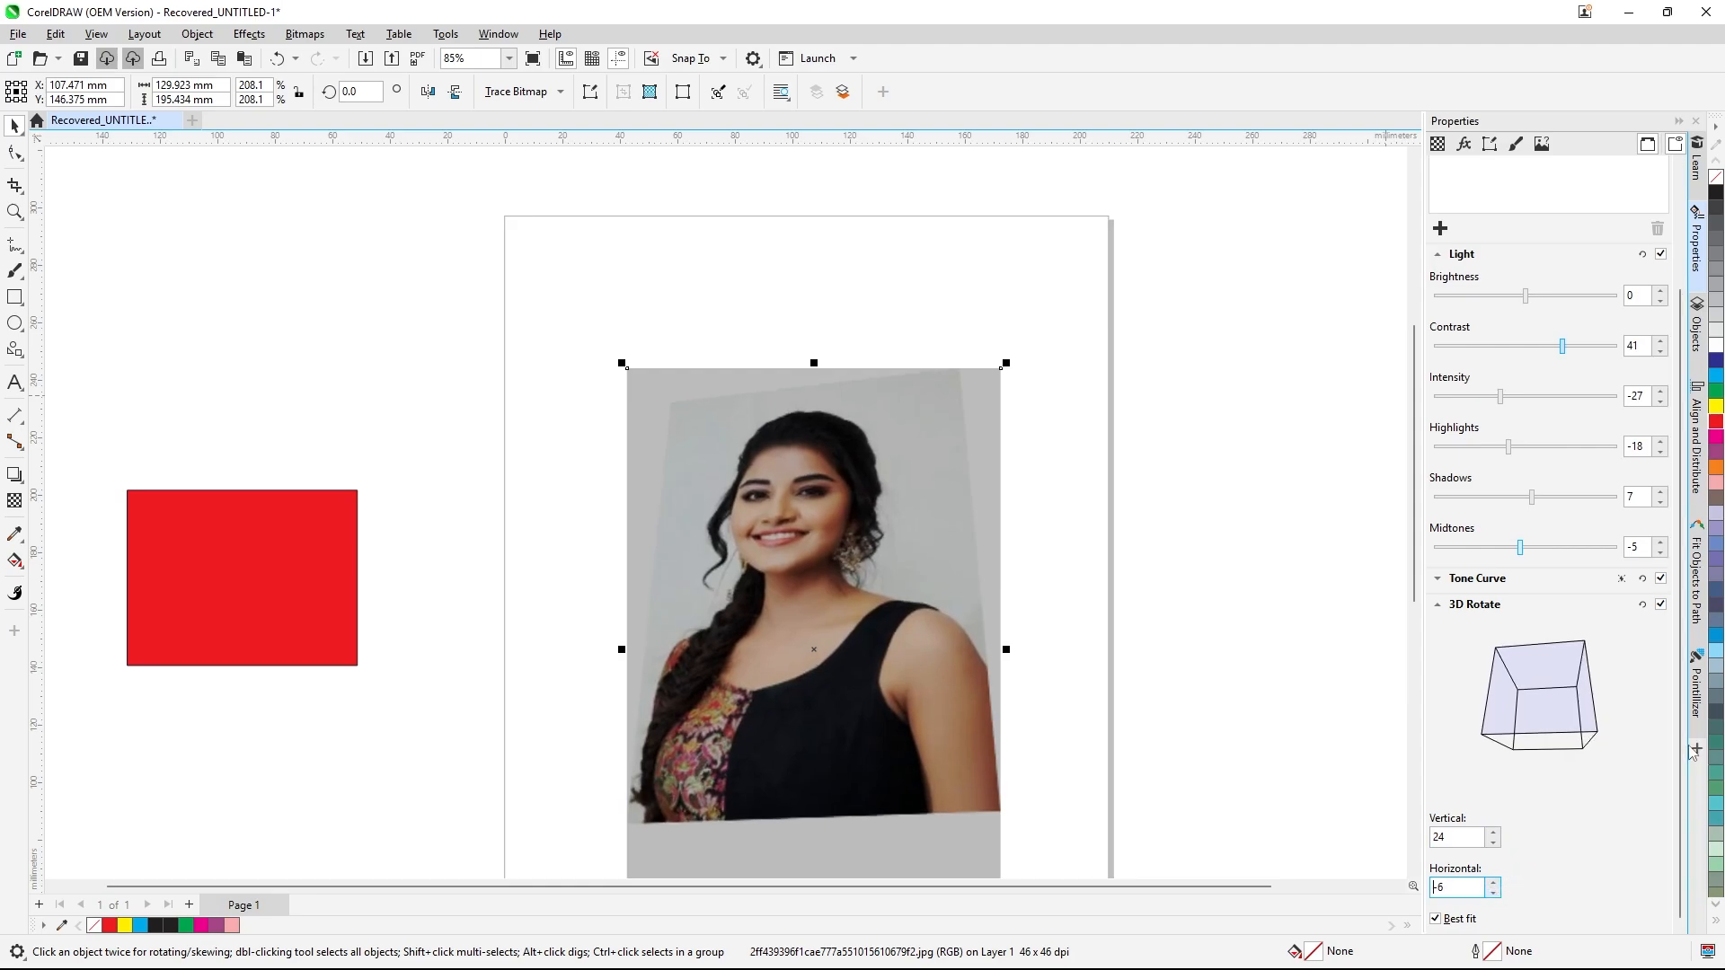
{"action": "left_click_drag", "start_coordinate": [1680, 802], "coordinate": [1696, 874]}
{"action": "scroll", "coordinate": [1512, 265], "scroll_direction": "up", "scroll_amount": 3}
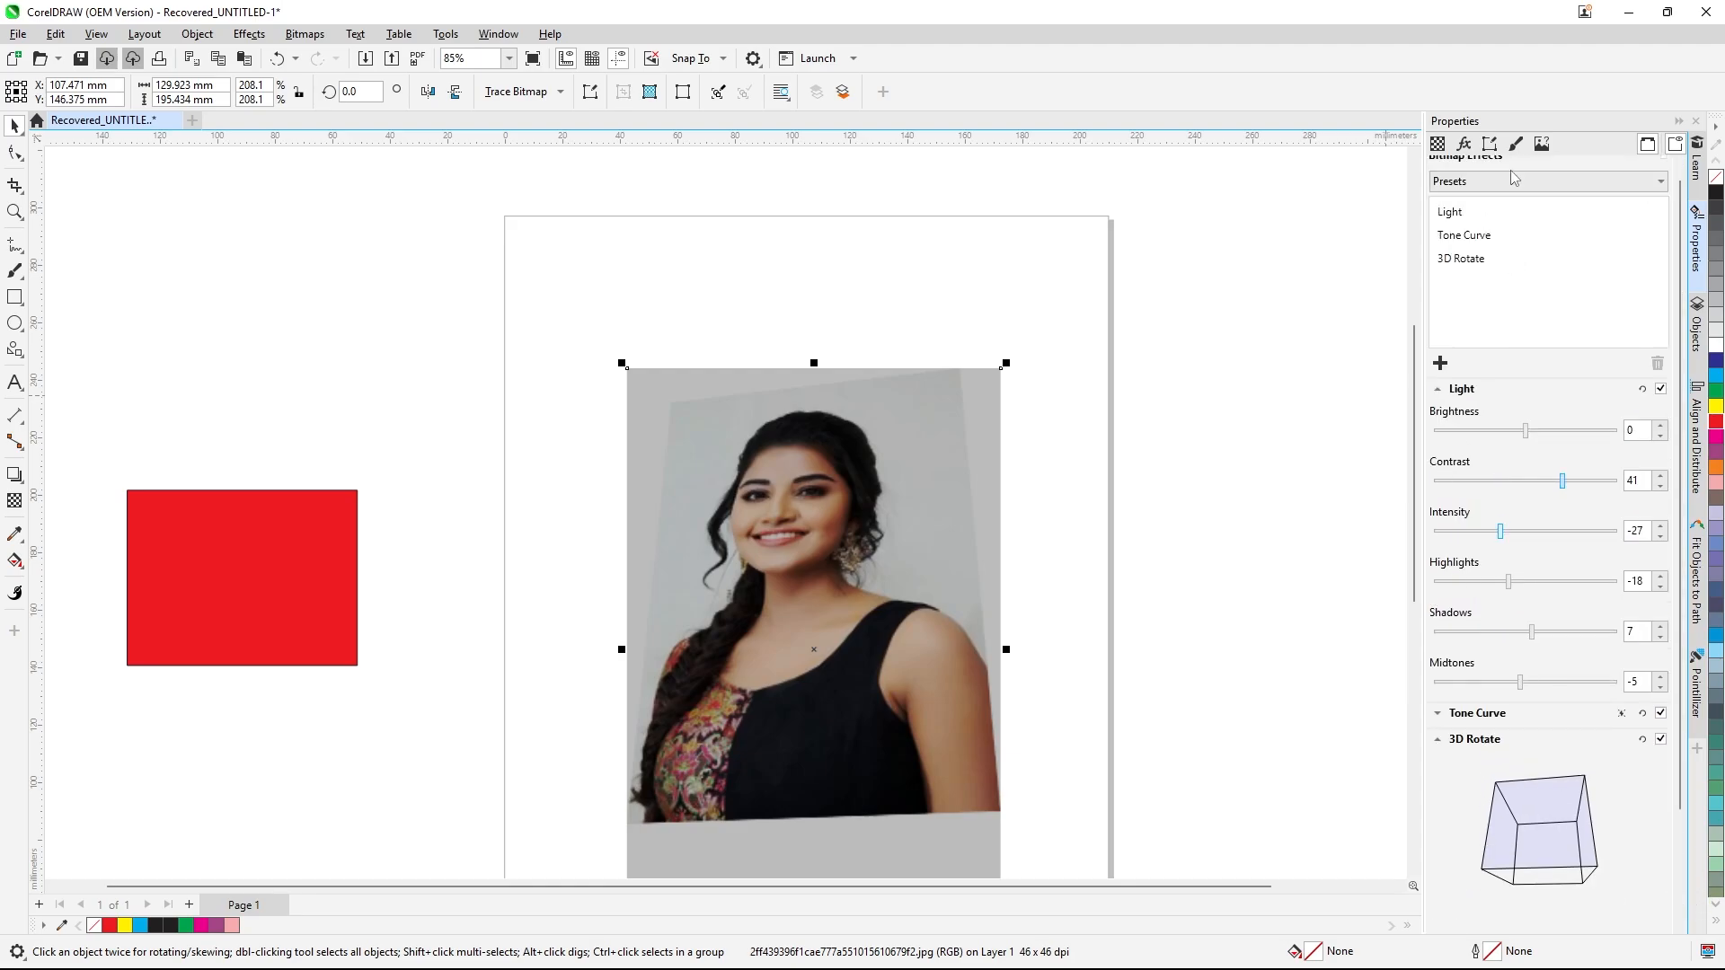
{"action": "left_click", "coordinate": [1463, 146]}
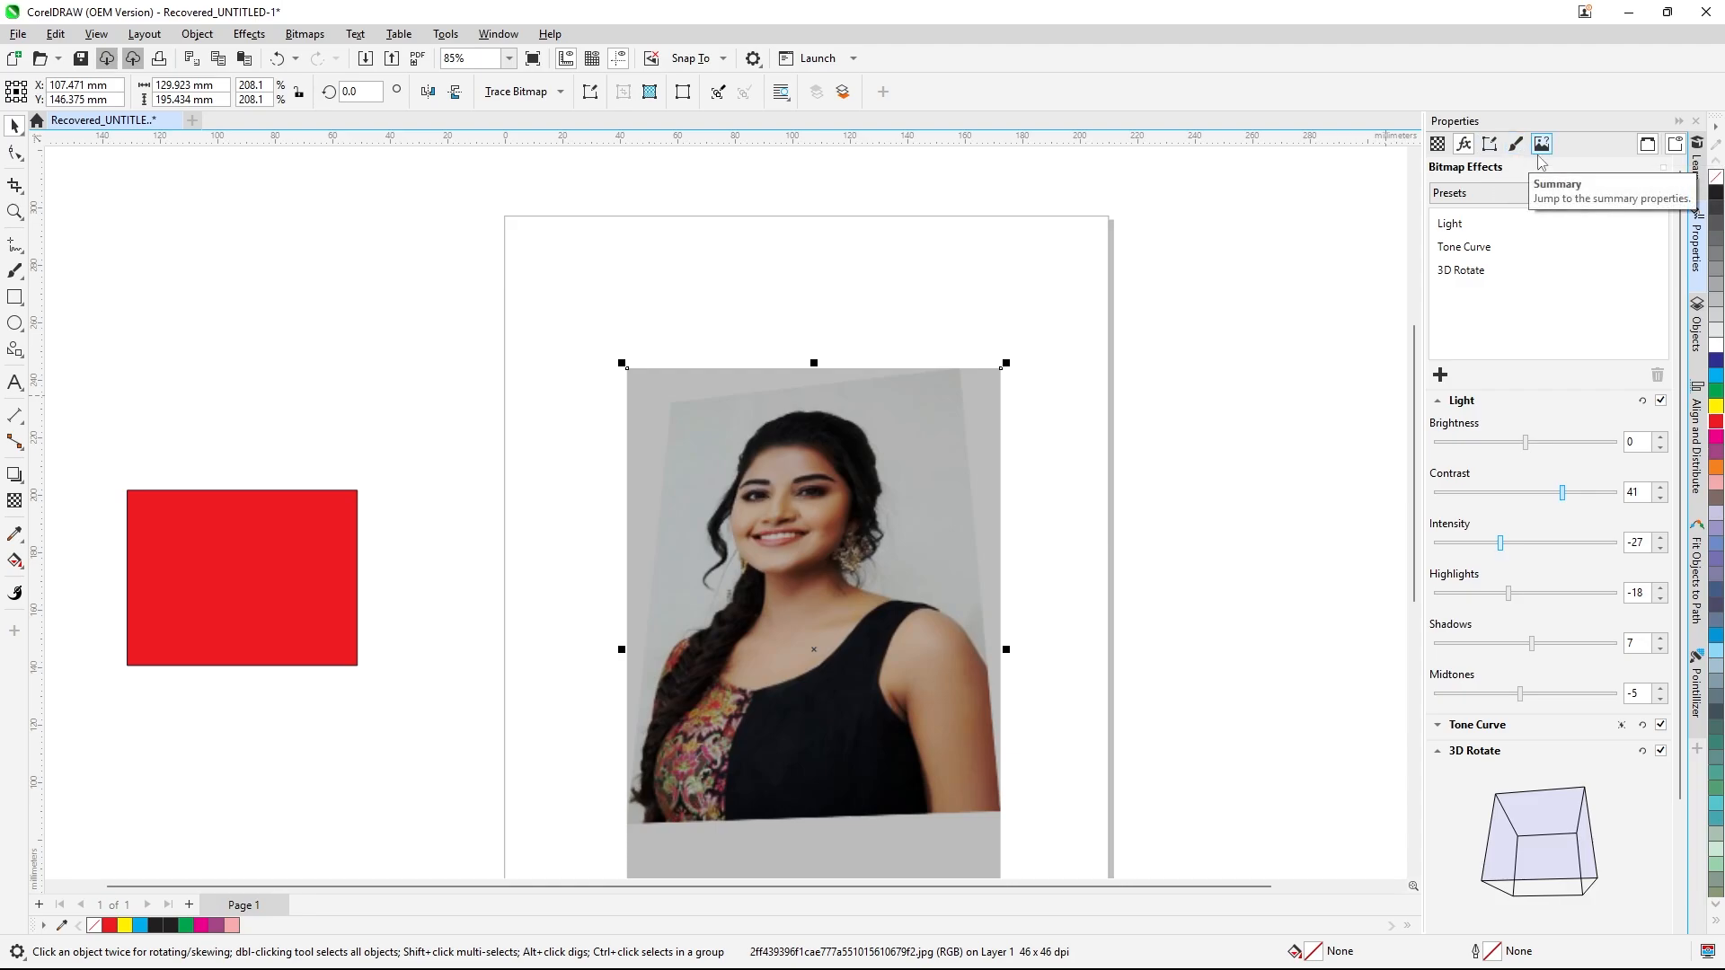
{"action": "left_click", "coordinate": [1295, 266]}
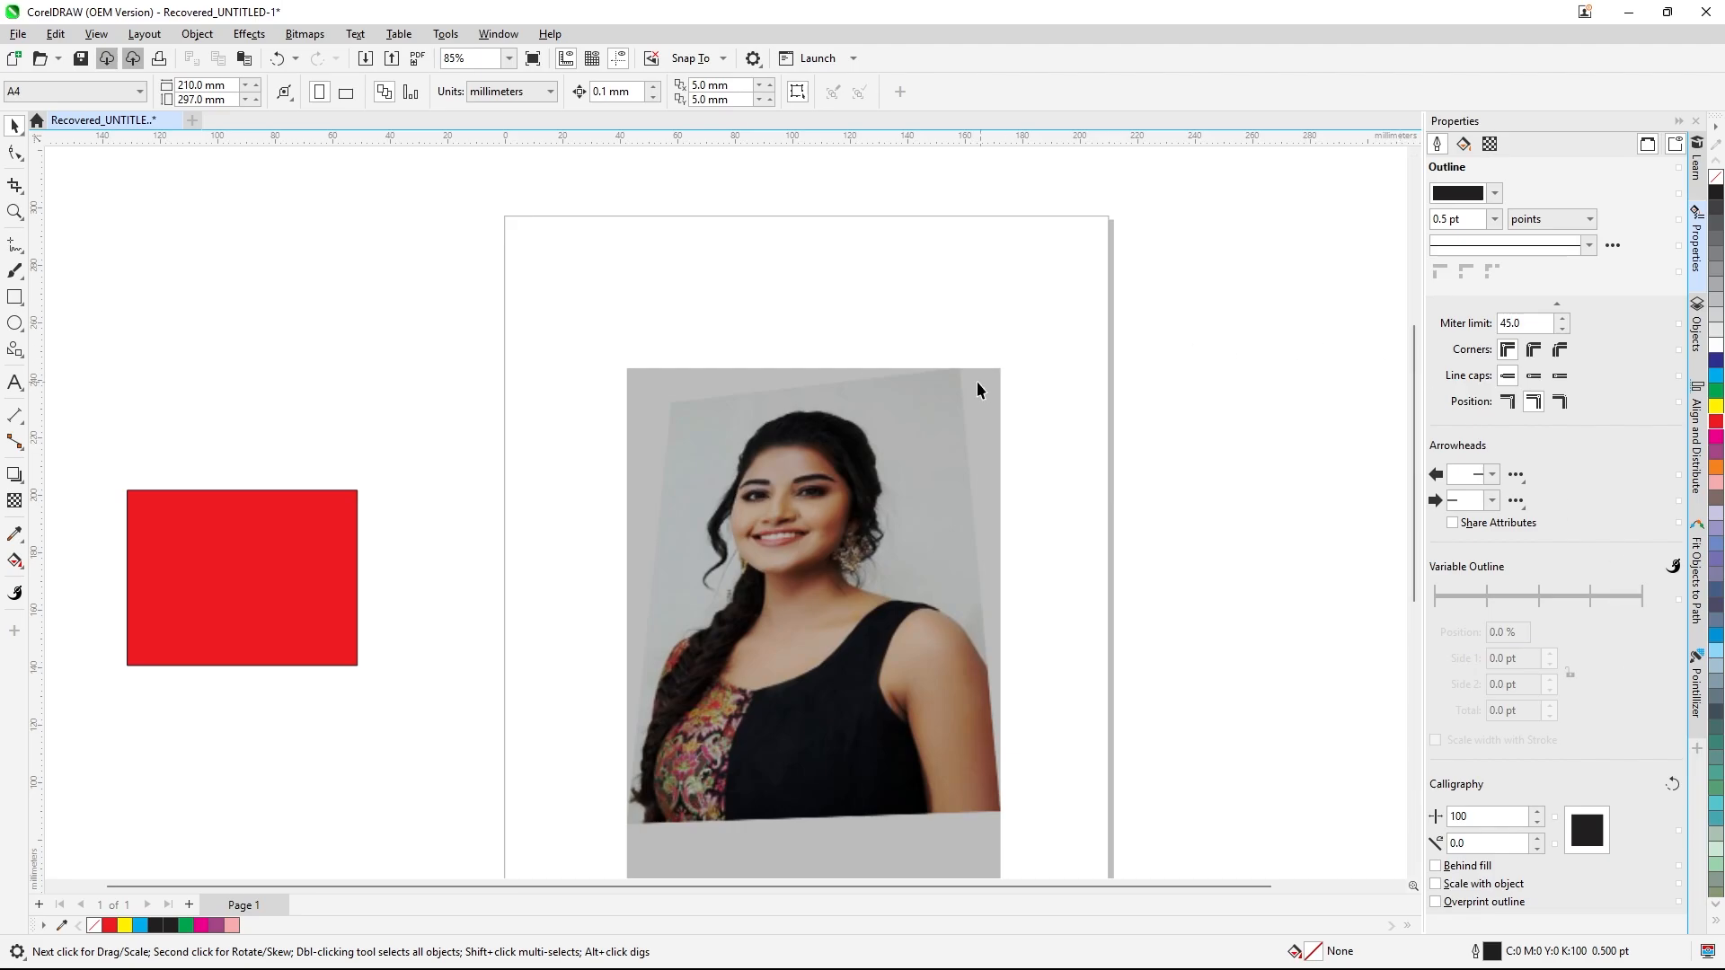
- Turn off Best fit for the photo's 3D Rotate effect
{"action": "left_click", "coordinate": [852, 454]}
{"action": "scroll", "coordinate": [1563, 679], "scroll_direction": "down", "scroll_amount": 3}
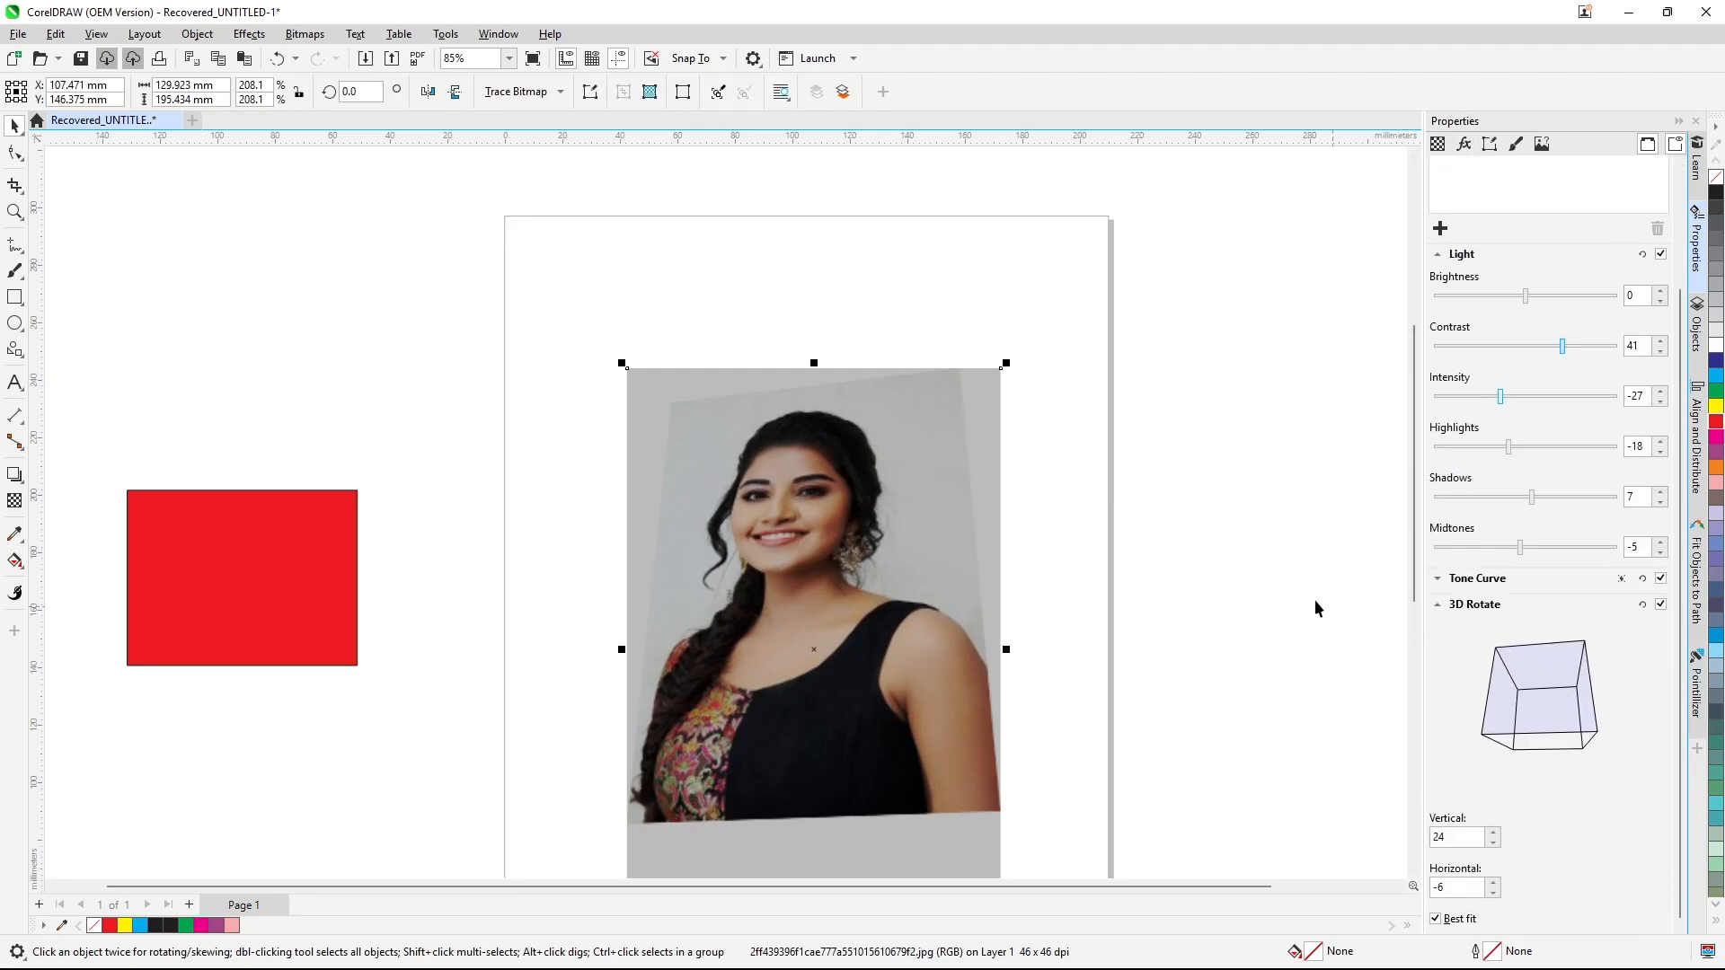
{"action": "left_click", "coordinate": [1436, 919]}
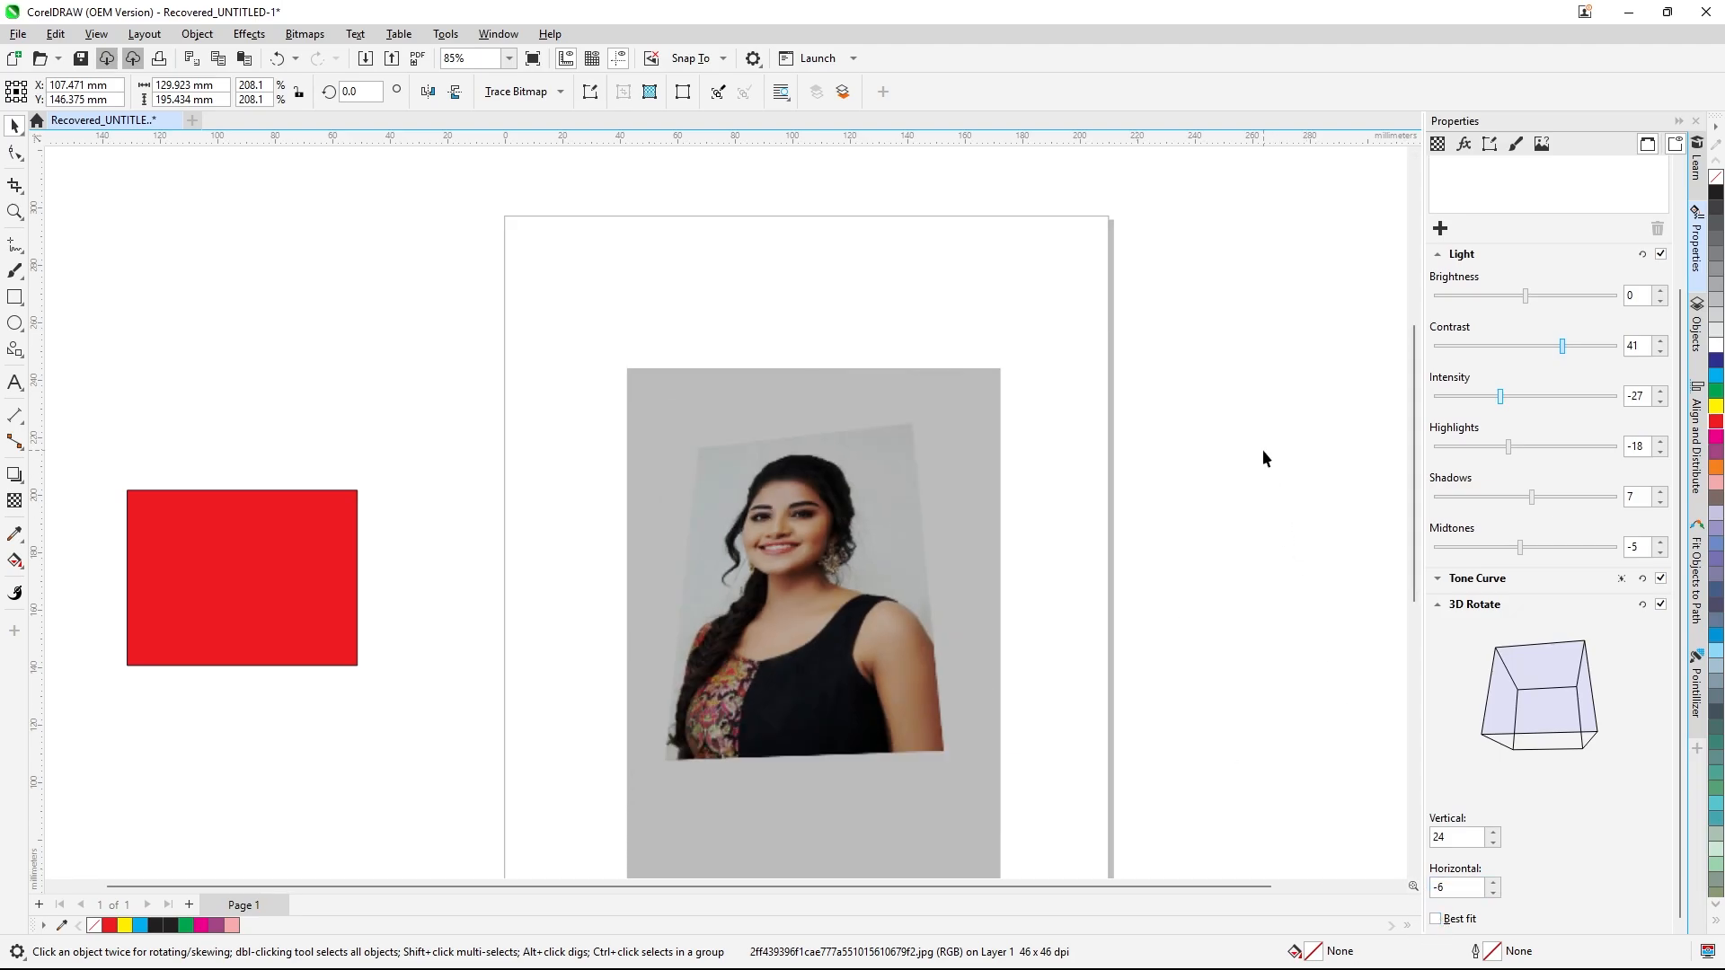
- Undo the Best fit change and the recent 3D rotation angle changes on the photo
{"action": "key", "text": "ctrl+z"}
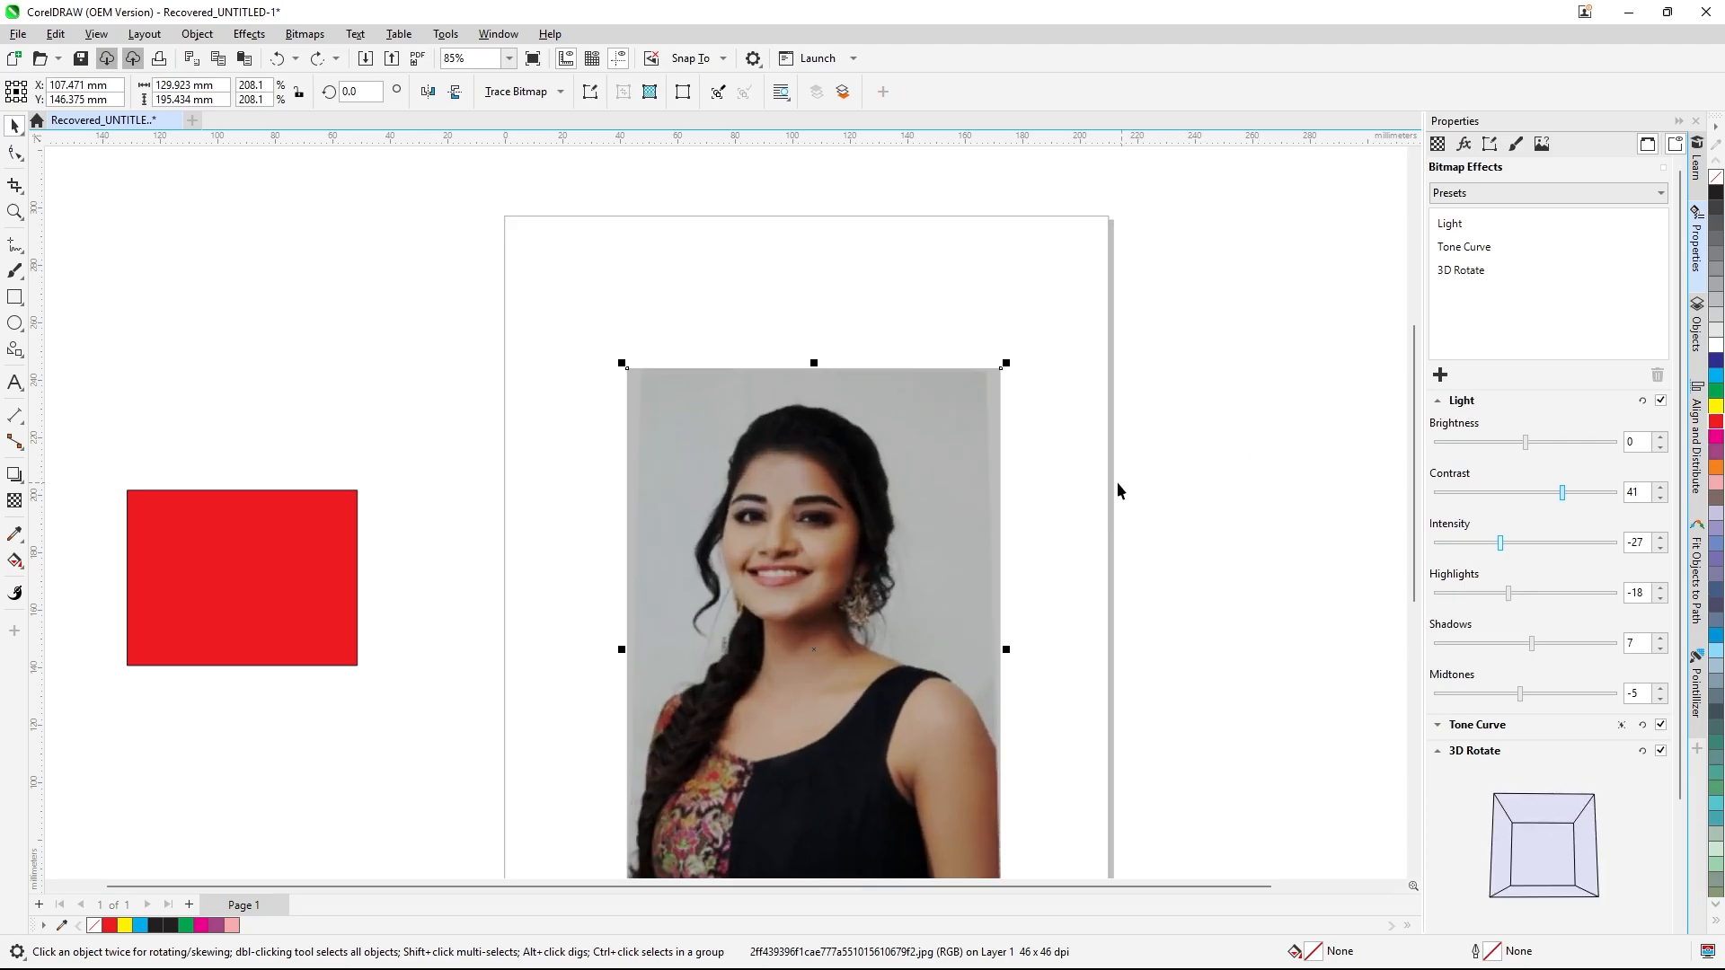
{"action": "scroll", "coordinate": [1110, 469], "scroll_direction": "down", "scroll_amount": 2}
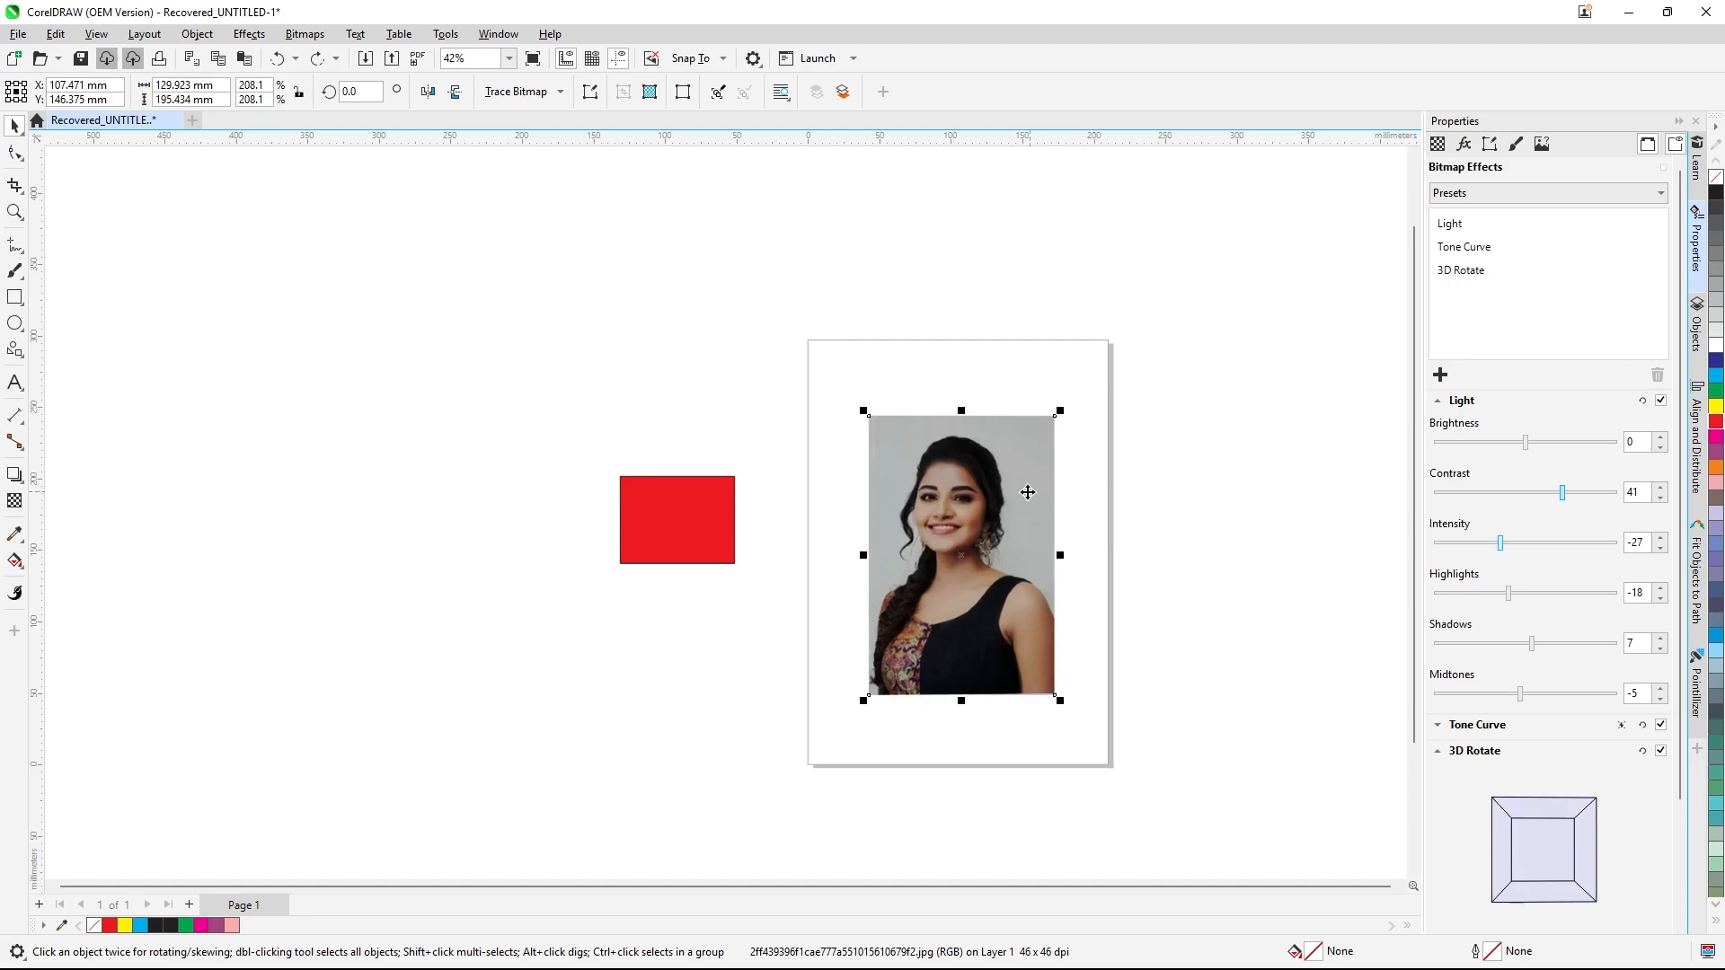
{"action": "key", "text": "Delete"}
{"action": "right_click", "coordinate": [961, 462]}
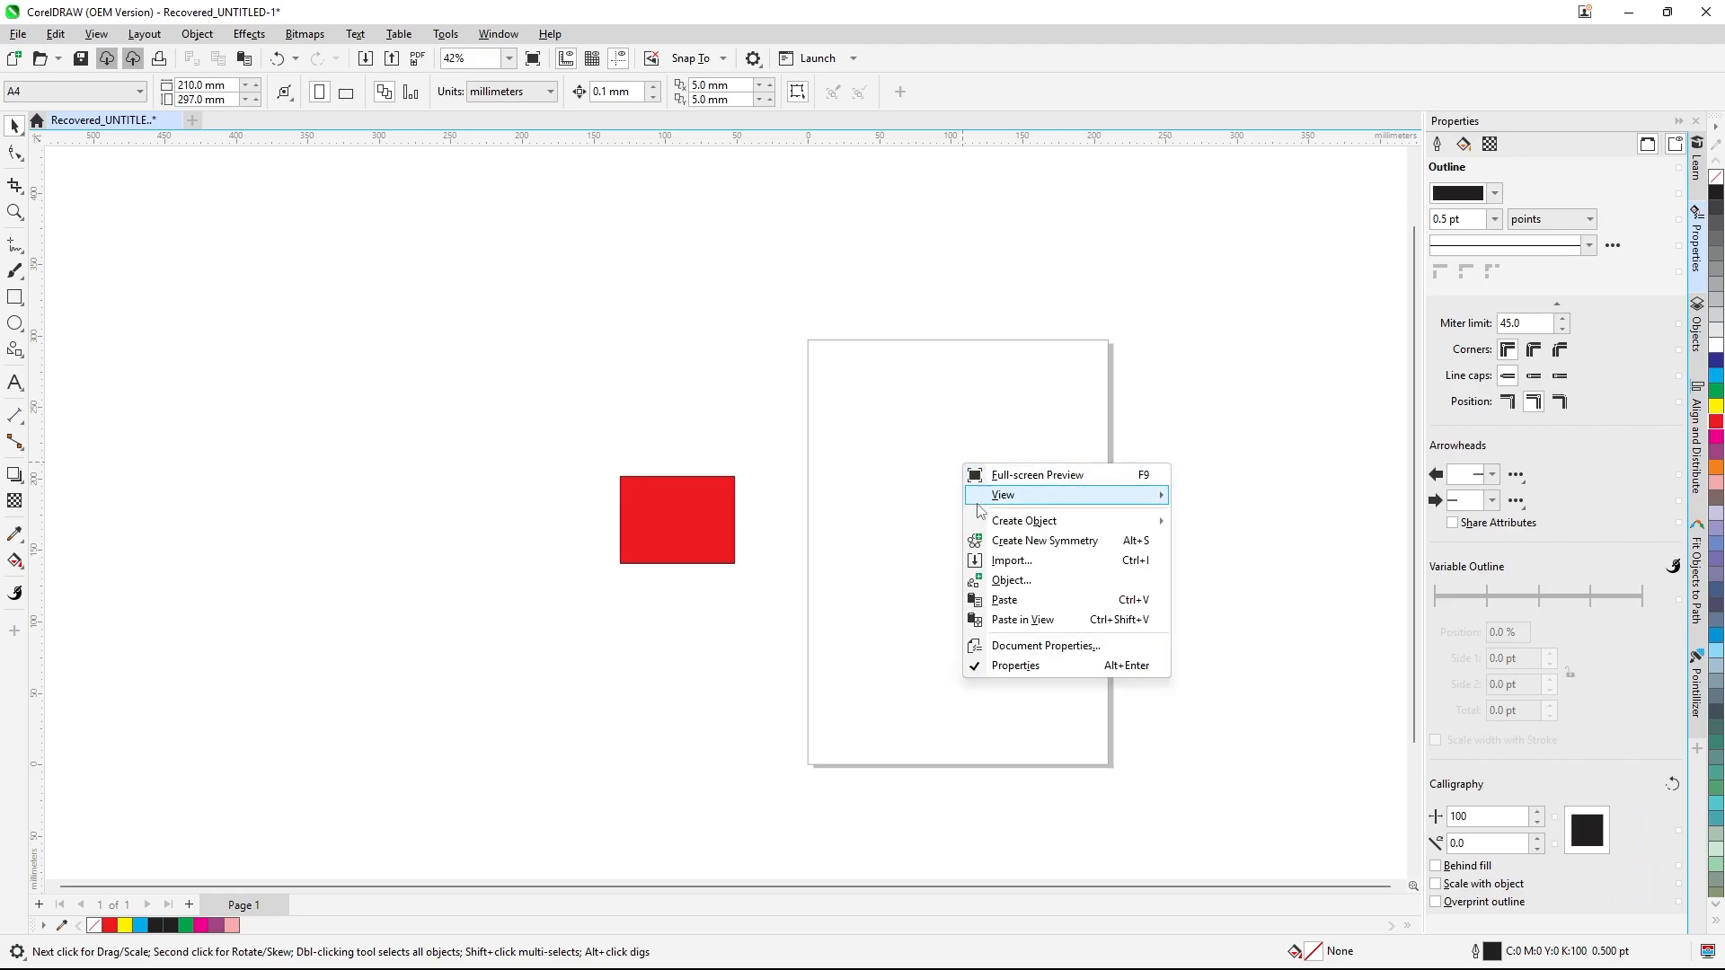
{"action": "left_click", "coordinate": [990, 561]}
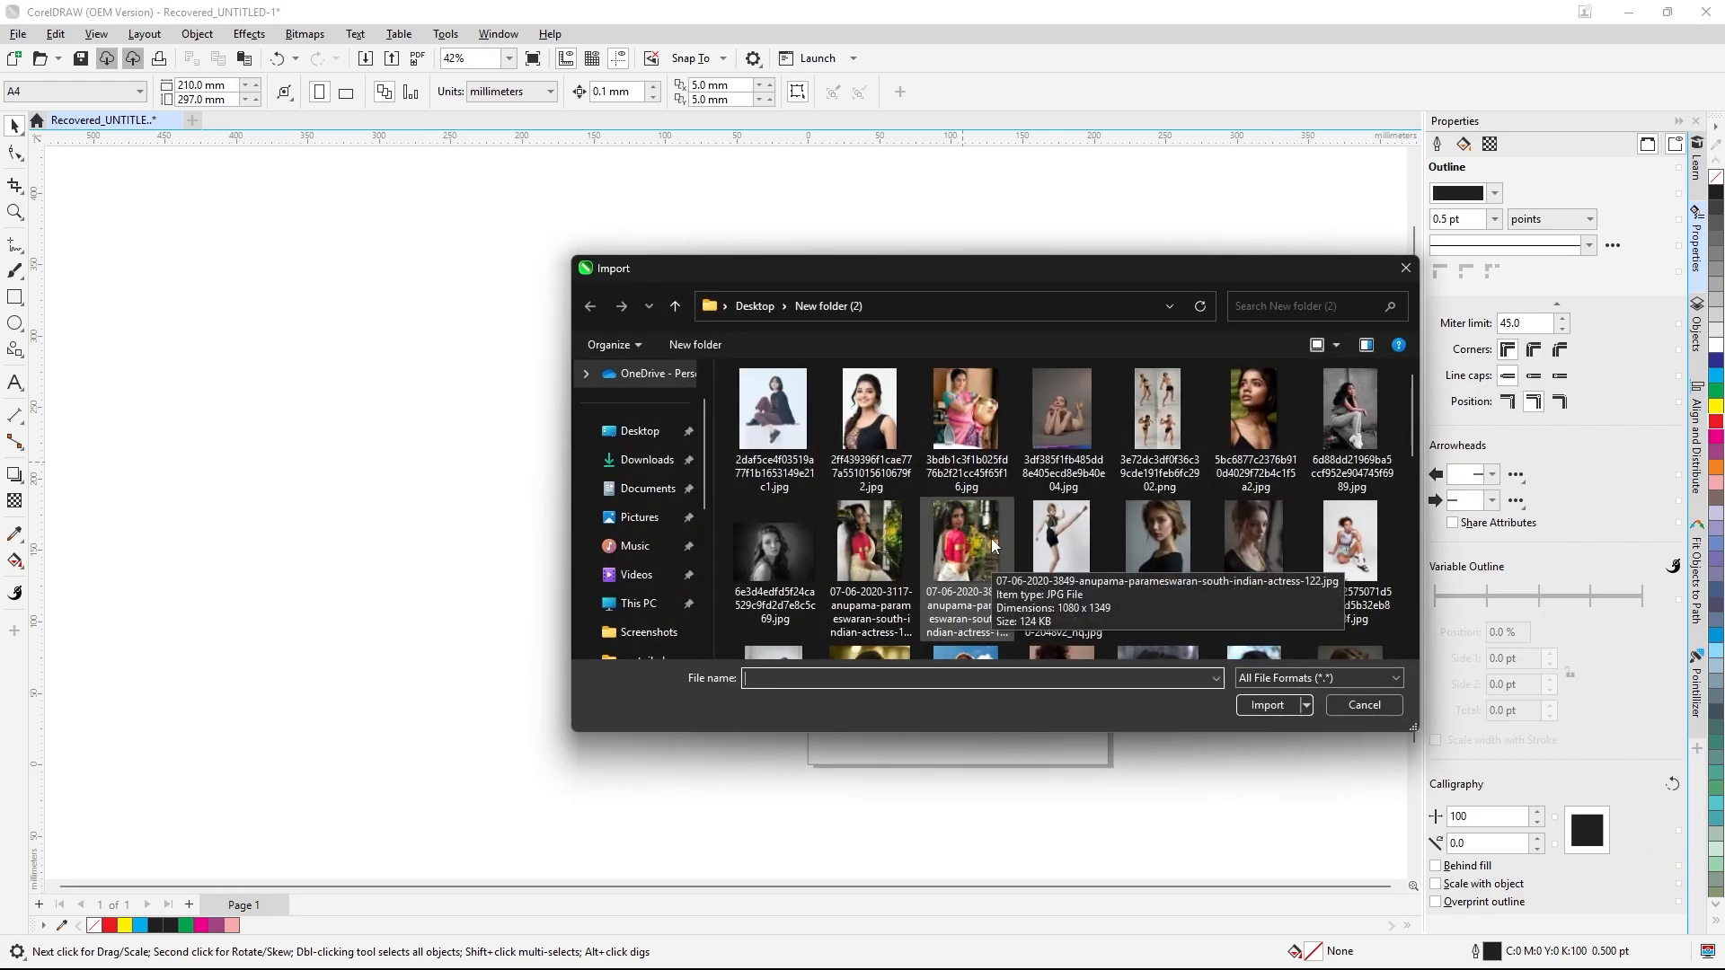
{"action": "left_click", "coordinate": [871, 555]}
{"action": "left_click", "coordinate": [1264, 705]}
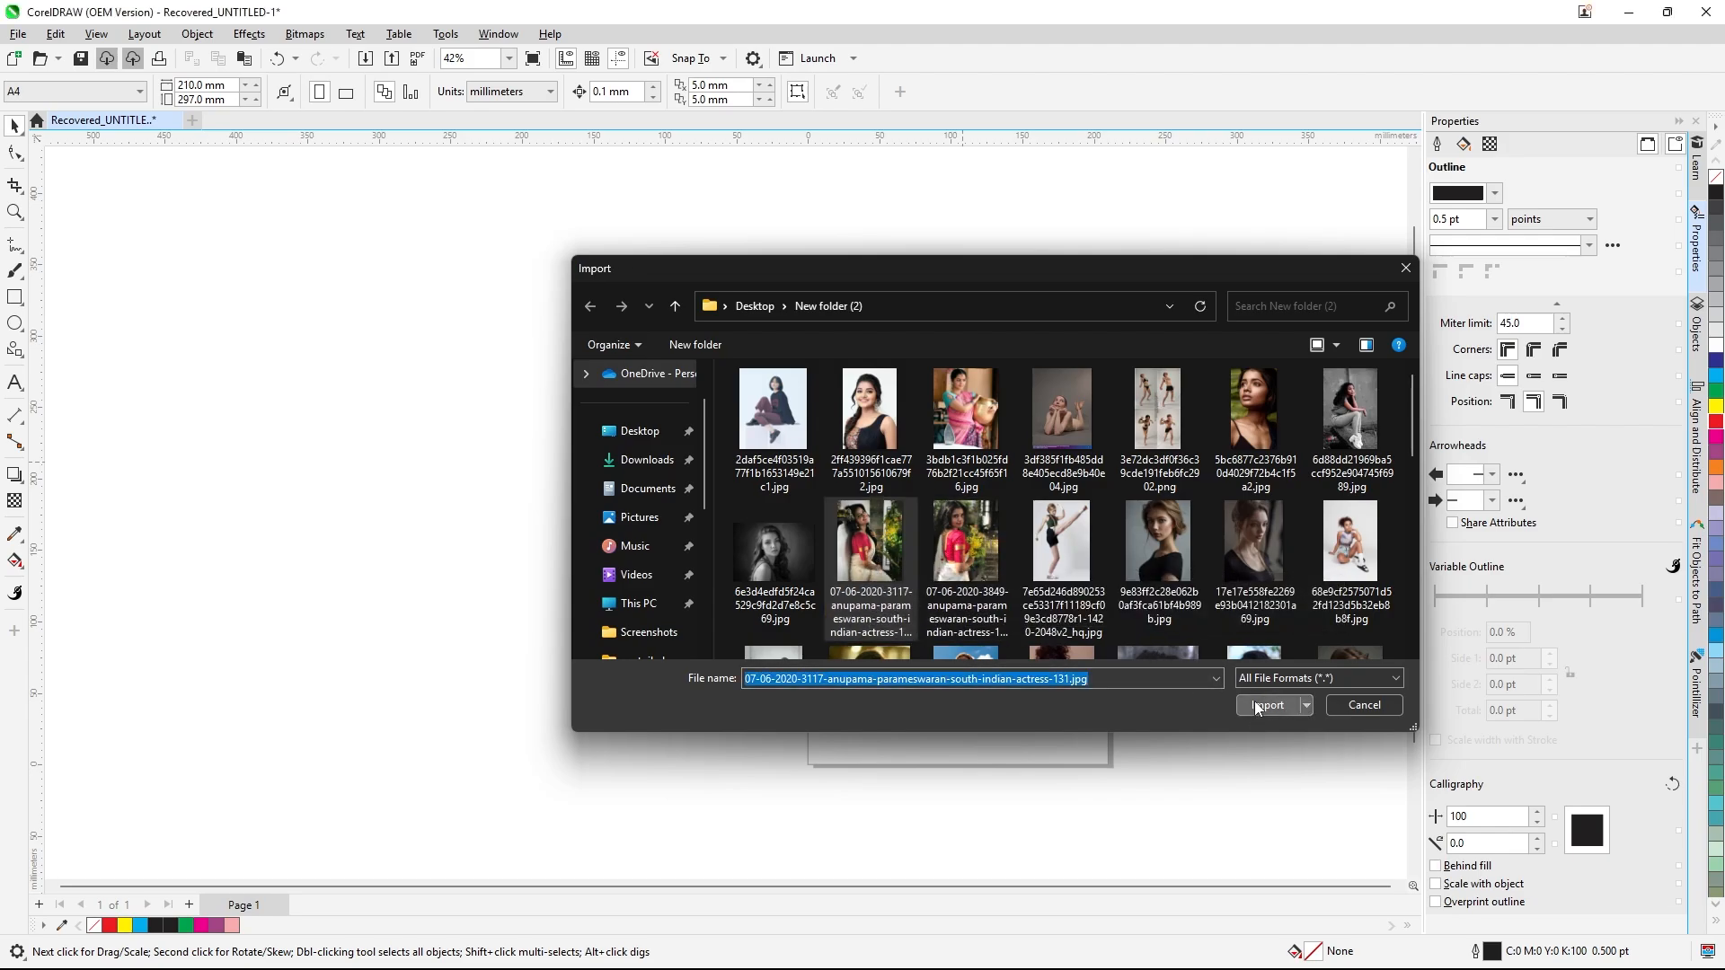
{"action": "left_click_drag", "start_coordinate": [855, 395], "coordinate": [1043, 760]}
{"action": "scroll", "coordinate": [955, 332], "scroll_direction": "up", "scroll_amount": 2}
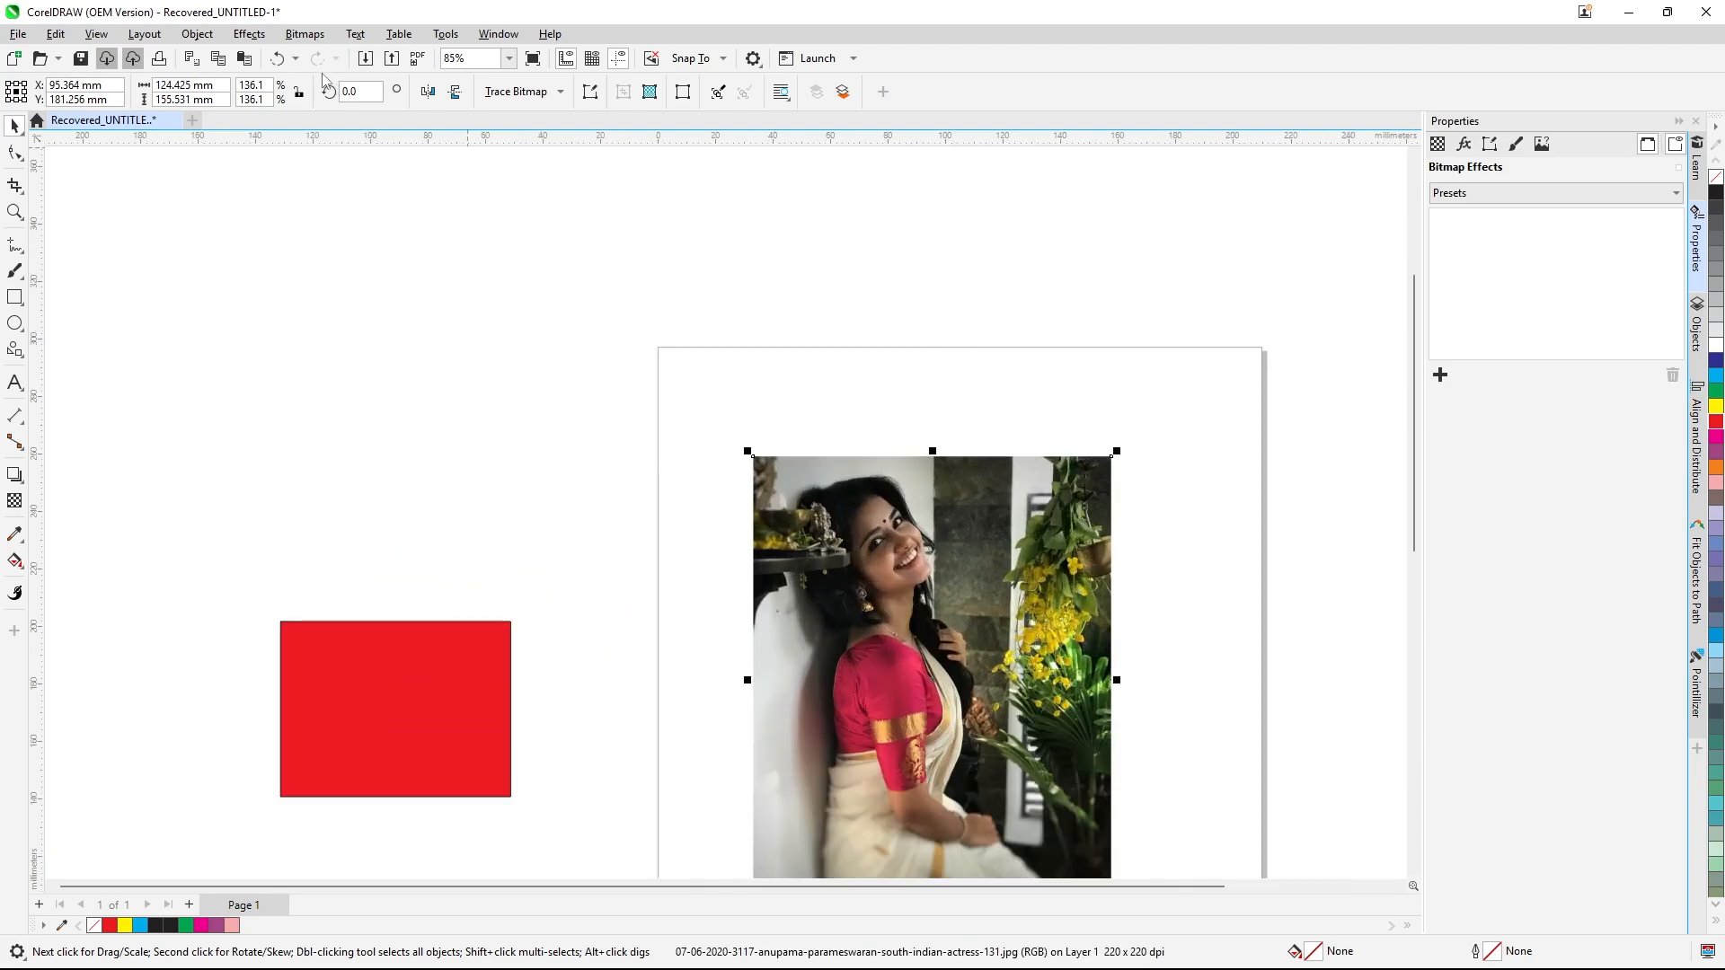
- Apply the Cylinder 3D effect to the newly imported photo
{"action": "left_click", "coordinate": [251, 36]}
{"action": "mouse_move", "coordinate": [309, 92]}
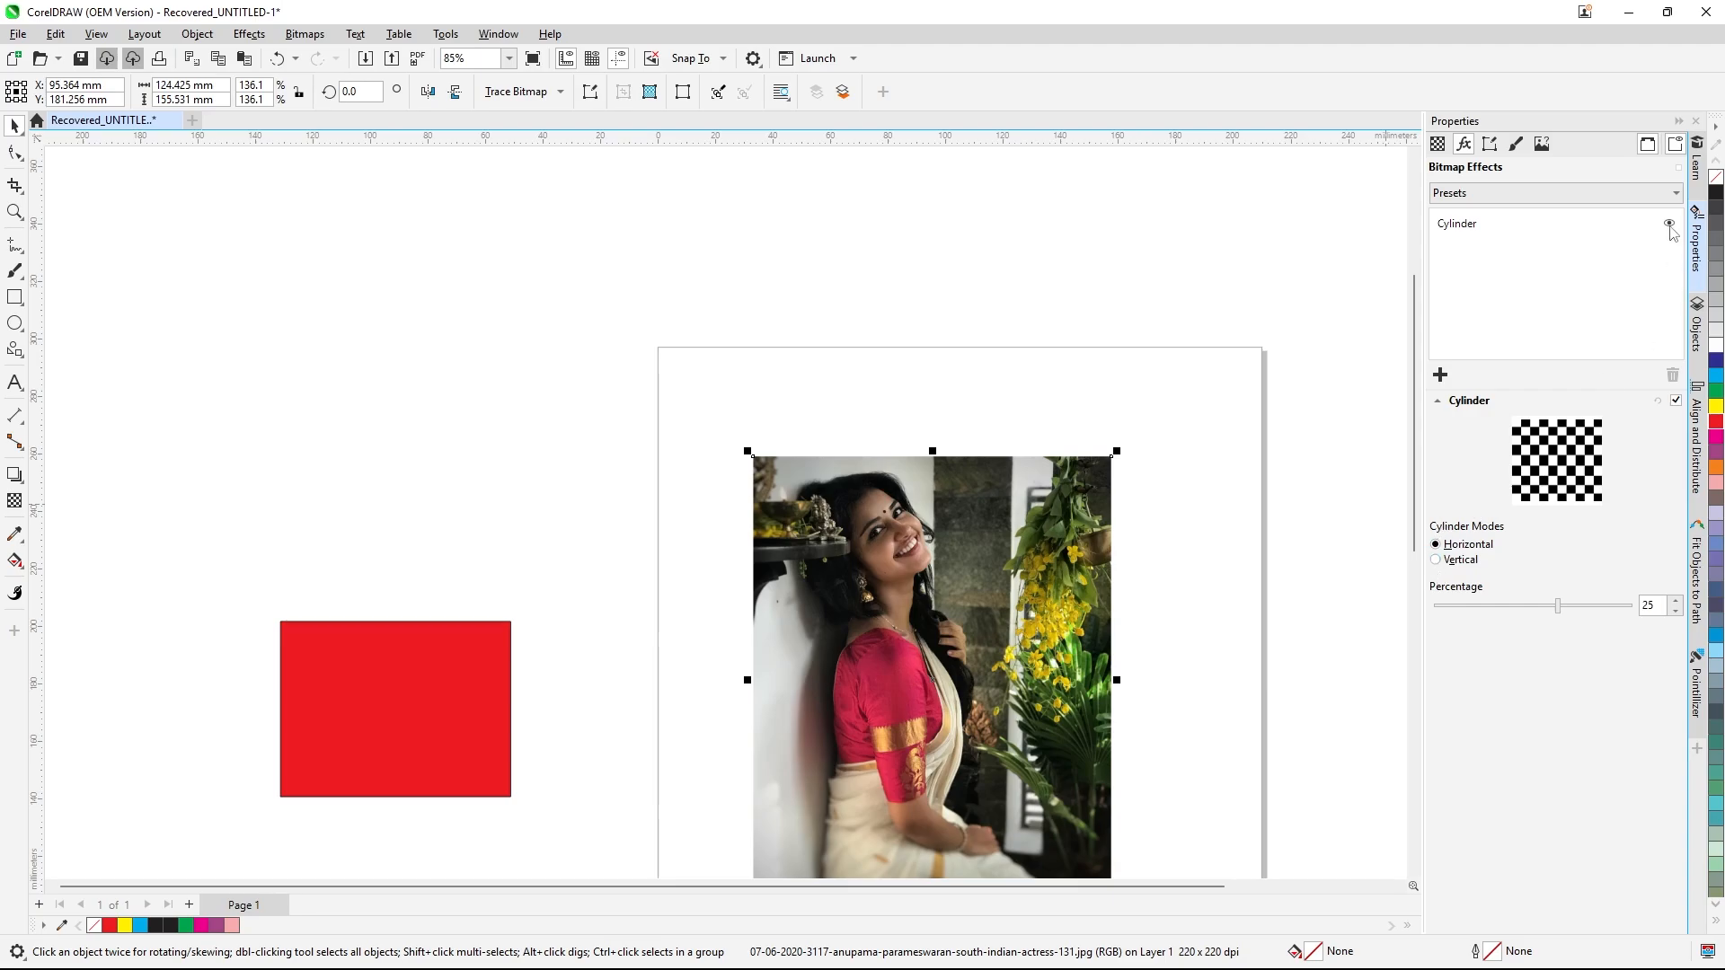
- Try the High Contrast, Split Tone 01 and Soft Red adjustment presets on the photo
{"action": "left_click", "coordinate": [1675, 194]}
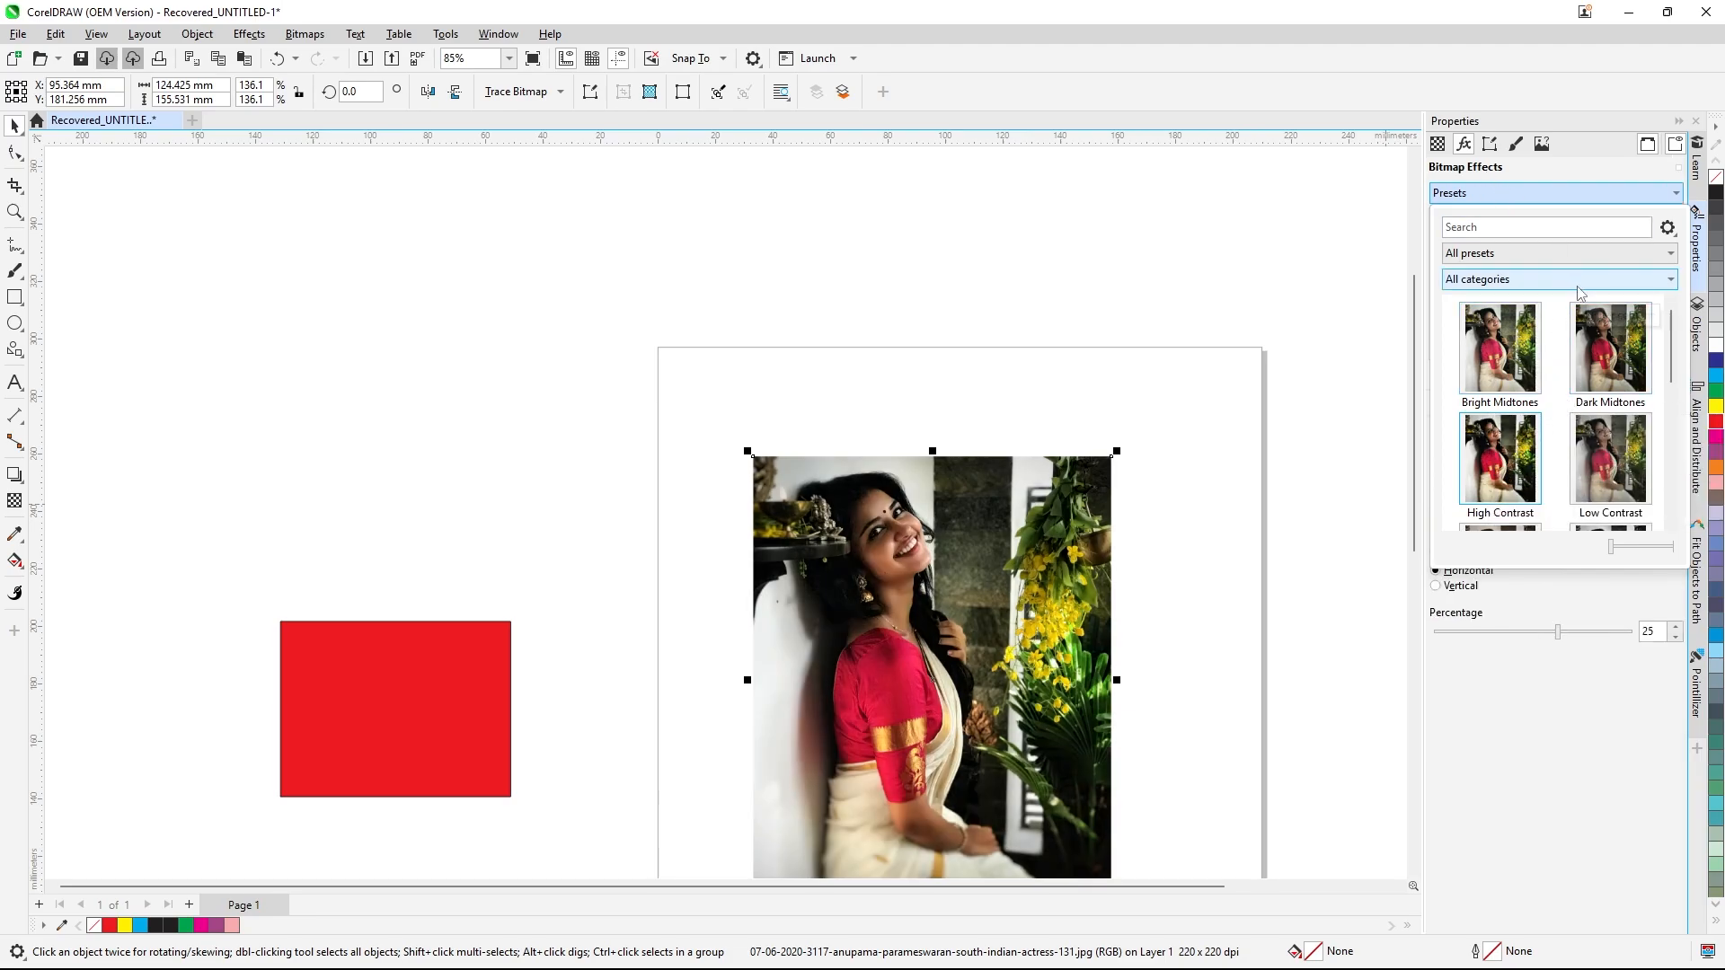
{"action": "scroll", "coordinate": [1568, 400], "scroll_direction": "down", "scroll_amount": 2}
{"action": "scroll", "coordinate": [1569, 395], "scroll_direction": "down", "scroll_amount": 3}
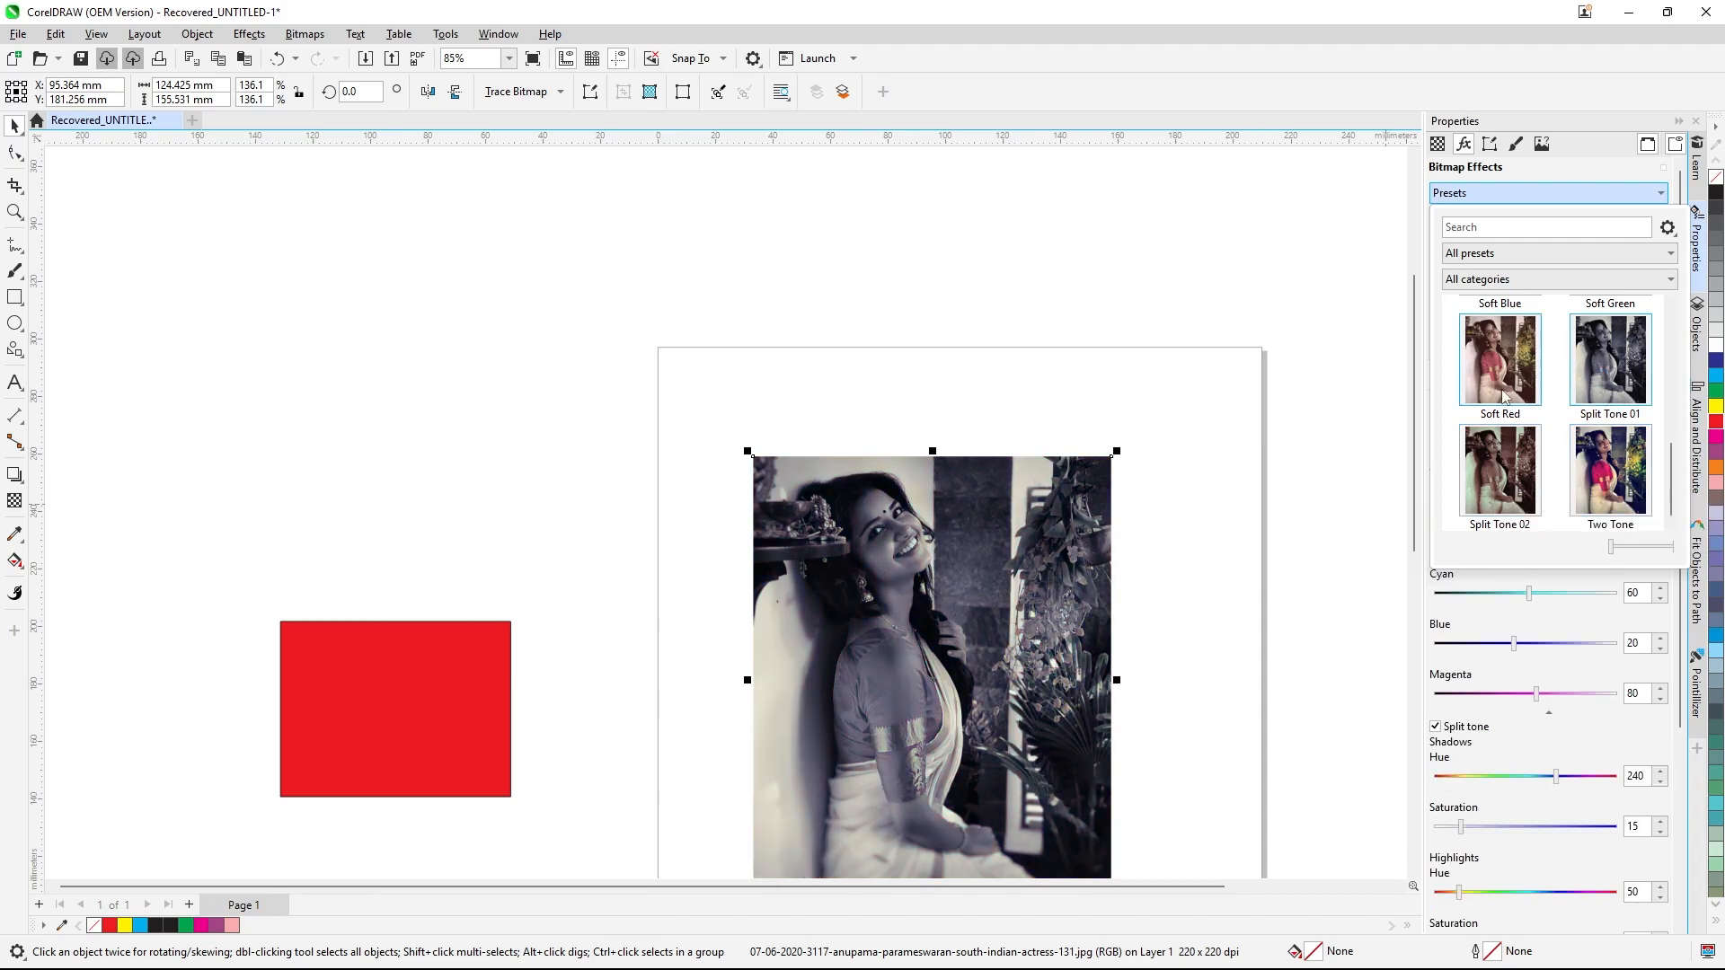
{"action": "scroll", "coordinate": [1565, 416], "scroll_direction": "up", "scroll_amount": 5}
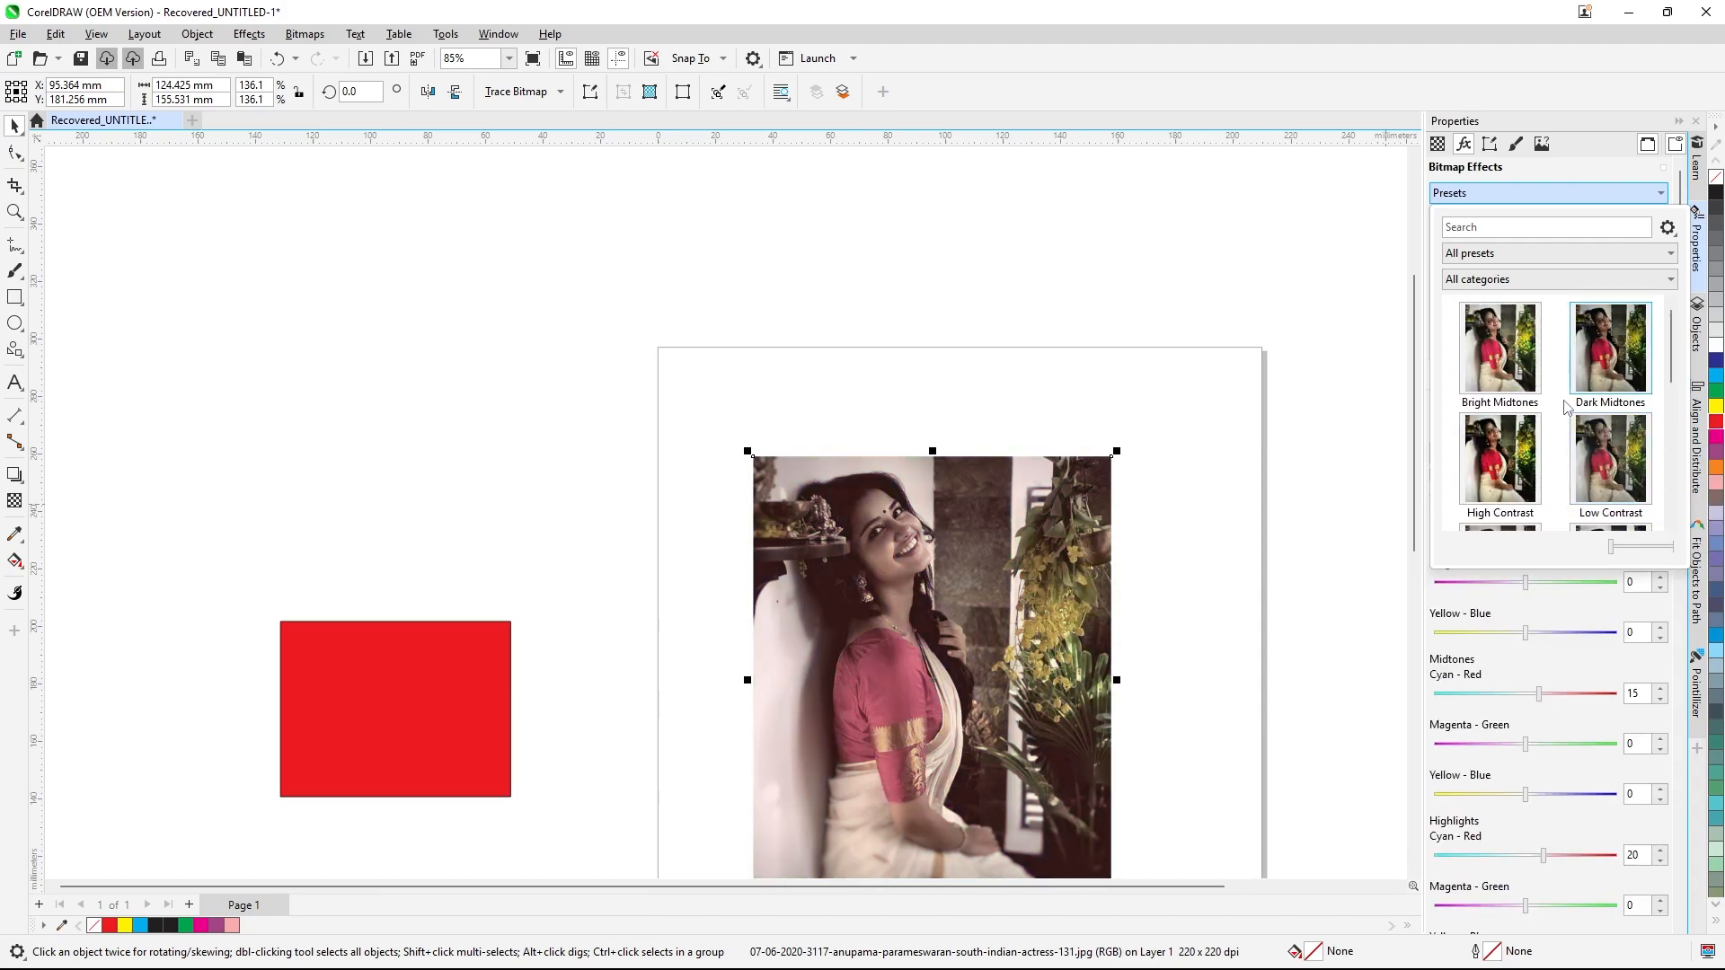
{"action": "scroll", "coordinate": [1565, 413], "scroll_direction": "down", "scroll_amount": 4}
- Filter the adjustment presets to the Uncategorized category, keeping the collection at All presets
{"action": "left_click", "coordinate": [1670, 254]}
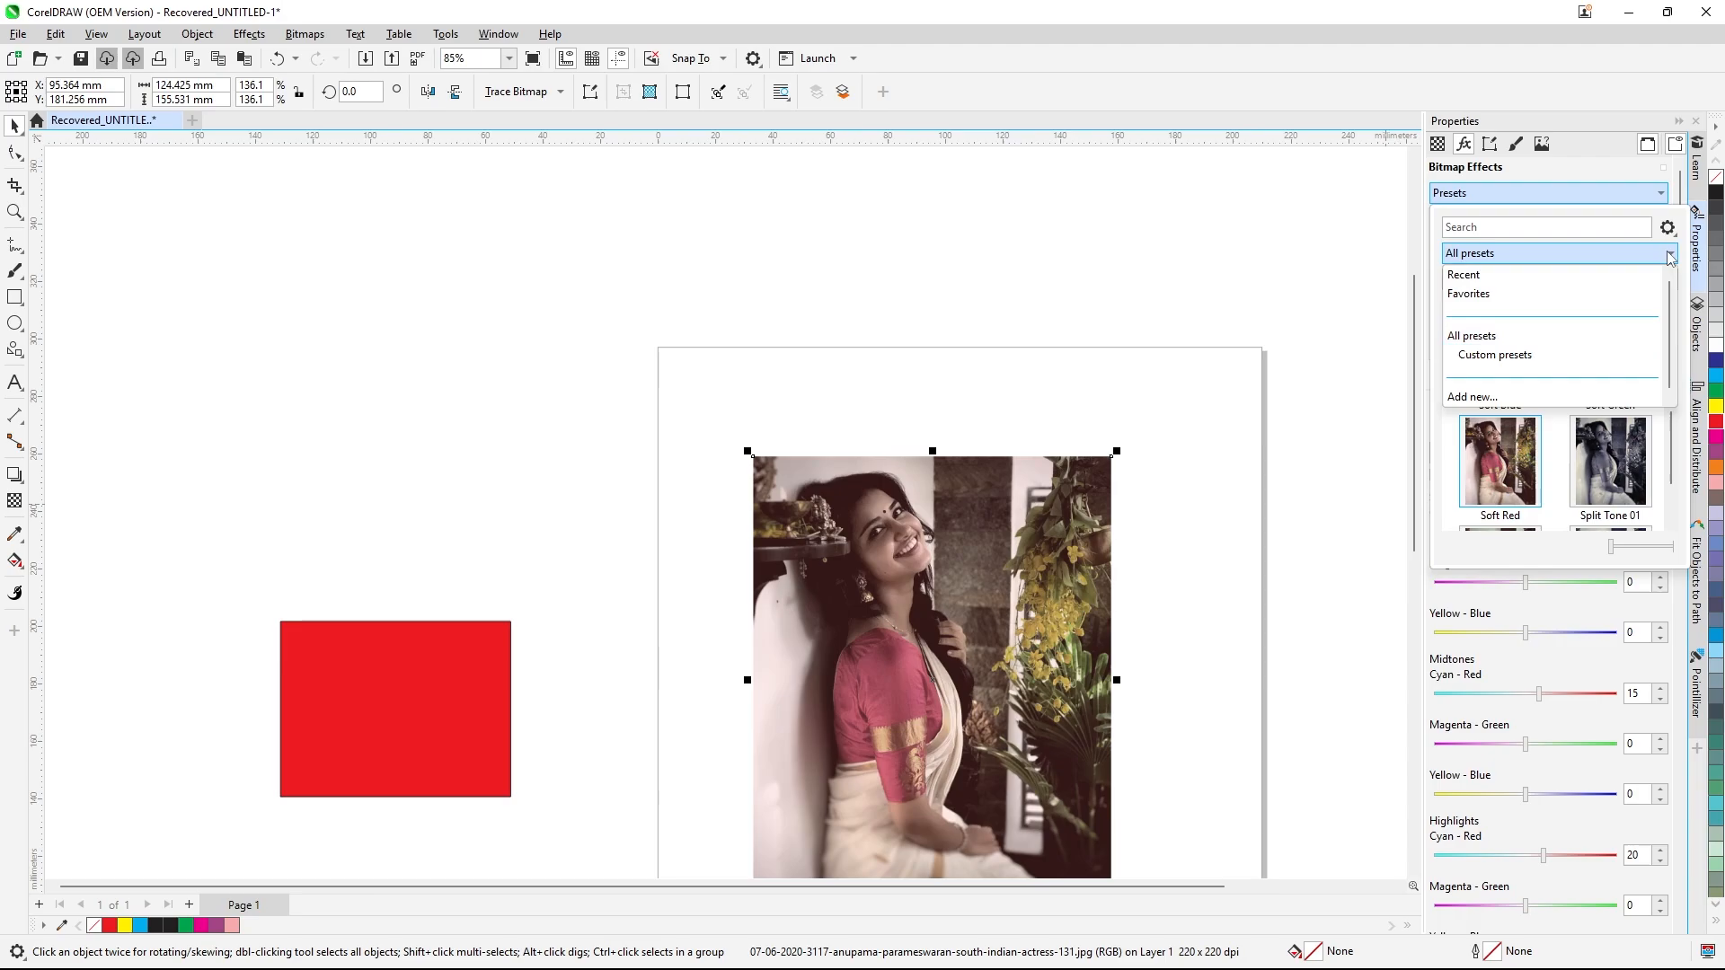
{"action": "left_click", "coordinate": [1671, 256]}
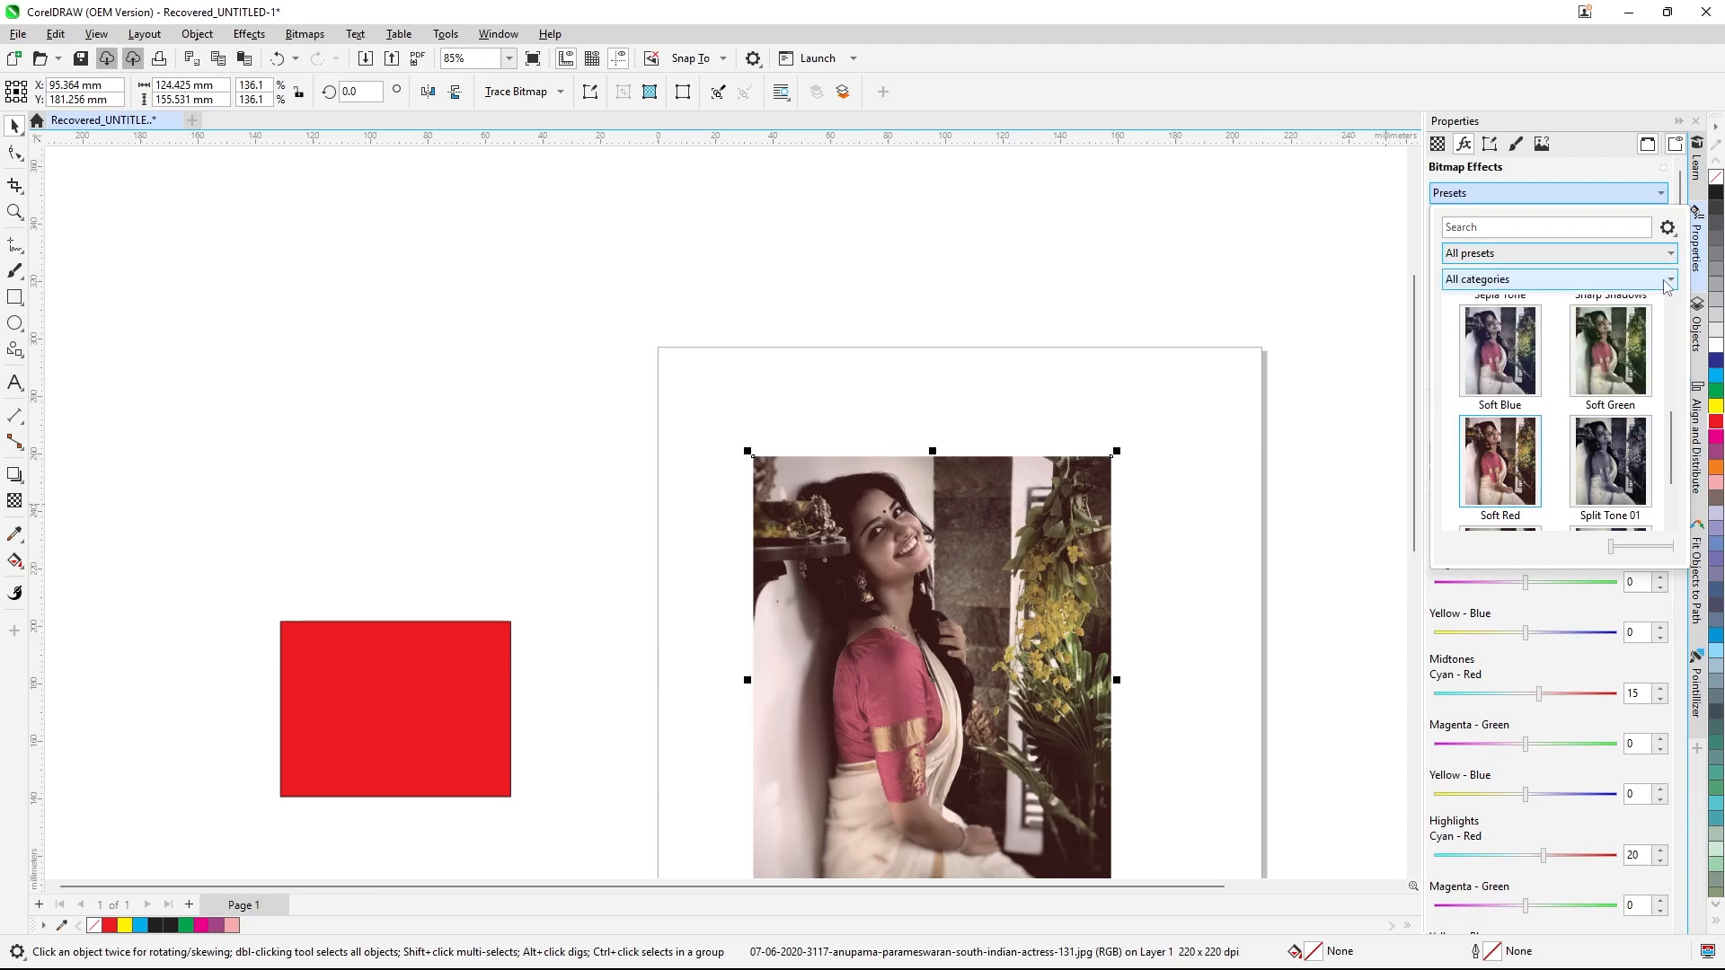
{"action": "left_click", "coordinate": [1668, 282]}
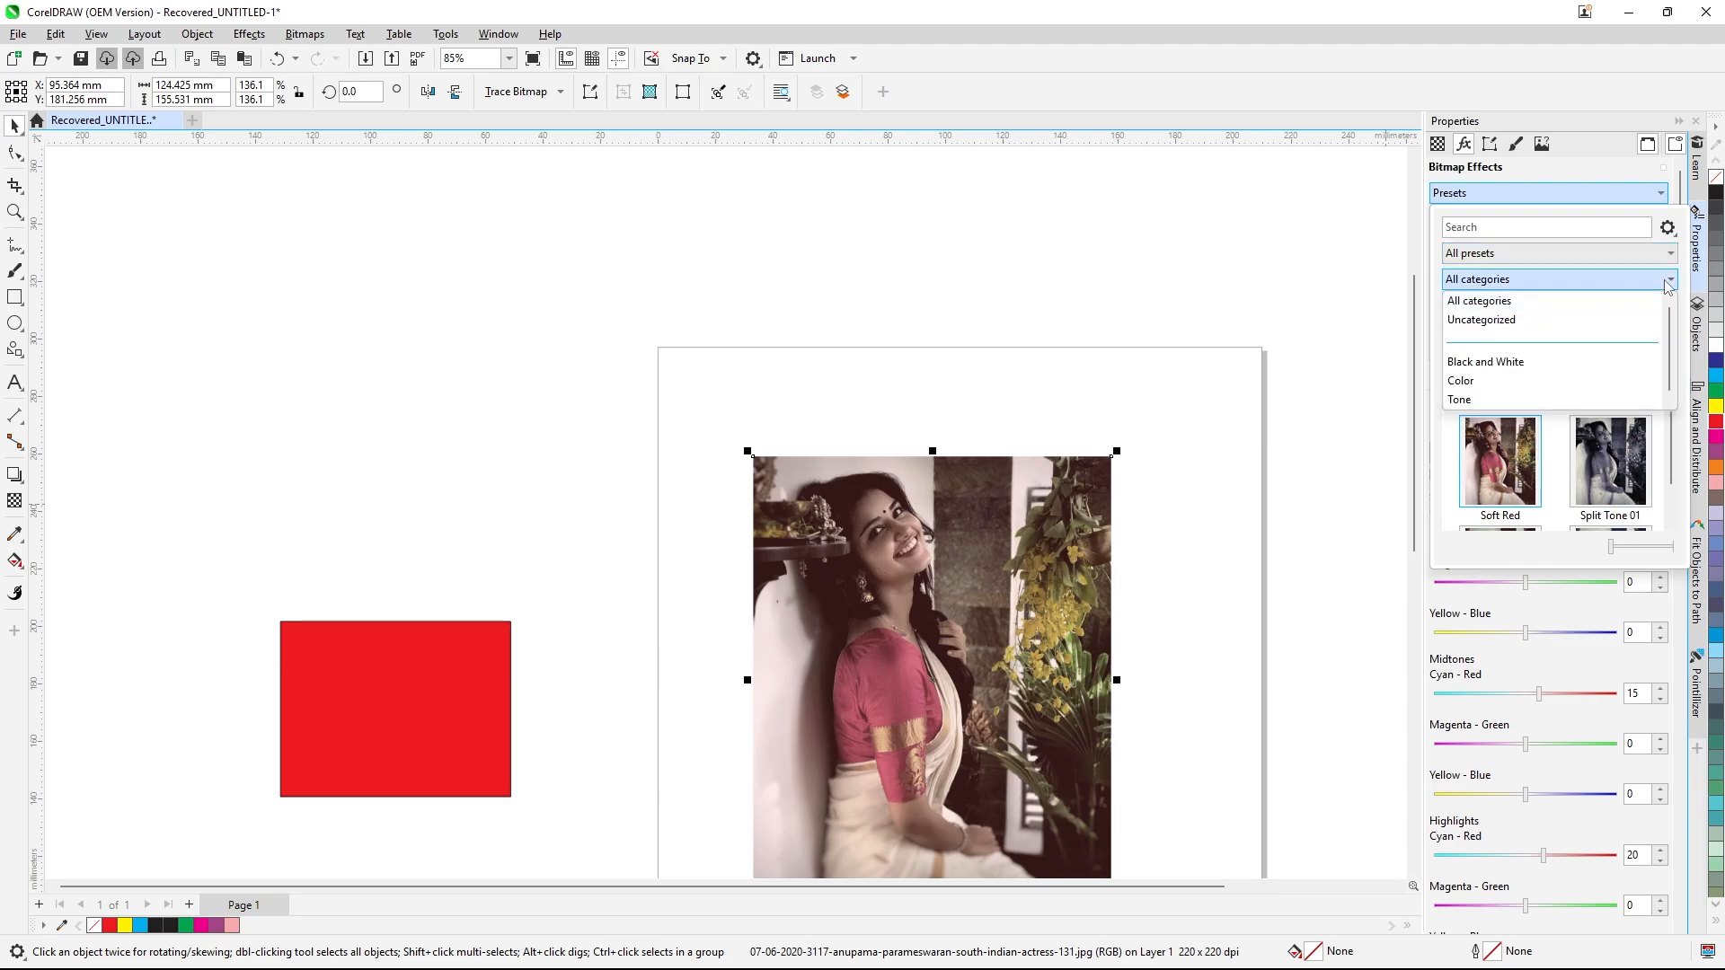
{"action": "left_click", "coordinate": [1516, 321]}
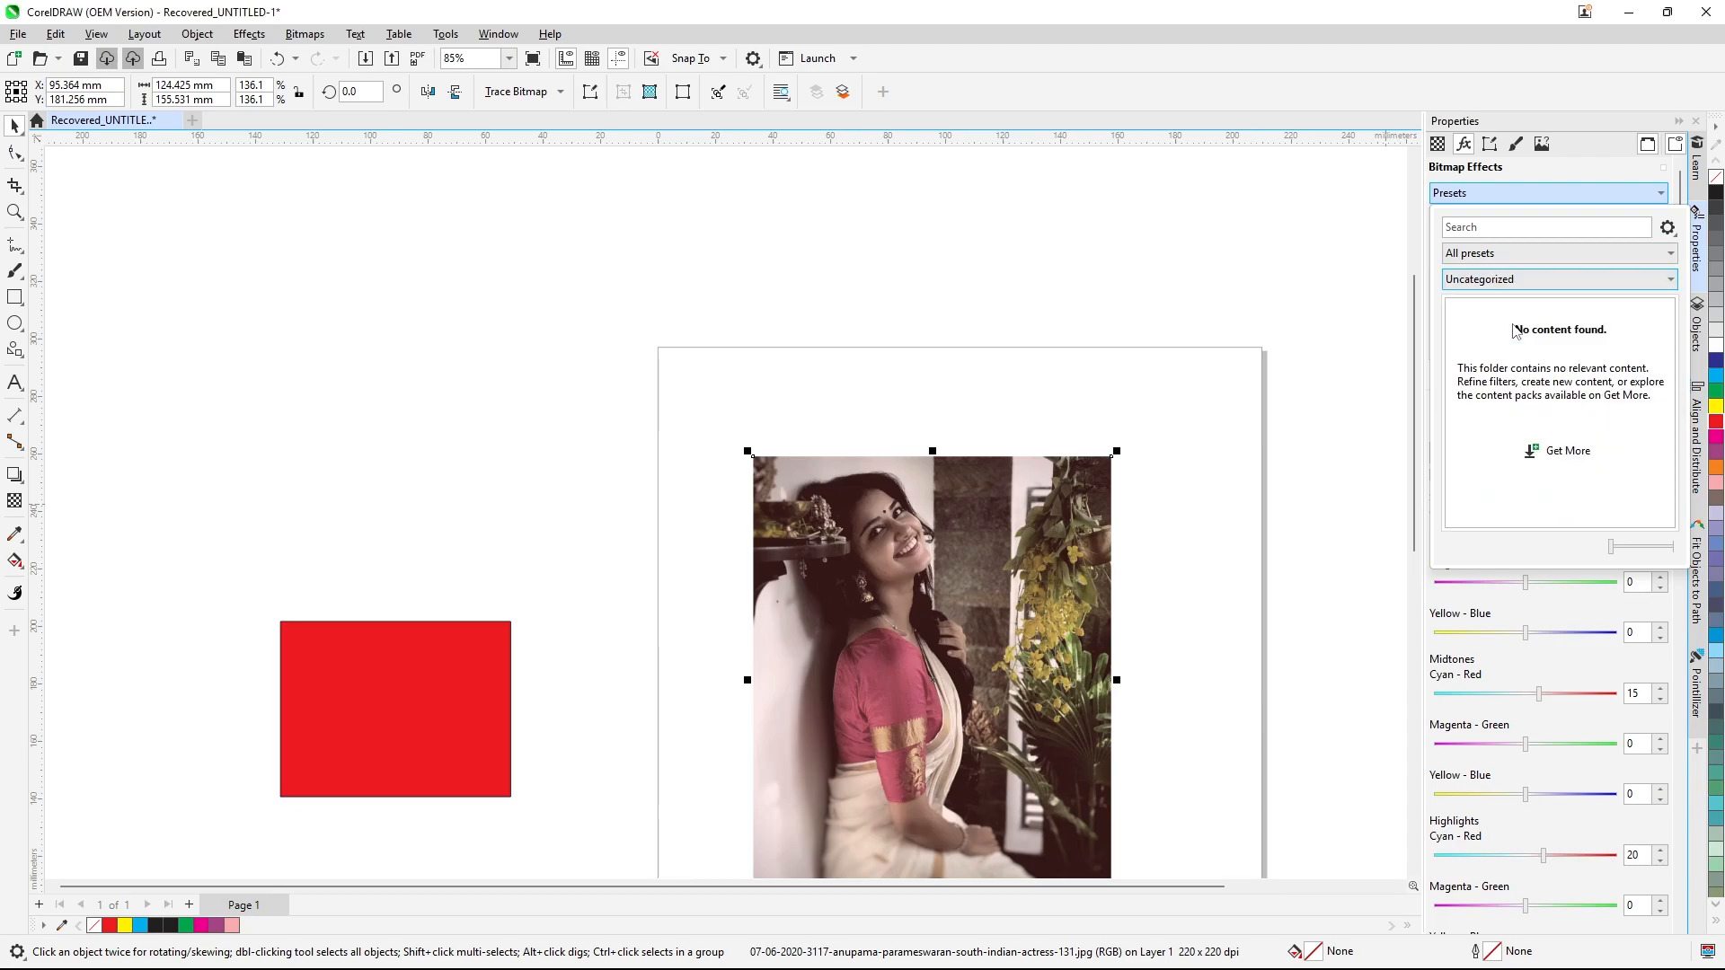
- Filter the presets to Black and White and try Sepia Tone, Sharp Shadows and Split Tone 01 on the photo
{"action": "left_click", "coordinate": [1670, 282]}
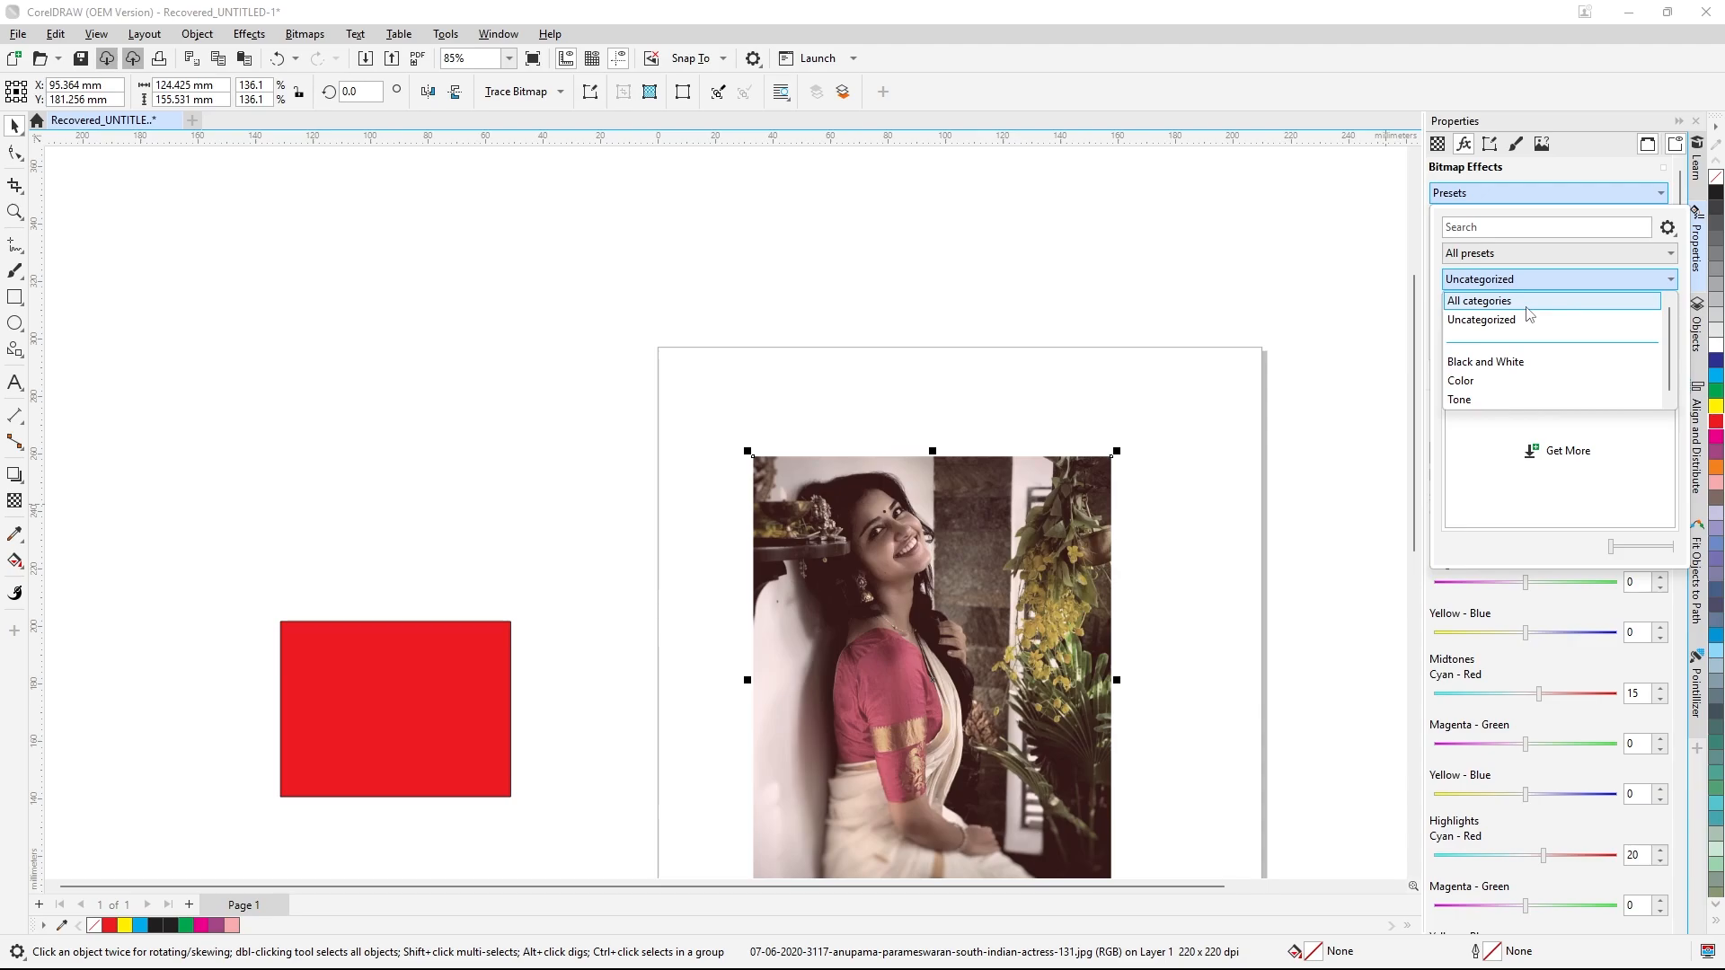
{"action": "left_click", "coordinate": [1500, 363]}
{"action": "left_click", "coordinate": [1501, 368]}
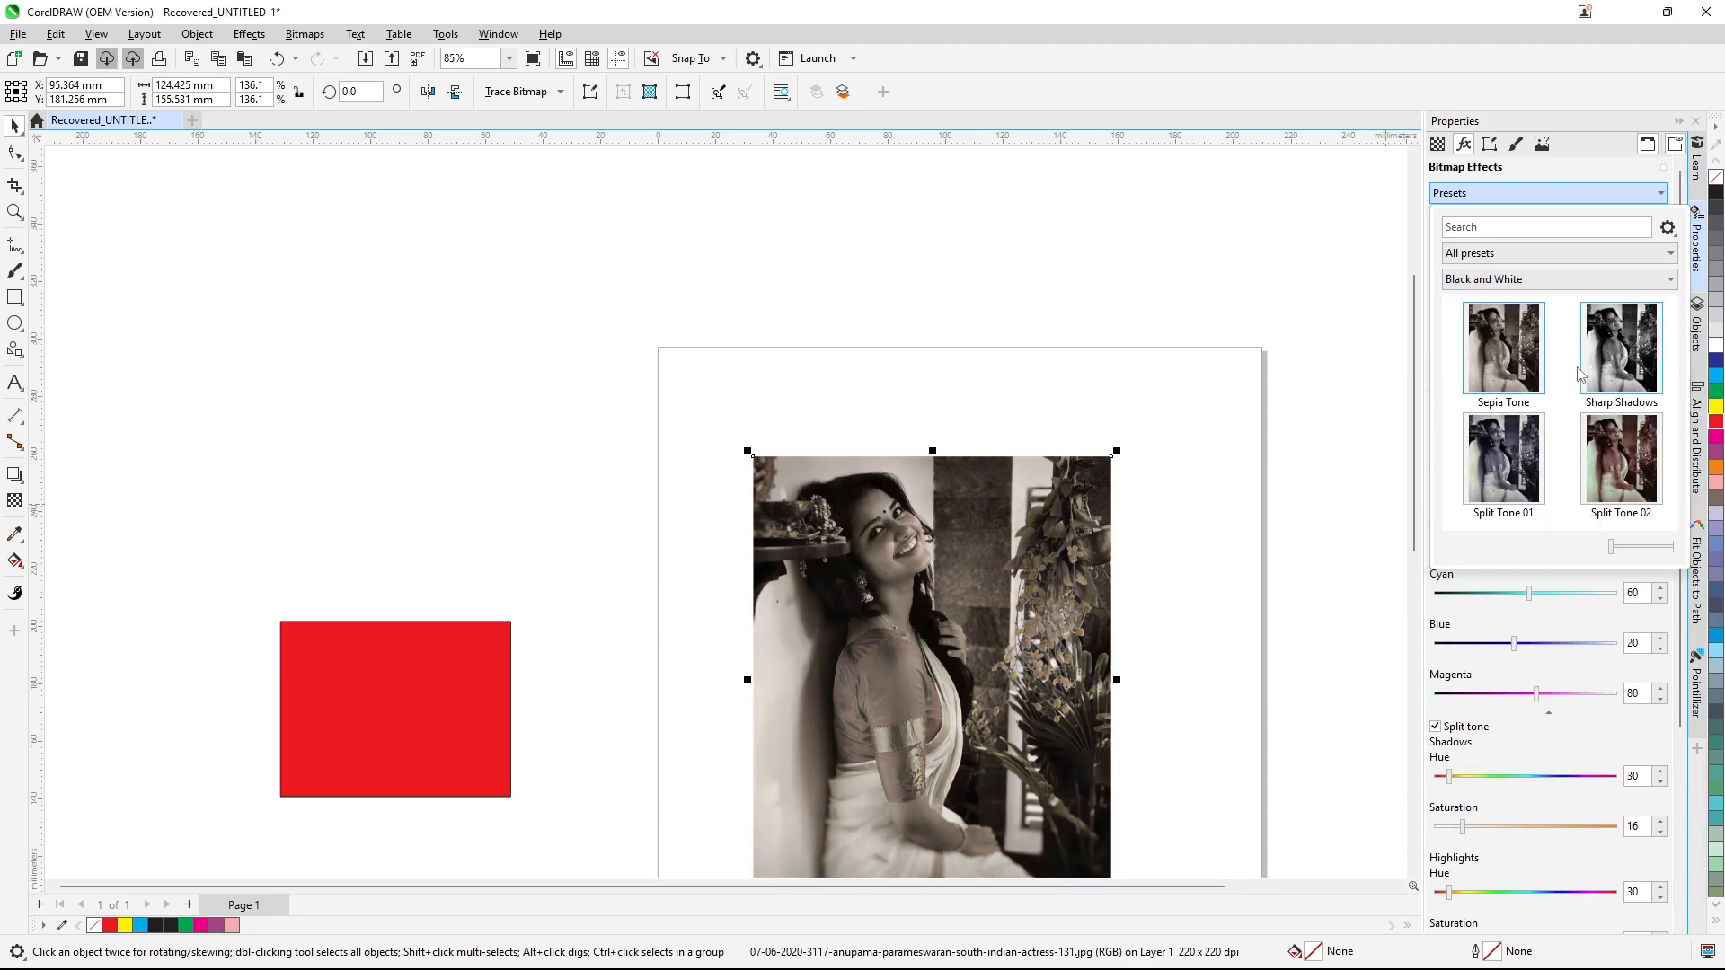
{"action": "left_click", "coordinate": [1623, 370]}
{"action": "left_click", "coordinate": [1524, 474]}
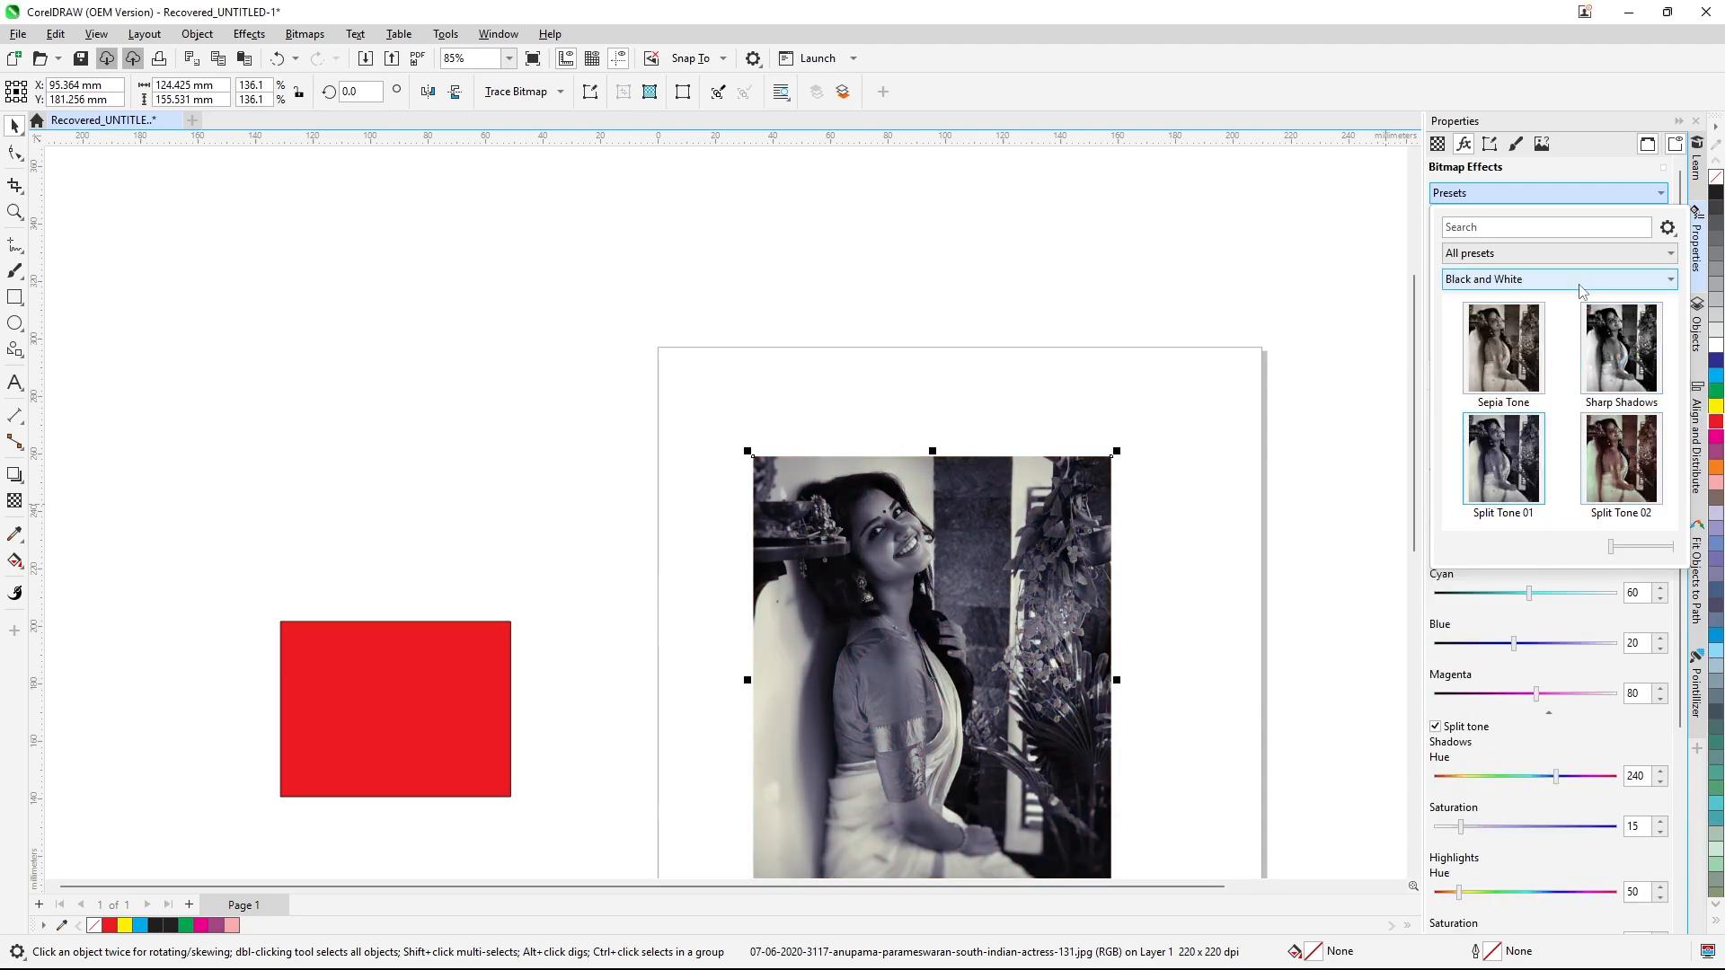
- Filter the presets to the Color category and try Soft Red on the photo
{"action": "left_click", "coordinate": [1663, 280]}
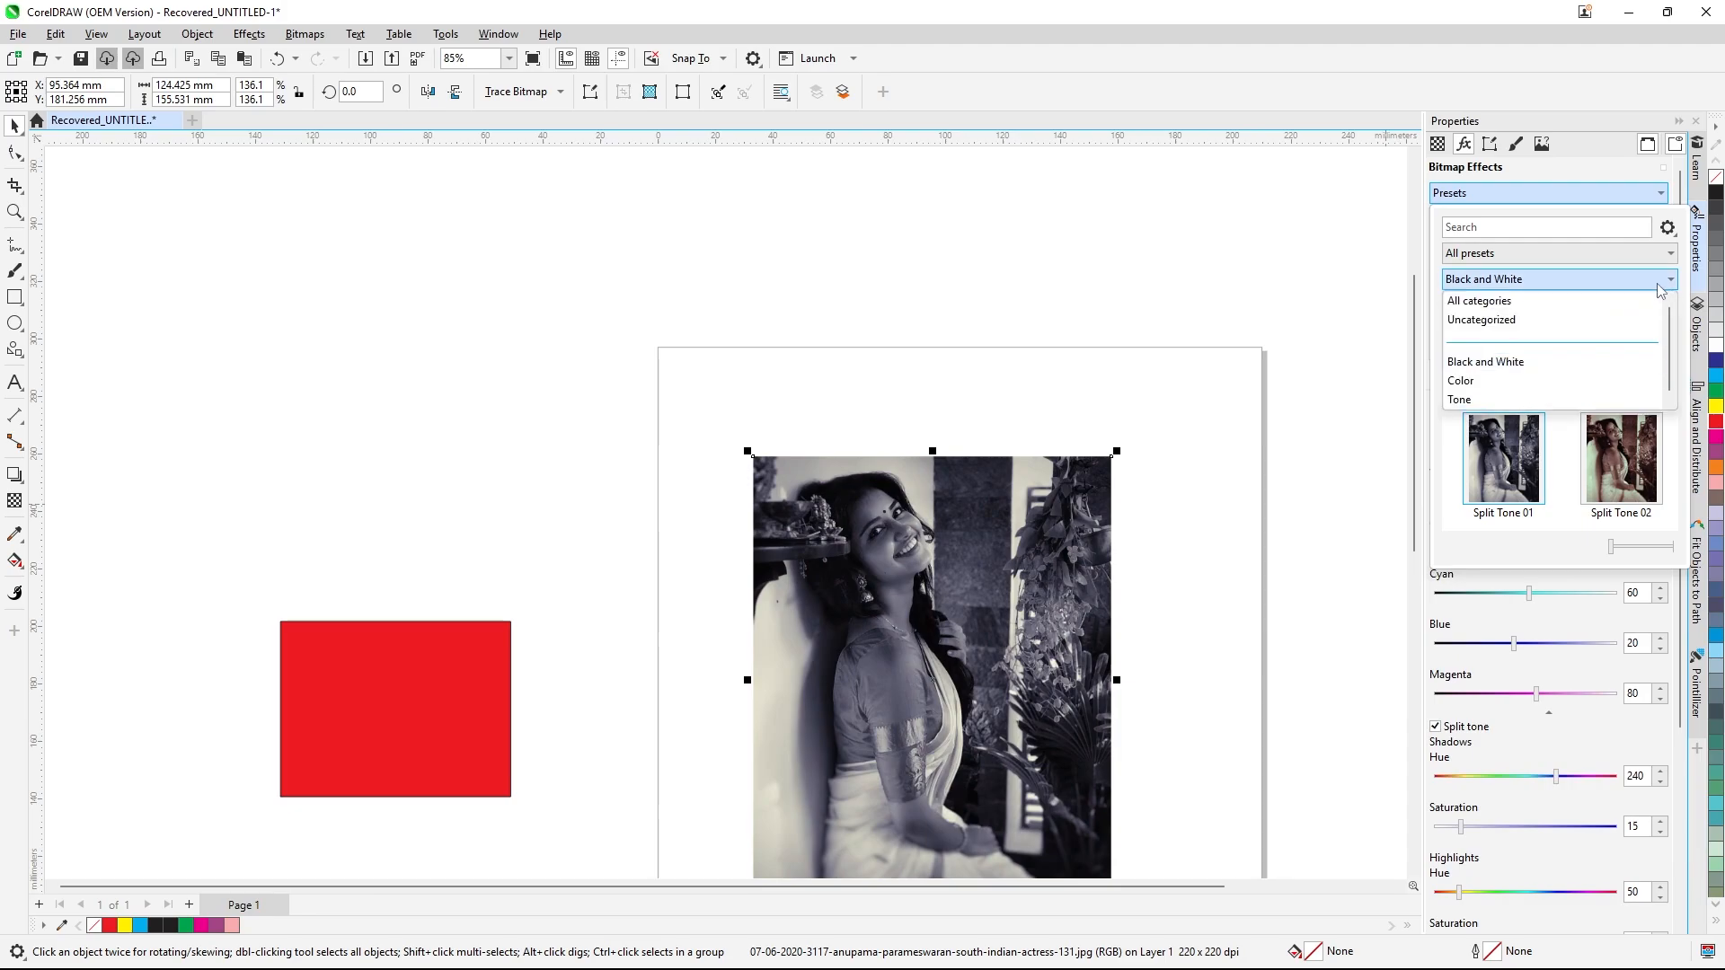
{"action": "left_click", "coordinate": [1473, 384]}
{"action": "left_click", "coordinate": [1487, 474]}
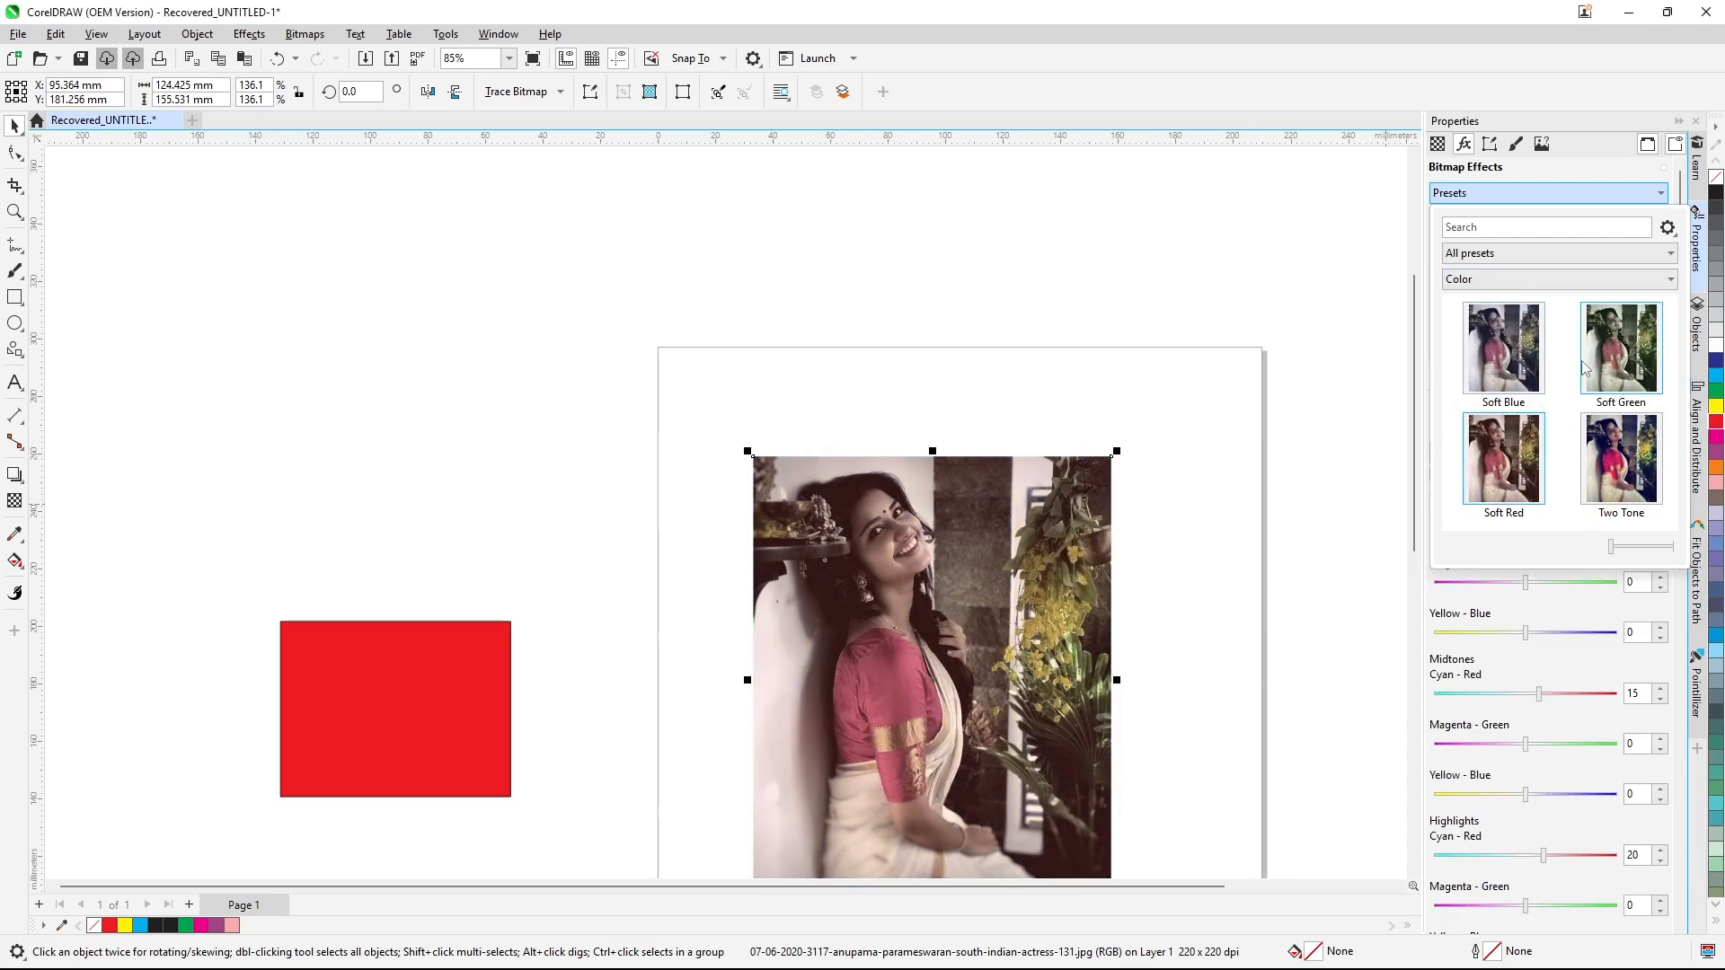
- Filter the presets to the Tone category, try High Contrast and apply Bright Midtones to the photo
{"action": "left_click", "coordinate": [1666, 282]}
{"action": "left_click", "coordinate": [1460, 399]}
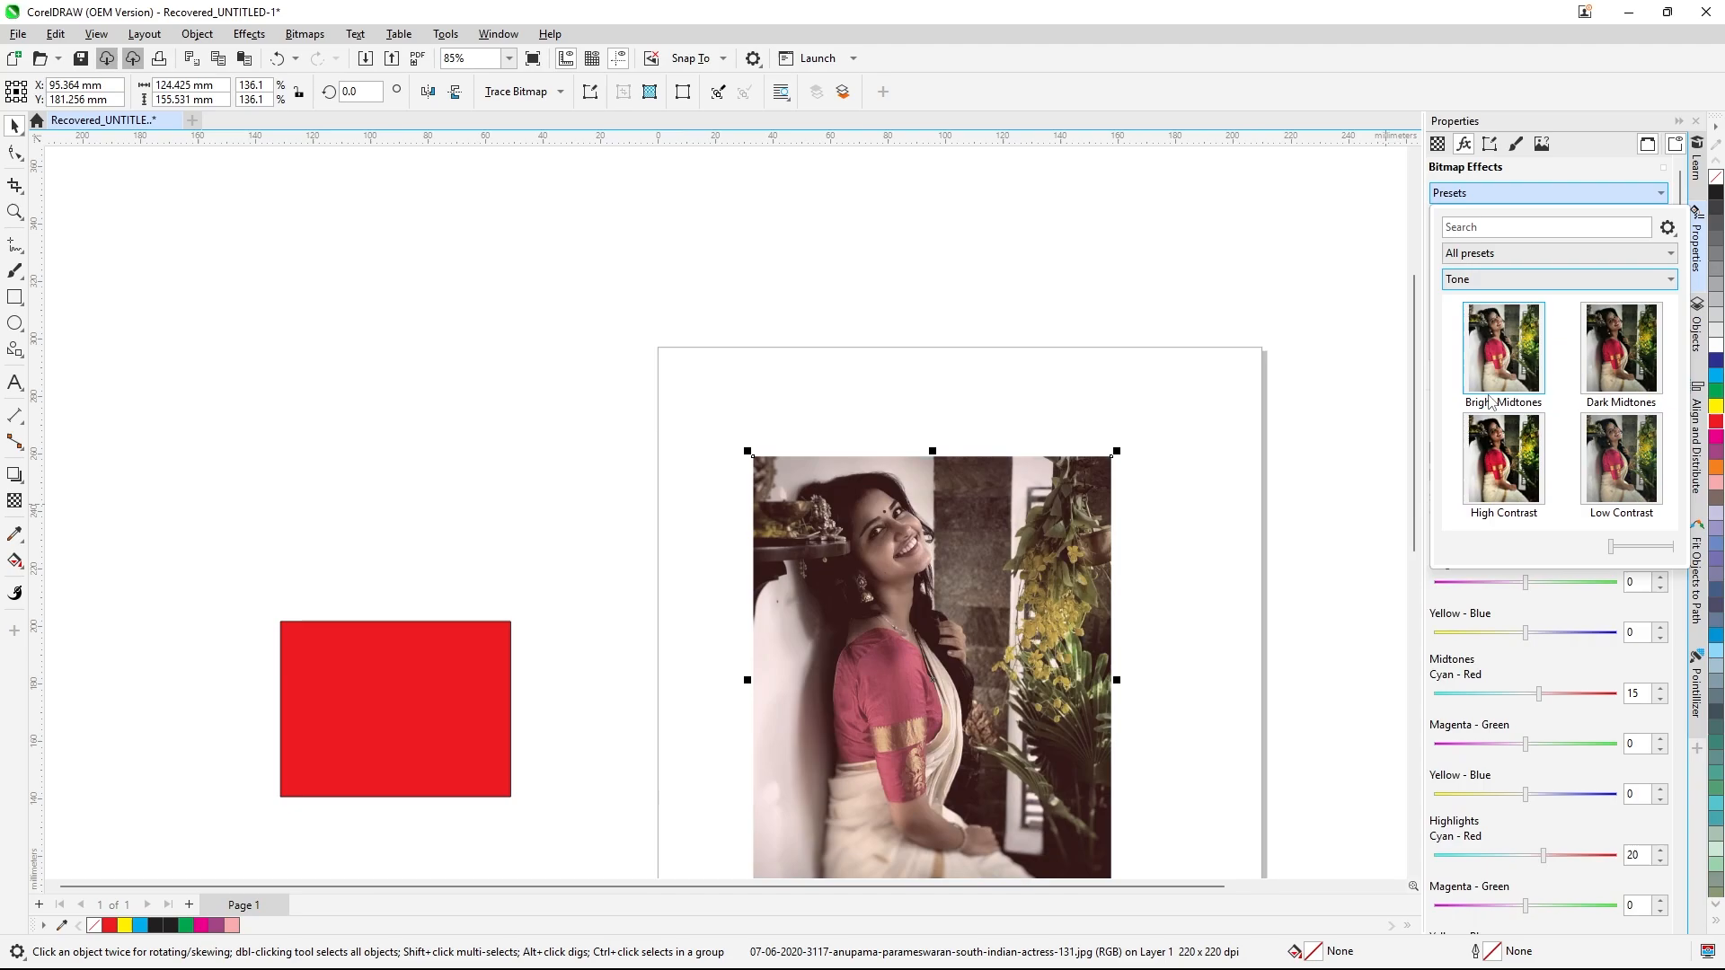
{"action": "left_click", "coordinate": [1483, 465]}
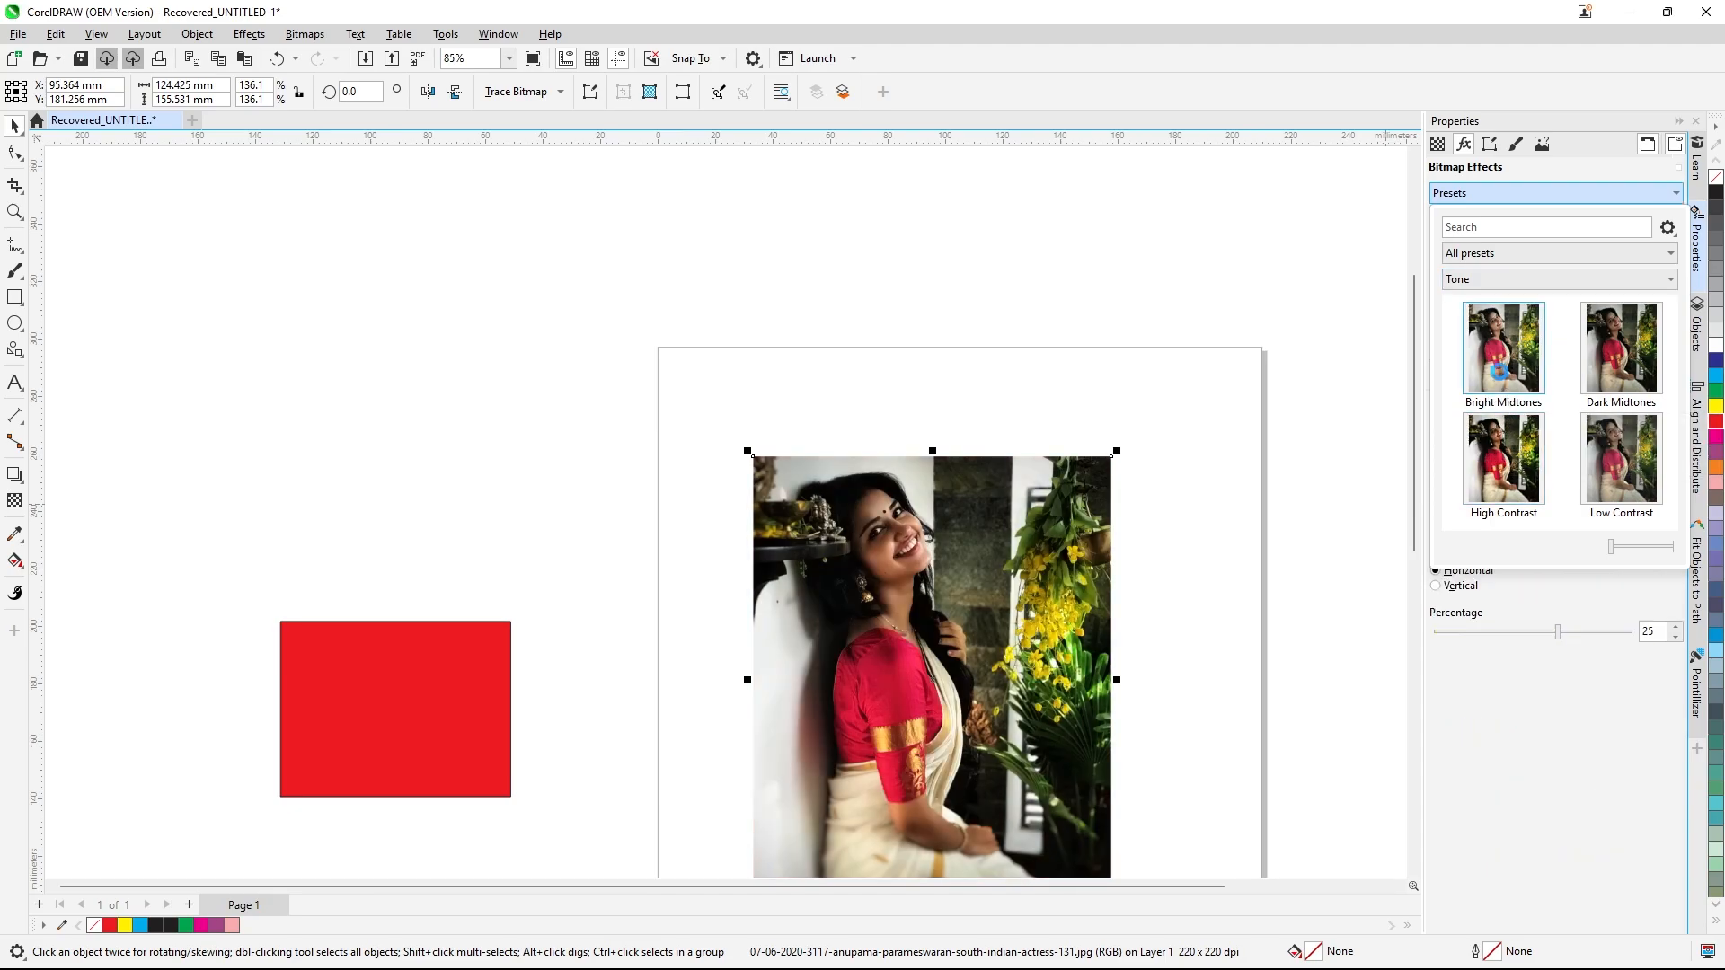
- Browse the Color category presets and adjust the size of their thumbnails
{"action": "left_click", "coordinate": [1671, 280]}
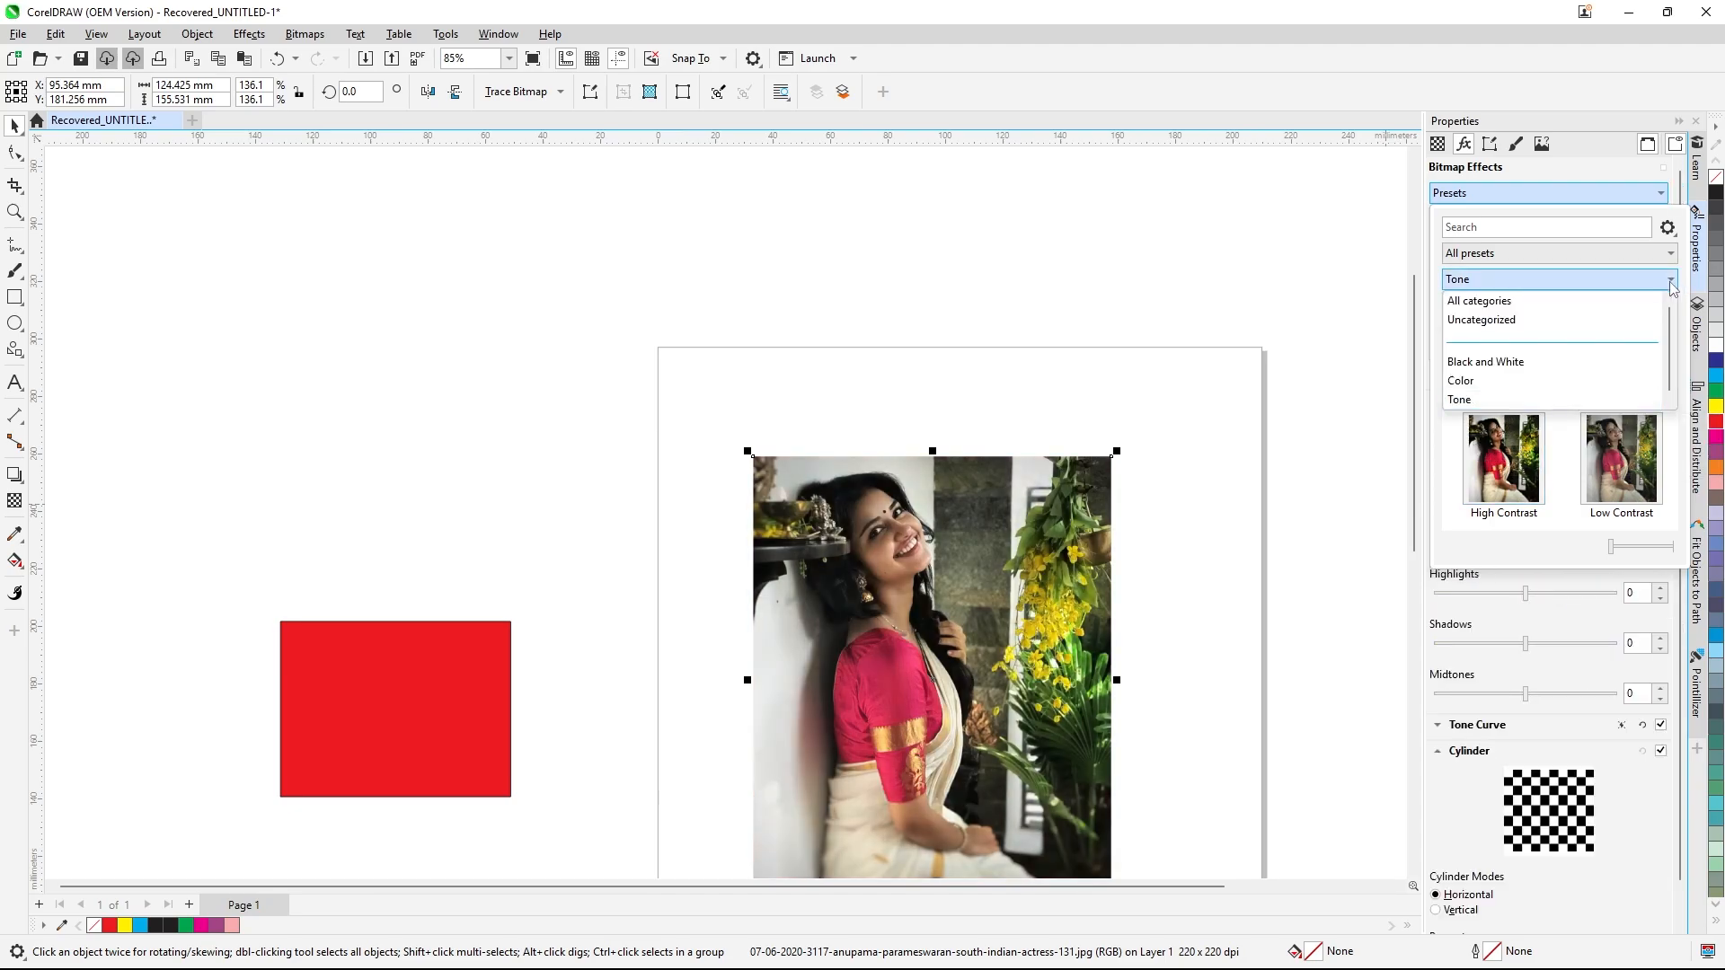
{"action": "left_click", "coordinate": [1496, 384]}
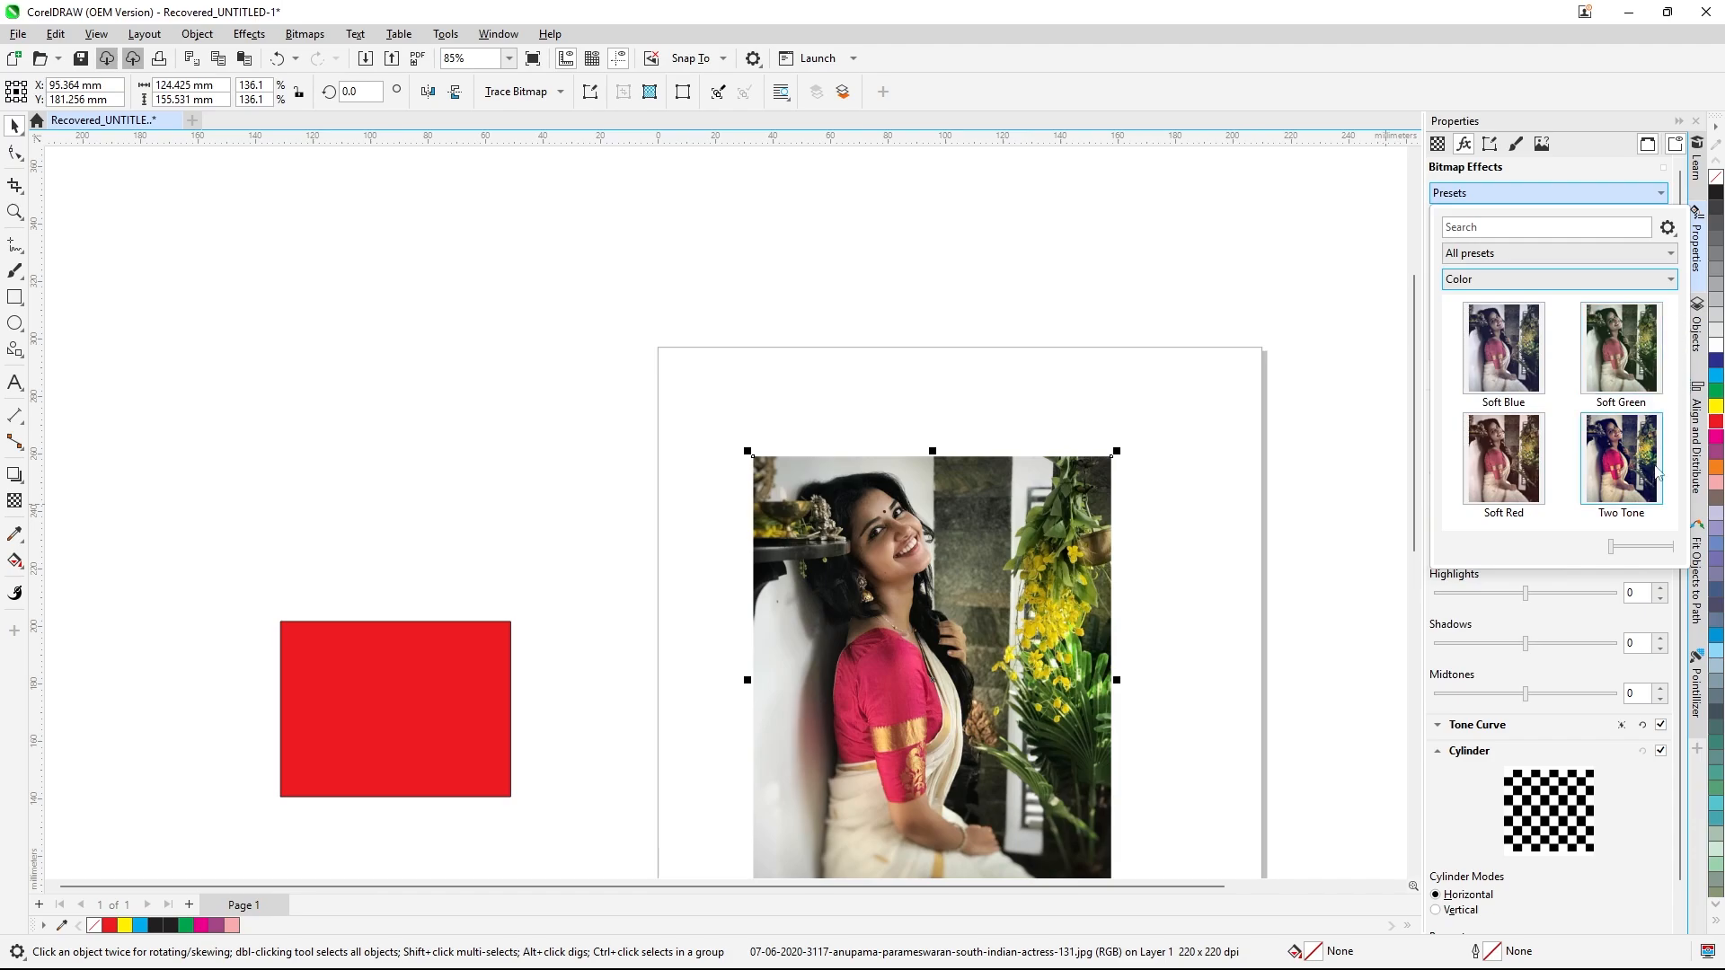
{"action": "mouse_move", "coordinate": [1606, 549]}
{"action": "left_mouse_down"}
{"action": "mouse_move", "coordinate": [1650, 548]}
{"action": "mouse_move", "coordinate": [1620, 552]}
{"action": "left_mouse_up"}
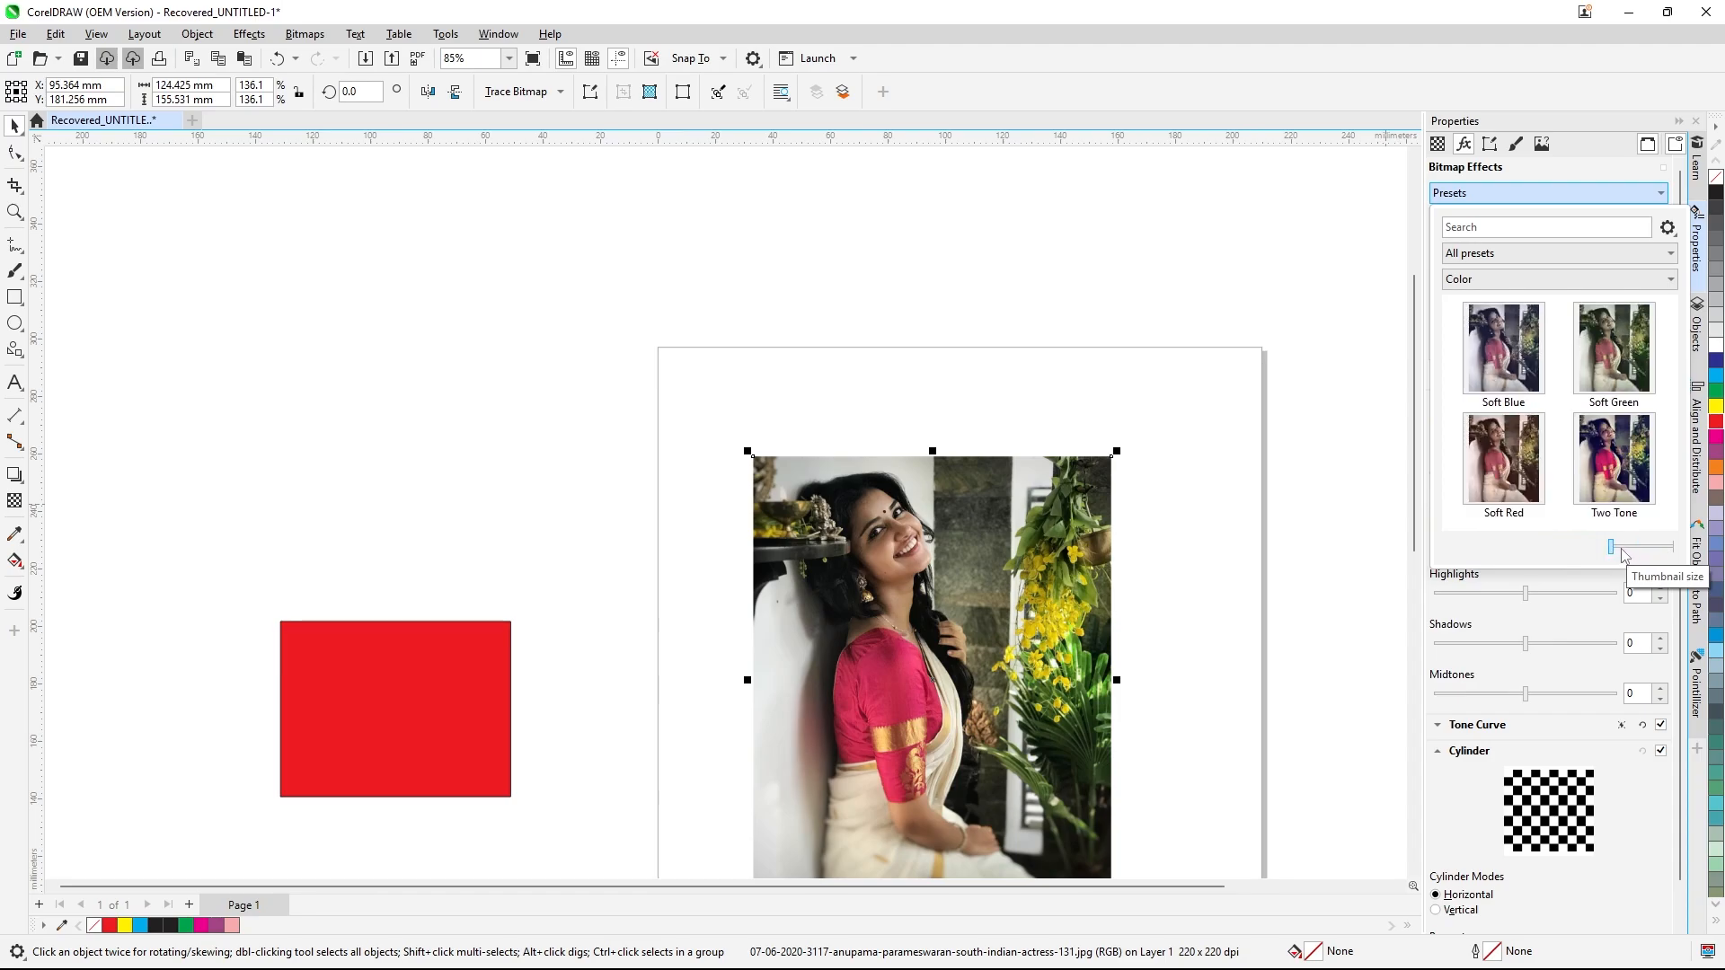
- Close the preset list and set the photo's Highlights to 64 in the Light effect
{"action": "left_click", "coordinate": [1530, 607]}
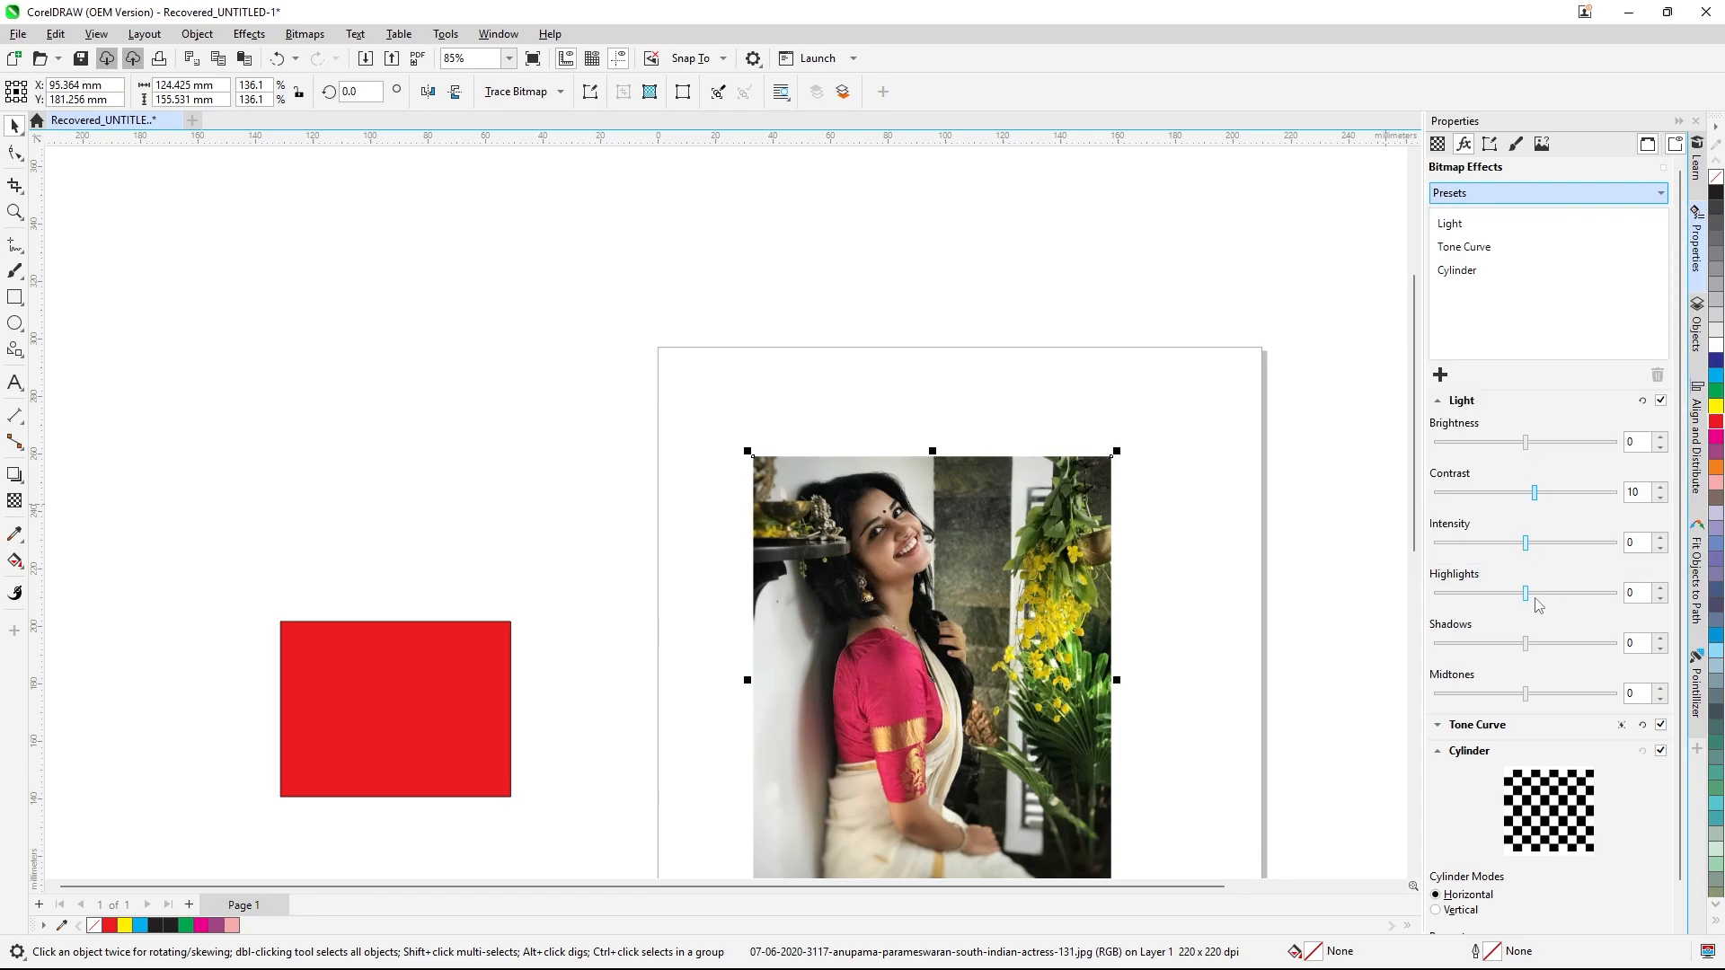
{"action": "left_click_drag", "start_coordinate": [1532, 596], "coordinate": [1585, 602]}
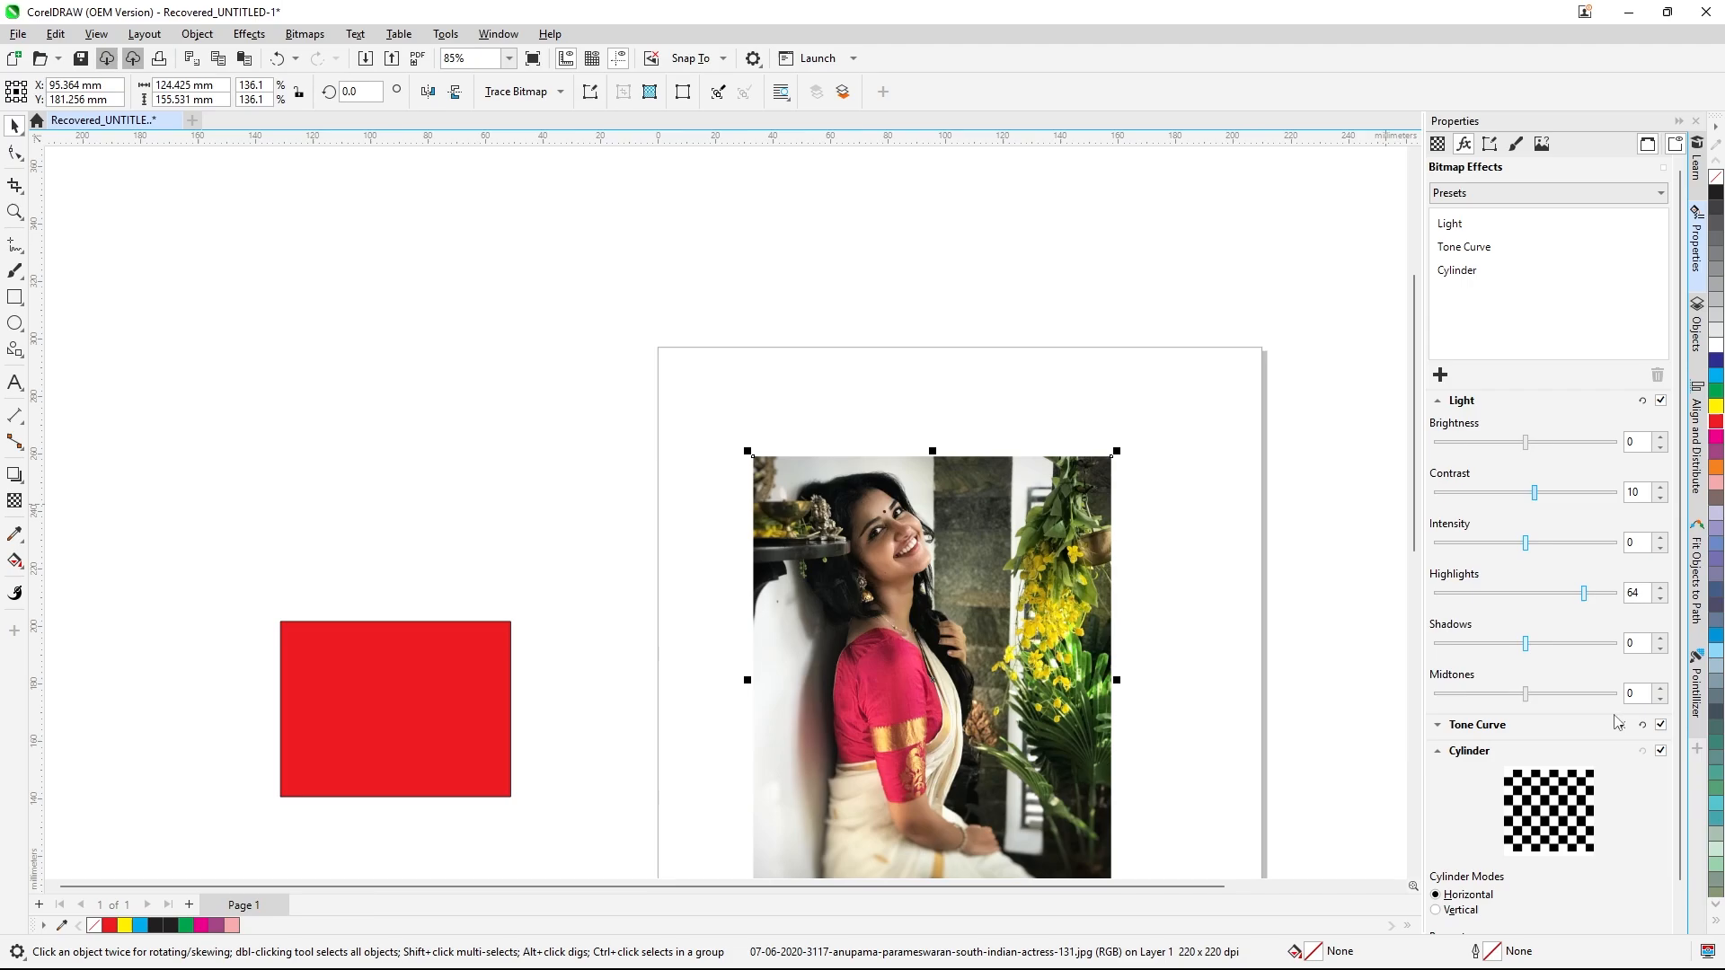
- Compare the Cylinder effect's Horizontal and Vertical modes, keep Vertical and set the percentage to 23
{"action": "scroll", "coordinate": [1687, 729], "scroll_direction": "down", "scroll_amount": 1}
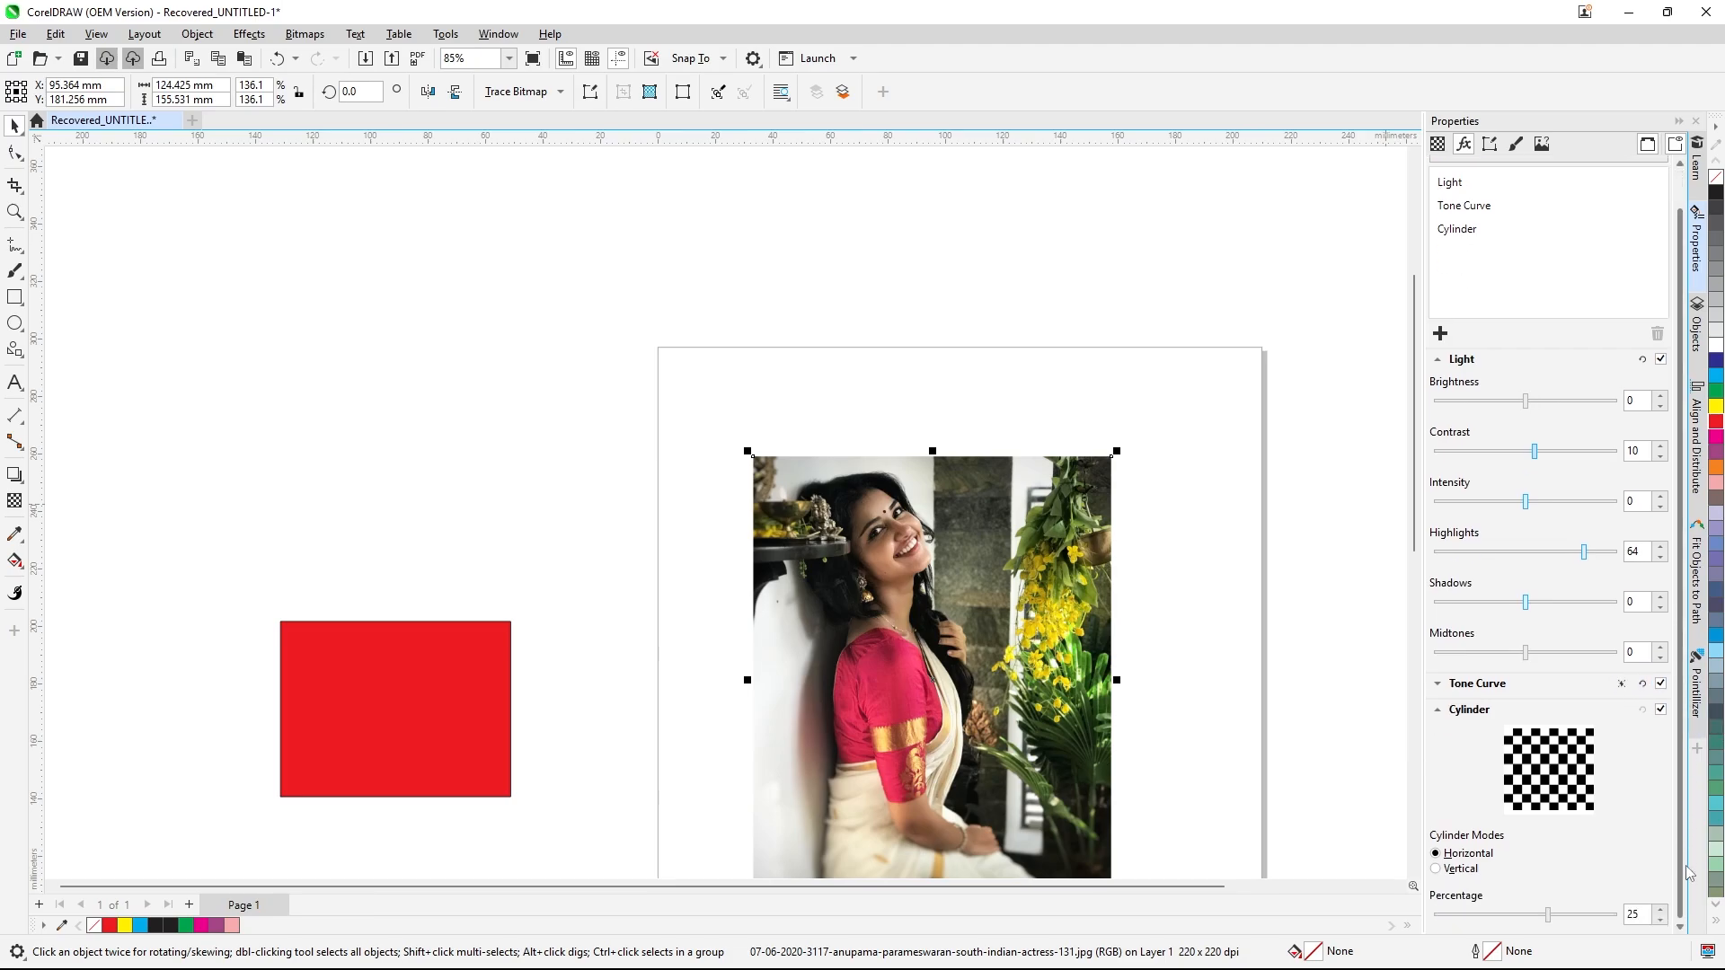
{"action": "left_click", "coordinate": [1435, 869]}
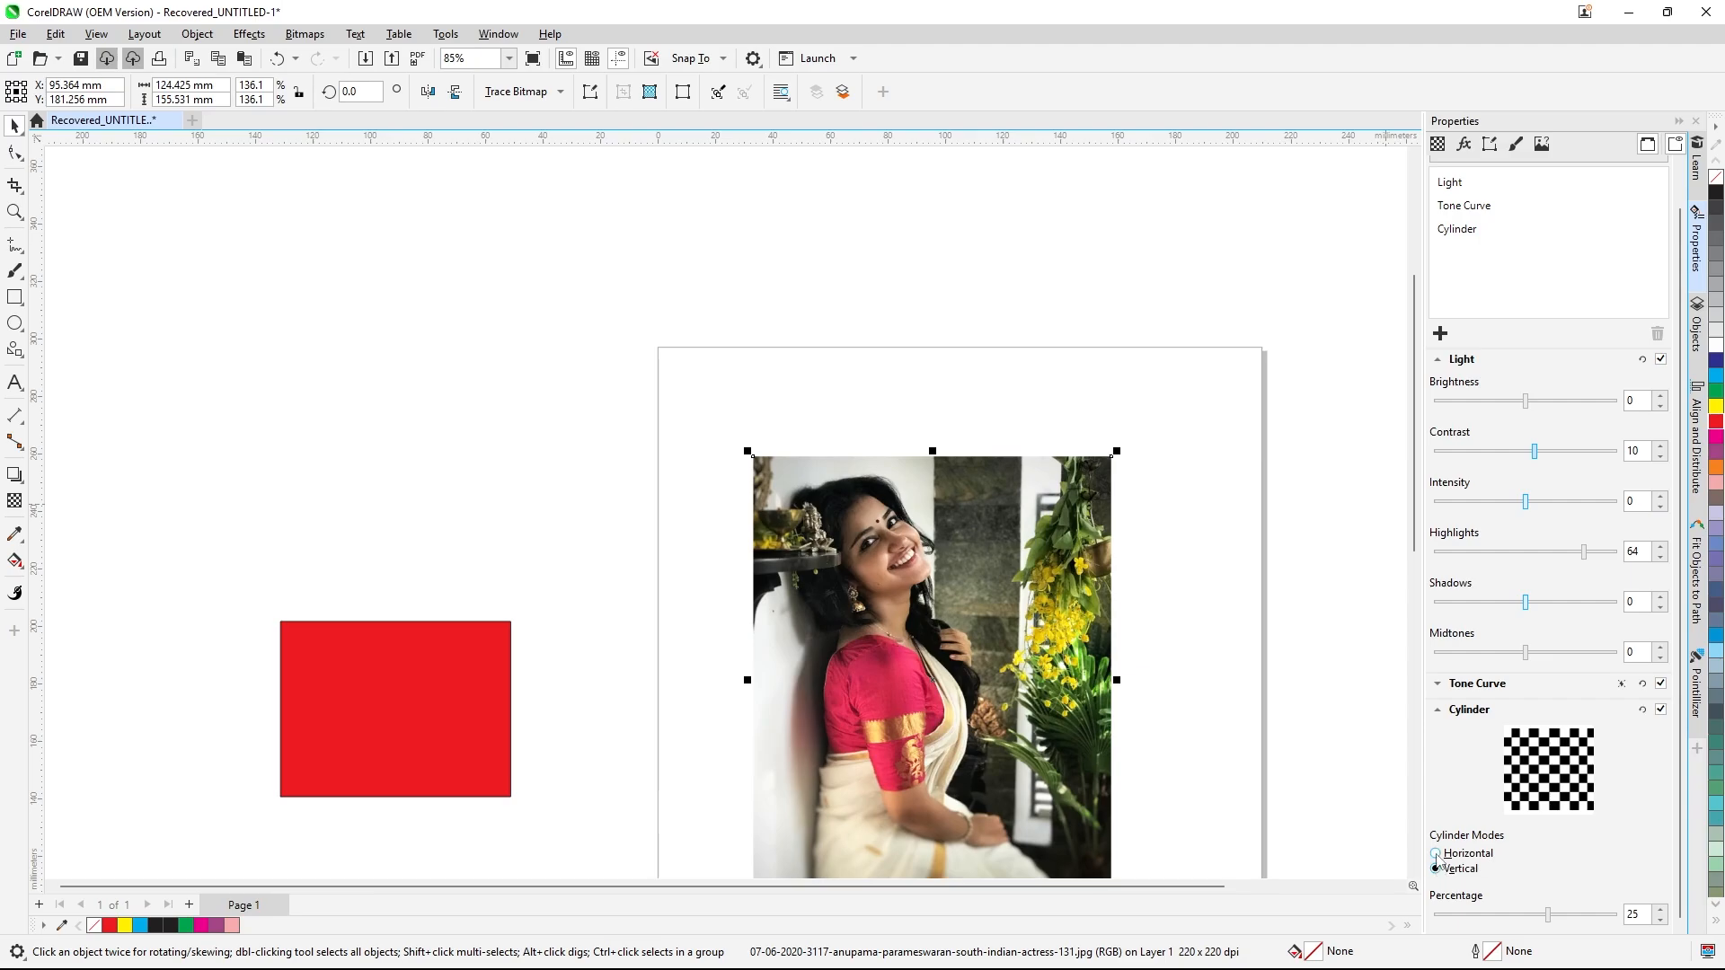
{"action": "left_click", "coordinate": [1436, 854]}
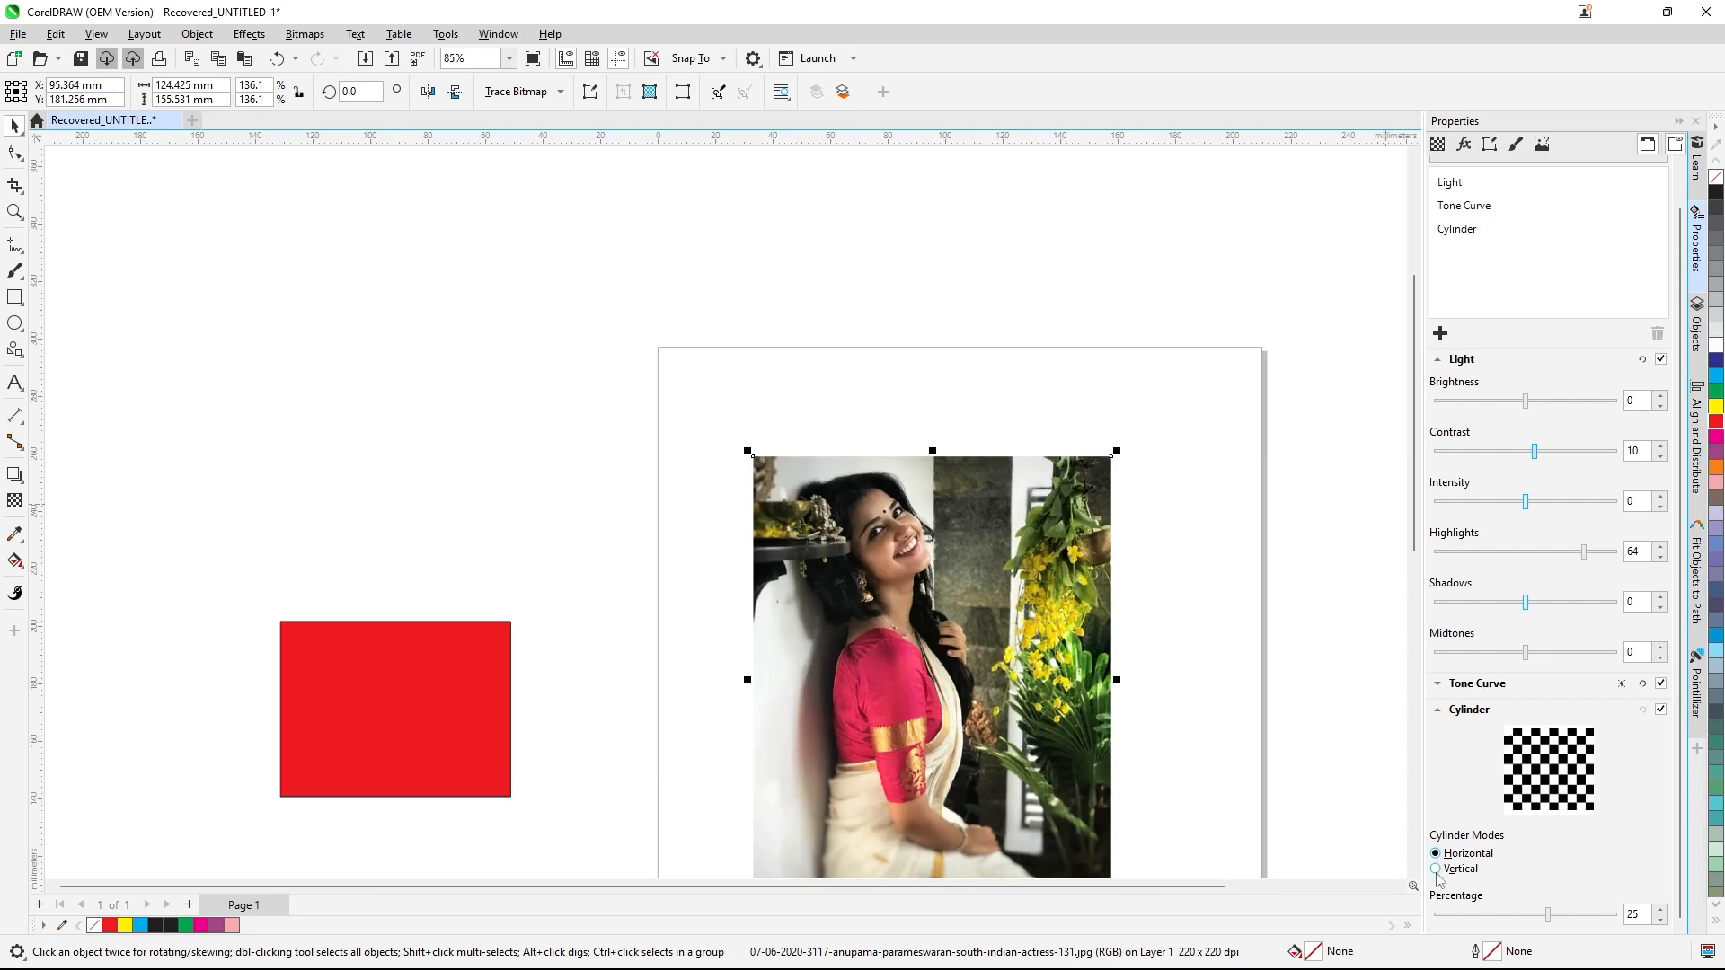
{"action": "left_click", "coordinate": [1436, 871]}
{"action": "mouse_move", "coordinate": [1546, 916]}
{"action": "left_mouse_down"}
{"action": "mouse_move", "coordinate": [1594, 925]}
{"action": "mouse_move", "coordinate": [1546, 916]}
{"action": "left_mouse_up"}
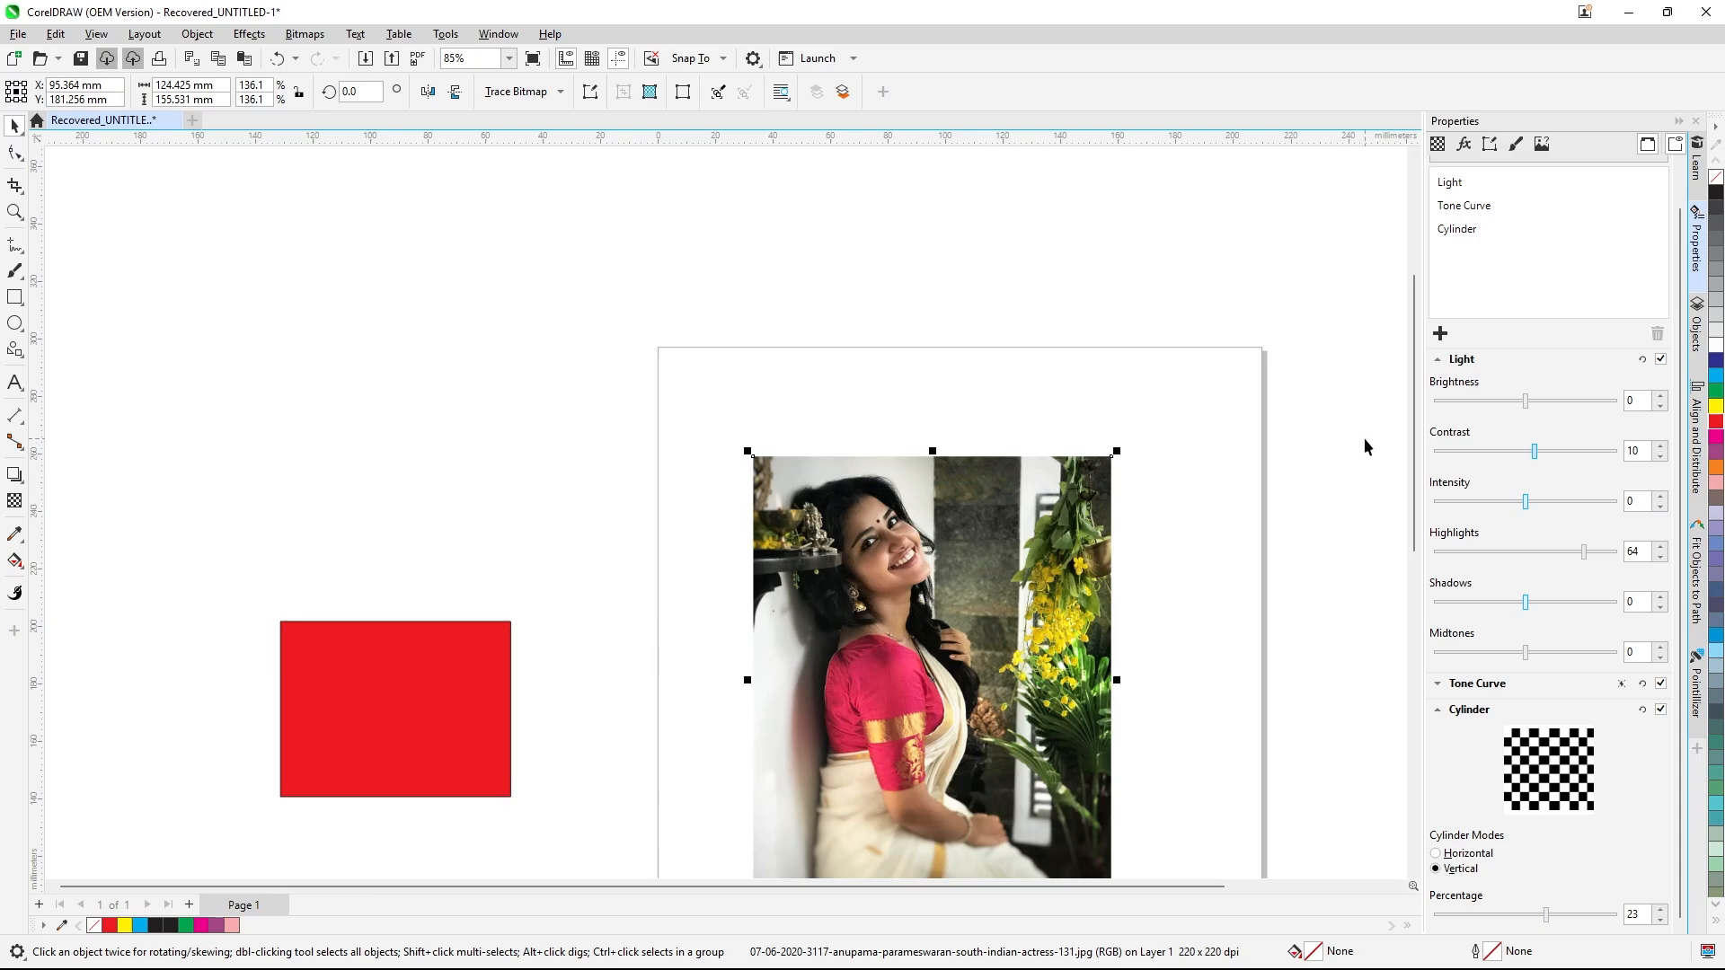
- Replace the cylinder-effect photo with 3bdb1c3f1b025fd76b2f21cc45f65f16.jpg, placed on the page at about 119 by 148 mm
{"action": "scroll", "coordinate": [1070, 417], "scroll_direction": "down", "scroll_amount": 2}
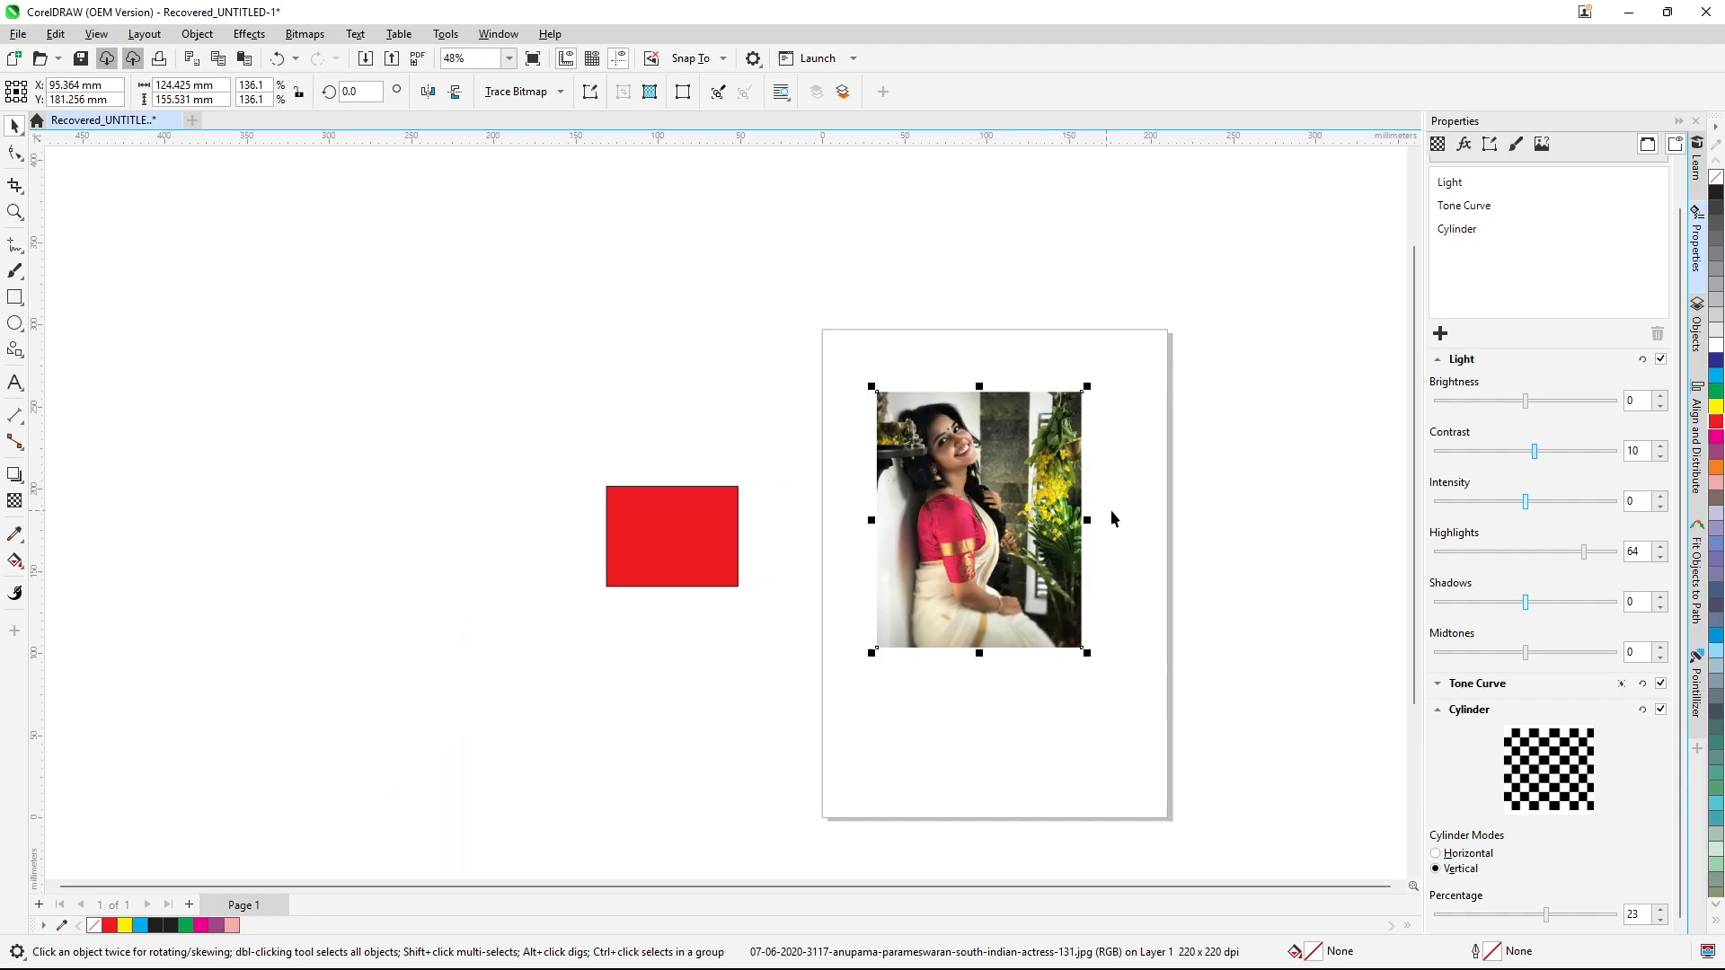
{"action": "scroll", "coordinate": [1112, 519], "scroll_direction": "up", "scroll_amount": 2}
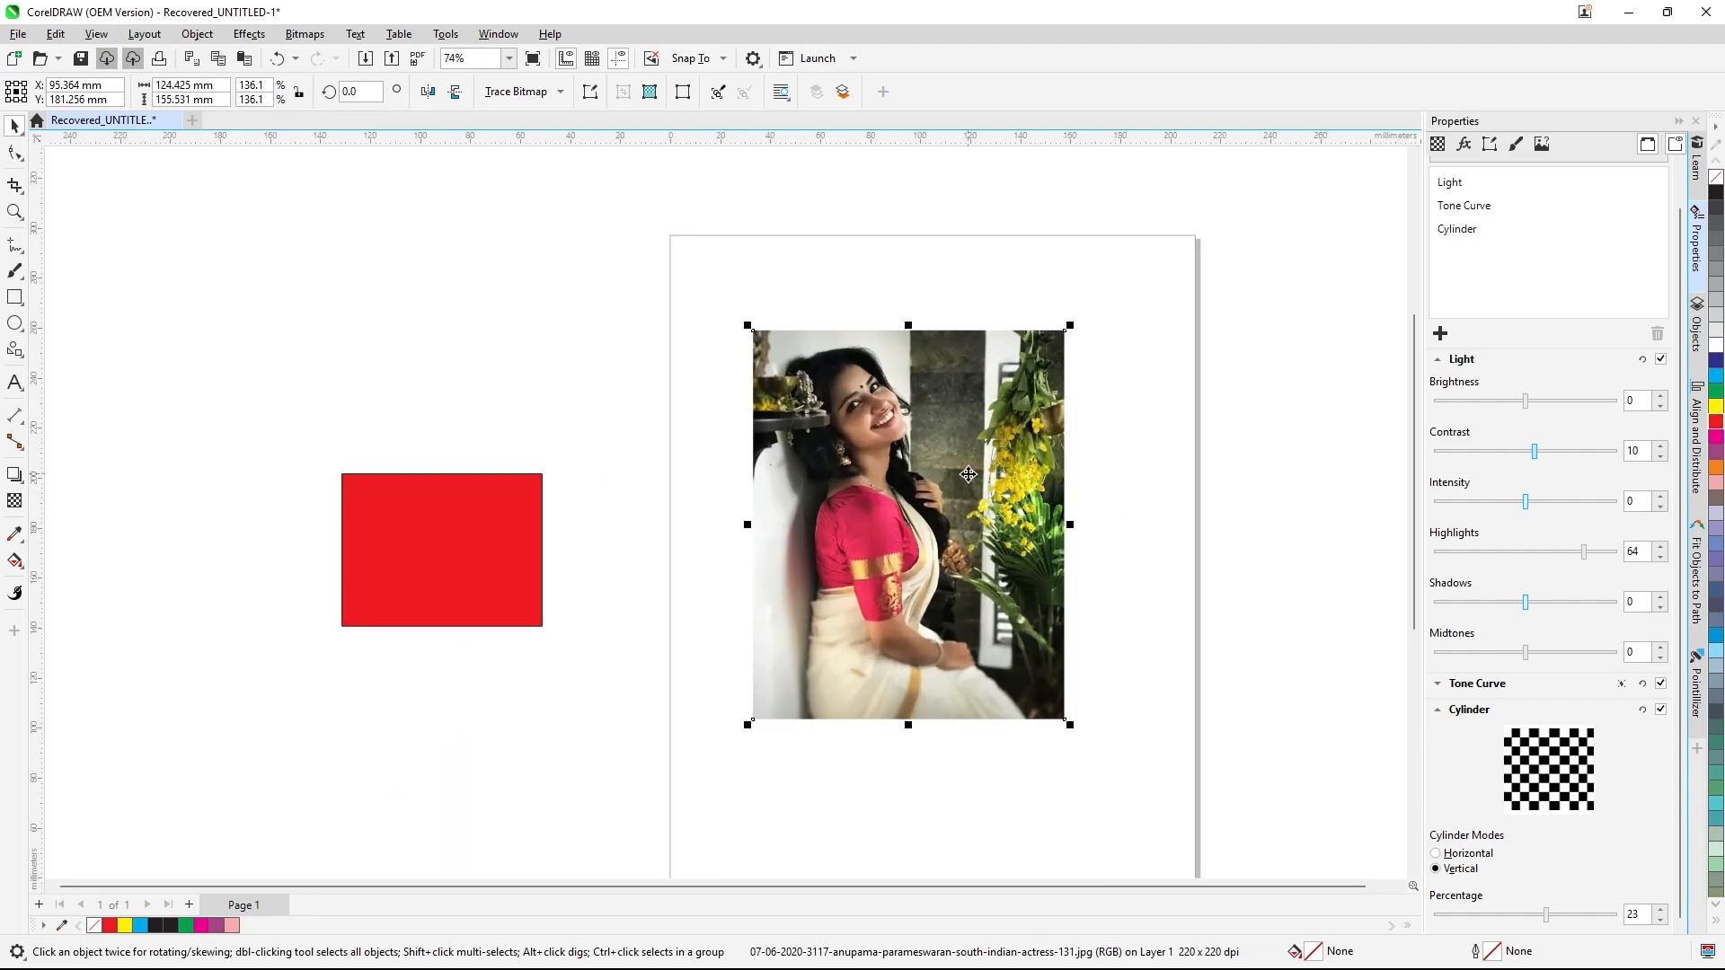
{"action": "left_click", "coordinate": [896, 442]}
{"action": "key", "text": "Delete"}
{"action": "right_click", "coordinate": [884, 400]}
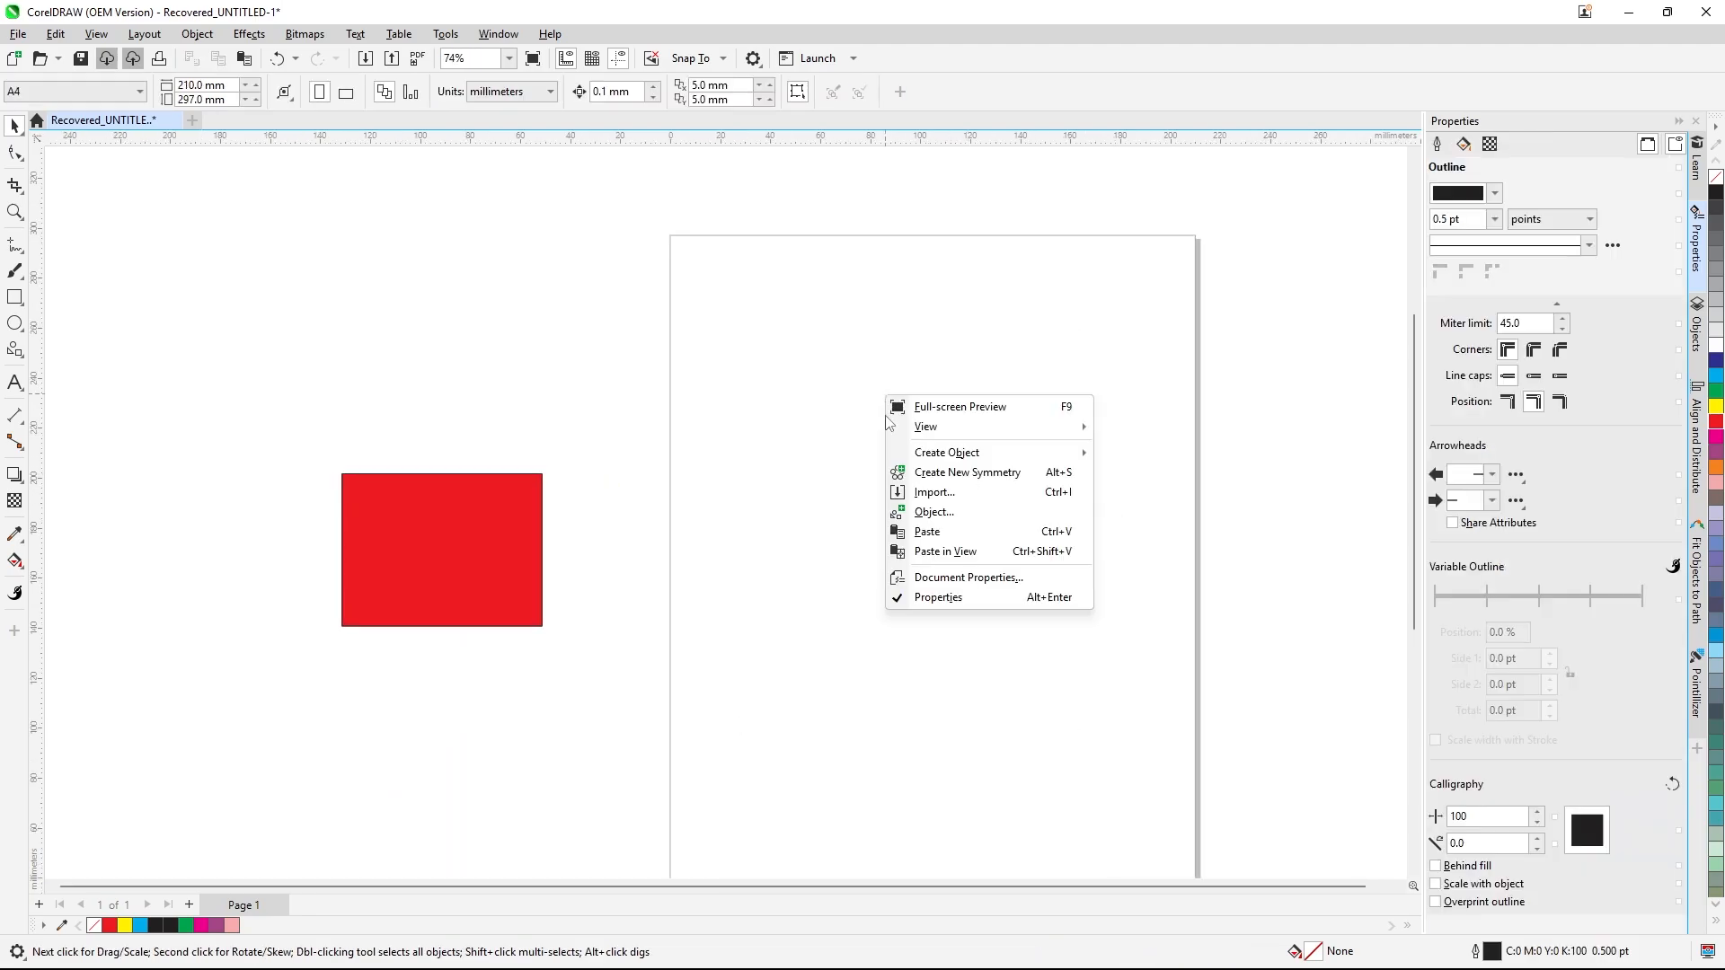
{"action": "left_click", "coordinate": [924, 490]}
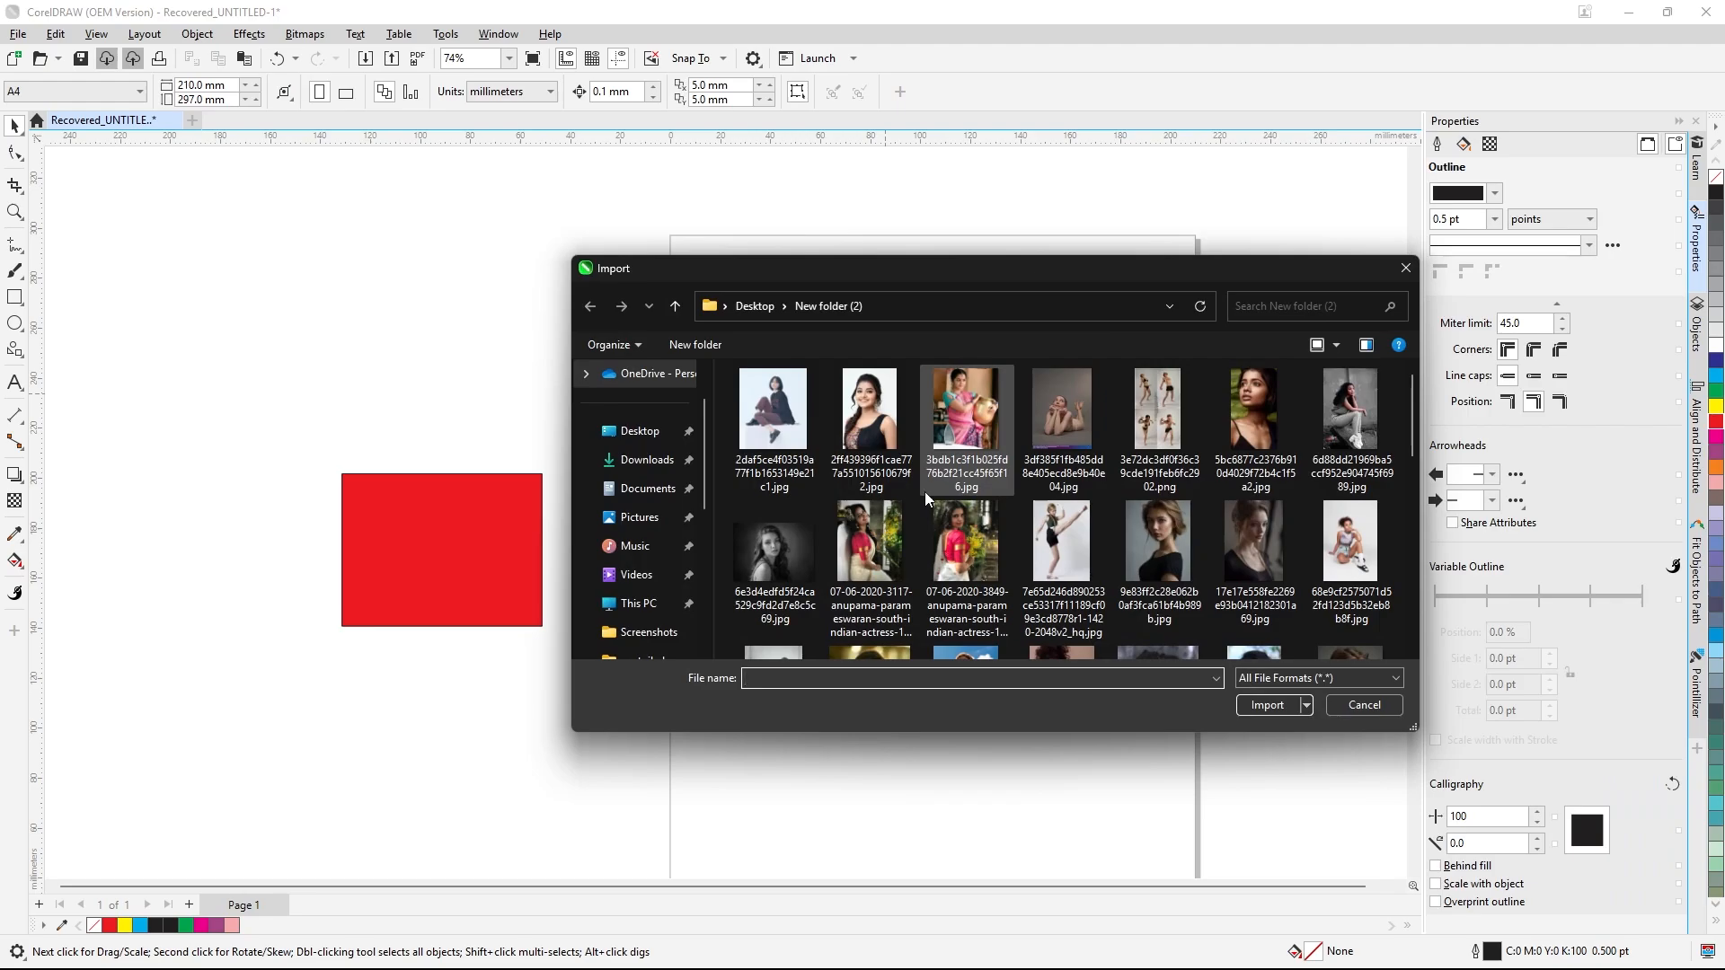
{"action": "left_click", "coordinate": [943, 444]}
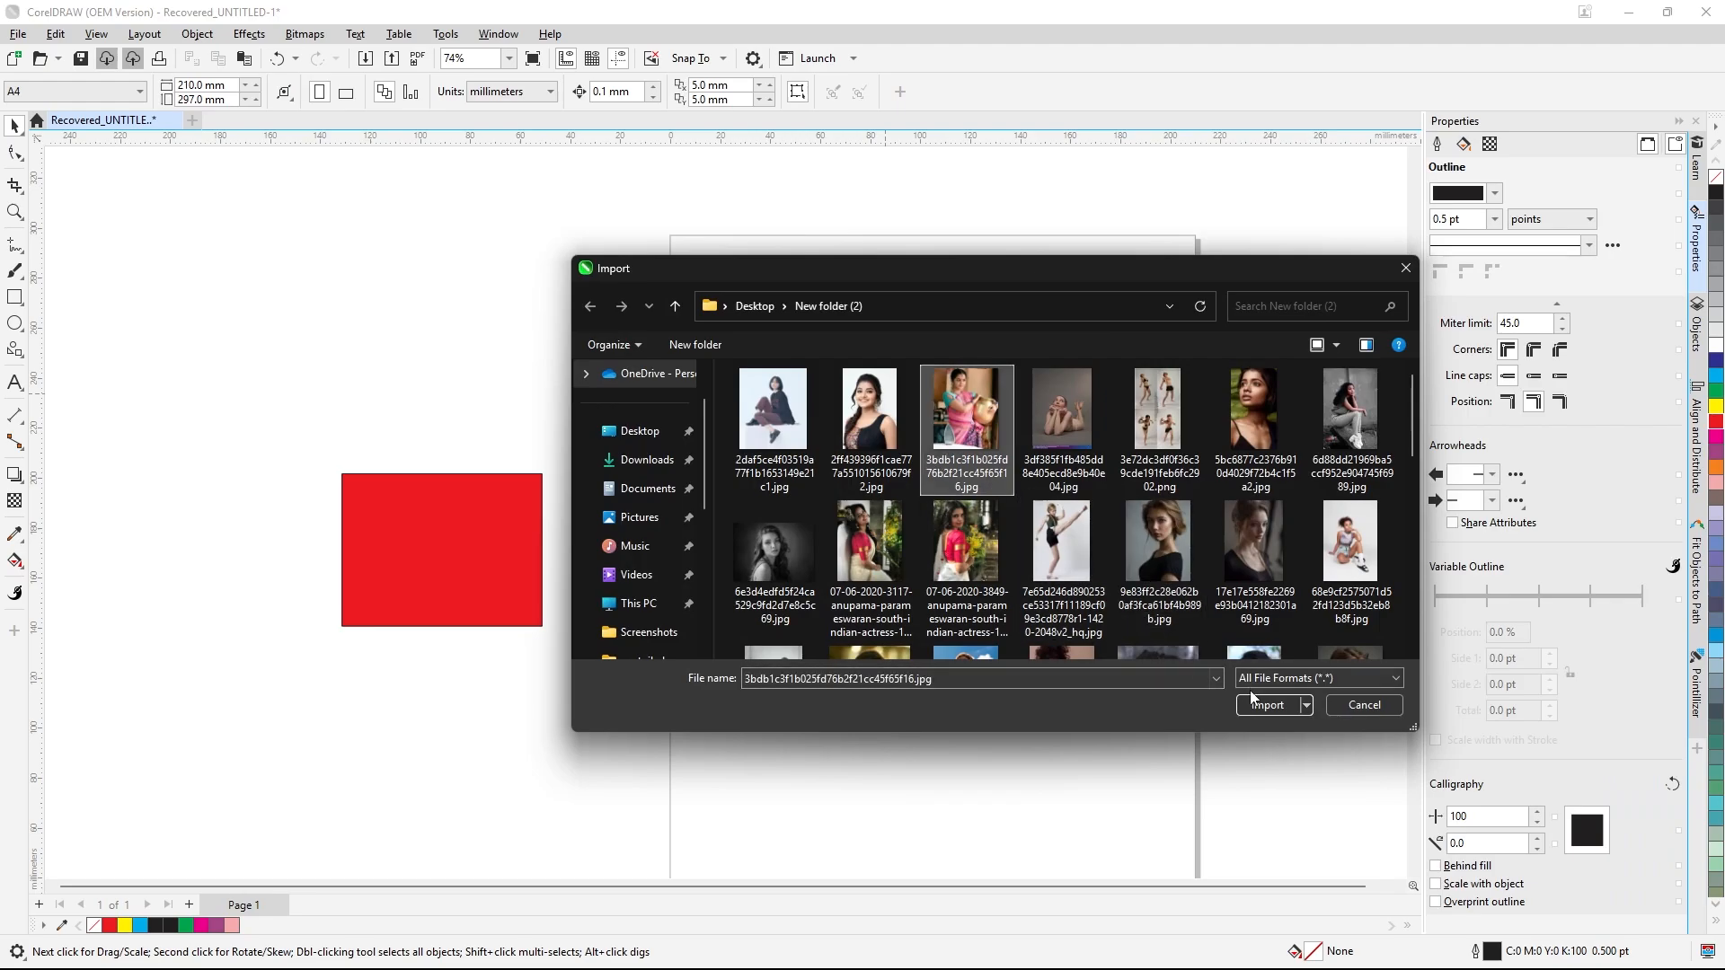
{"action": "left_click", "coordinate": [1262, 709]}
{"action": "left_click_drag", "start_coordinate": [770, 320], "coordinate": [1073, 718]}
- Apply the Emboss 3D effect to the selected photo
{"action": "left_click", "coordinate": [251, 34]}
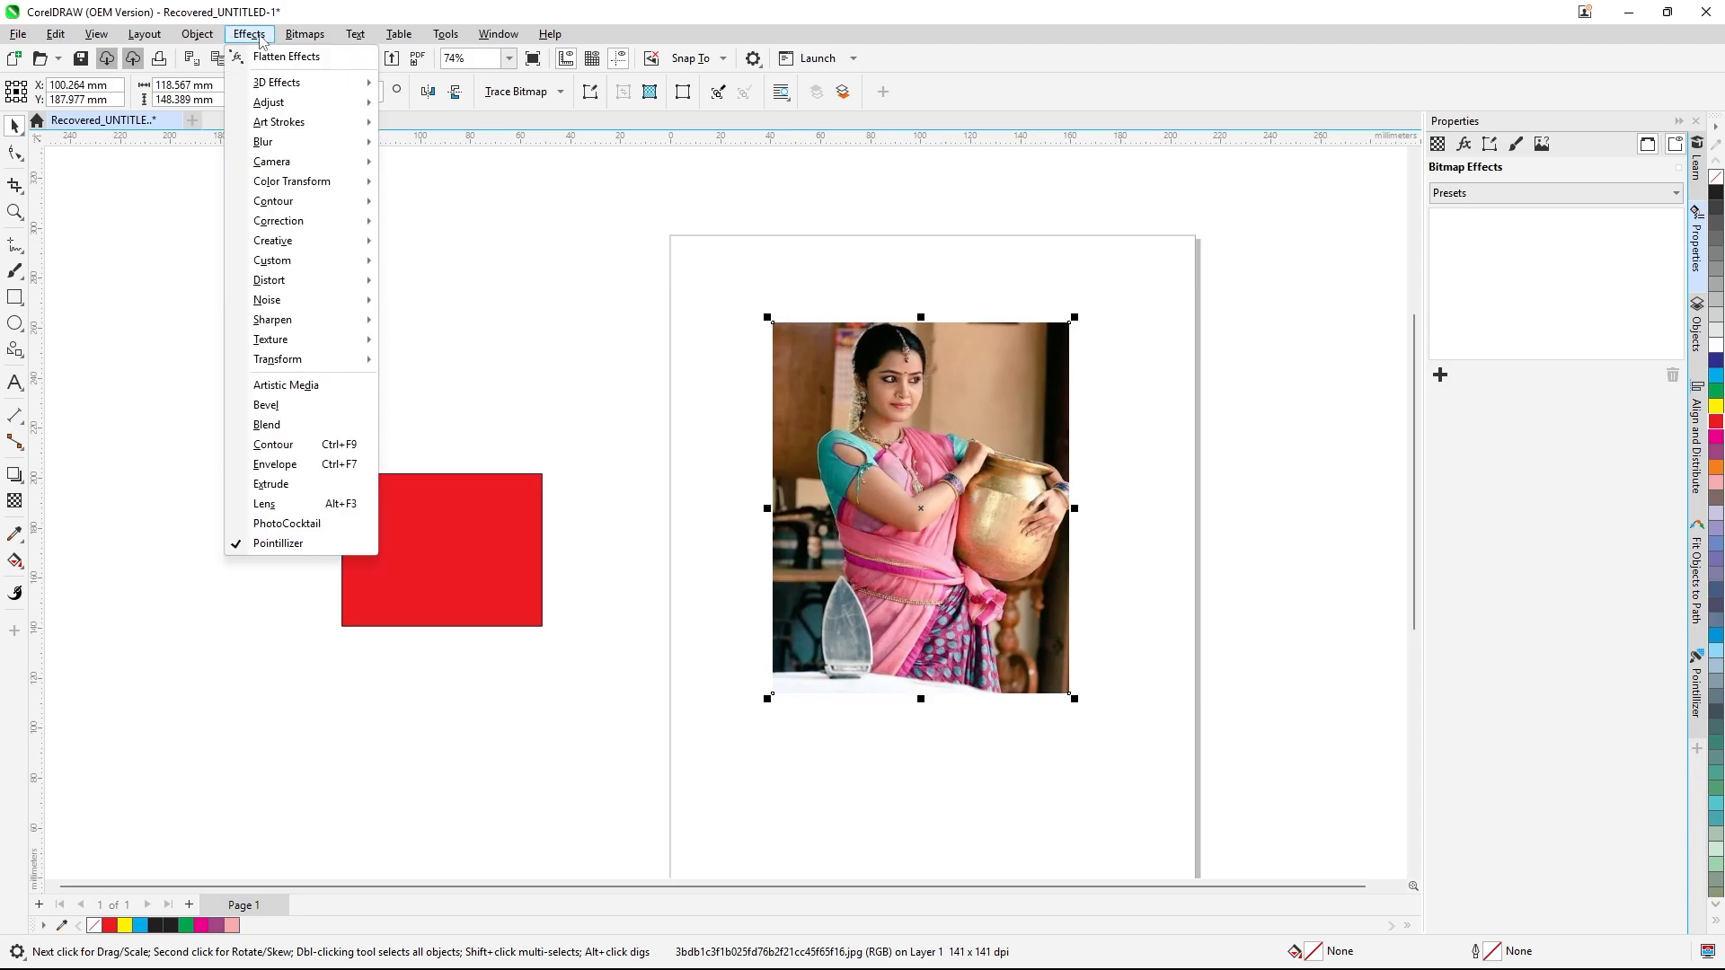
{"action": "mouse_move", "coordinate": [278, 83]}
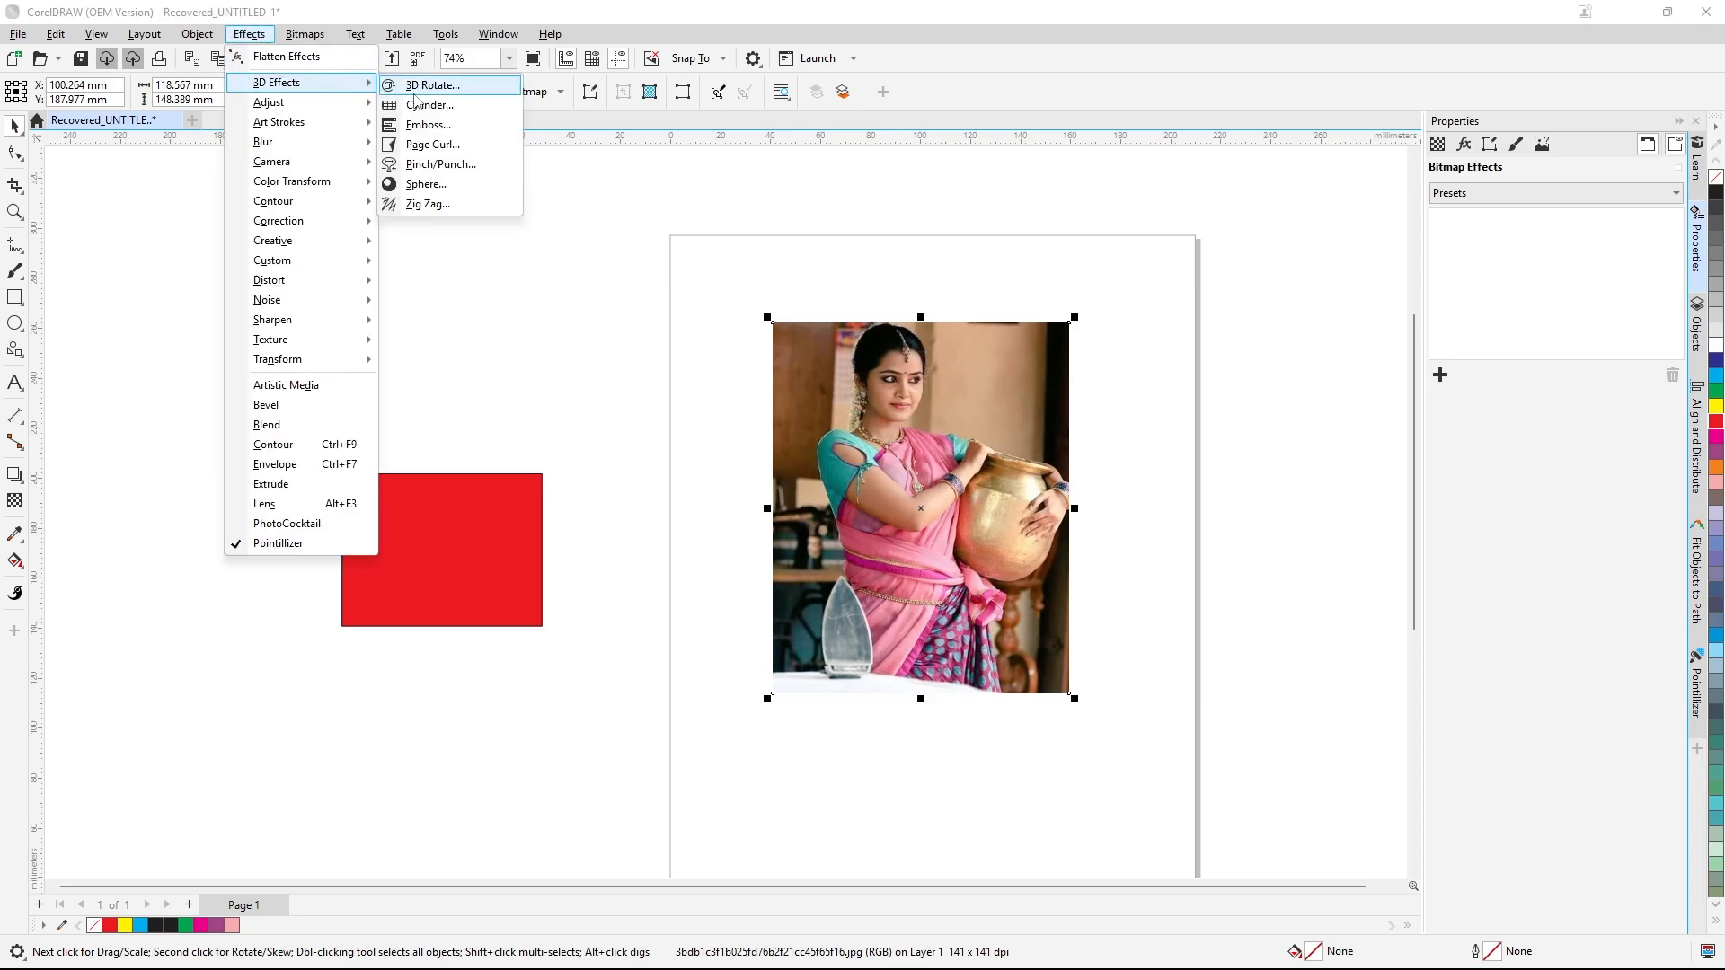
{"action": "left_click", "coordinate": [429, 125]}
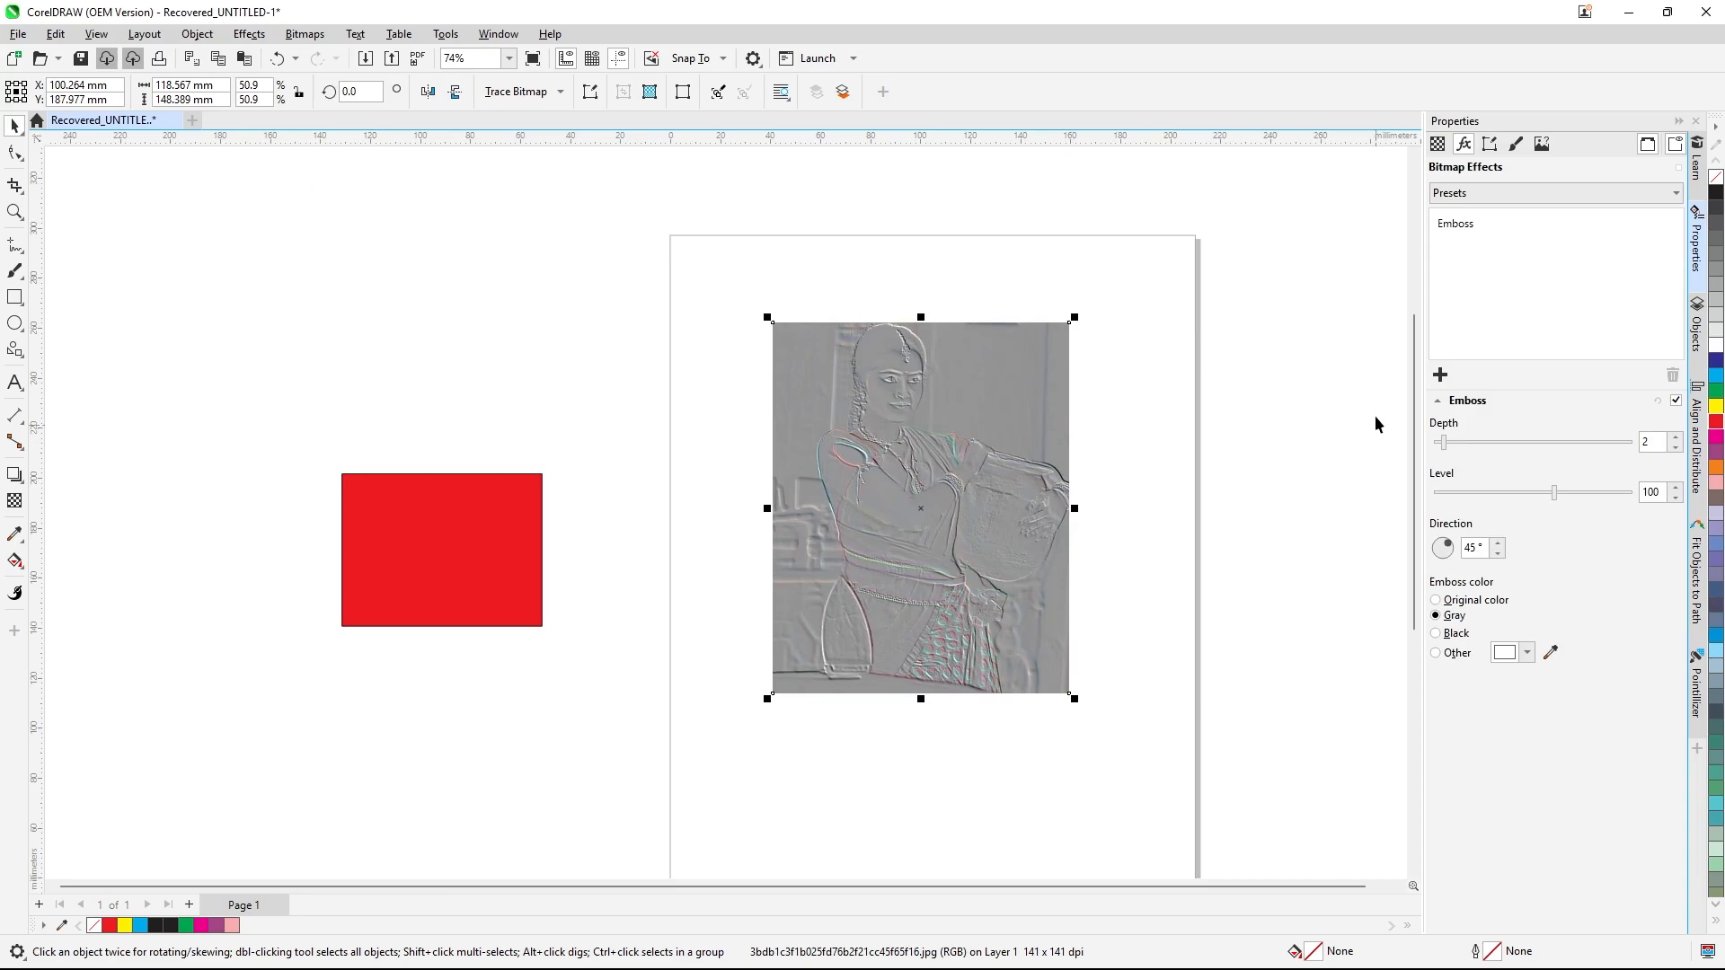
- Add the Soft Red color preset to the embossed photo and close the preset list
{"action": "left_click", "coordinate": [1675, 194]}
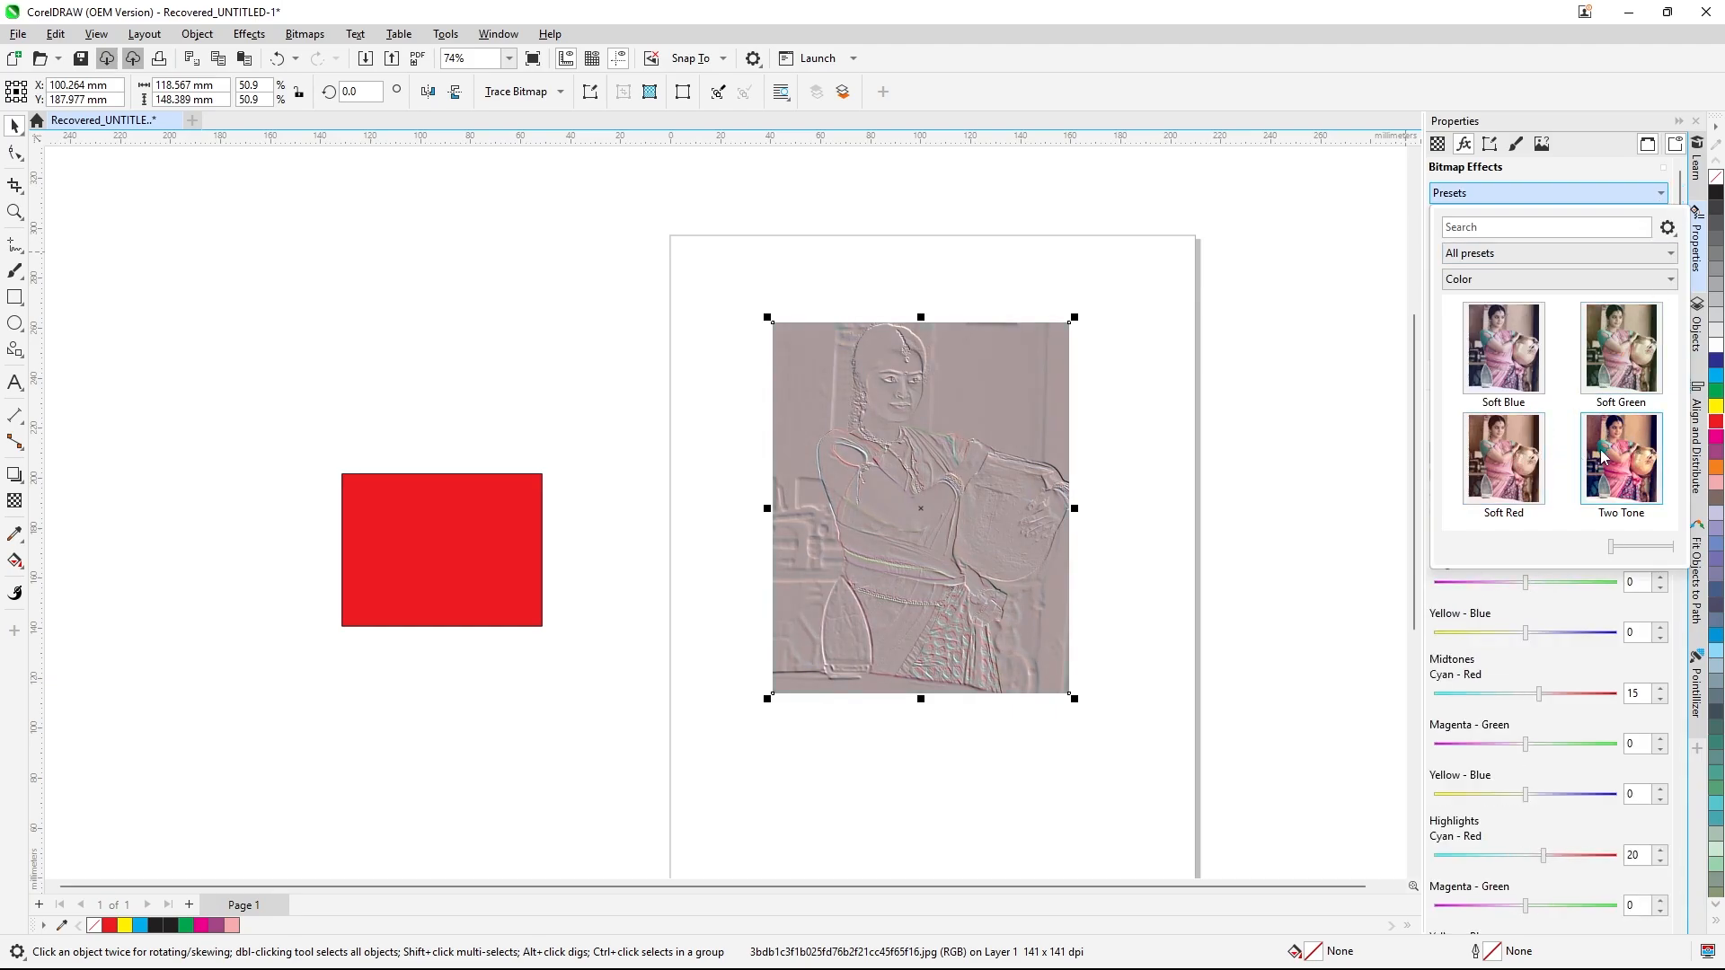
{"action": "left_click", "coordinate": [1673, 254]}
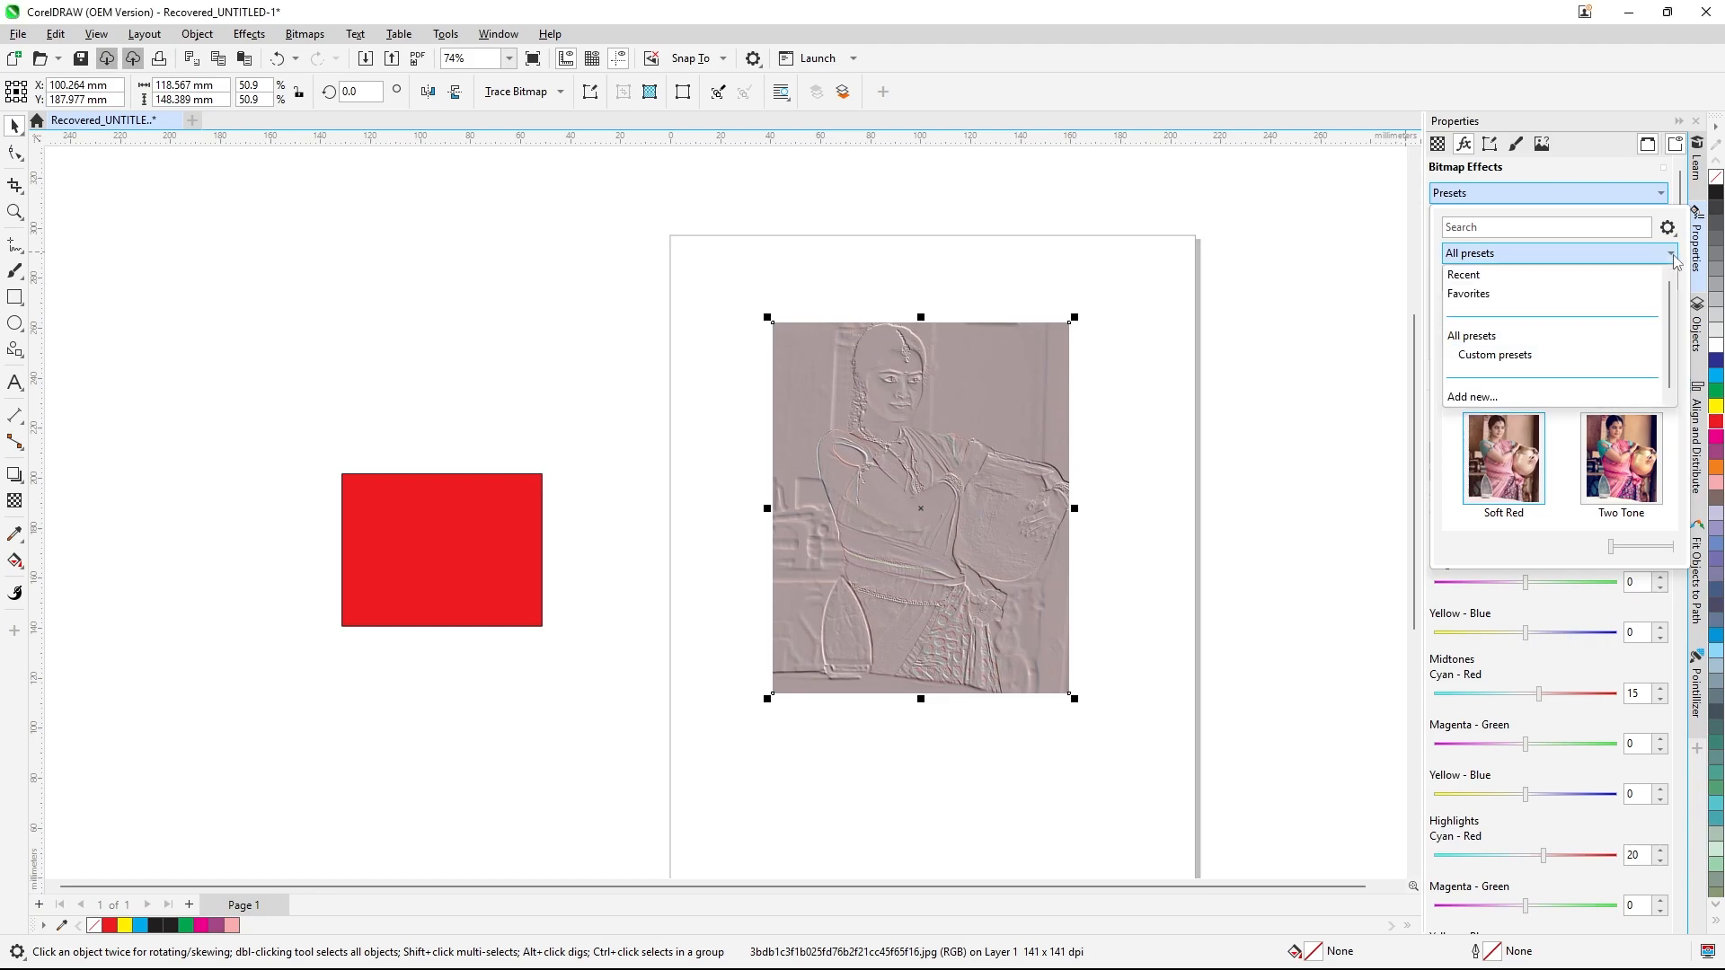
{"action": "left_click", "coordinate": [1672, 254]}
{"action": "left_click", "coordinate": [1660, 196]}
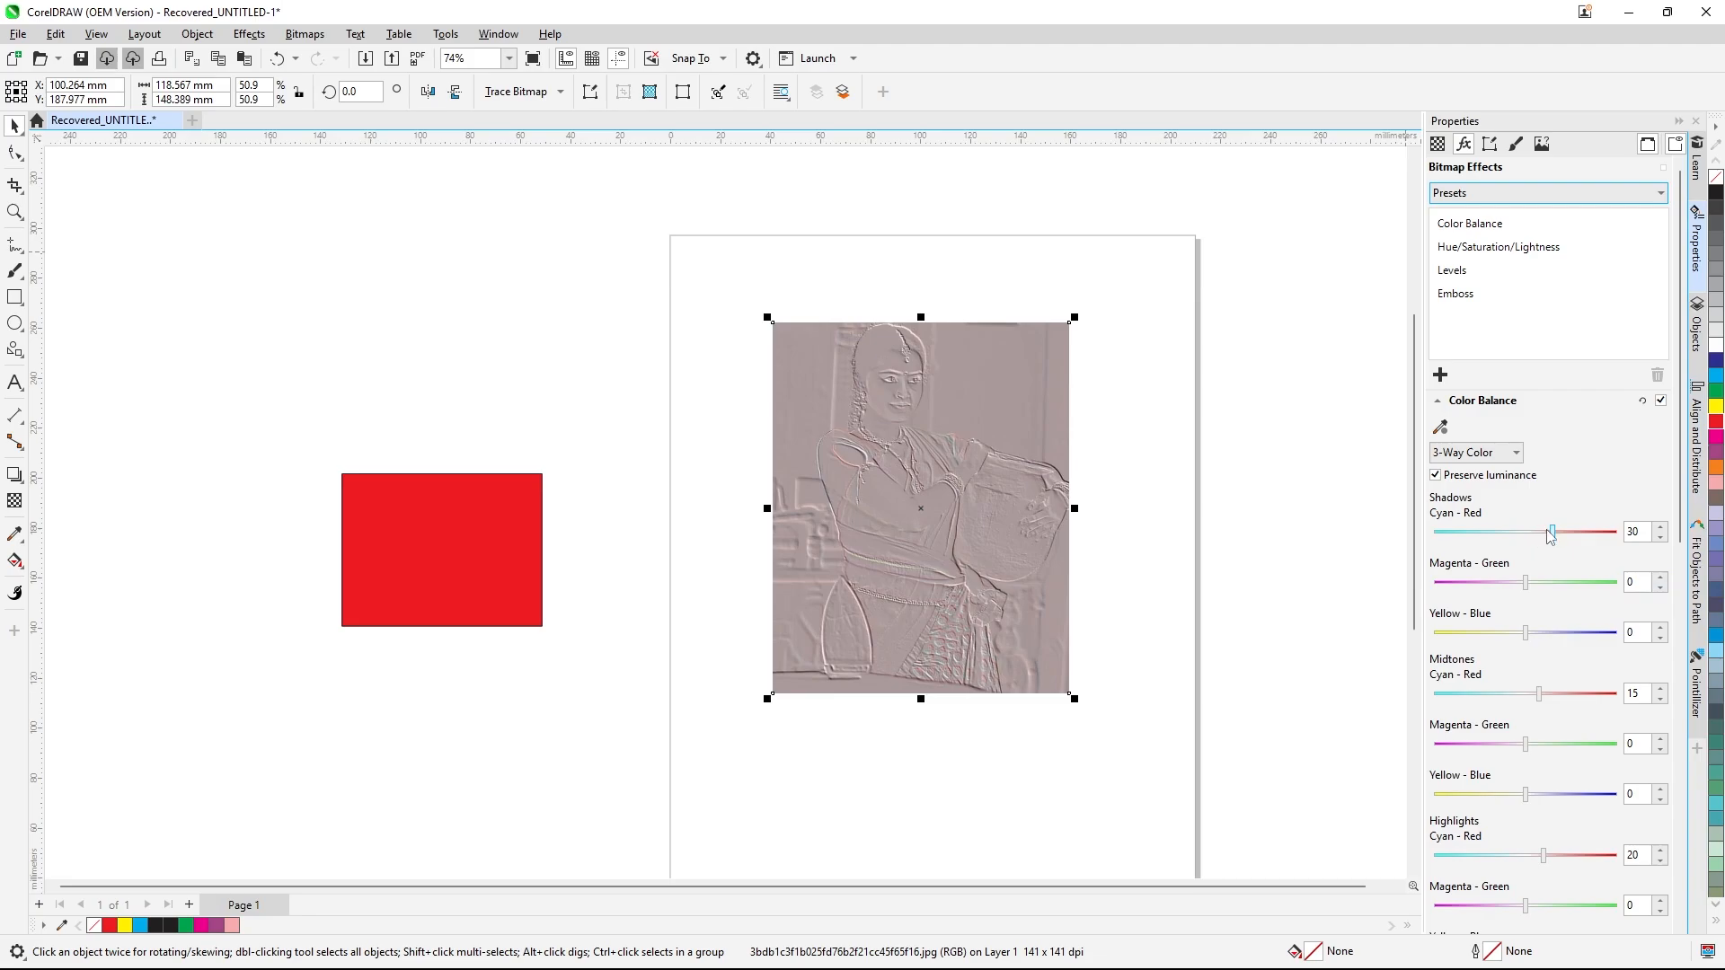
- Set Color Balance shadows Cyan - Red to 15, highlights Magenta - Green to 10 and Yellow - Blue to -47, and Hue to -78
{"action": "mouse_move", "coordinate": [1553, 537]}
{"action": "left_mouse_down"}
{"action": "mouse_move", "coordinate": [1595, 539]}
{"action": "mouse_move", "coordinate": [1541, 550]}
{"action": "left_mouse_up"}
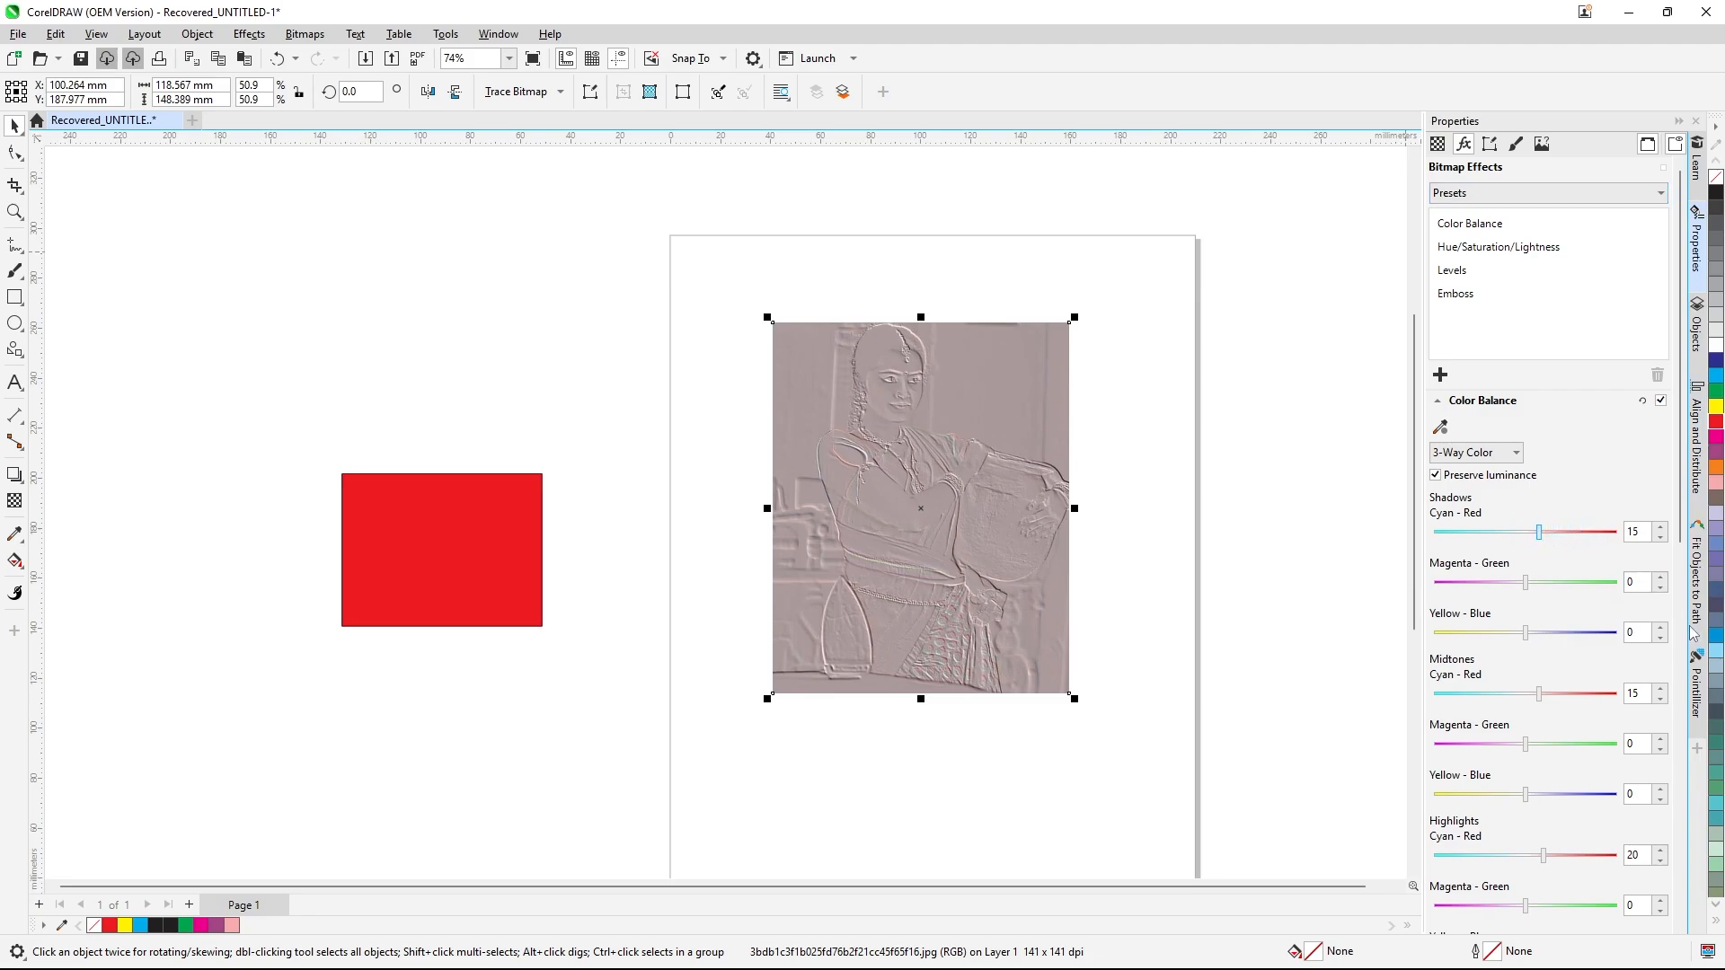
{"action": "left_click_drag", "start_coordinate": [1679, 539], "coordinate": [1700, 868]}
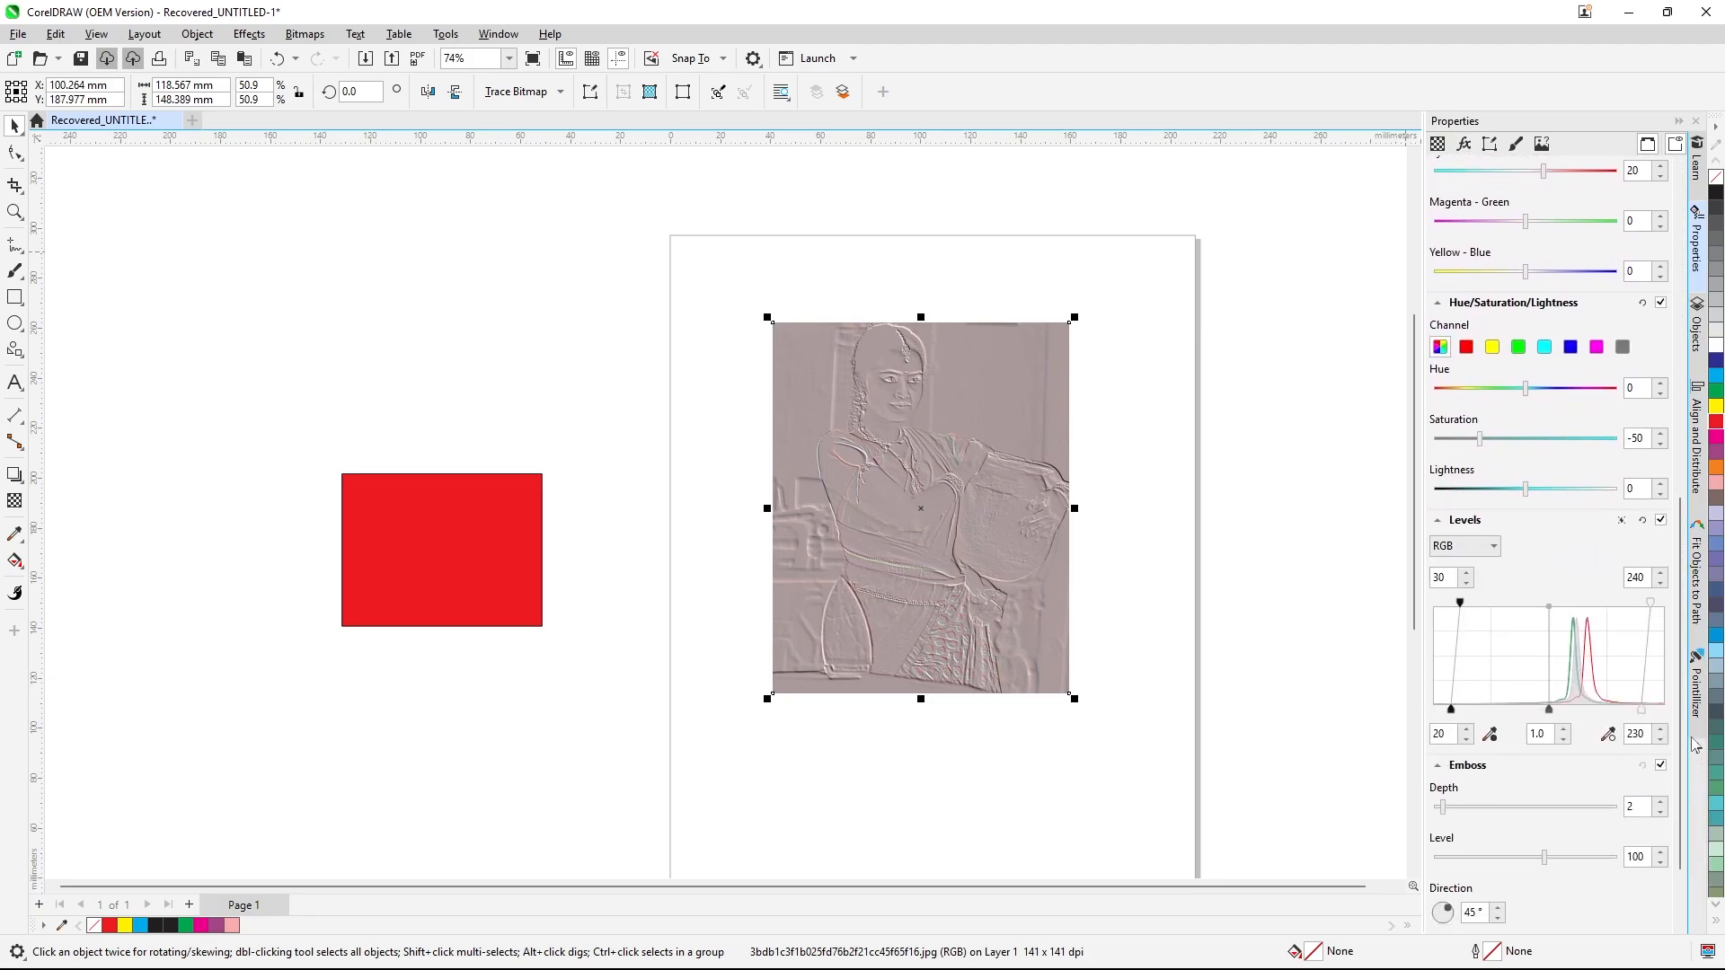
{"action": "left_click_drag", "start_coordinate": [1525, 222], "coordinate": [1486, 287]}
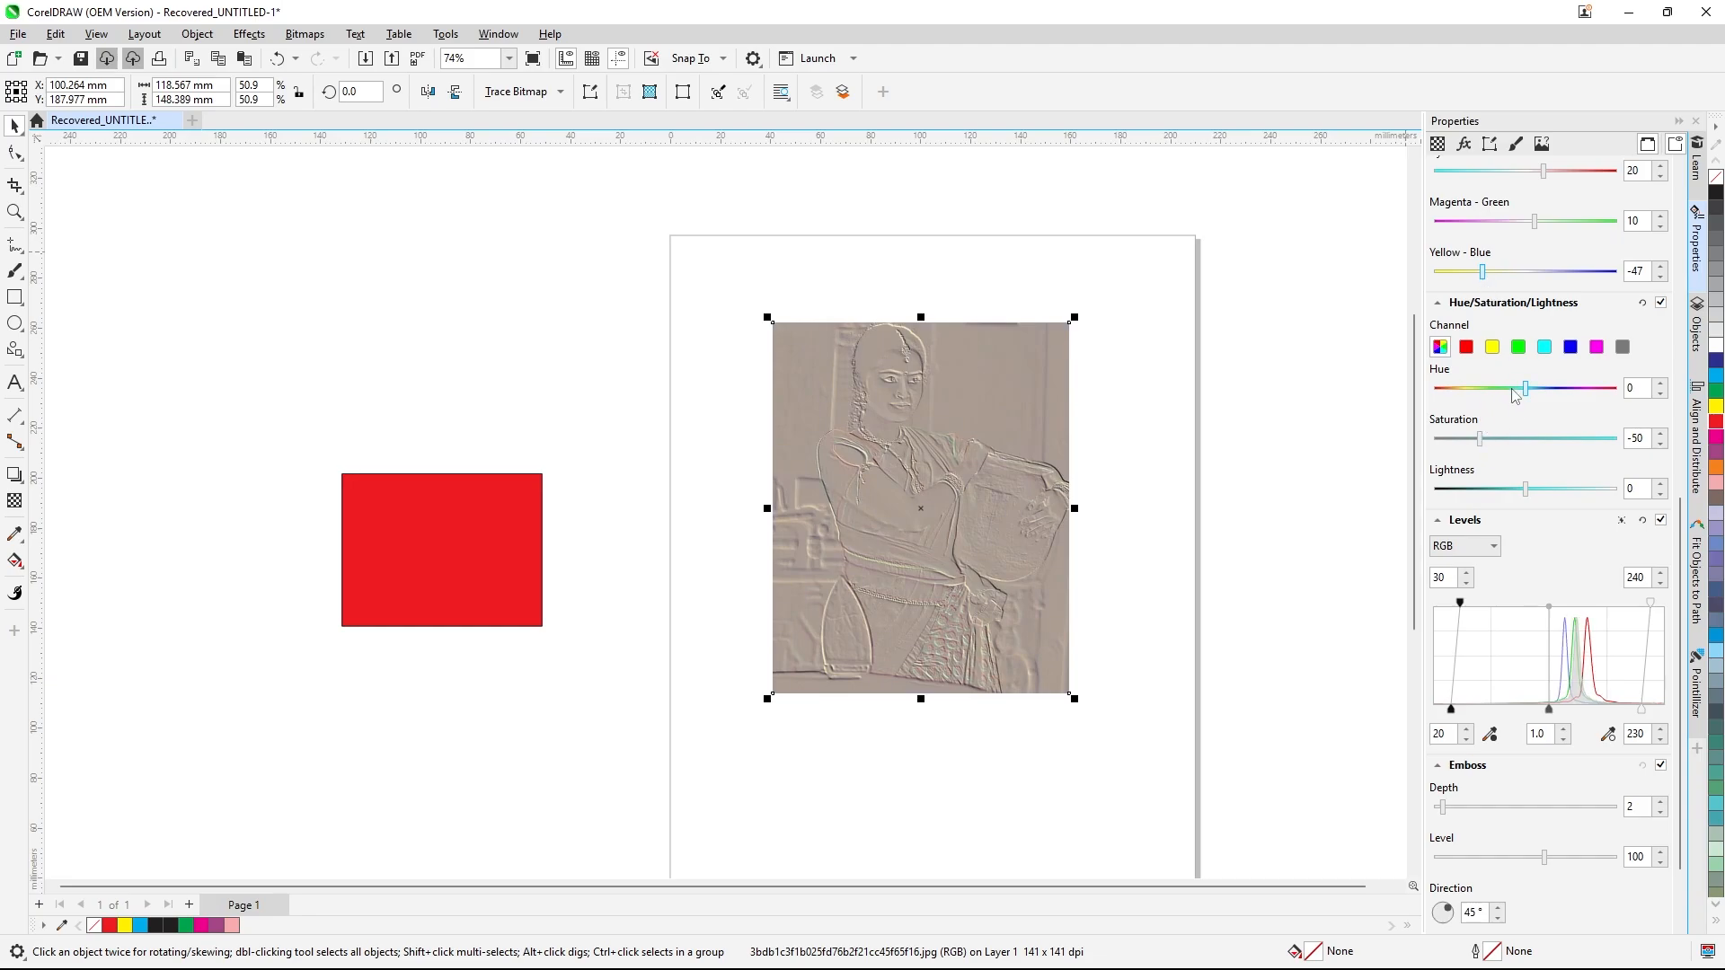
{"action": "left_click_drag", "start_coordinate": [1527, 392], "coordinate": [1491, 414]}
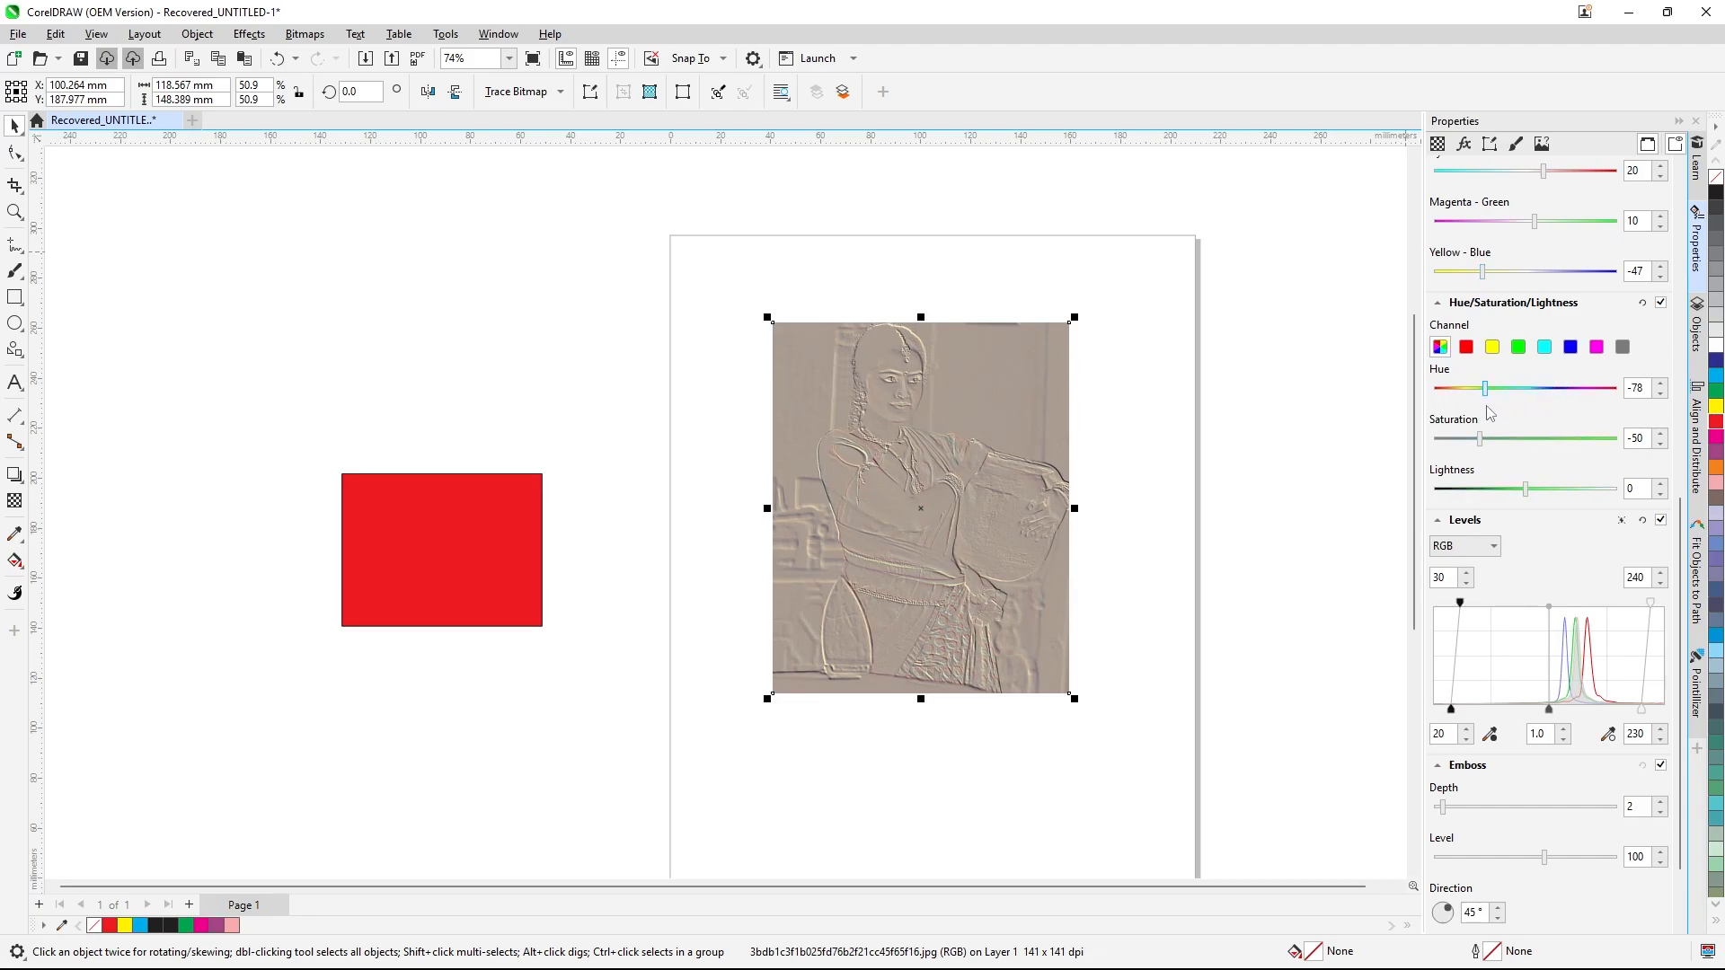
- Adjust the photo's RGB Levels to output values of 5 and 244 with a gamma of 0.91
{"action": "left_click_drag", "start_coordinate": [1458, 603], "coordinate": [1437, 615]}
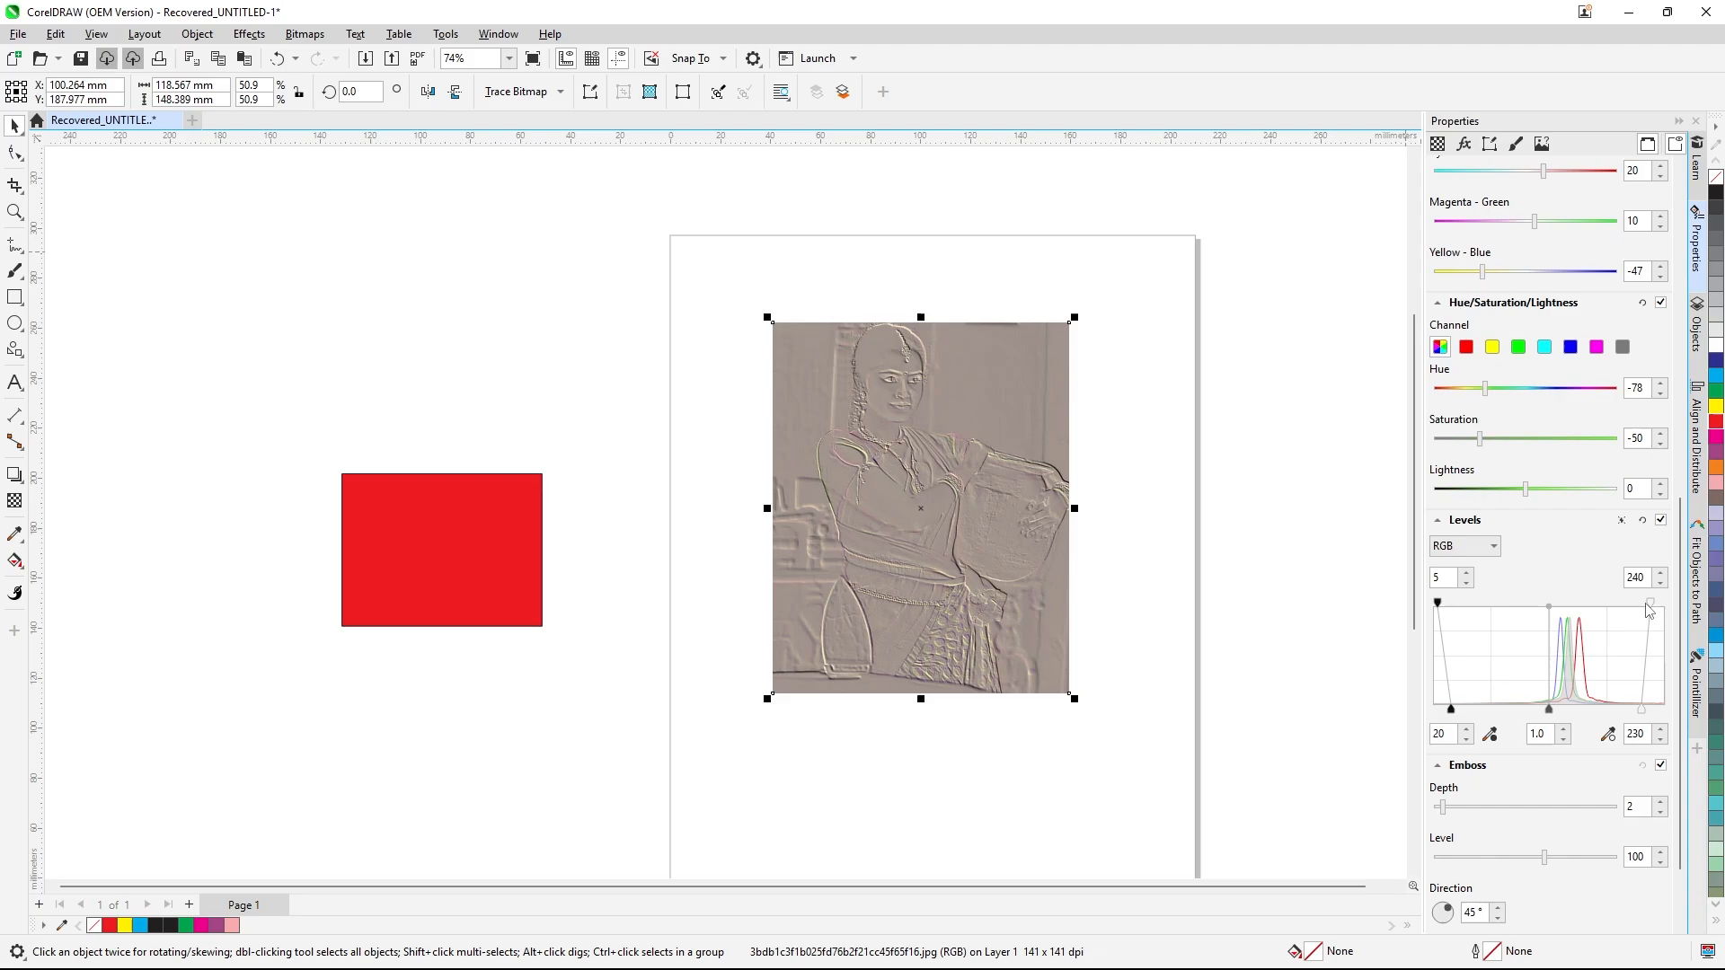
{"action": "mouse_move", "coordinate": [1650, 601]}
{"action": "left_mouse_down"}
{"action": "mouse_move", "coordinate": [1627, 604]}
{"action": "mouse_move", "coordinate": [1675, 615]}
{"action": "mouse_move", "coordinate": [1654, 608]}
{"action": "left_mouse_up"}
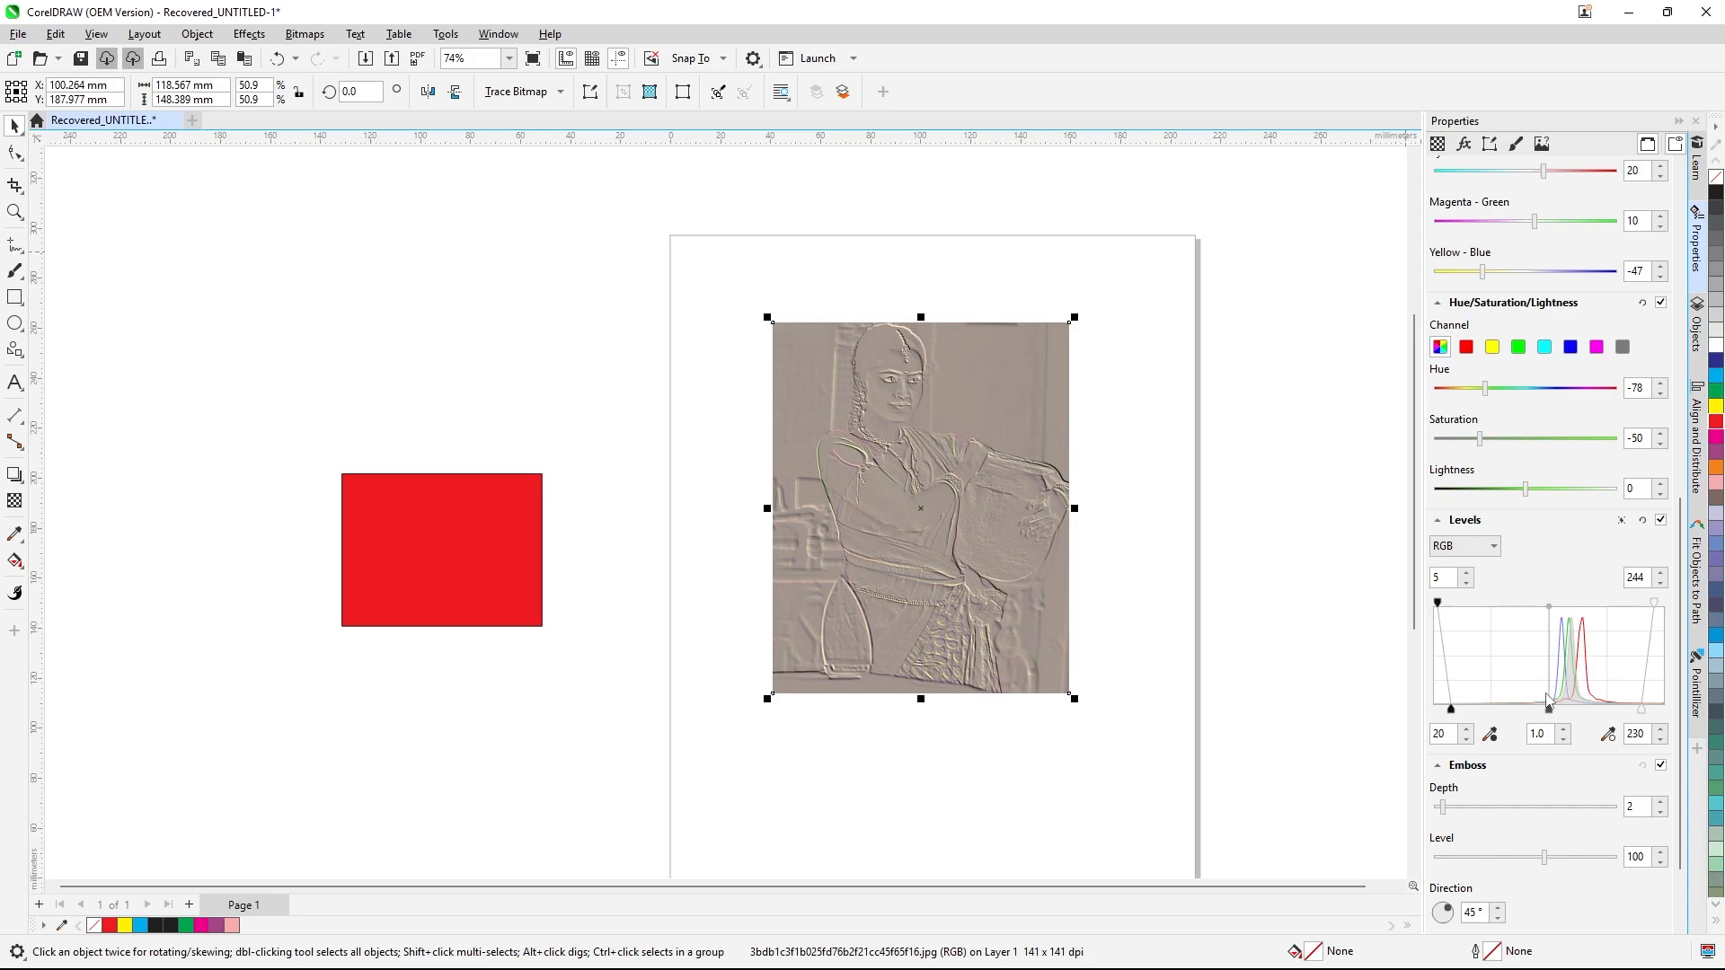
{"action": "mouse_move", "coordinate": [1548, 716]}
{"action": "left_mouse_down"}
{"action": "mouse_move", "coordinate": [1567, 716]}
{"action": "mouse_move", "coordinate": [1541, 714]}
{"action": "left_mouse_up"}
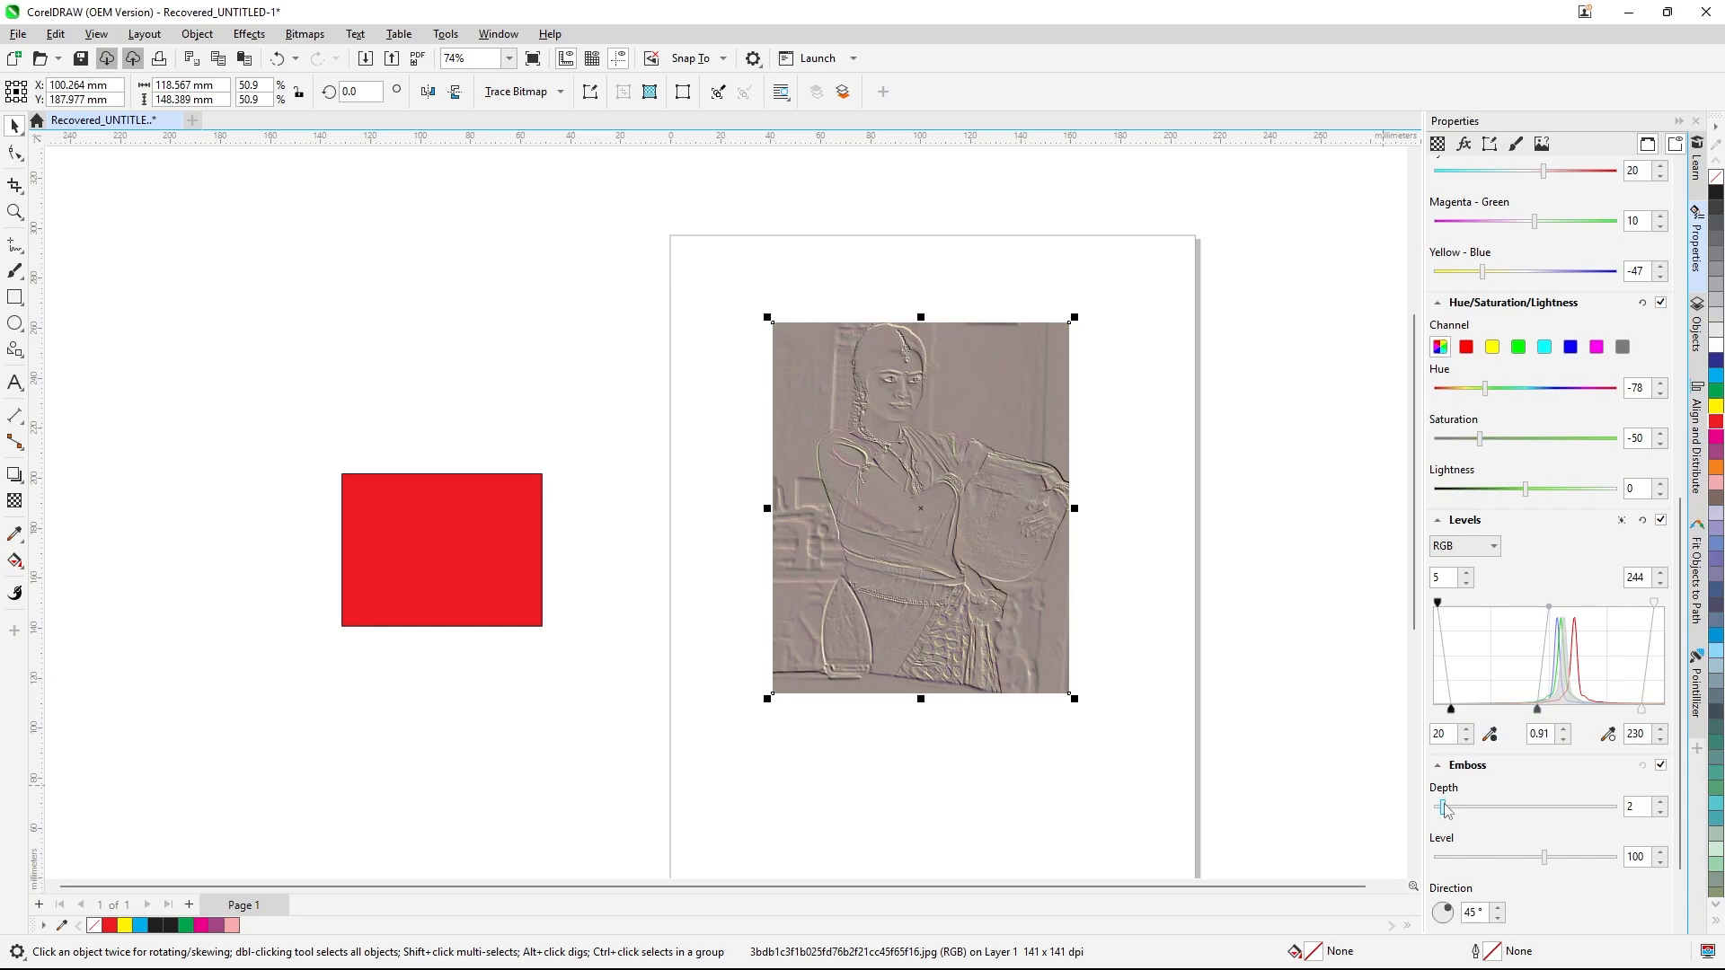
- Set the Emboss effect's depth to 7, level to 66 and direction to 85°
{"action": "left_click_drag", "start_coordinate": [1444, 807], "coordinate": [1495, 806]}
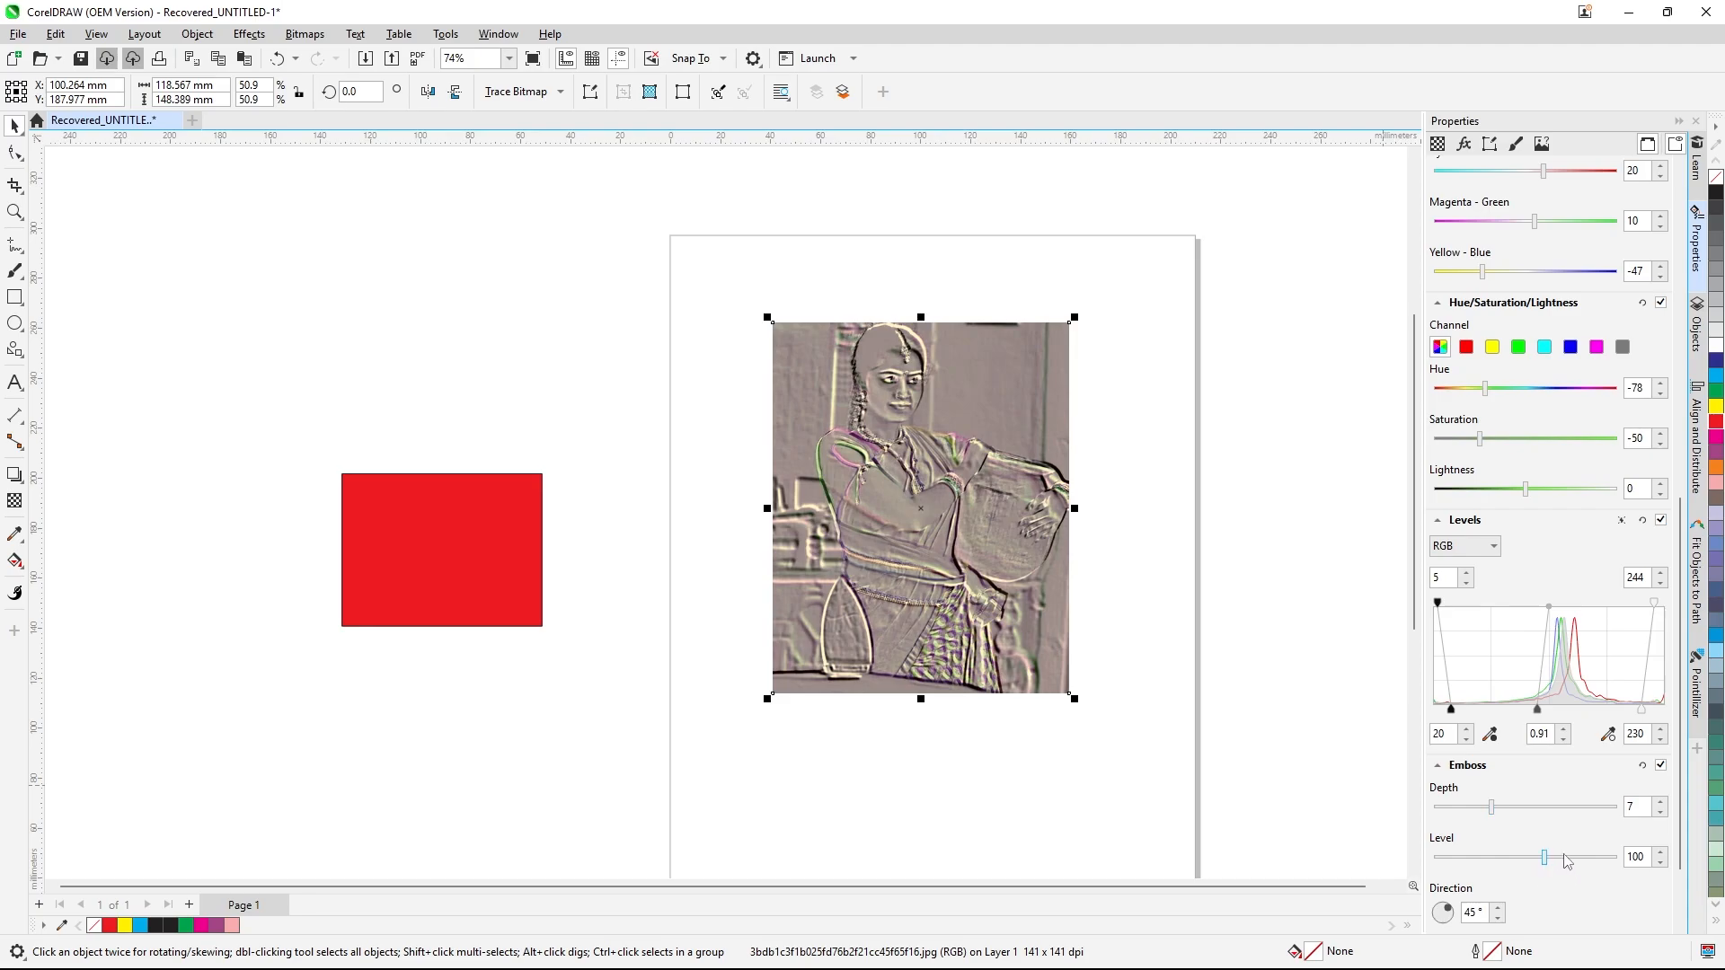
{"action": "mouse_move", "coordinate": [1550, 863]}
{"action": "left_mouse_down"}
{"action": "mouse_move", "coordinate": [1572, 864]}
{"action": "mouse_move", "coordinate": [1532, 862]}
{"action": "left_mouse_up"}
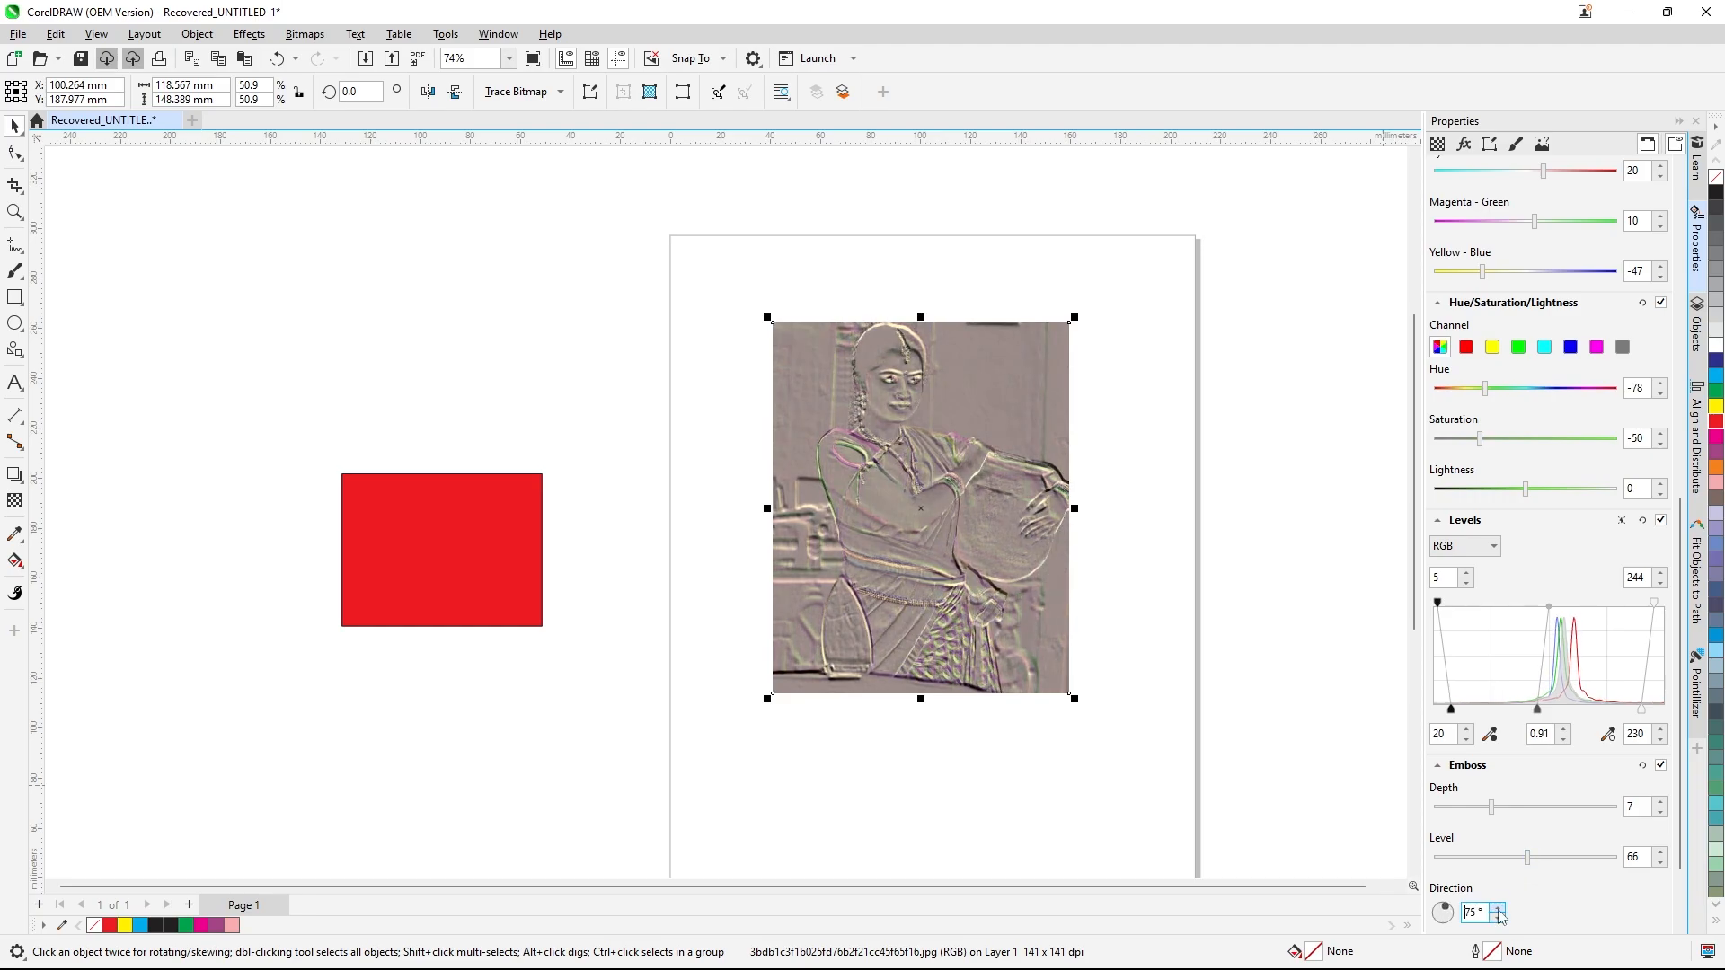
{"action": "scroll", "coordinate": [1022, 450], "scroll_direction": "up", "scroll_amount": 1}
{"action": "scroll", "coordinate": [844, 451], "scroll_direction": "down", "scroll_amount": 2}
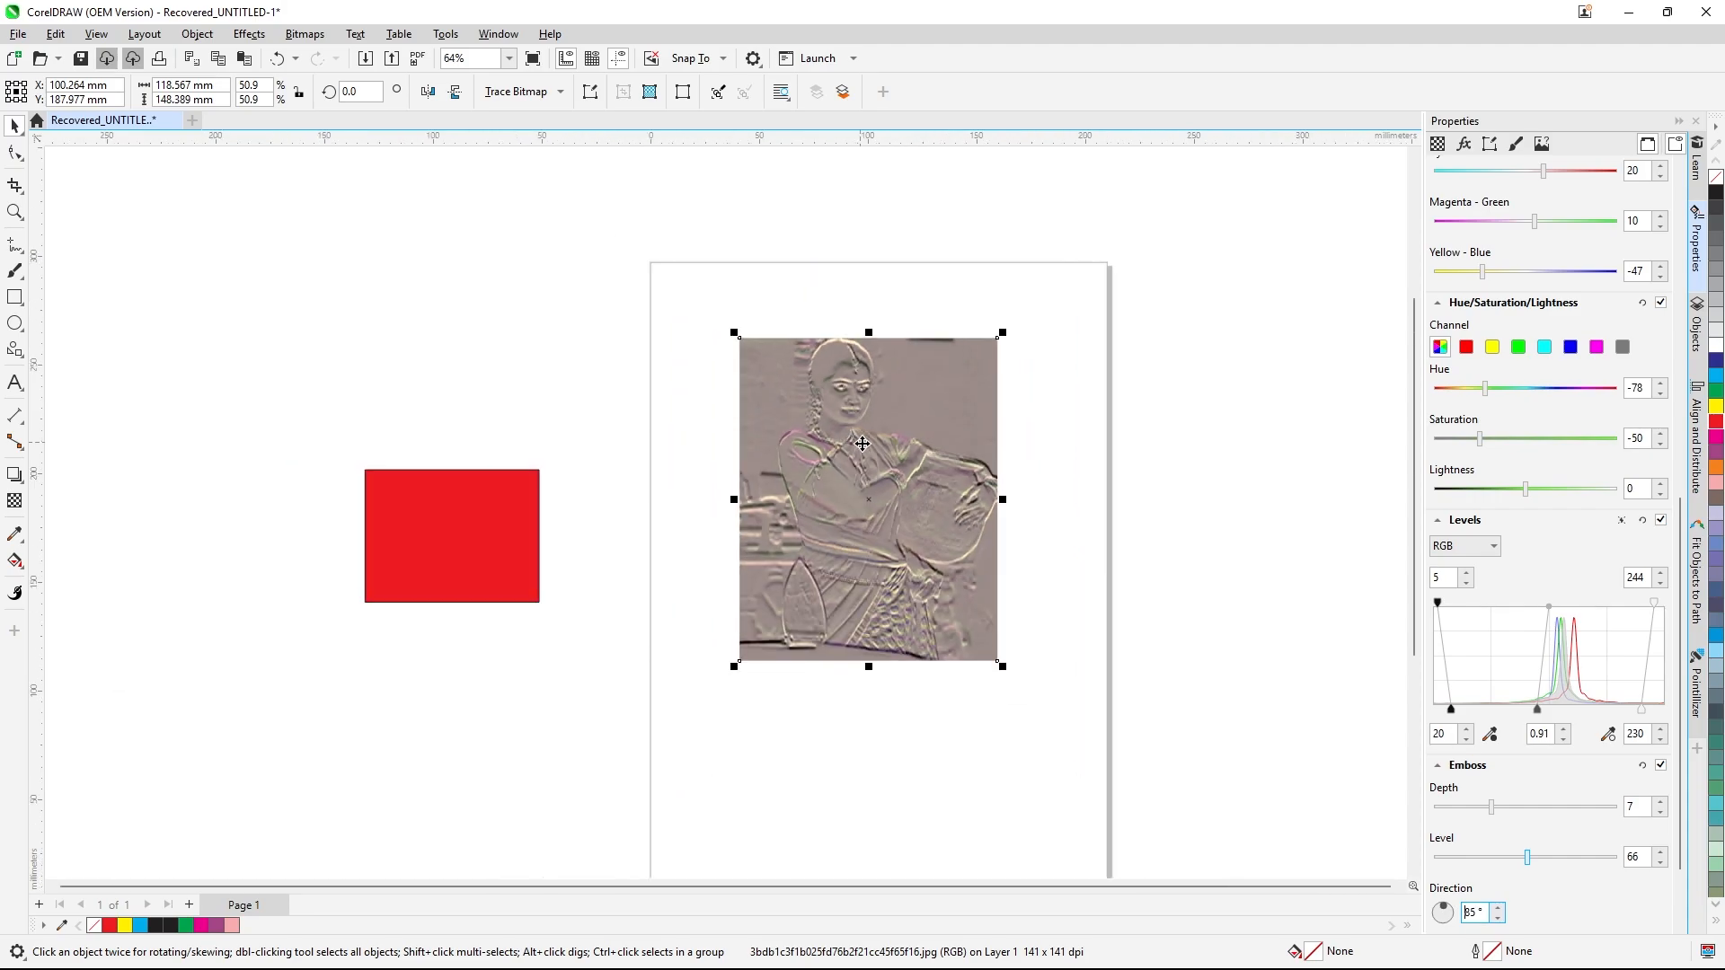
{"action": "left_click", "coordinate": [1166, 609]}
{"action": "left_click", "coordinate": [907, 548]}
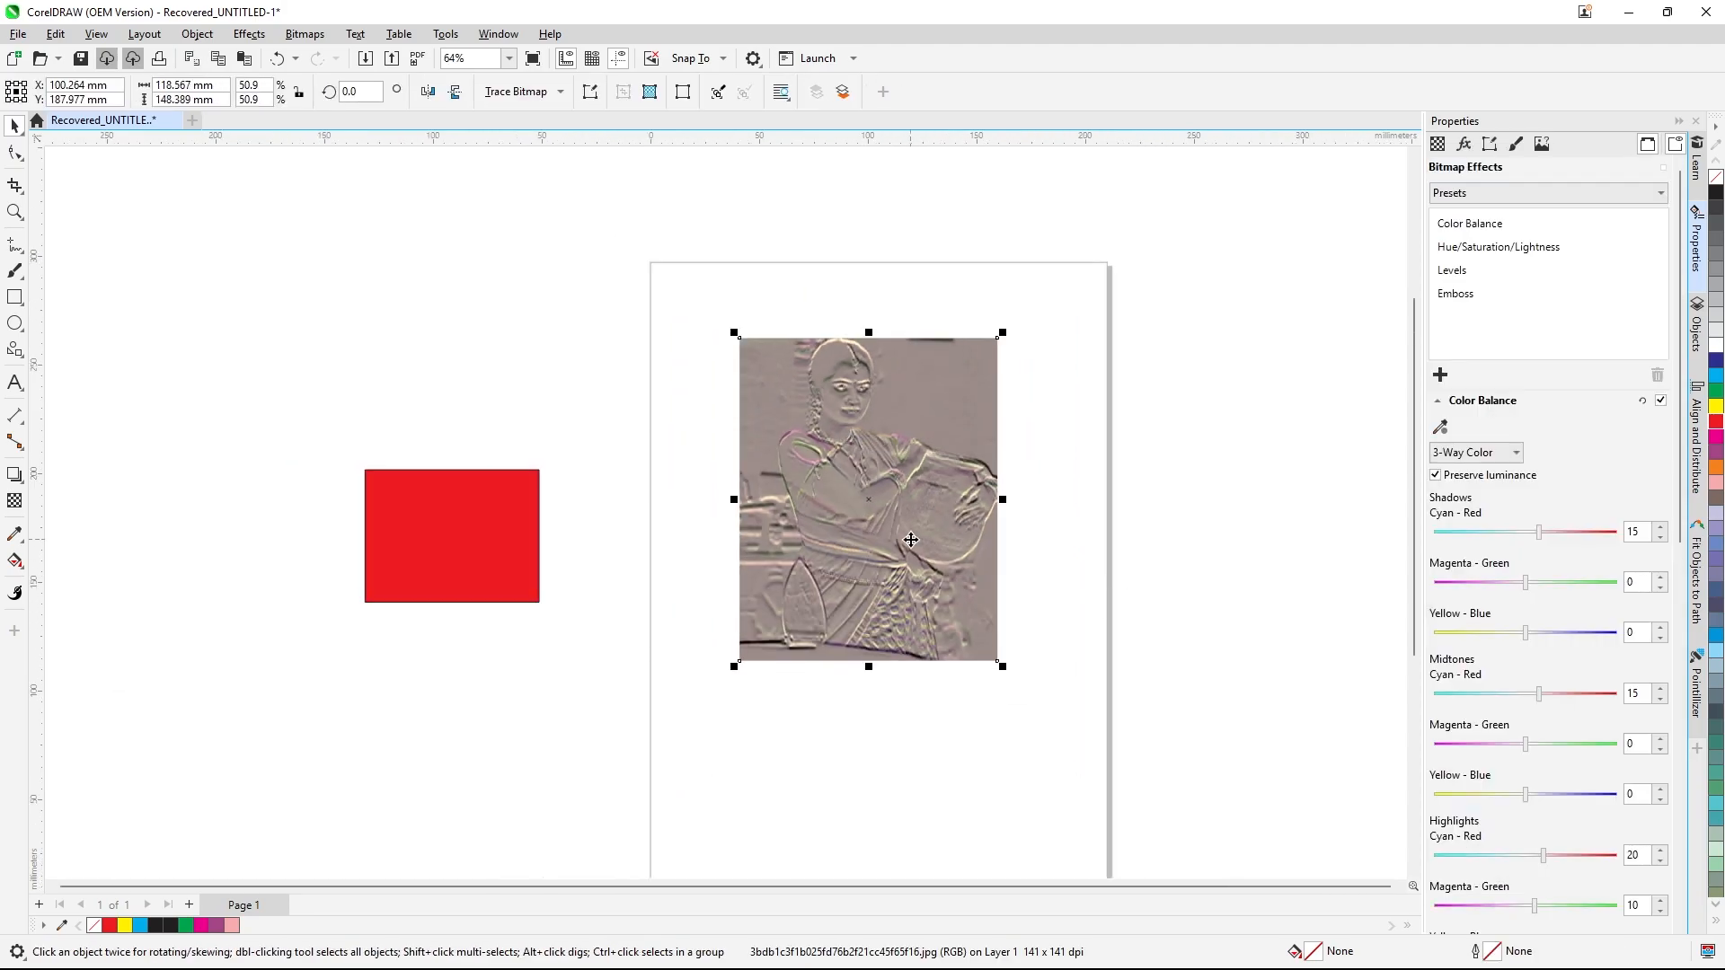
{"action": "scroll", "coordinate": [1578, 626], "scroll_direction": "down", "scroll_amount": 3}
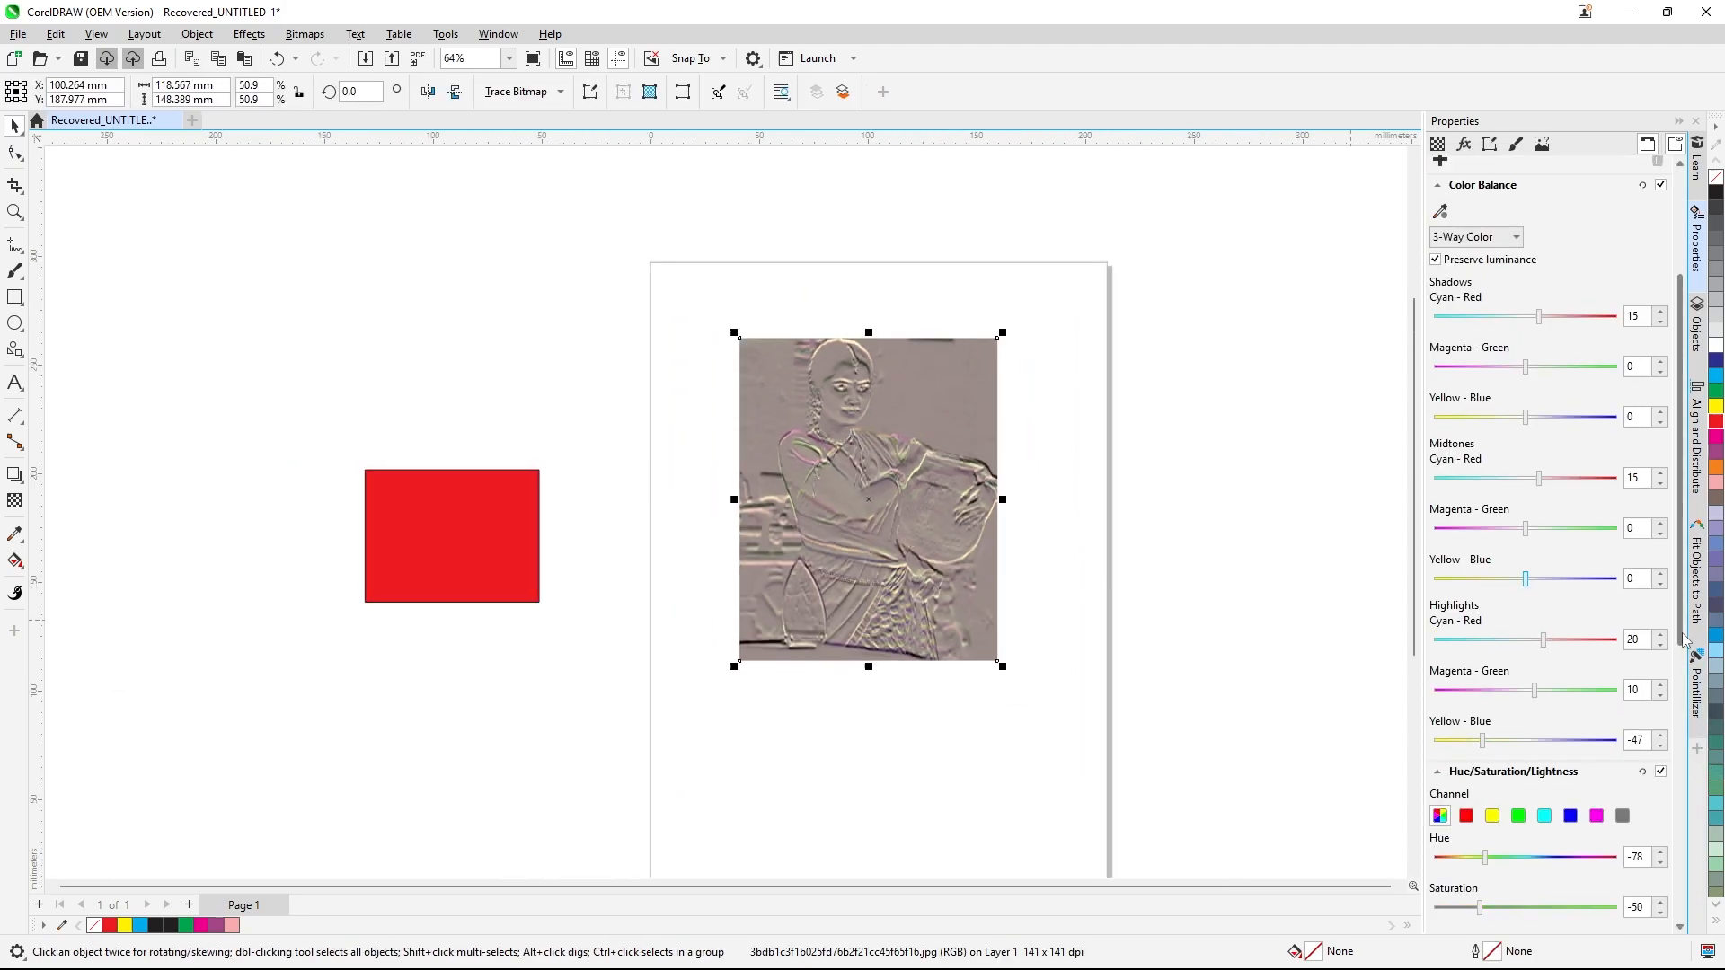
{"action": "mouse_move", "coordinate": [1679, 641]}
{"action": "left_mouse_down"}
{"action": "mouse_move", "coordinate": [1679, 814]}
{"action": "mouse_move", "coordinate": [1678, 641]}
{"action": "left_mouse_up"}
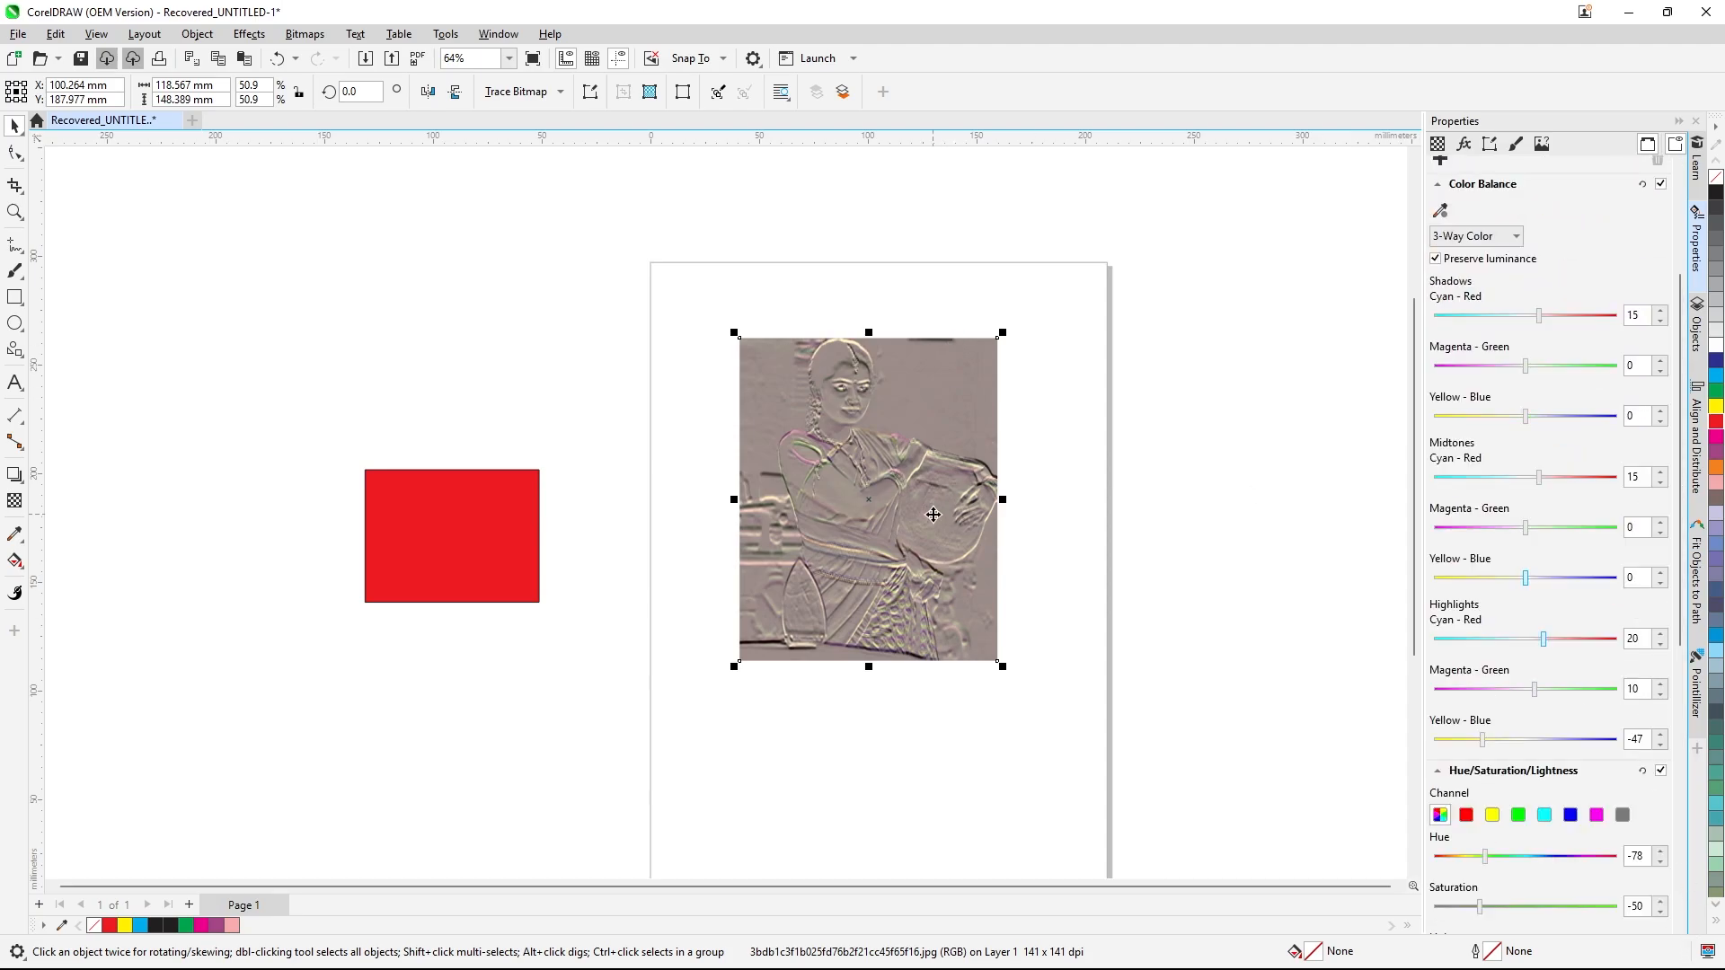
- Replace the embossed photo with 5bc6877c2376b910d4029f72b4c1f5a2.jpg, placed on the page at about 98 by 173 mm
{"action": "key", "text": "Delete"}
{"action": "right_click", "coordinate": [896, 412]}
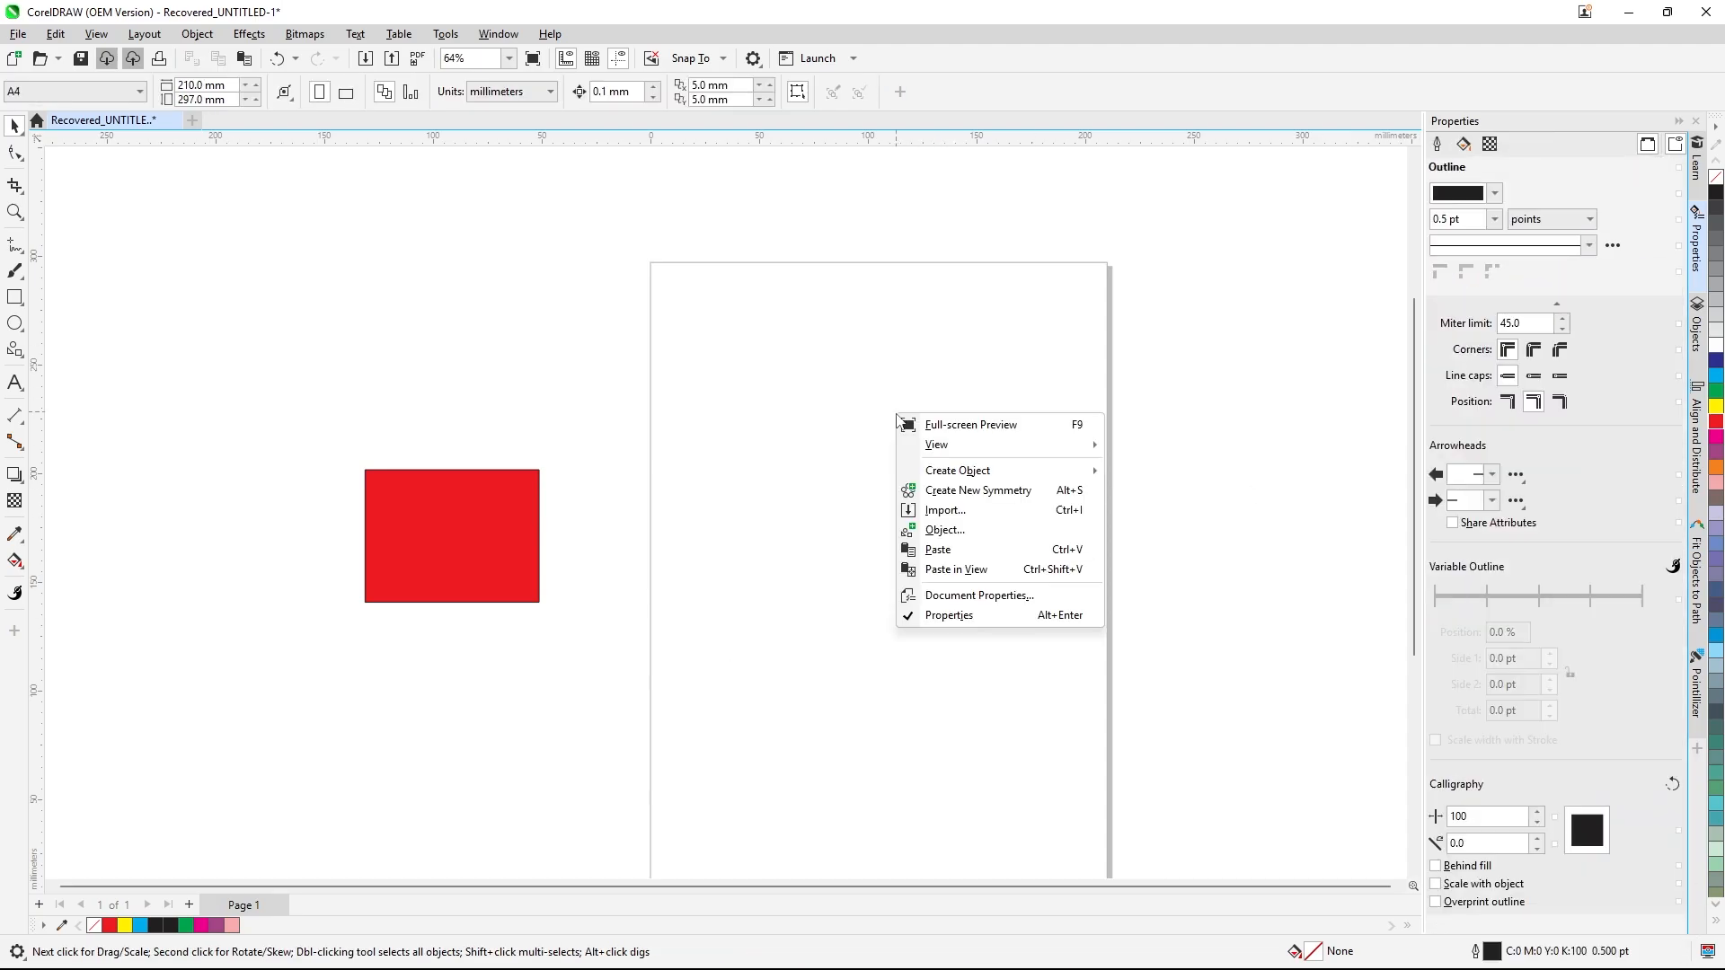
{"action": "left_click", "coordinate": [945, 510]}
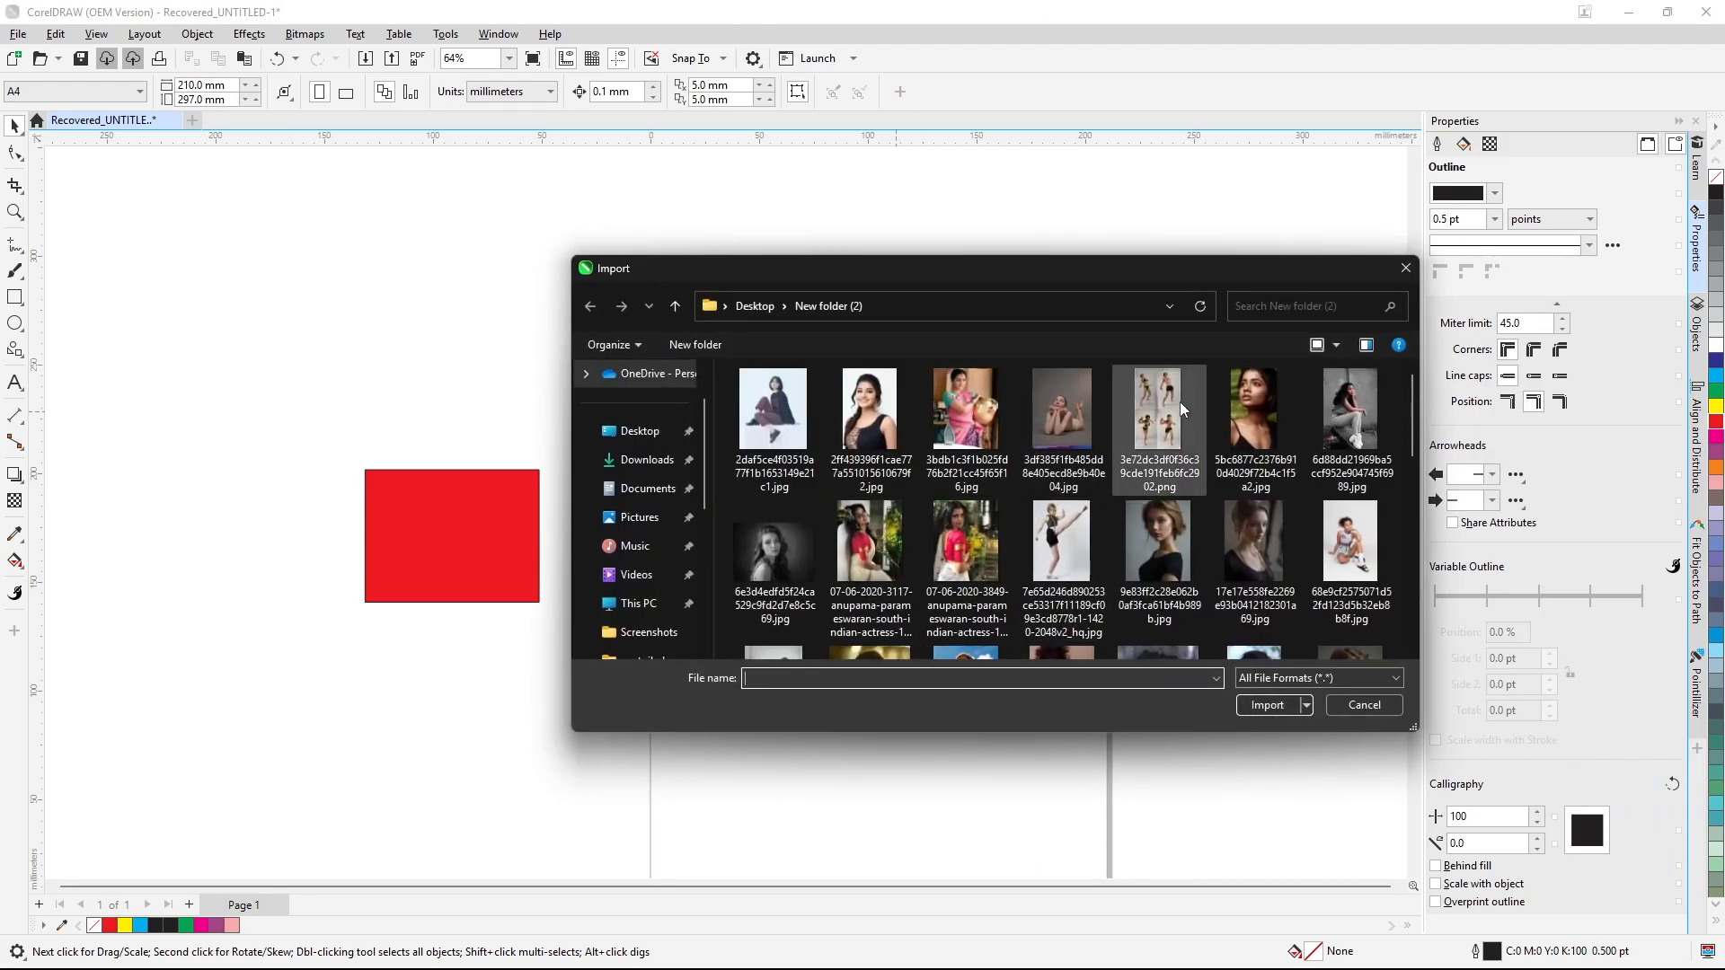
{"action": "left_click", "coordinate": [1229, 404]}
{"action": "left_click", "coordinate": [1248, 705]}
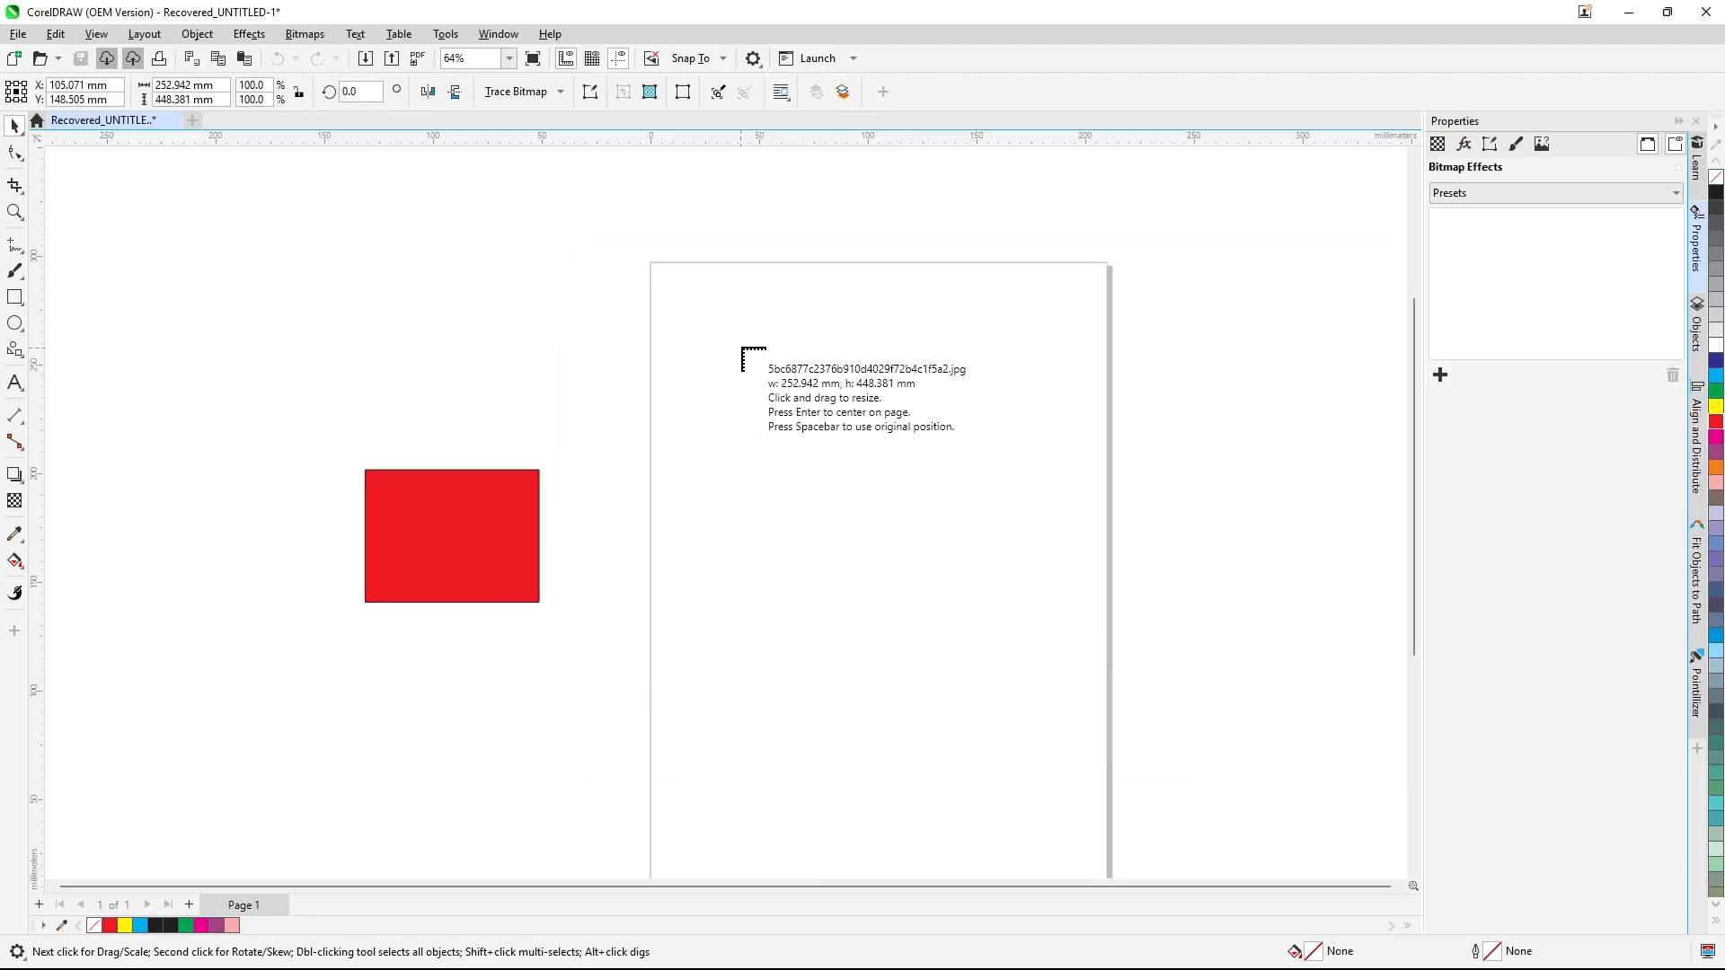
{"action": "left_click_drag", "start_coordinate": [742, 349], "coordinate": [1053, 724]}
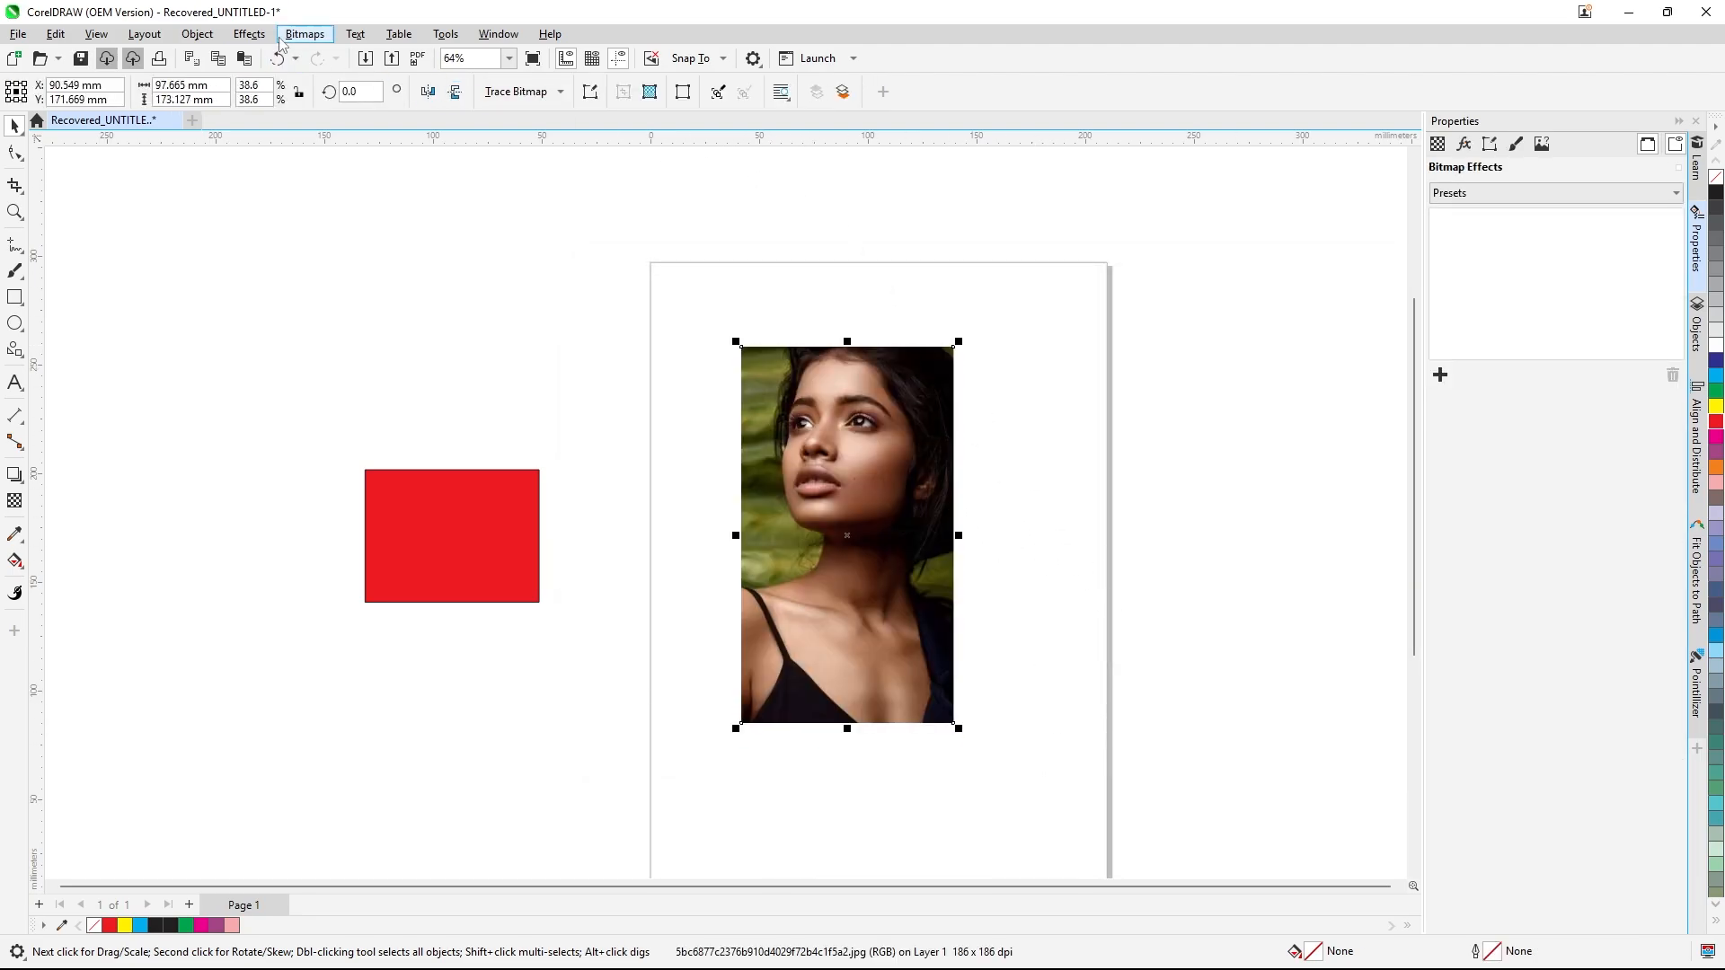
- Apply the Page Curl 3D effect to the new portrait
{"action": "left_click", "coordinate": [249, 36]}
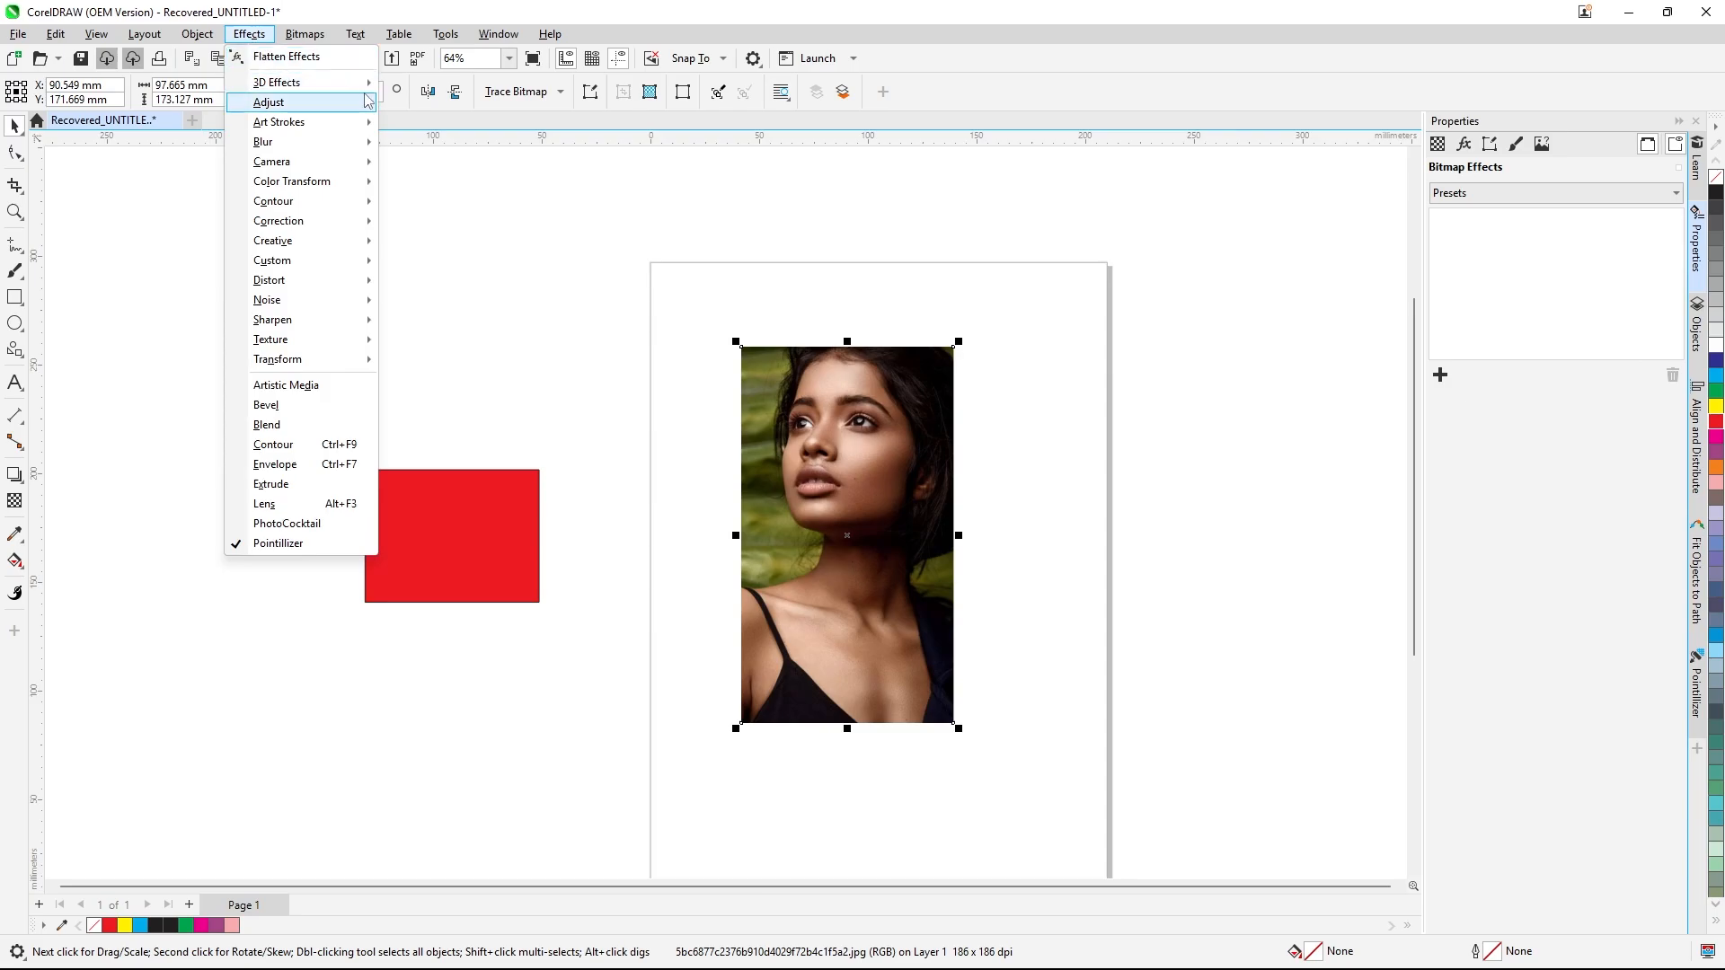
{"action": "mouse_move", "coordinate": [360, 82]}
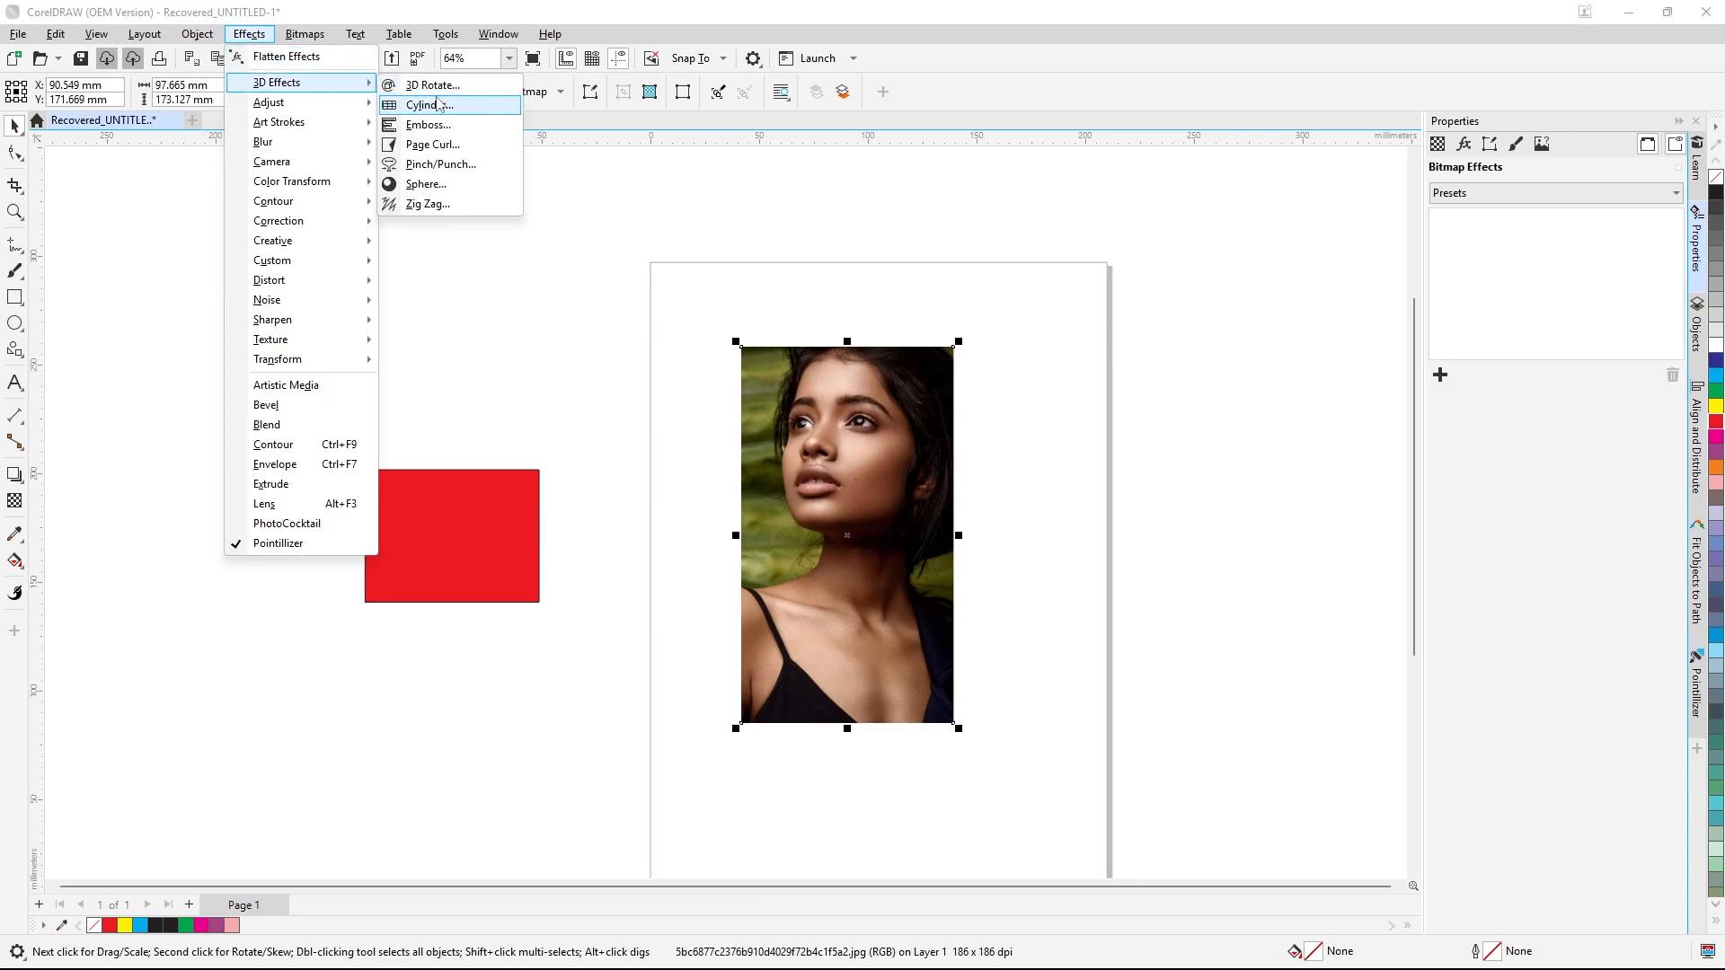
{"action": "left_click", "coordinate": [468, 156]}
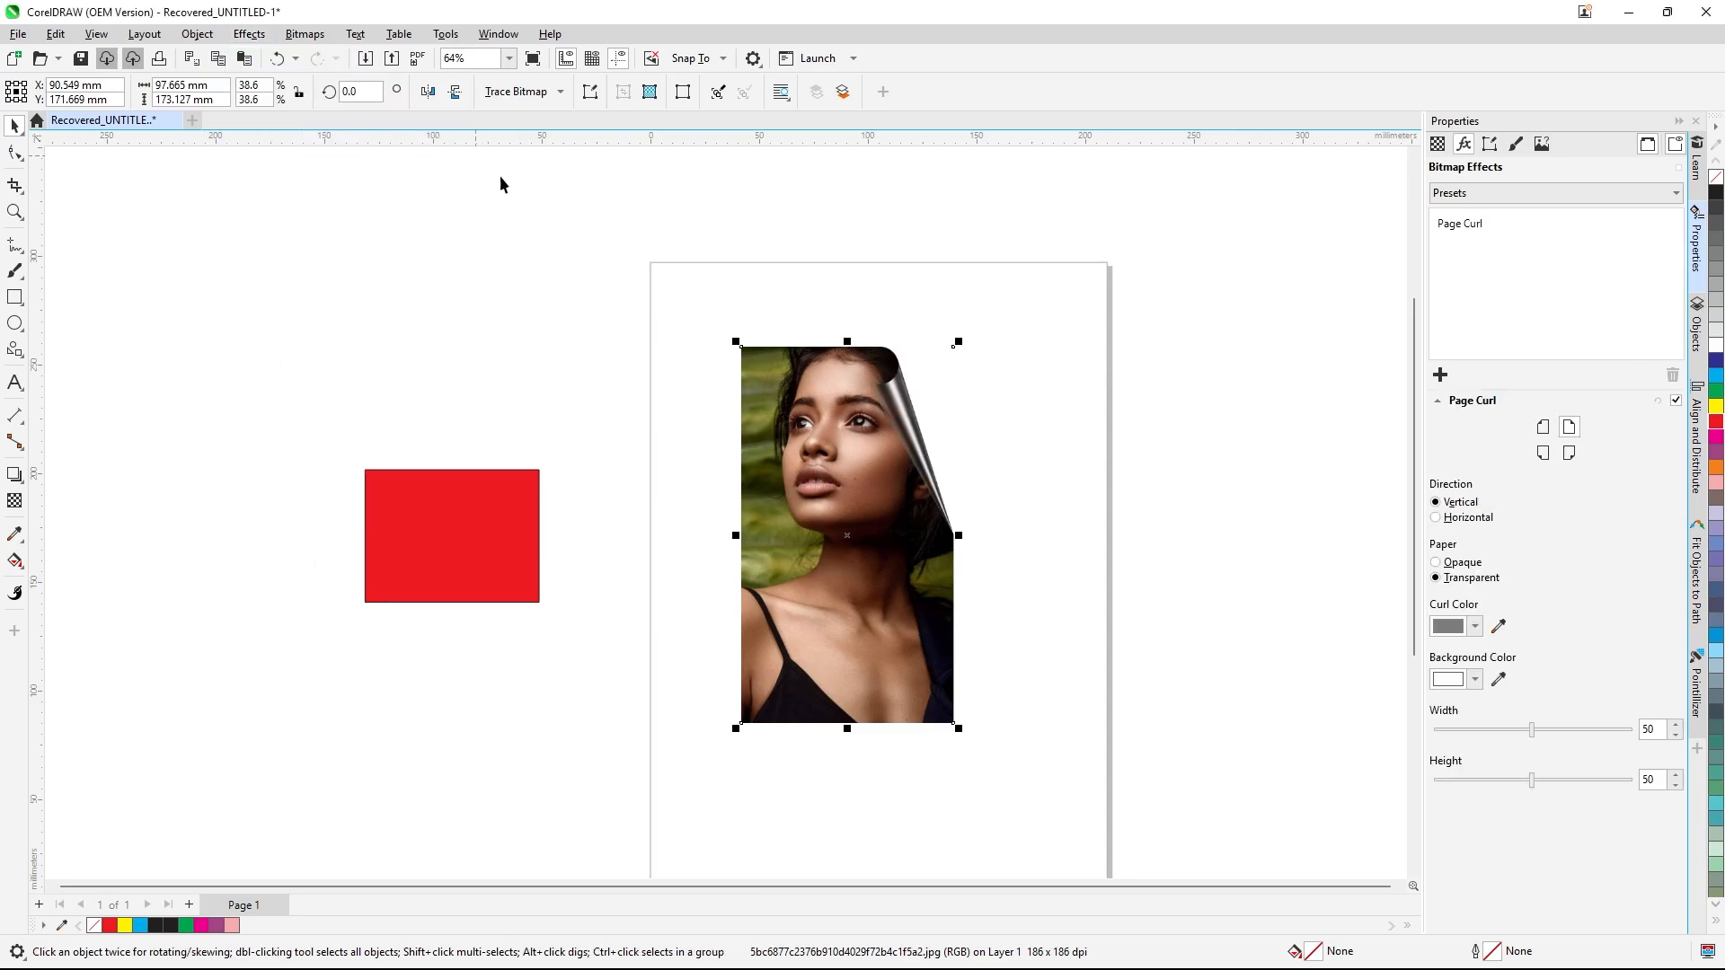
{"action": "scroll", "coordinate": [942, 442], "scroll_direction": "up", "scroll_amount": 1}
{"action": "scroll", "coordinate": [941, 442], "scroll_direction": "up", "scroll_amount": 1}
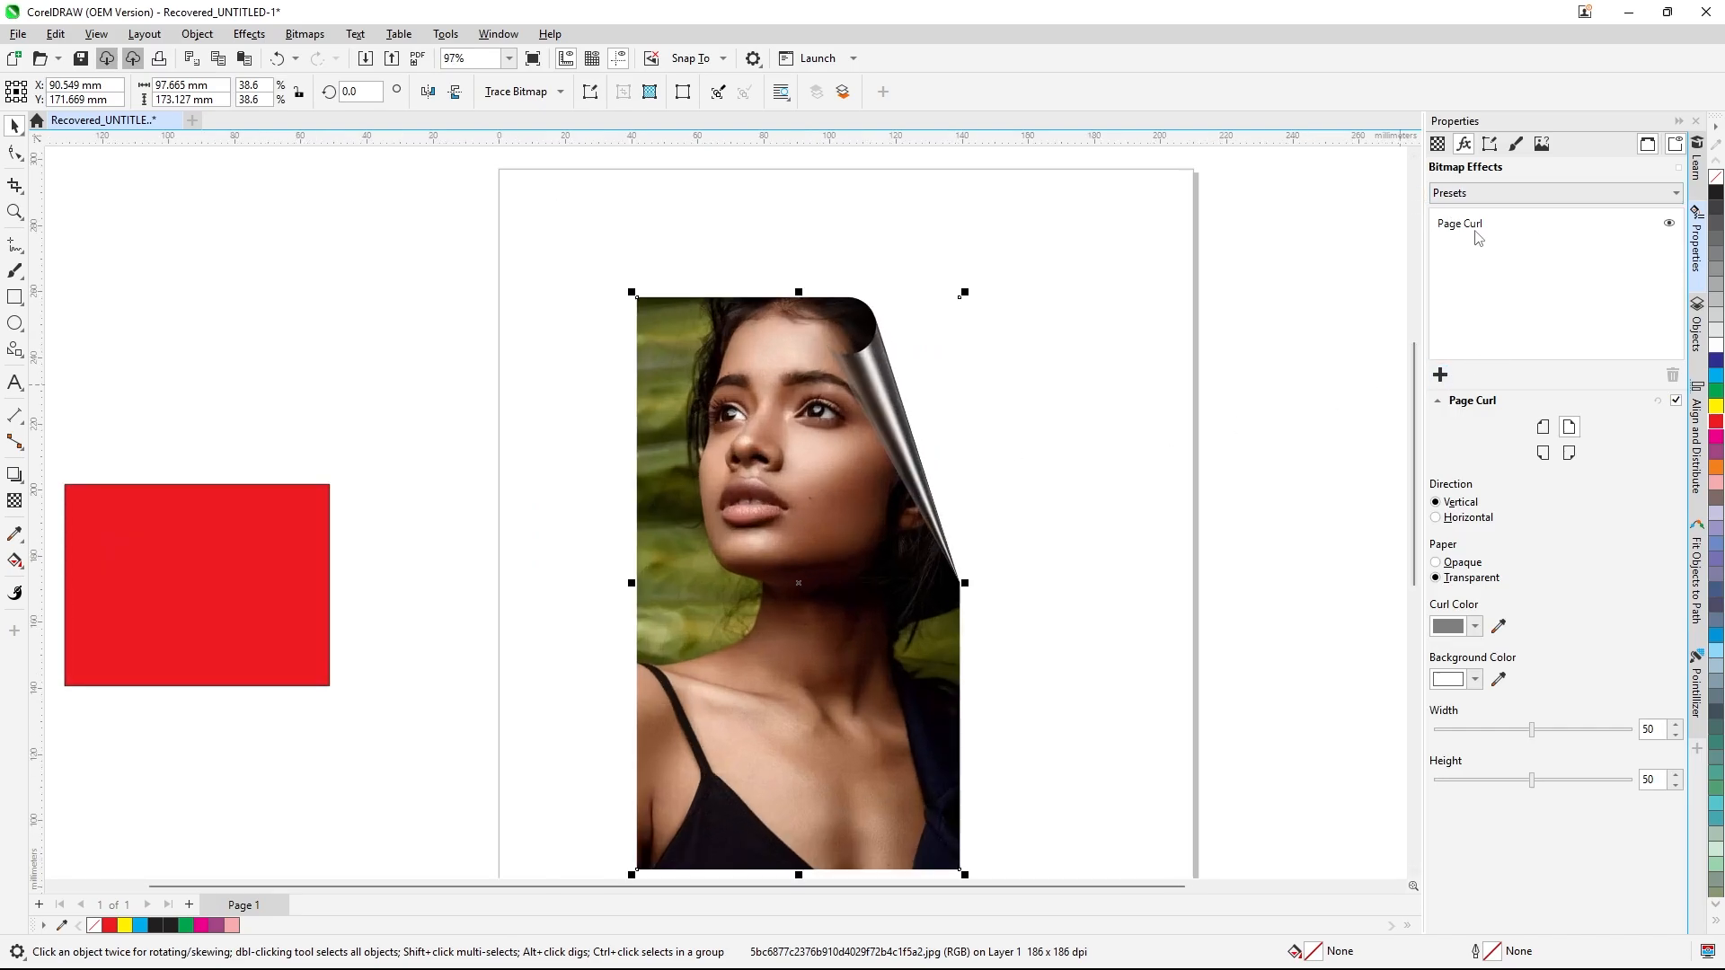
- Switch the Page Curl effect off and on repeatedly to compare the portrait with and without it
{"action": "left_click", "coordinate": [1668, 225]}
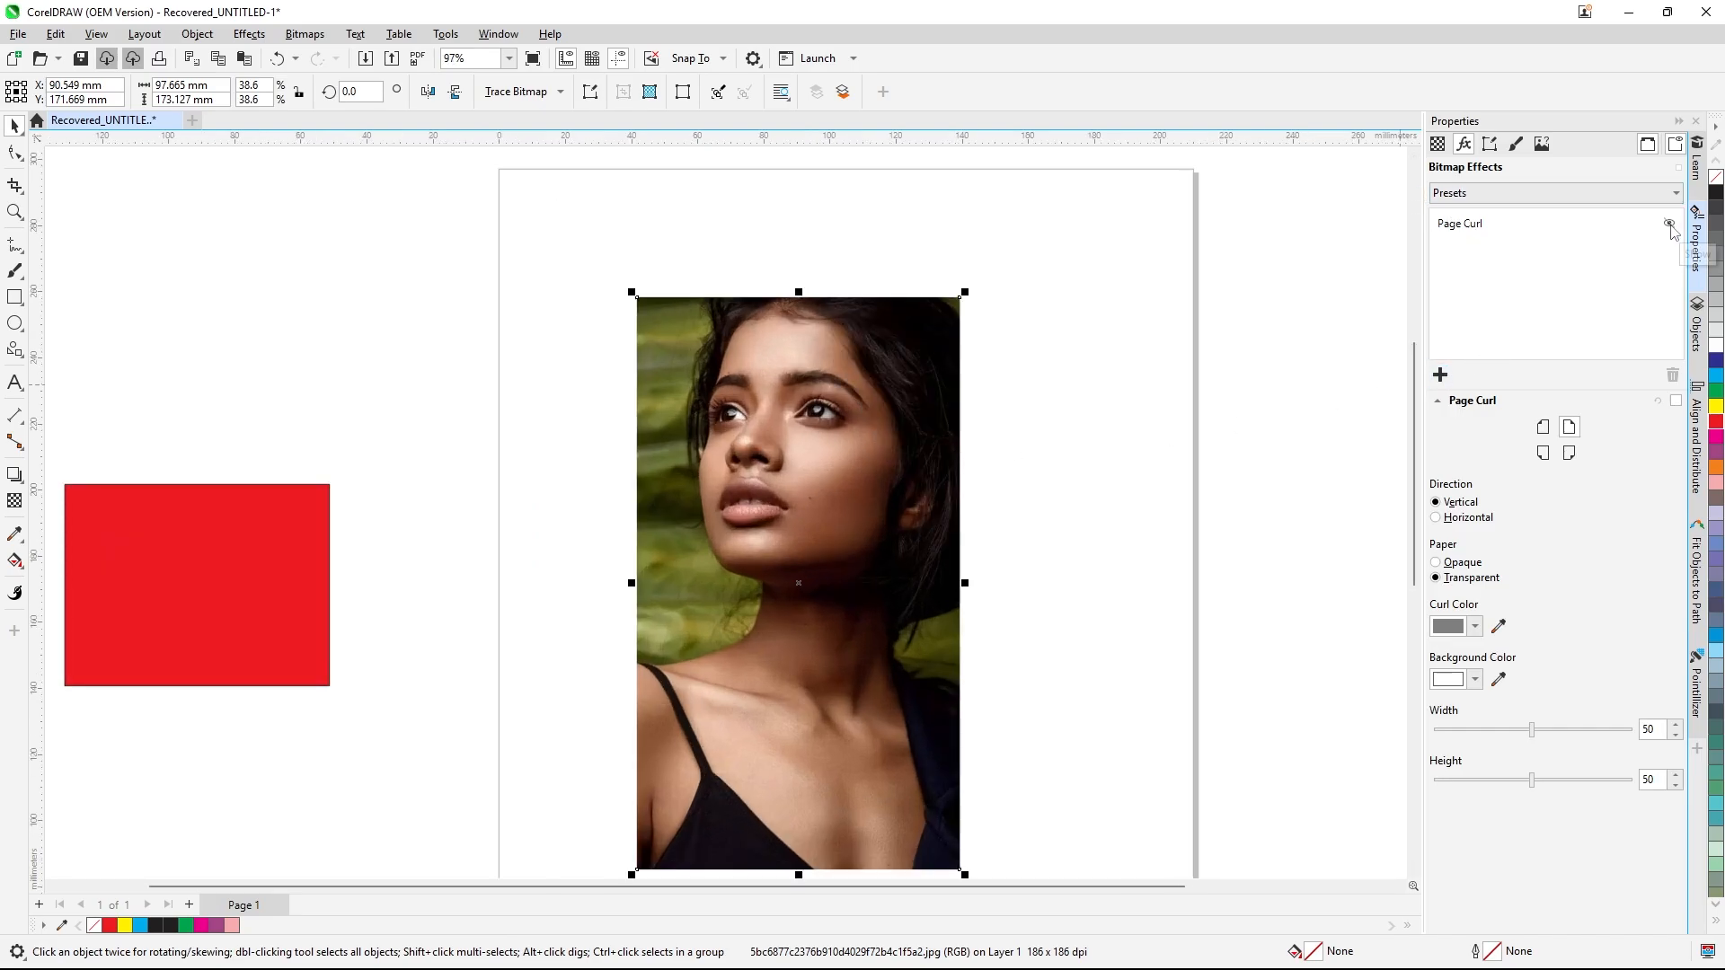
{"action": "left_click", "coordinate": [1669, 225]}
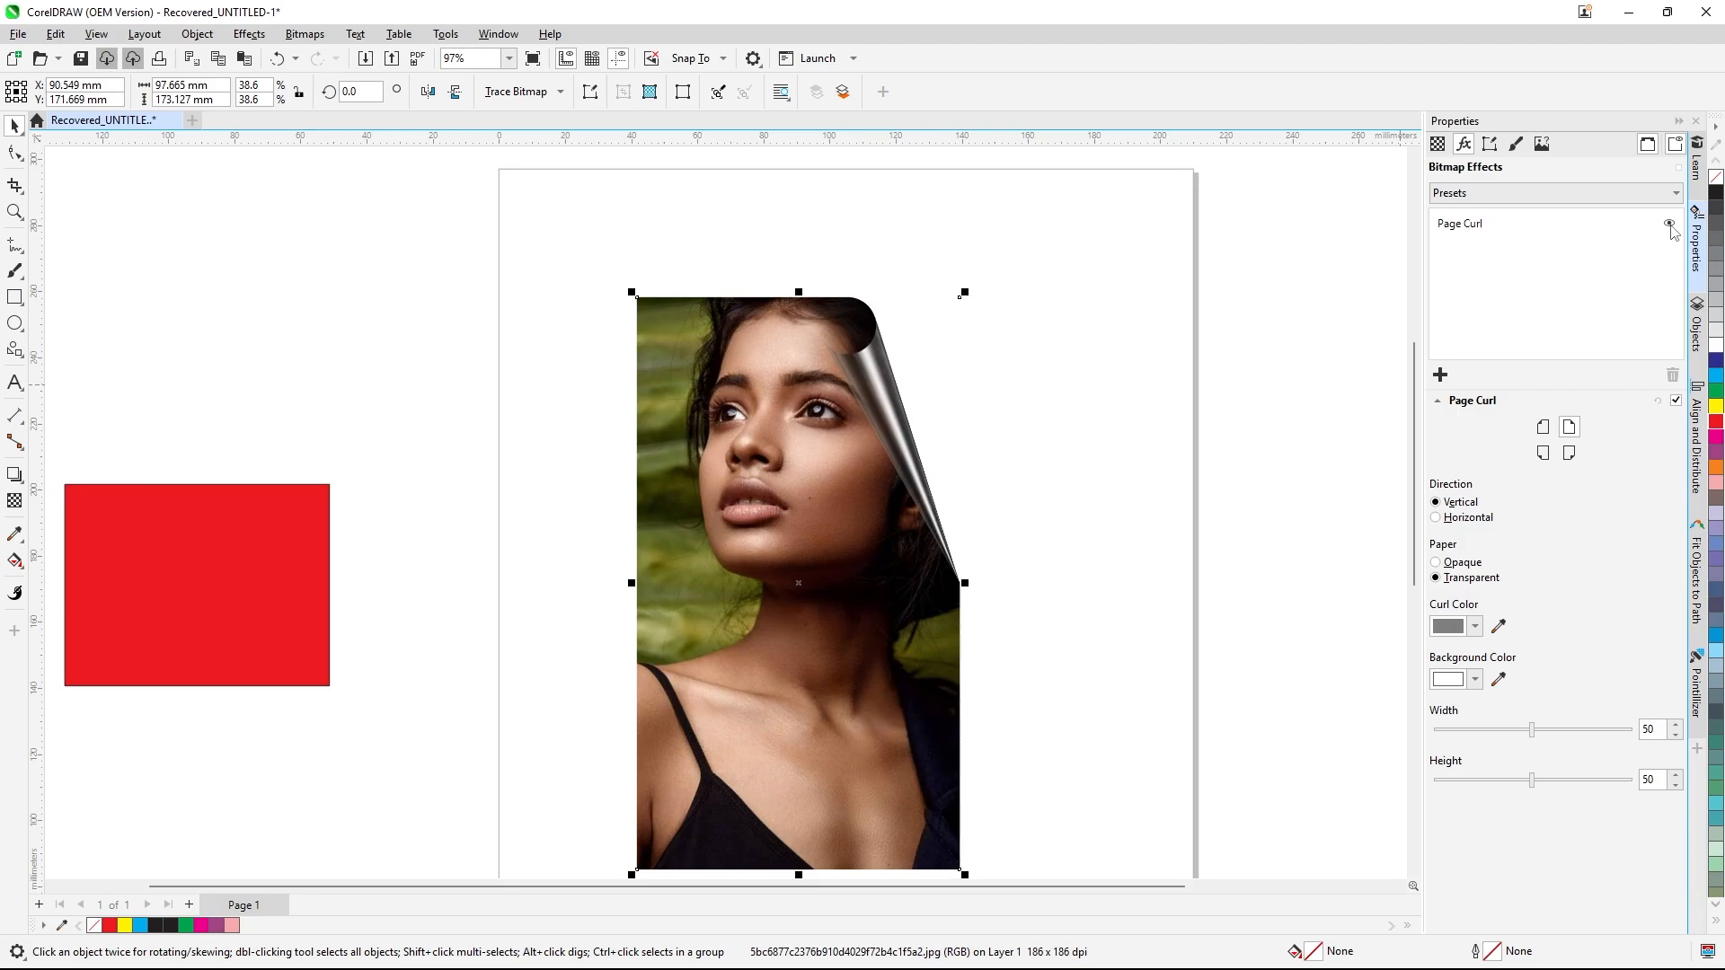
{"action": "left_click", "coordinate": [1669, 225]}
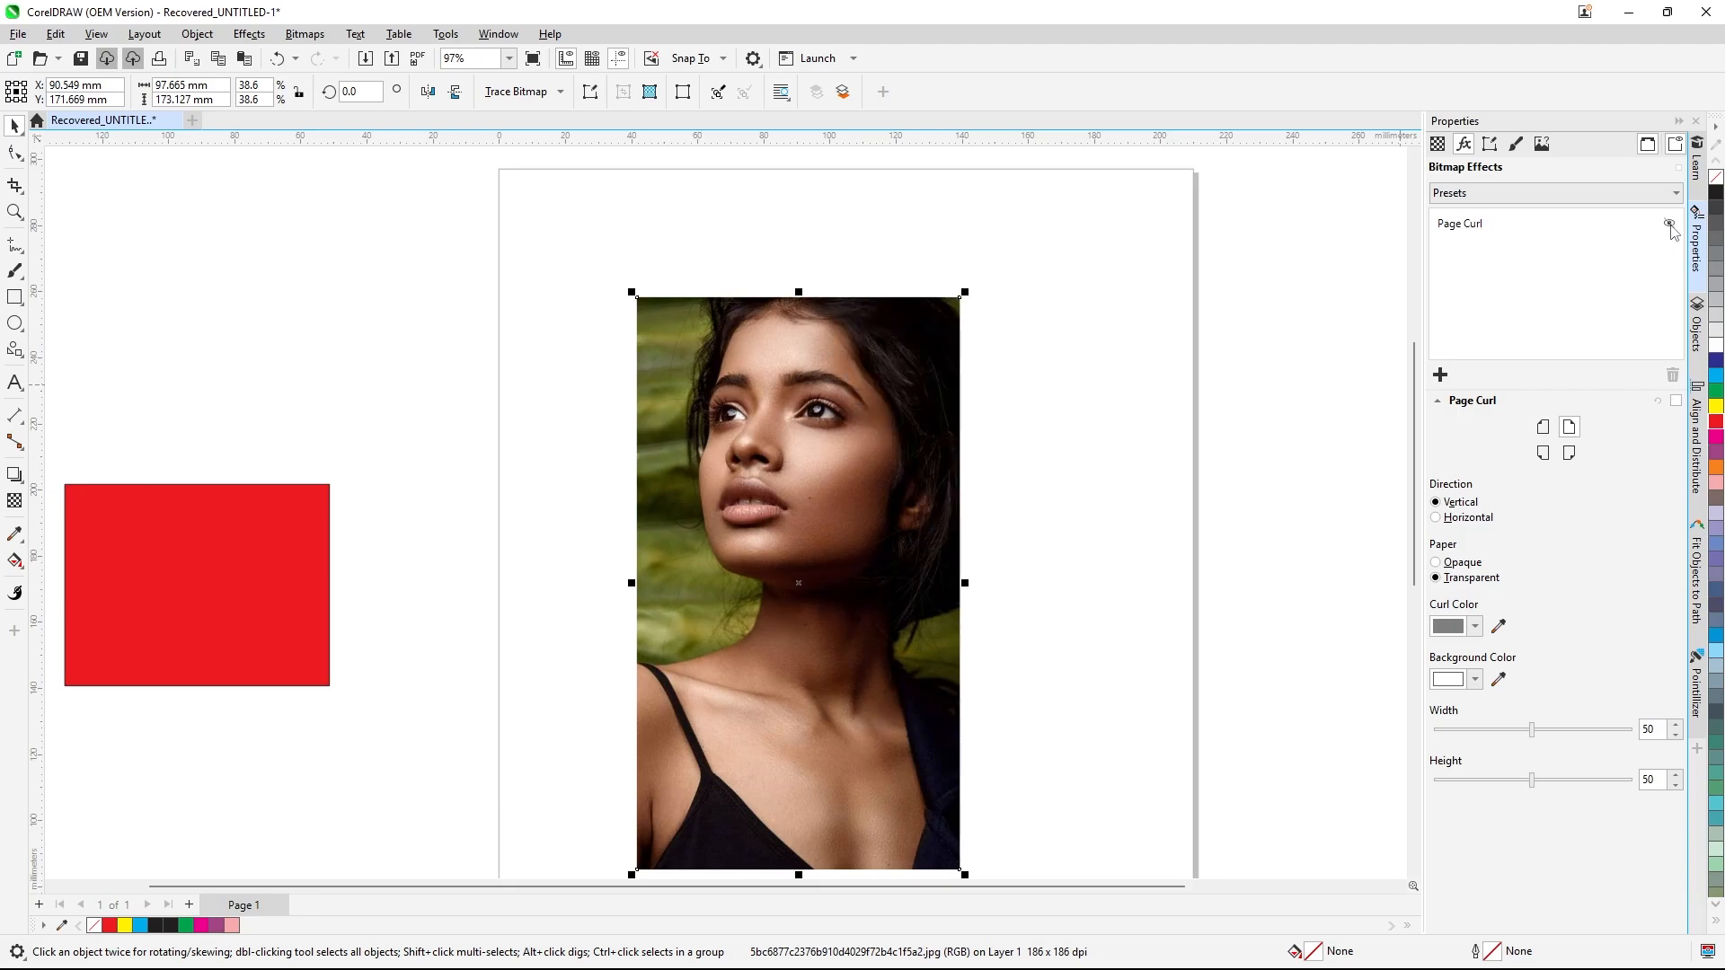
{"action": "left_click", "coordinate": [1668, 225]}
- Compare the Soft Green, Soft Blue and Soft Red color presets on the curled portrait and settle on Two Tone
{"action": "left_click", "coordinate": [1674, 193]}
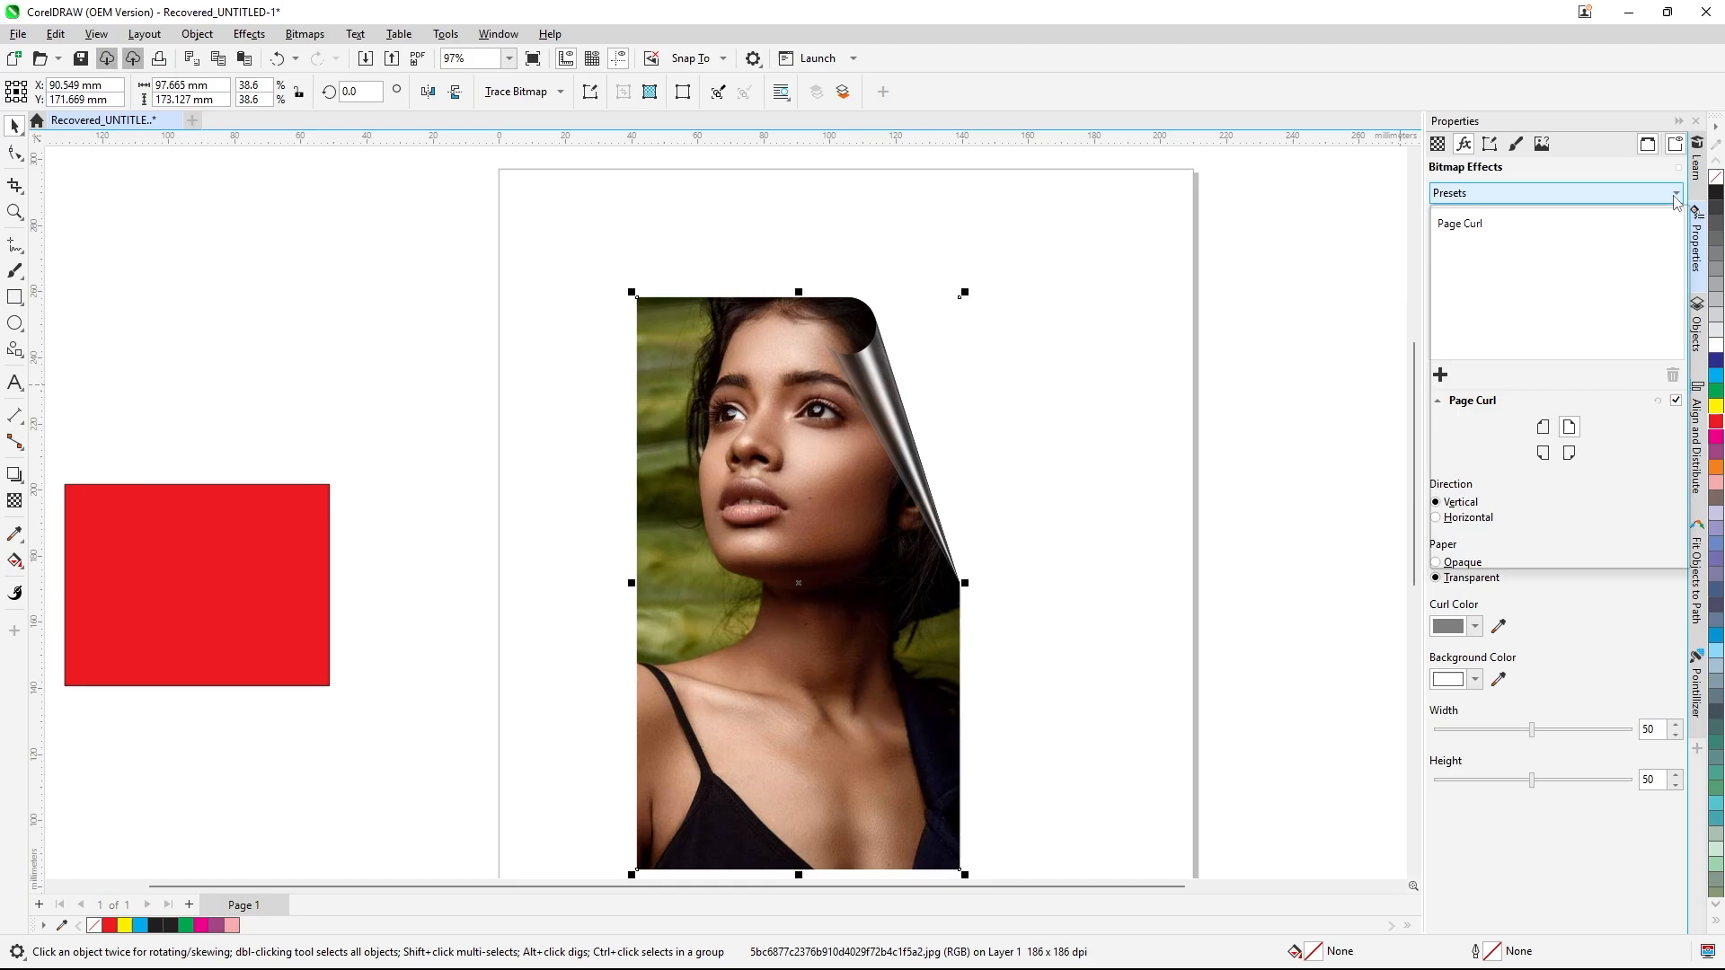
{"action": "left_click", "coordinate": [1622, 359]}
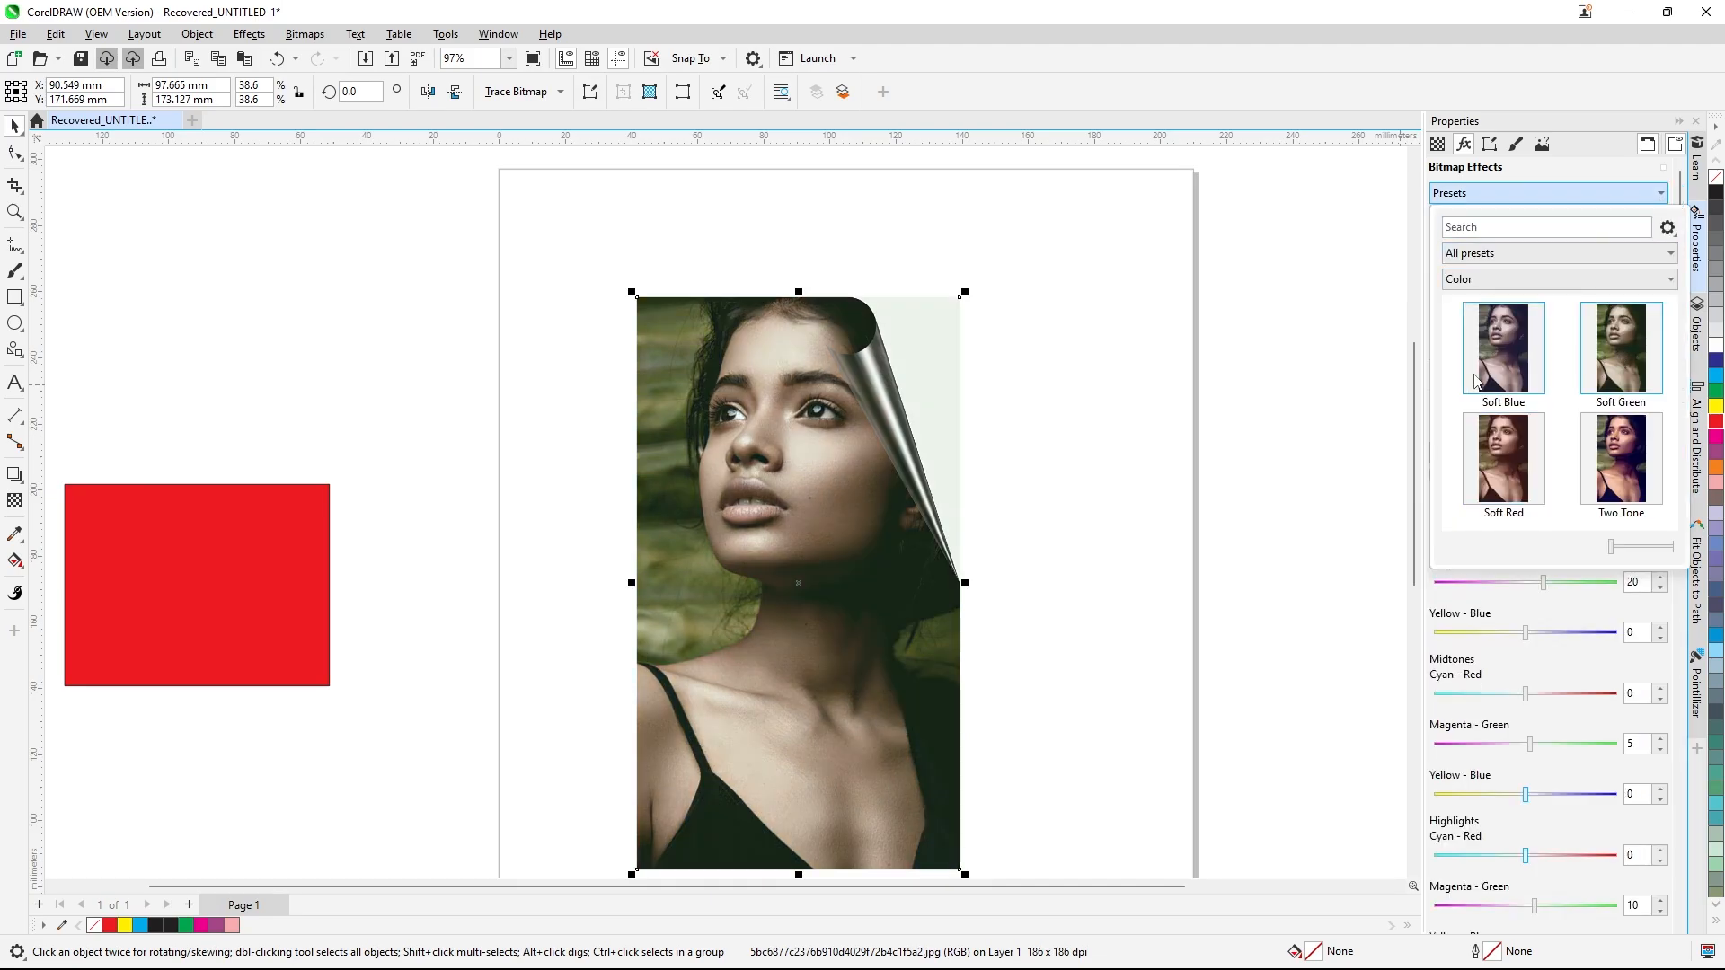
{"action": "left_click", "coordinate": [1476, 382]}
{"action": "left_click", "coordinate": [1518, 477]}
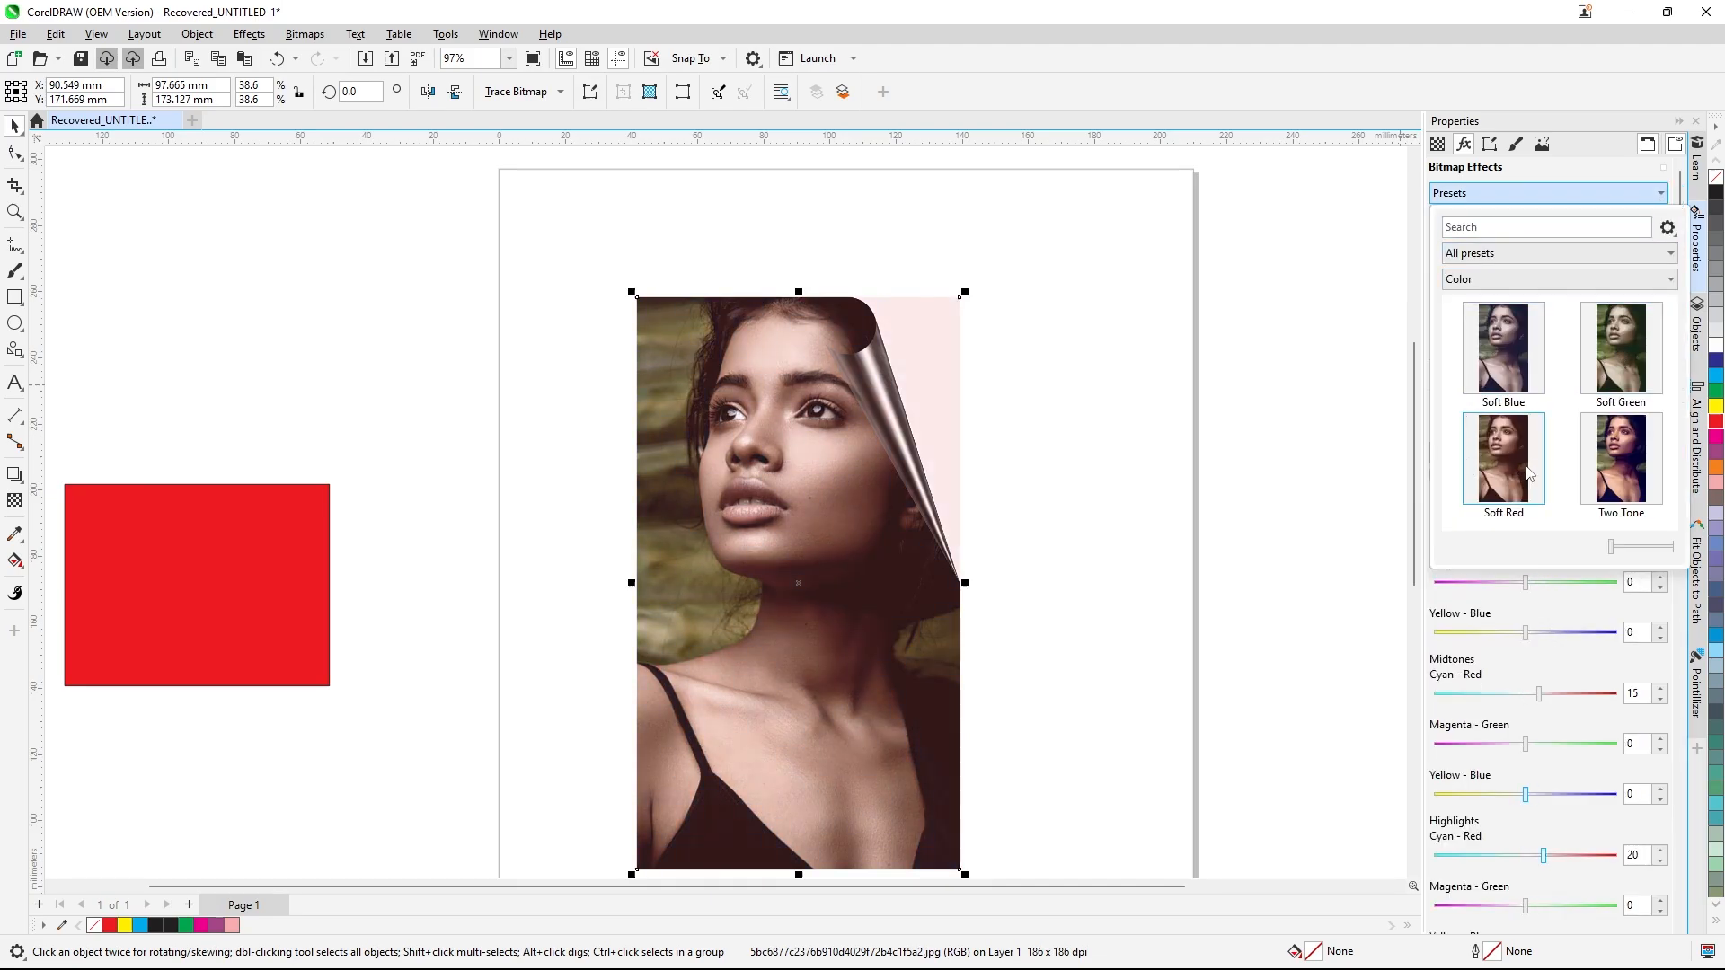
{"action": "left_click", "coordinate": [1630, 478]}
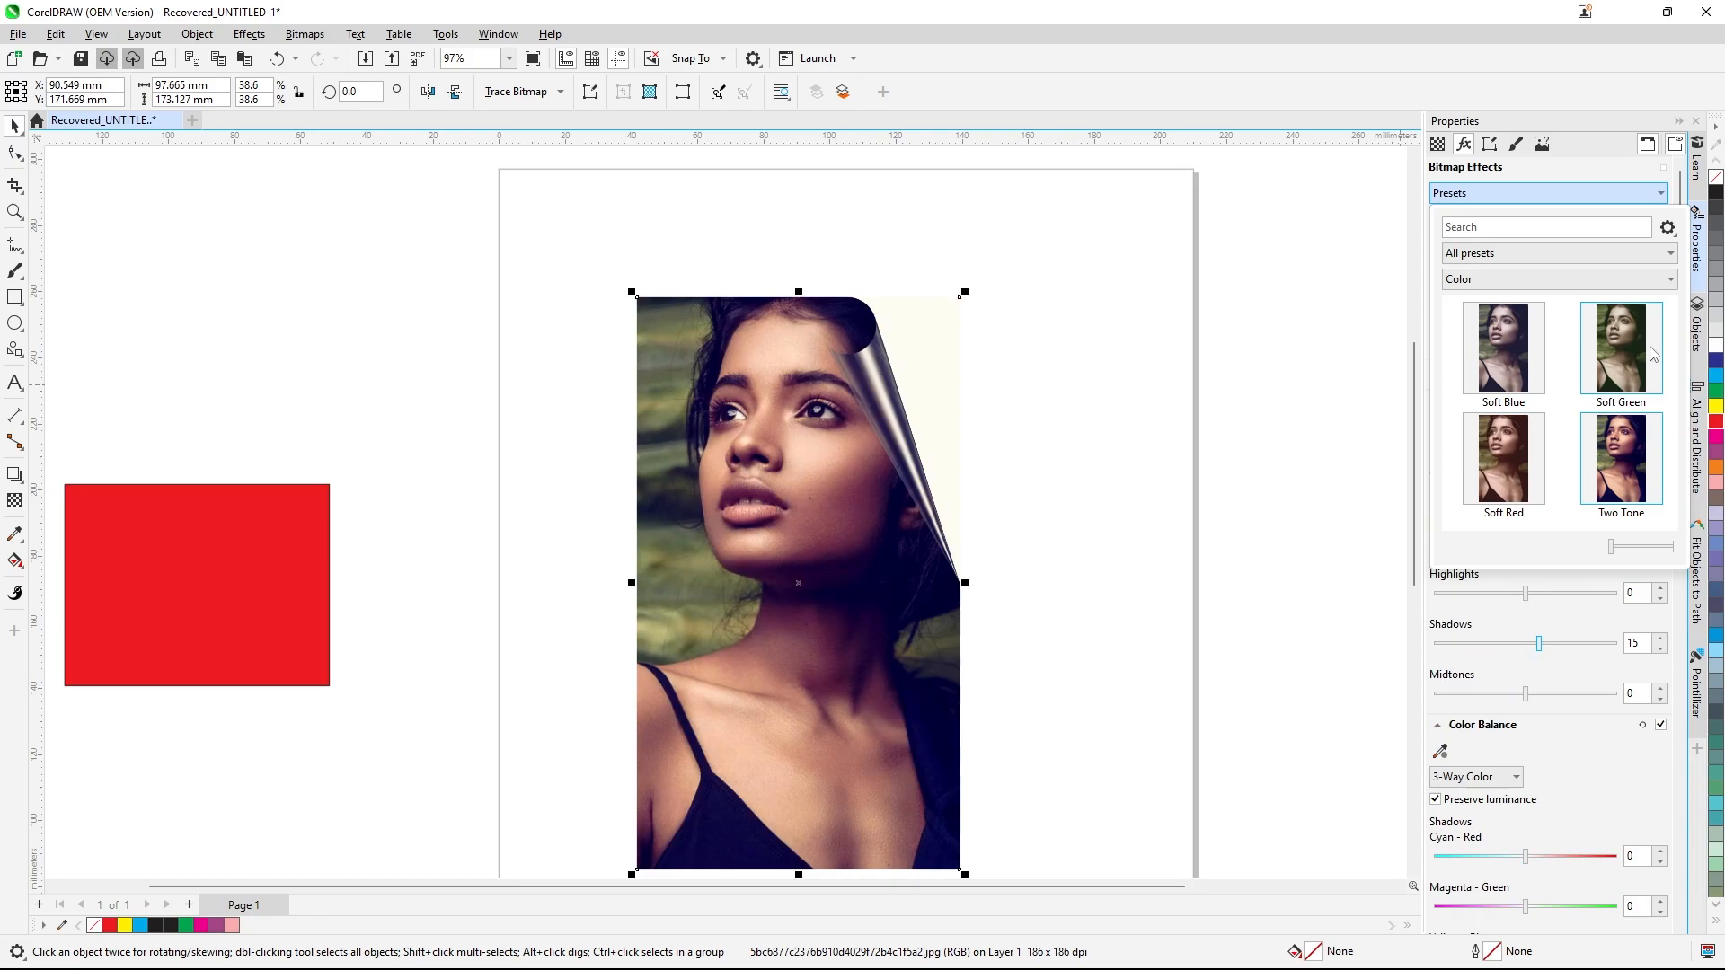
{"action": "left_click", "coordinate": [1671, 281]}
{"action": "left_click", "coordinate": [1671, 260]}
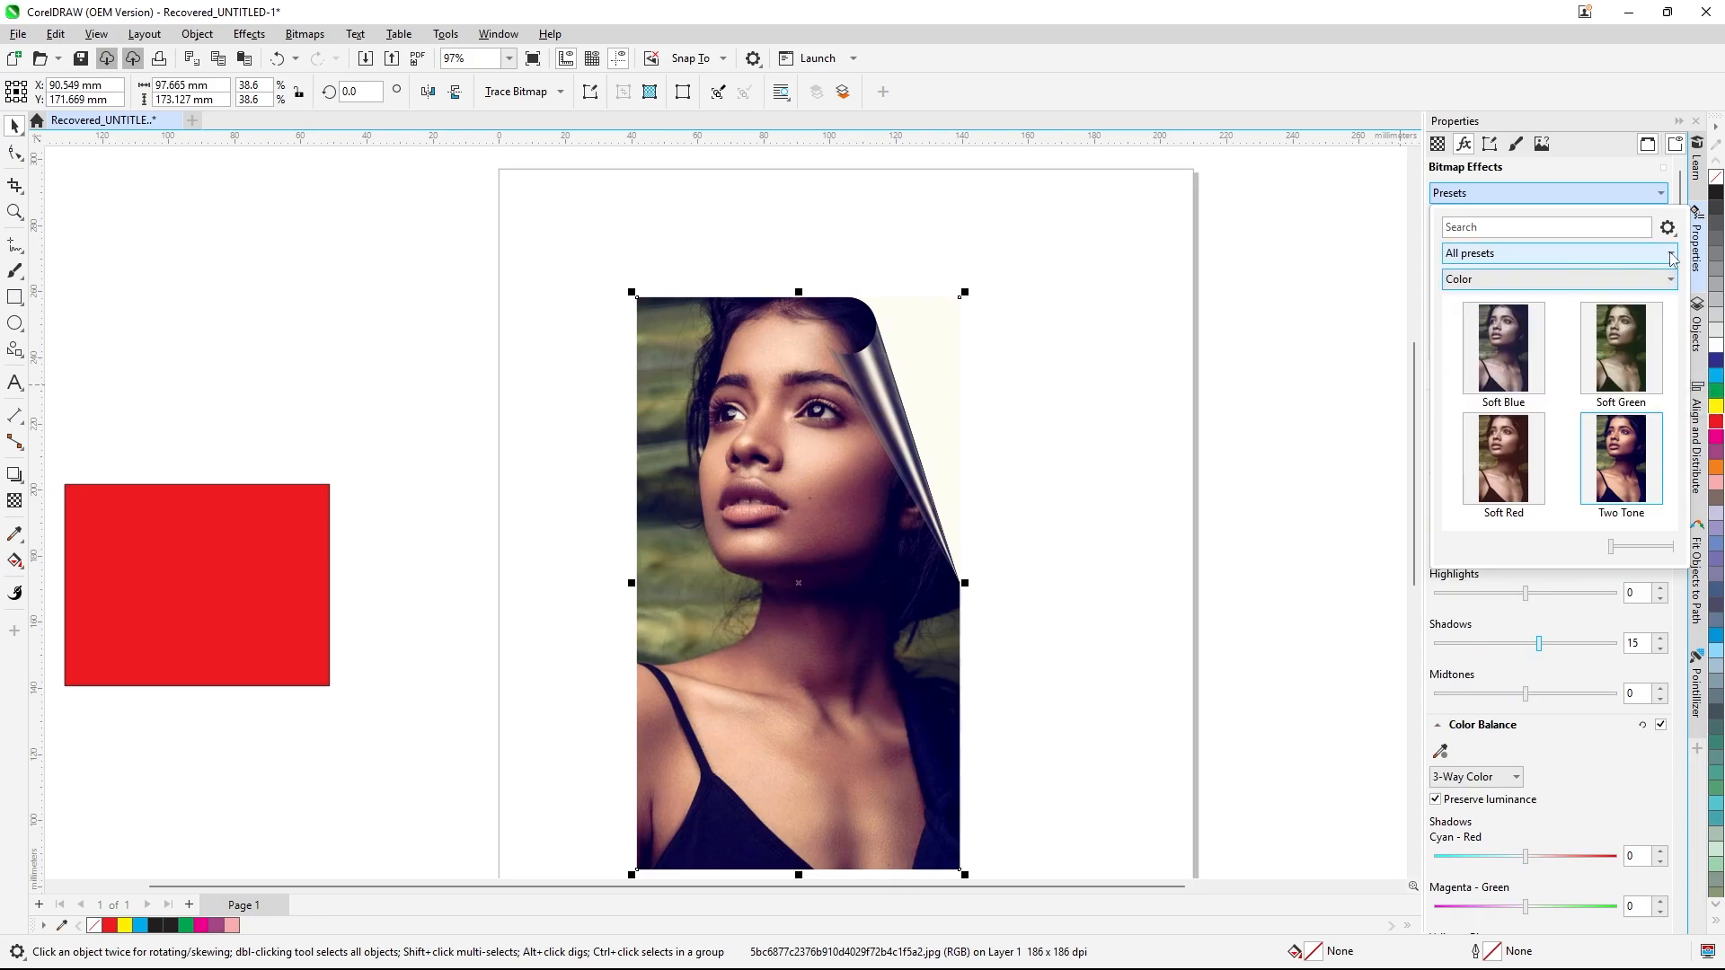
- Switch the portrait's Color Balance to the Master range and set its Cyan - Red balance to 15
{"action": "left_click", "coordinate": [1664, 194]}
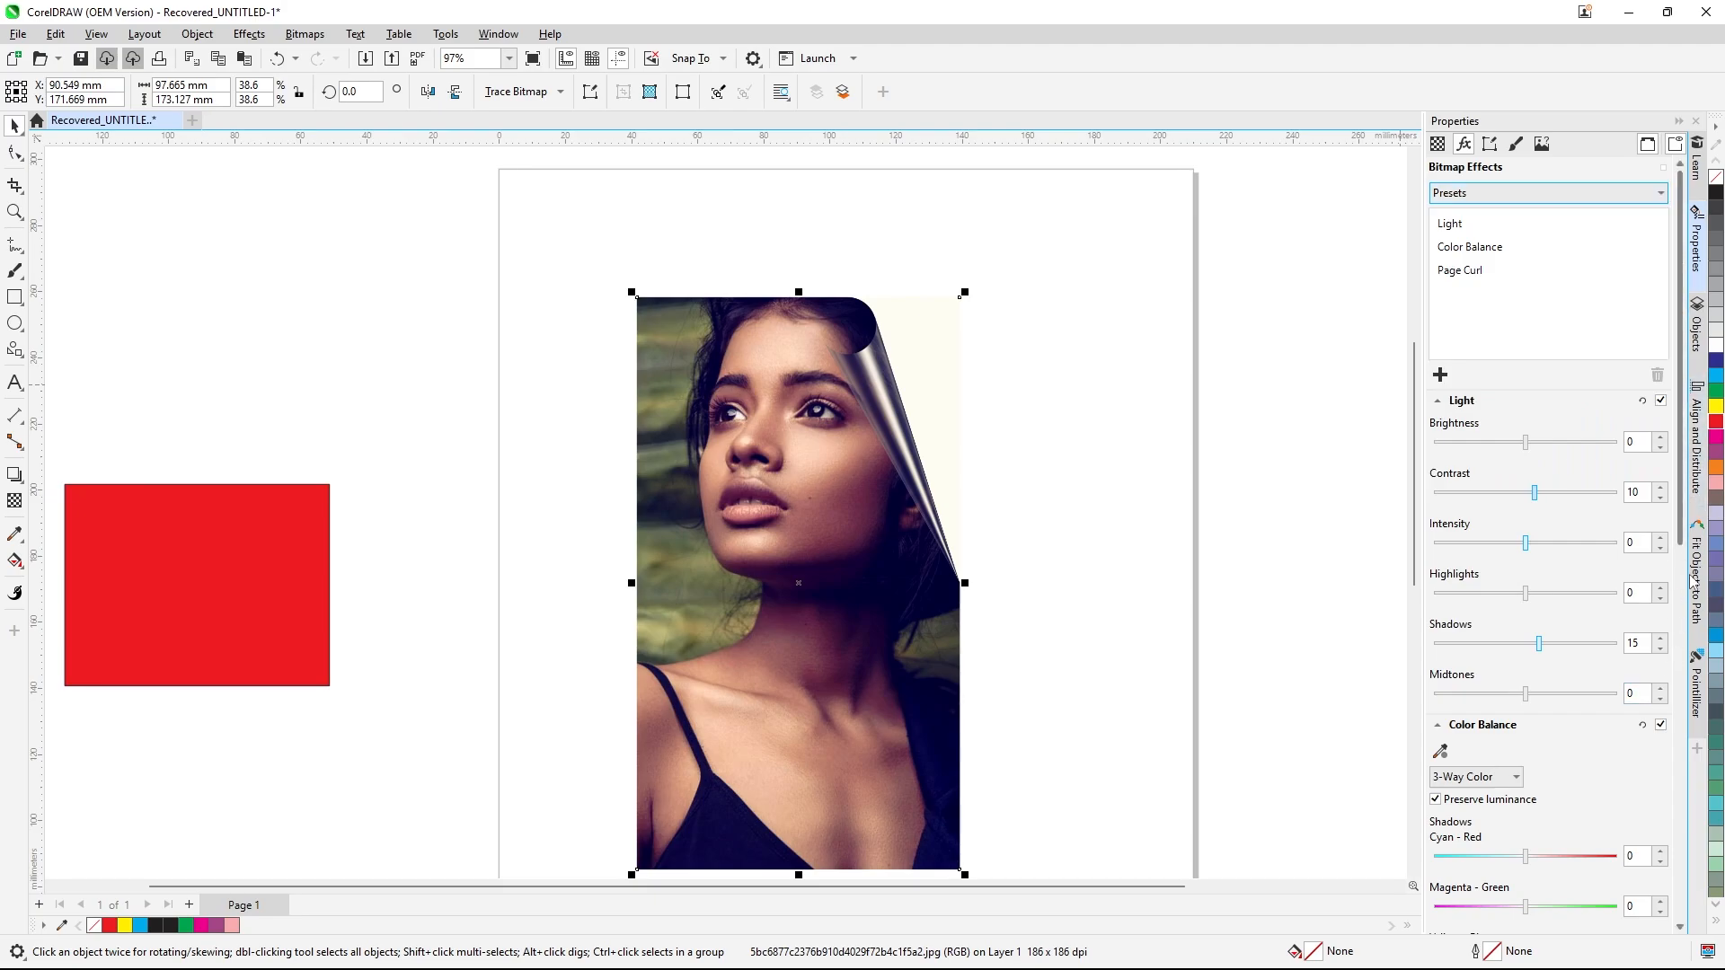
{"action": "left_click_drag", "start_coordinate": [1684, 536], "coordinate": [1685, 662]}
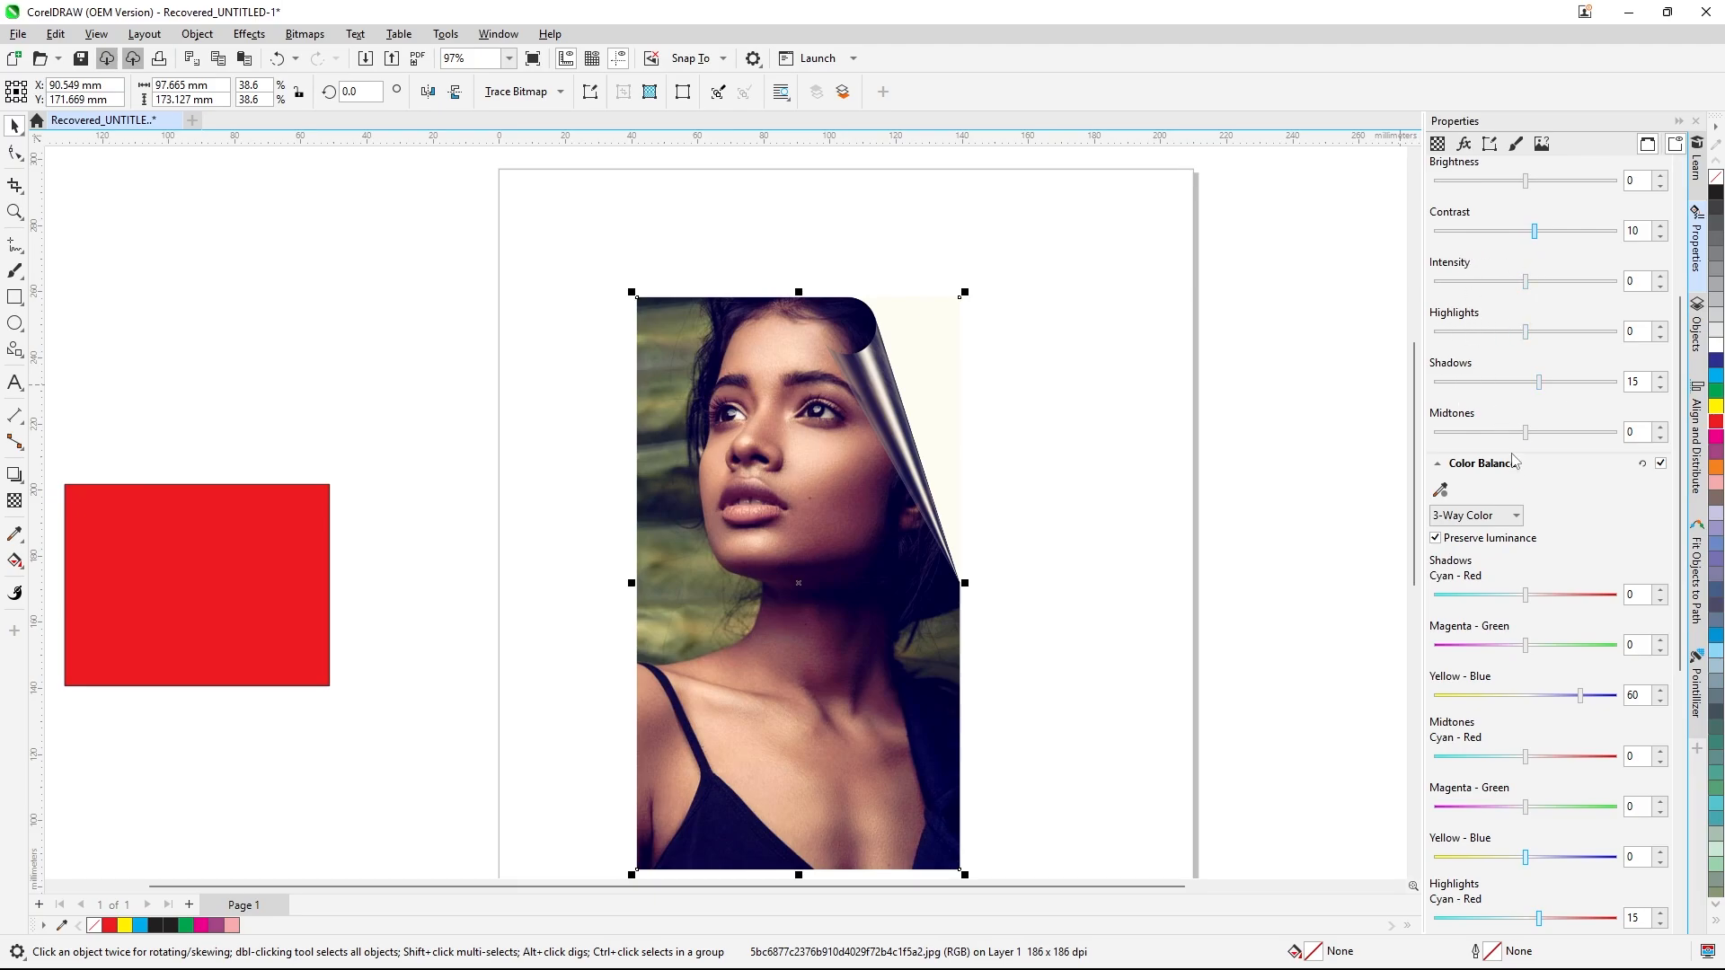
{"action": "left_click", "coordinate": [1516, 517]}
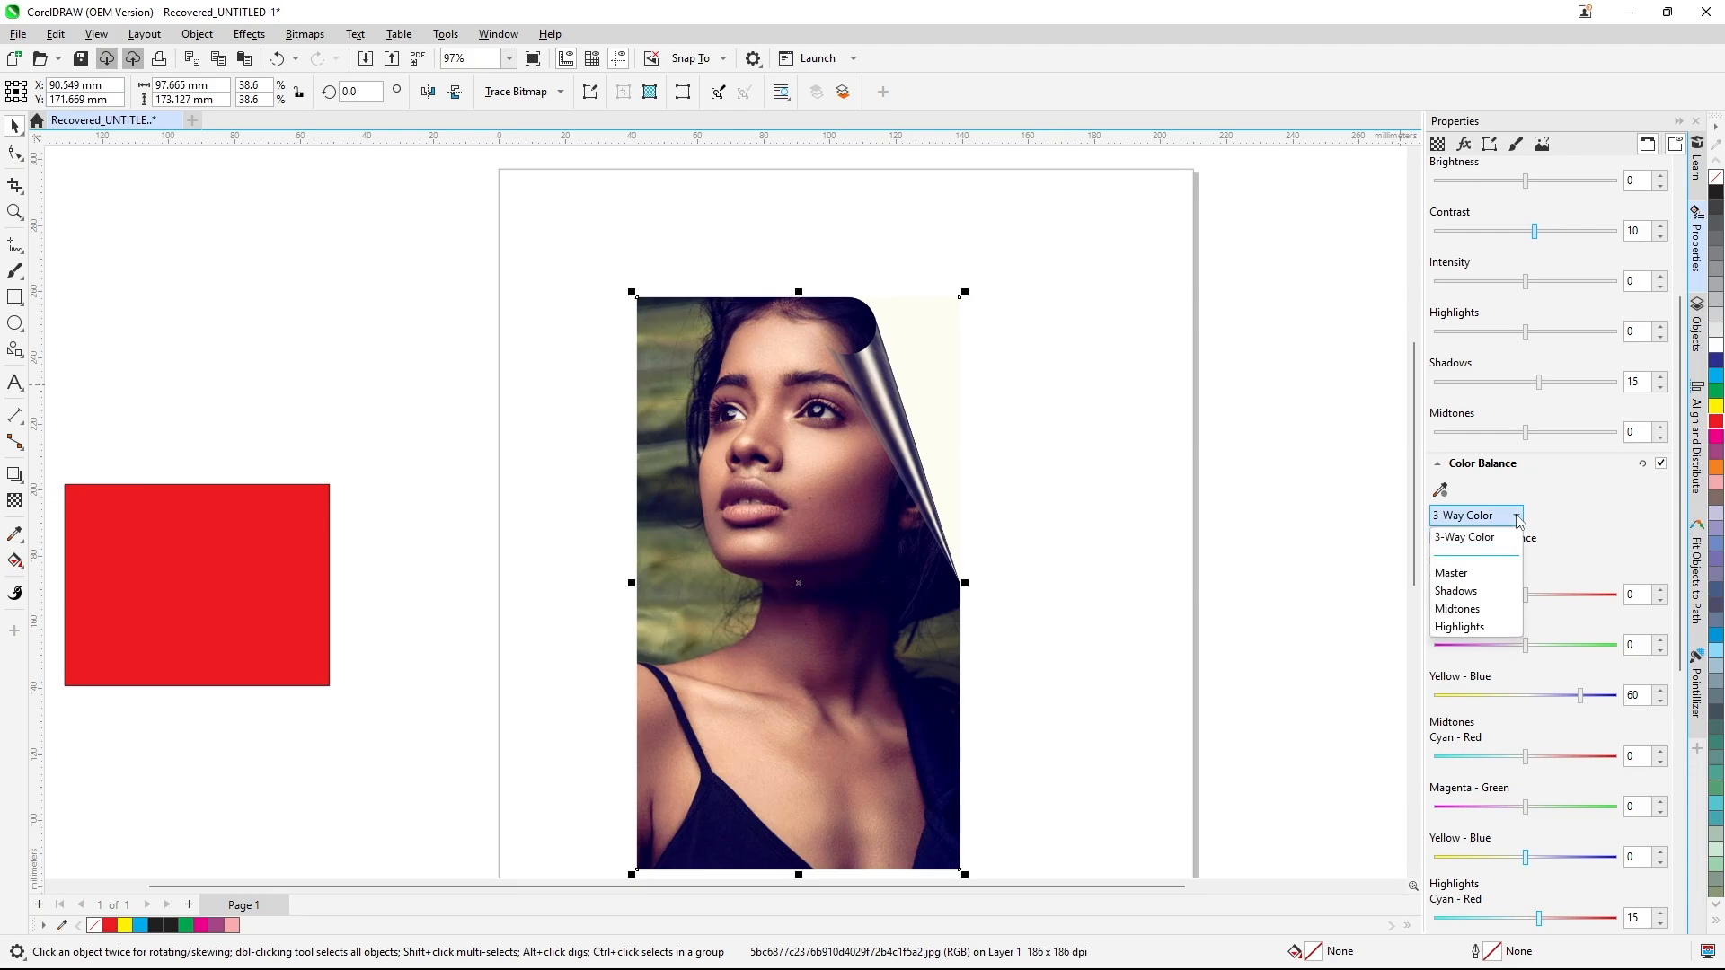
{"action": "left_click", "coordinate": [1482, 573]}
{"action": "left_click_drag", "start_coordinate": [1524, 582], "coordinate": [1541, 596]}
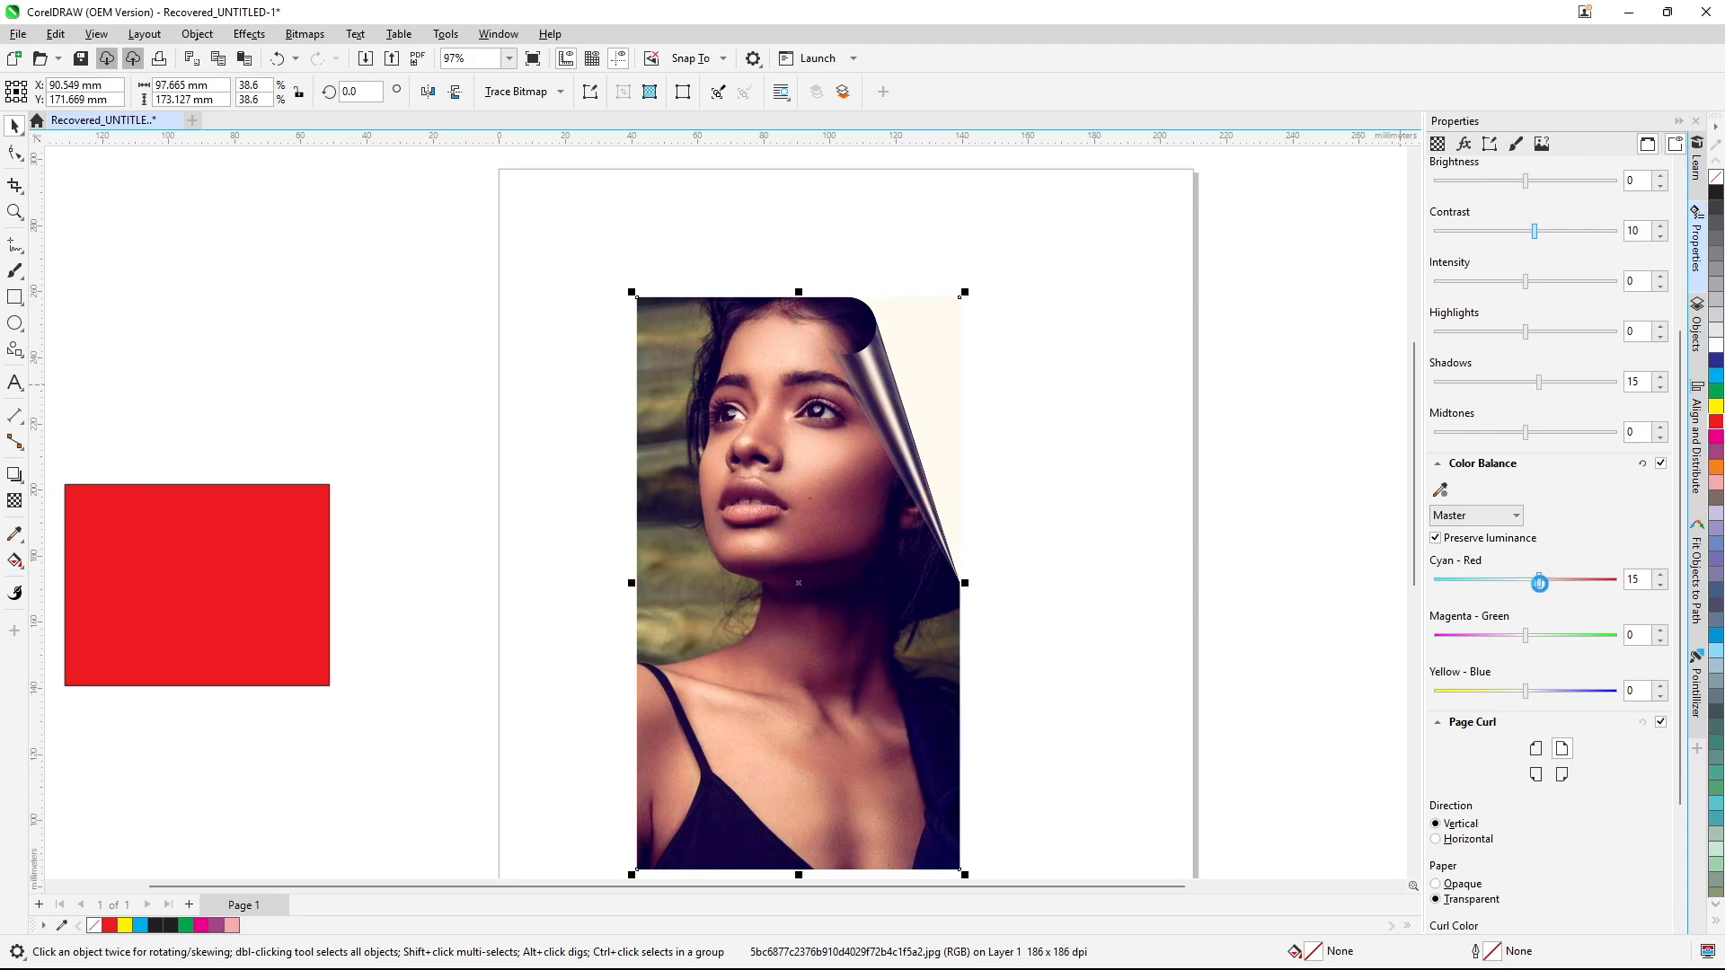
- Adjust the portrait's Shadows color balance to Cyan - Red 26, Magenta - Green 4 and Yellow - Blue 53
{"action": "left_click", "coordinate": [1517, 515]}
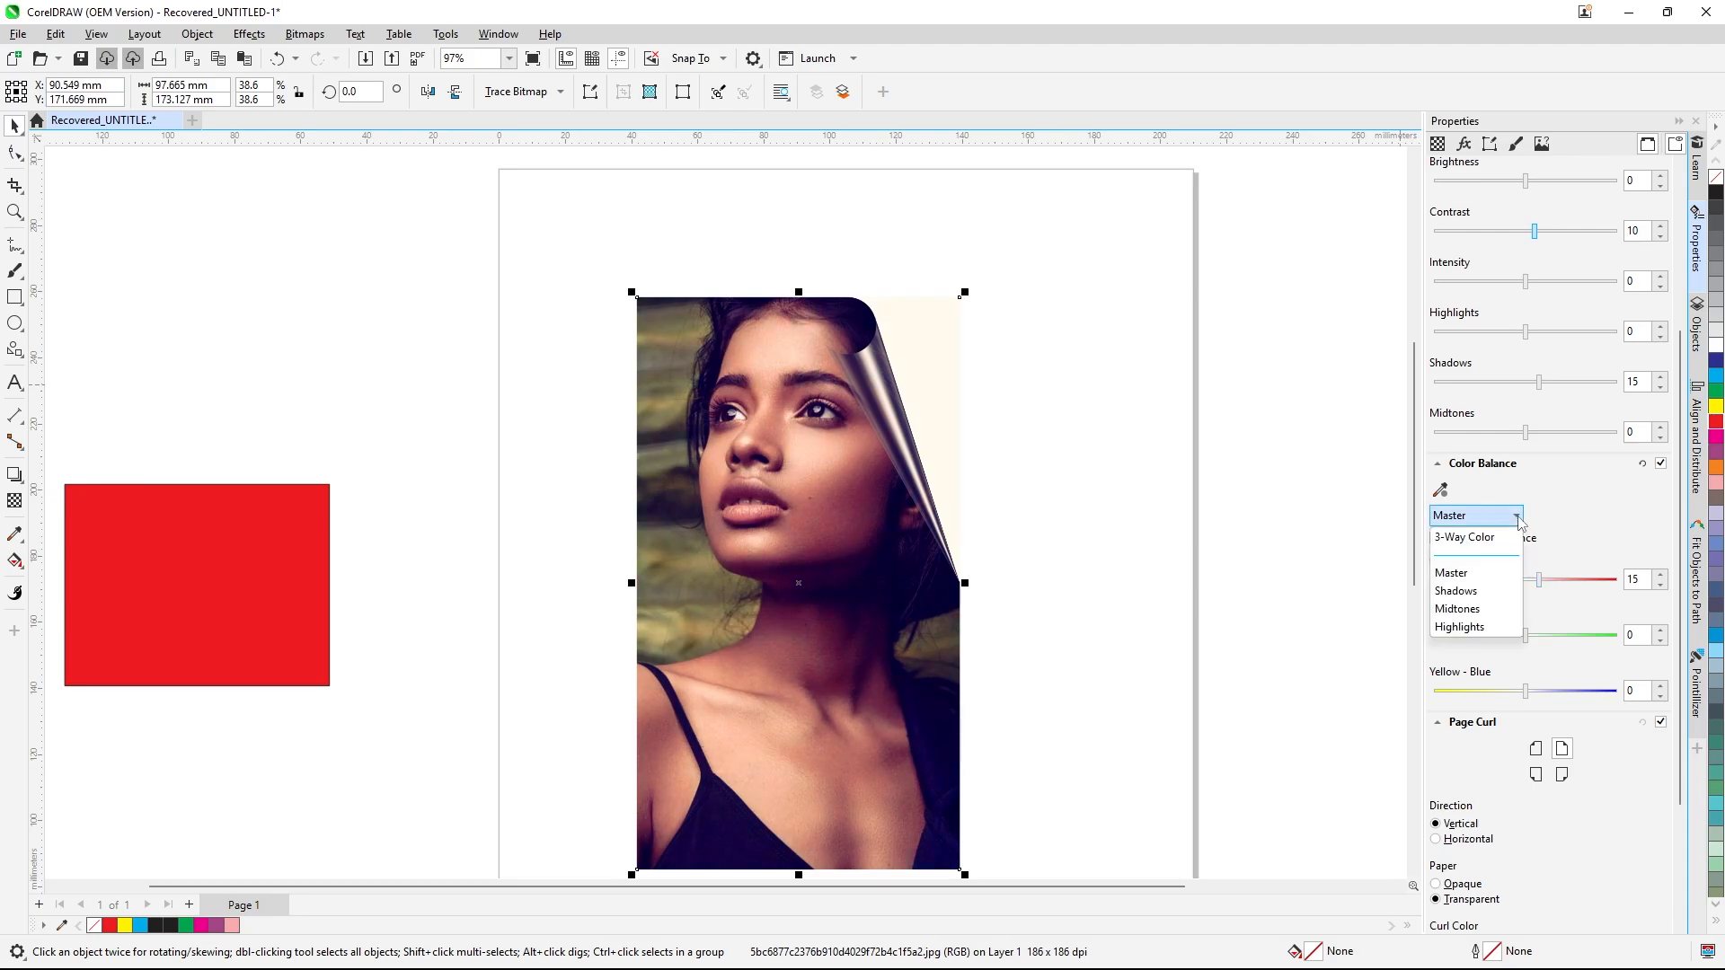
{"action": "left_click", "coordinate": [1491, 591]}
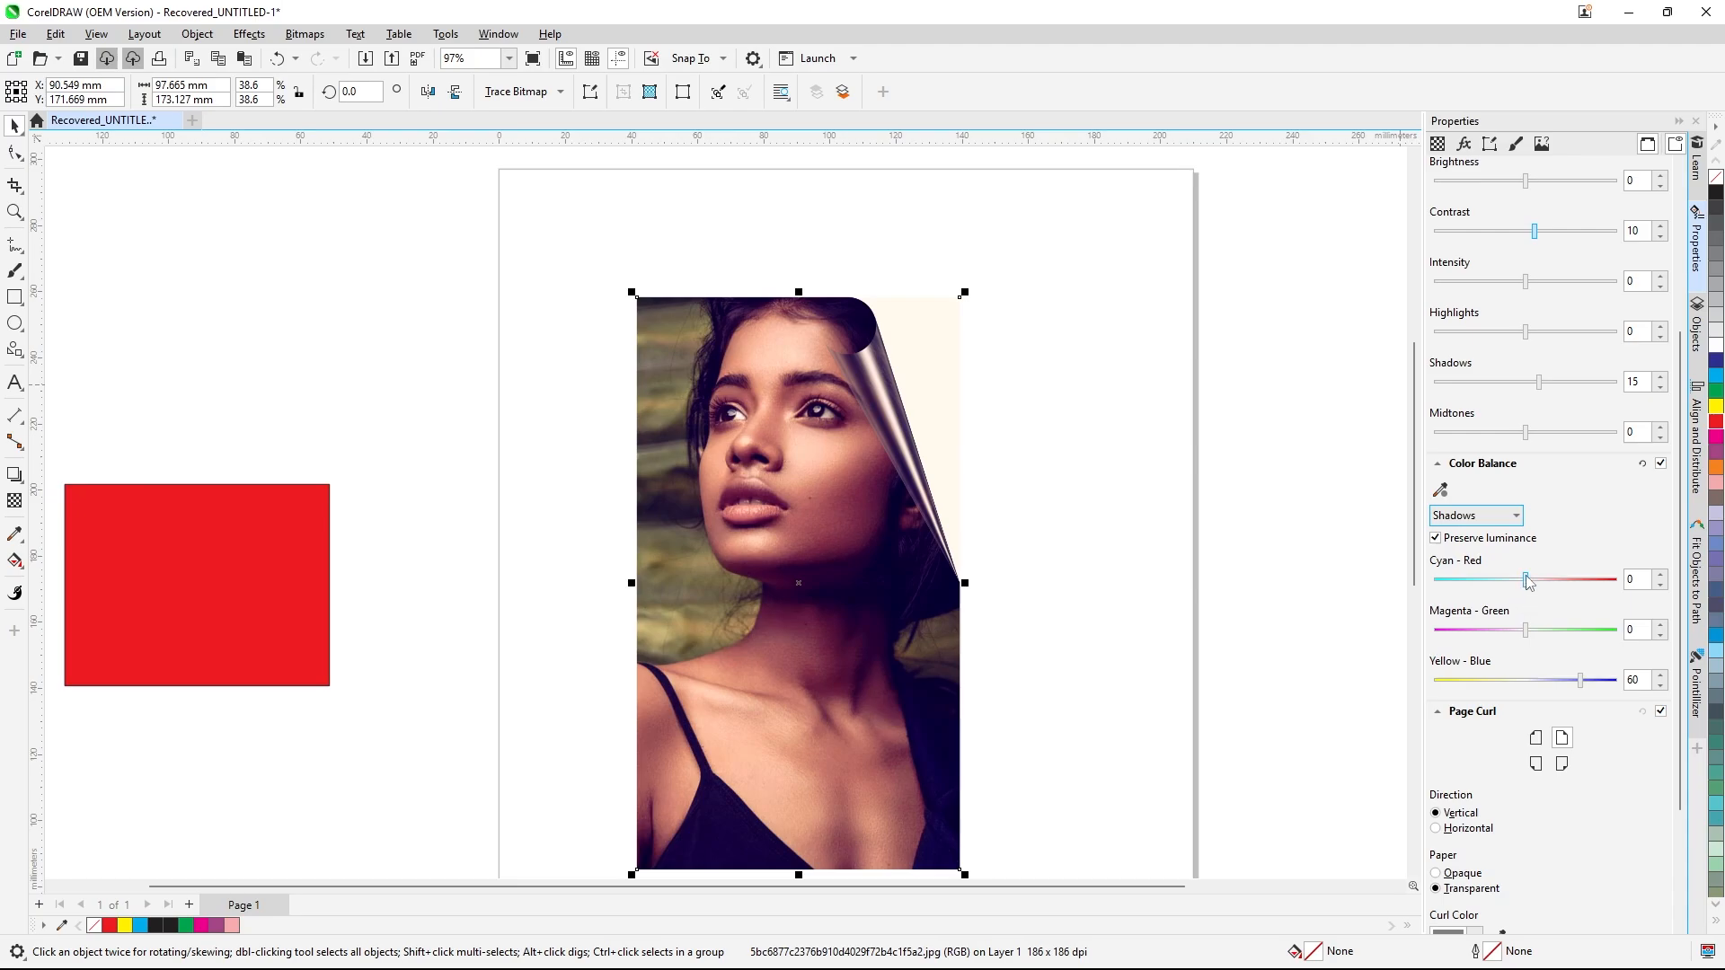
{"action": "left_click_drag", "start_coordinate": [1527, 582], "coordinate": [1553, 593]}
{"action": "mouse_move", "coordinate": [1581, 685]}
{"action": "left_mouse_down"}
{"action": "mouse_move", "coordinate": [1555, 684]}
{"action": "mouse_move", "coordinate": [1576, 685]}
{"action": "left_mouse_up"}
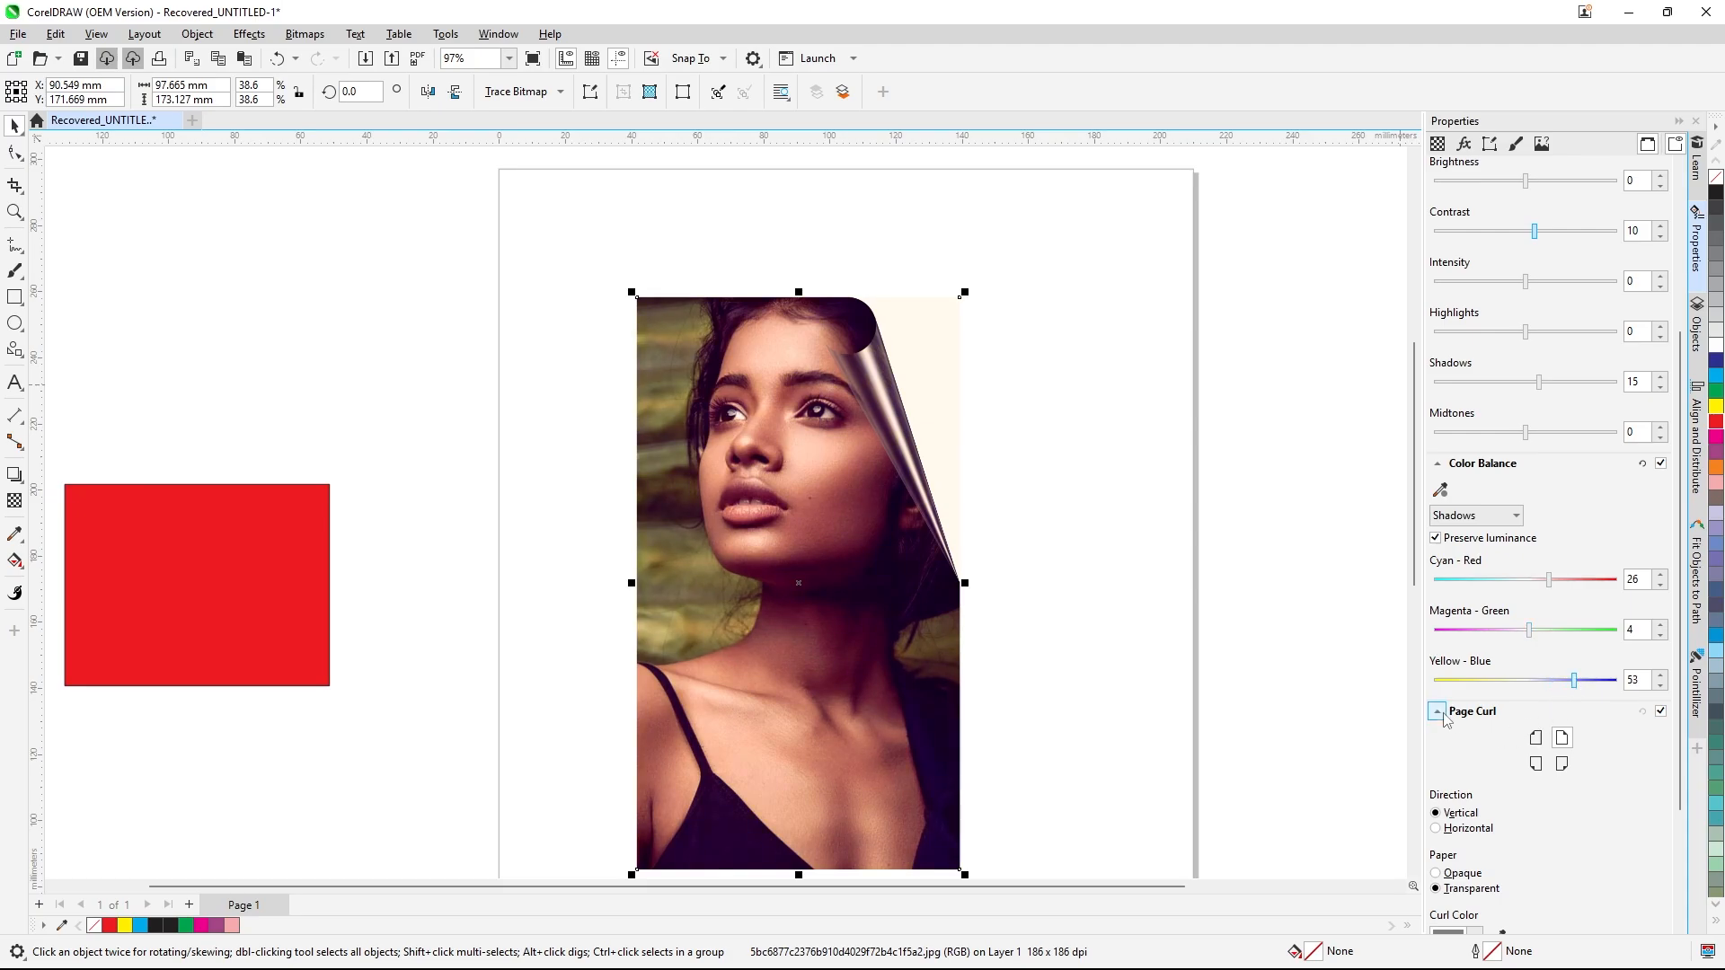
- Try the Page Curl on the photo's other corners, return it to the upper-right corner, and toggle the effect off and on
{"action": "left_click", "coordinate": [1537, 742]}
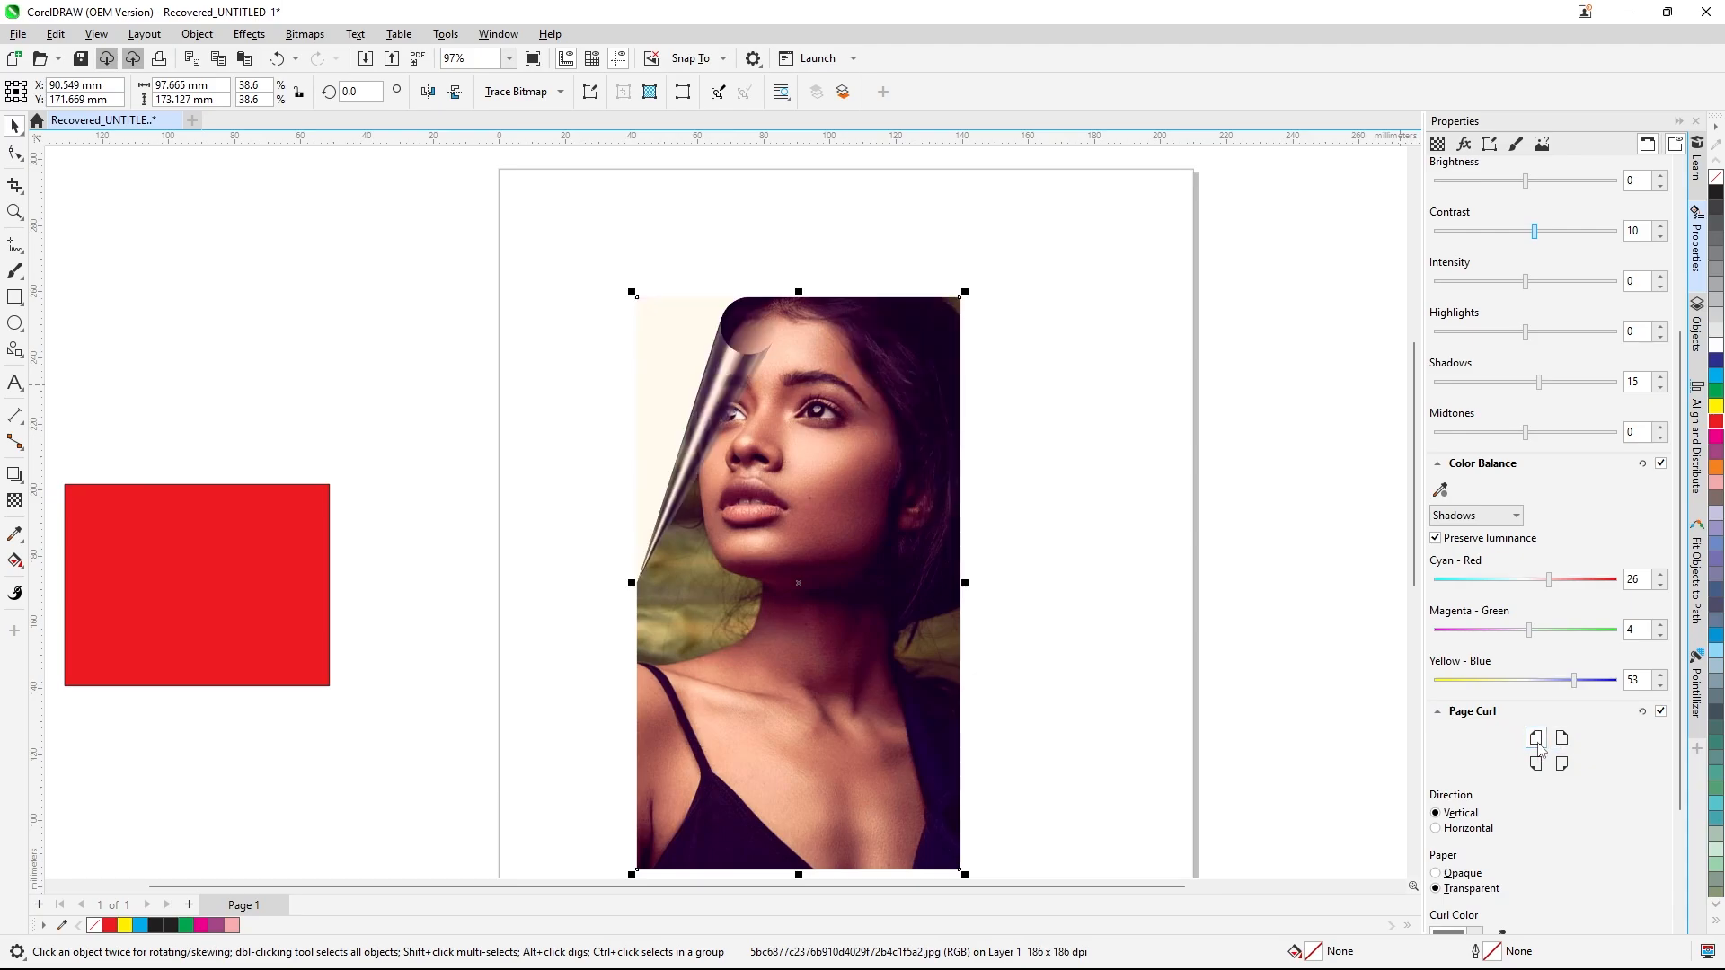
{"action": "left_click", "coordinate": [1536, 766]}
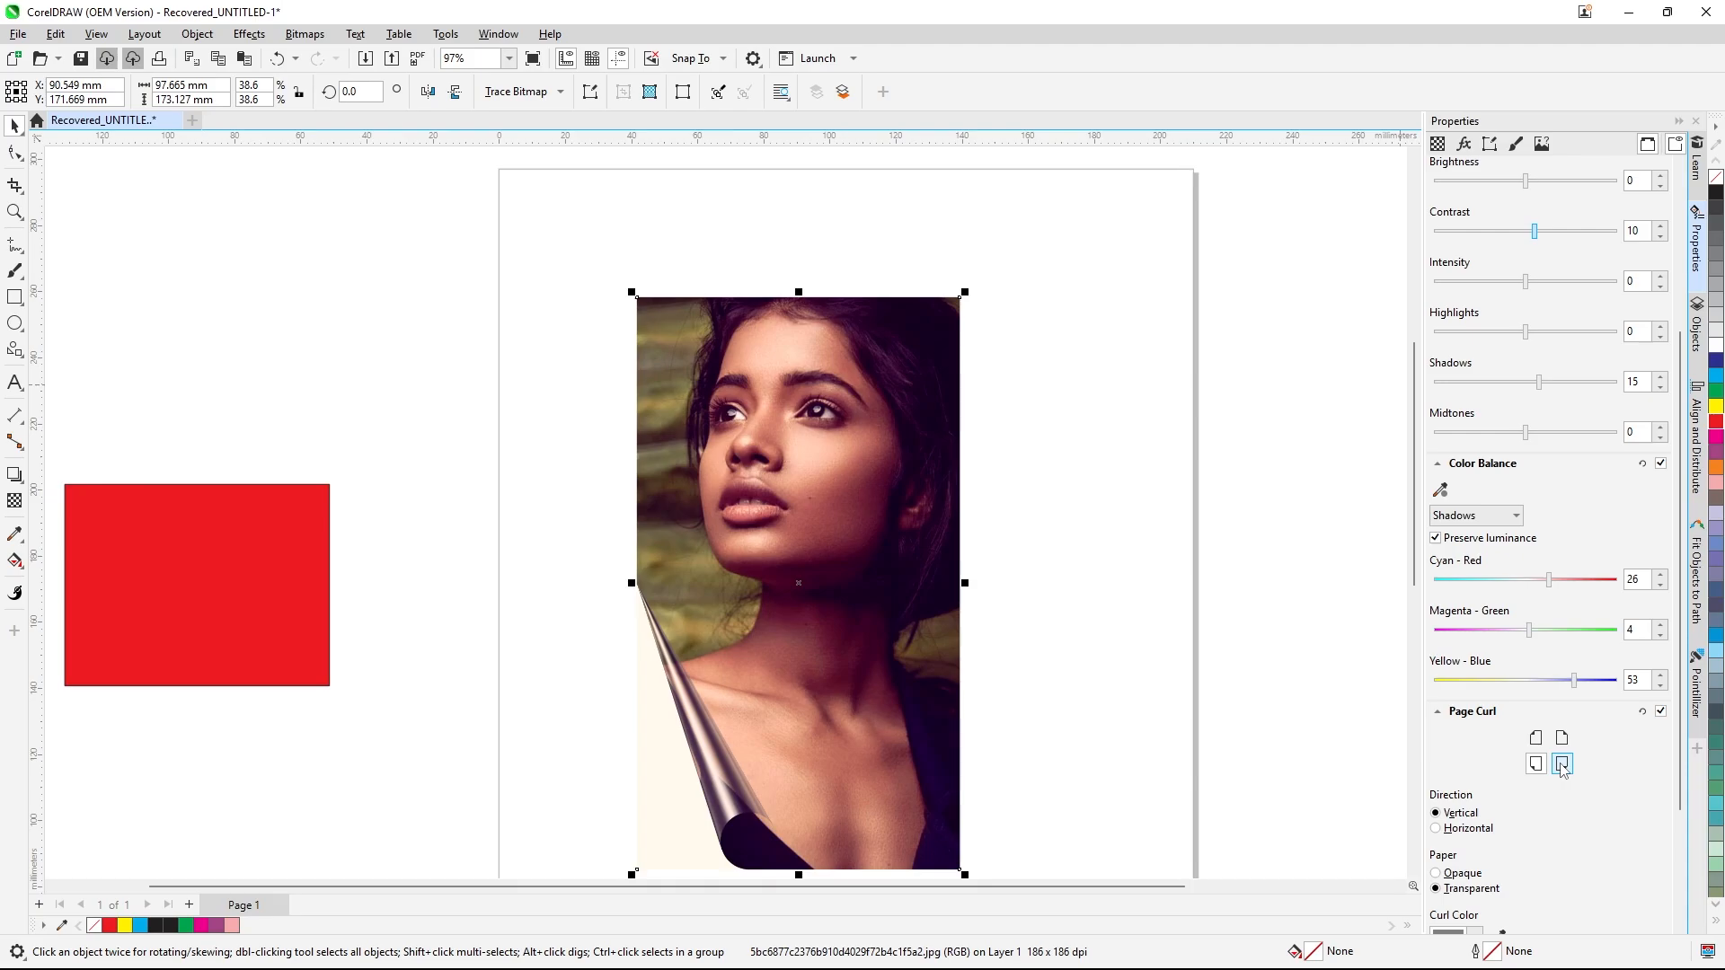
{"action": "left_click", "coordinate": [1562, 765]}
{"action": "left_click", "coordinate": [1563, 737]}
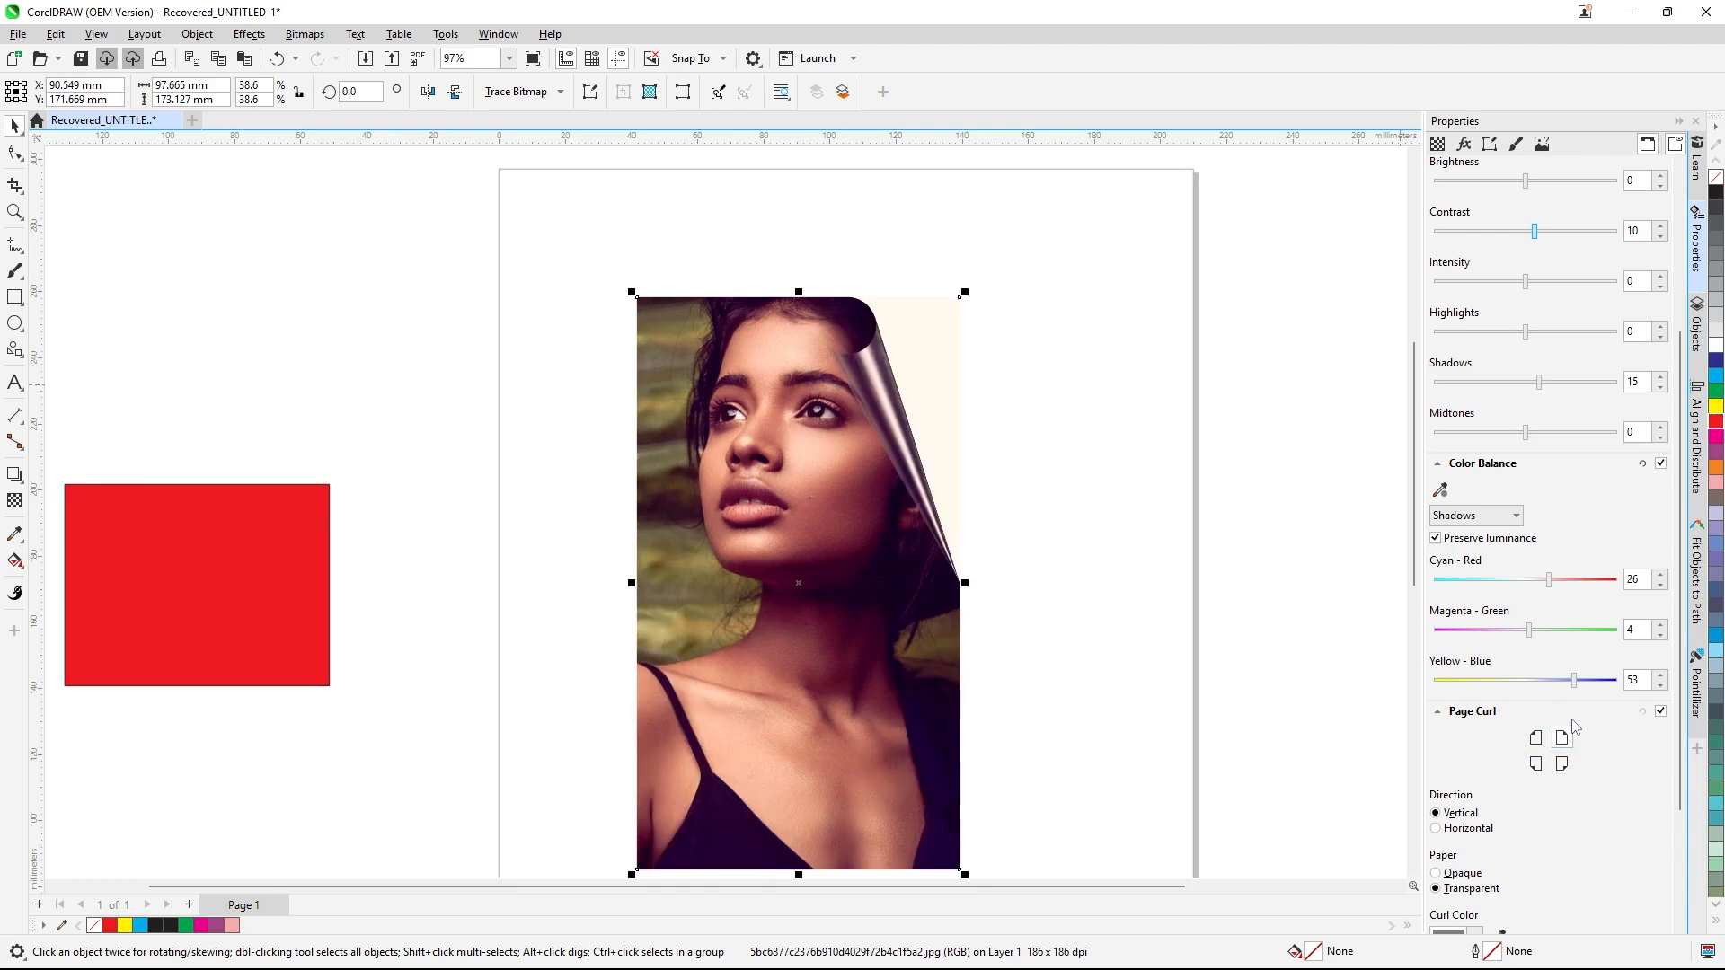
{"action": "left_click", "coordinate": [1661, 711]}
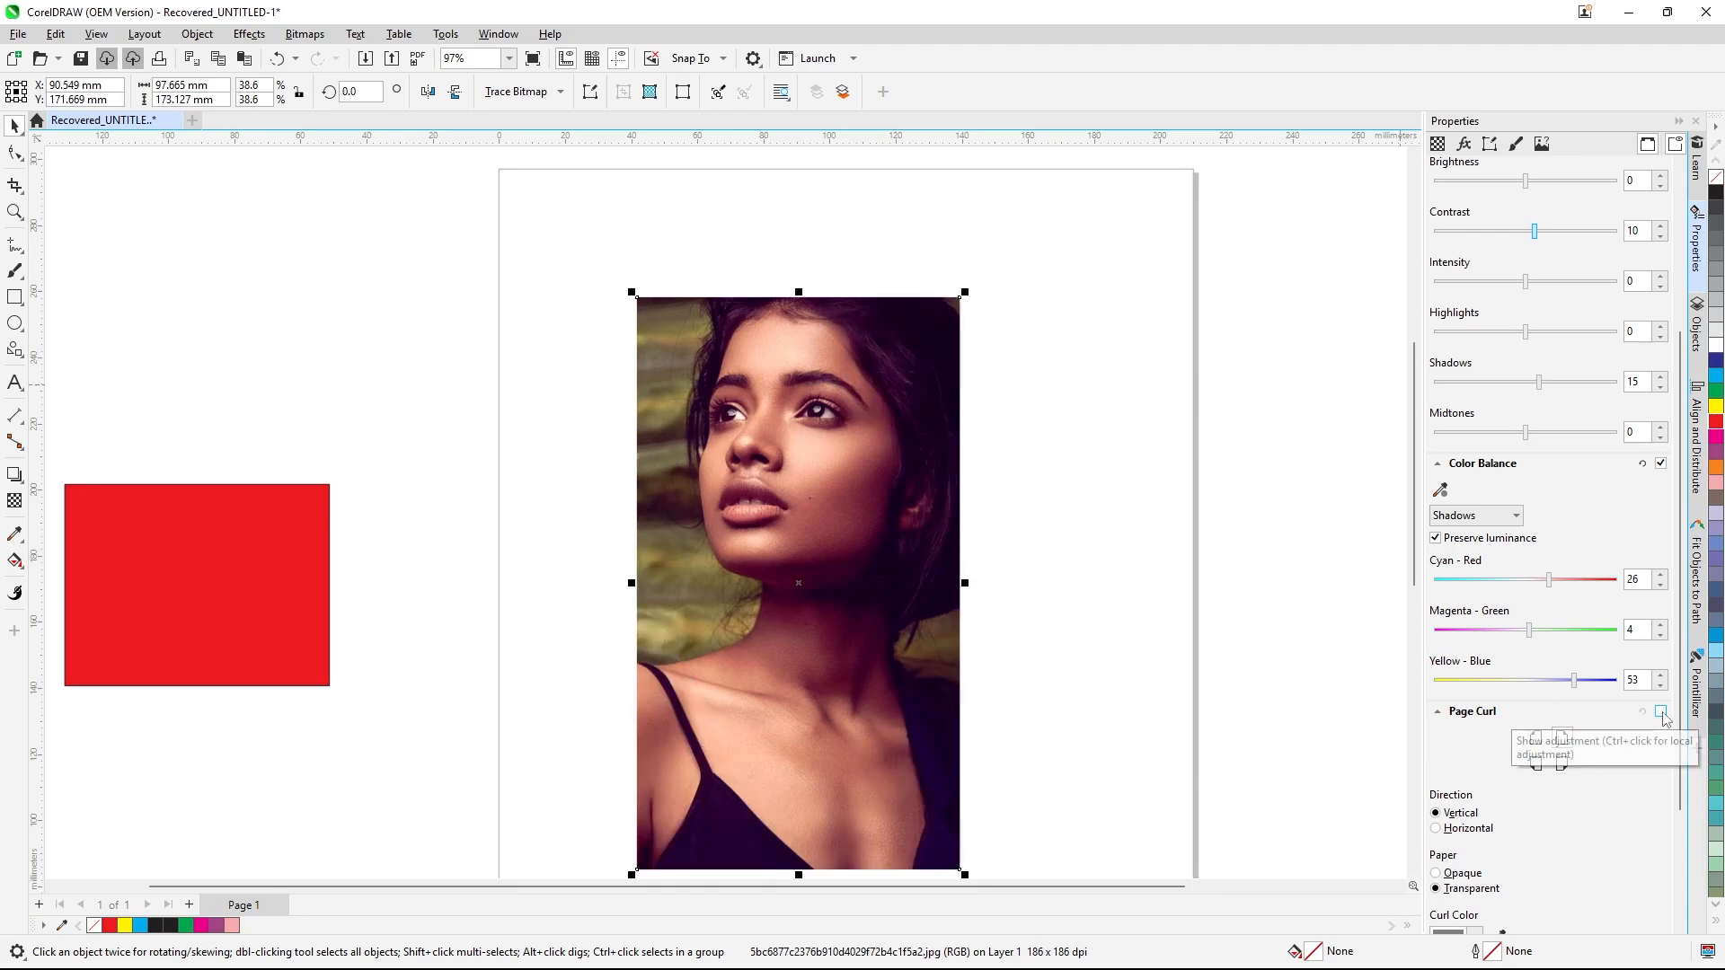
{"action": "left_click", "coordinate": [1660, 711]}
- Change the Page Curl direction to Horizontal and compare Opaque paper with Transparent, keeping Transparent
{"action": "scroll", "coordinate": [1571, 808], "scroll_direction": "down", "scroll_amount": 4}
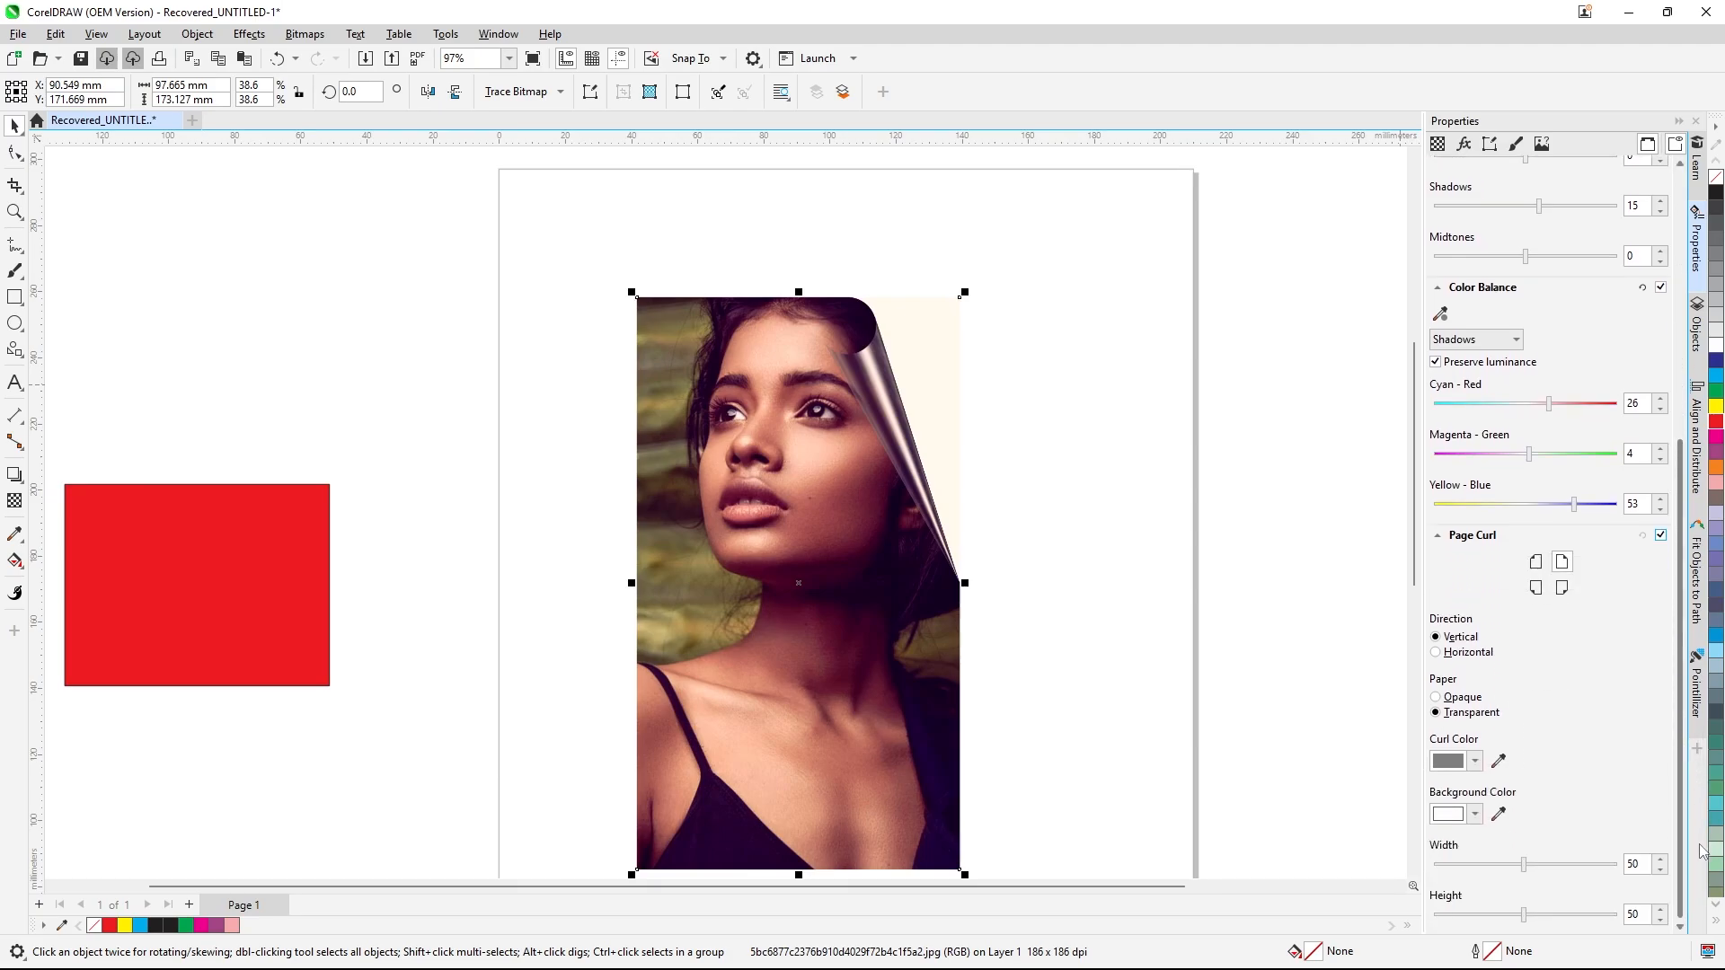
{"action": "left_click", "coordinate": [1436, 653]}
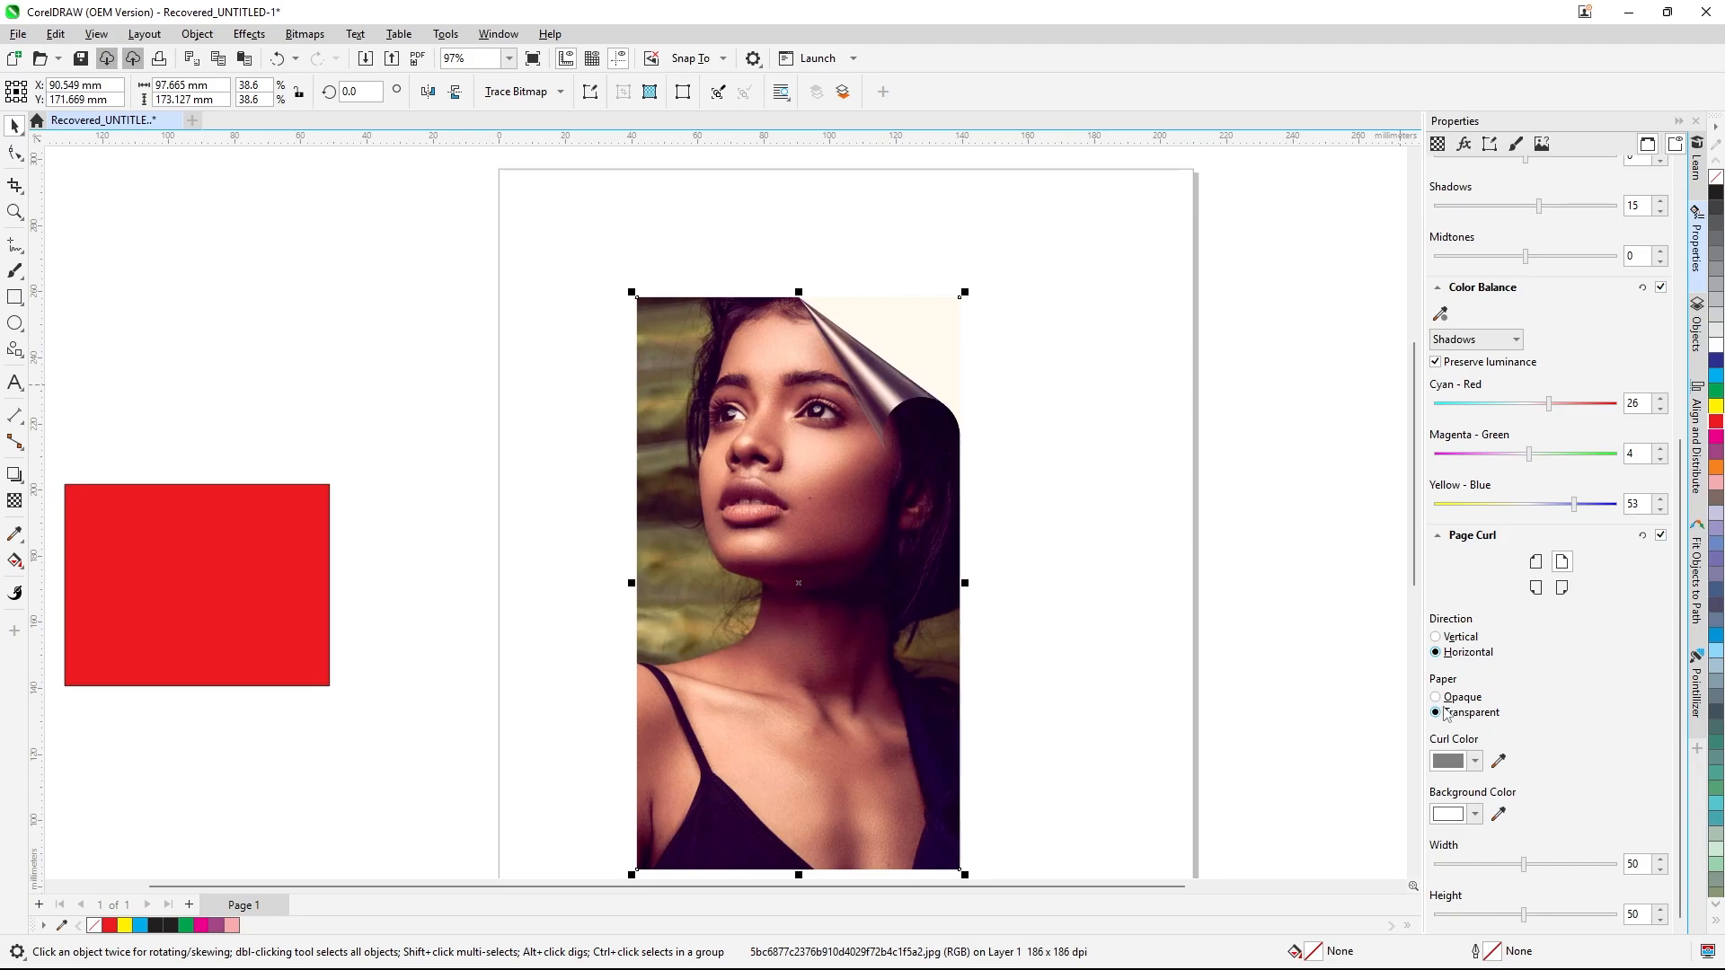
{"action": "left_click", "coordinate": [1436, 698]}
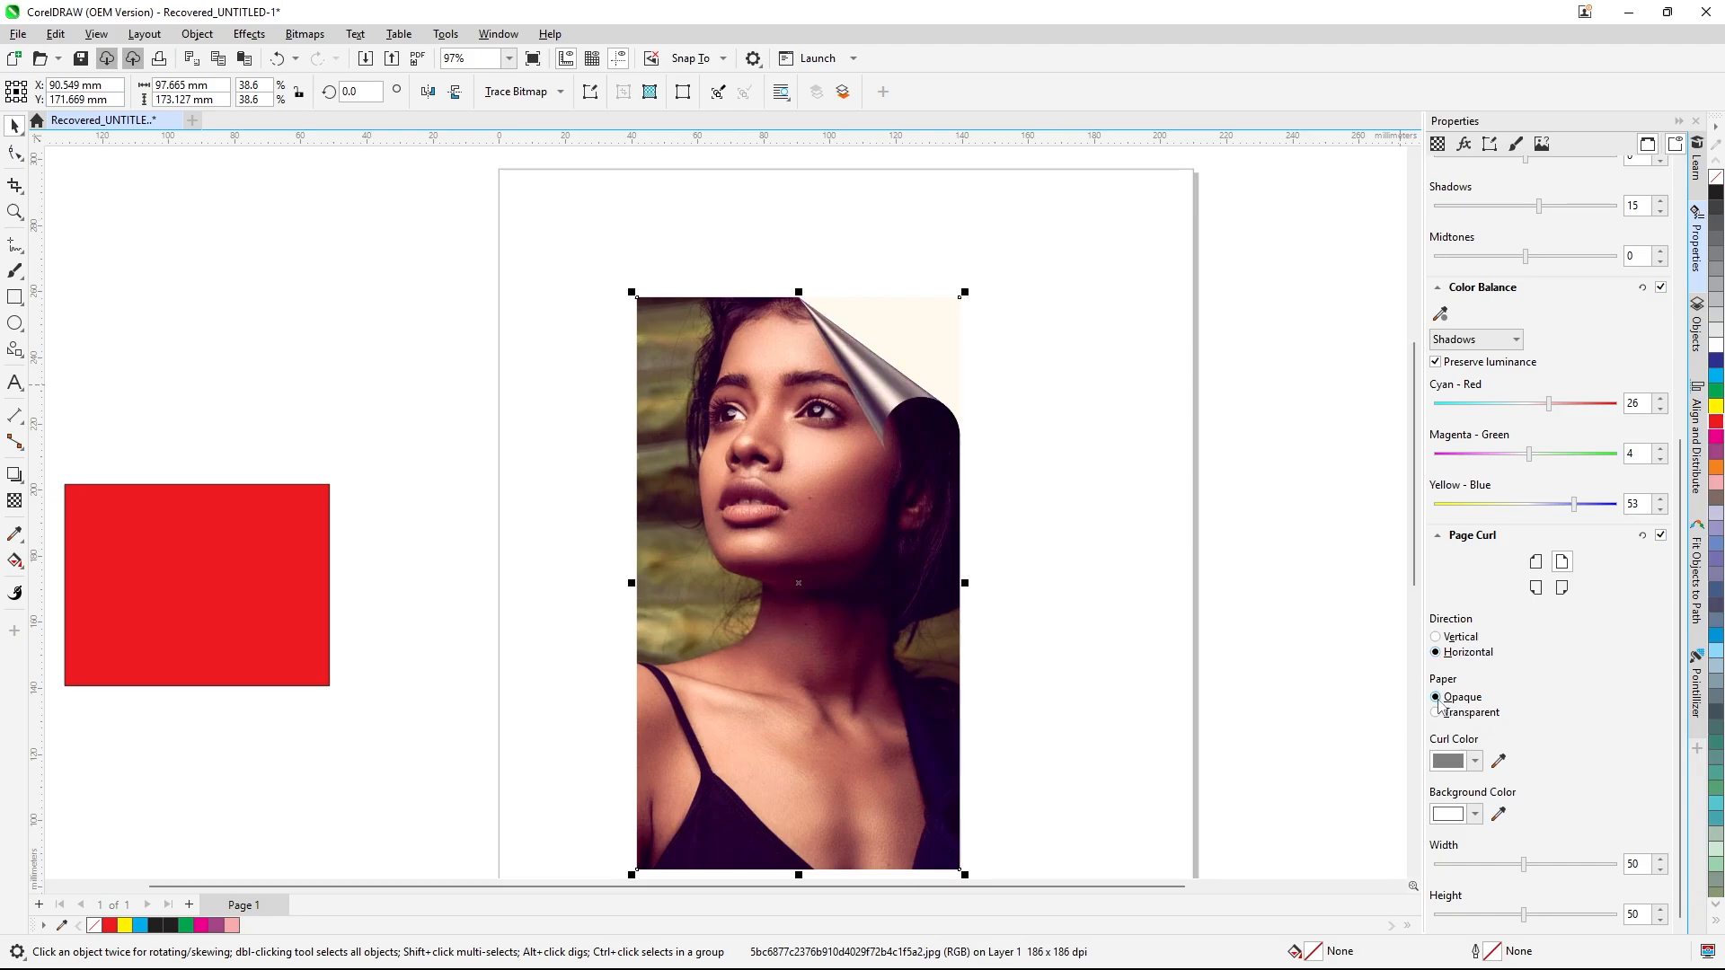
{"action": "left_click", "coordinate": [1436, 712]}
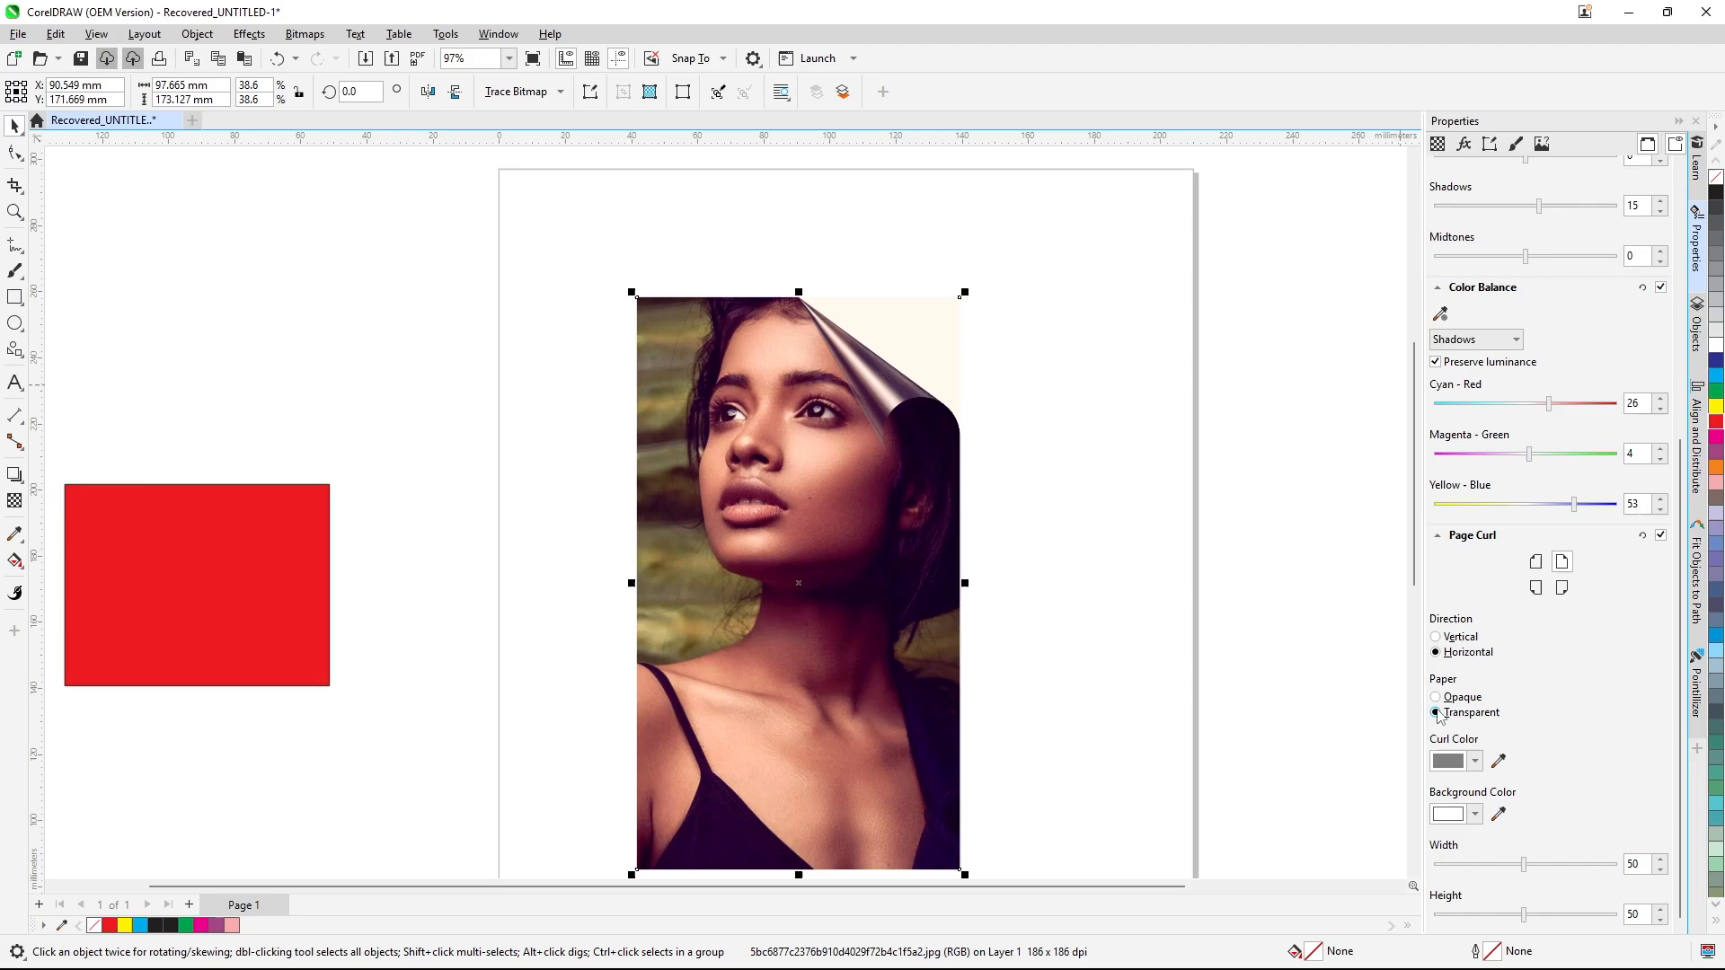
- Sample a light peach tone from the photo for the curl color and a dark tone for the background color
{"action": "left_click", "coordinate": [1497, 761]}
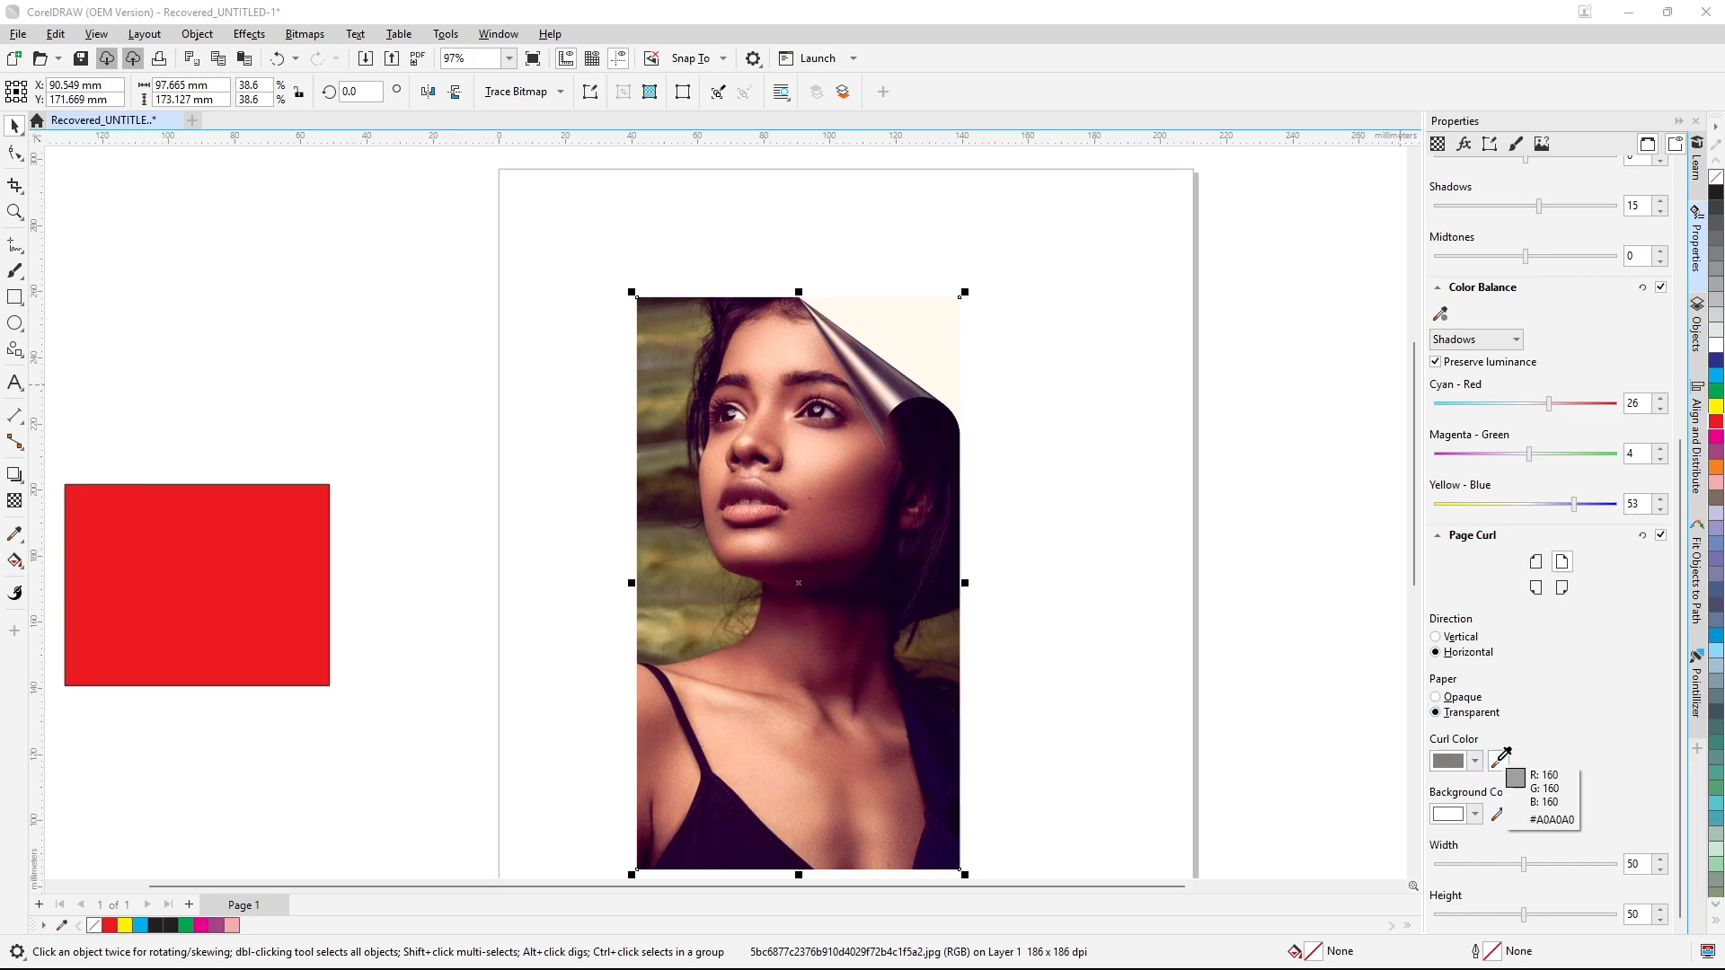
{"action": "left_click", "coordinate": [775, 343]}
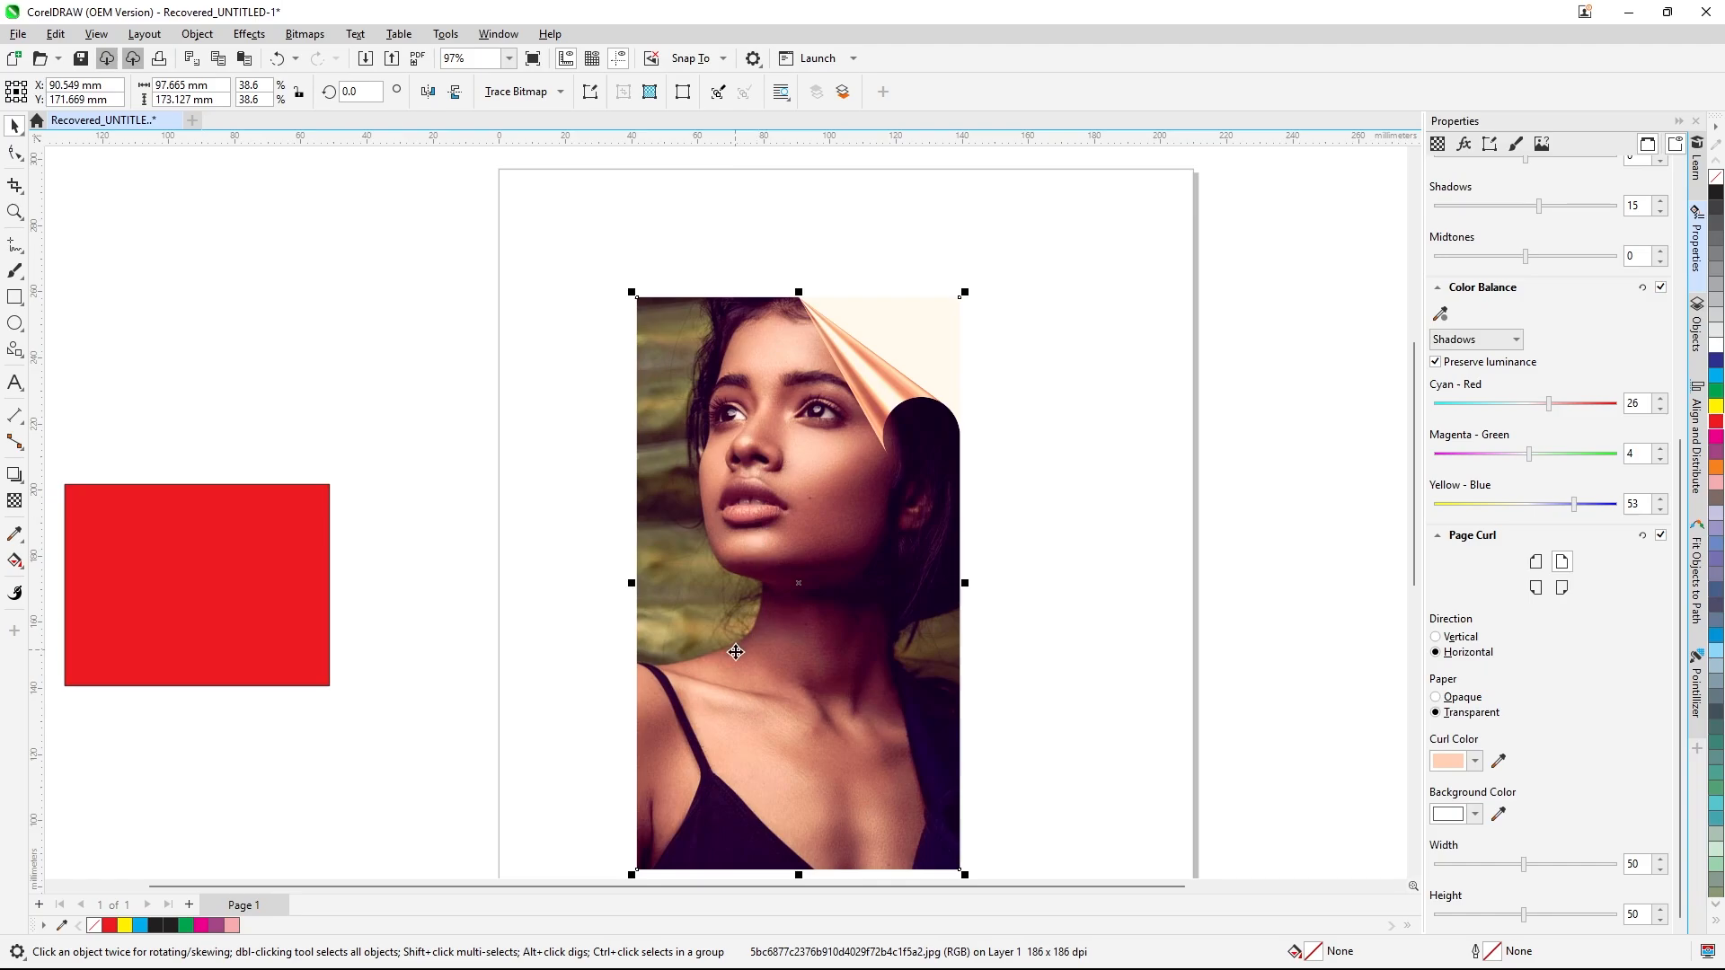
{"action": "left_click", "coordinate": [1497, 813]}
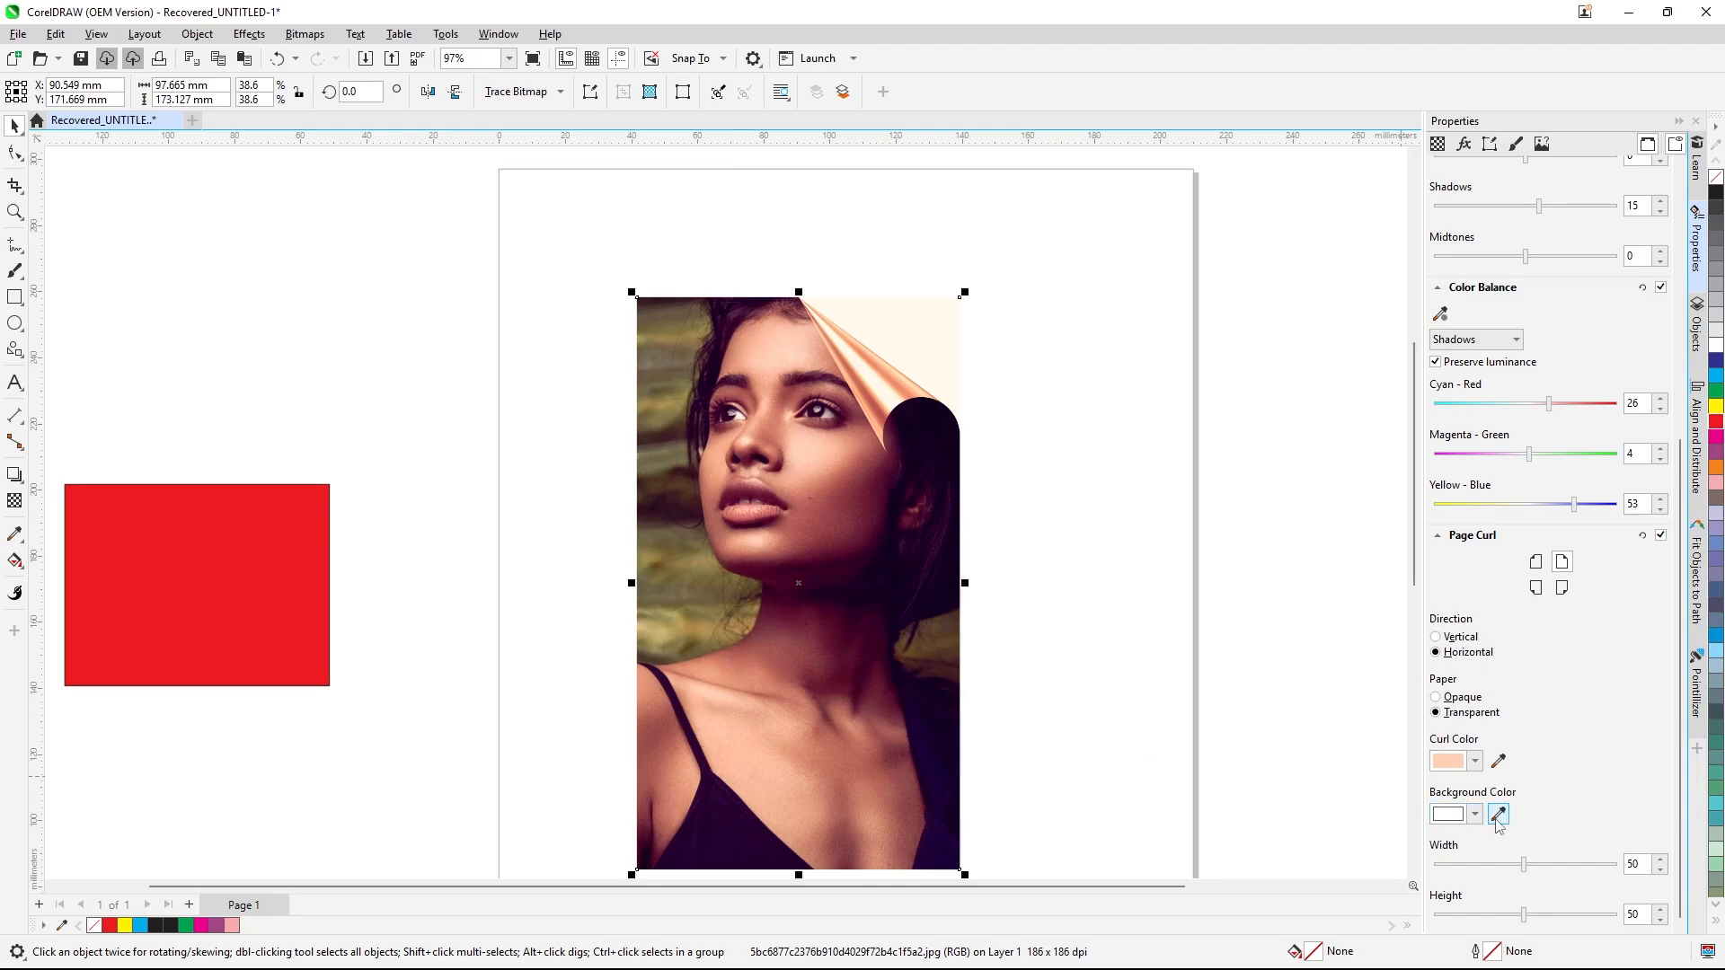
{"action": "left_click", "coordinate": [918, 421]}
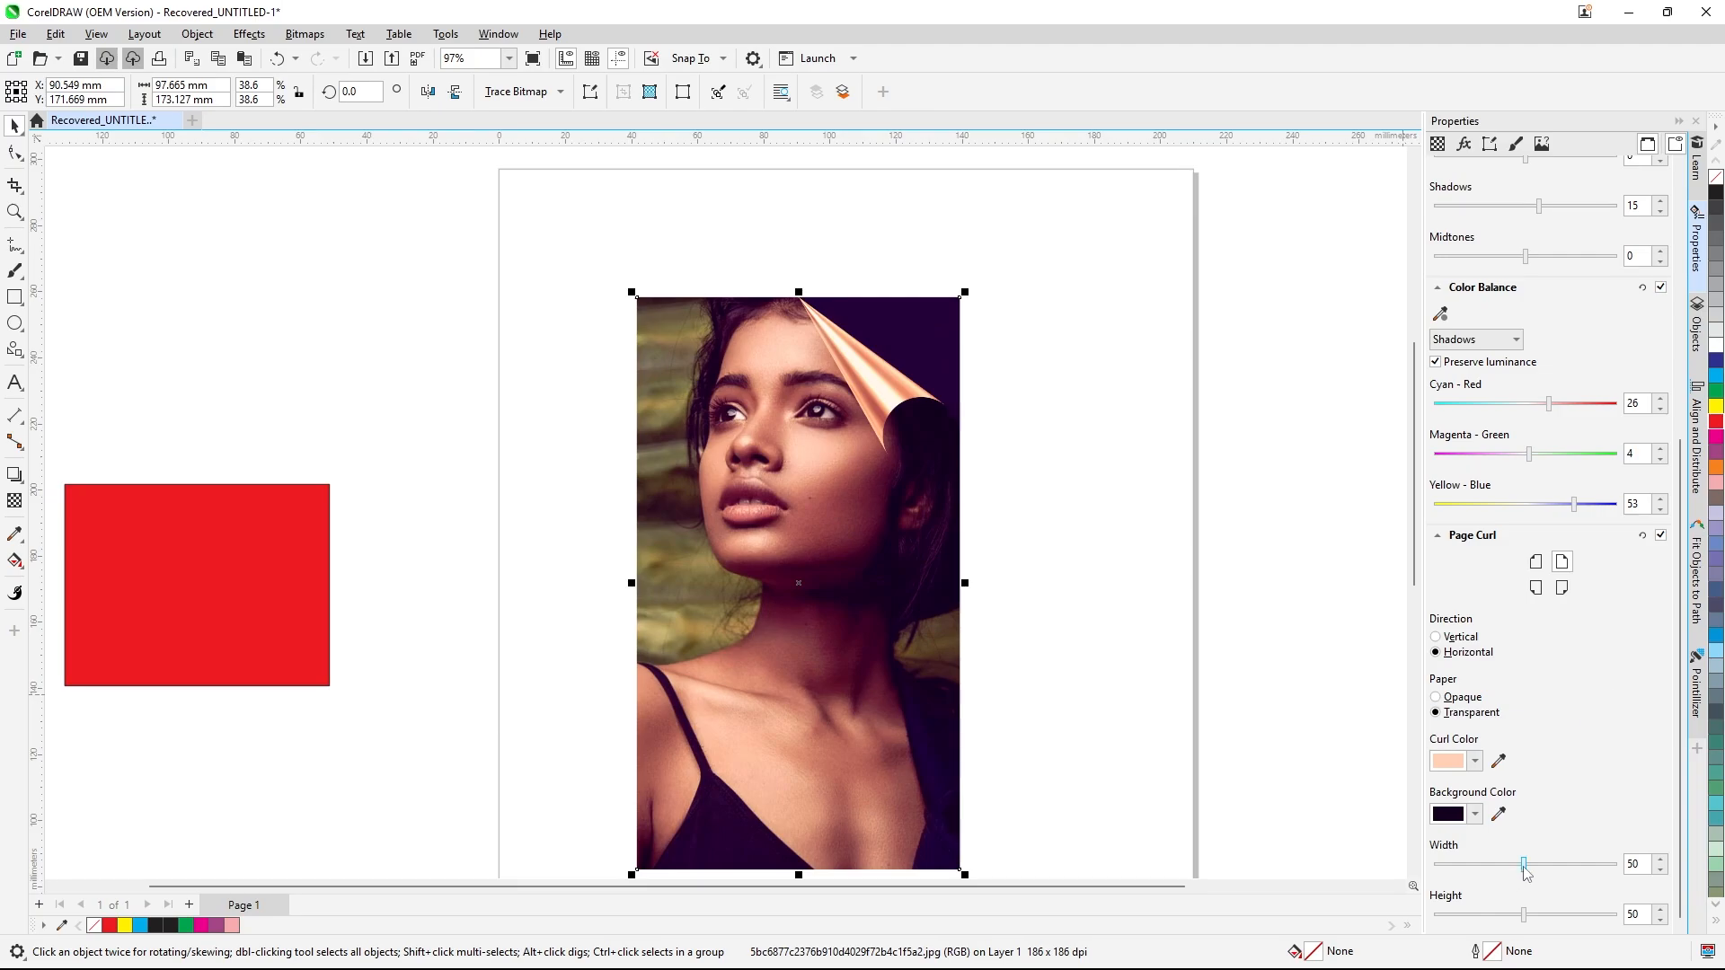
- Set the Page Curl width to 23 and height to 52, and deselect the portrait
{"action": "left_click_drag", "start_coordinate": [1524, 866], "coordinate": [1528, 909]}
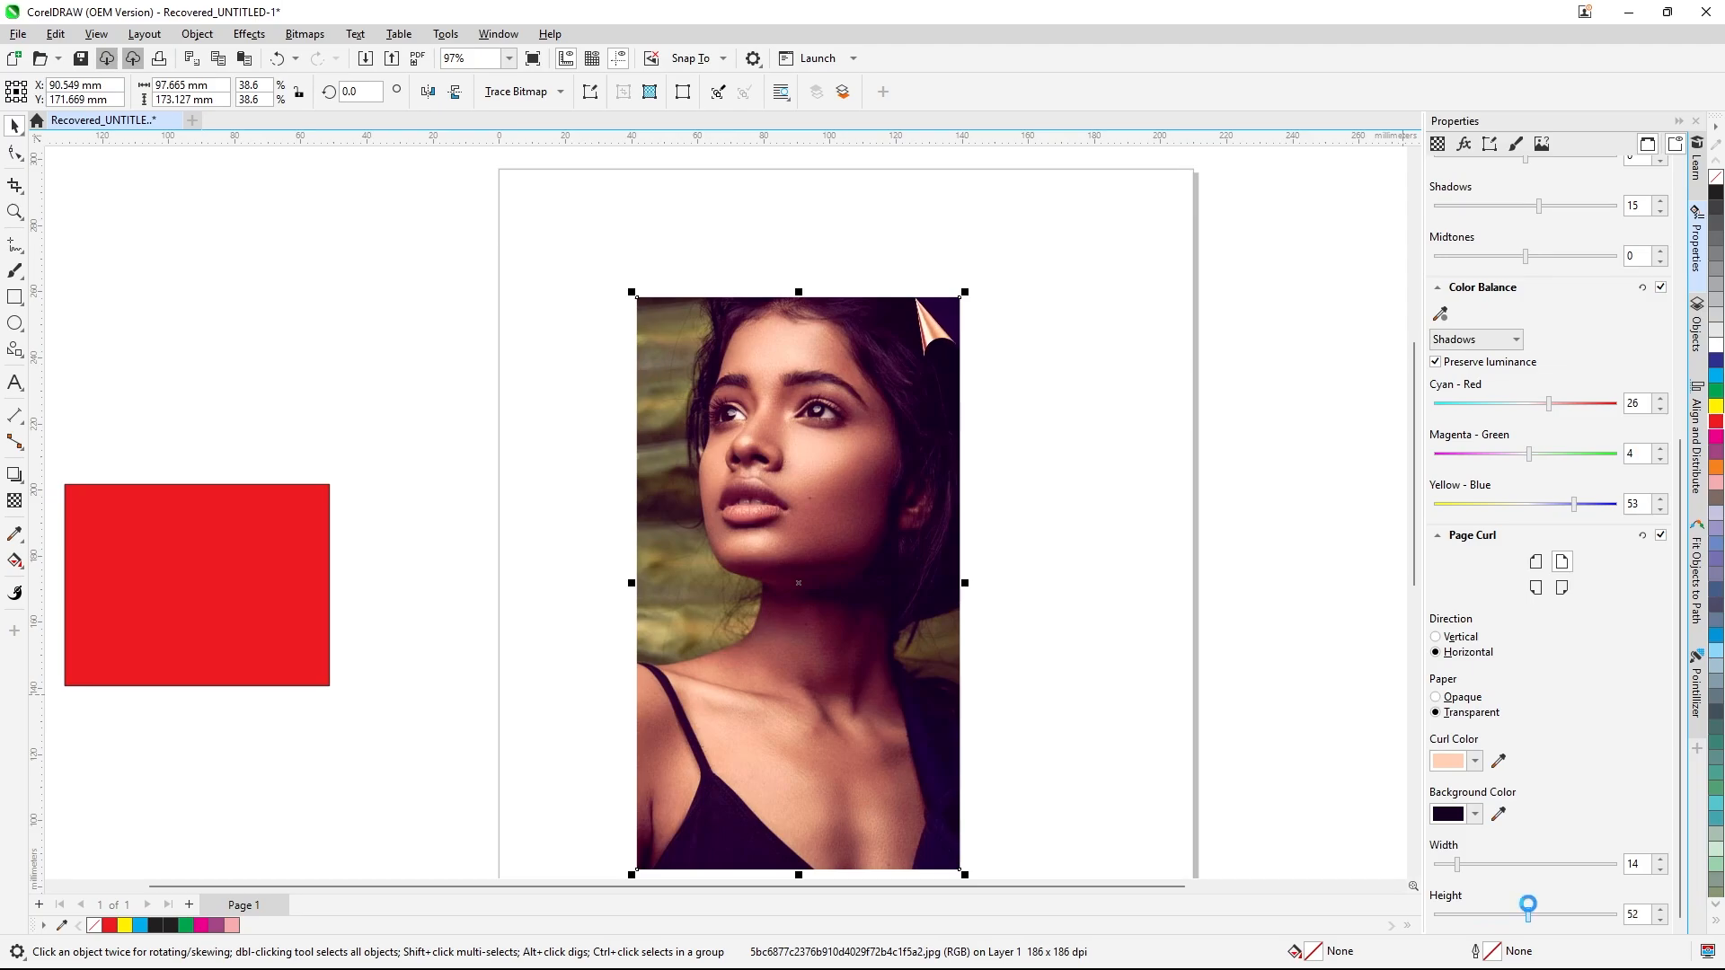
{"action": "left_click_drag", "start_coordinate": [1458, 866], "coordinate": [1476, 879]}
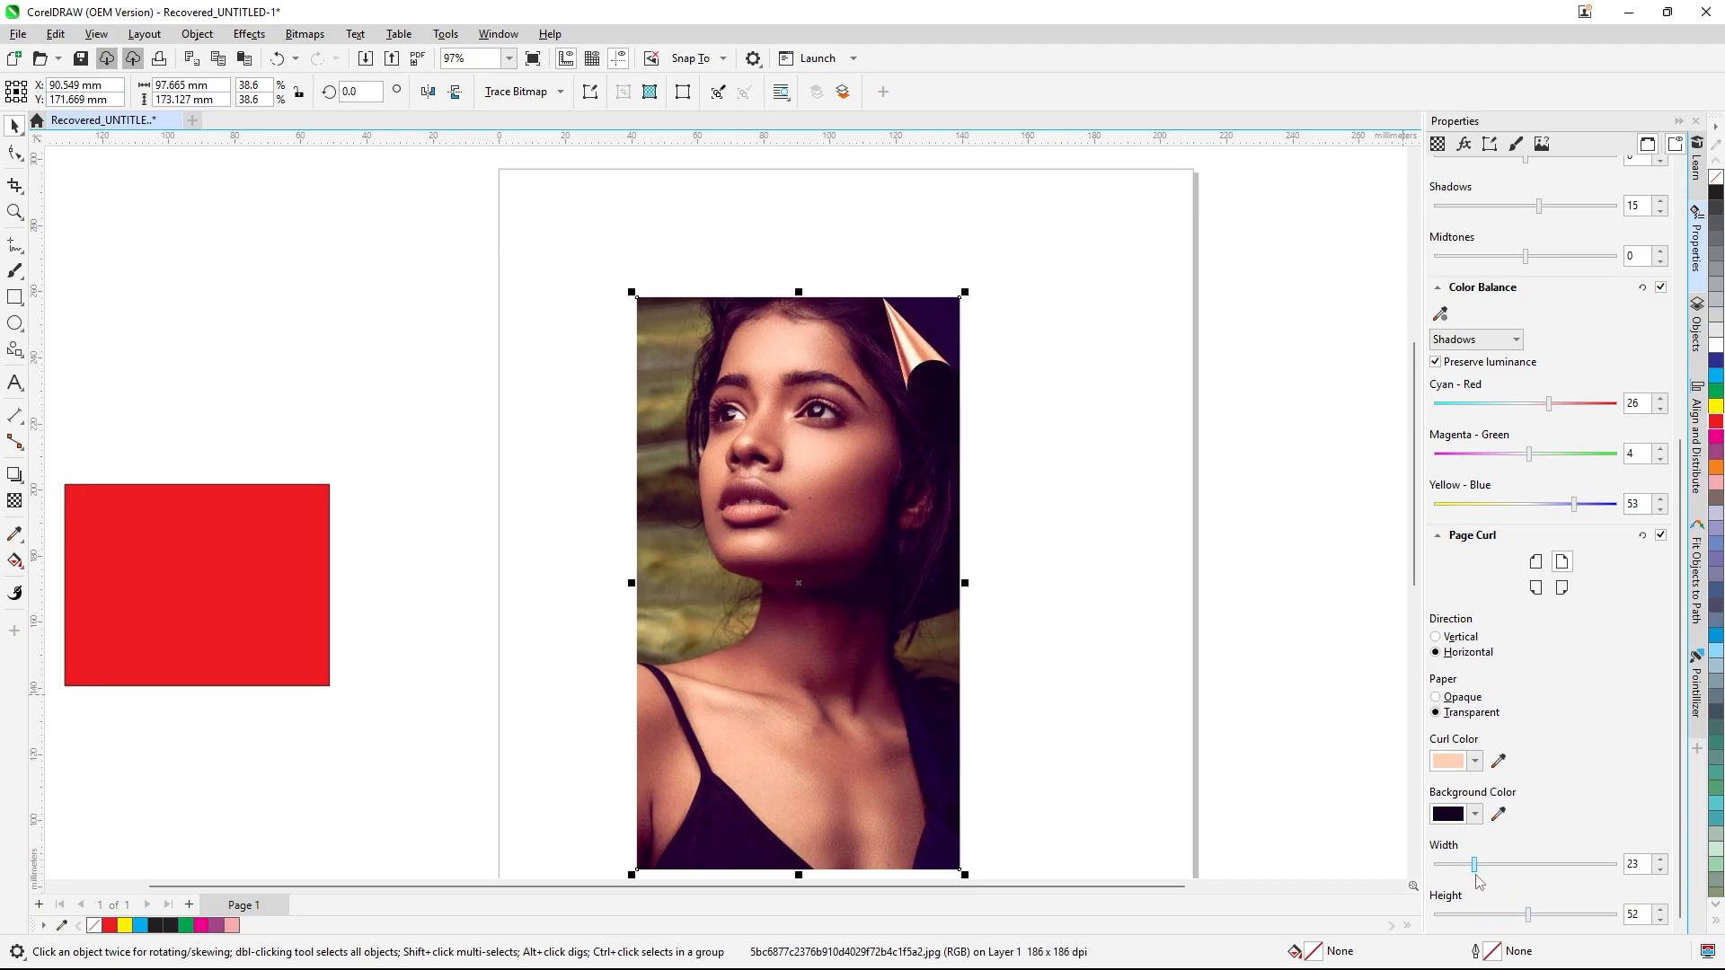
{"action": "left_click", "coordinate": [1310, 600]}
{"action": "scroll", "coordinate": [1310, 600], "scroll_direction": "down", "scroll_amount": 2}
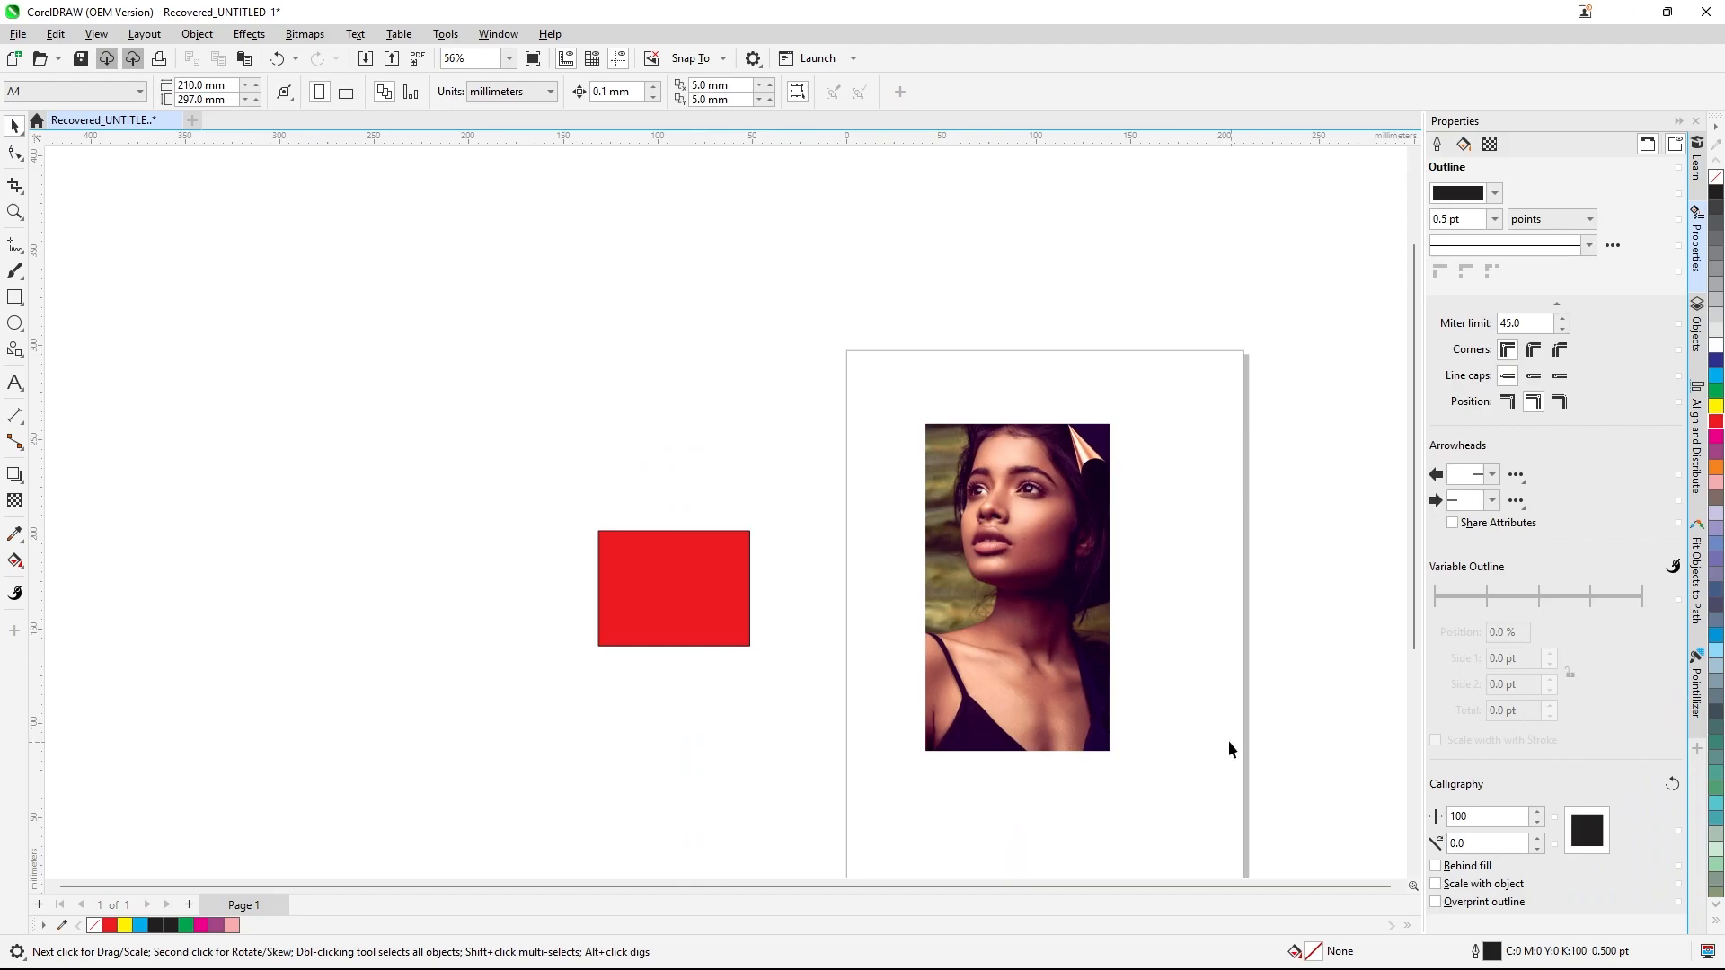
- Replace the curled portrait with 6d88dd21969ba5ccf952e904745f6989.jpg, placed on the page at about 107 by 160 mm
{"action": "scroll", "coordinate": [1104, 724], "scroll_direction": "up", "scroll_amount": 1}
{"action": "left_click", "coordinate": [1027, 474]}
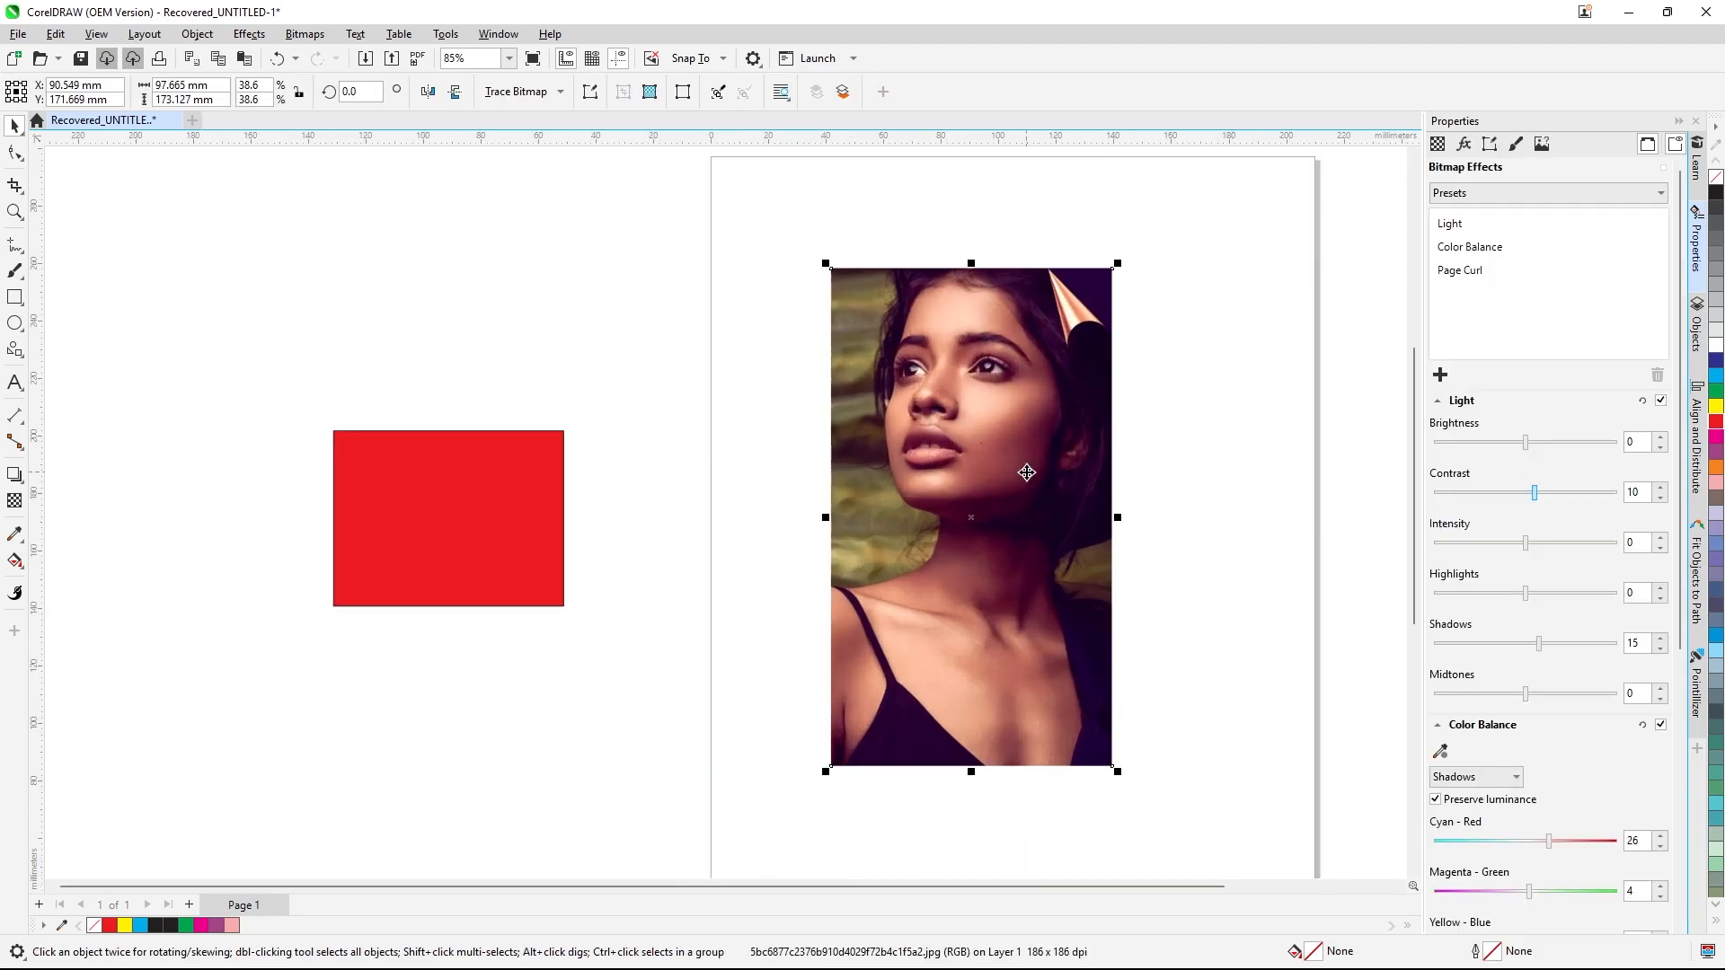
{"action": "key", "text": "Delete"}
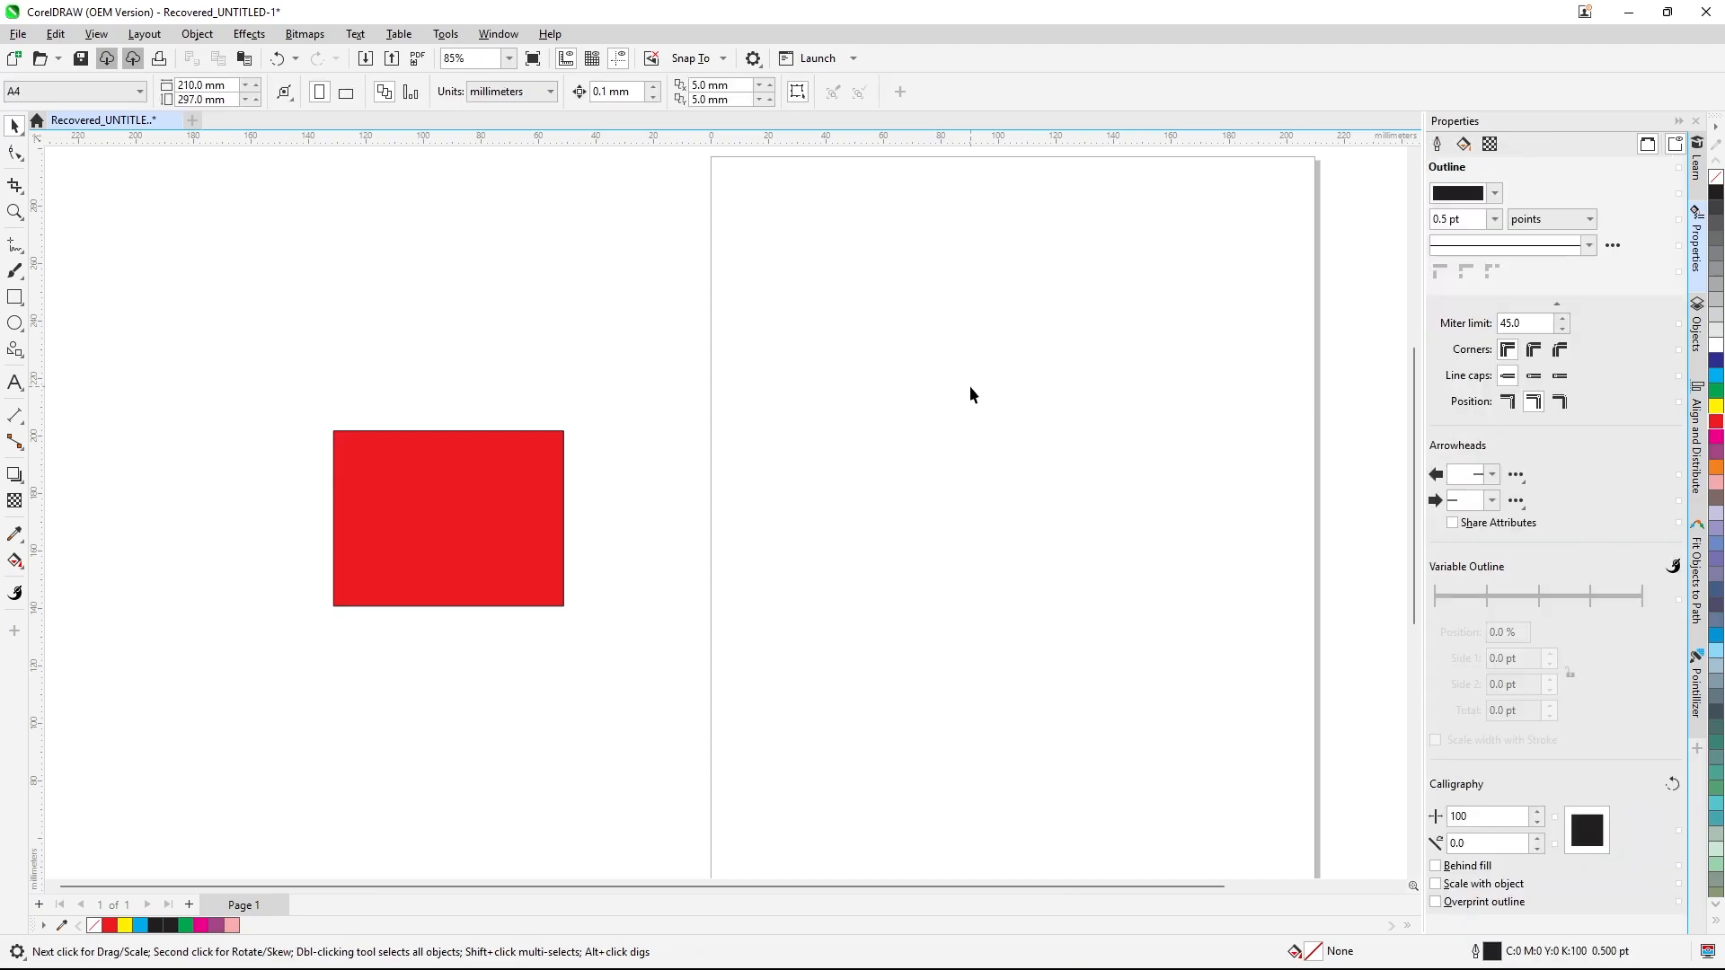
{"action": "scroll", "coordinate": [767, 453], "scroll_direction": "down", "scroll_amount": 1}
{"action": "right_click", "coordinate": [931, 348]}
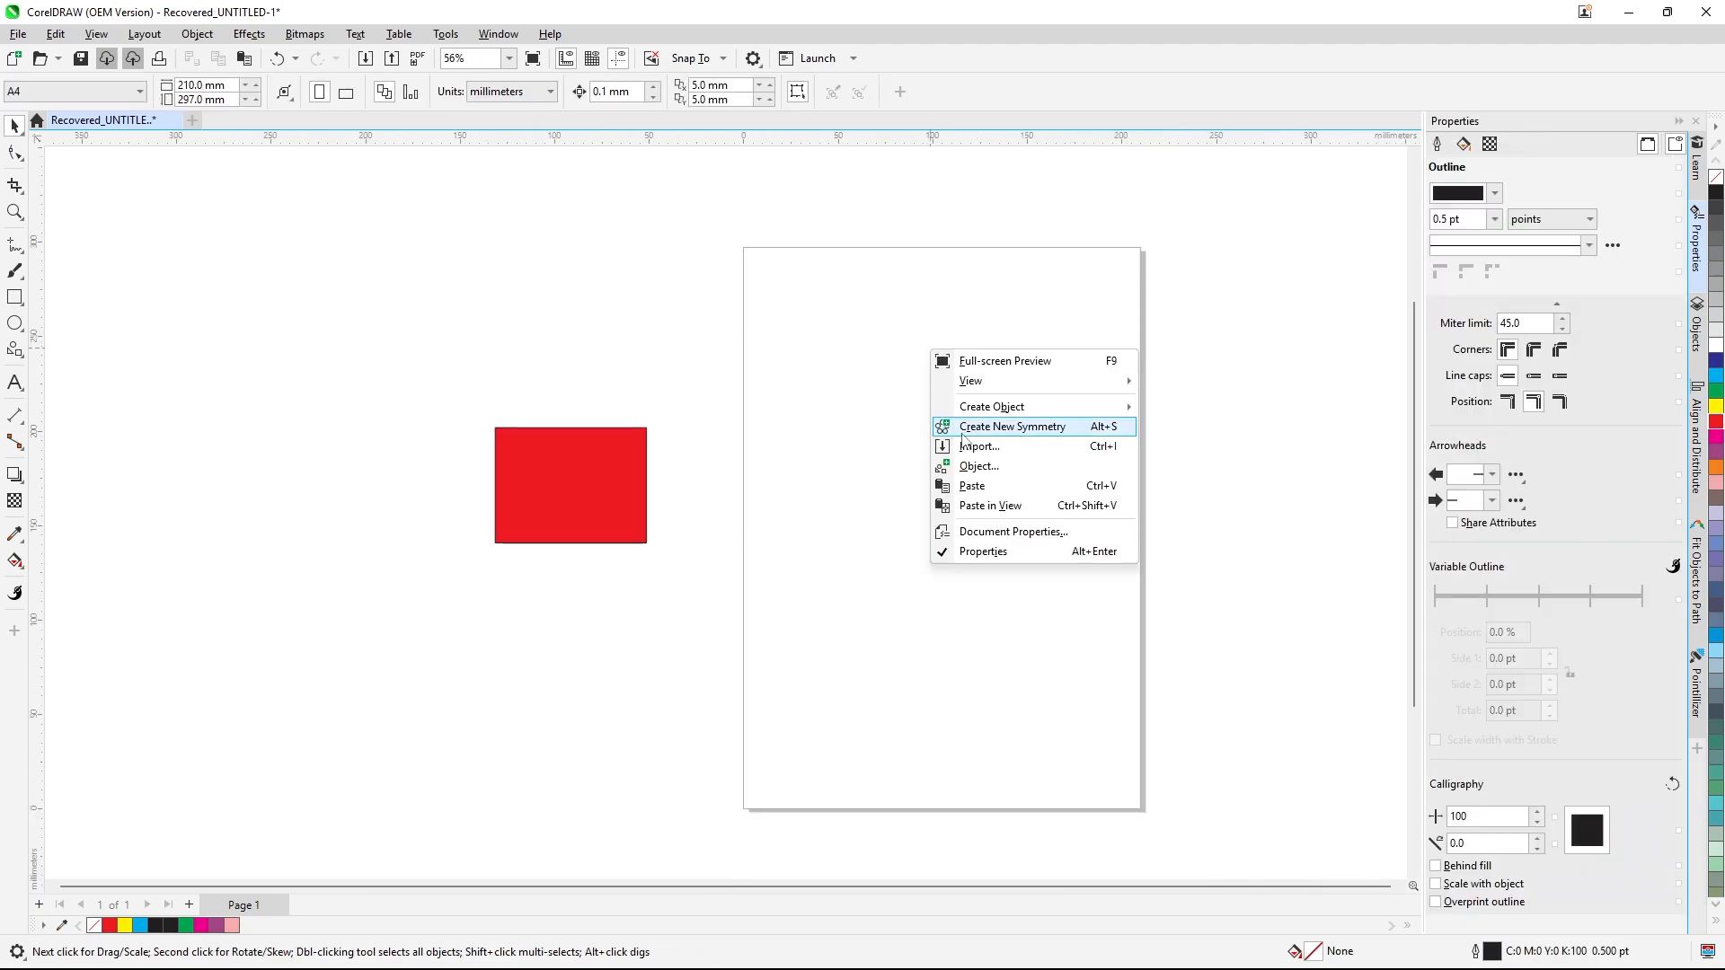
{"action": "left_click", "coordinate": [1009, 450]}
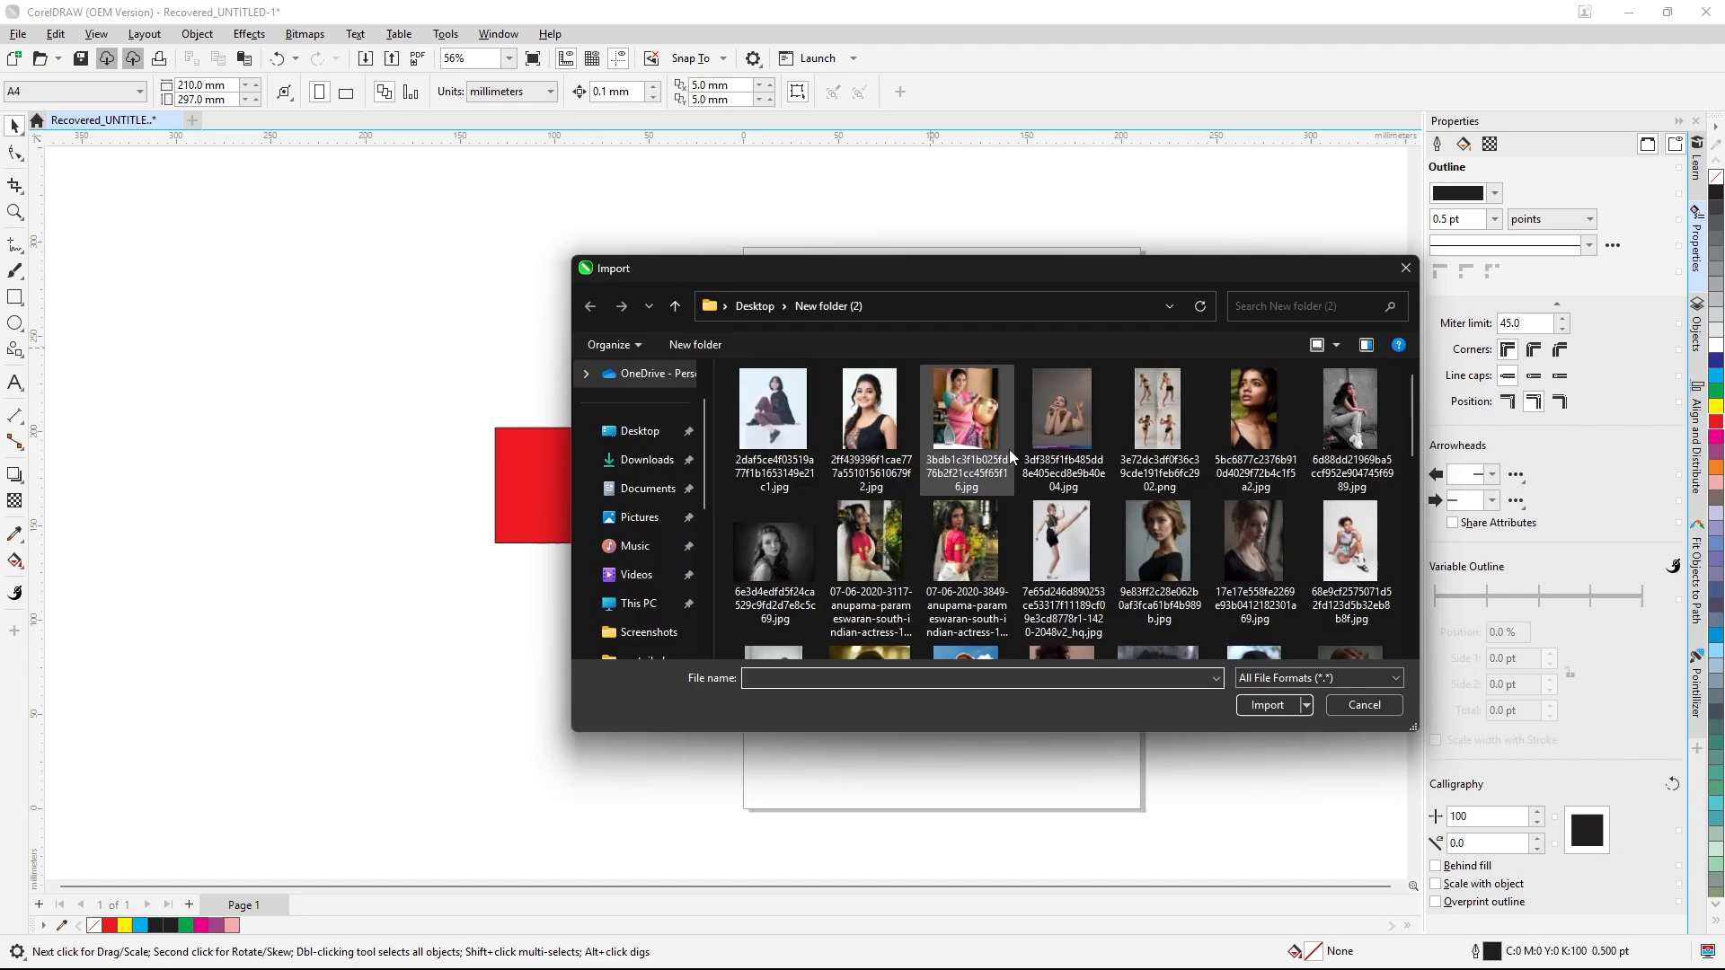
{"action": "left_click", "coordinate": [1350, 413]}
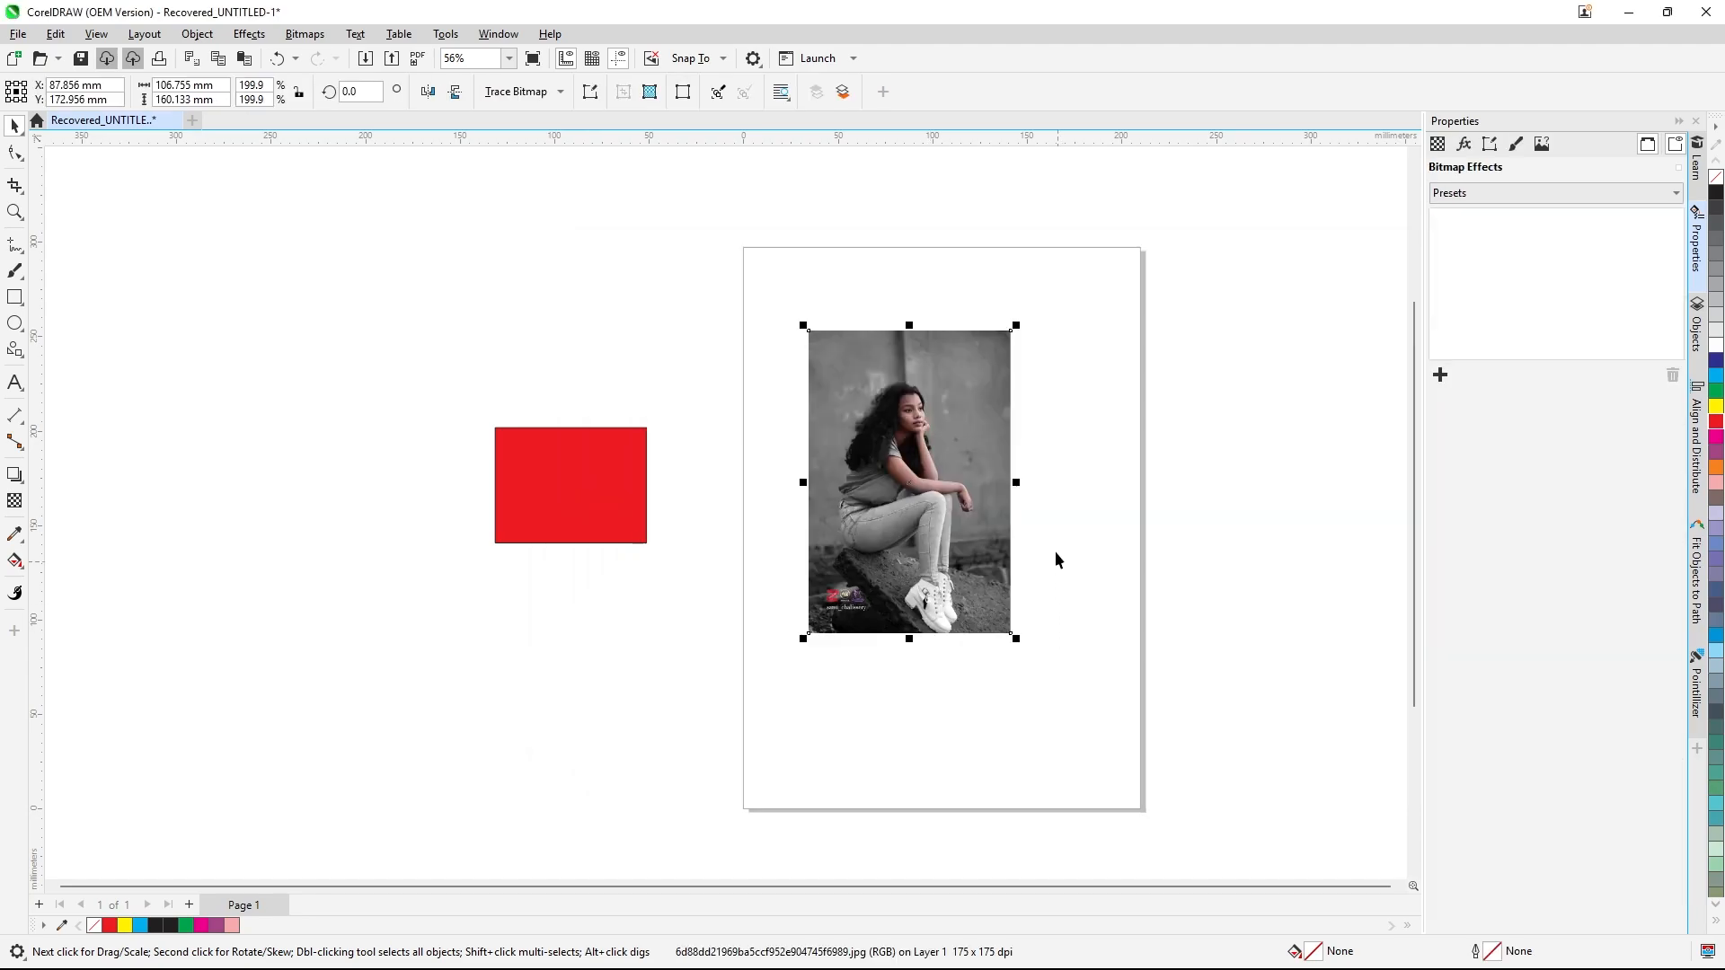
- Apply the Pinch/Punch 3D effect to the photo of the seated woman
{"action": "scroll", "coordinate": [935, 311], "scroll_direction": "up", "scroll_amount": 2}
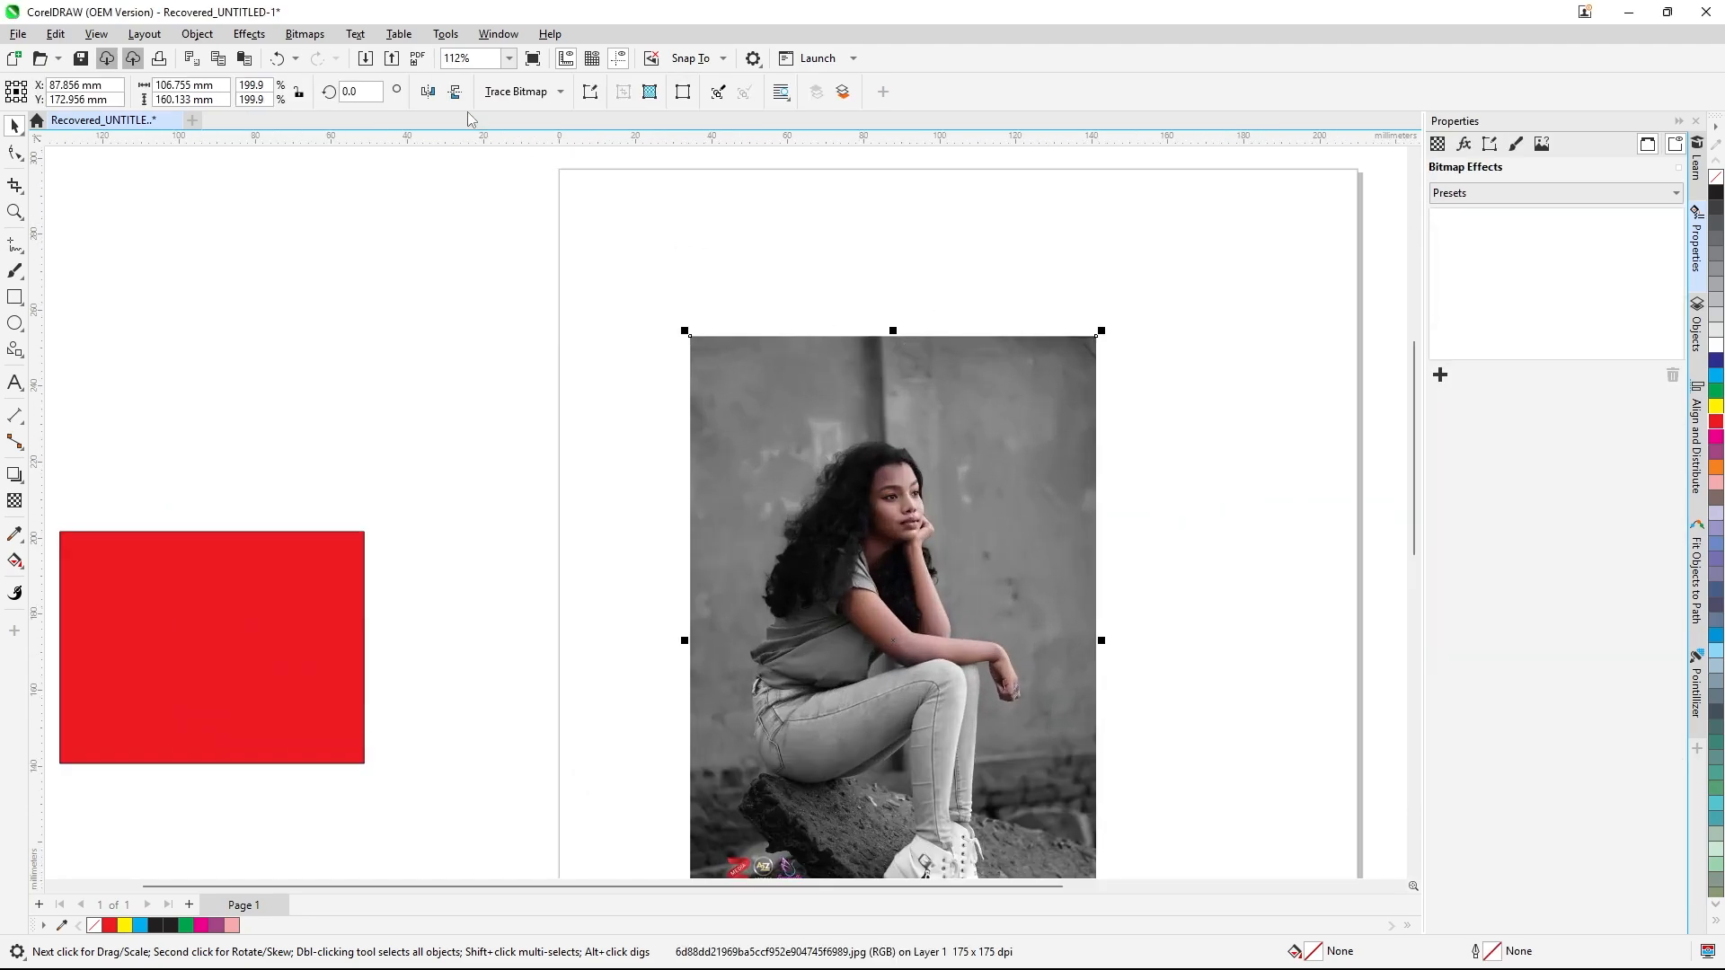
{"action": "left_click", "coordinate": [249, 34]}
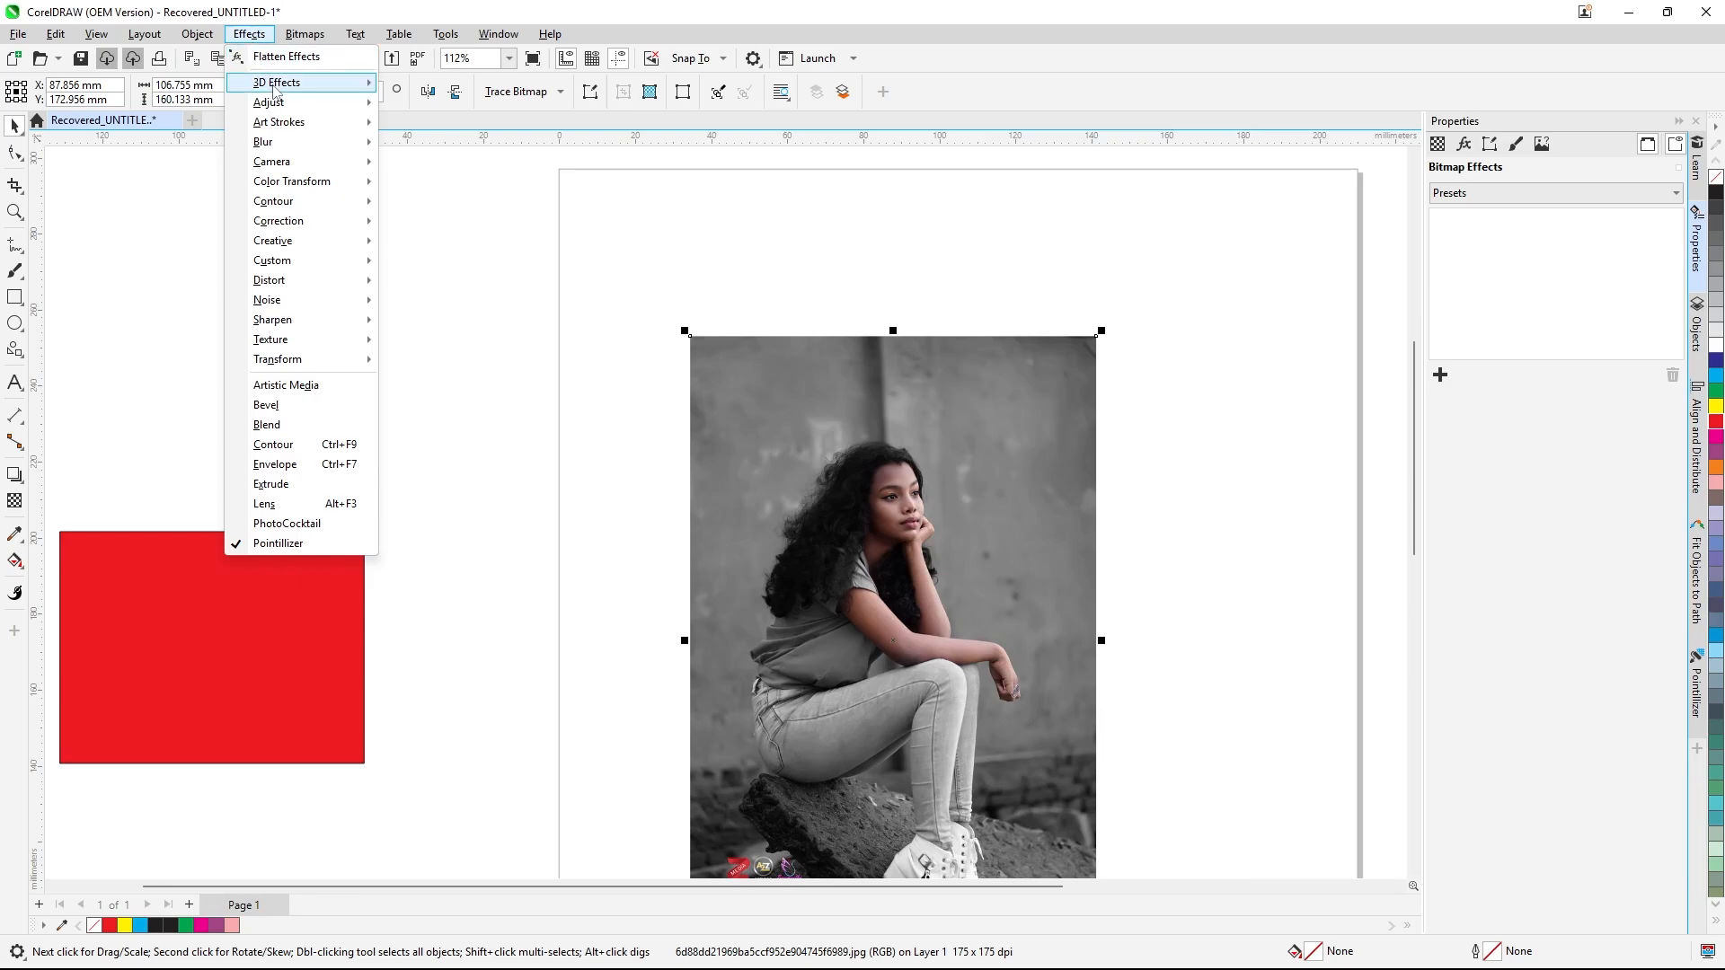
{"action": "mouse_move", "coordinate": [274, 89]}
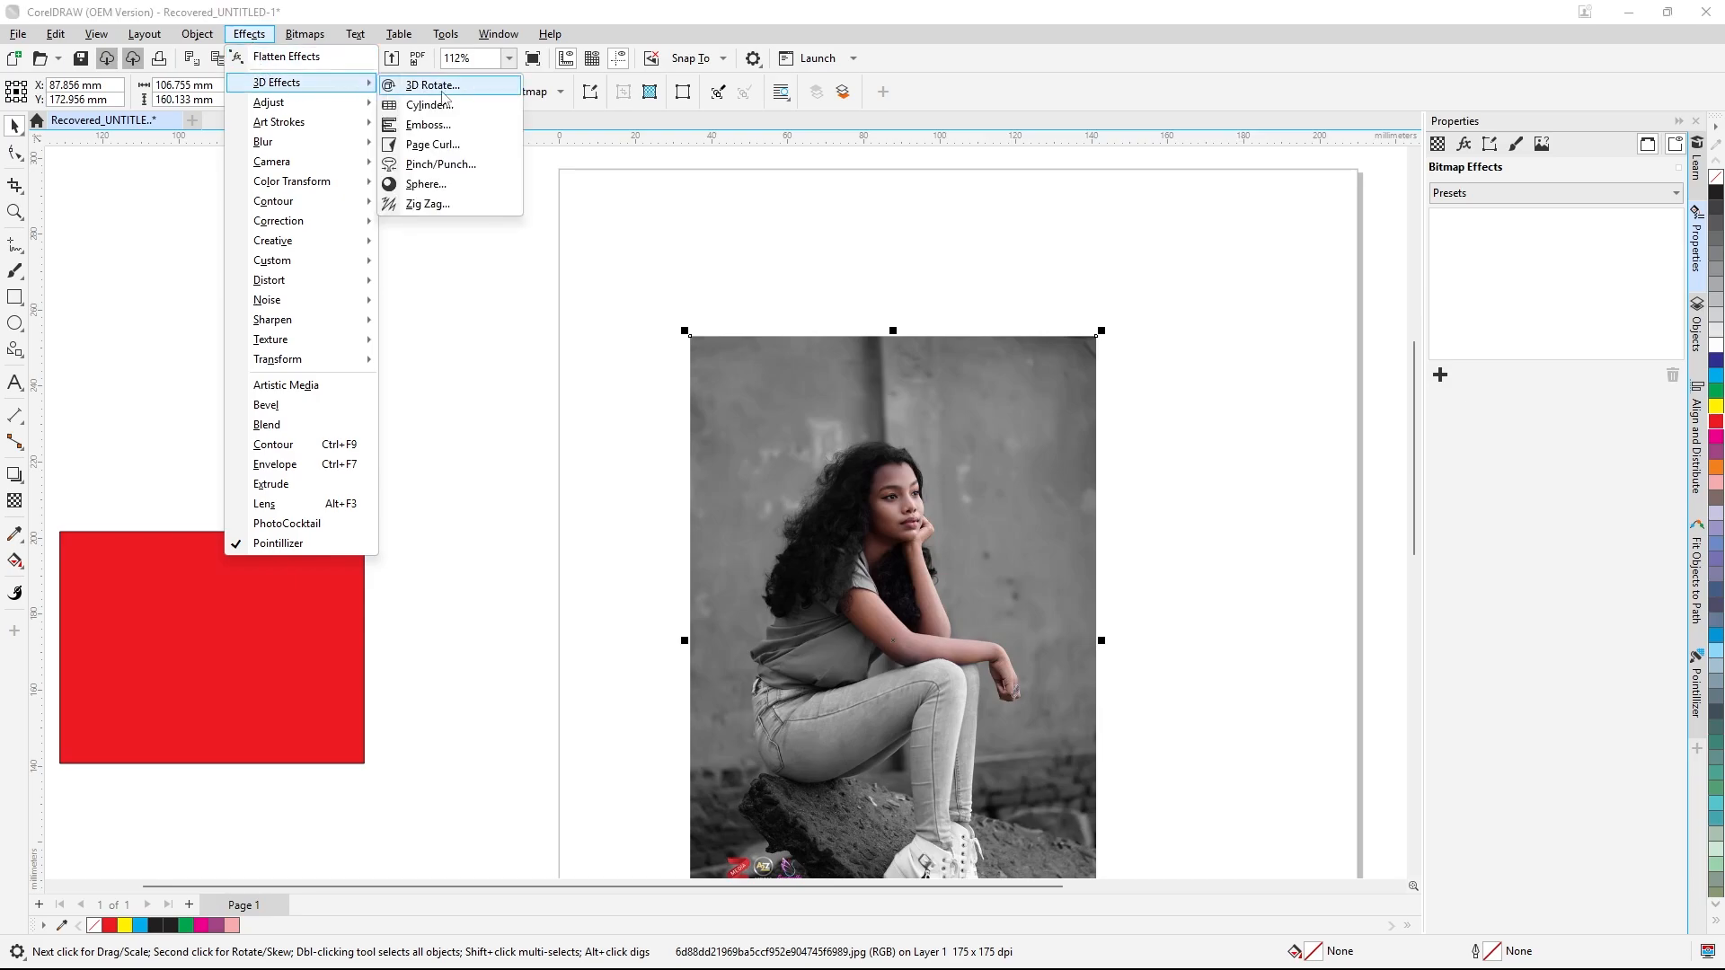
{"action": "left_click", "coordinate": [454, 166]}
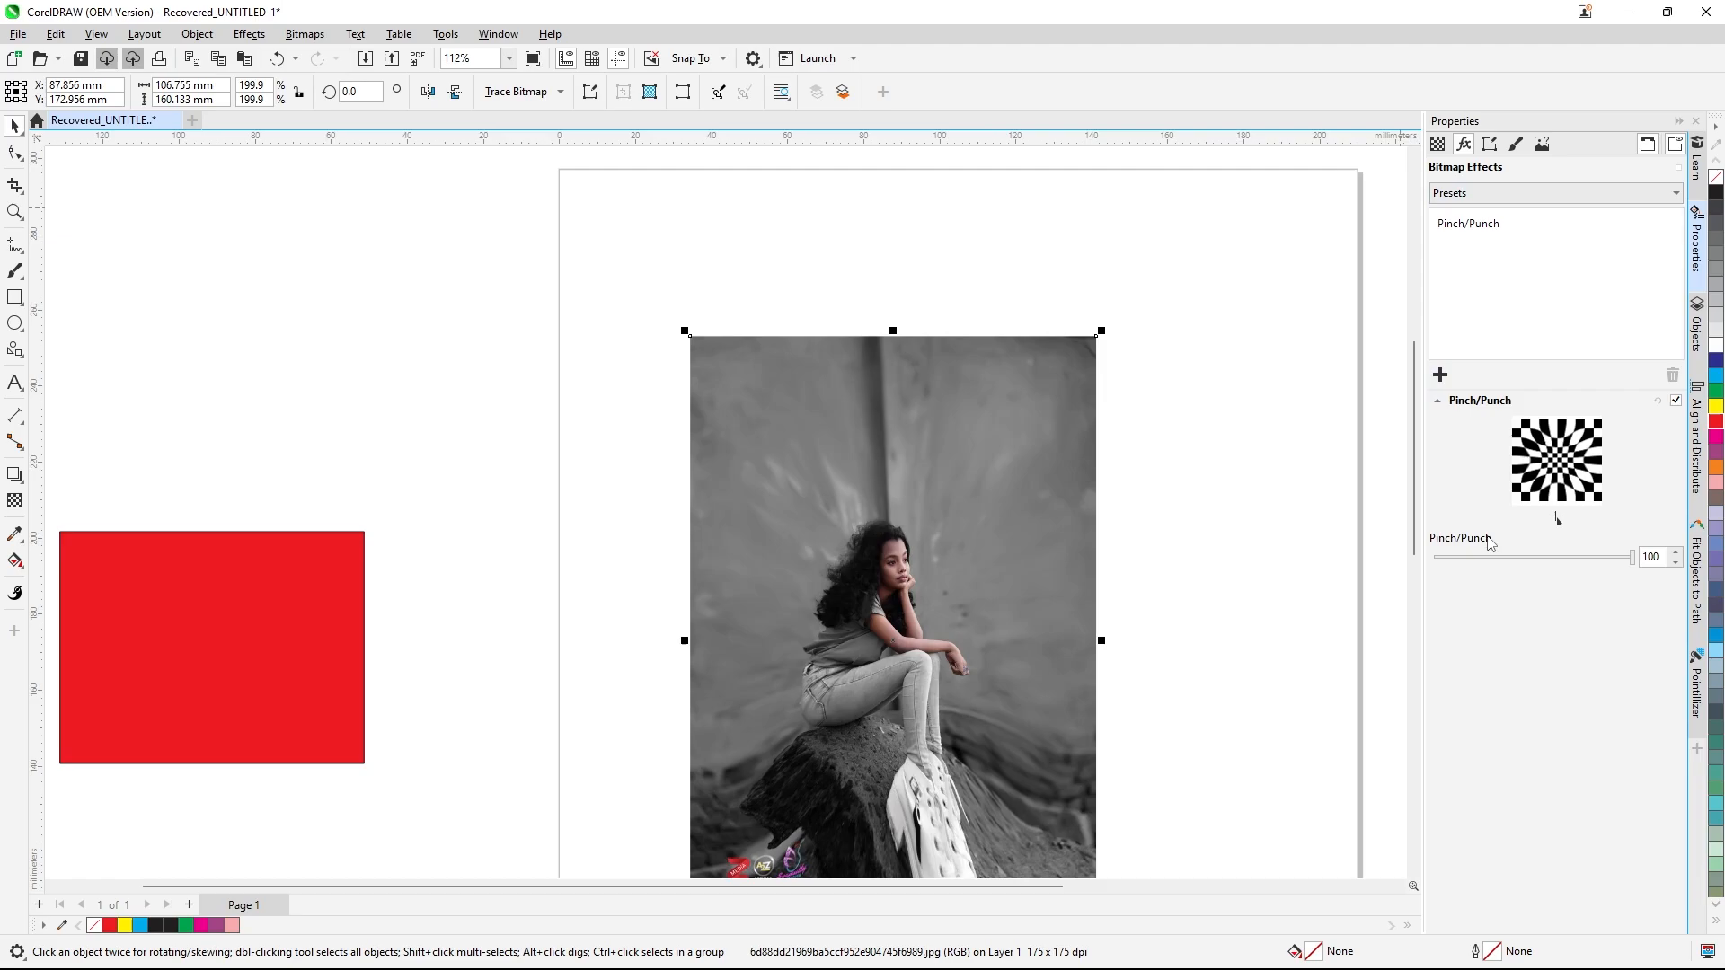
- Reduce the Pinch/Punch amount on the seated woman's photo to 8
{"action": "left_click", "coordinate": [1438, 402]}
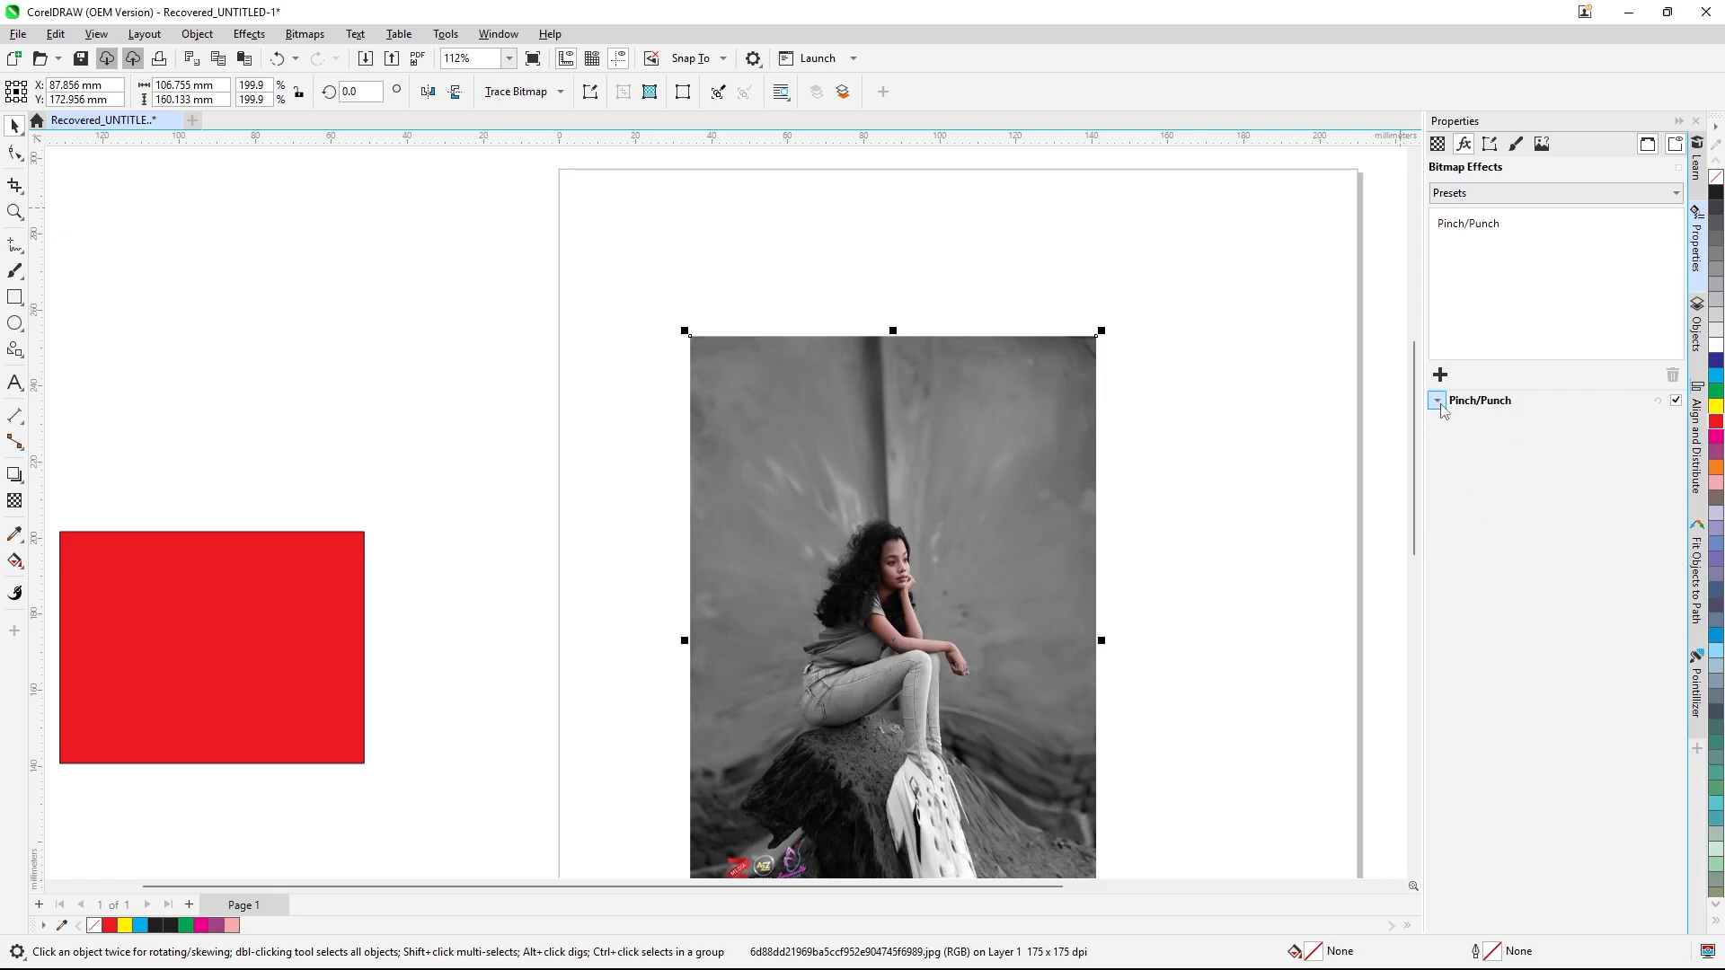
{"action": "left_click", "coordinate": [1438, 401]}
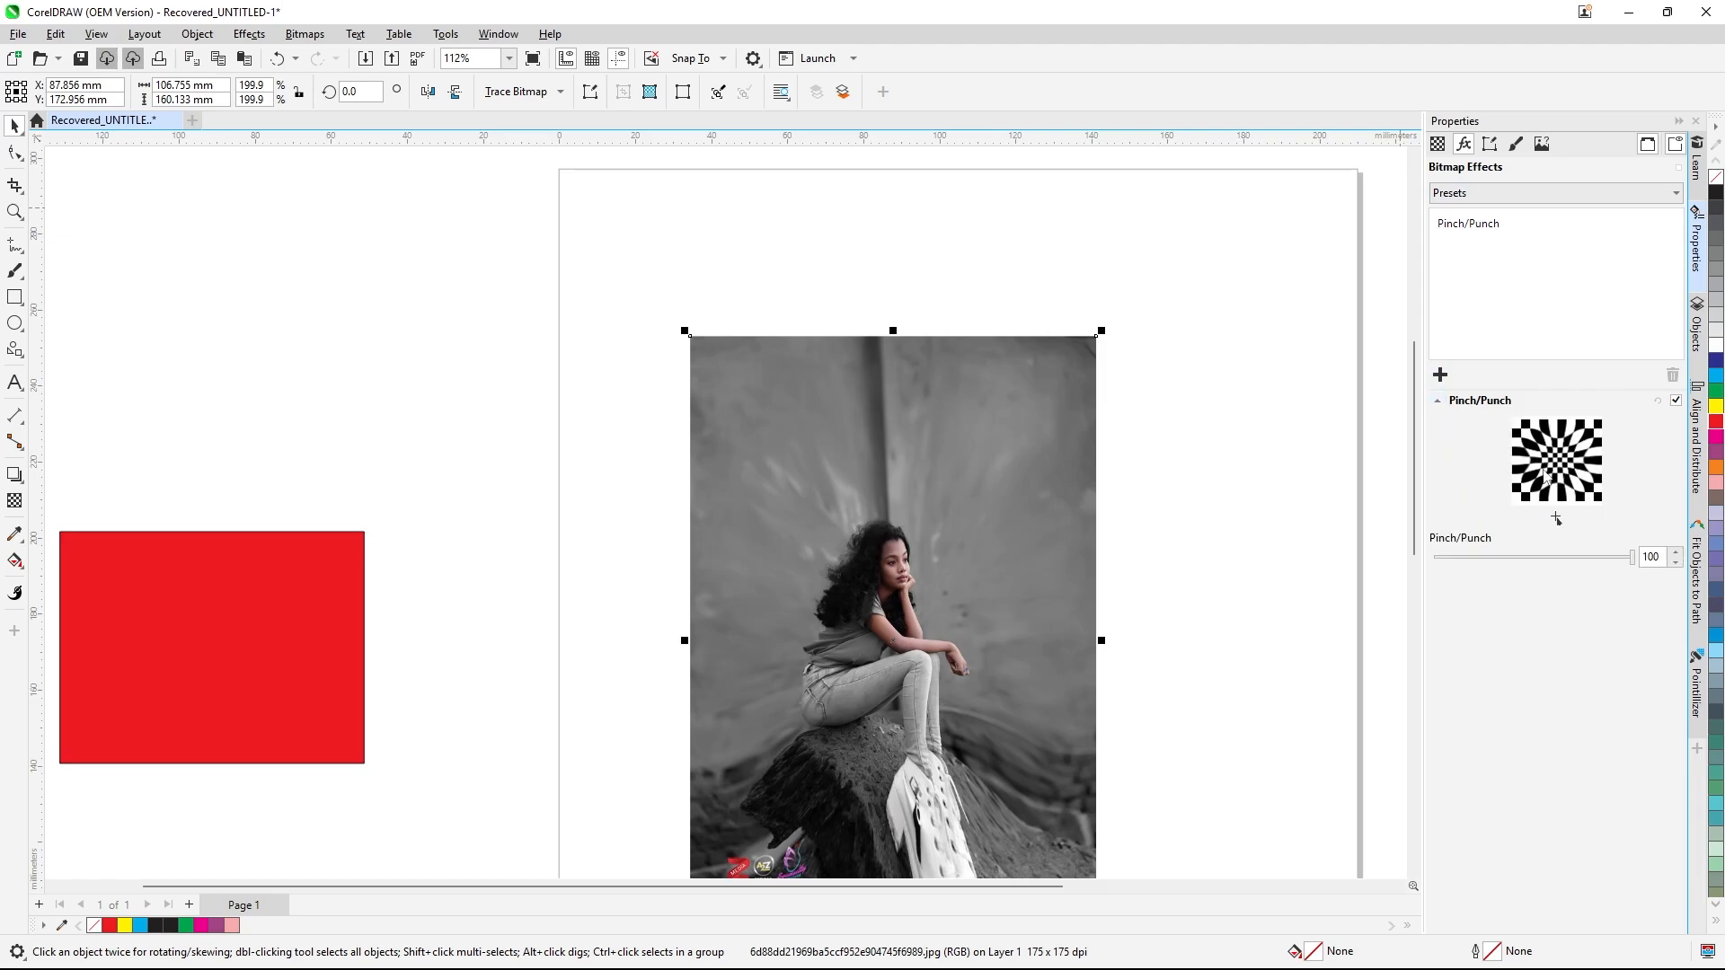
{"action": "left_click_drag", "start_coordinate": [1632, 558], "coordinate": [1540, 586]}
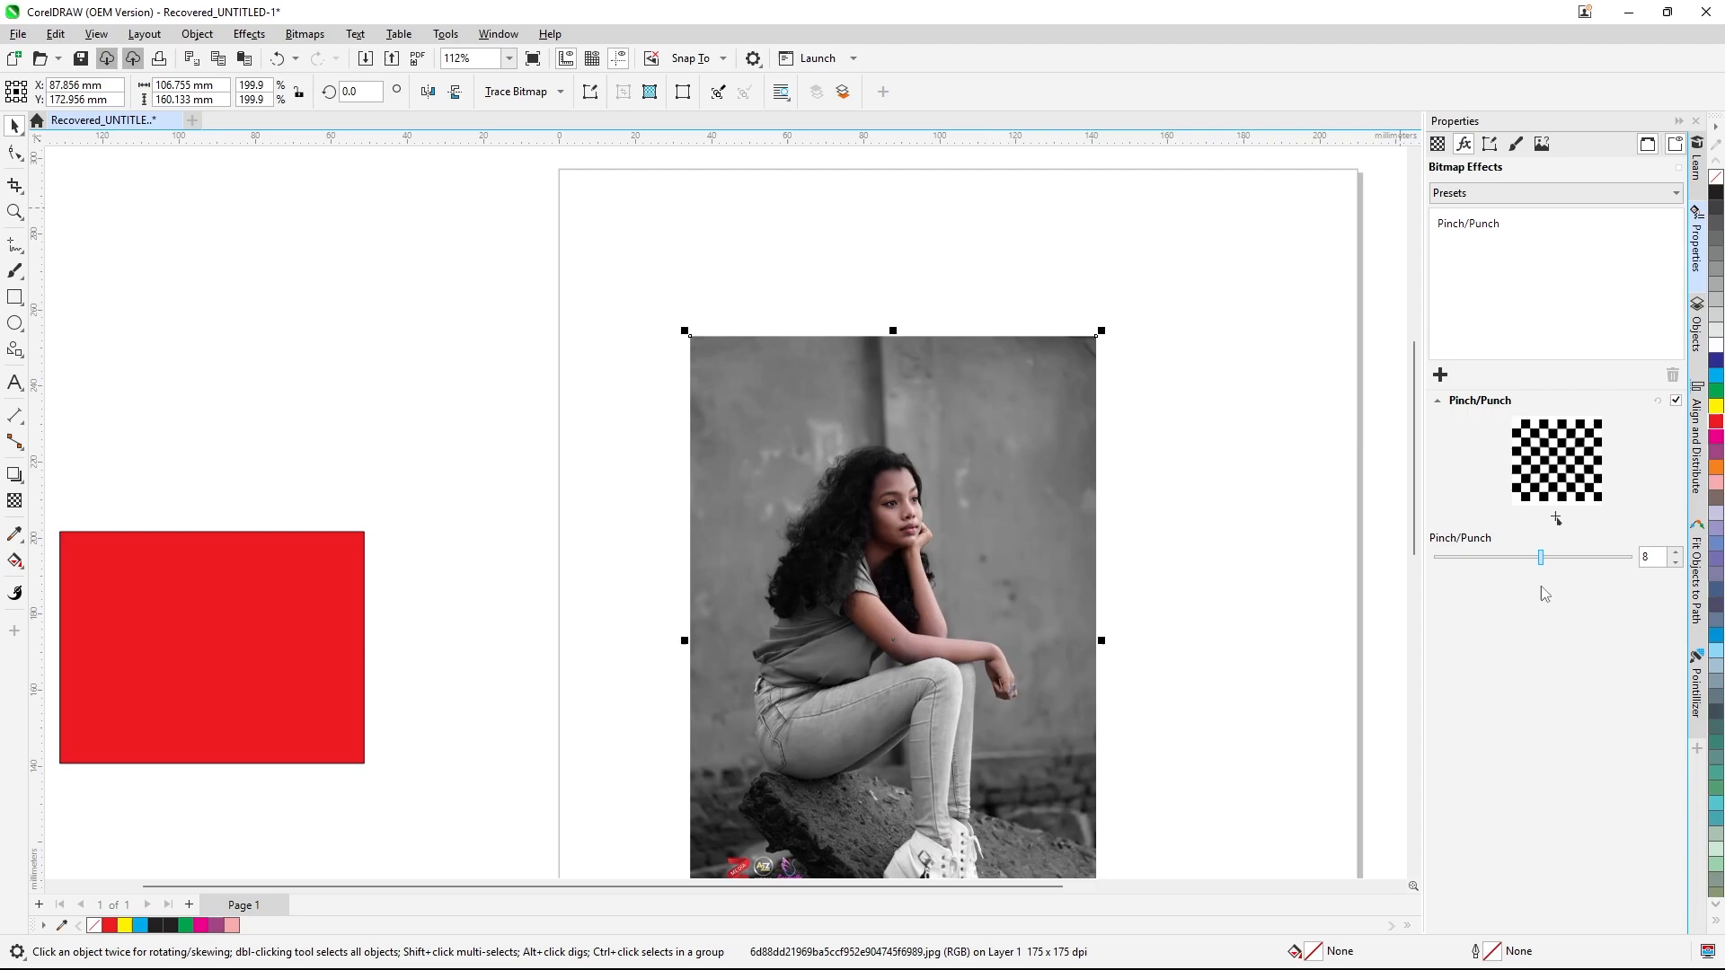
{"action": "left_click", "coordinate": [881, 540]}
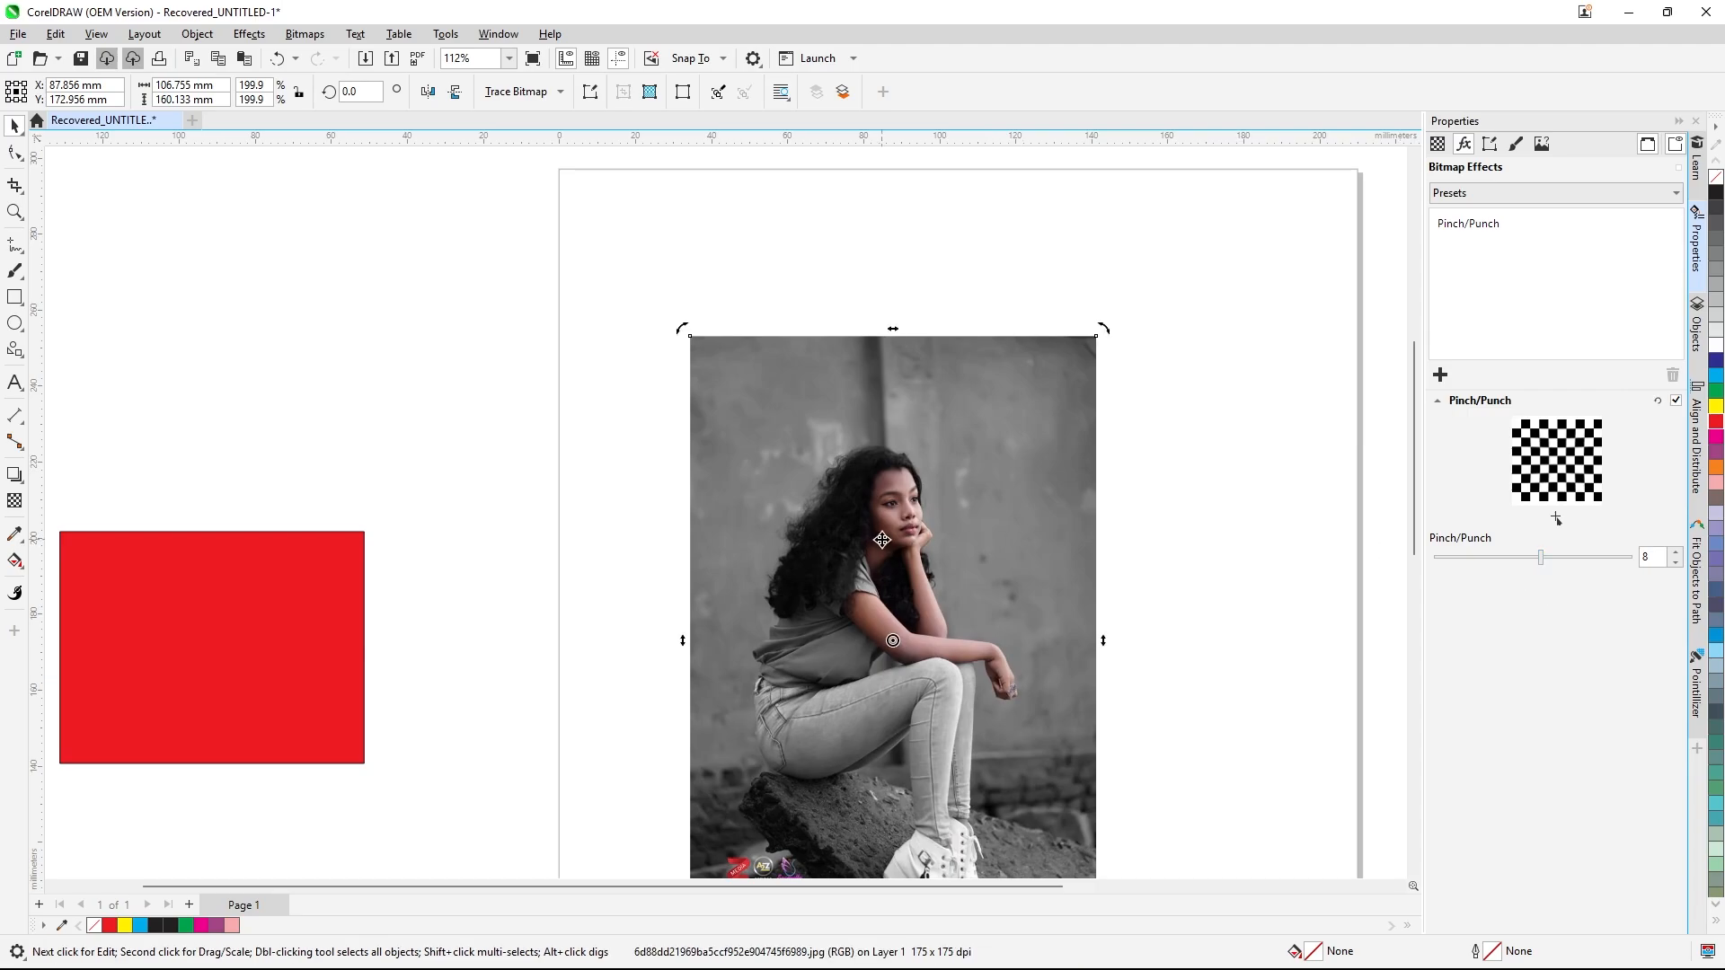
- Replace the seated woman's photo with 6e3d4edfd5f24ca529c9fd2d7e8c5c69.jpg, placed on the page at about 136 by 97 mm
{"action": "key", "text": "Delete"}
{"action": "scroll", "coordinate": [798, 366], "scroll_direction": "down", "scroll_amount": 1}
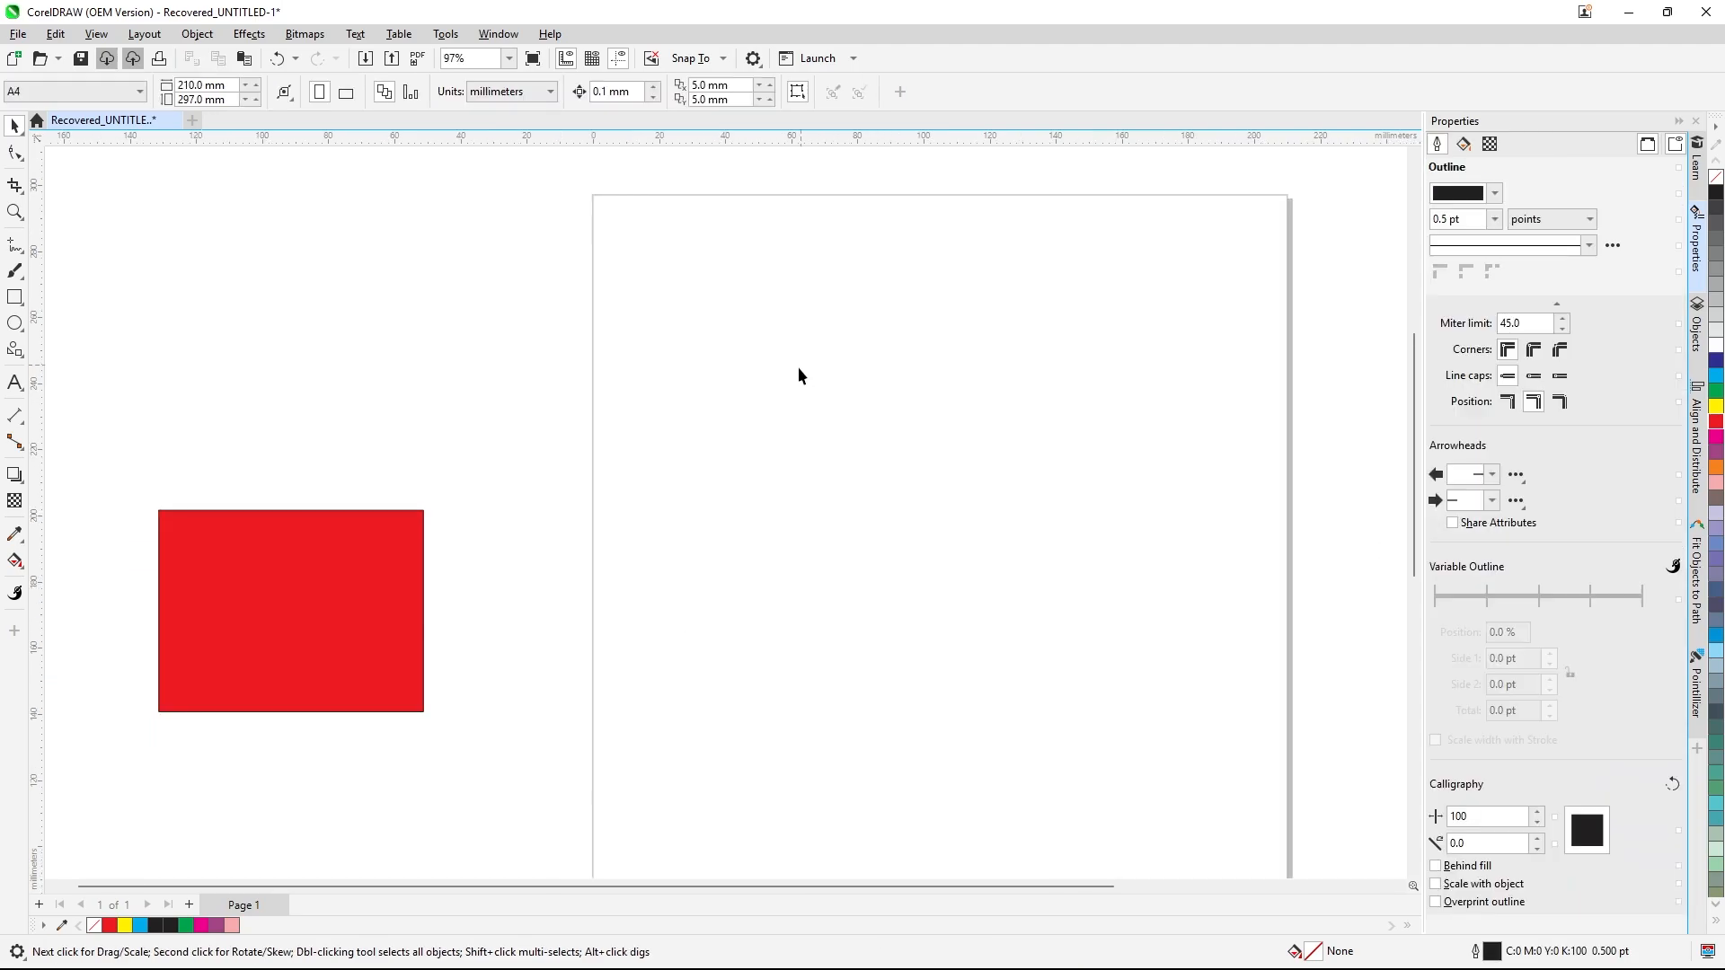
{"action": "right_click", "coordinate": [795, 368]}
{"action": "left_click", "coordinate": [839, 469]}
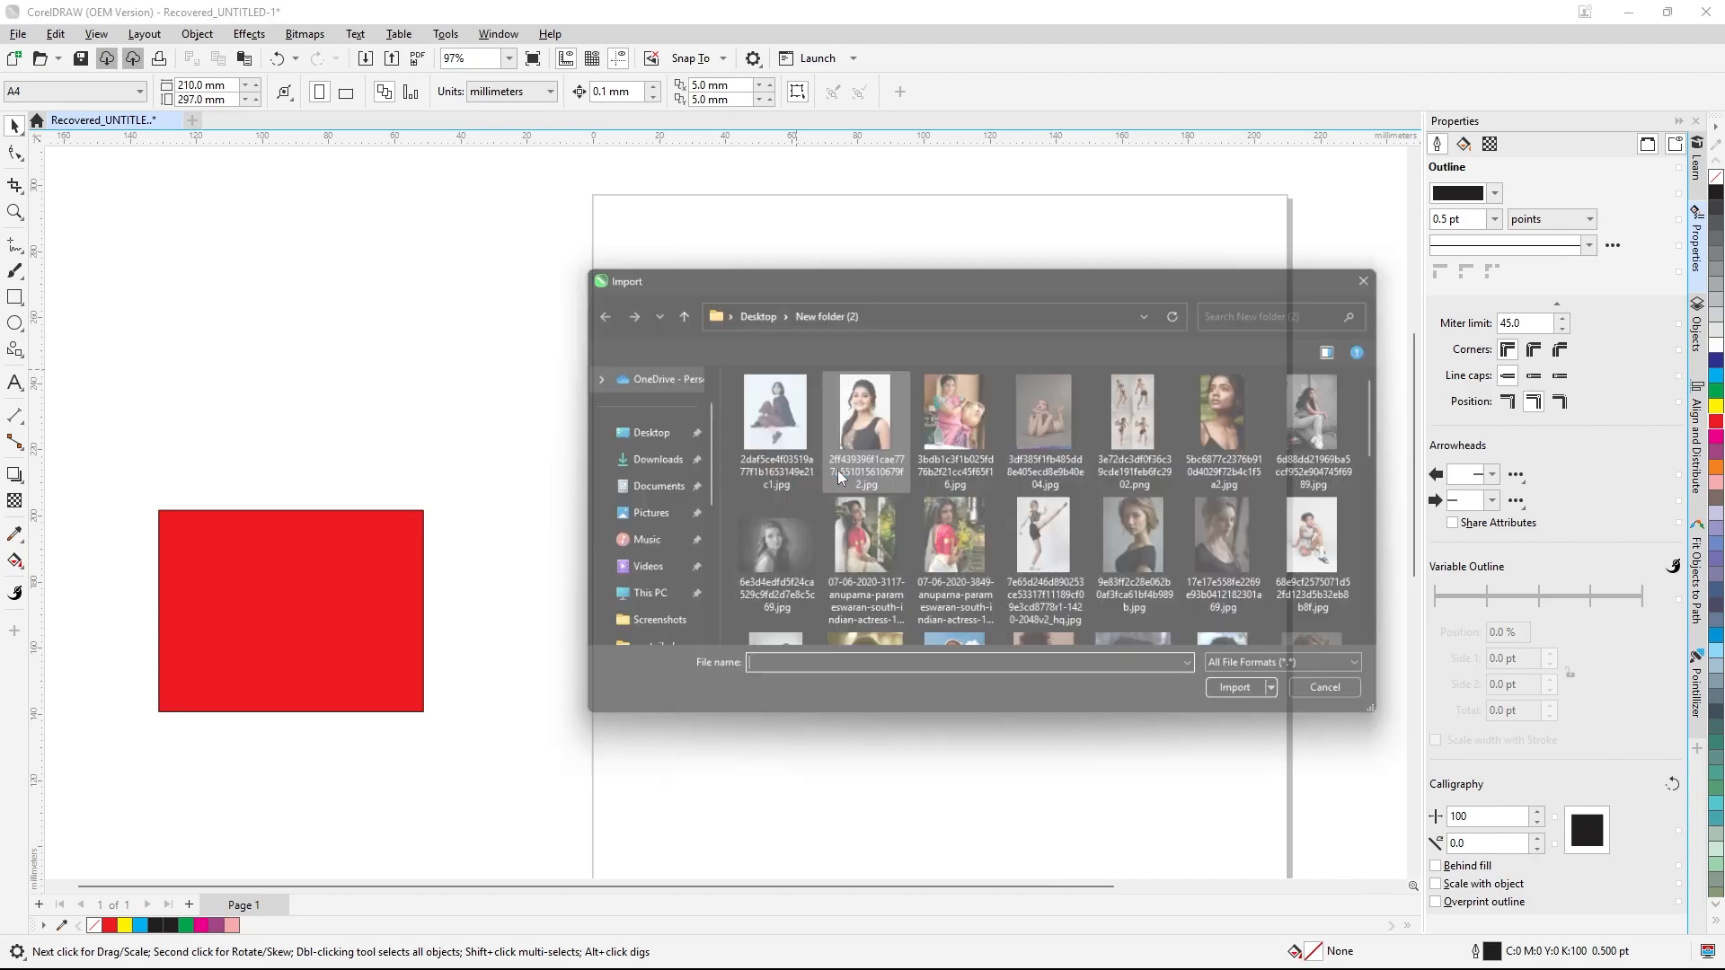
{"action": "left_click", "coordinate": [793, 548]}
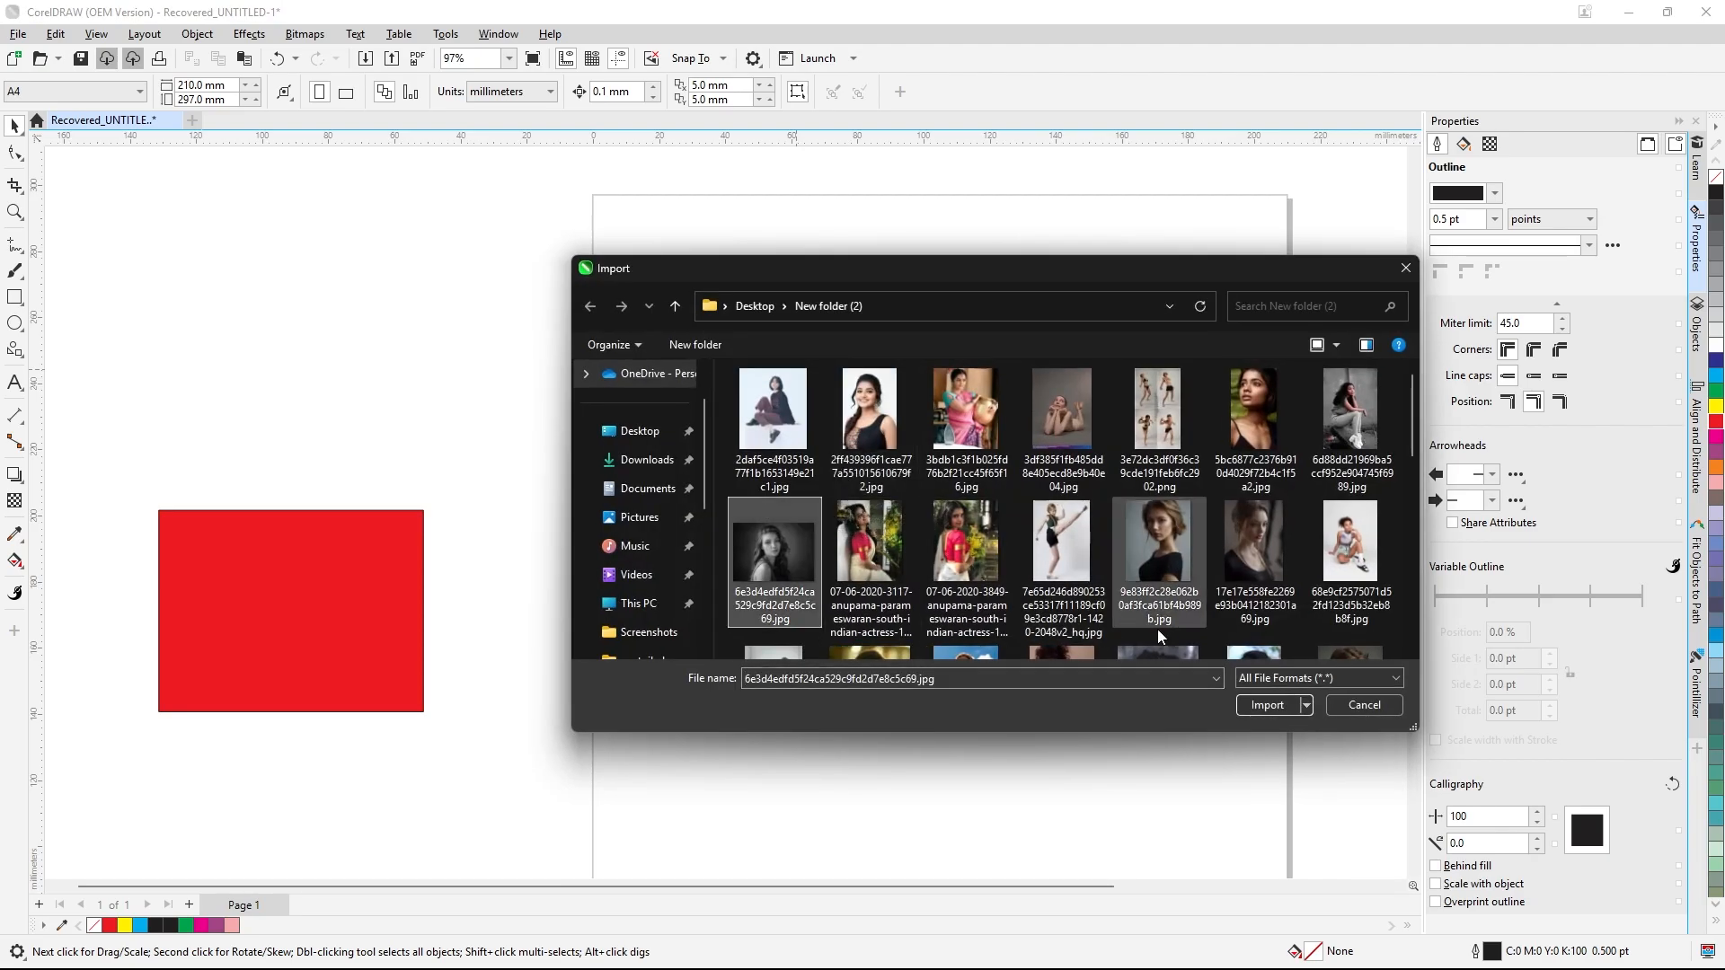
{"action": "left_click", "coordinate": [1253, 706]}
{"action": "left_click_drag", "start_coordinate": [736, 358], "coordinate": [1181, 832]}
{"action": "scroll", "coordinate": [1113, 339], "scroll_direction": "up", "scroll_amount": 1}
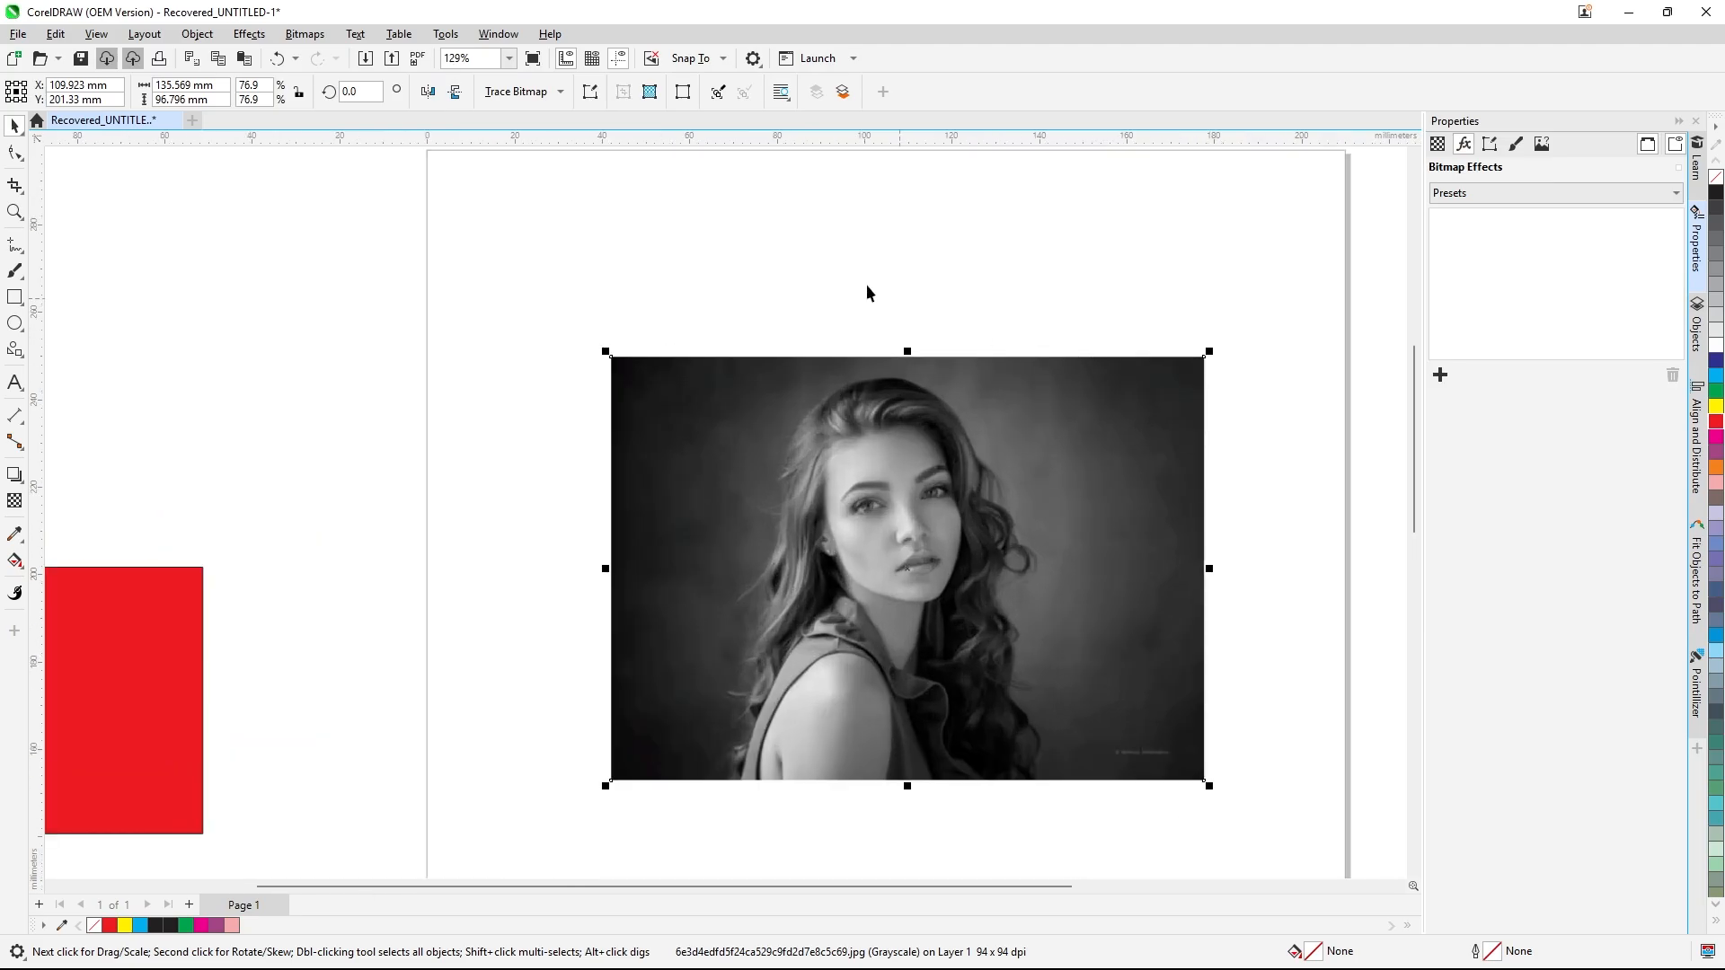
- Apply the Sphere 3D effect to the grayscale portrait and optimize it for quality
{"action": "left_click", "coordinate": [251, 38]}
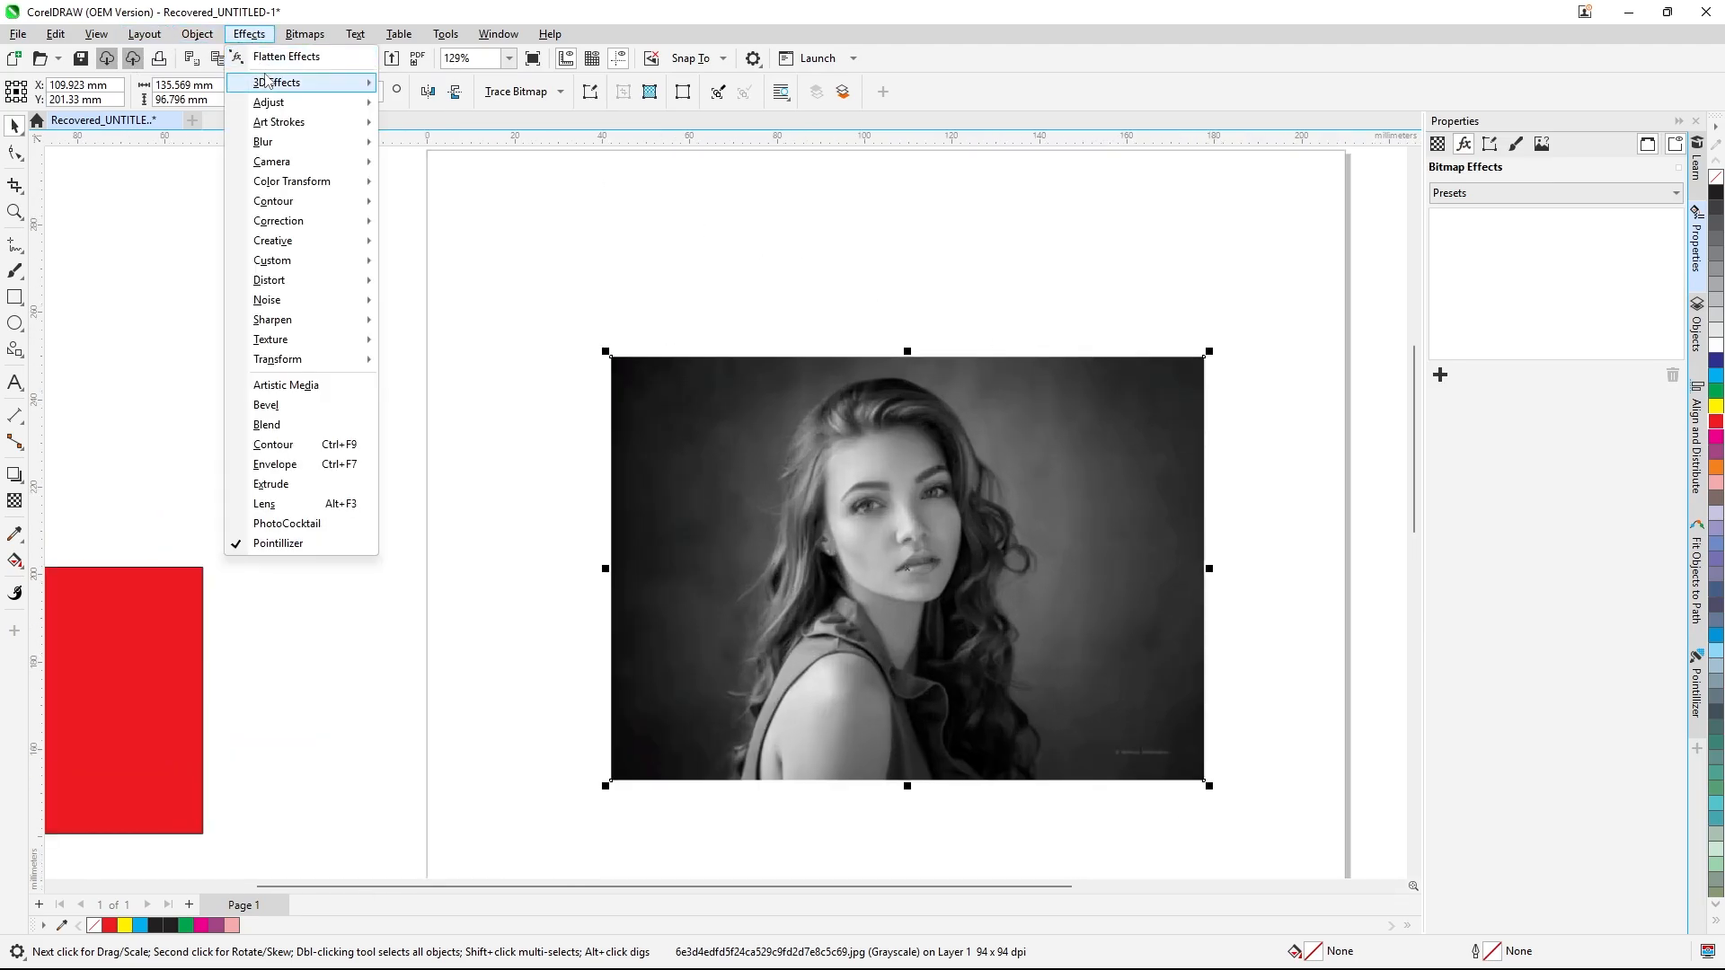
{"action": "mouse_move", "coordinate": [297, 86]}
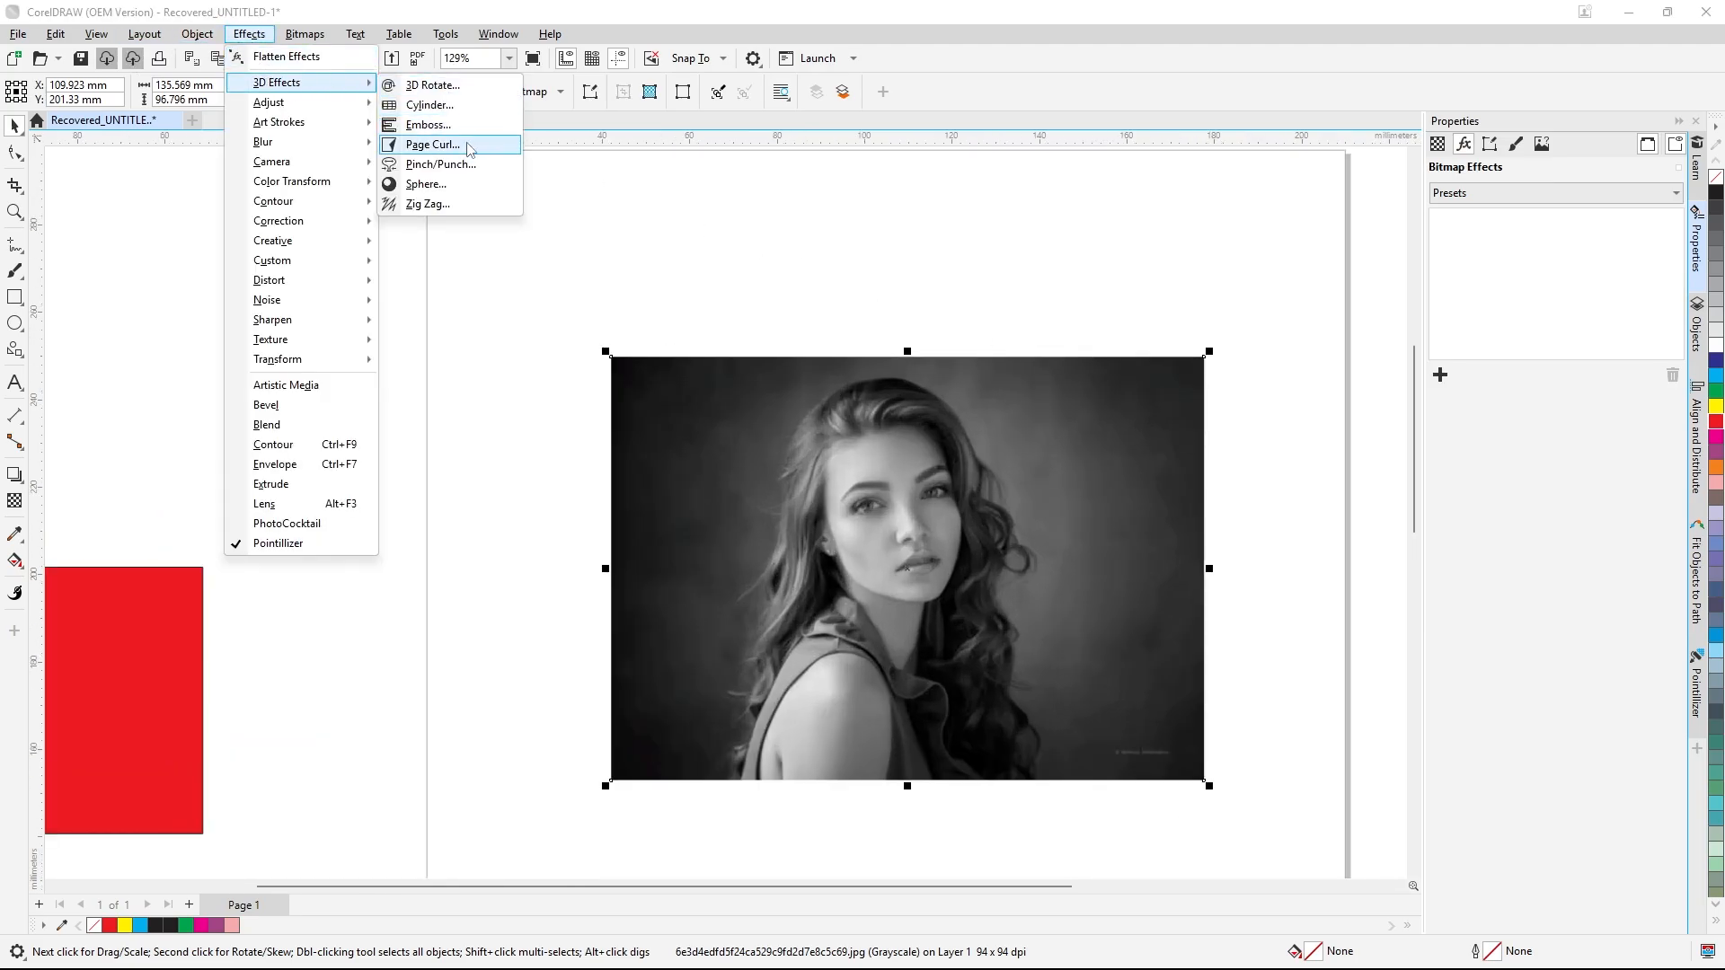
{"action": "left_click", "coordinate": [461, 184]}
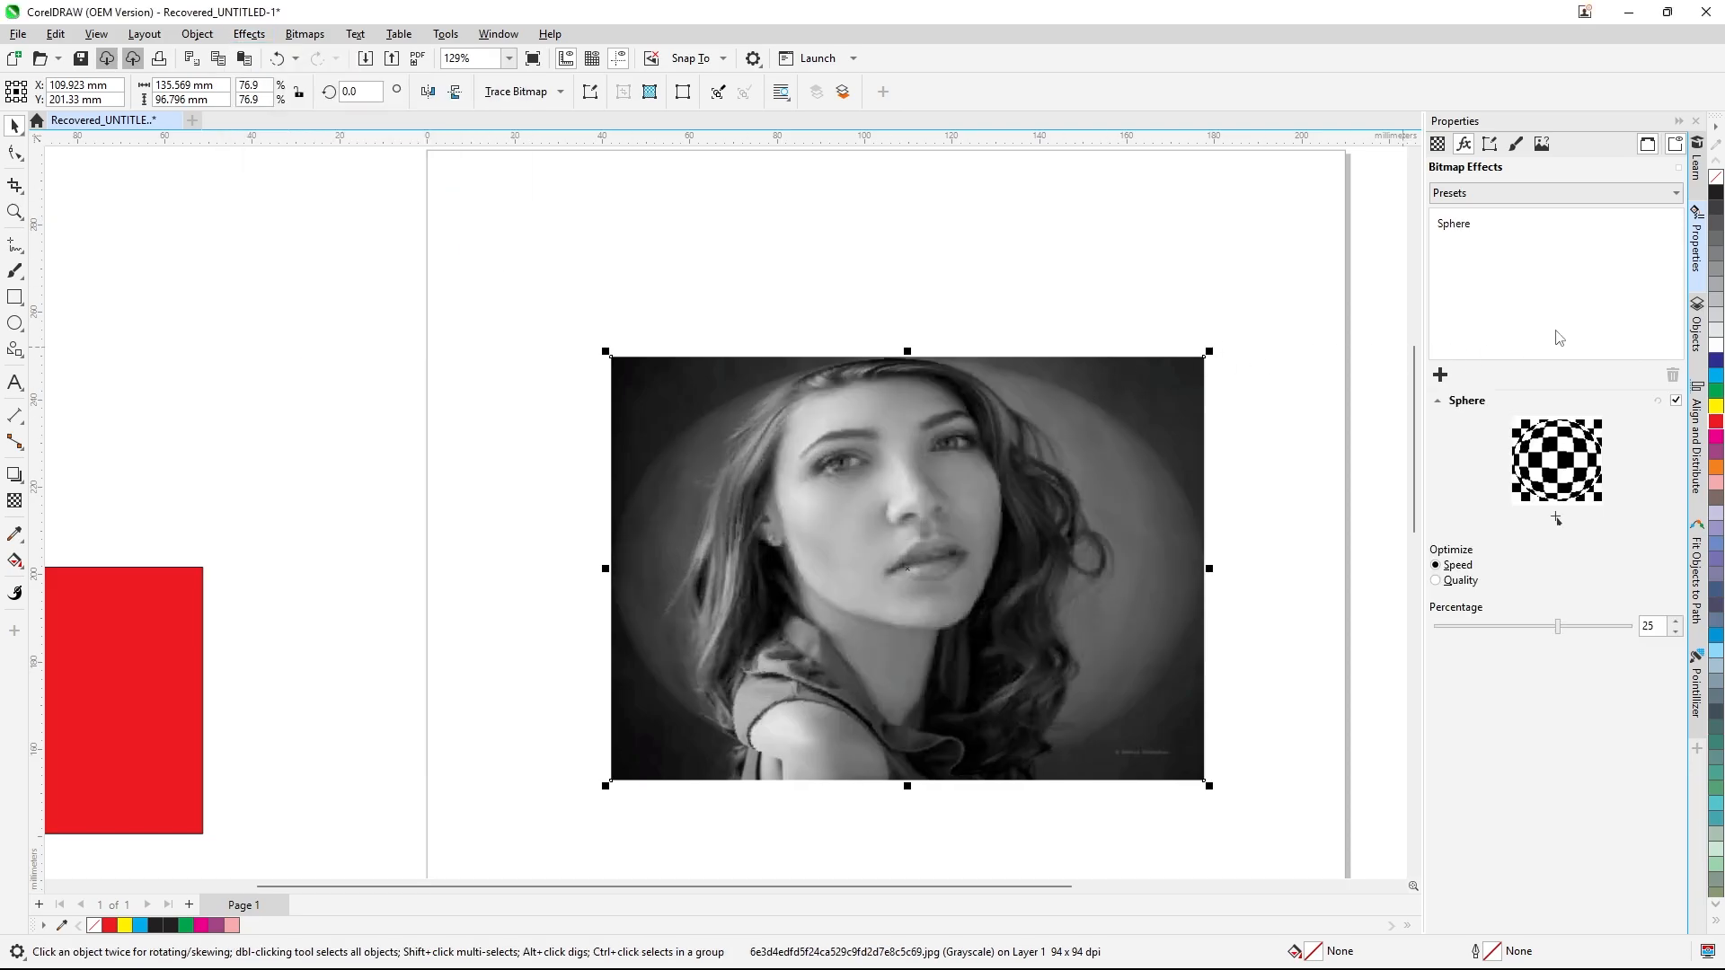
{"action": "mouse_move", "coordinate": [1503, 223]}
{"action": "left_click", "coordinate": [1564, 521]}
{"action": "left_click", "coordinate": [1437, 581]}
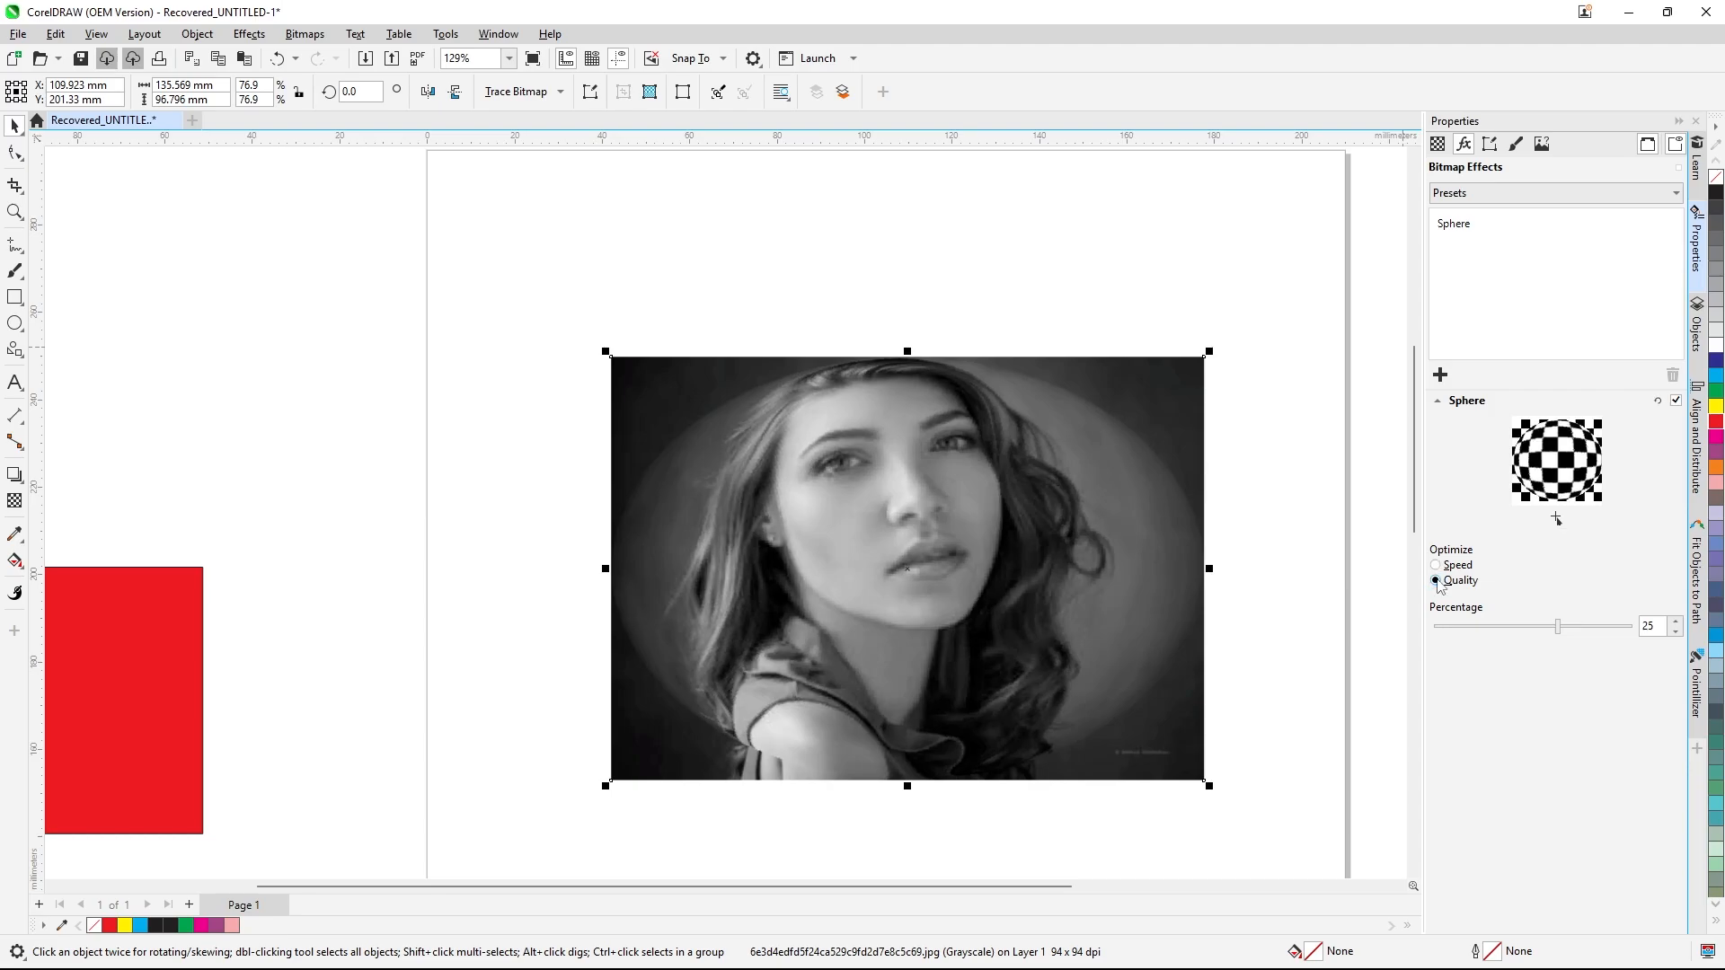
- Optimize the Sphere effect for speed and set its percentage to 3
{"action": "mouse_move", "coordinate": [1555, 636]}
{"action": "left_mouse_down"}
{"action": "mouse_move", "coordinate": [1571, 632]}
{"action": "mouse_move", "coordinate": [1538, 634]}
{"action": "left_mouse_up"}
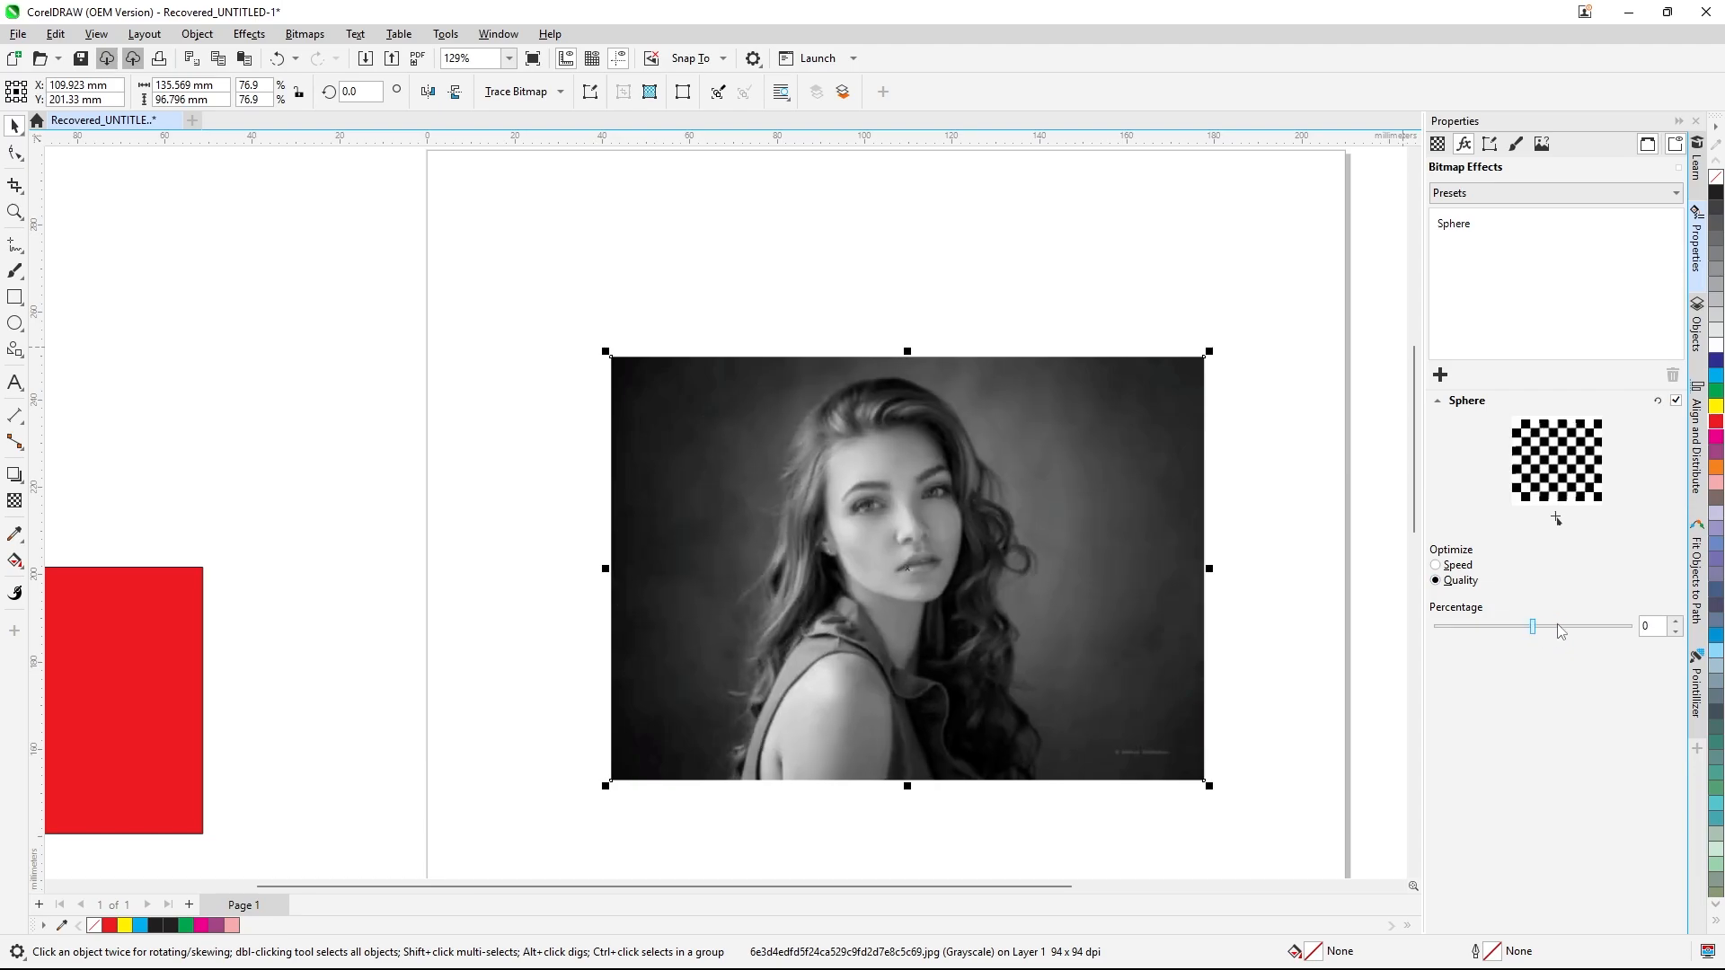
{"action": "left_click", "coordinate": [1436, 565]}
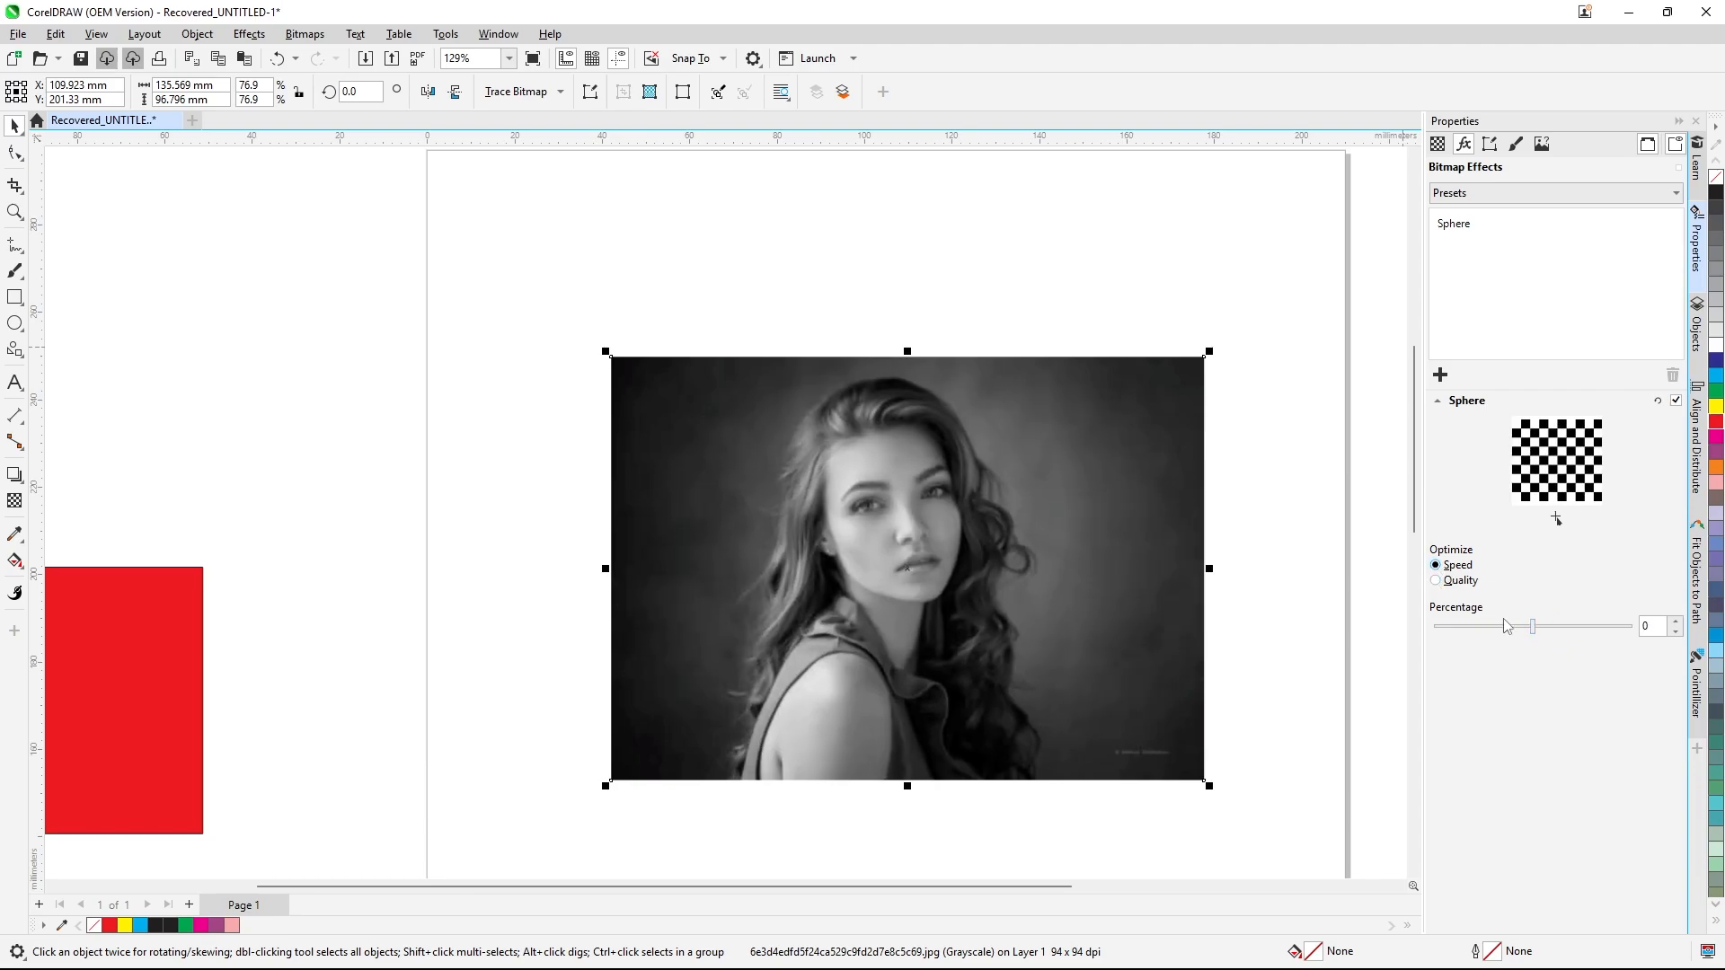
{"action": "left_click_drag", "start_coordinate": [1532, 634], "coordinate": [1535, 635]}
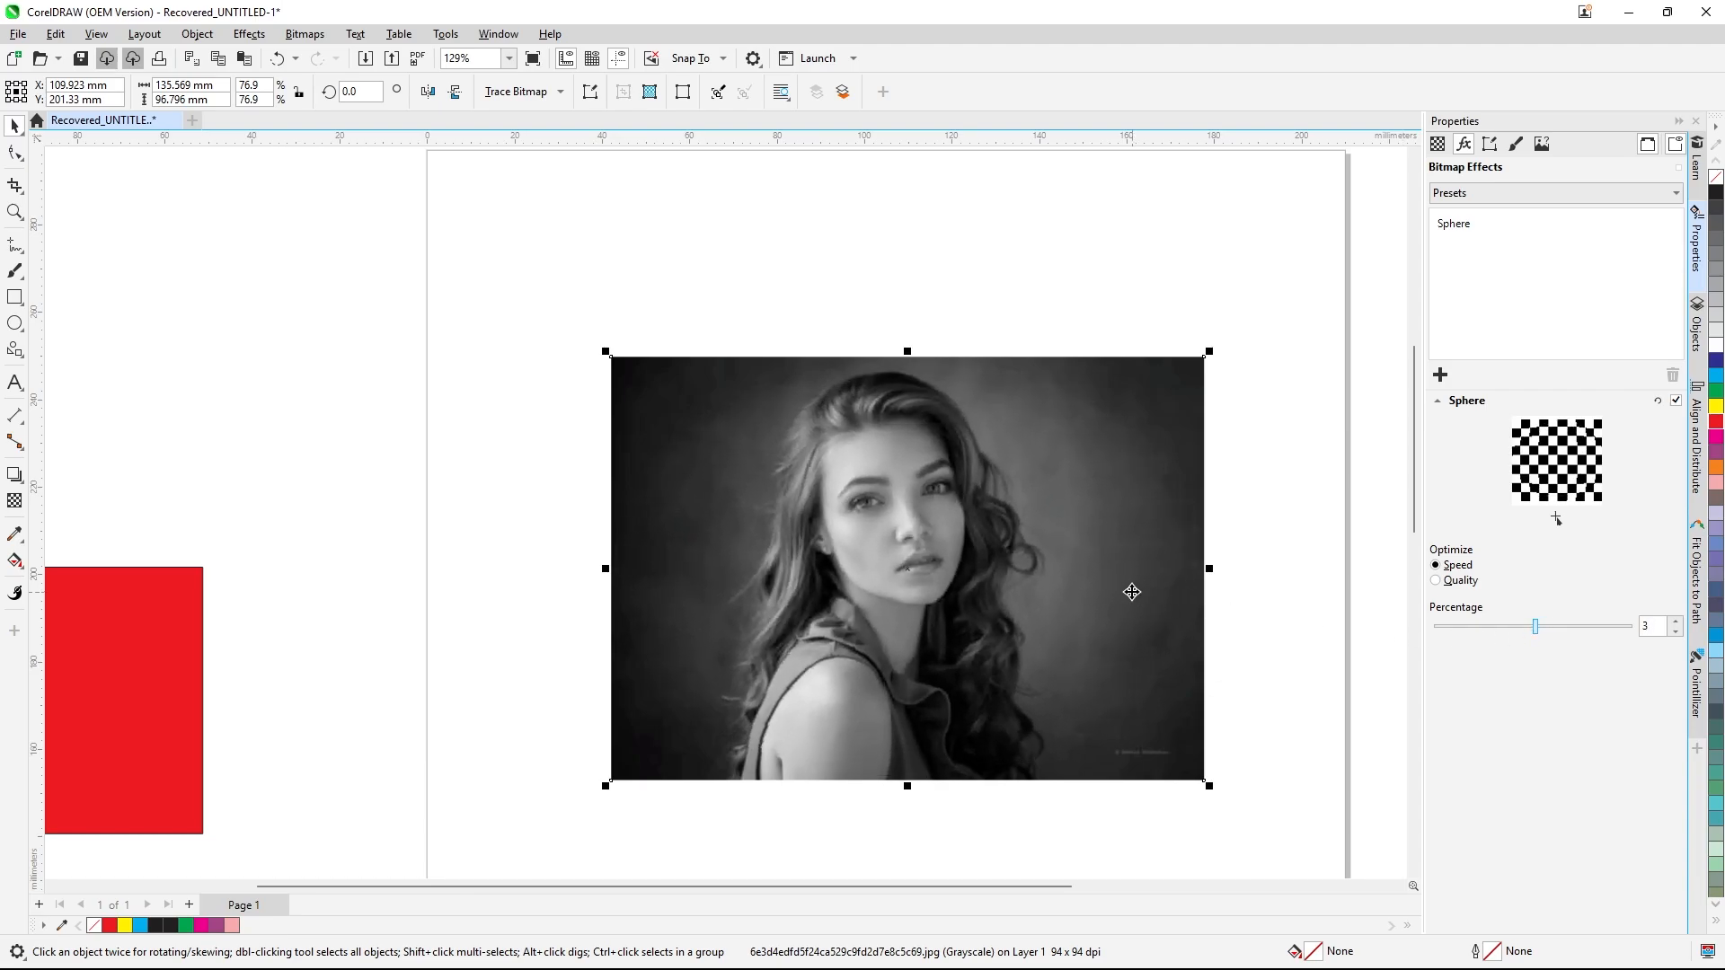
{"action": "left_click", "coordinate": [1079, 576]}
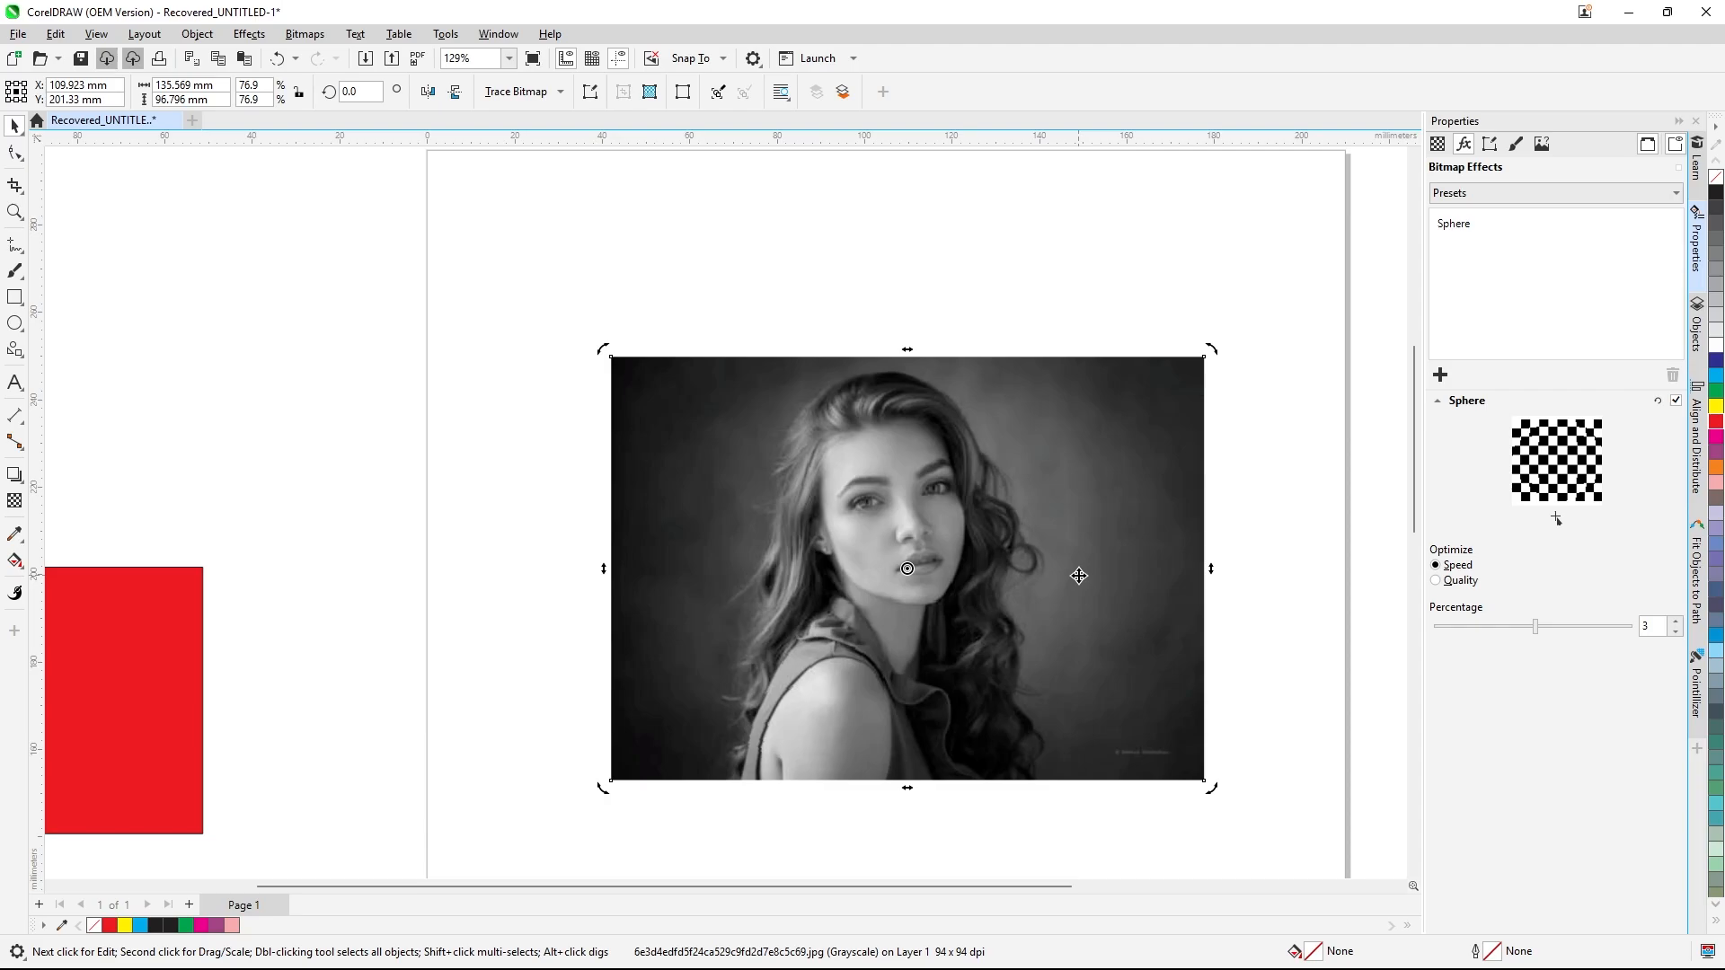
- Turn off the Sphere effect on the grayscale portrait and reselect the photo
{"action": "left_click", "coordinate": [1676, 401]}
{"action": "left_click", "coordinate": [1160, 311]}
{"action": "left_click", "coordinate": [1080, 481]}
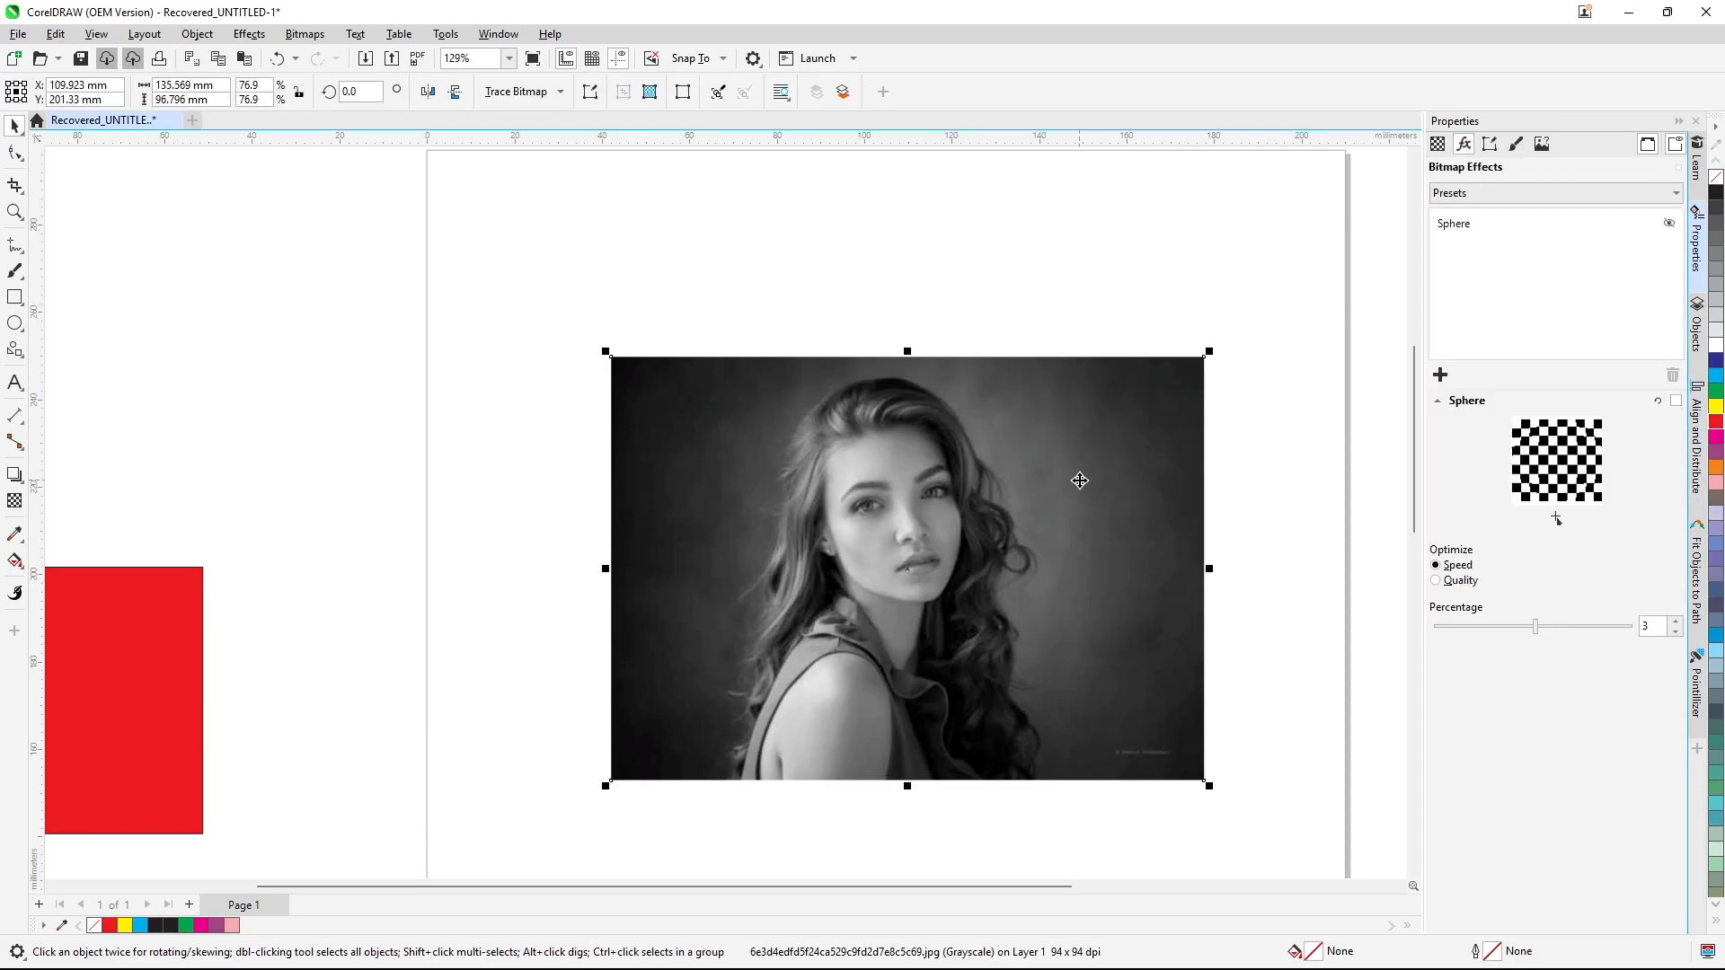
{"action": "key", "text": "Delete"}
{"action": "scroll", "coordinate": [928, 434], "scroll_direction": "down", "scroll_amount": 1}
{"action": "right_click", "coordinate": [901, 434]}
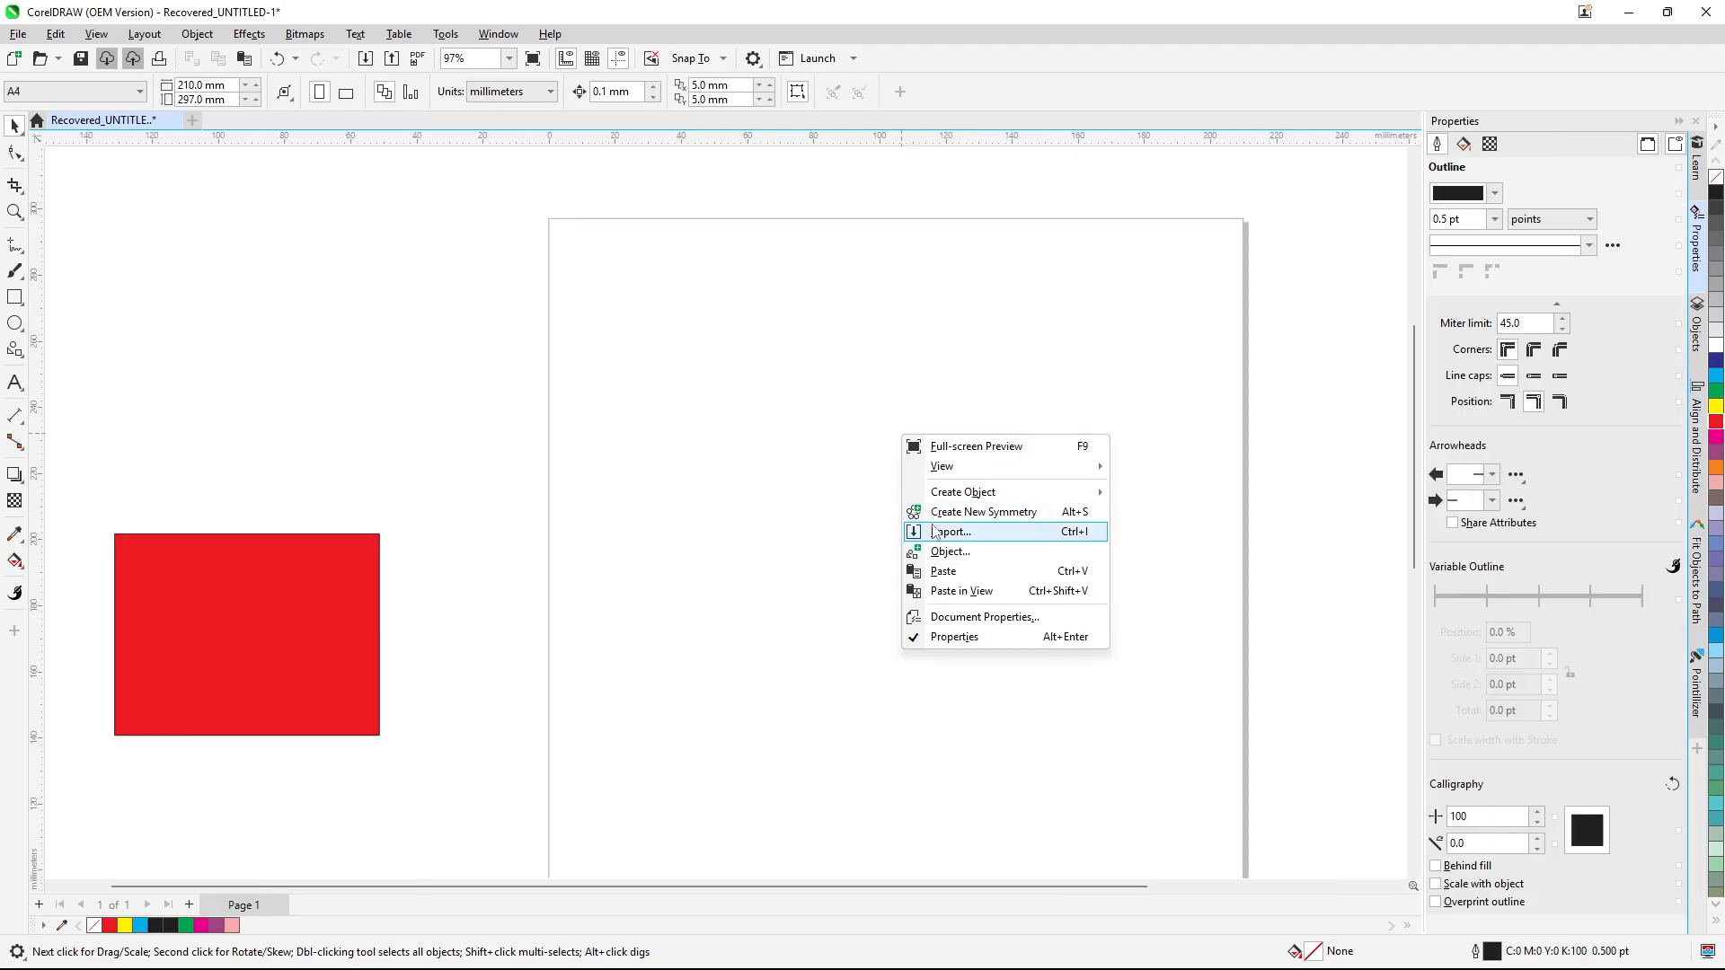
{"action": "left_click", "coordinate": [935, 529]}
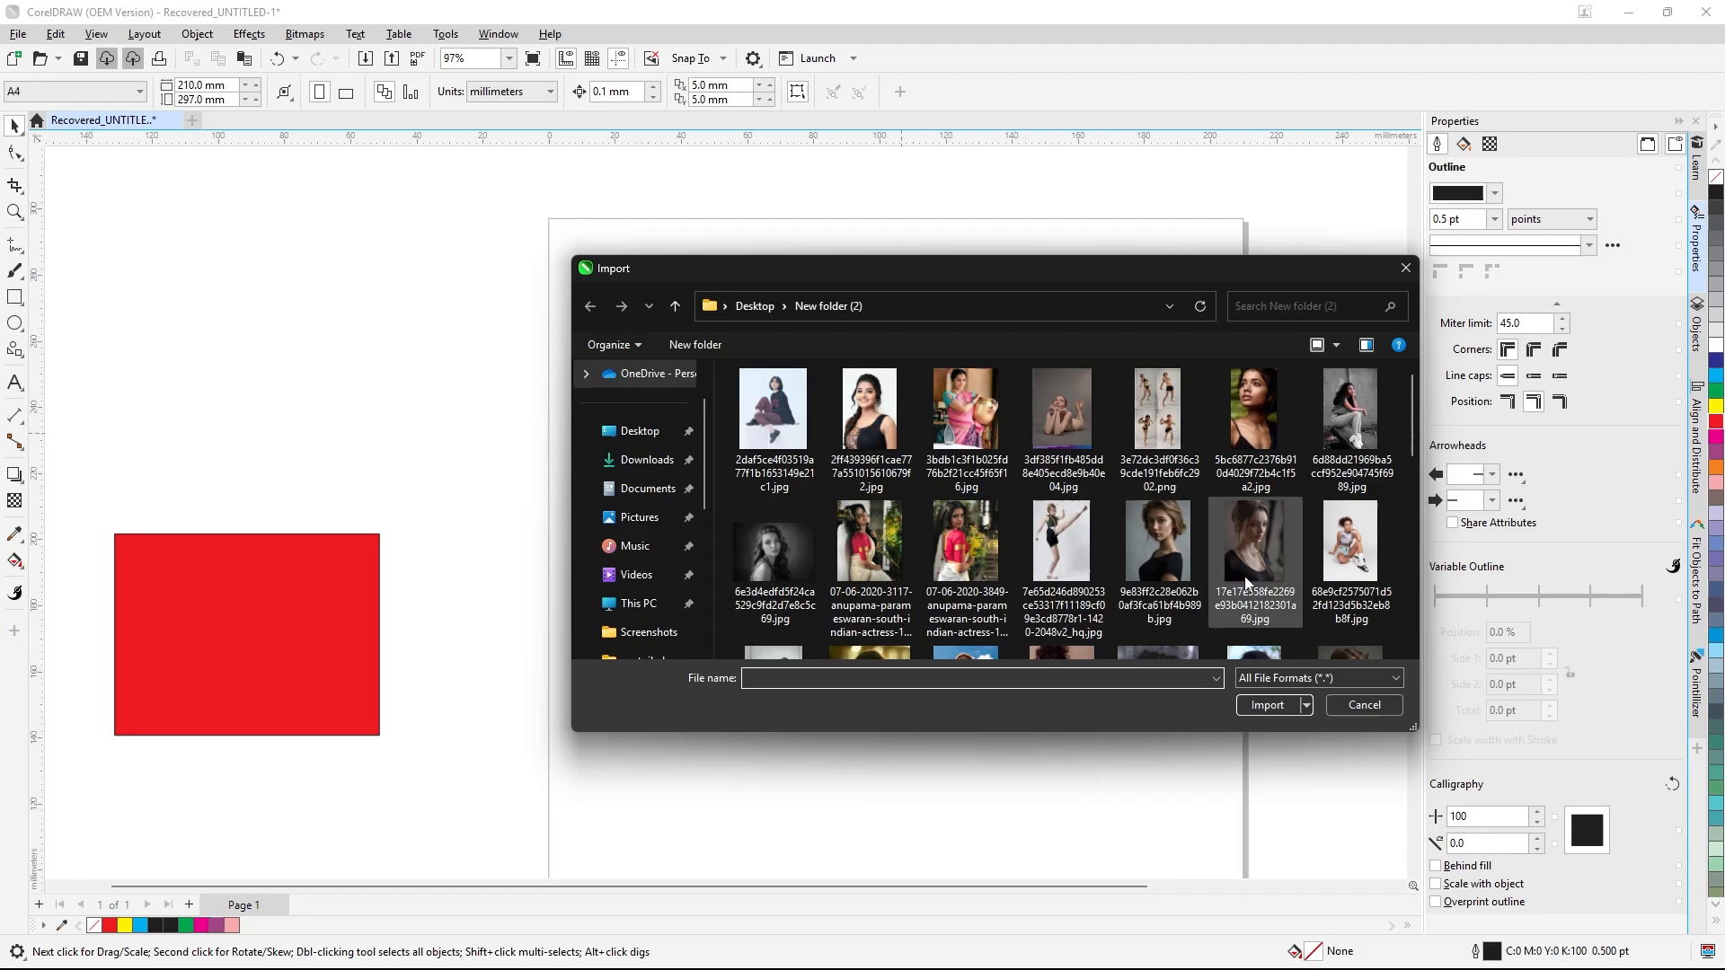
{"action": "left_click", "coordinate": [1252, 627]}
{"action": "left_click", "coordinate": [1268, 708]}
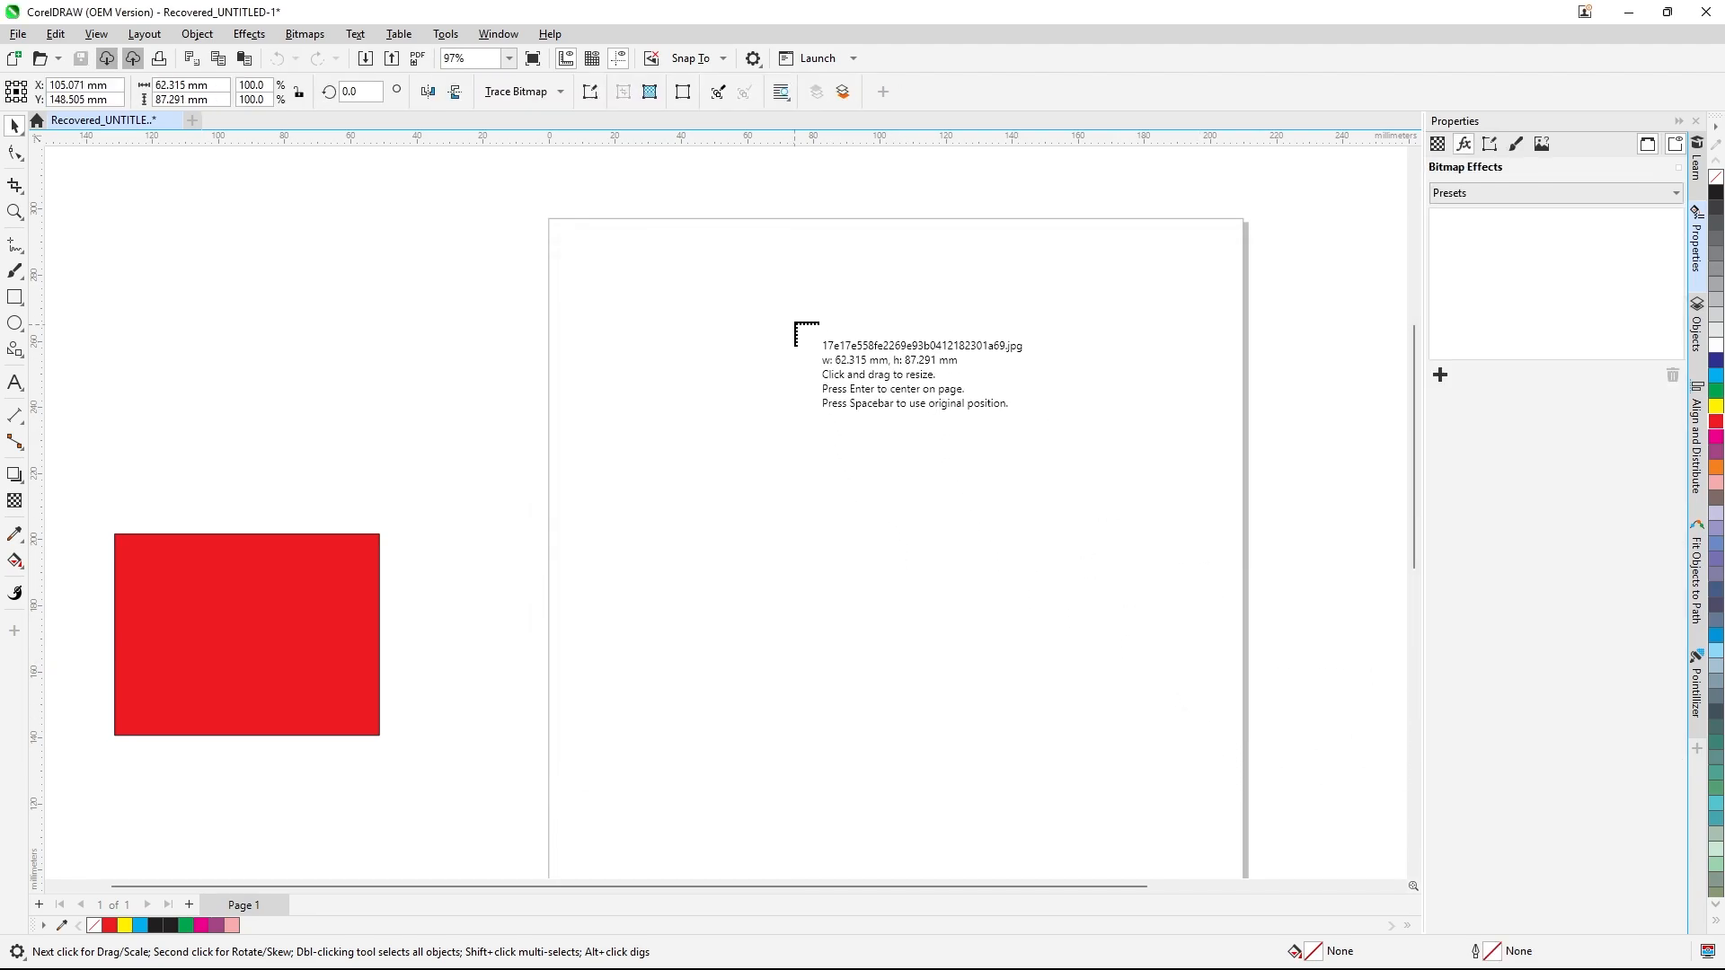
{"action": "scroll", "coordinate": [794, 328], "scroll_direction": "down", "scroll_amount": 1}
{"action": "left_click_drag", "start_coordinate": [757, 346], "coordinate": [1040, 685]}
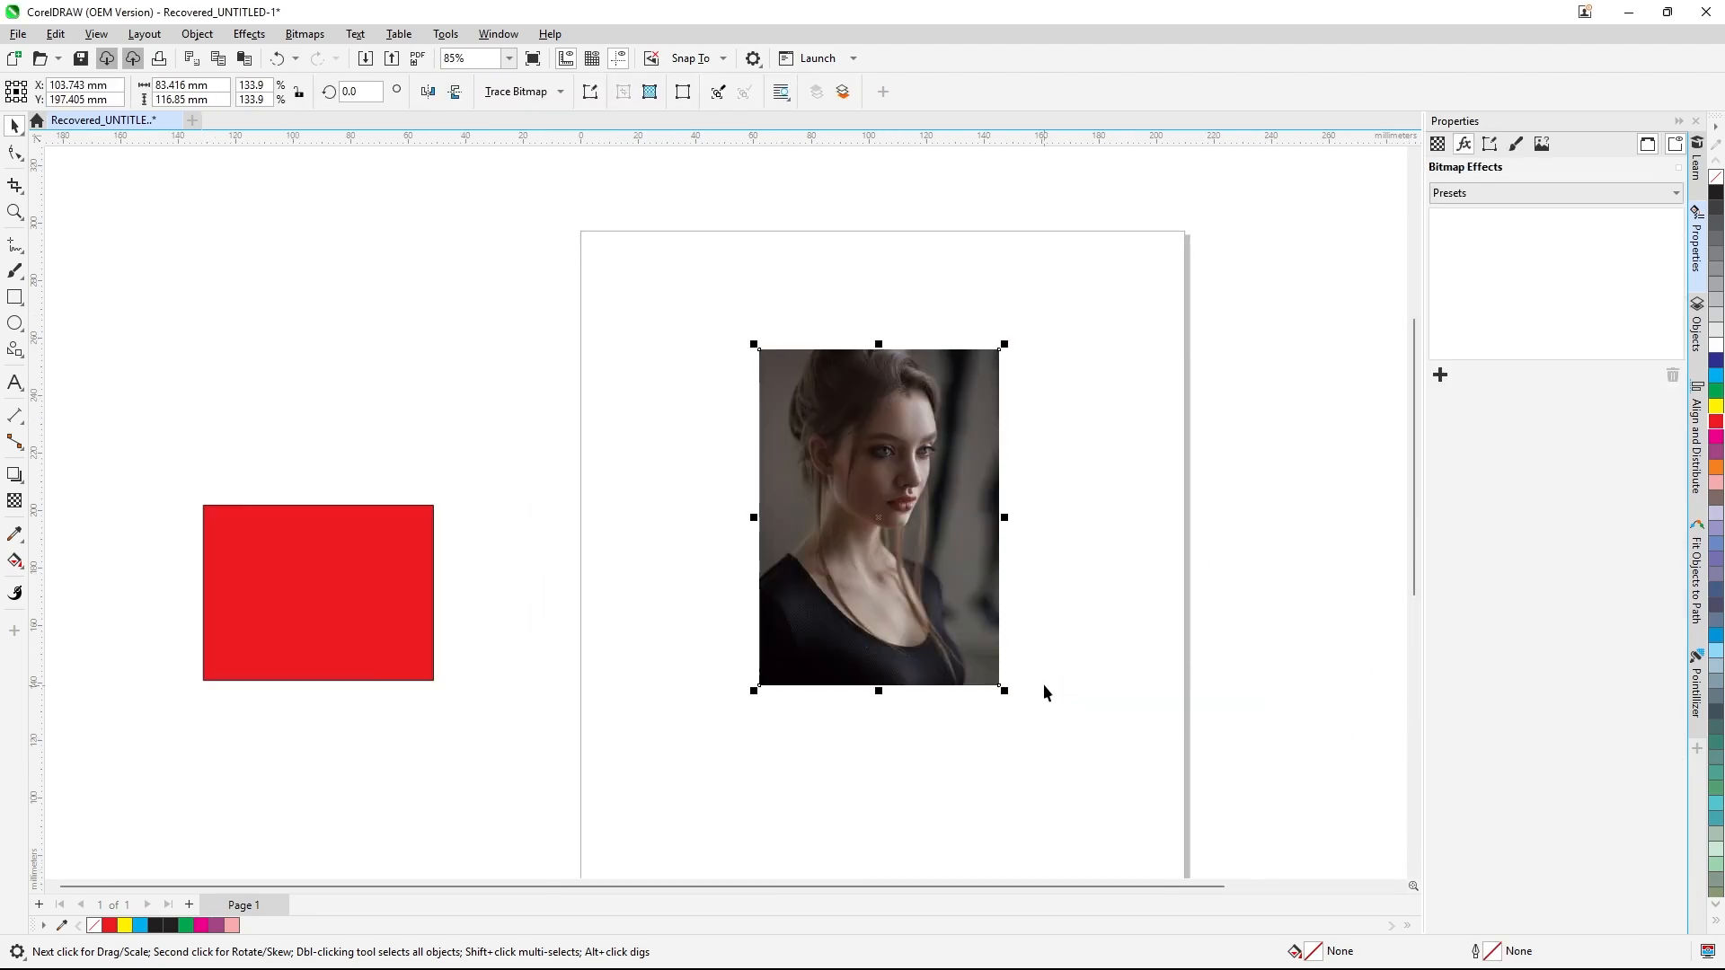
{"action": "scroll", "coordinate": [908, 335], "scroll_direction": "up", "scroll_amount": 2}
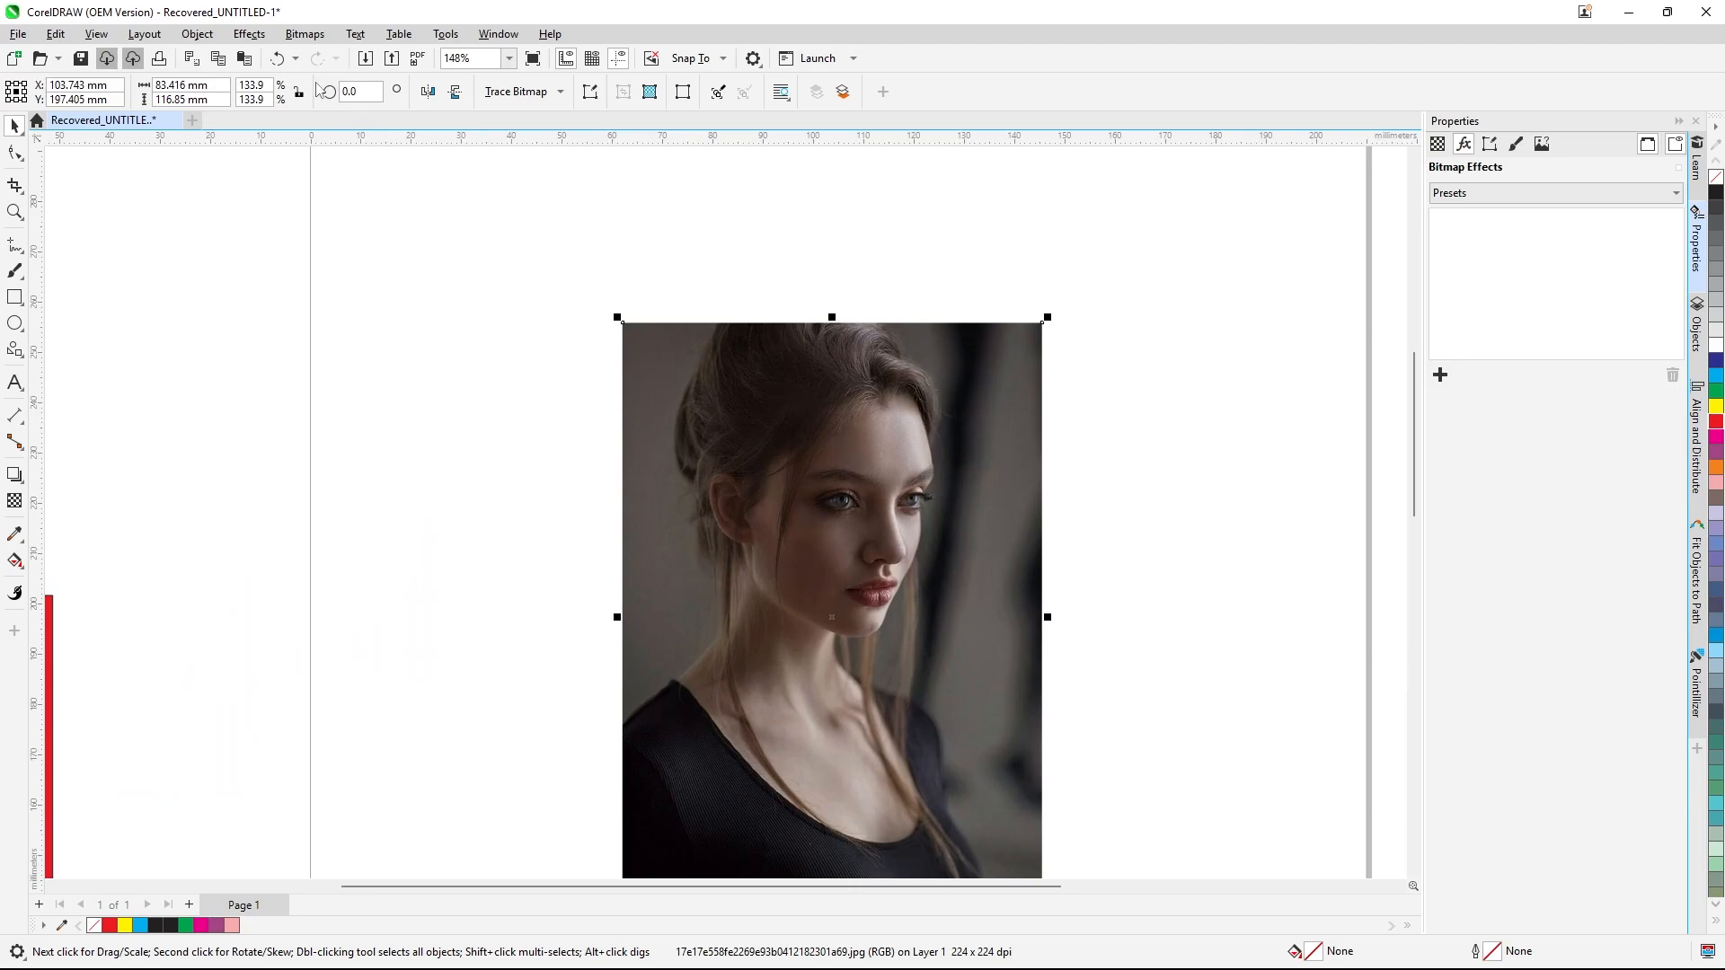
- Apply the Zig Zag 3D effect to the portrait and toggle its visibility to compare before and after
{"action": "left_click", "coordinate": [249, 34]}
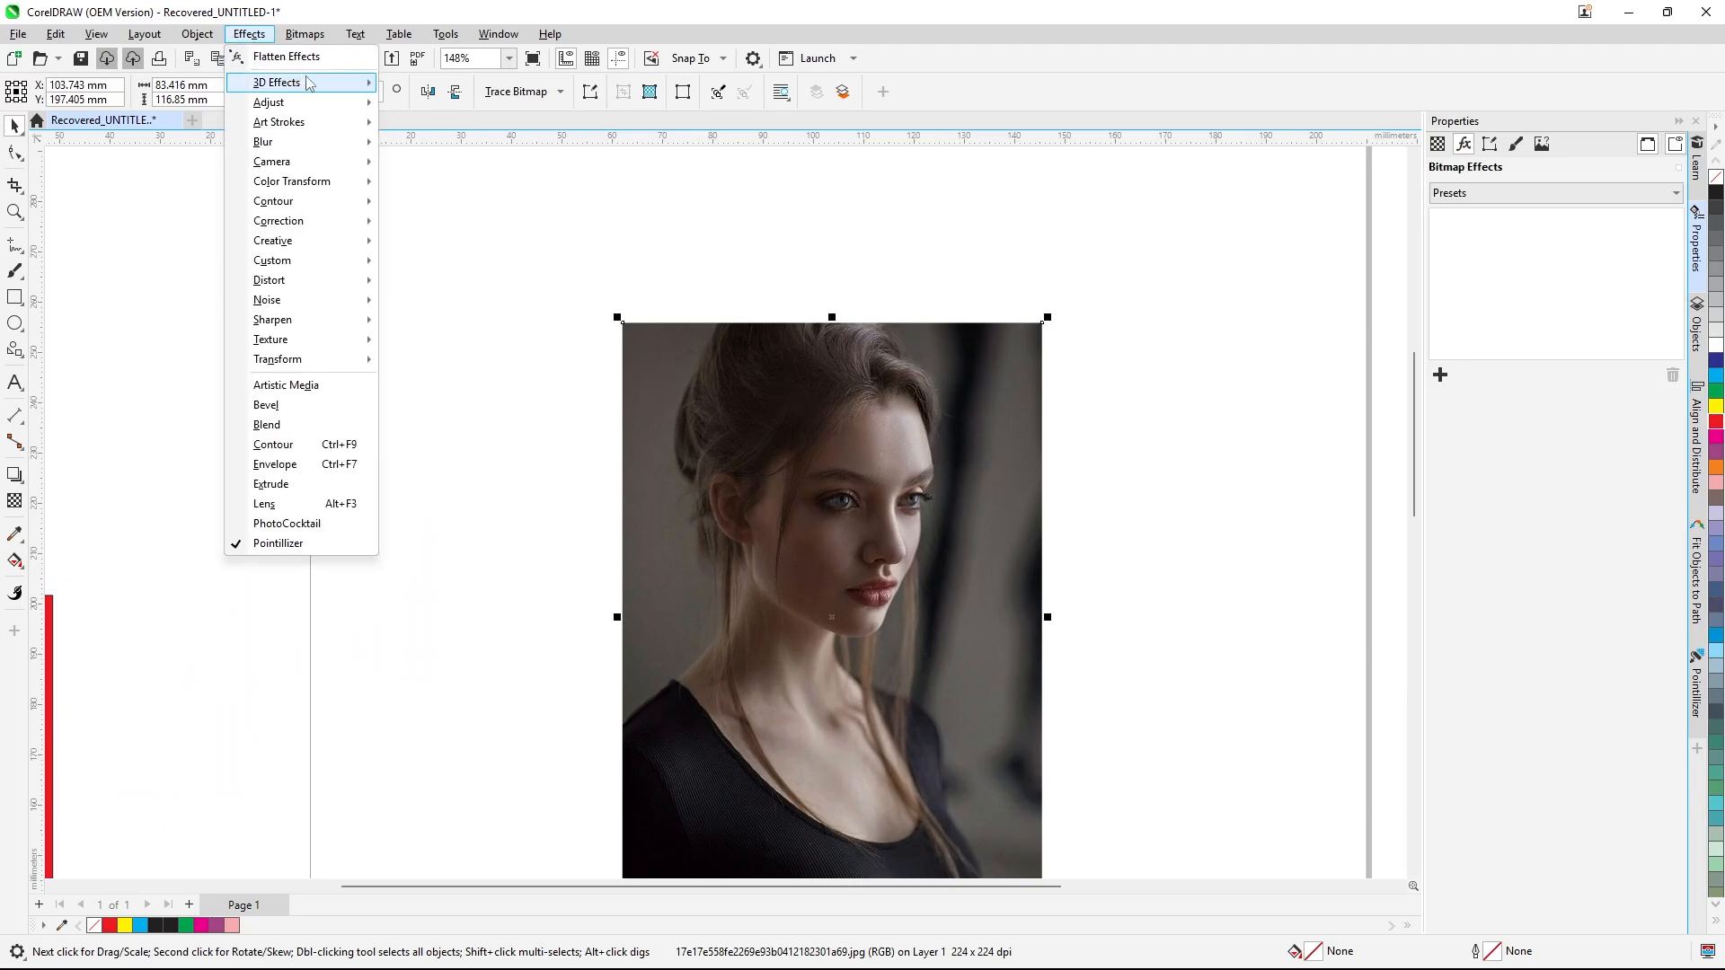
{"action": "mouse_move", "coordinate": [314, 83]}
{"action": "left_click", "coordinate": [466, 204]}
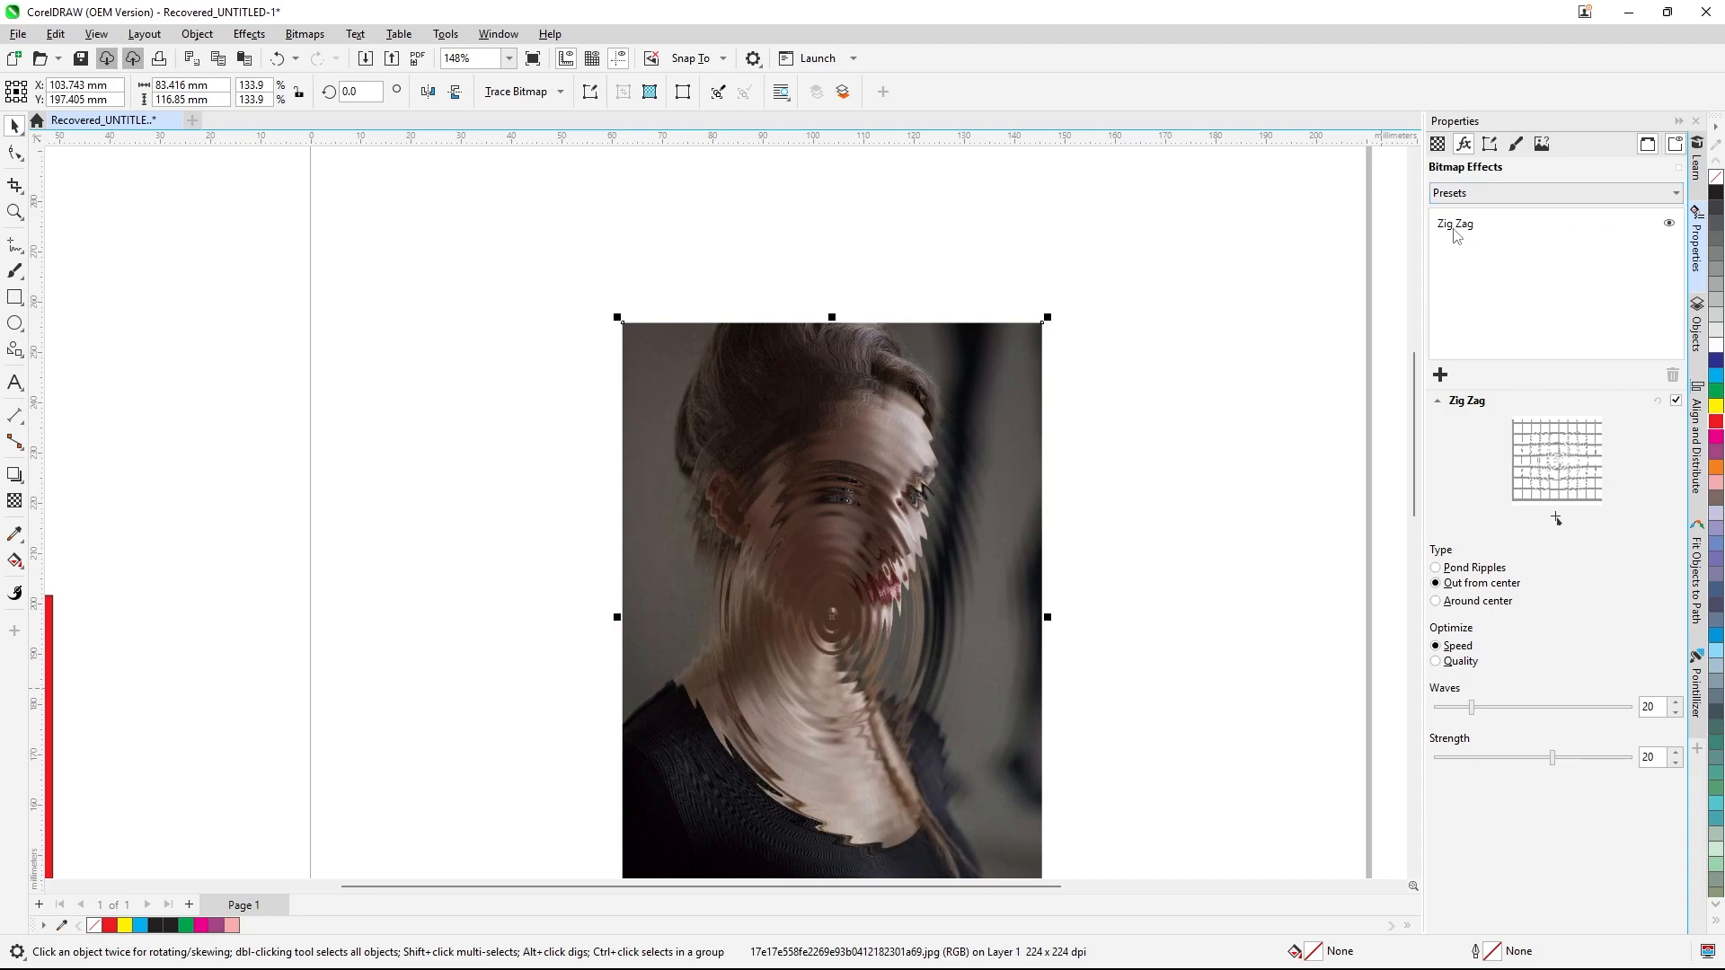
{"action": "left_click", "coordinate": [1669, 224]}
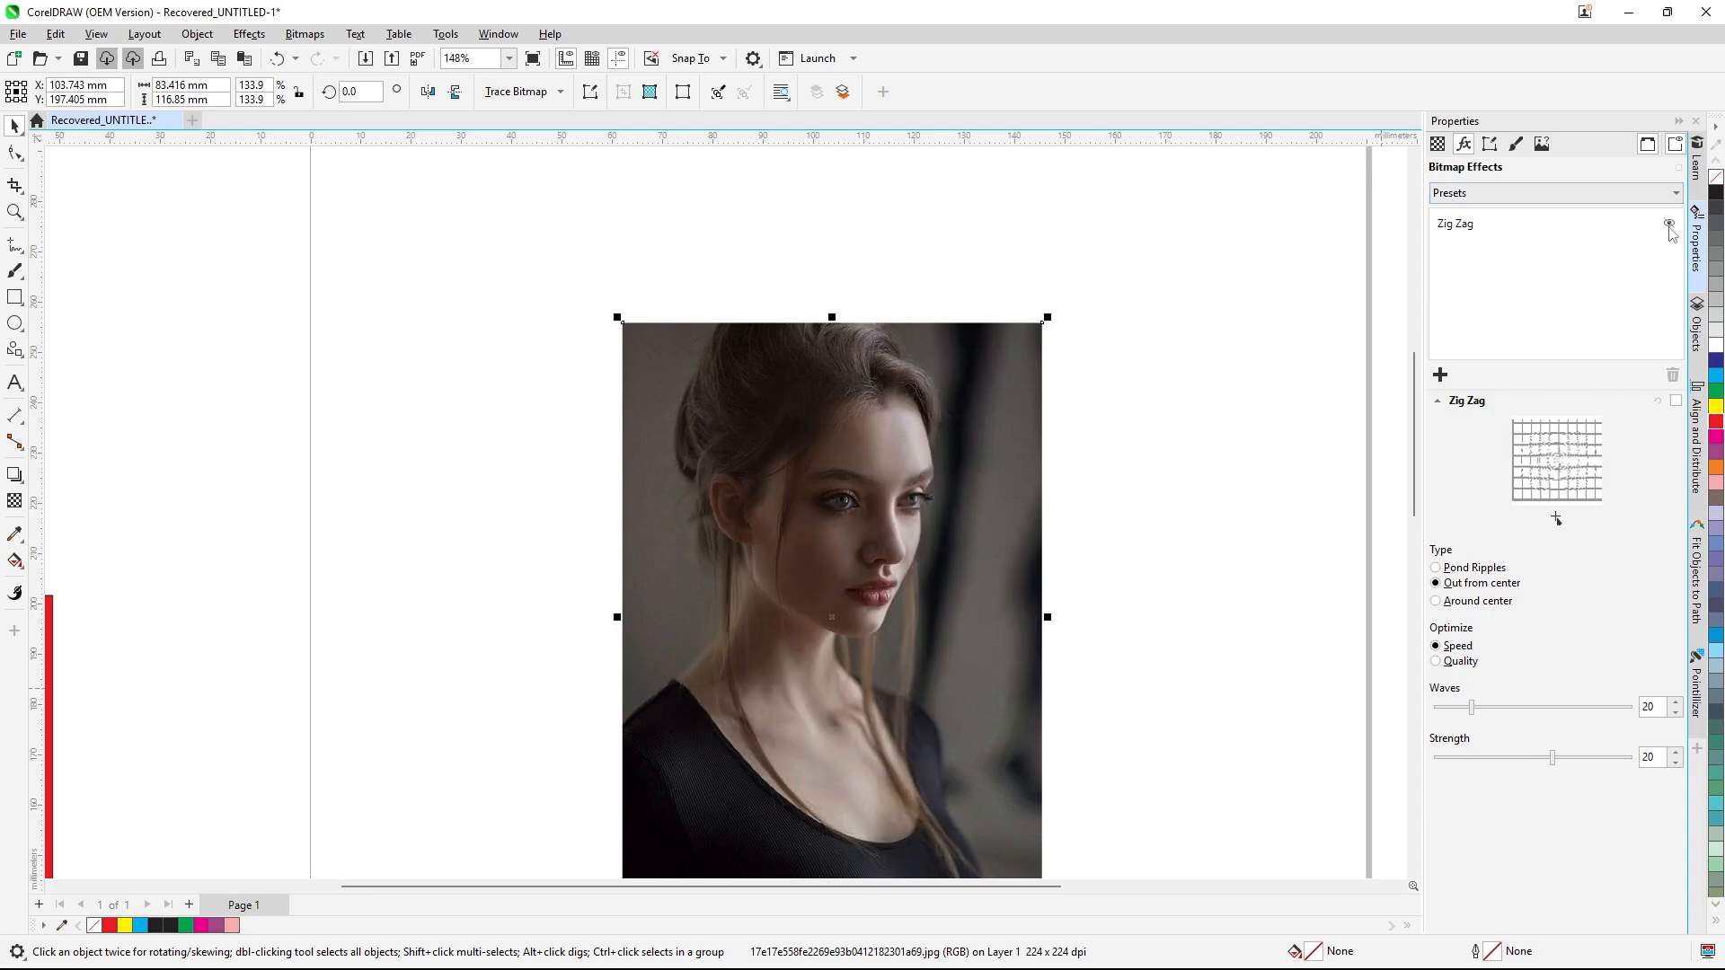
{"action": "left_click", "coordinate": [1669, 226]}
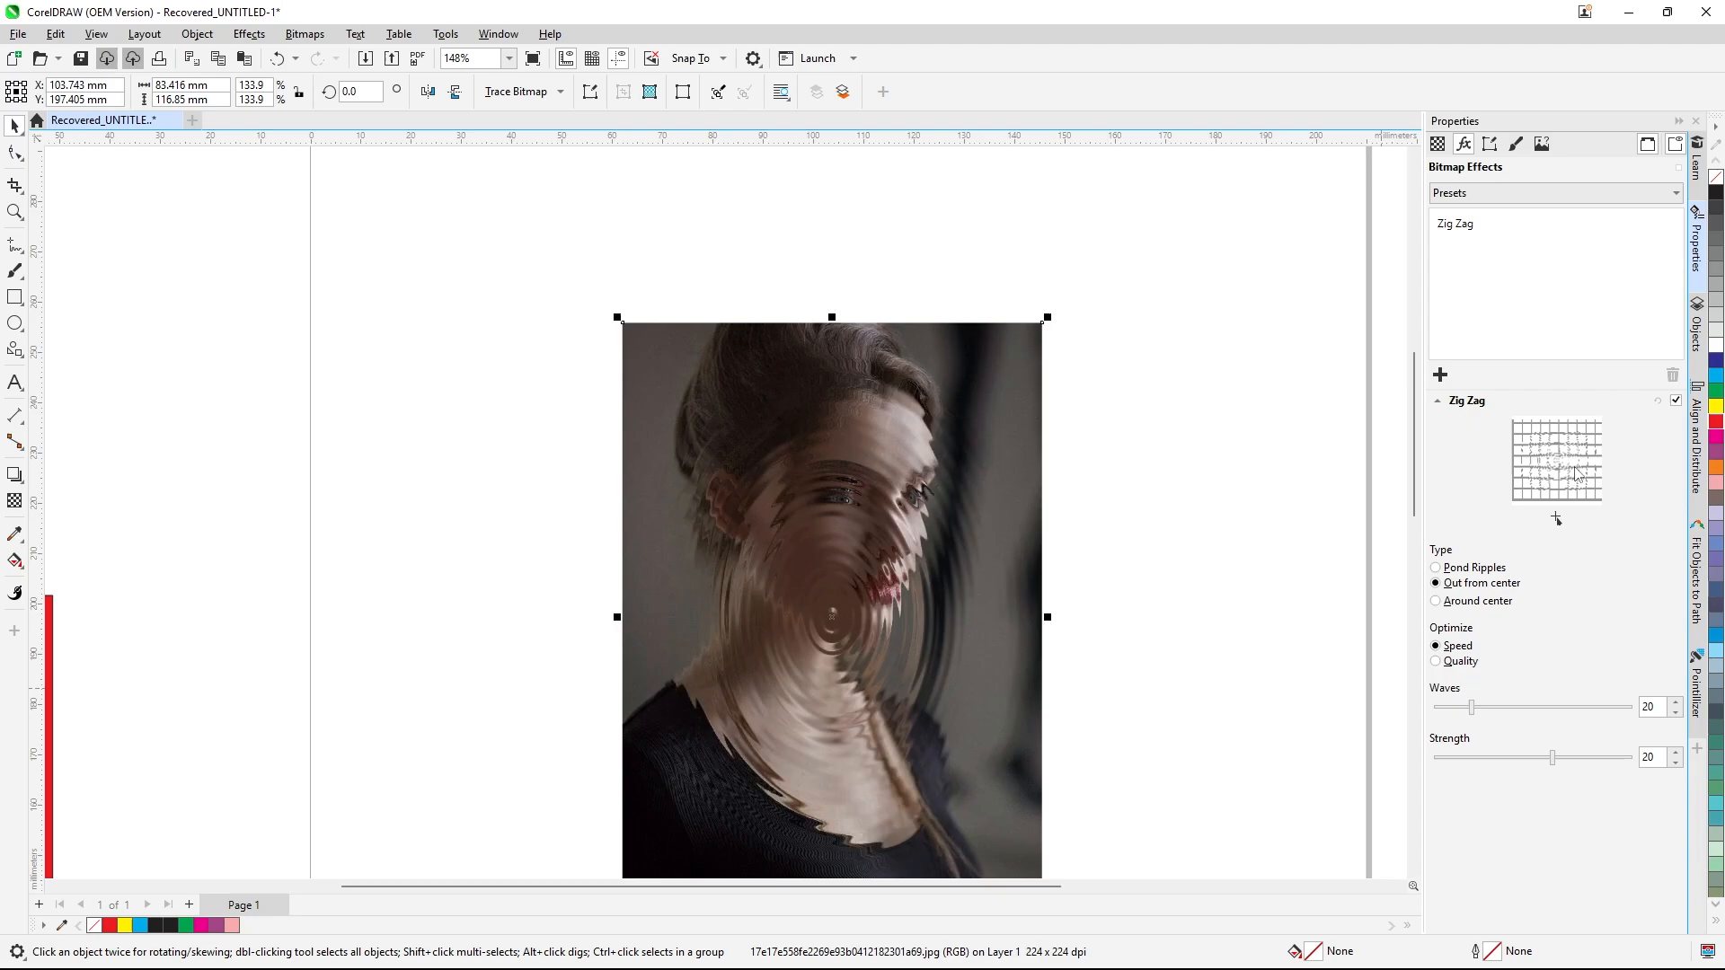
{"action": "left_click", "coordinate": [1675, 401]}
{"action": "left_click", "coordinate": [1675, 401]}
- Set the Zig Zag type to Around center, optimized for speed, with waves 12, strength 9 and damping 87
{"action": "left_click", "coordinate": [1435, 568]}
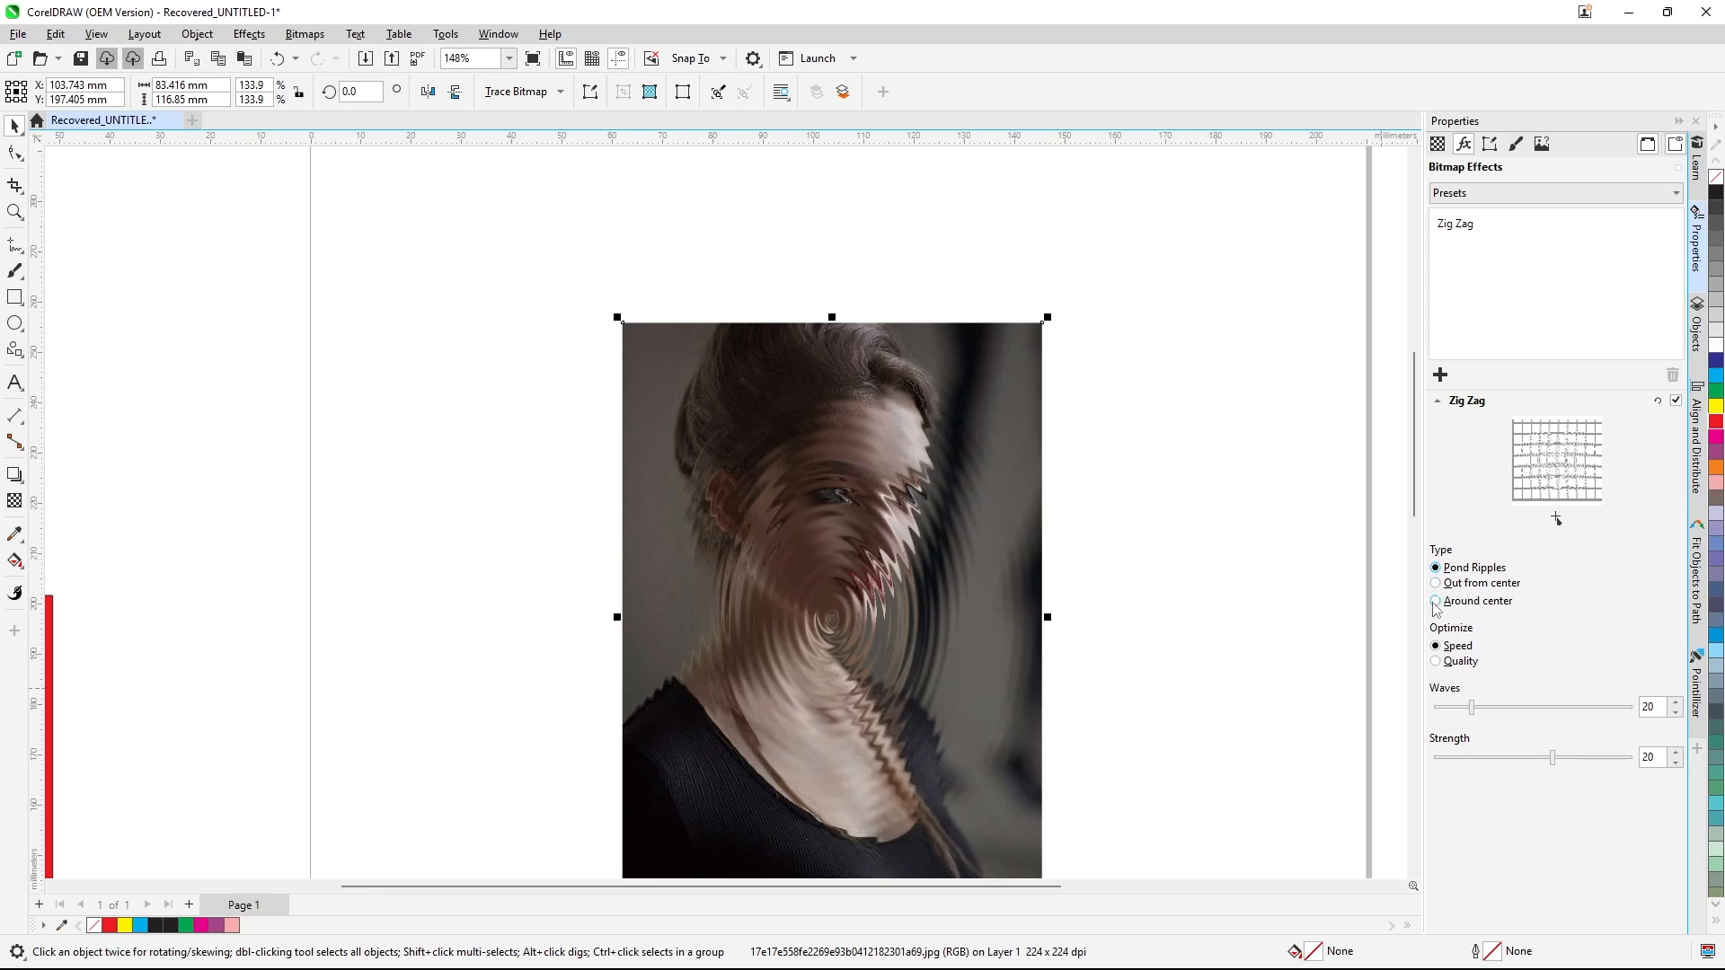
{"action": "left_click", "coordinate": [1436, 602]}
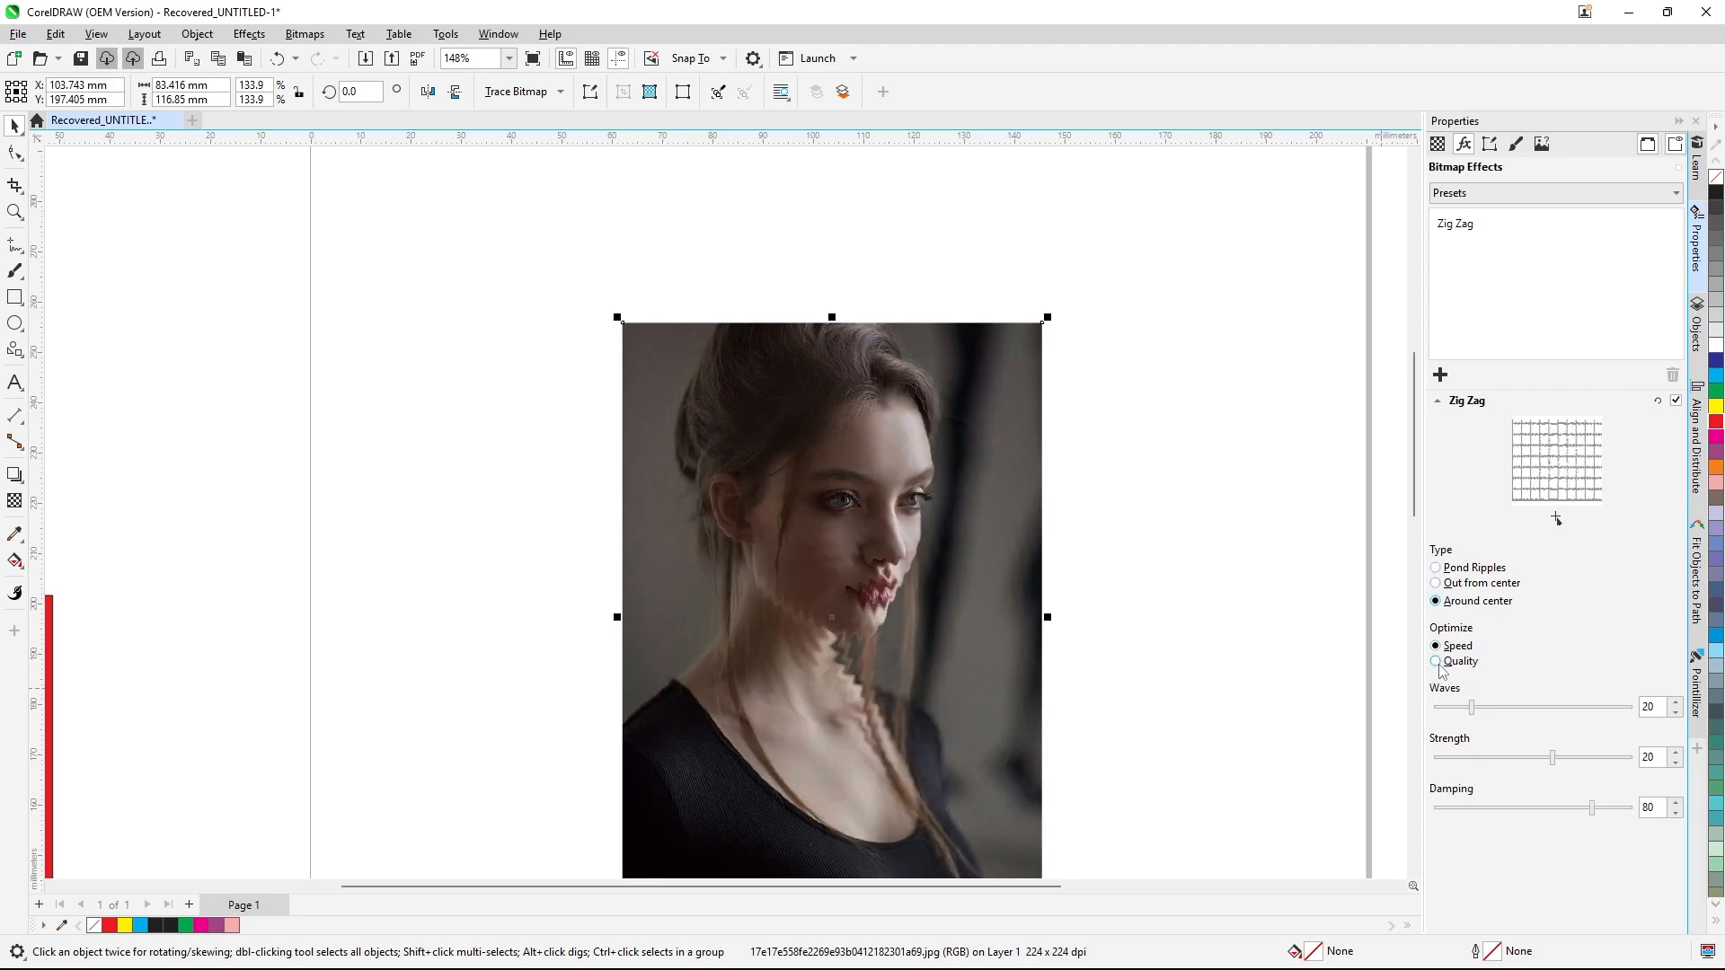
{"action": "left_click", "coordinate": [1436, 662]}
{"action": "left_click", "coordinate": [1435, 647]}
{"action": "mouse_move", "coordinate": [1471, 710]}
{"action": "left_mouse_down"}
{"action": "mouse_move", "coordinate": [1517, 709]}
{"action": "mouse_move", "coordinate": [1440, 710]}
{"action": "mouse_move", "coordinate": [1456, 710]}
{"action": "left_mouse_up"}
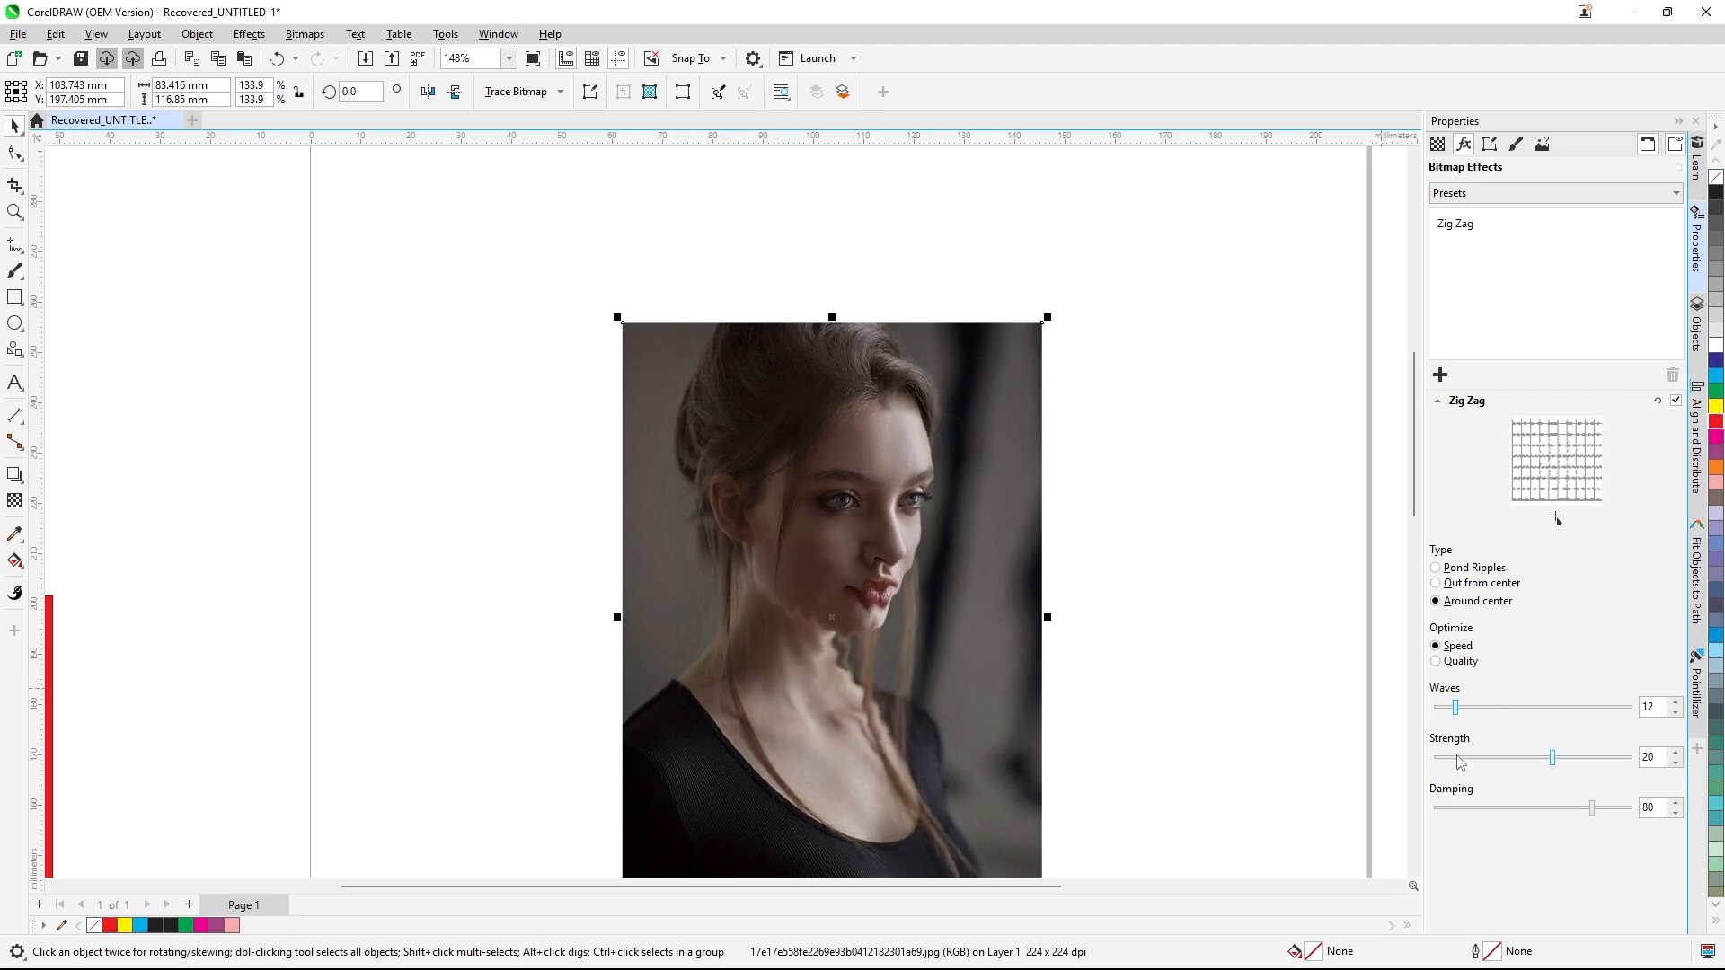
{"action": "left_click_drag", "start_coordinate": [1551, 757], "coordinate": [1607, 806]}
- Turn off the Zig Zag effect on the portrait and deselect the photo
{"action": "left_click", "coordinate": [1675, 401]}
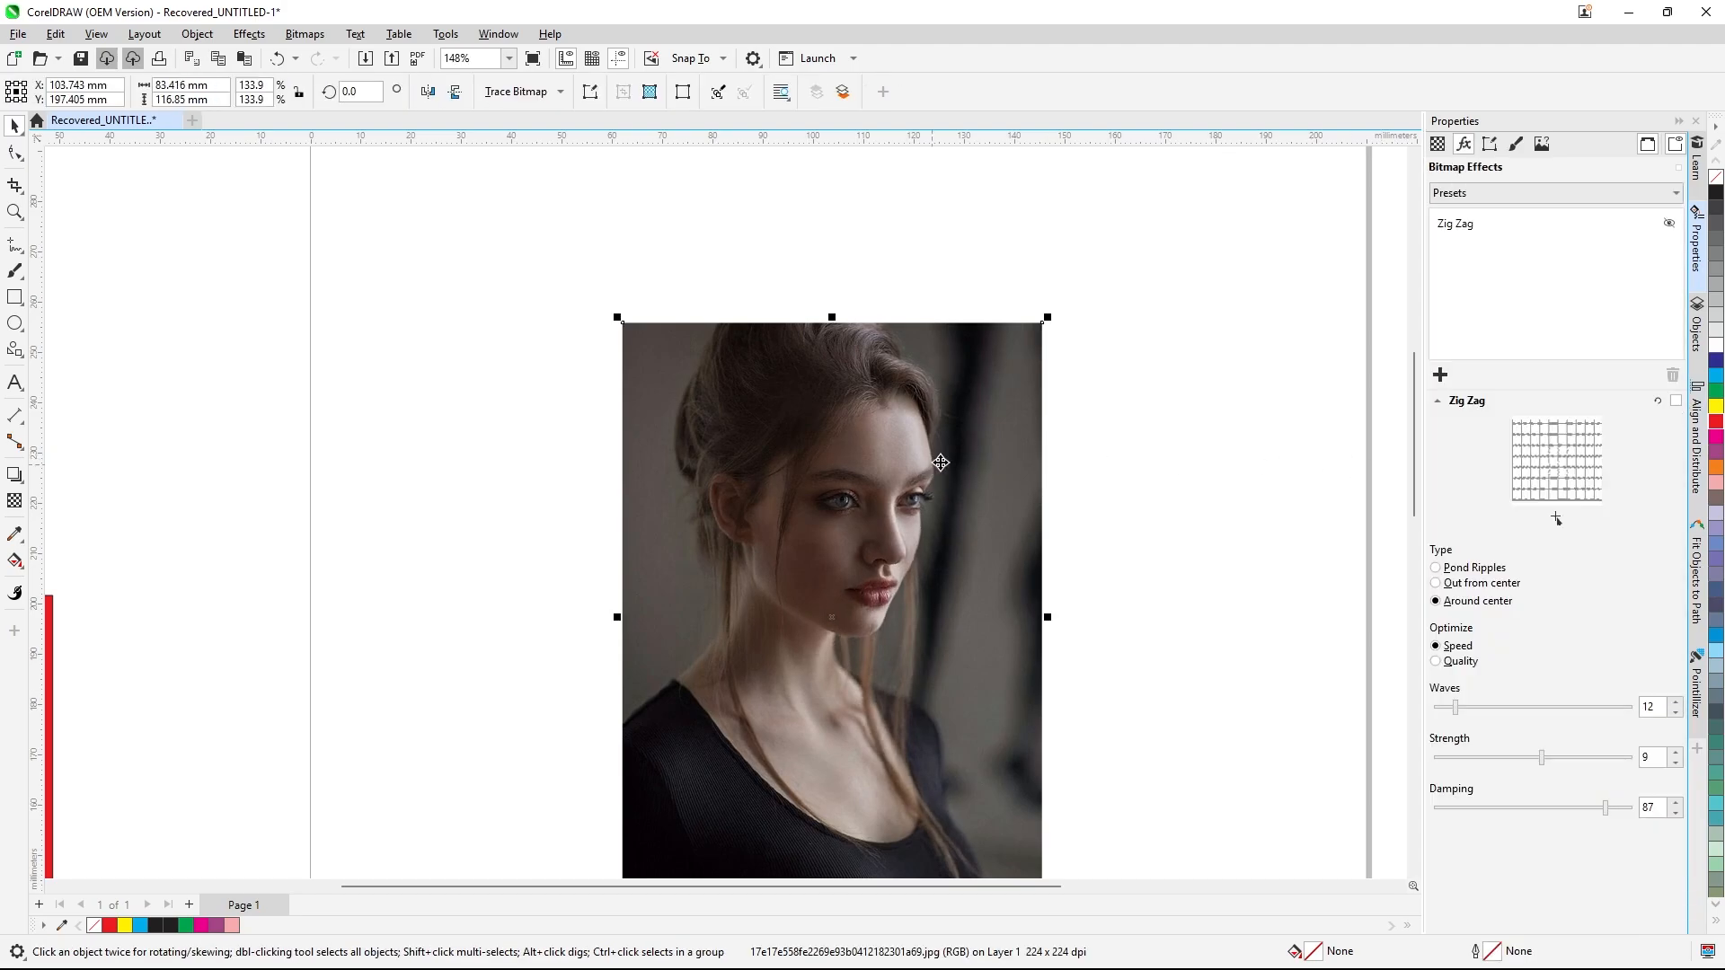
{"action": "left_click", "coordinate": [1099, 413]}
{"action": "scroll", "coordinate": [988, 328], "scroll_direction": "down", "scroll_amount": 2}
{"action": "scroll", "coordinate": [1030, 422], "scroll_direction": "up", "scroll_amount": 1}
{"action": "scroll", "coordinate": [1030, 416], "scroll_direction": "up", "scroll_amount": 1}
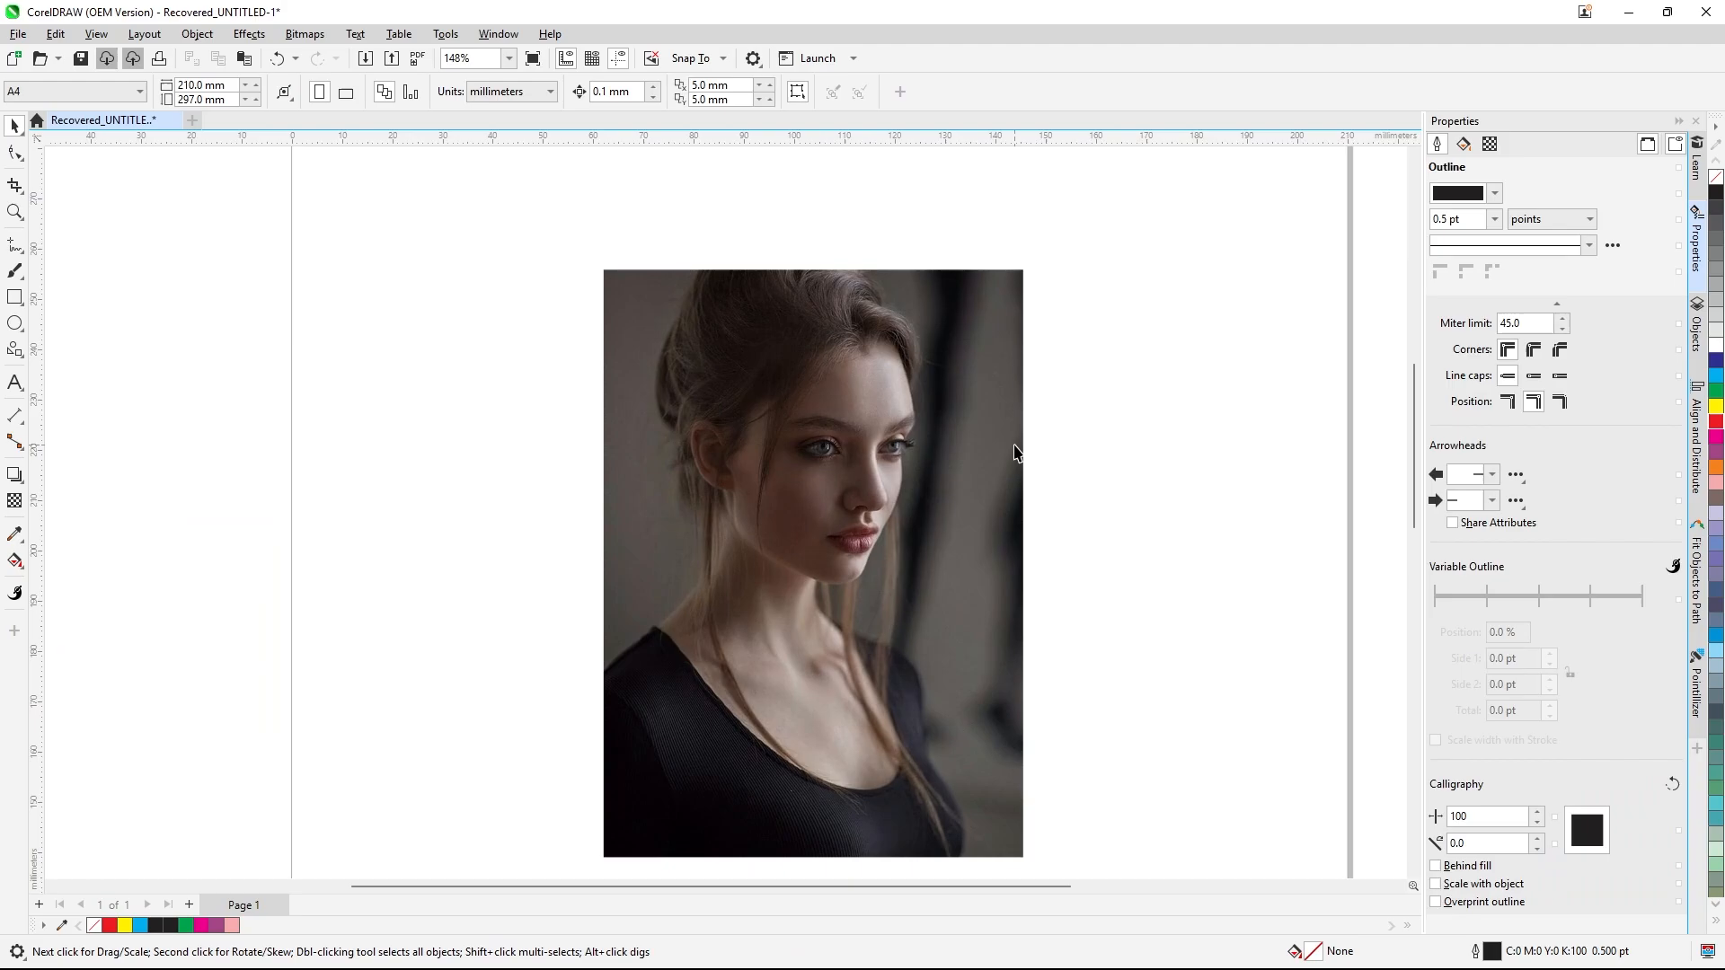
- Select the portrait and apply the Auto Adjust image adjustment to it
{"action": "left_click", "coordinate": [265, 37]}
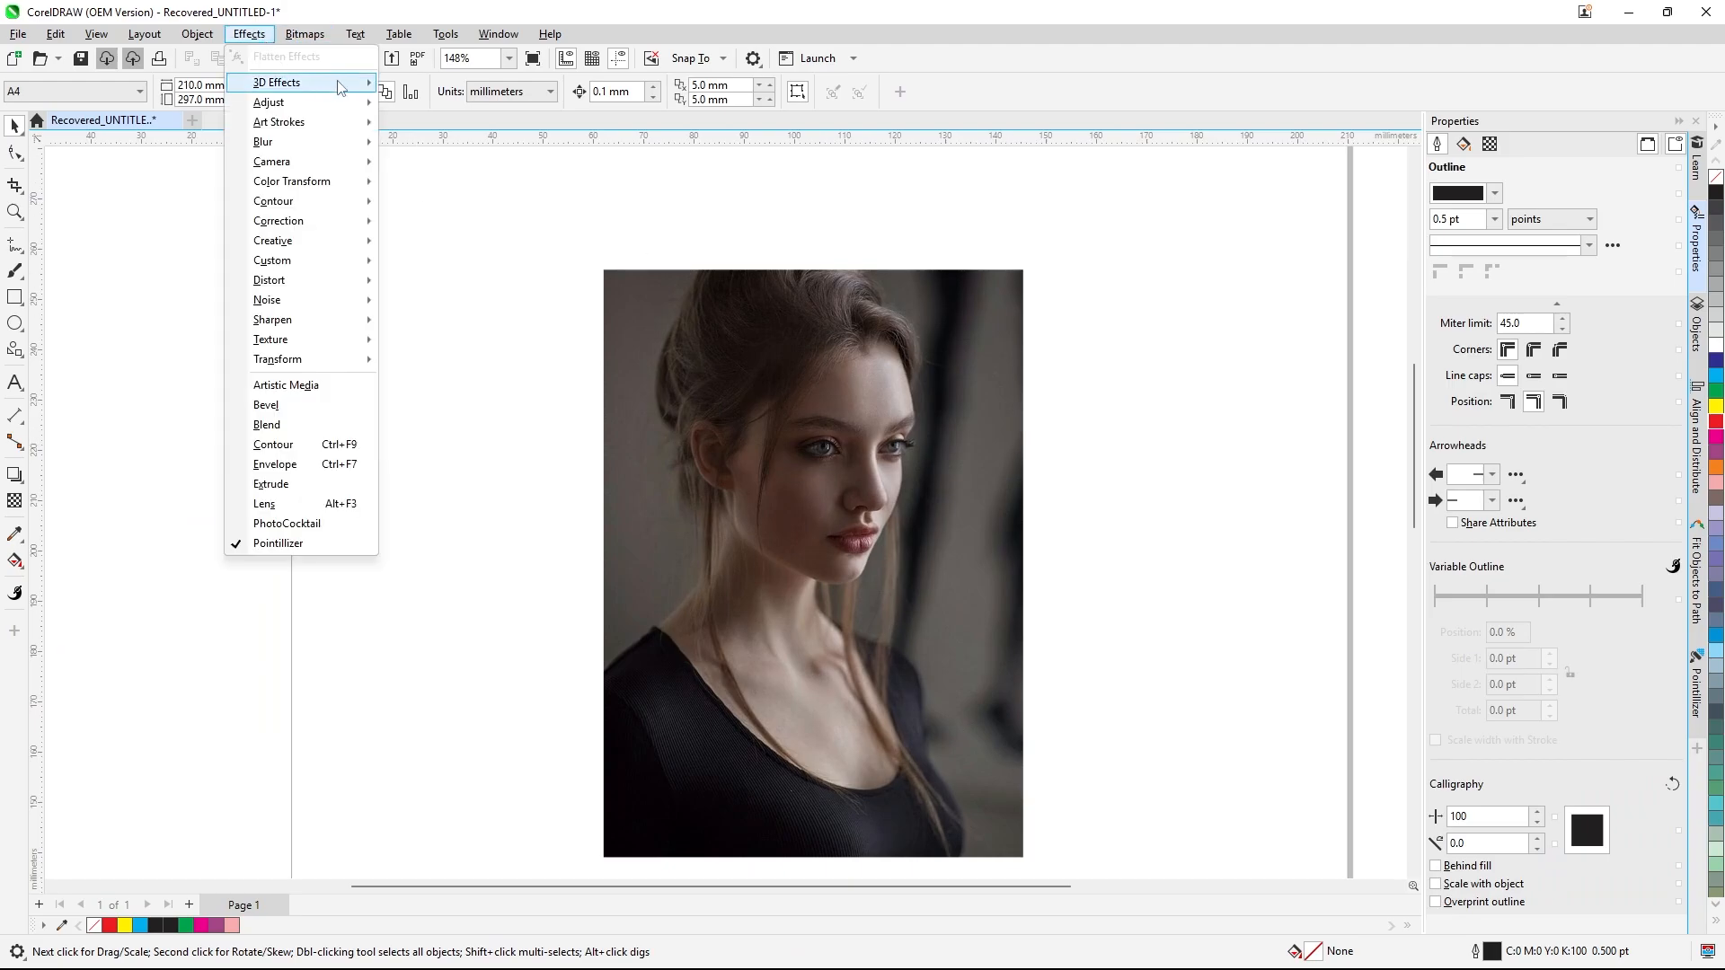
{"action": "left_click", "coordinate": [650, 497]}
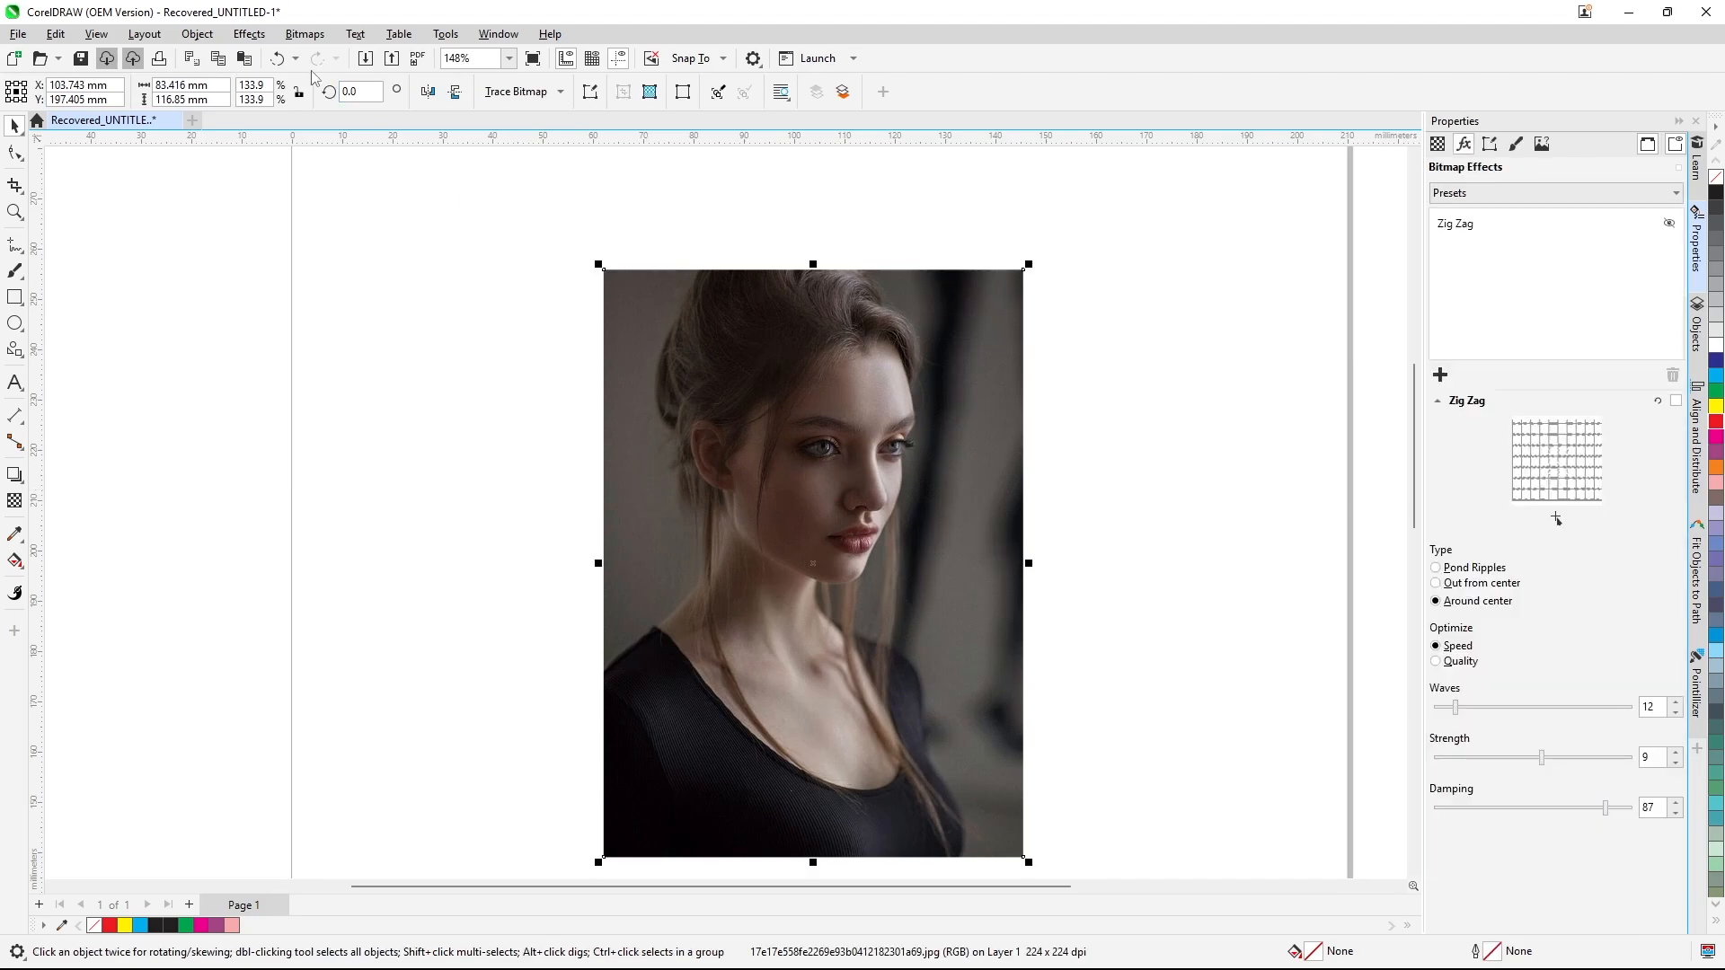
{"action": "left_click", "coordinate": [249, 34]}
{"action": "mouse_move", "coordinate": [360, 83]}
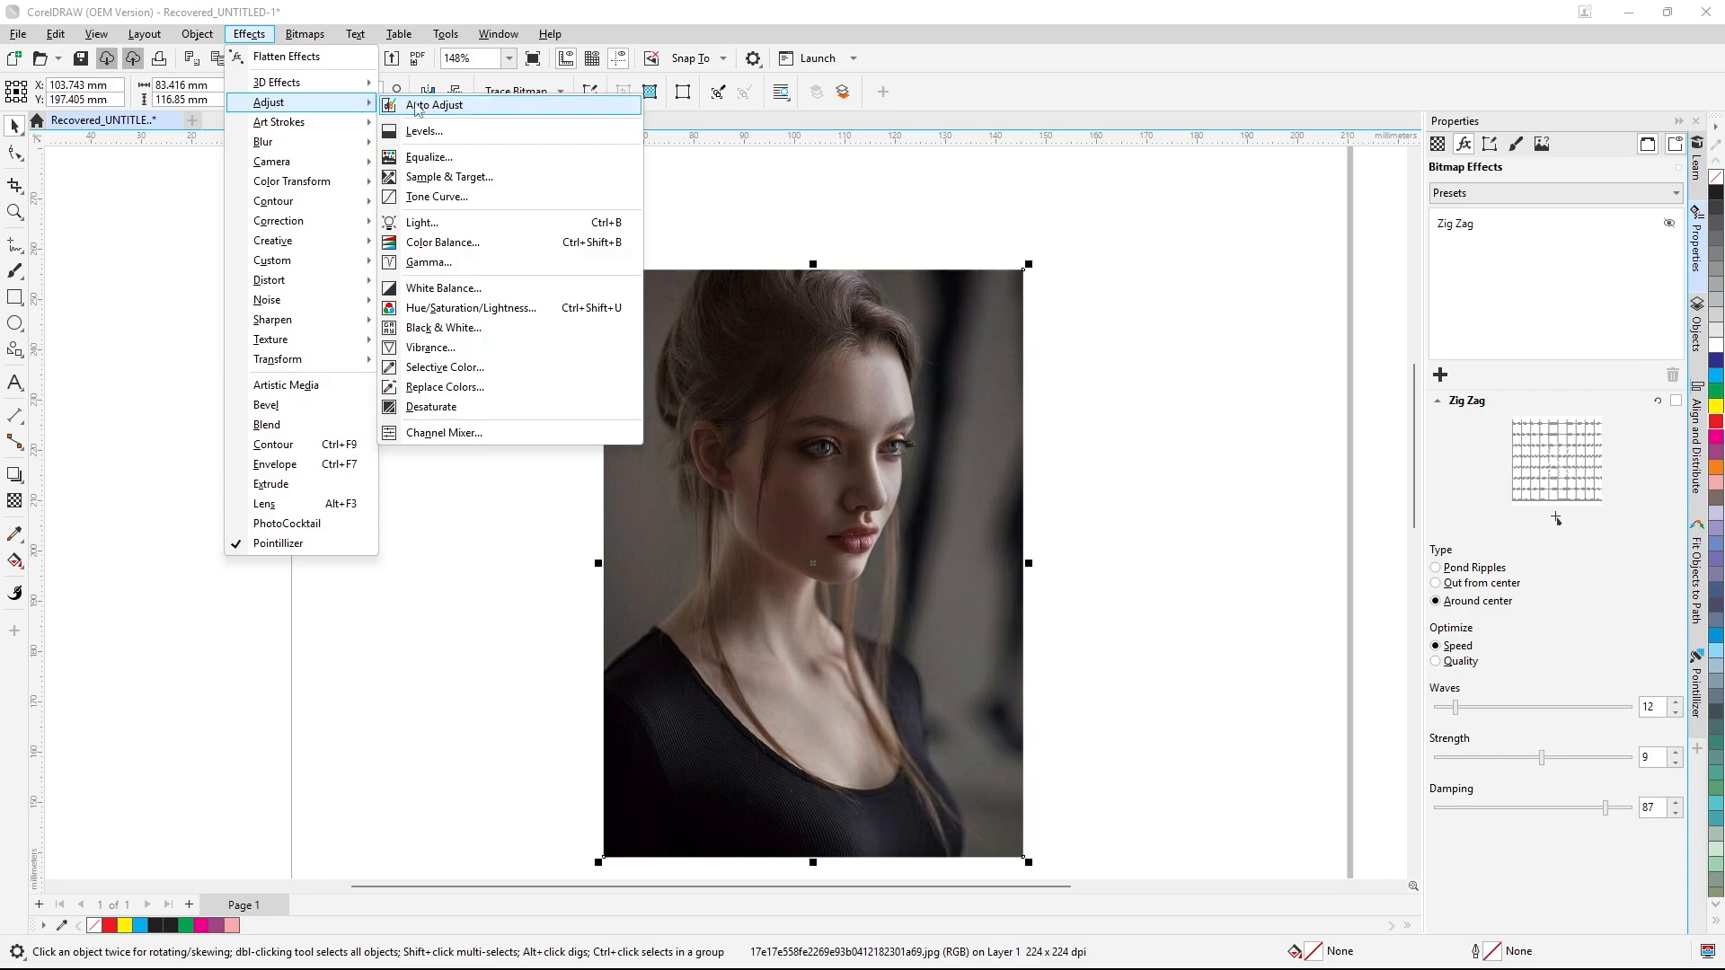
{"action": "left_click", "coordinate": [429, 108]}
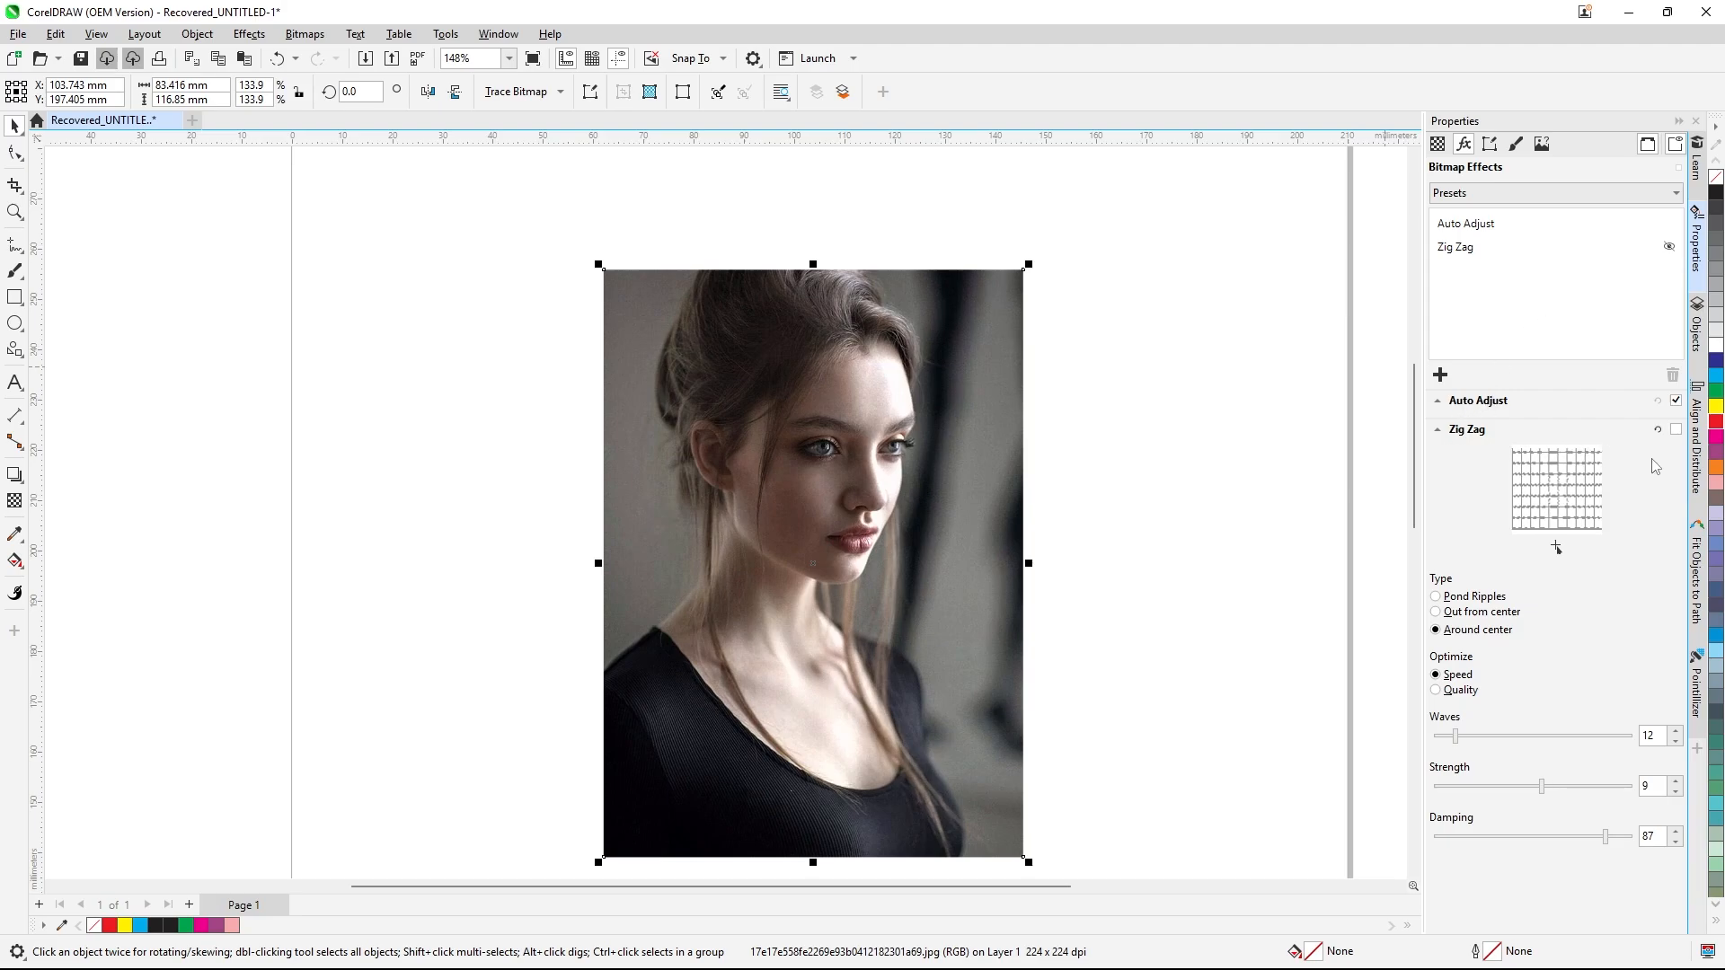
- Toggle the Zig Zag effect on and off to compare its impact on the adjusted portrait
{"action": "left_click", "coordinate": [1675, 429]}
{"action": "left_click", "coordinate": [1675, 429]}
{"action": "left_click", "coordinate": [1670, 249]}
{"action": "left_click", "coordinate": [1677, 429]}
- Compare the portrait with and without Auto Adjust, leaving the adjustment on, and reselect the photo
{"action": "left_click", "coordinate": [1676, 402]}
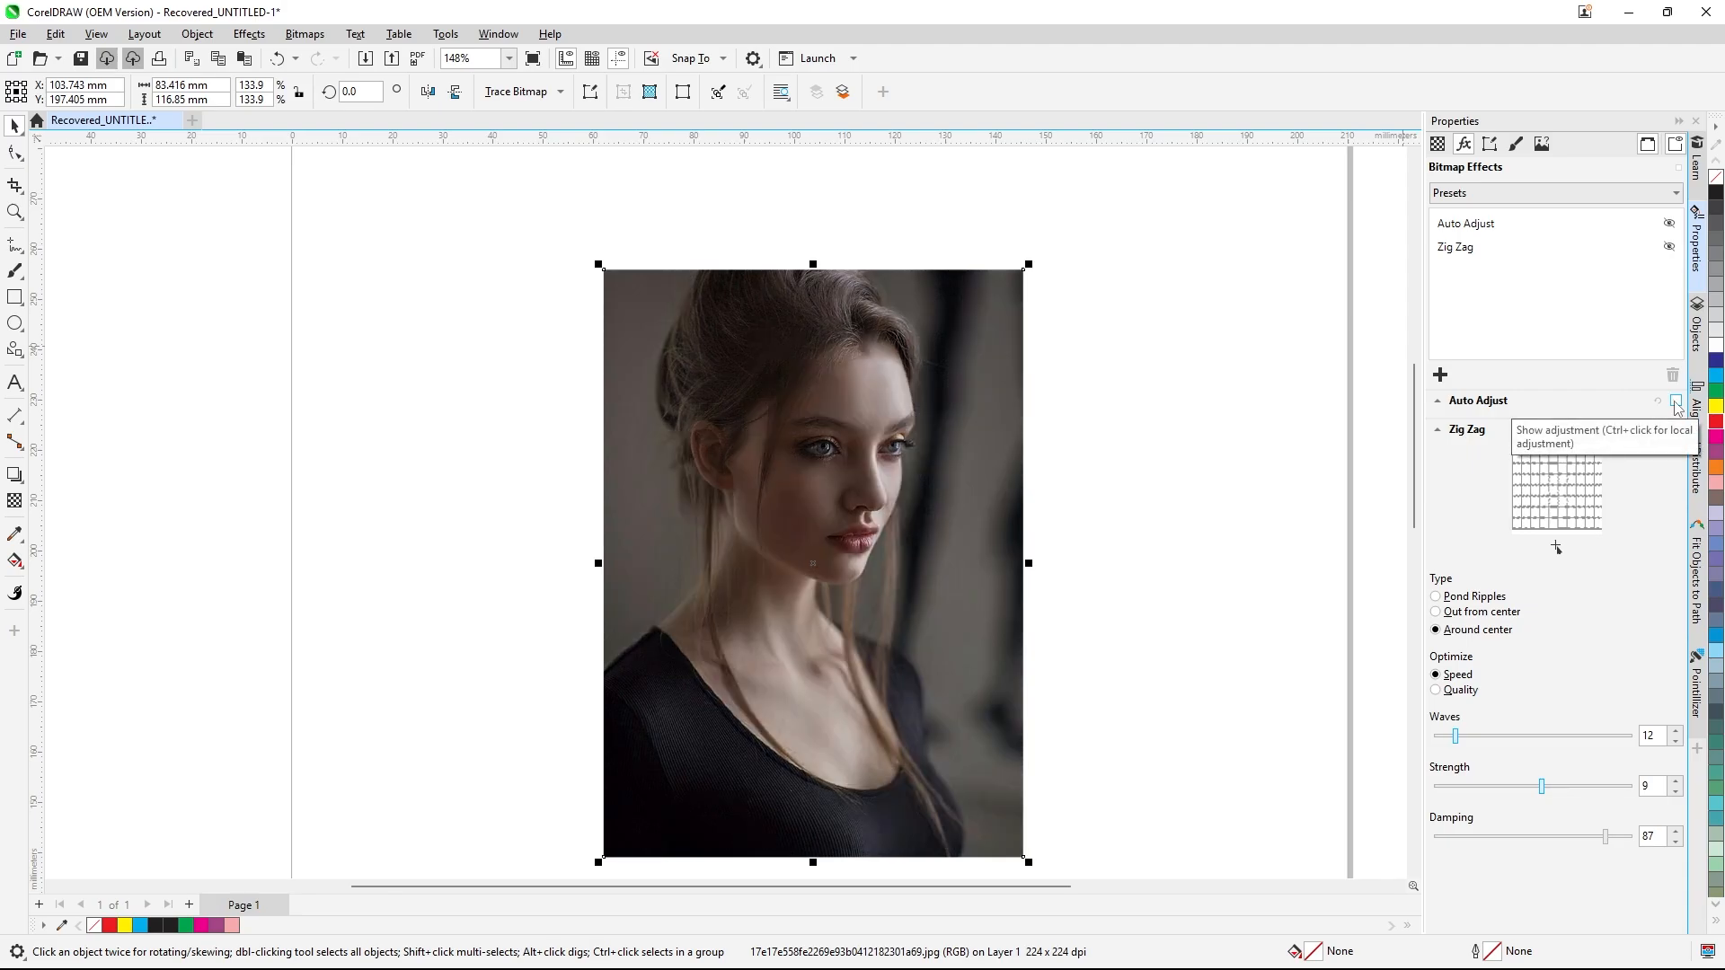
{"action": "left_click", "coordinate": [1676, 402]}
{"action": "left_click", "coordinate": [1676, 402]}
{"action": "left_click", "coordinate": [1676, 402]}
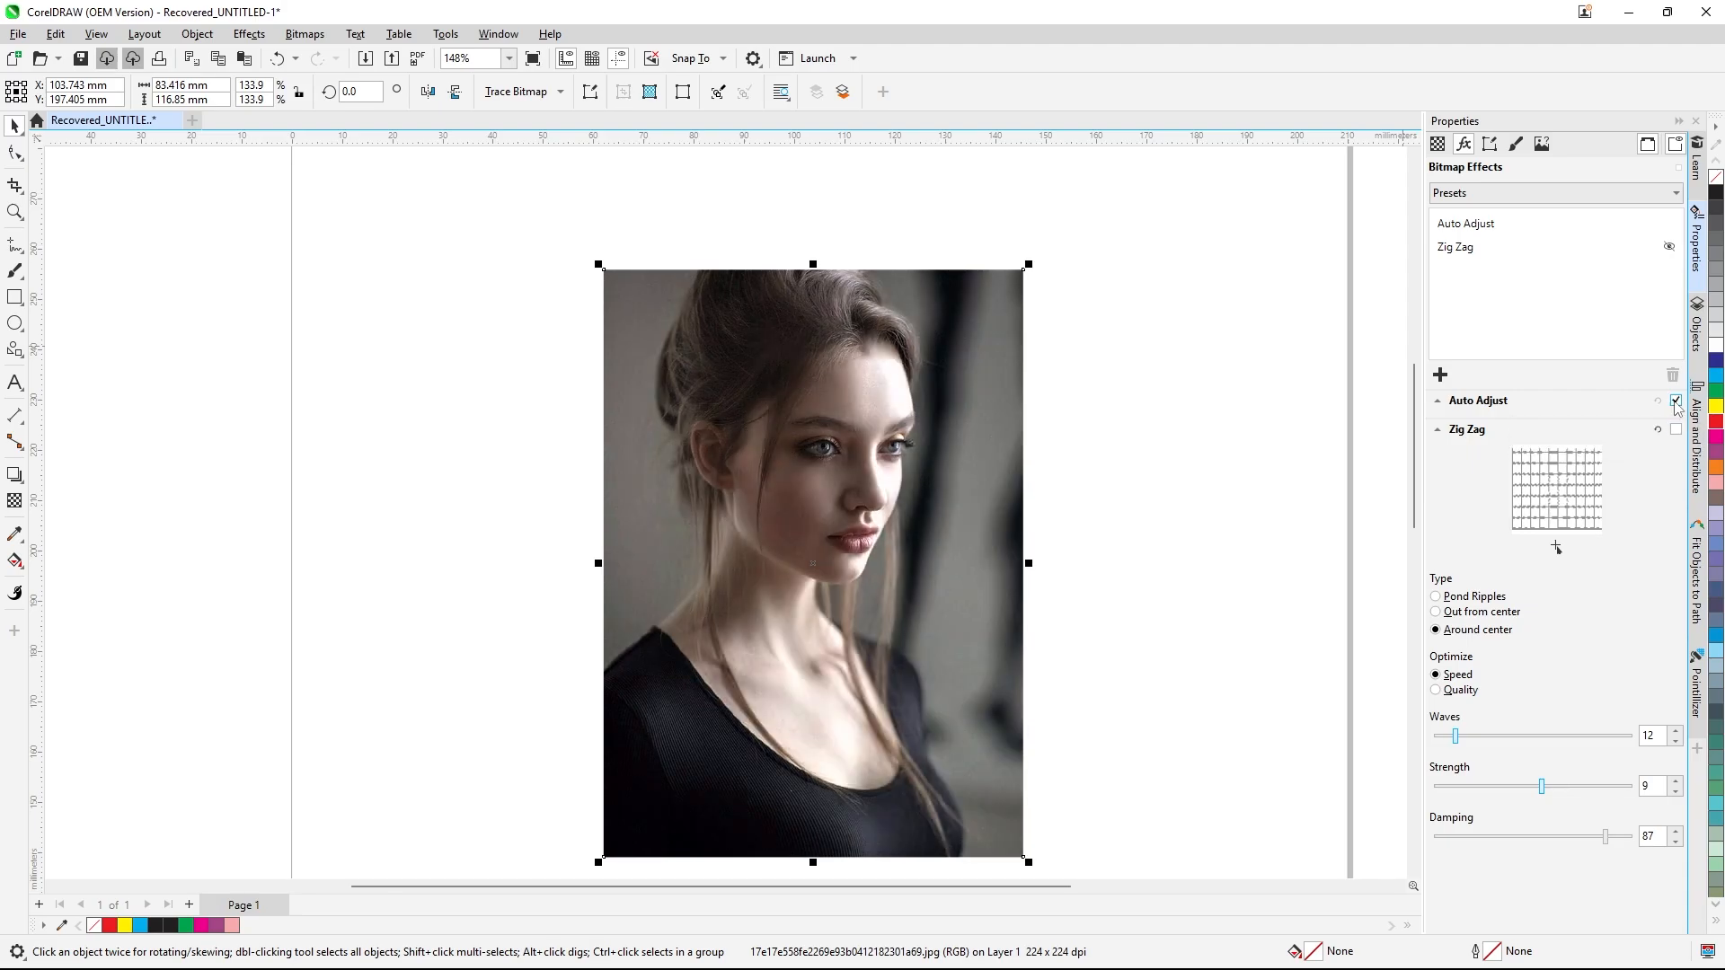
{"action": "left_click", "coordinate": [1439, 404]}
{"action": "left_click", "coordinate": [1113, 404]}
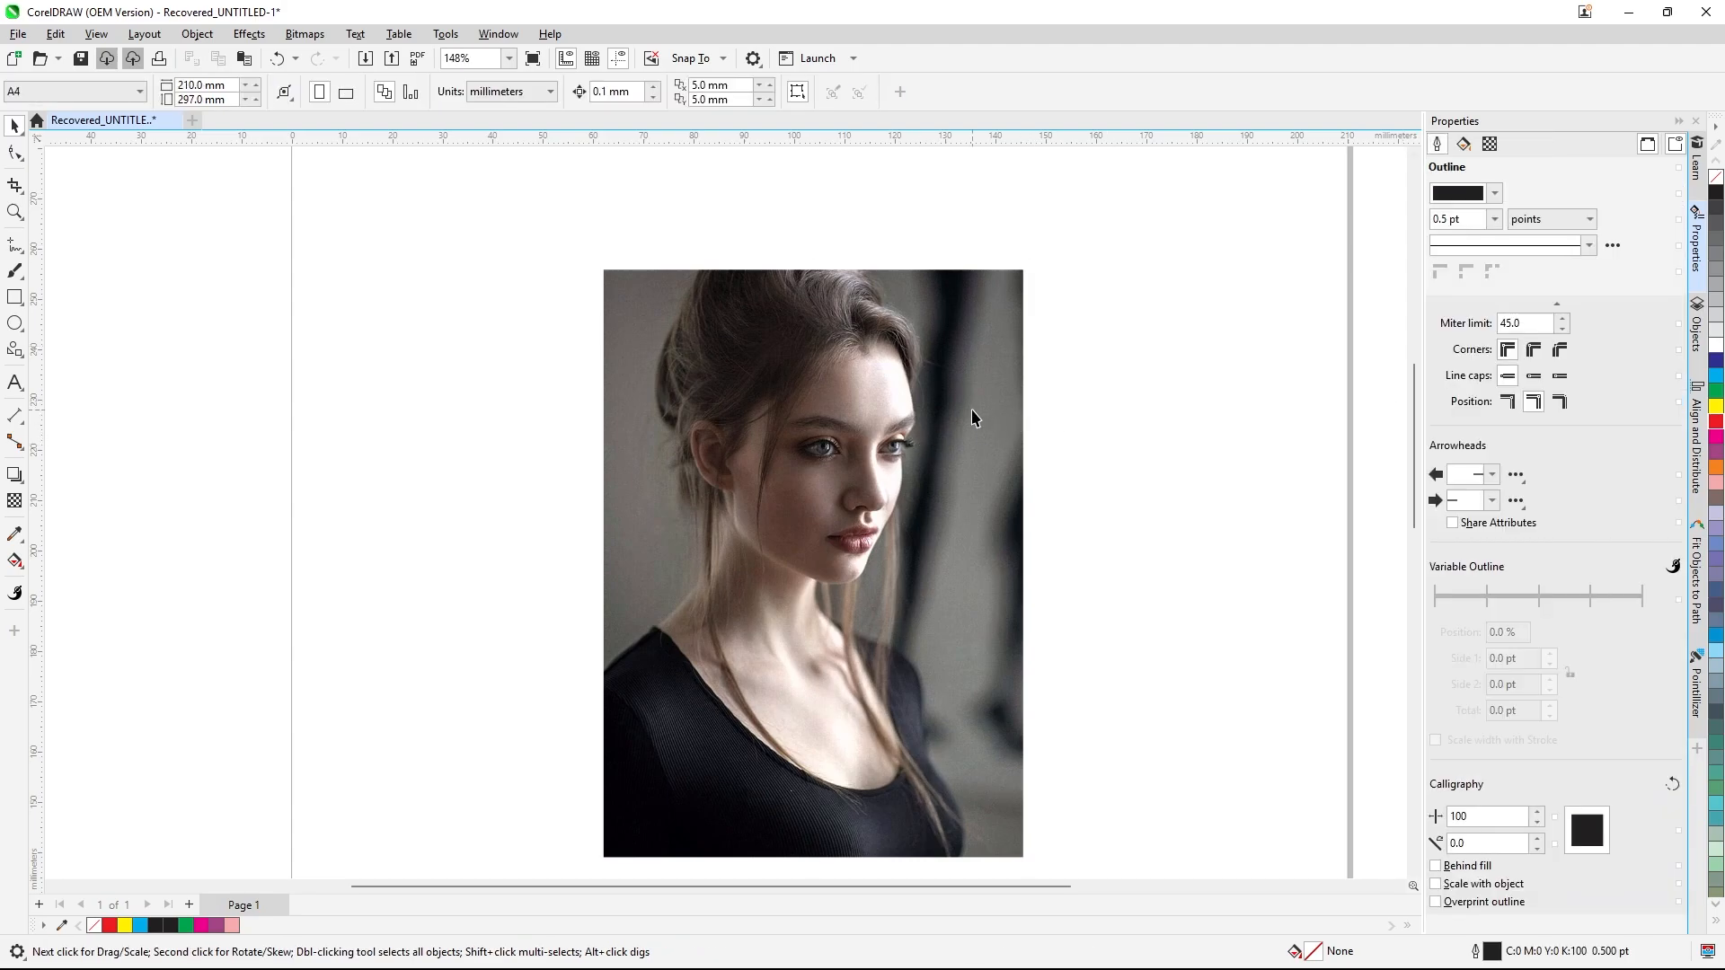
{"action": "left_click", "coordinate": [974, 414]}
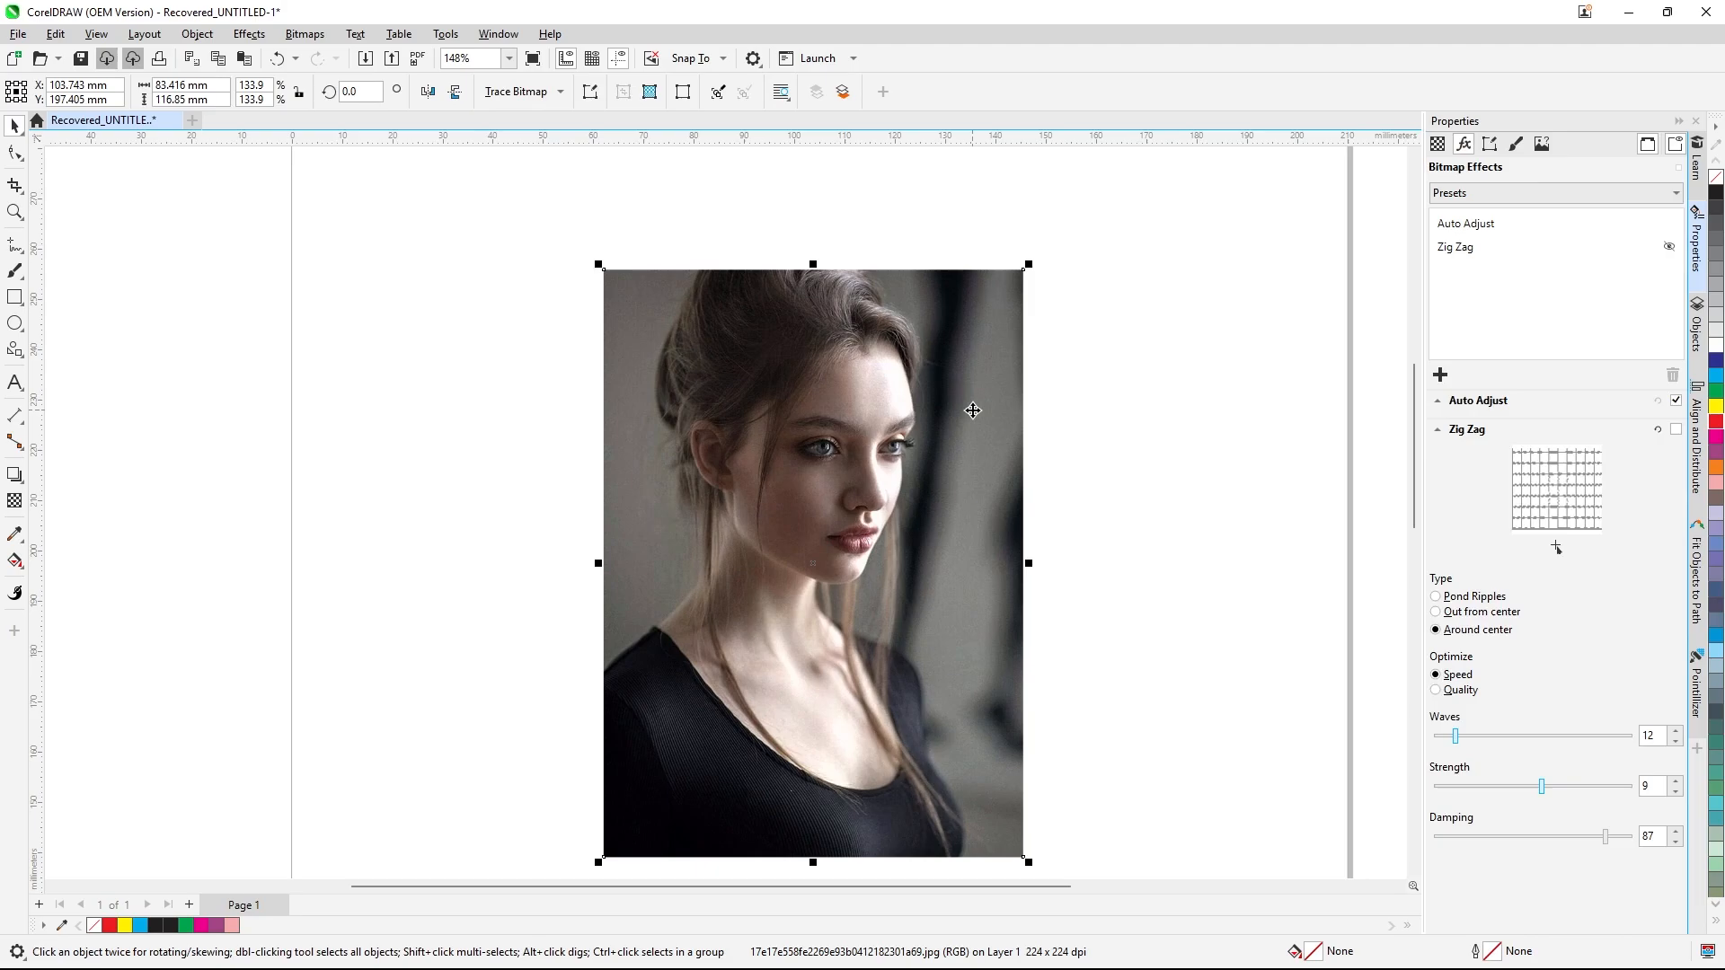
- Delete the current portrait and import 68e9cf2575071d52fd123d5b32eb8b8f.jpg, placing it on the page about 97 mm wide and 146 mm high
{"action": "key", "text": "Delete"}
{"action": "scroll", "coordinate": [860, 373], "scroll_direction": "down", "scroll_amount": 3}
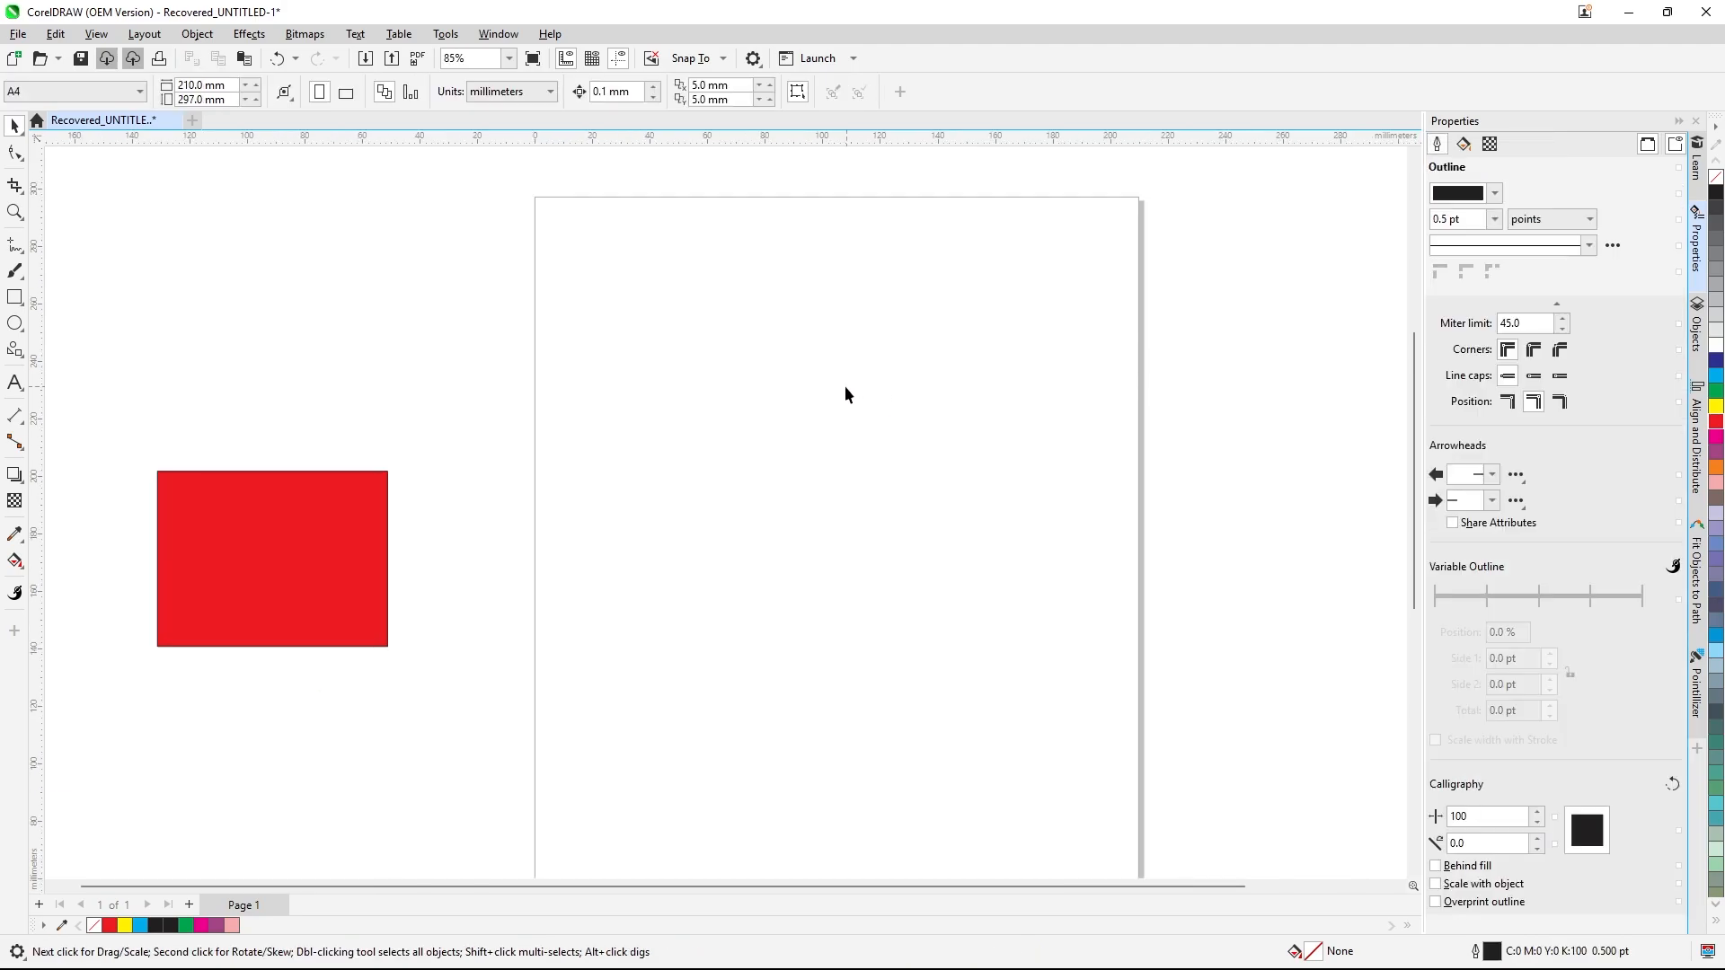
{"action": "right_click", "coordinate": [837, 363]}
{"action": "left_click", "coordinate": [869, 461]}
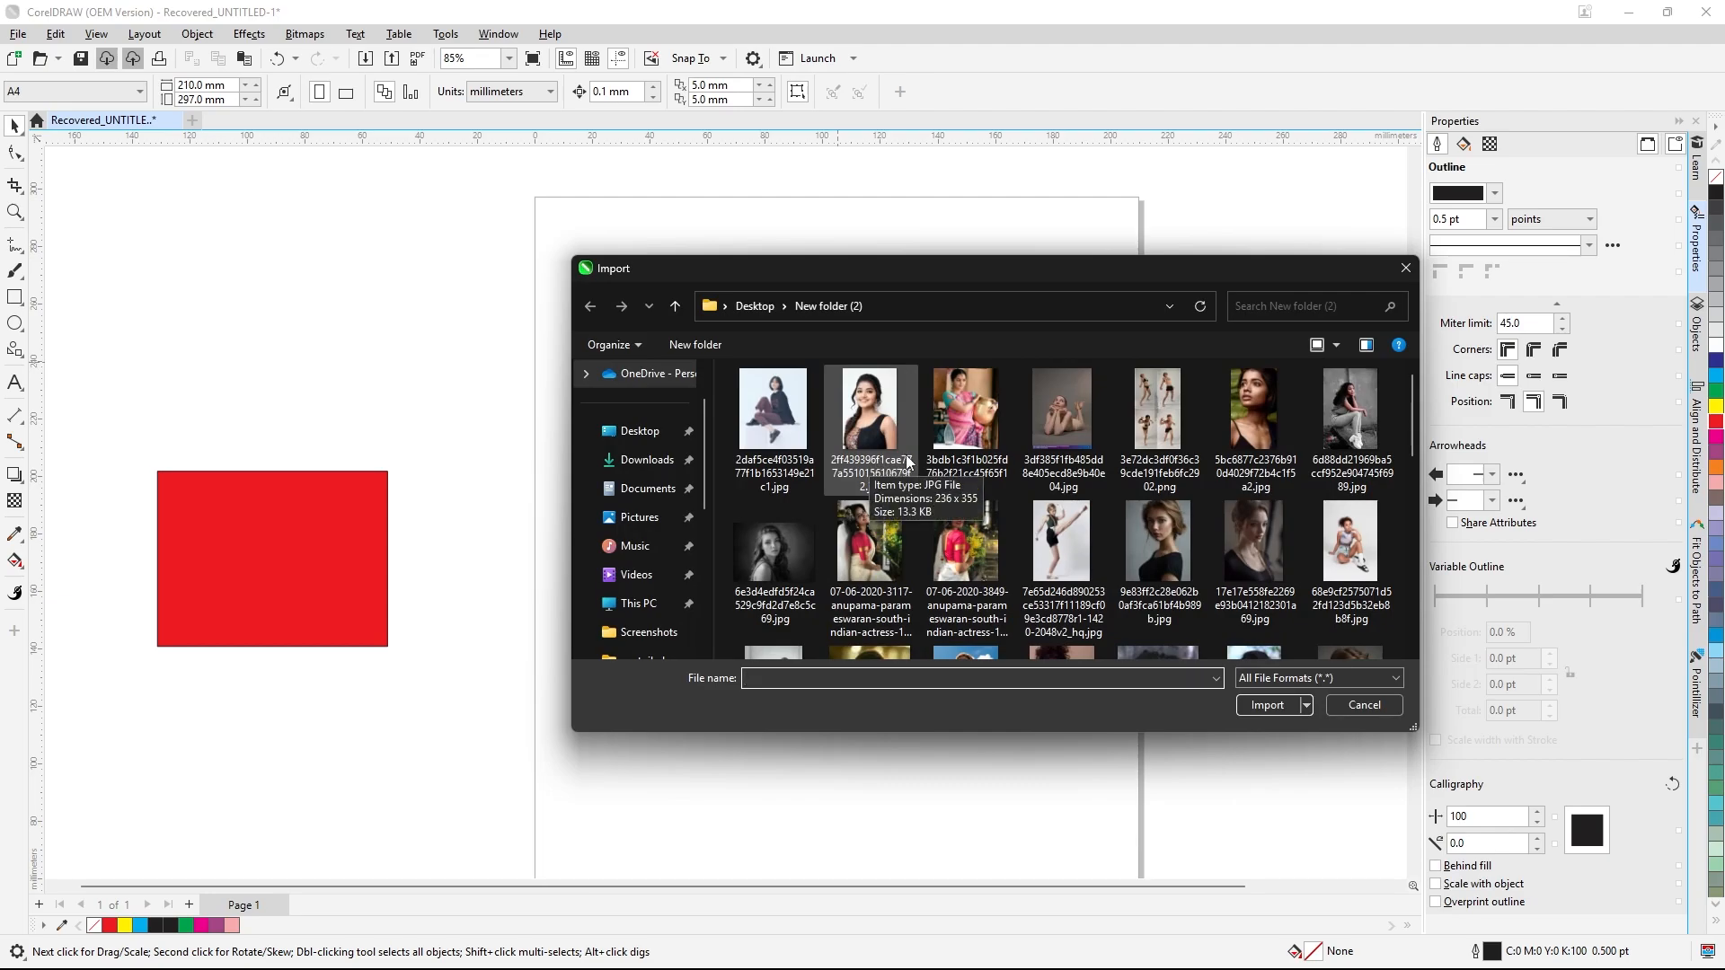
{"action": "scroll", "coordinate": [1116, 405], "scroll_direction": "down", "scroll_amount": 1}
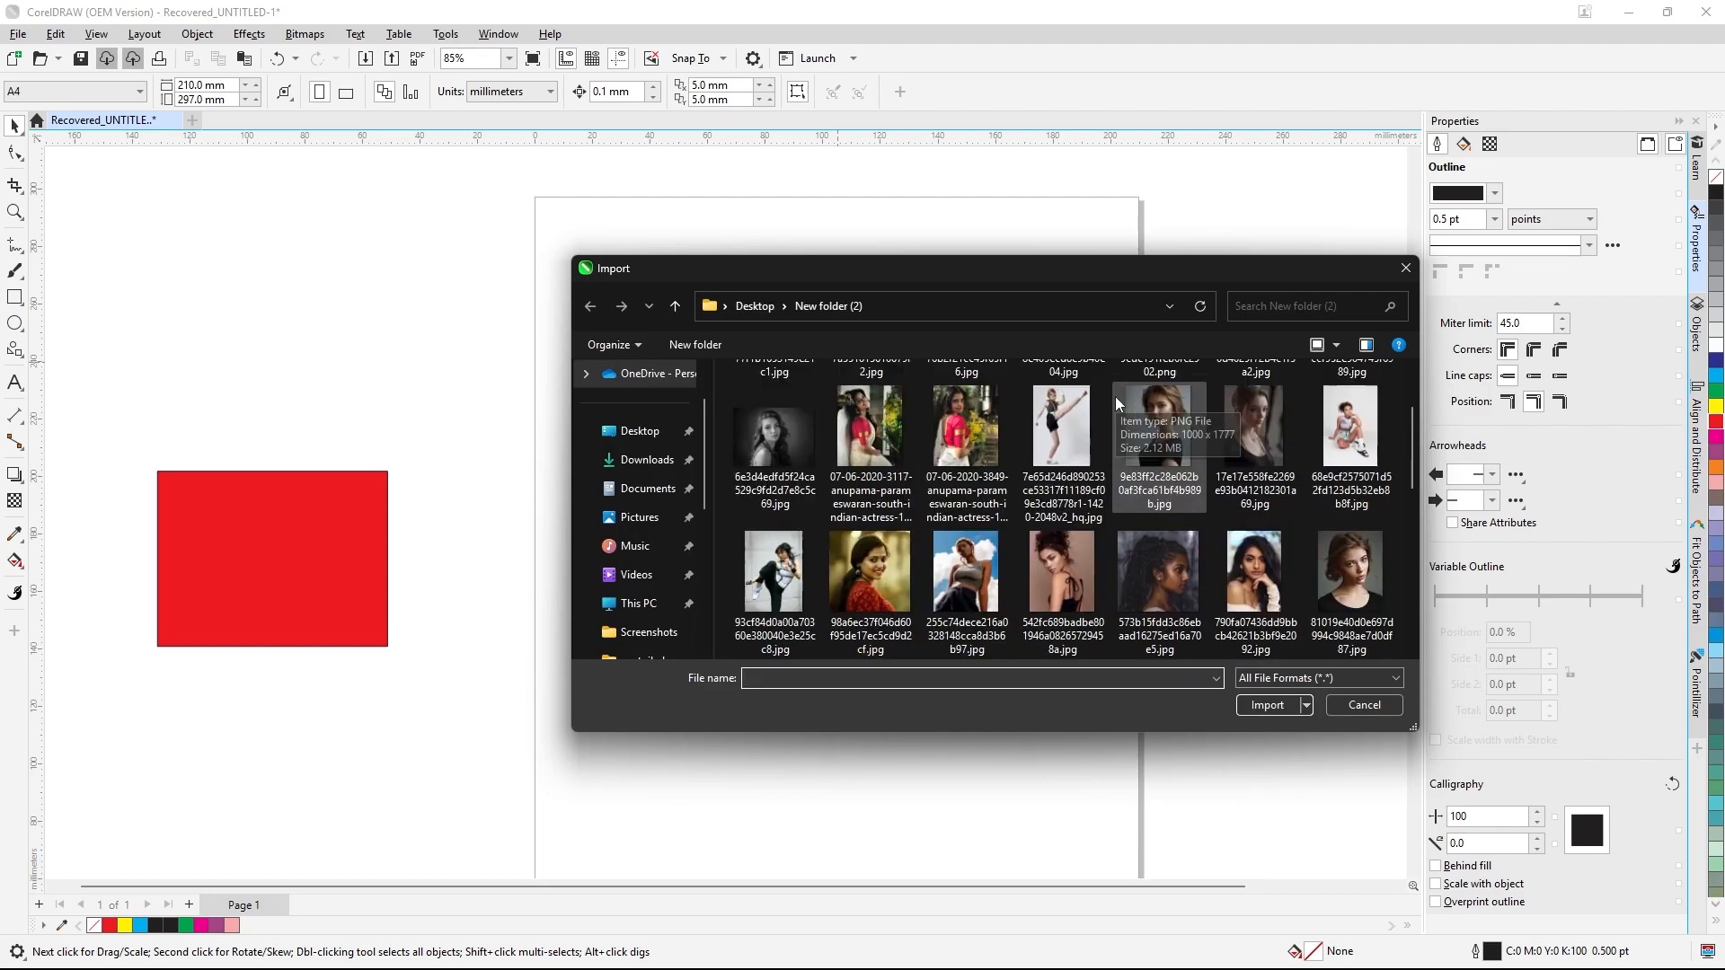
{"action": "left_click", "coordinate": [1350, 432]}
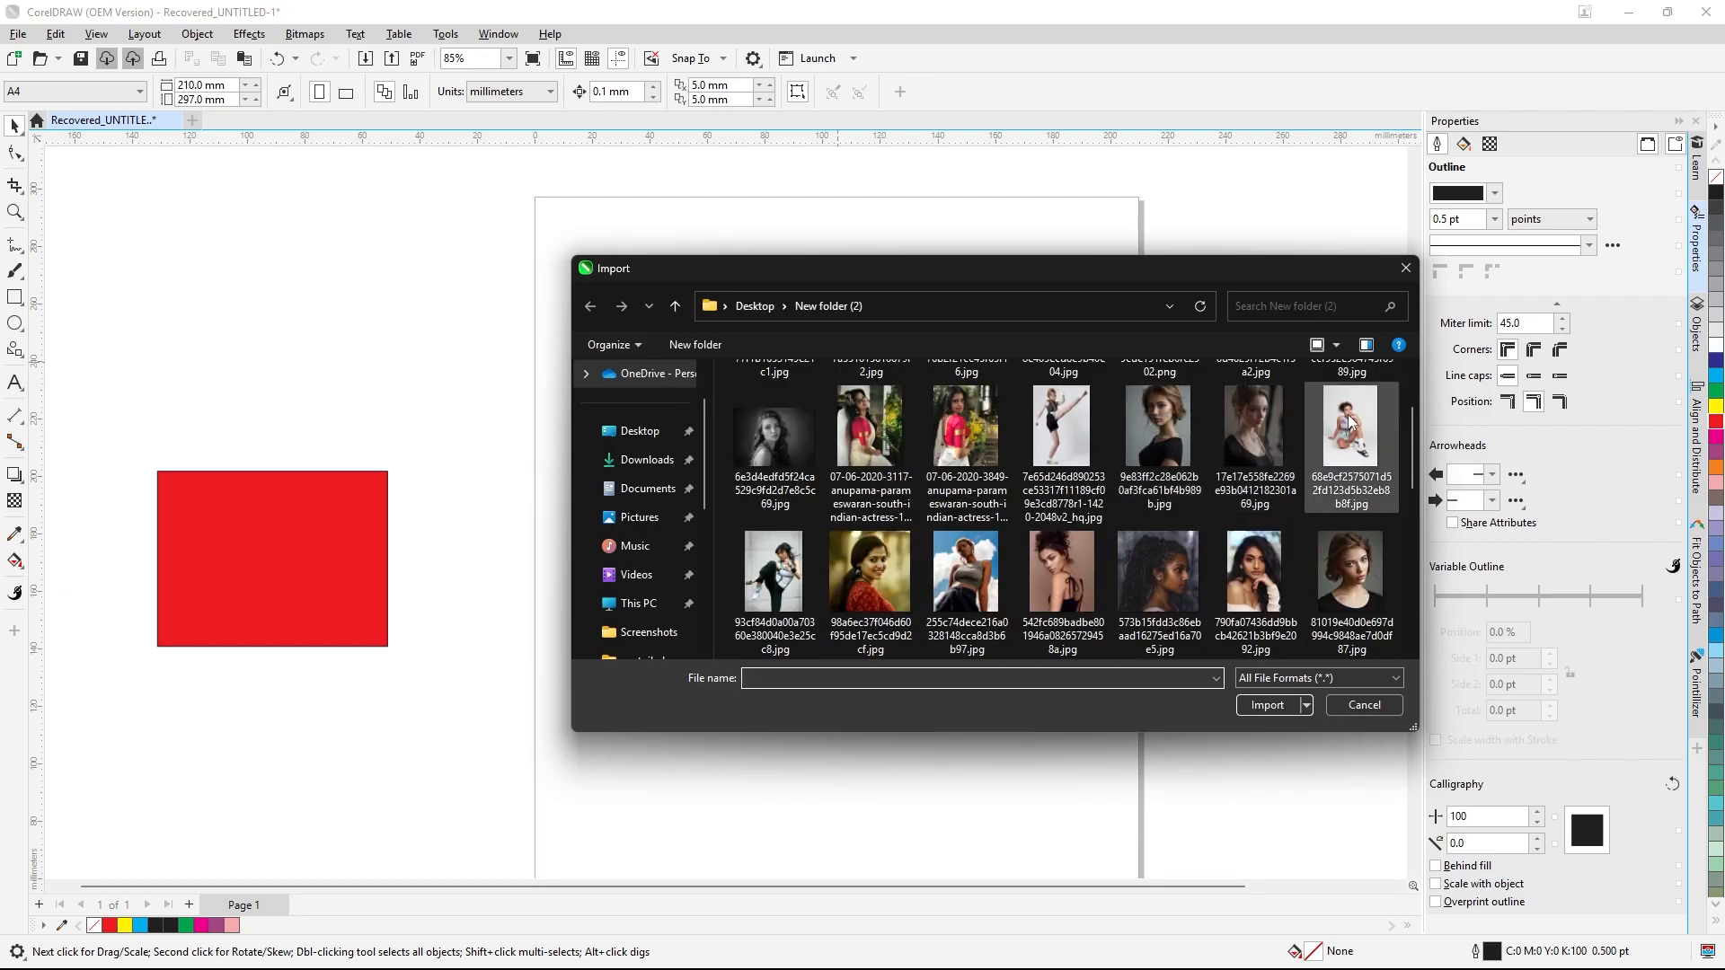
{"action": "left_click", "coordinate": [1266, 704]}
{"action": "left_click_drag", "start_coordinate": [689, 369], "coordinate": [1101, 797]}
{"action": "scroll", "coordinate": [916, 570], "scroll_direction": "up", "scroll_amount": 3}
{"action": "scroll", "coordinate": [735, 485], "scroll_direction": "up", "scroll_amount": 1}
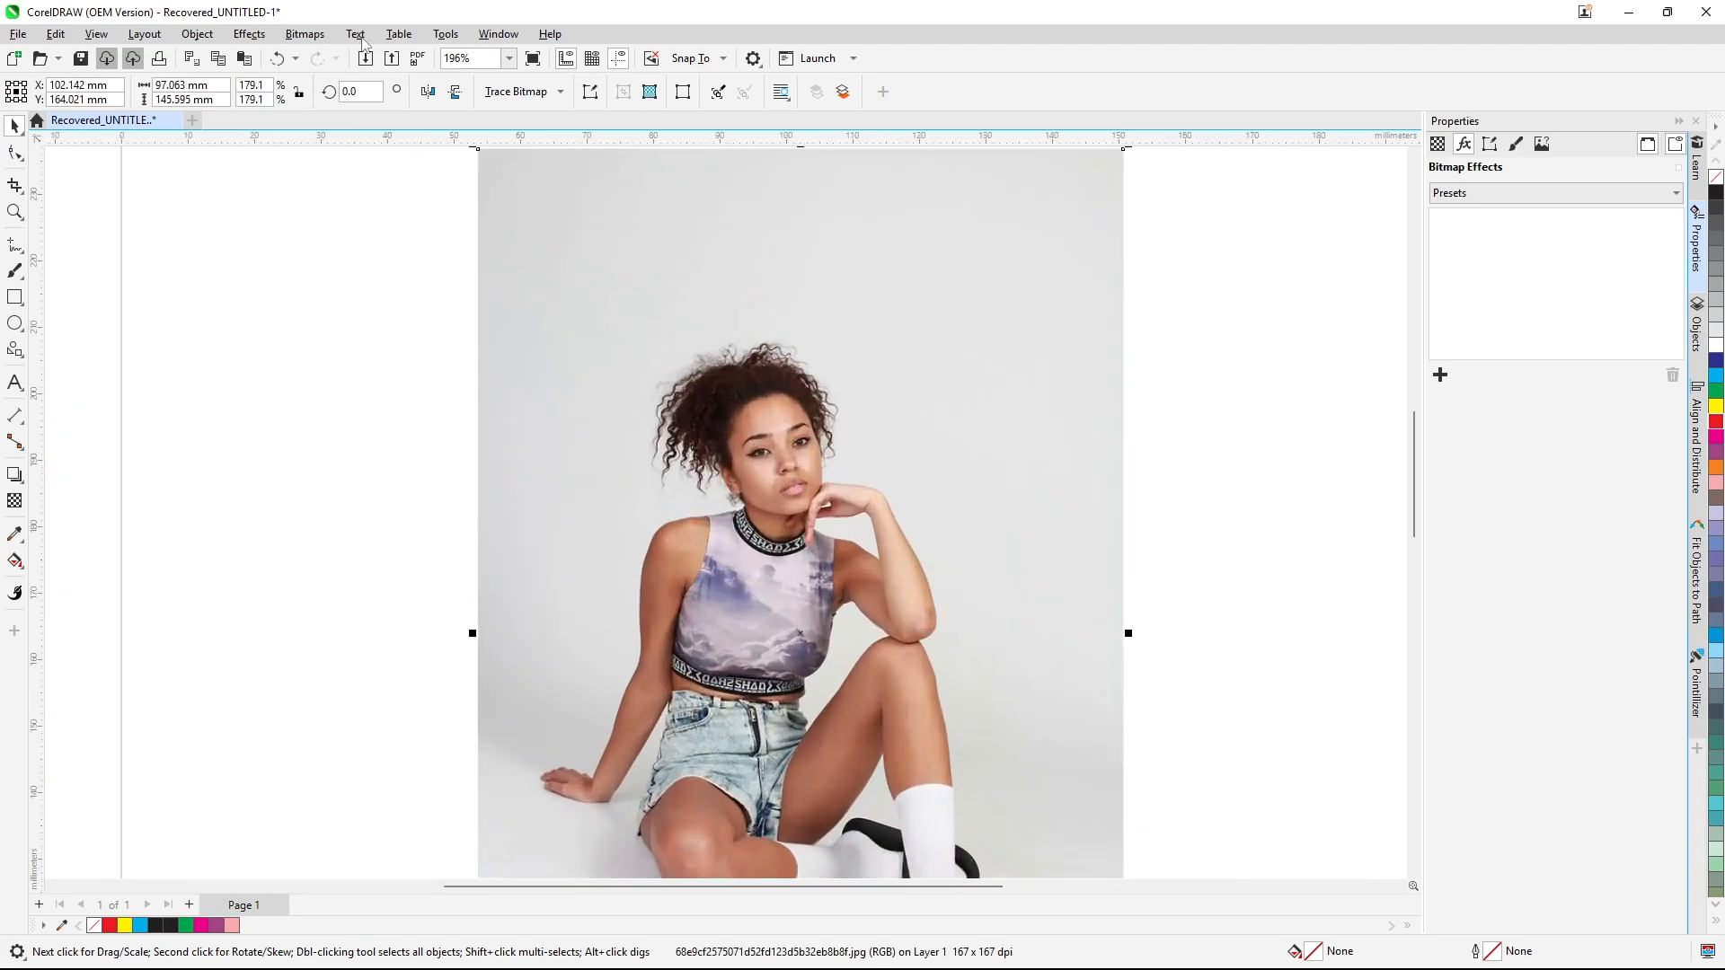
- Apply the Levels adjustment to the seated woman's photo and set its midtone gamma to 0.85
{"action": "left_click", "coordinate": [252, 36]}
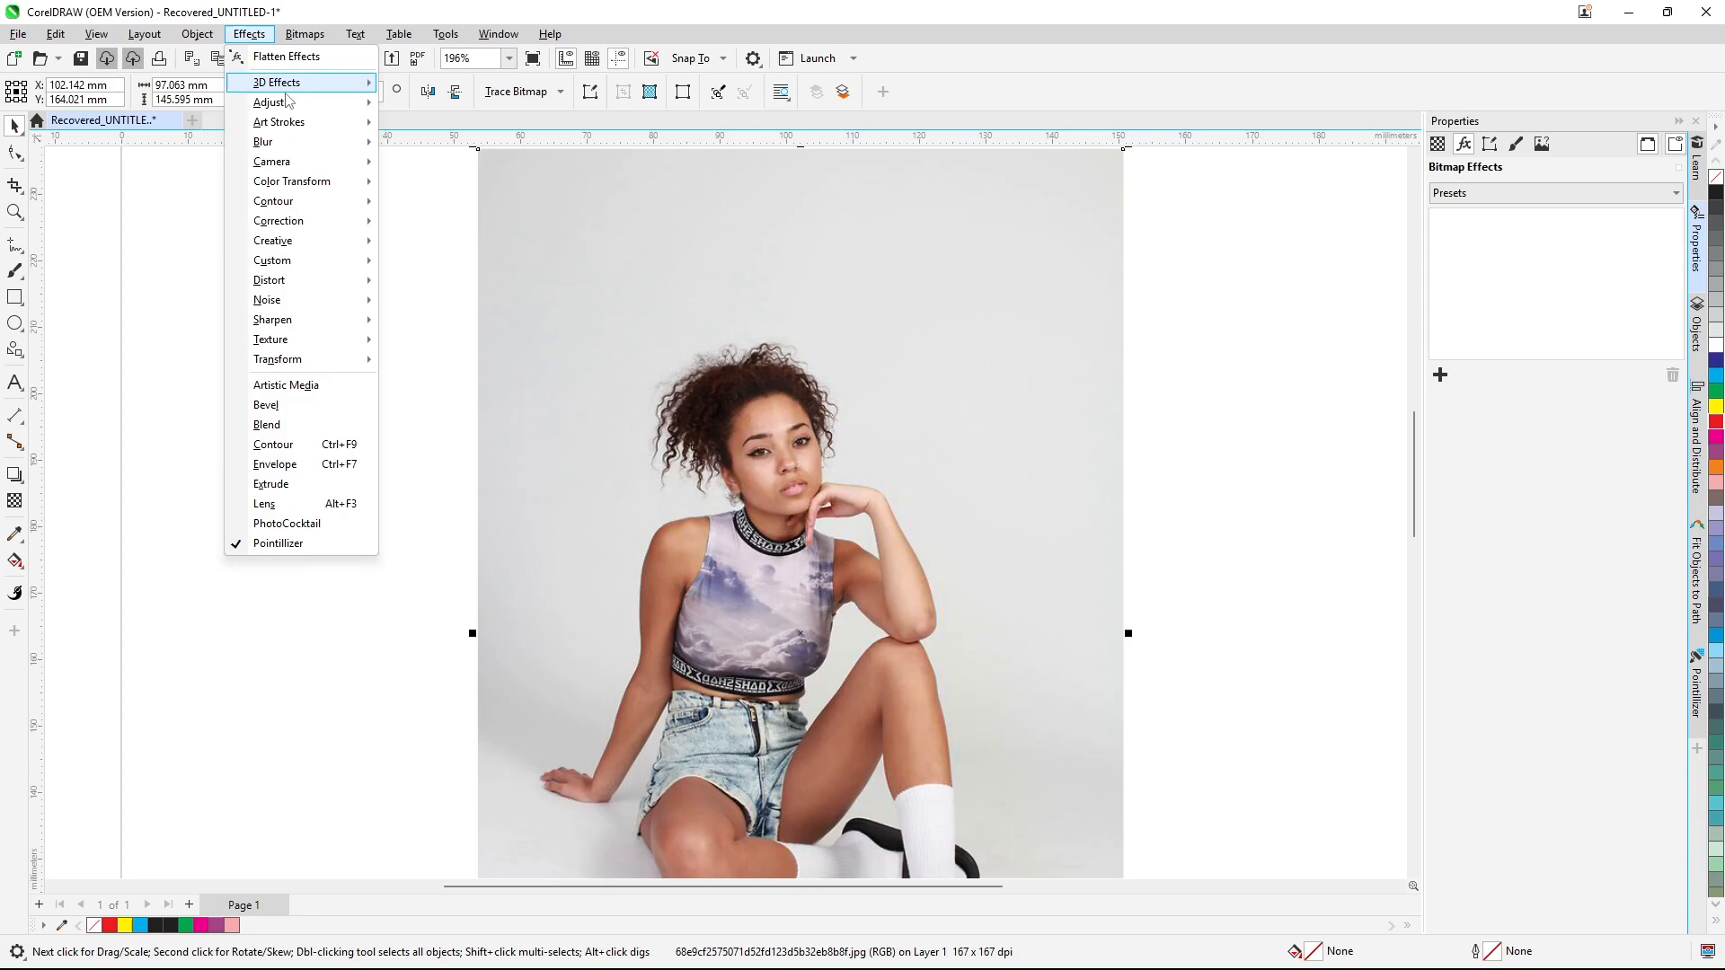
{"action": "mouse_move", "coordinate": [305, 104]}
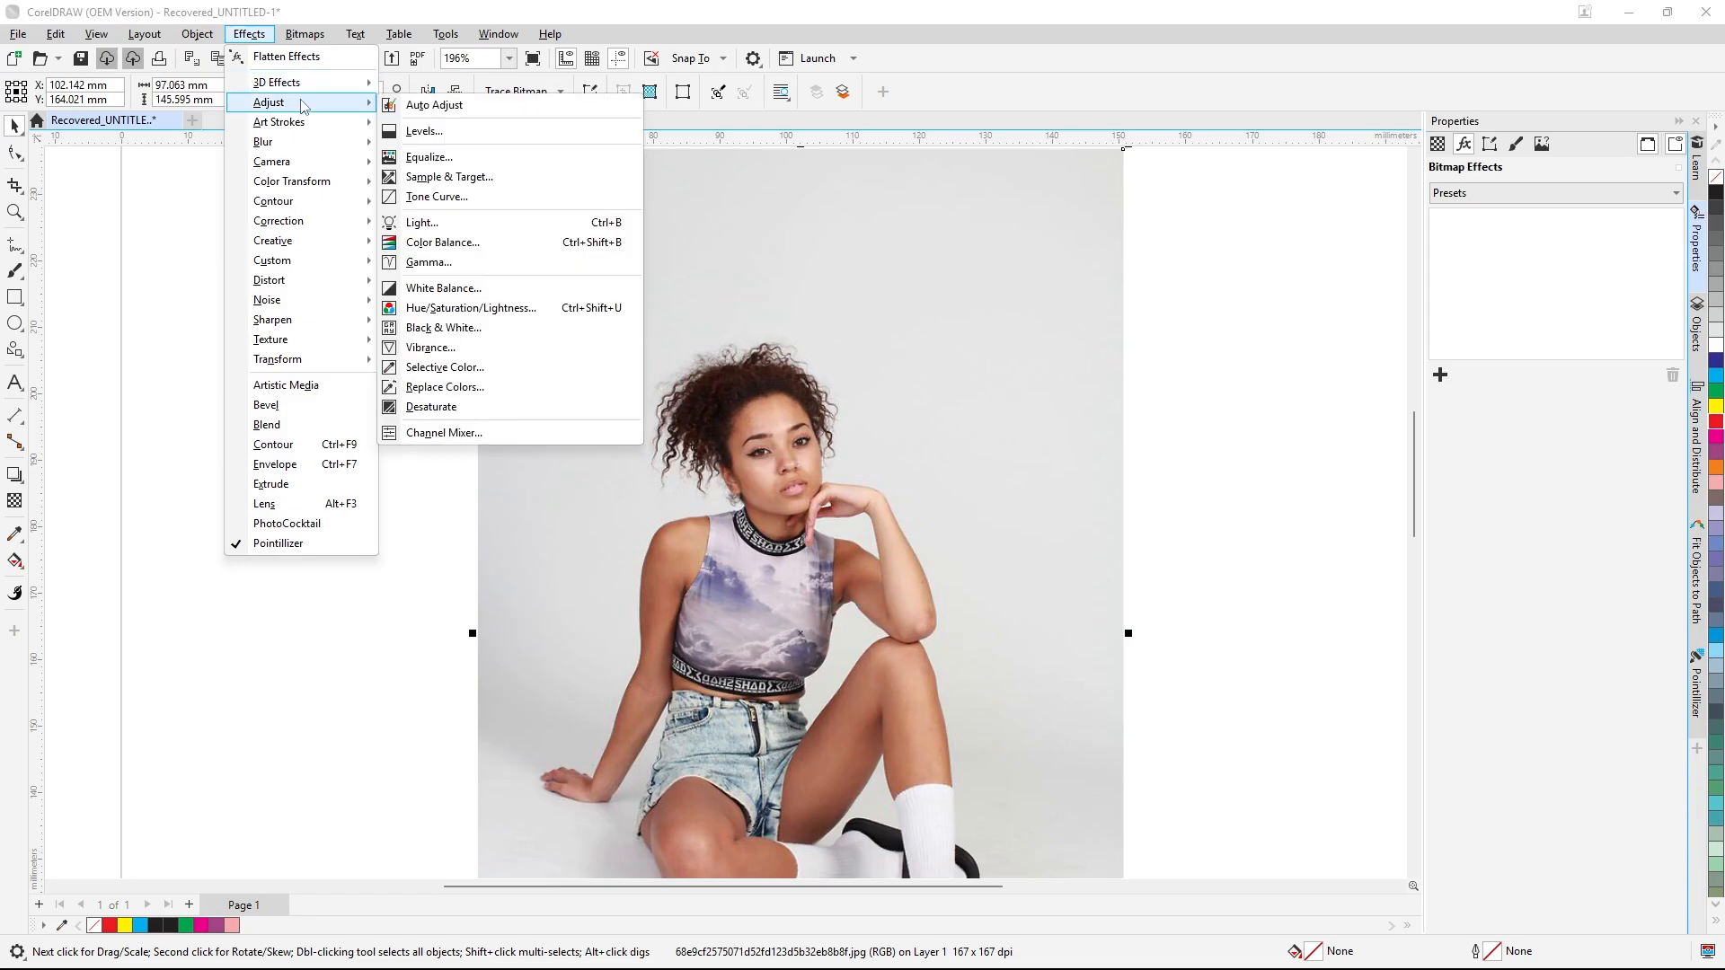
{"action": "left_click", "coordinate": [447, 138]}
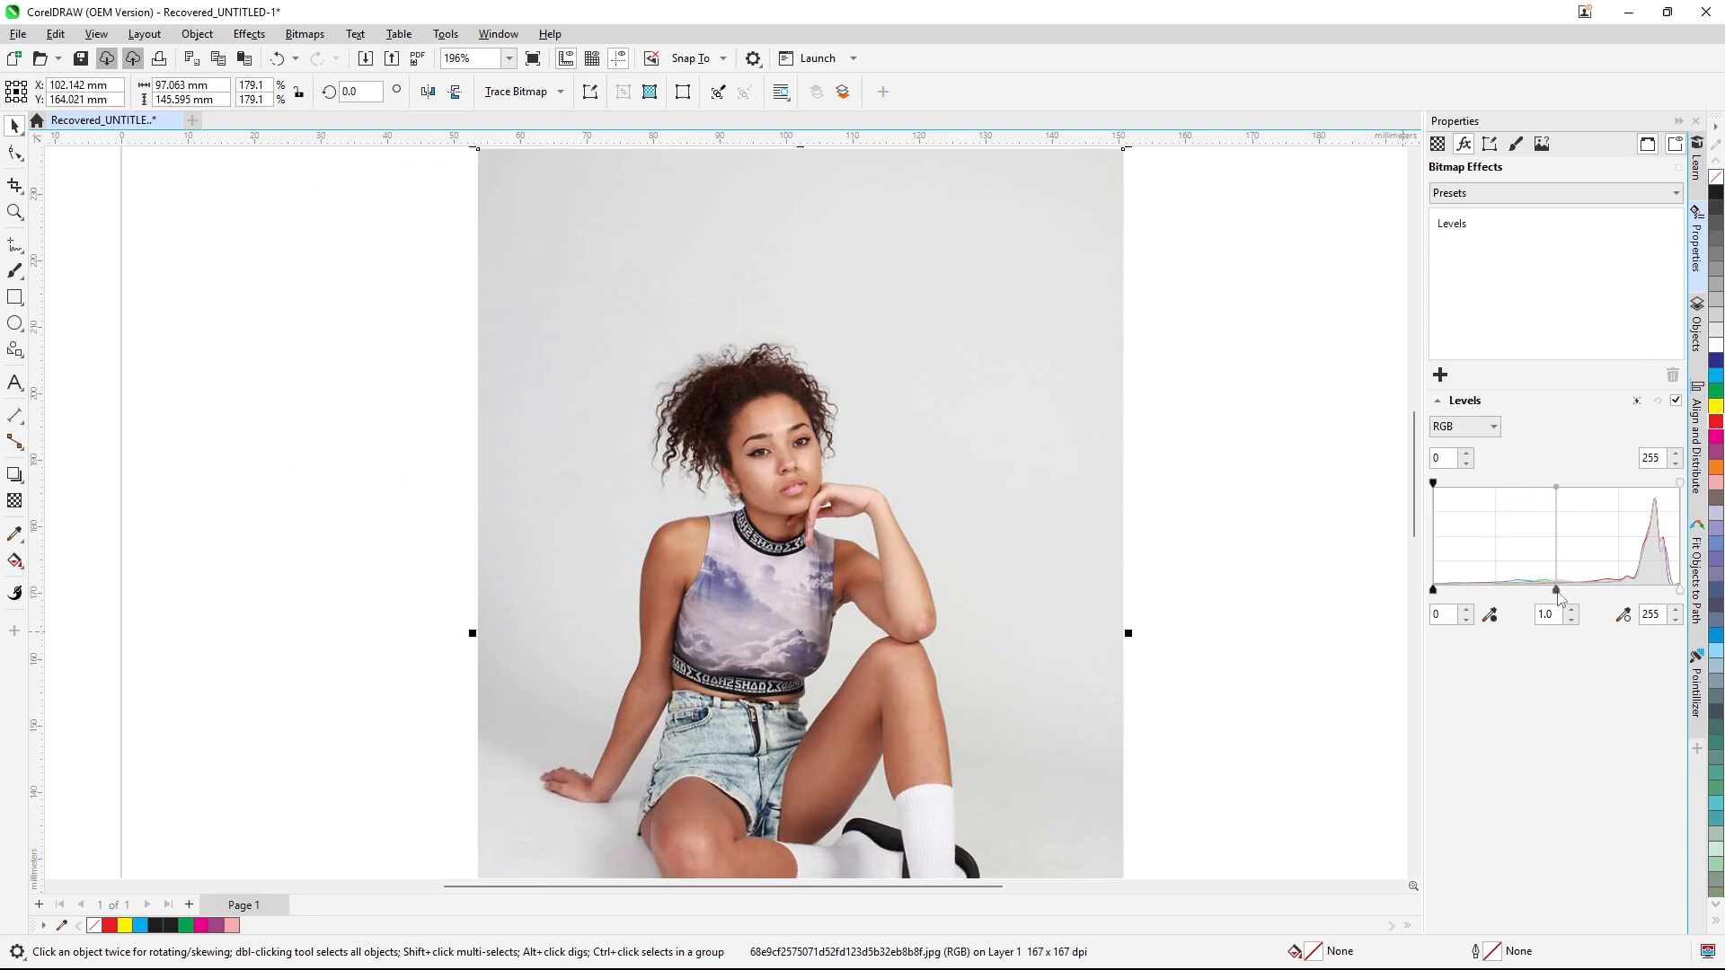
{"action": "mouse_move", "coordinate": [1559, 598]}
{"action": "left_mouse_down"}
{"action": "mouse_move", "coordinate": [1581, 592]}
{"action": "mouse_move", "coordinate": [1507, 577]}
{"action": "mouse_move", "coordinate": [1535, 579]}
{"action": "left_mouse_up"}
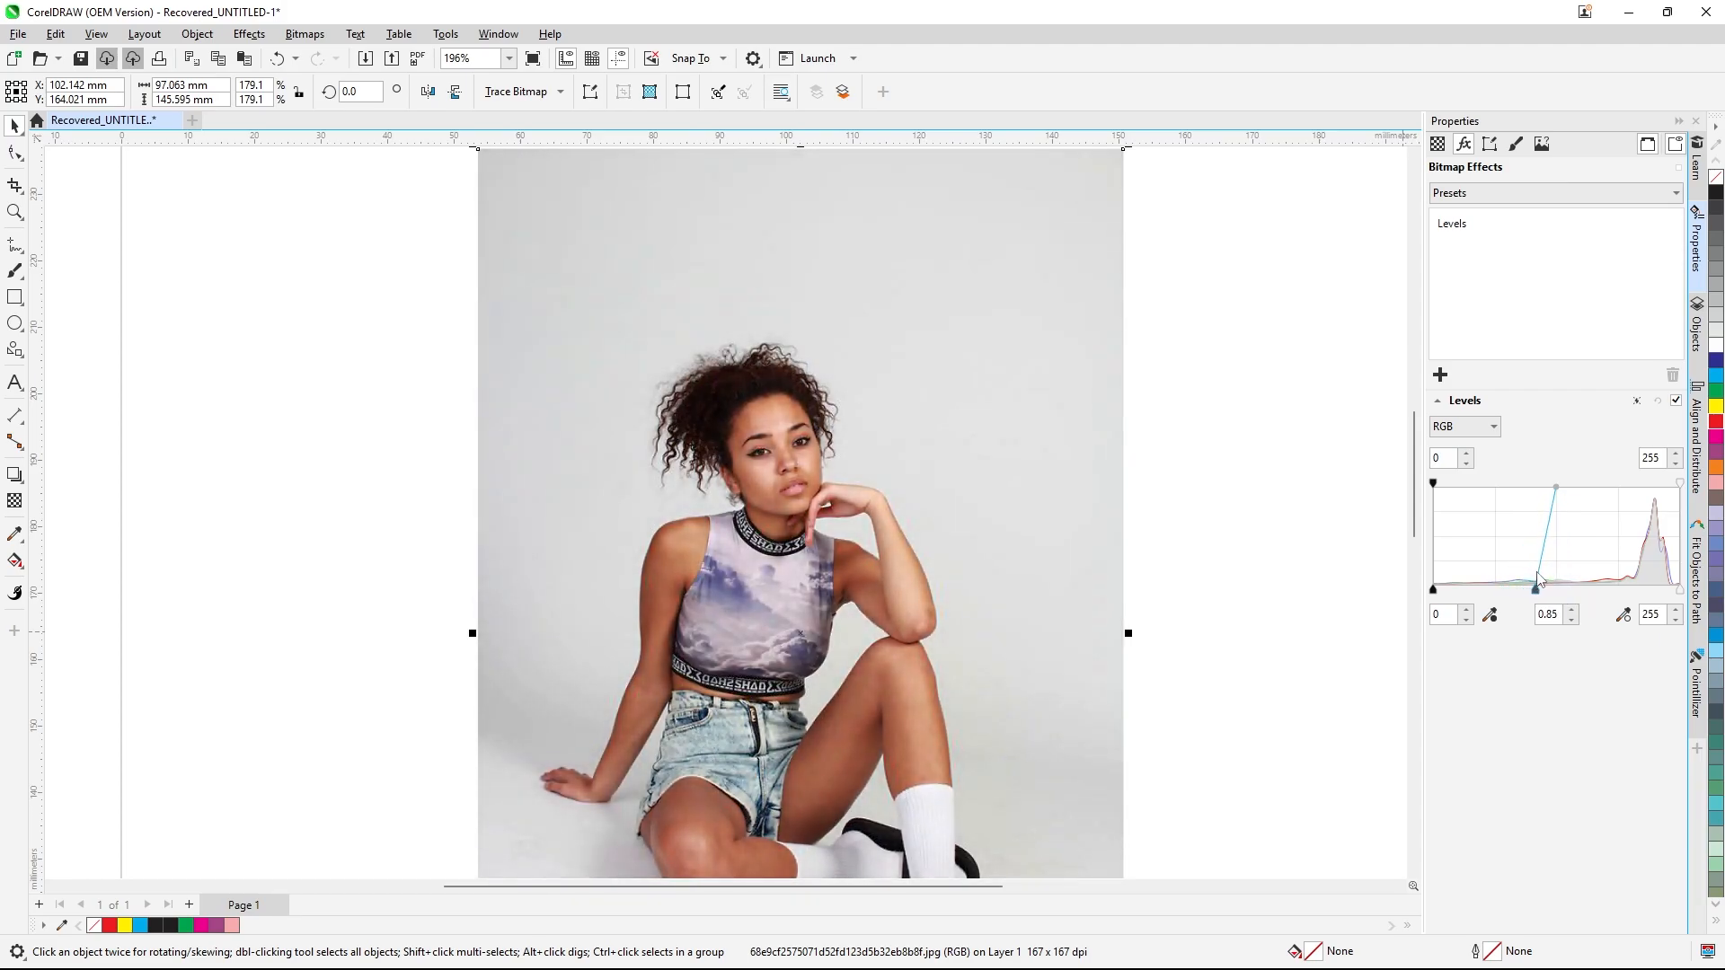
- Sample the Levels white point from the woman's forehead and the black point from her shoulder, resampling the black point from her forearm
{"action": "left_click", "coordinate": [1623, 615]}
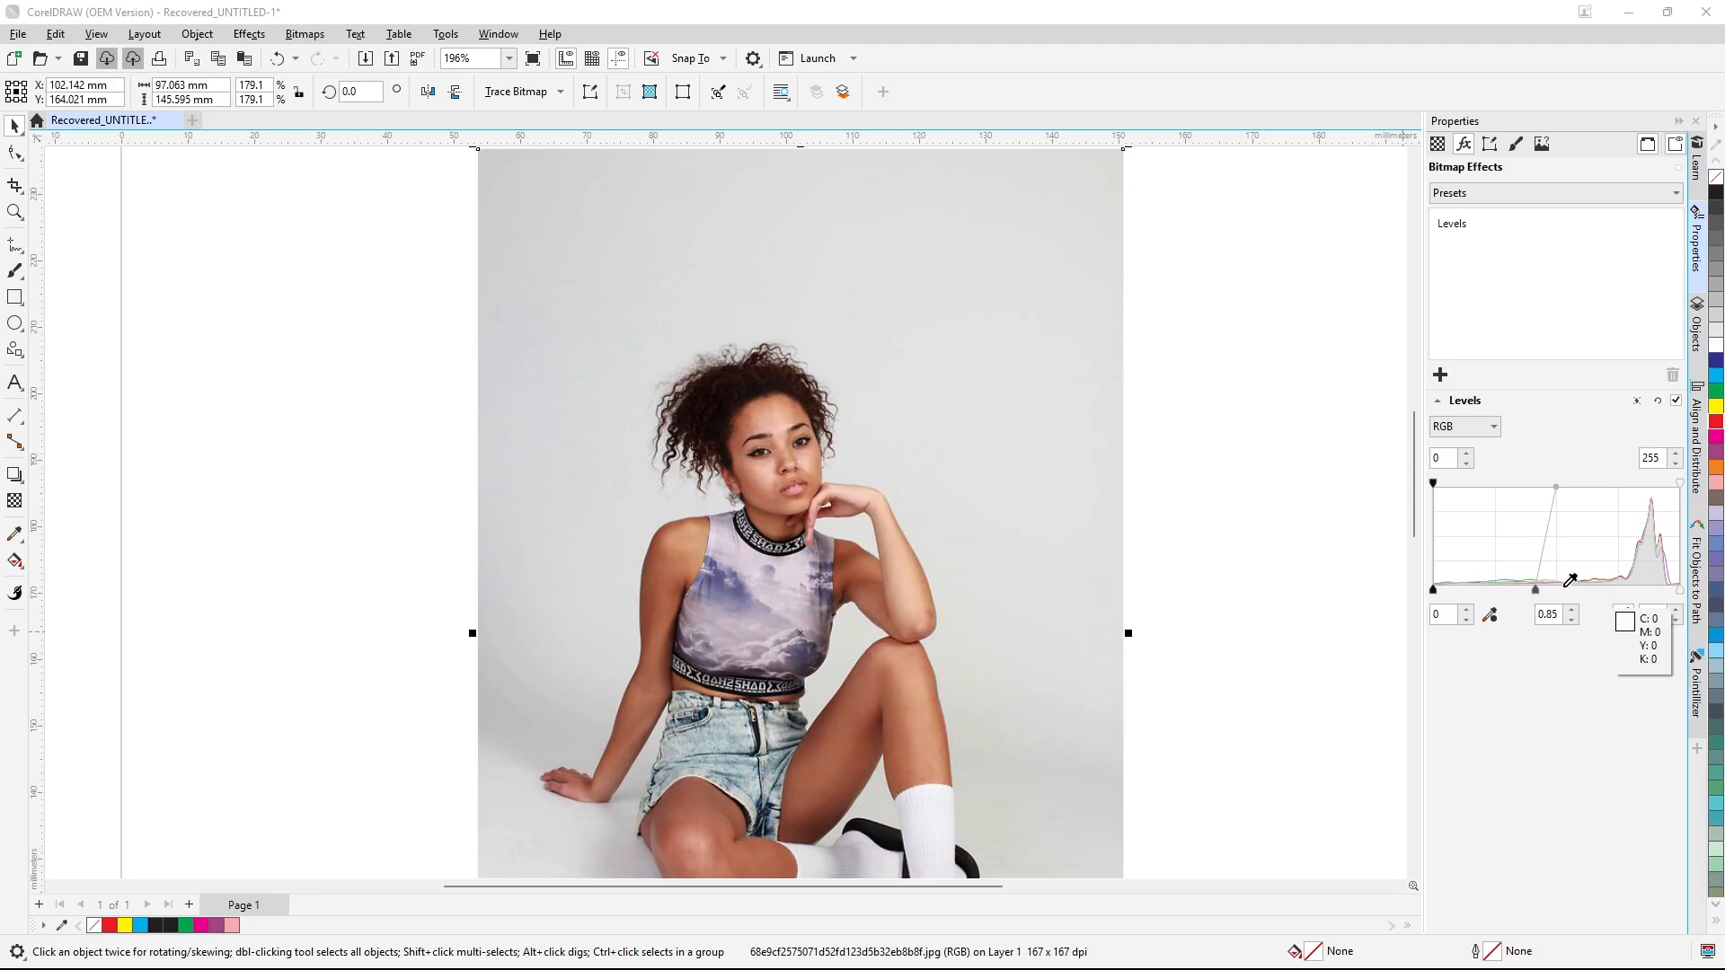
{"action": "left_click", "coordinate": [782, 416]}
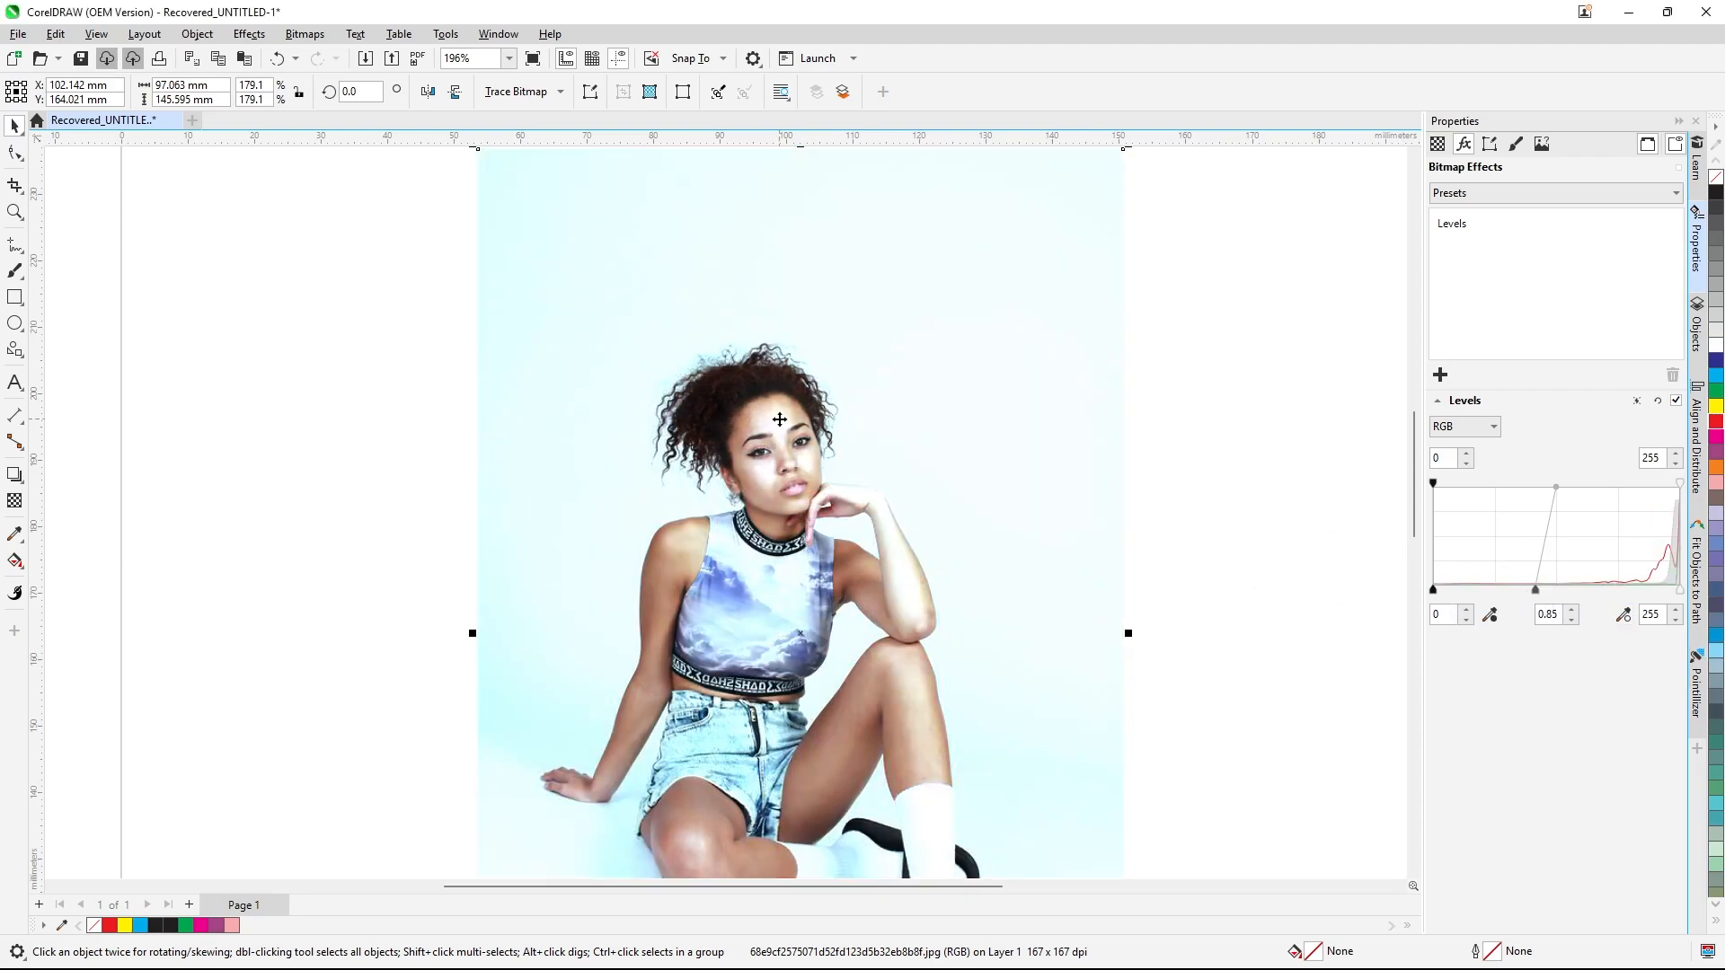
{"action": "left_click", "coordinate": [1489, 615]}
{"action": "left_click", "coordinate": [668, 526]}
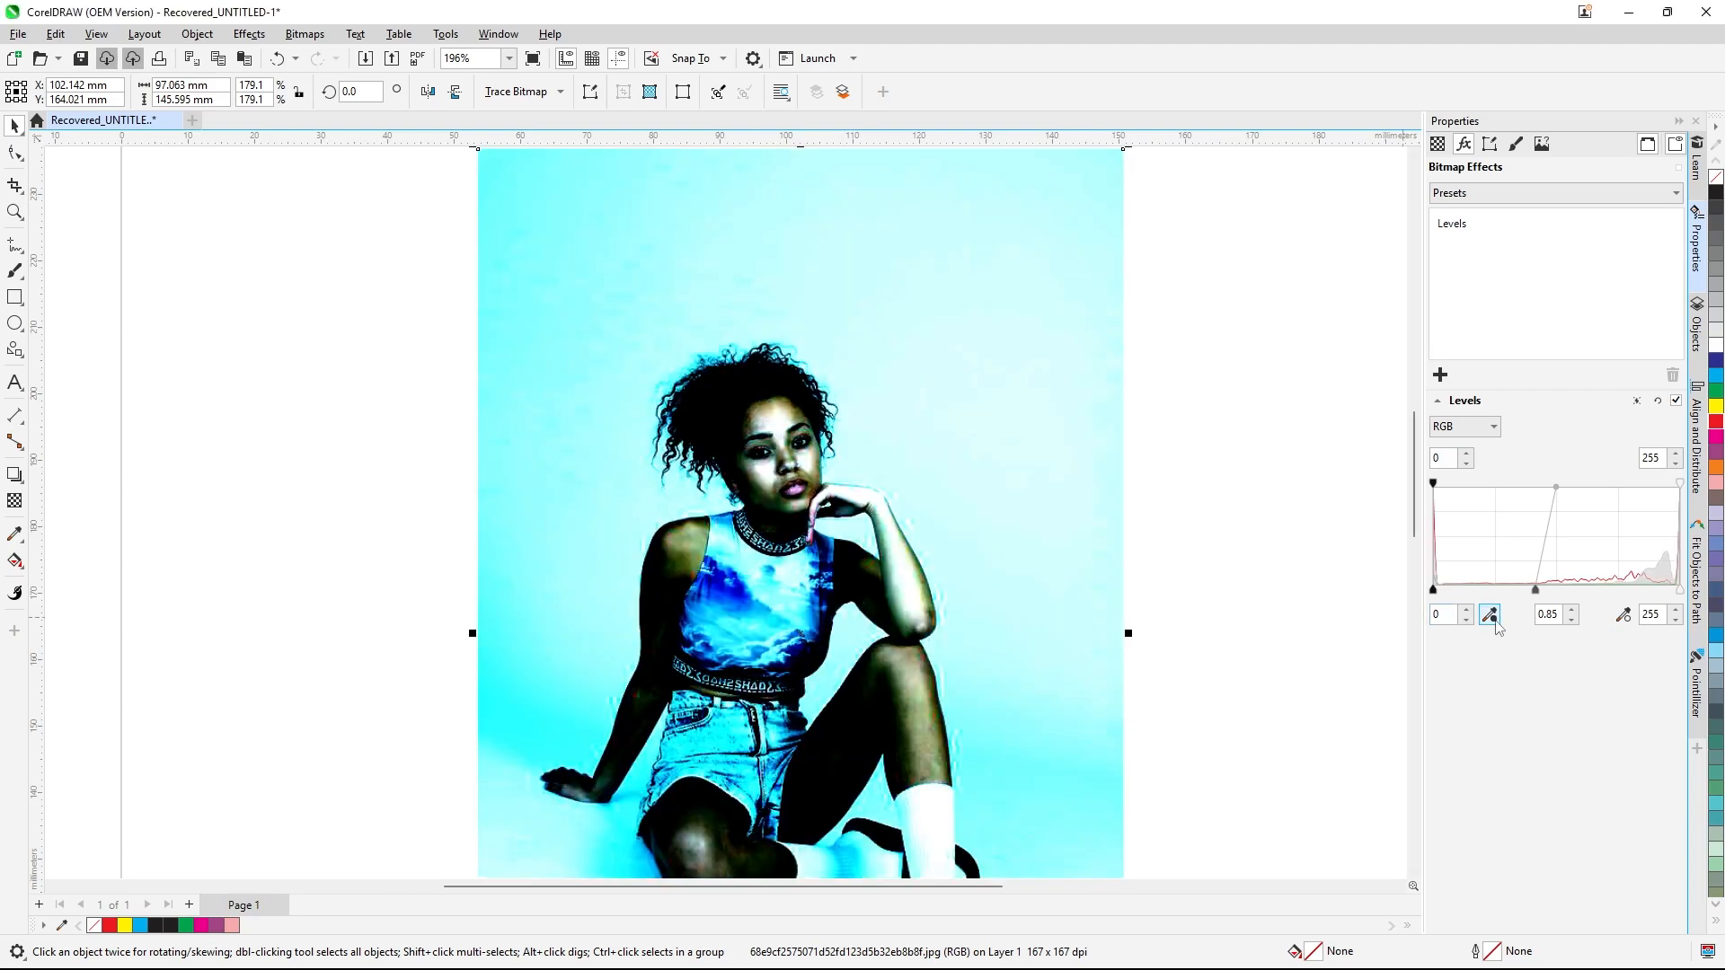
{"action": "left_click", "coordinate": [1489, 615]}
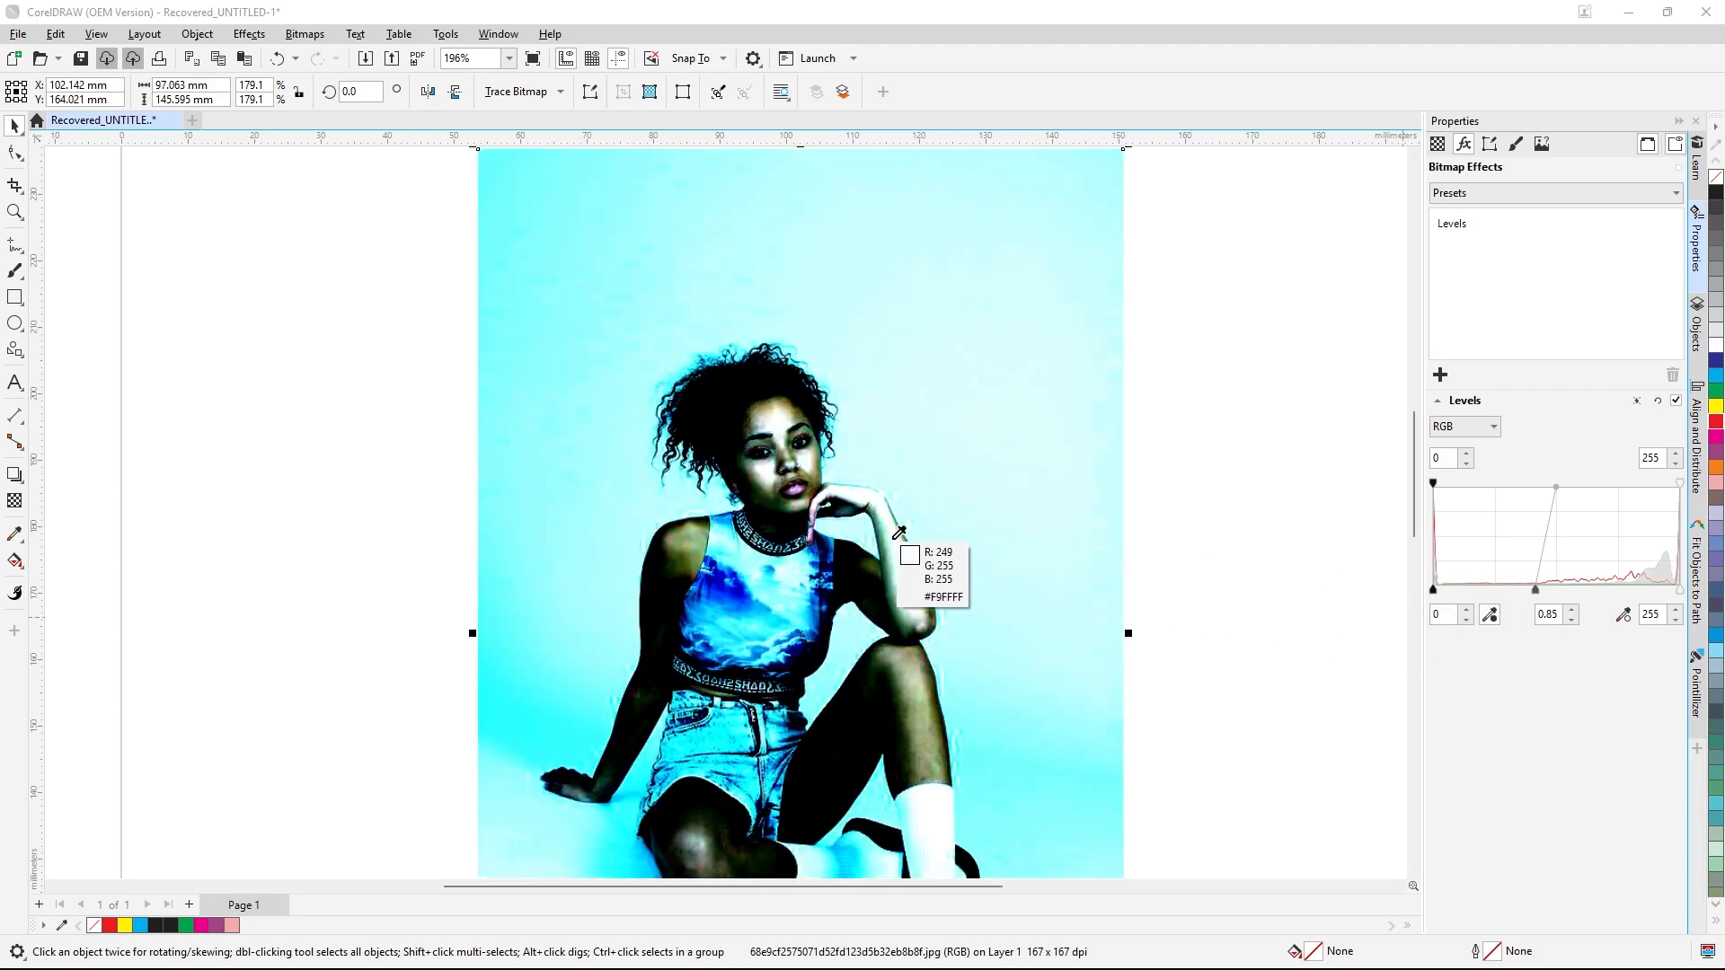
{"action": "left_click", "coordinate": [885, 537]}
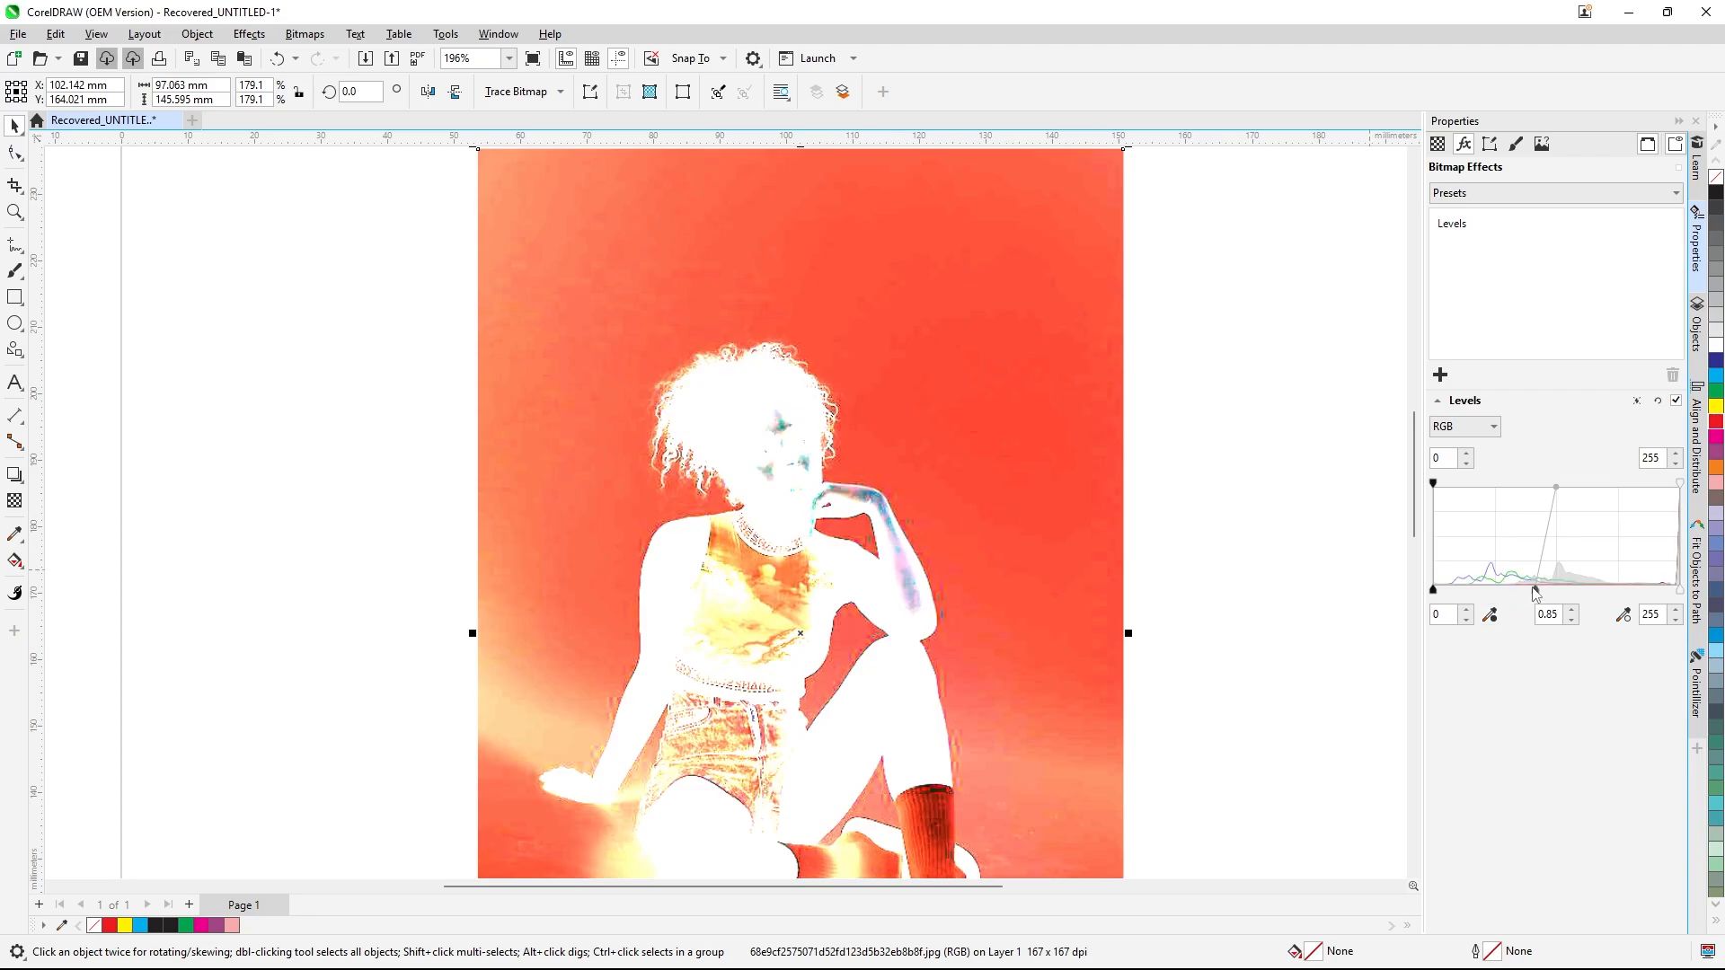
- Set the Levels midtone gamma to 2.38 and the output shadow value to 30, and turn the Levels effect off
{"action": "left_click_drag", "start_coordinate": [1535, 590], "coordinate": [1572, 590]}
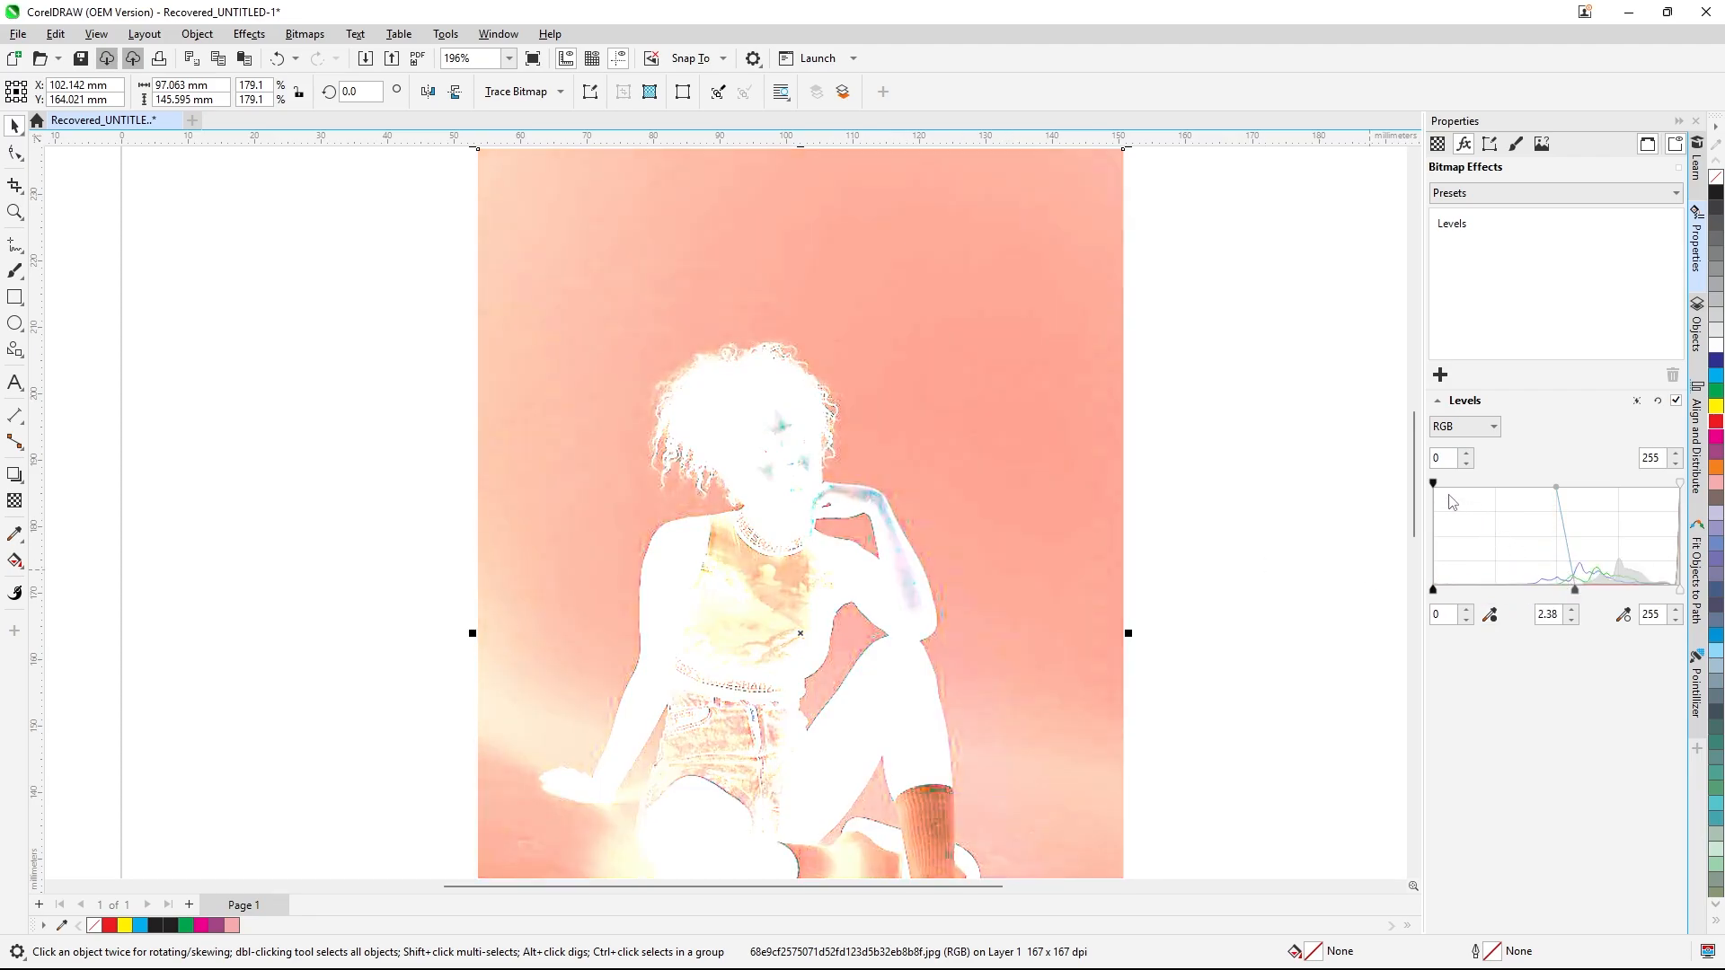
{"action": "left_click_drag", "start_coordinate": [1435, 485], "coordinate": [1466, 498]}
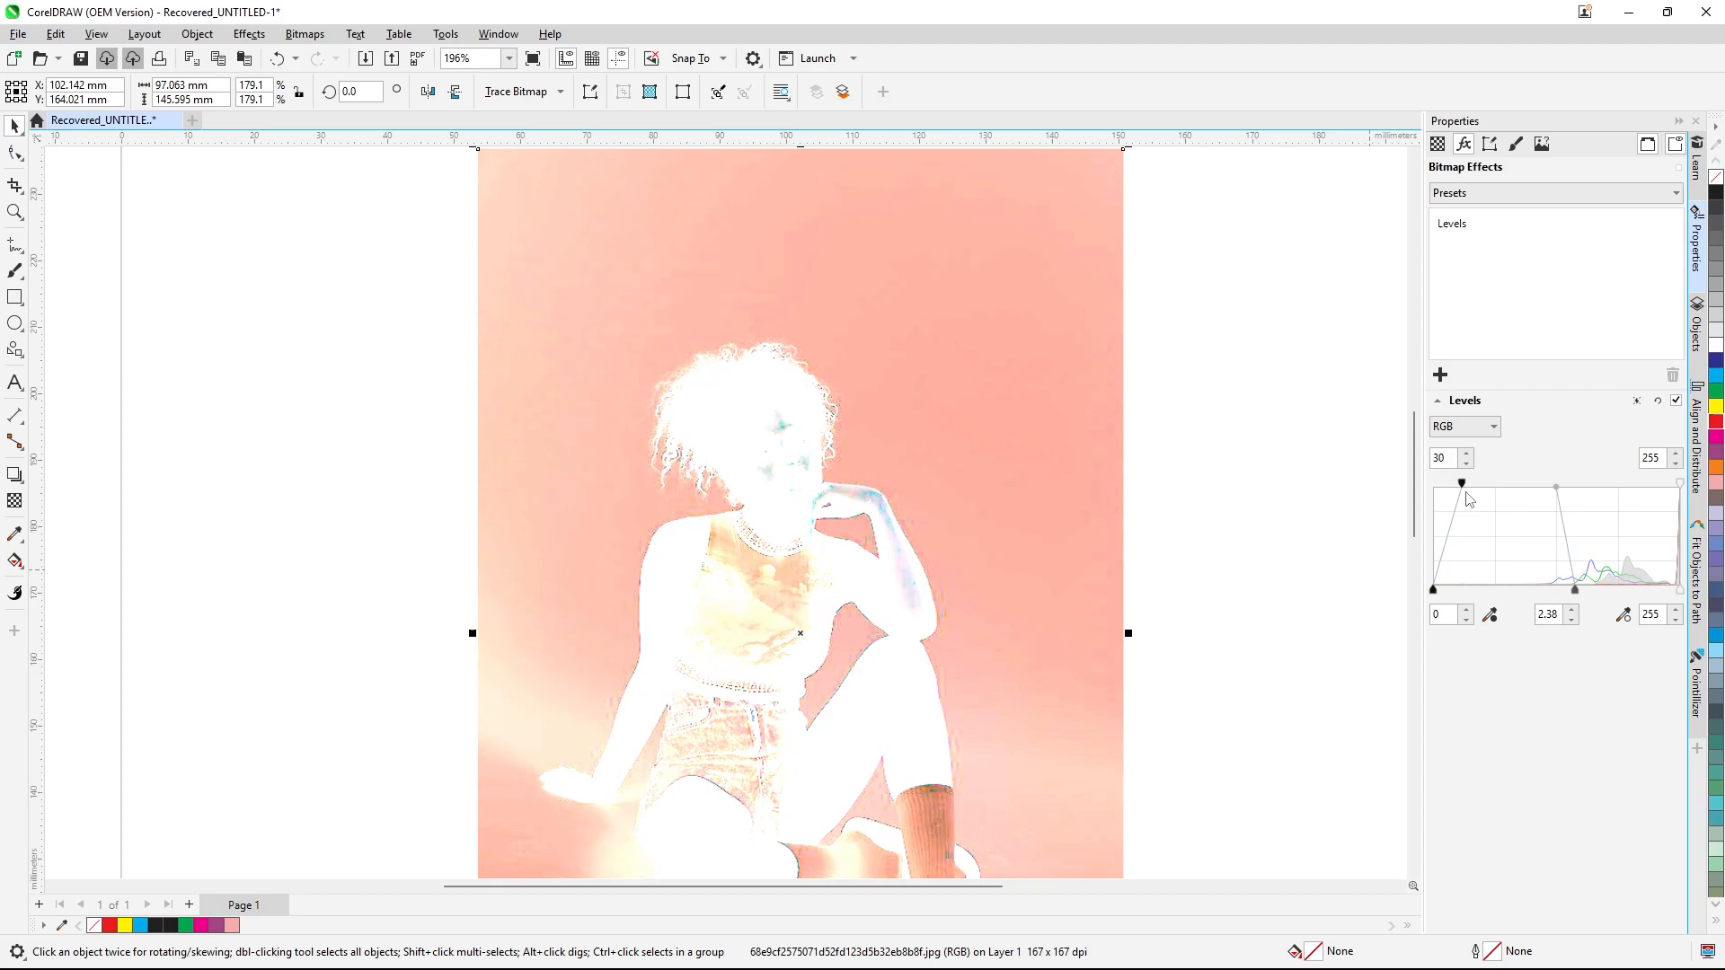
{"action": "left_click", "coordinate": [1675, 400]}
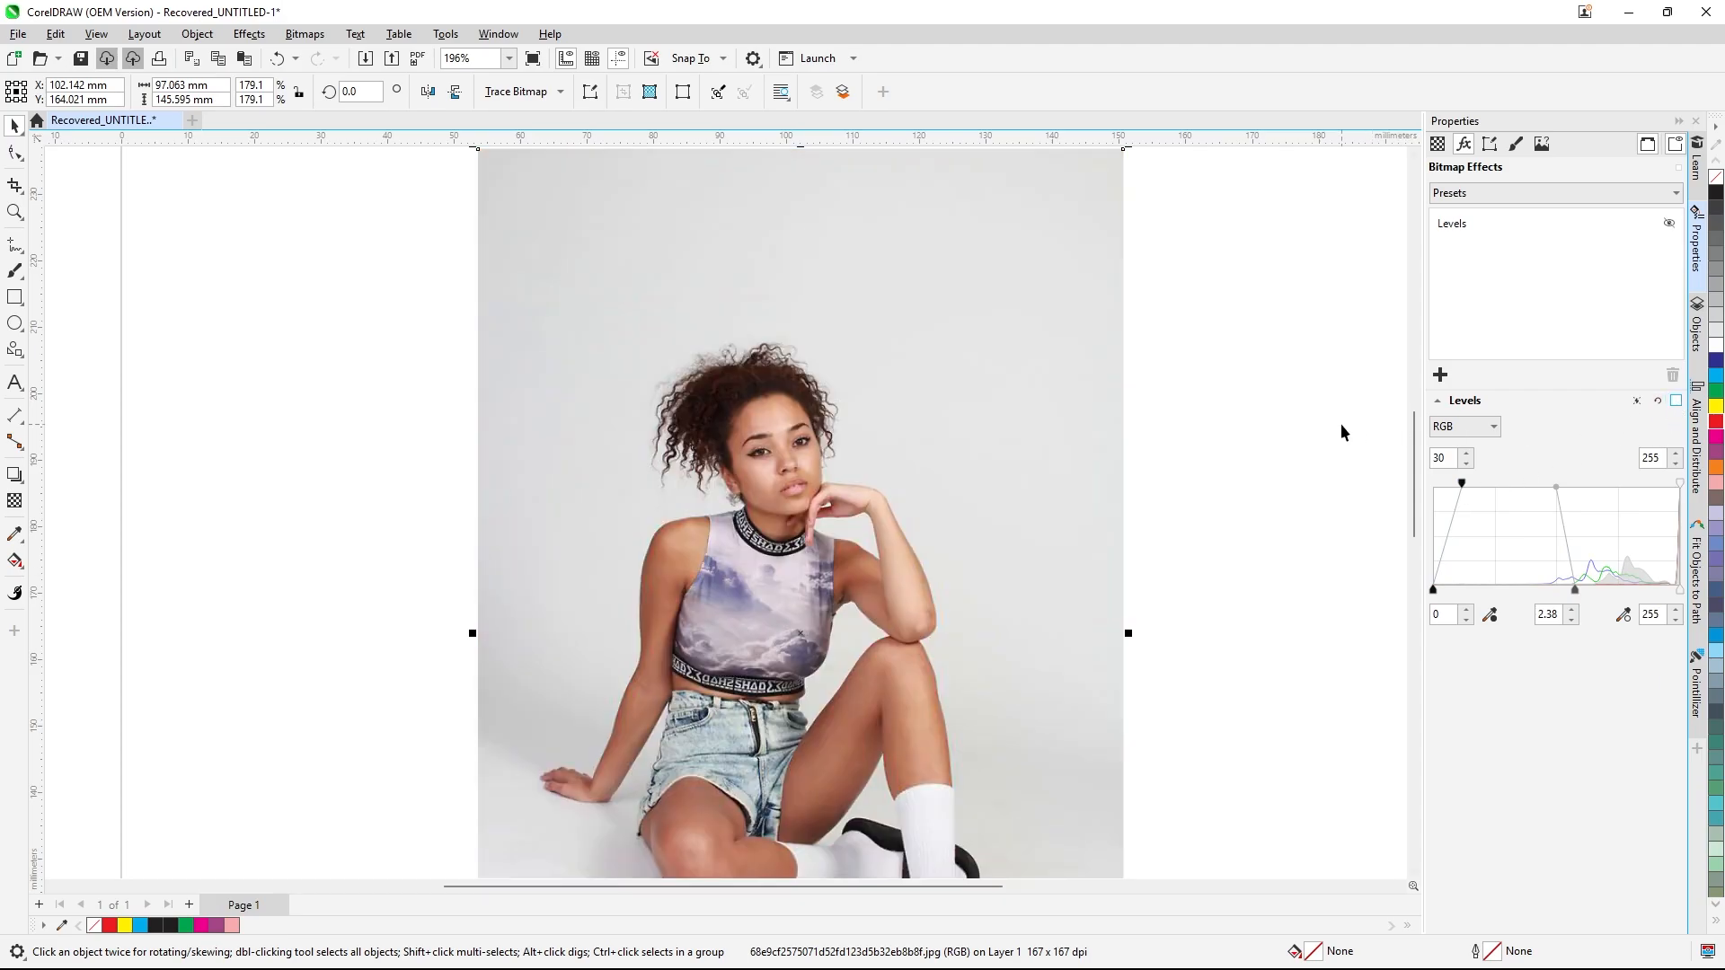
- Delete the seated woman's photo and import 93cf84d0a00a70360e380040e3e25cc8.jpg, placing it on the page about 114 mm wide and 162 mm high
{"action": "key", "text": "Delete"}
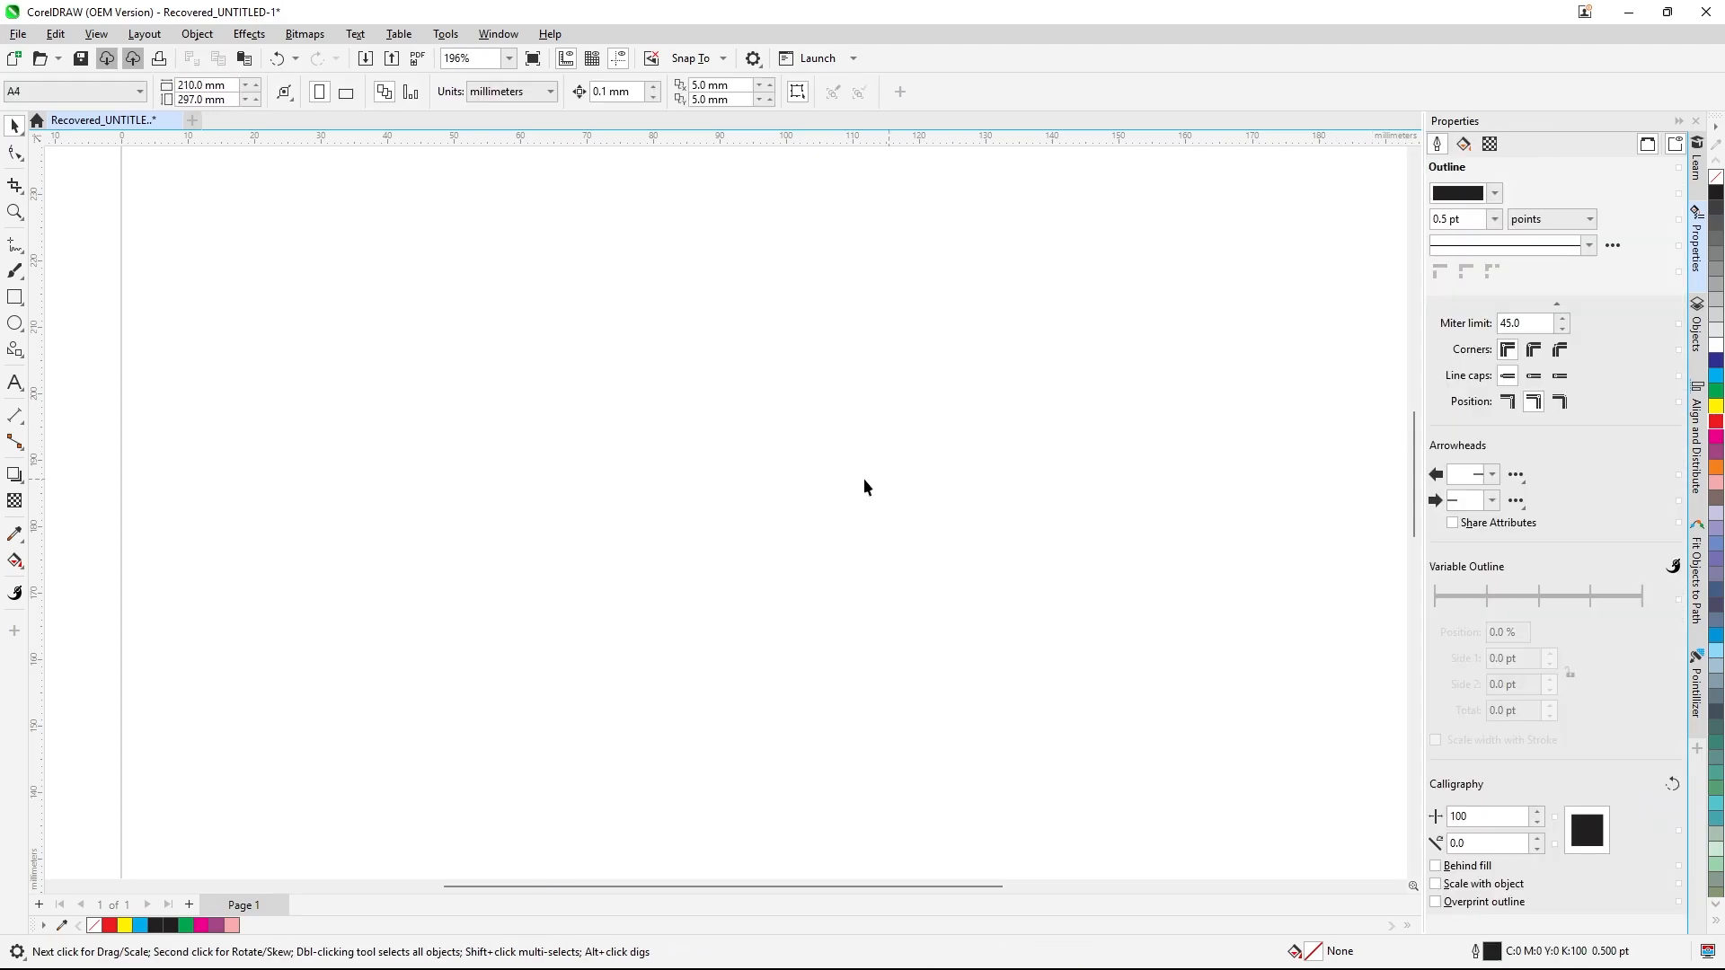
{"action": "scroll", "coordinate": [841, 473], "scroll_direction": "down", "scroll_amount": 3}
{"action": "right_click", "coordinate": [849, 472]}
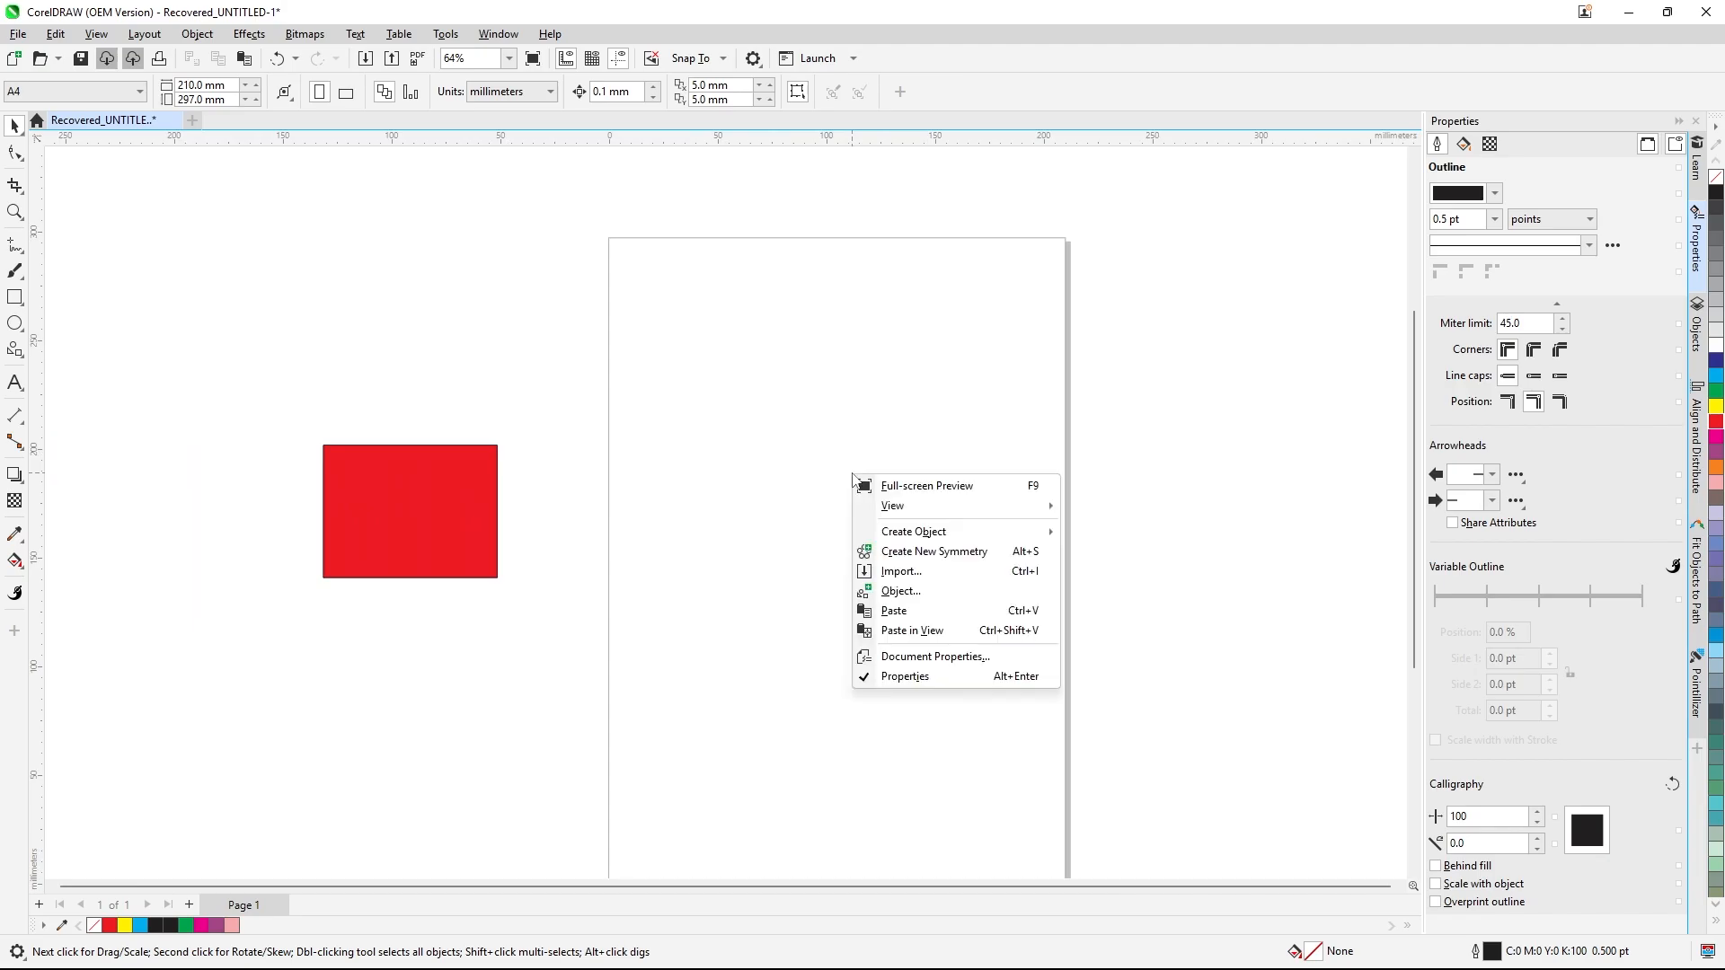
{"action": "left_click", "coordinate": [903, 572]}
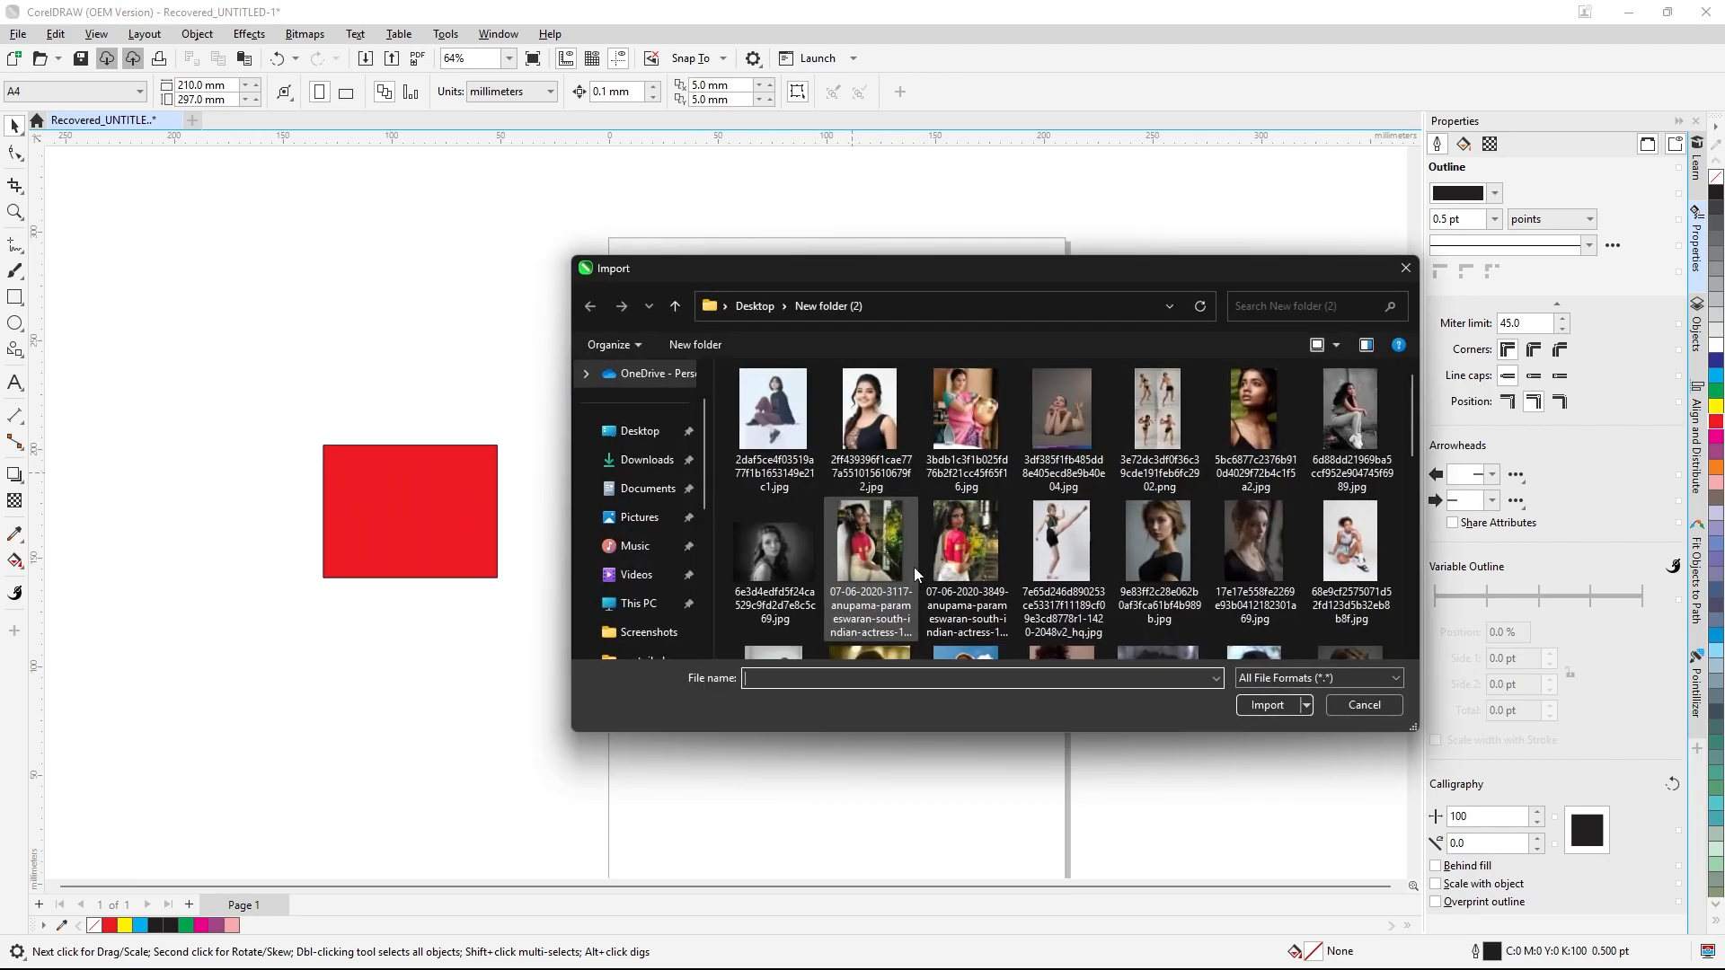
{"action": "scroll", "coordinate": [1217, 480], "scroll_direction": "down", "scroll_amount": 1}
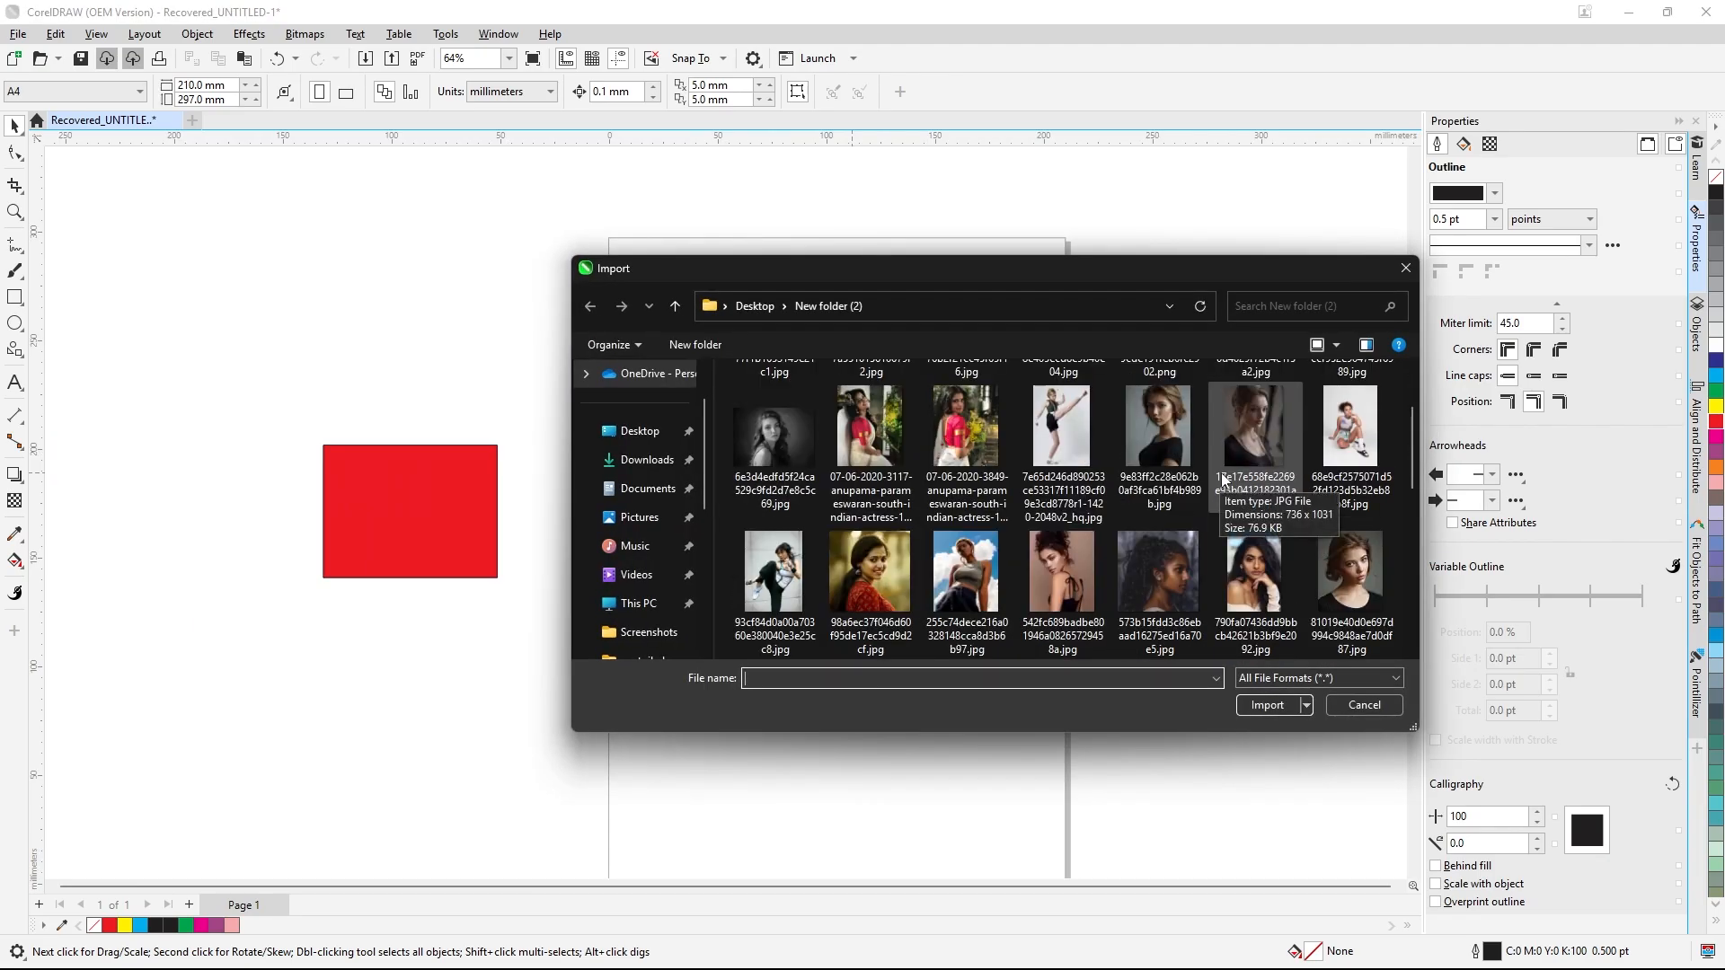
{"action": "left_click", "coordinate": [778, 629]}
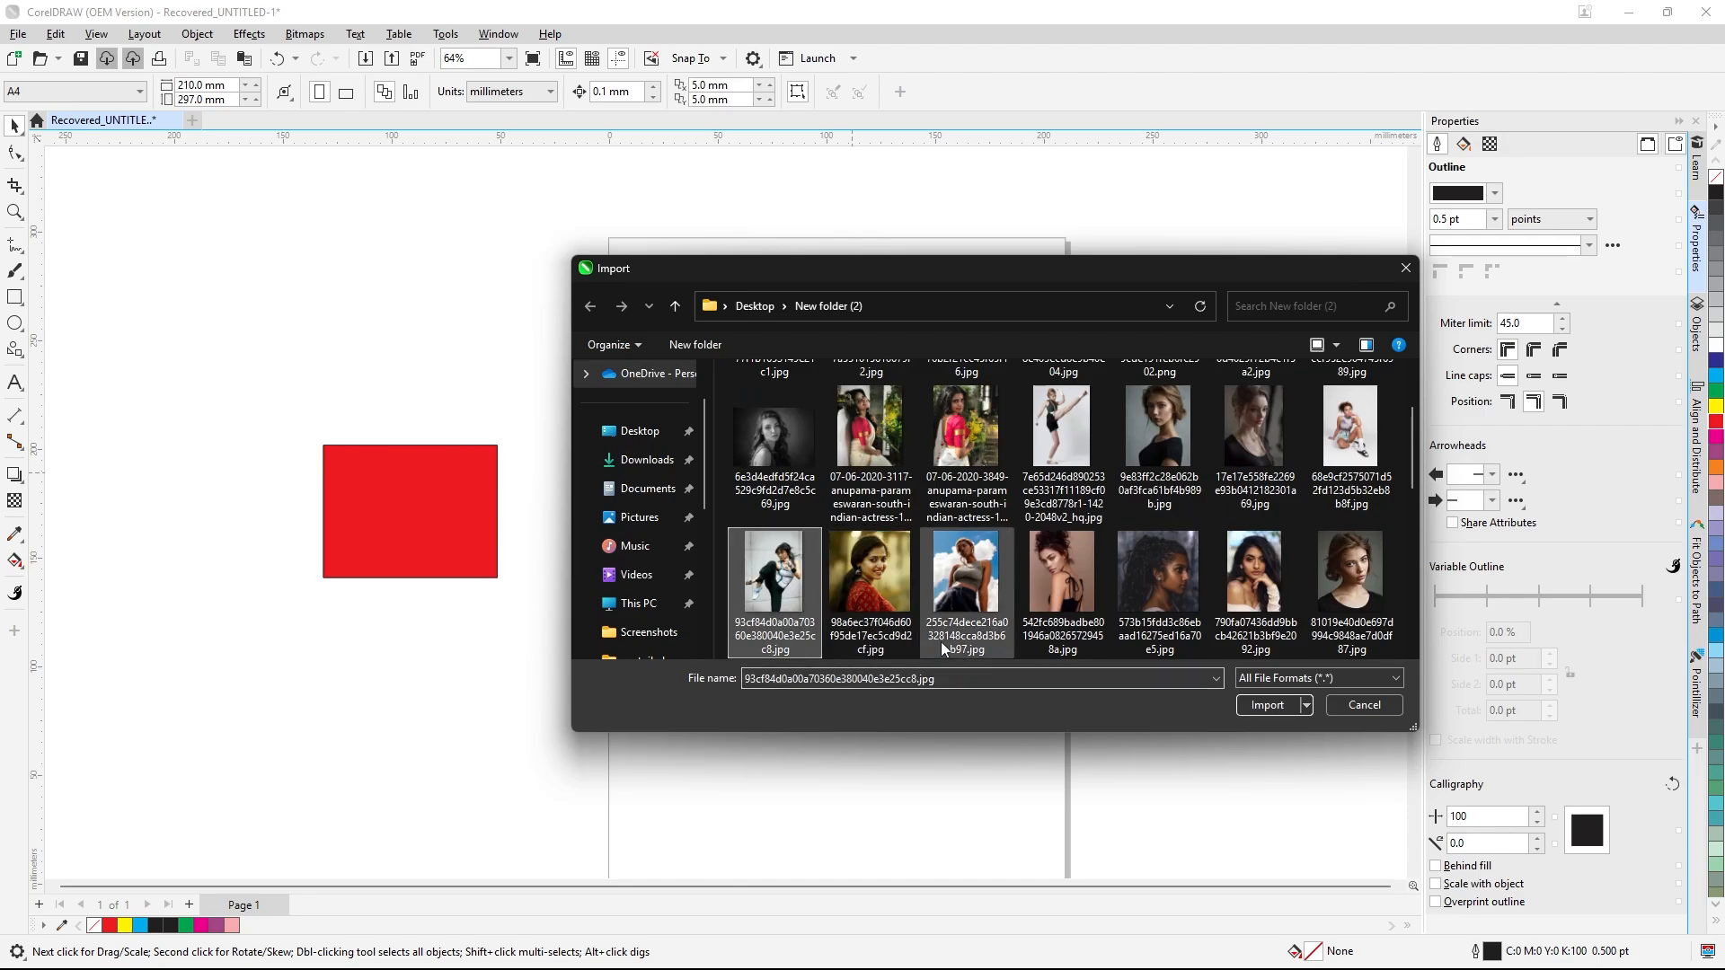
{"action": "left_click", "coordinate": [1253, 707]}
{"action": "left_click_drag", "start_coordinate": [699, 360], "coordinate": [1016, 716]}
{"action": "scroll", "coordinate": [950, 490], "scroll_direction": "up", "scroll_amount": 1}
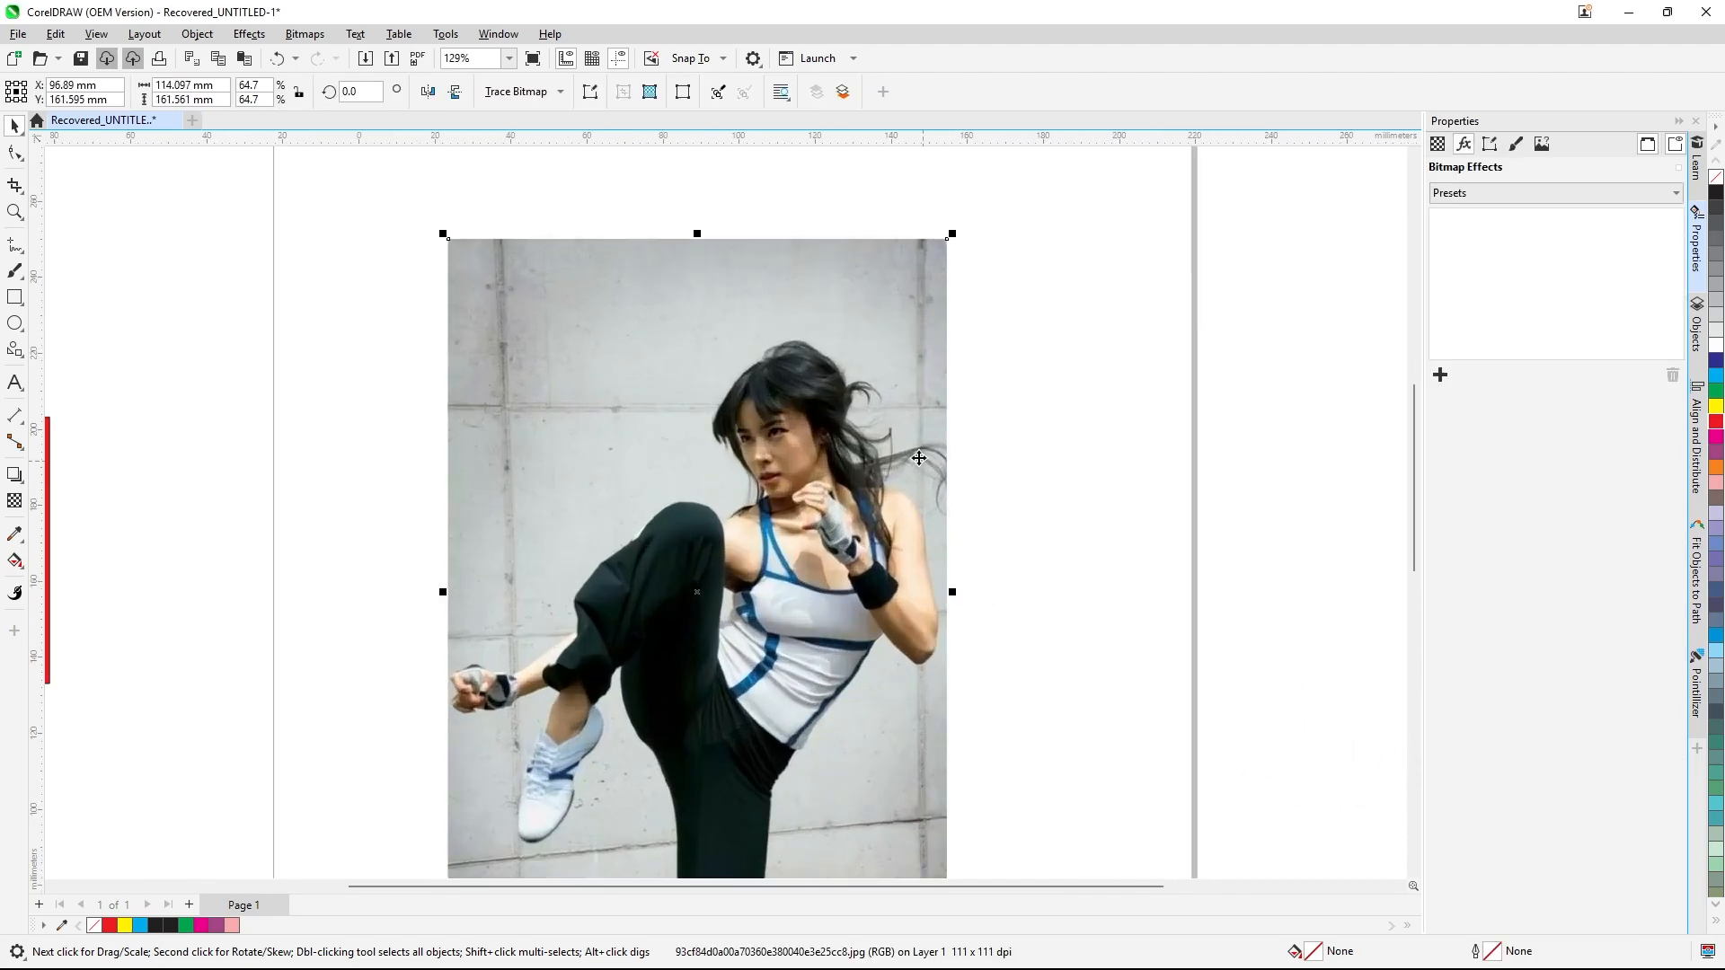
- Apply the Equalize adjustment to the kicking woman's photo and set the Red channel's lower limit to 59
{"action": "left_click", "coordinate": [249, 34]}
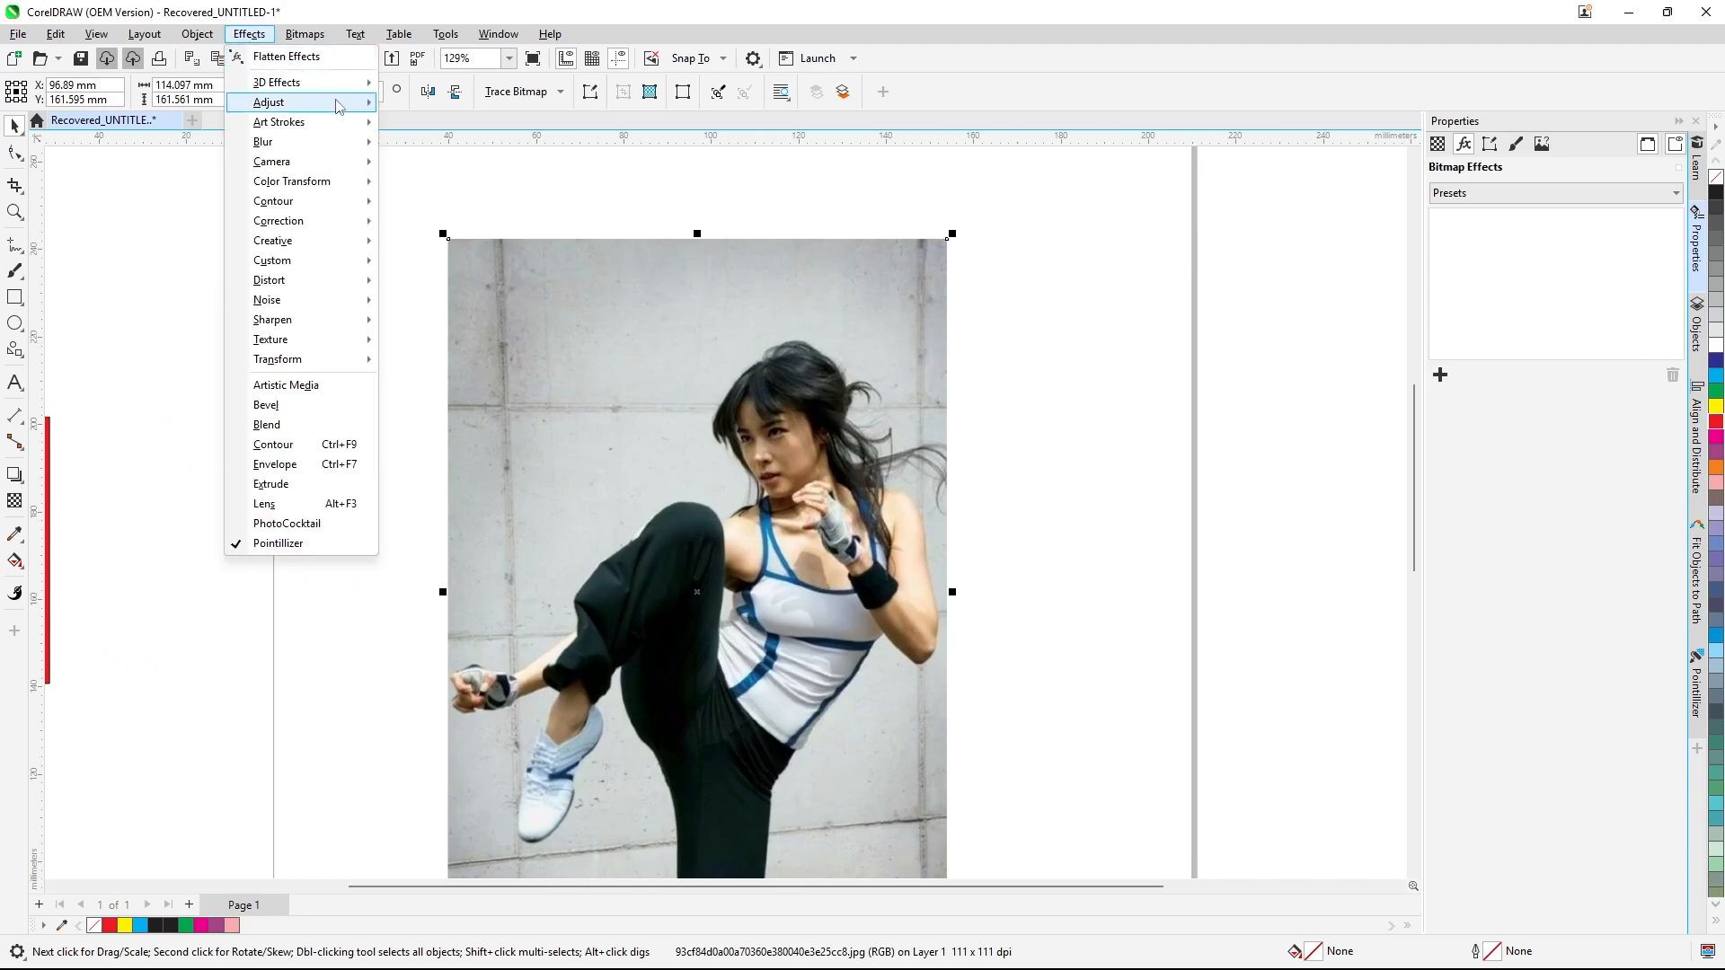
{"action": "mouse_move", "coordinate": [339, 104]}
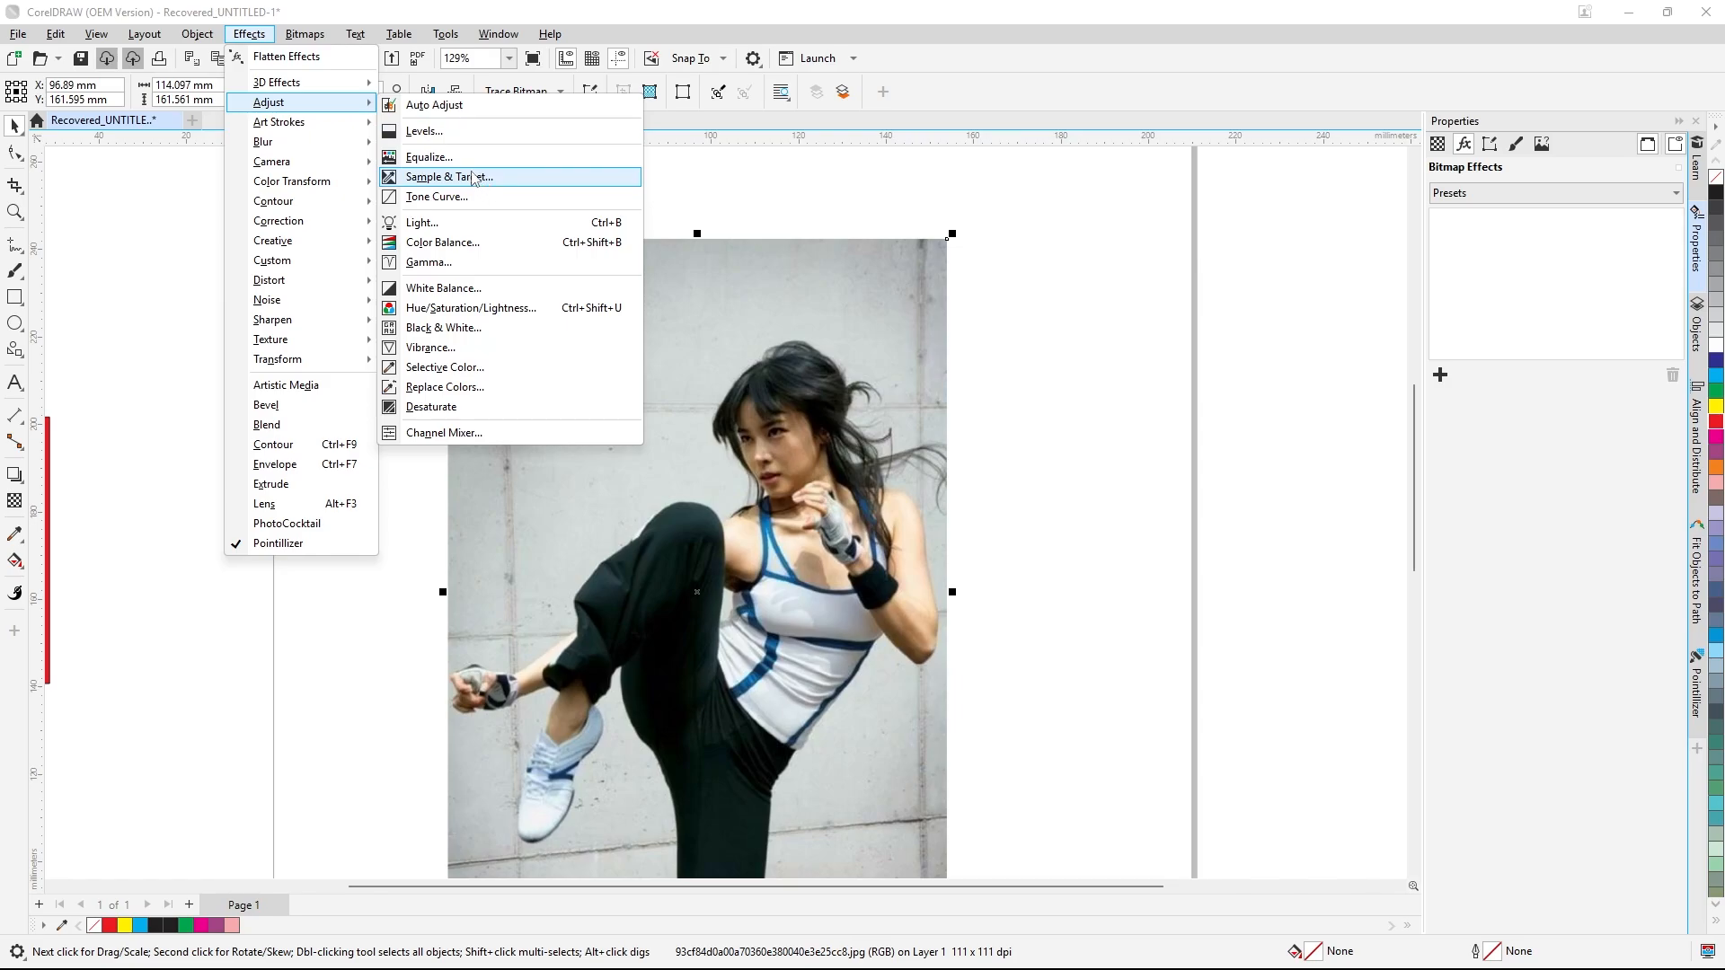
{"action": "left_click", "coordinate": [428, 157]}
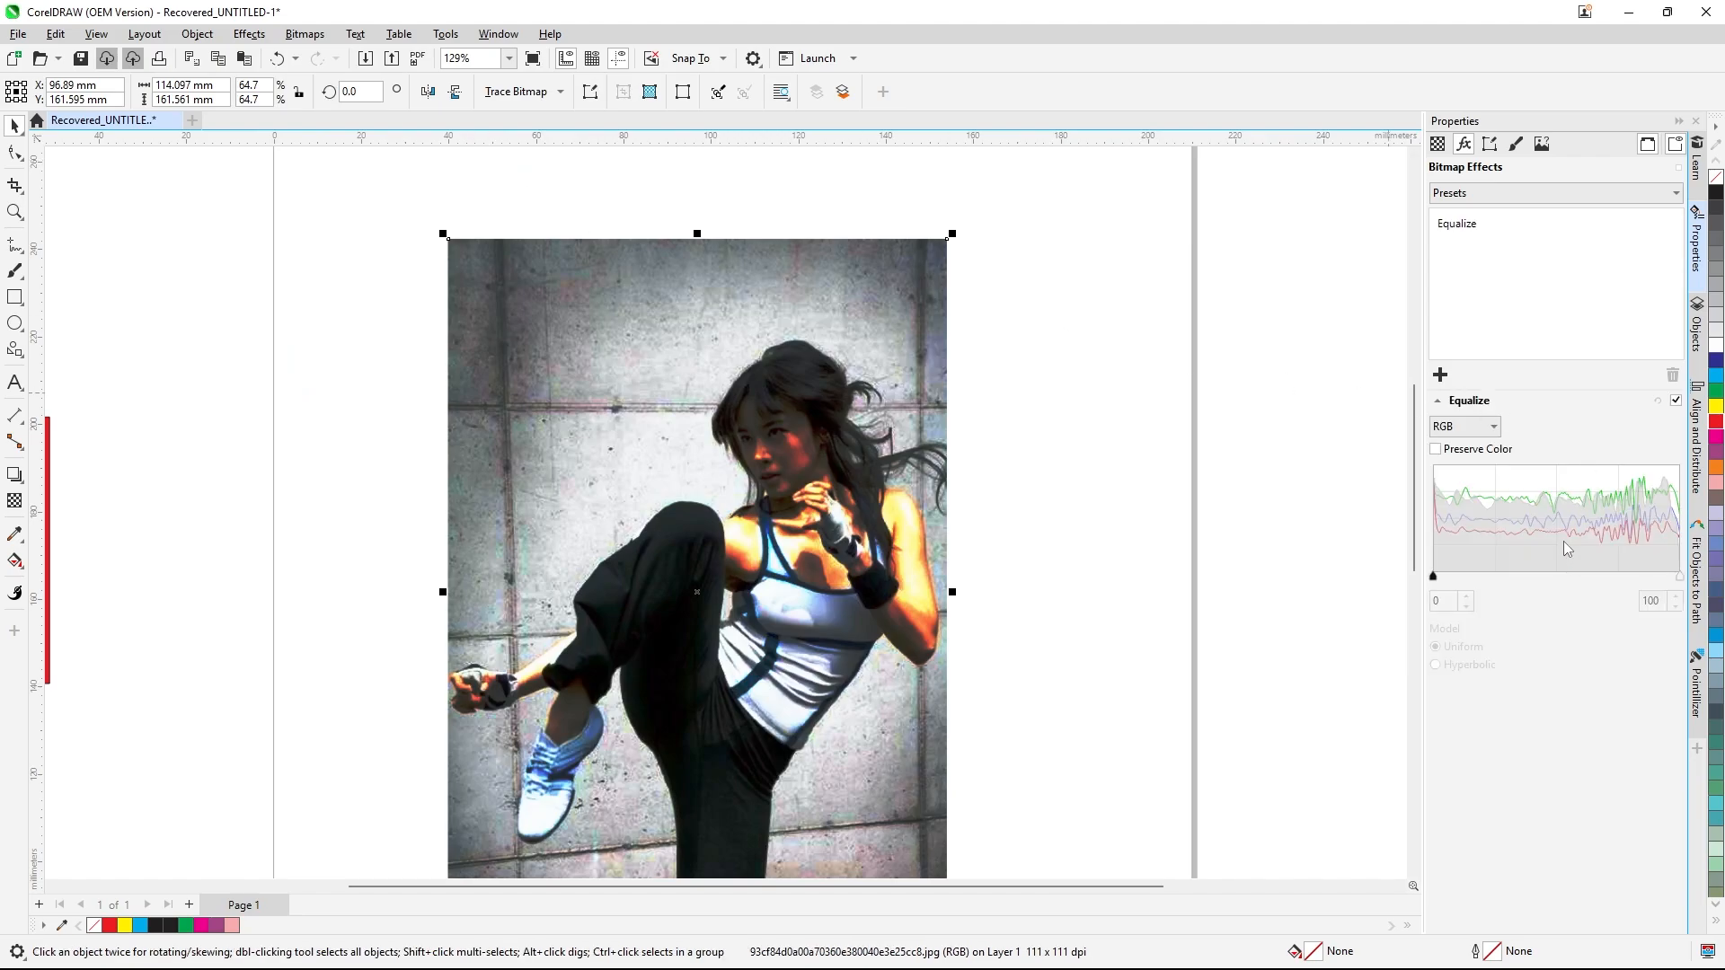
{"action": "left_click", "coordinate": [1494, 427]}
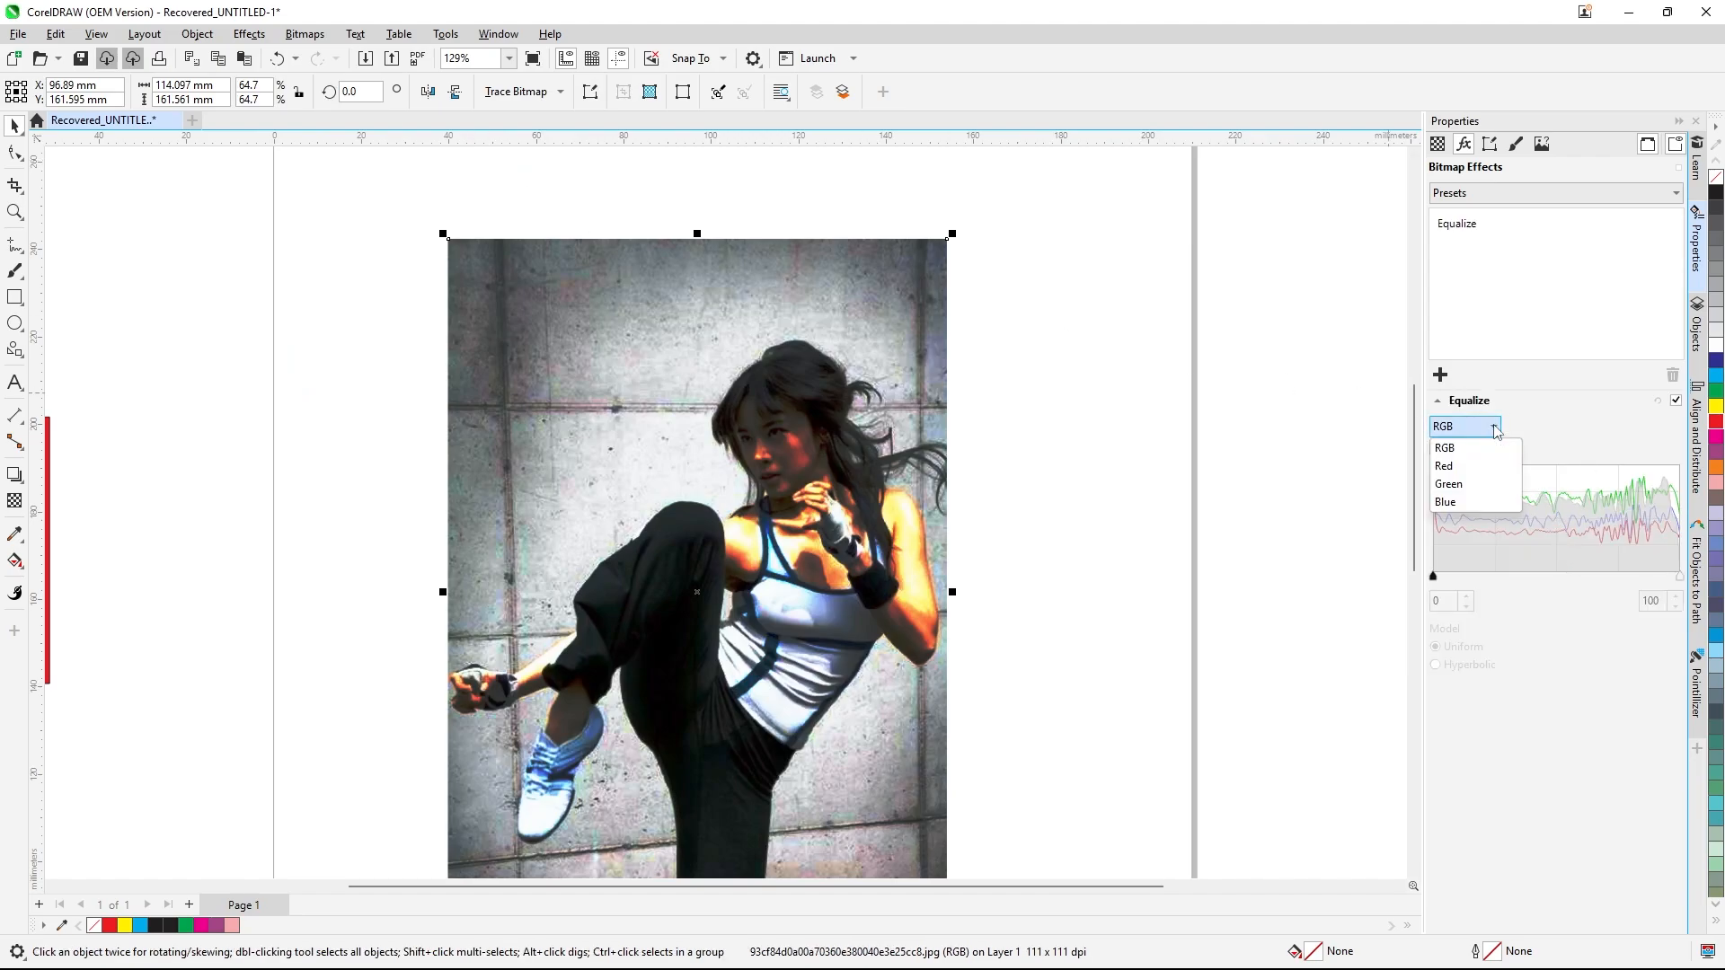
{"action": "left_click", "coordinate": [1447, 467]}
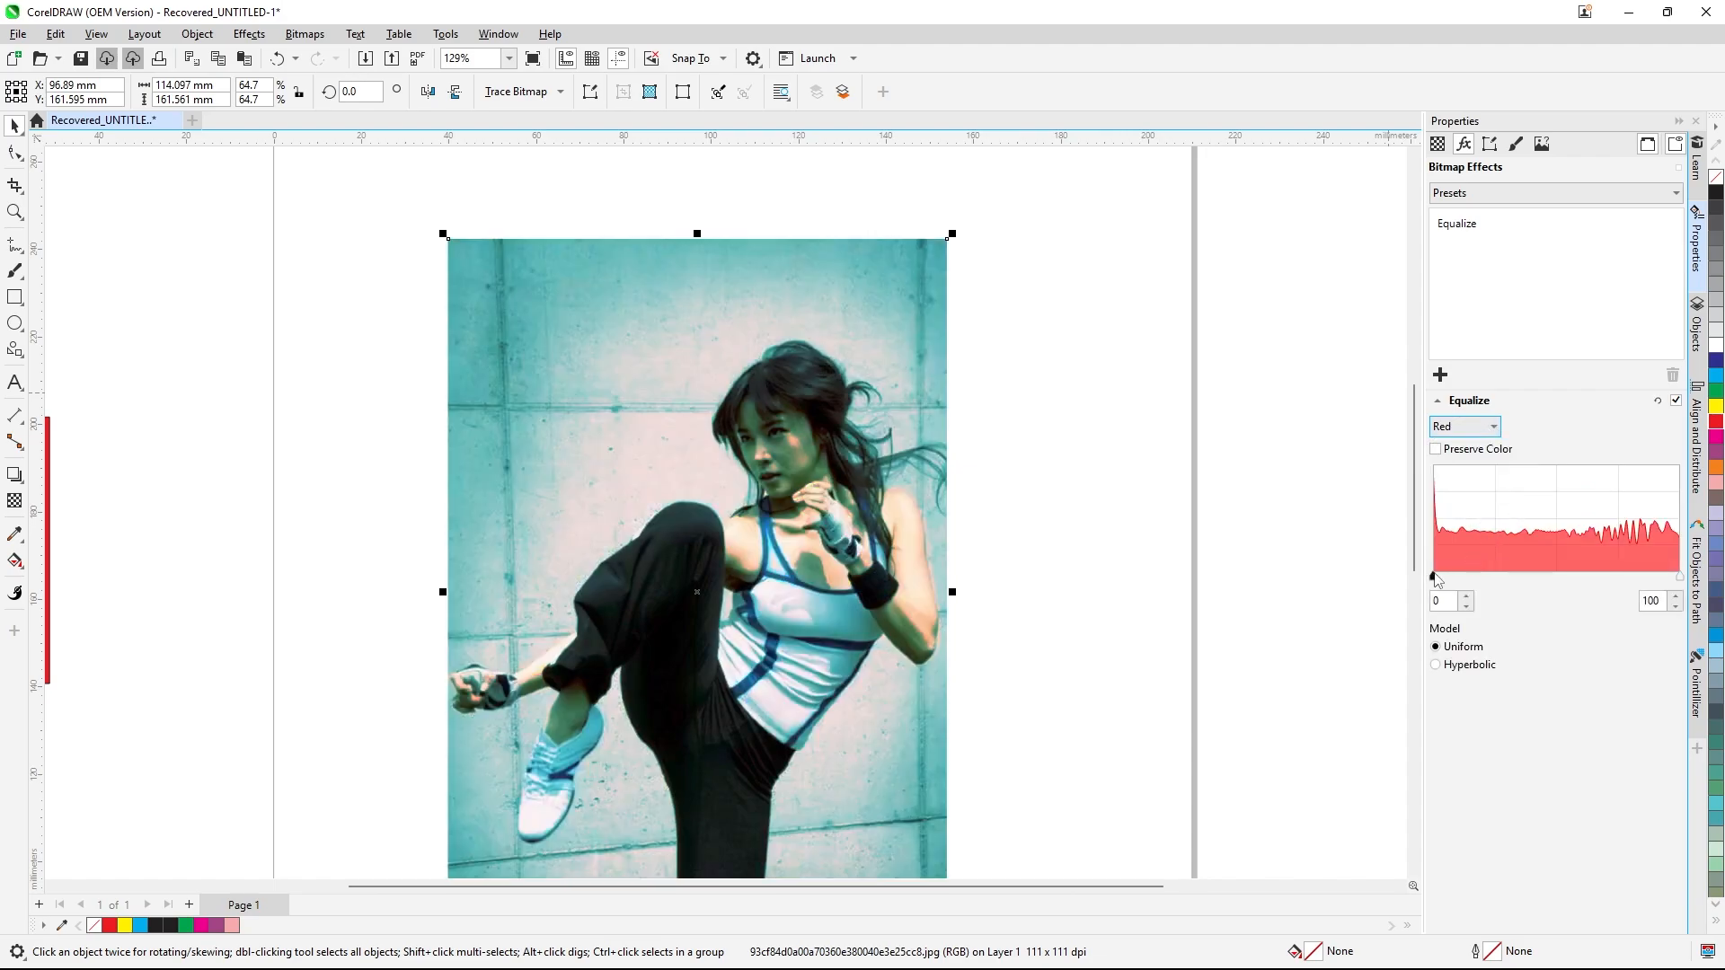
{"action": "left_click_drag", "start_coordinate": [1434, 575], "coordinate": [1577, 577]}
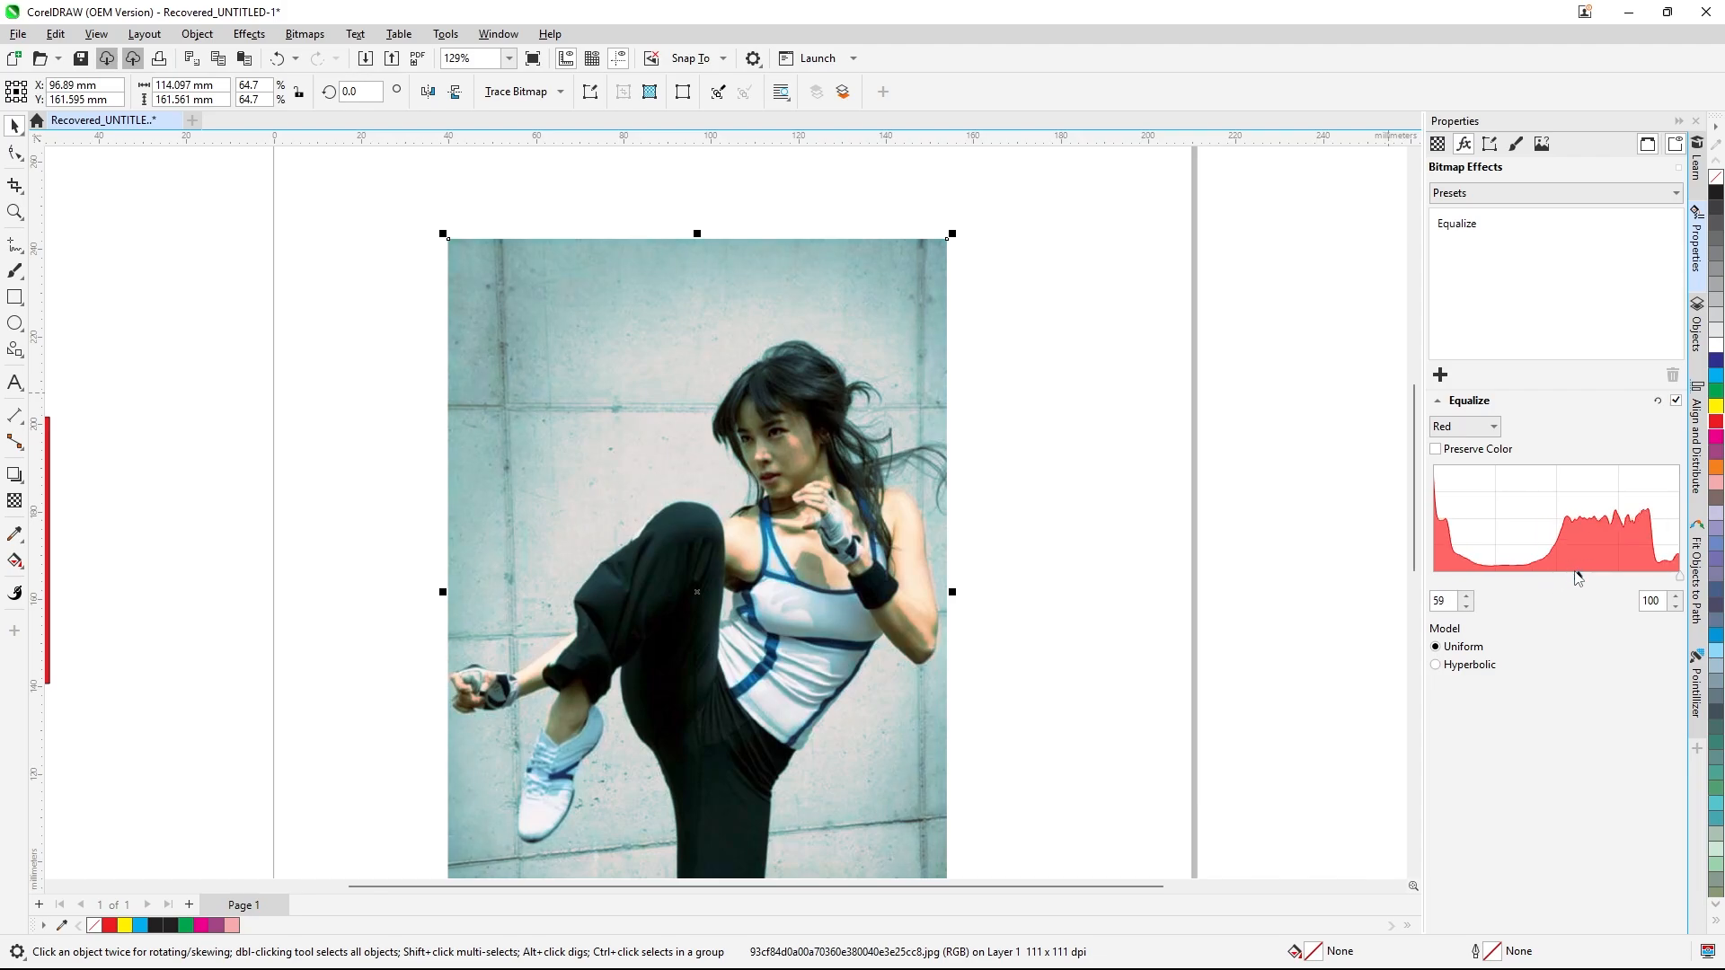
- Toggle Preserve Color on and off for Equalize and preview the Blue channel with its lower limit at 0
{"action": "left_click", "coordinate": [1435, 449]}
{"action": "left_click", "coordinate": [1435, 449]}
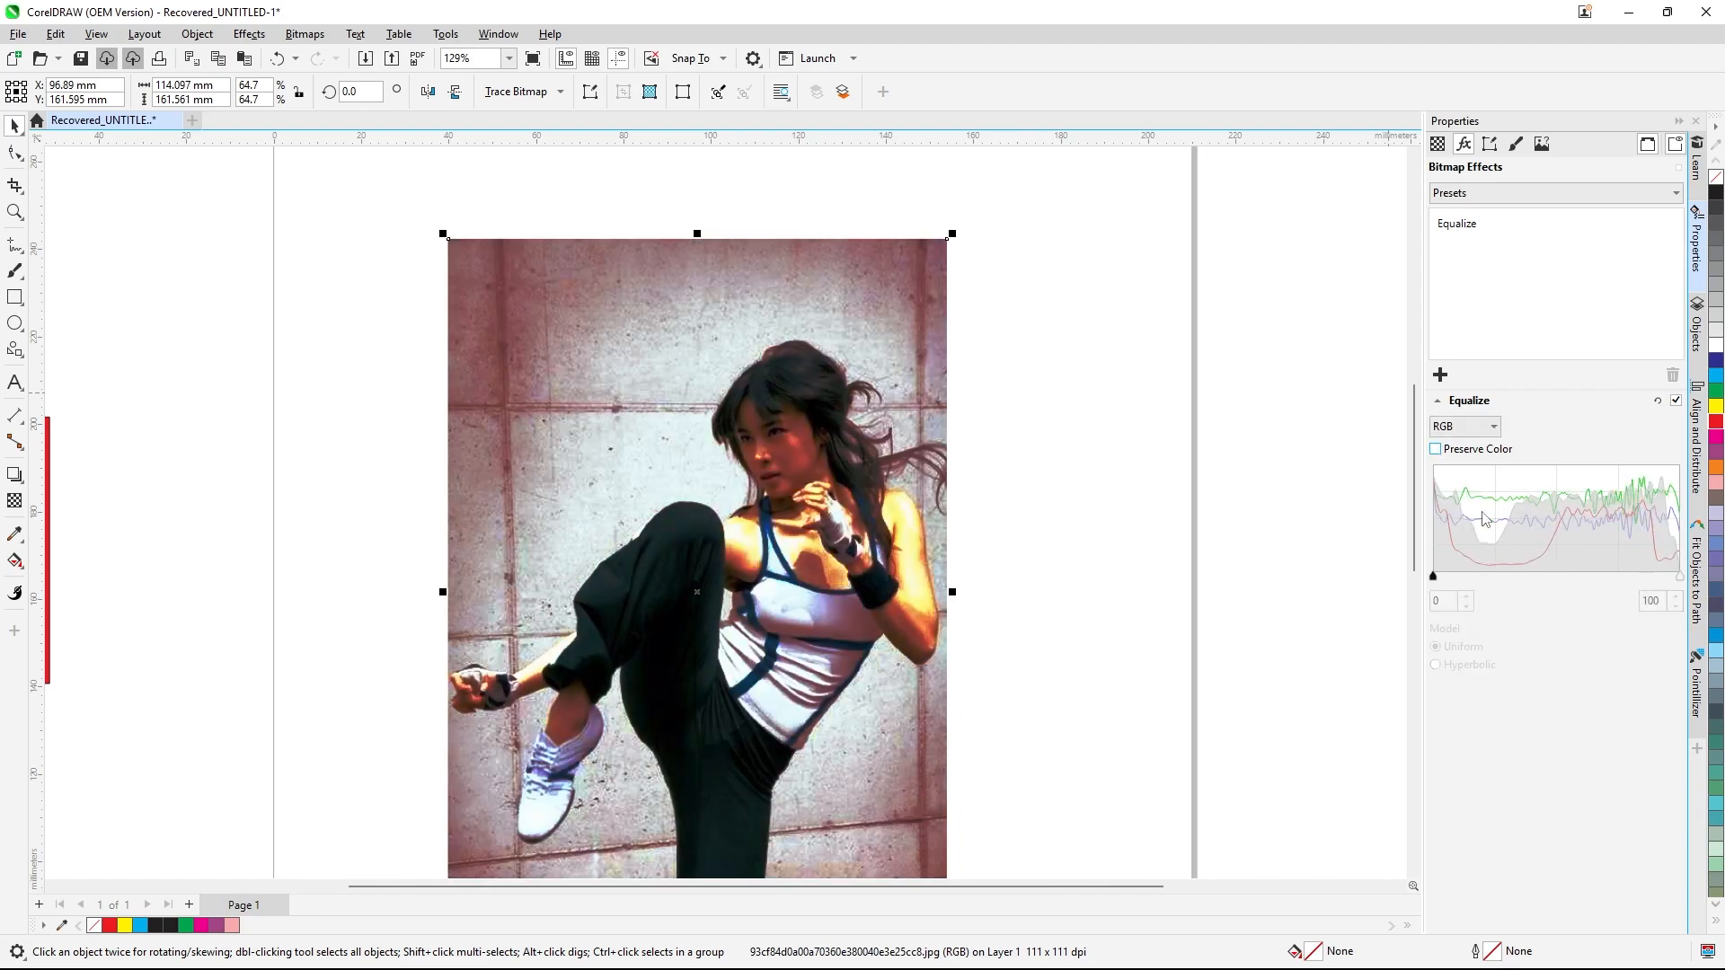
{"action": "left_click", "coordinate": [1493, 426]}
{"action": "left_click", "coordinate": [1454, 503]}
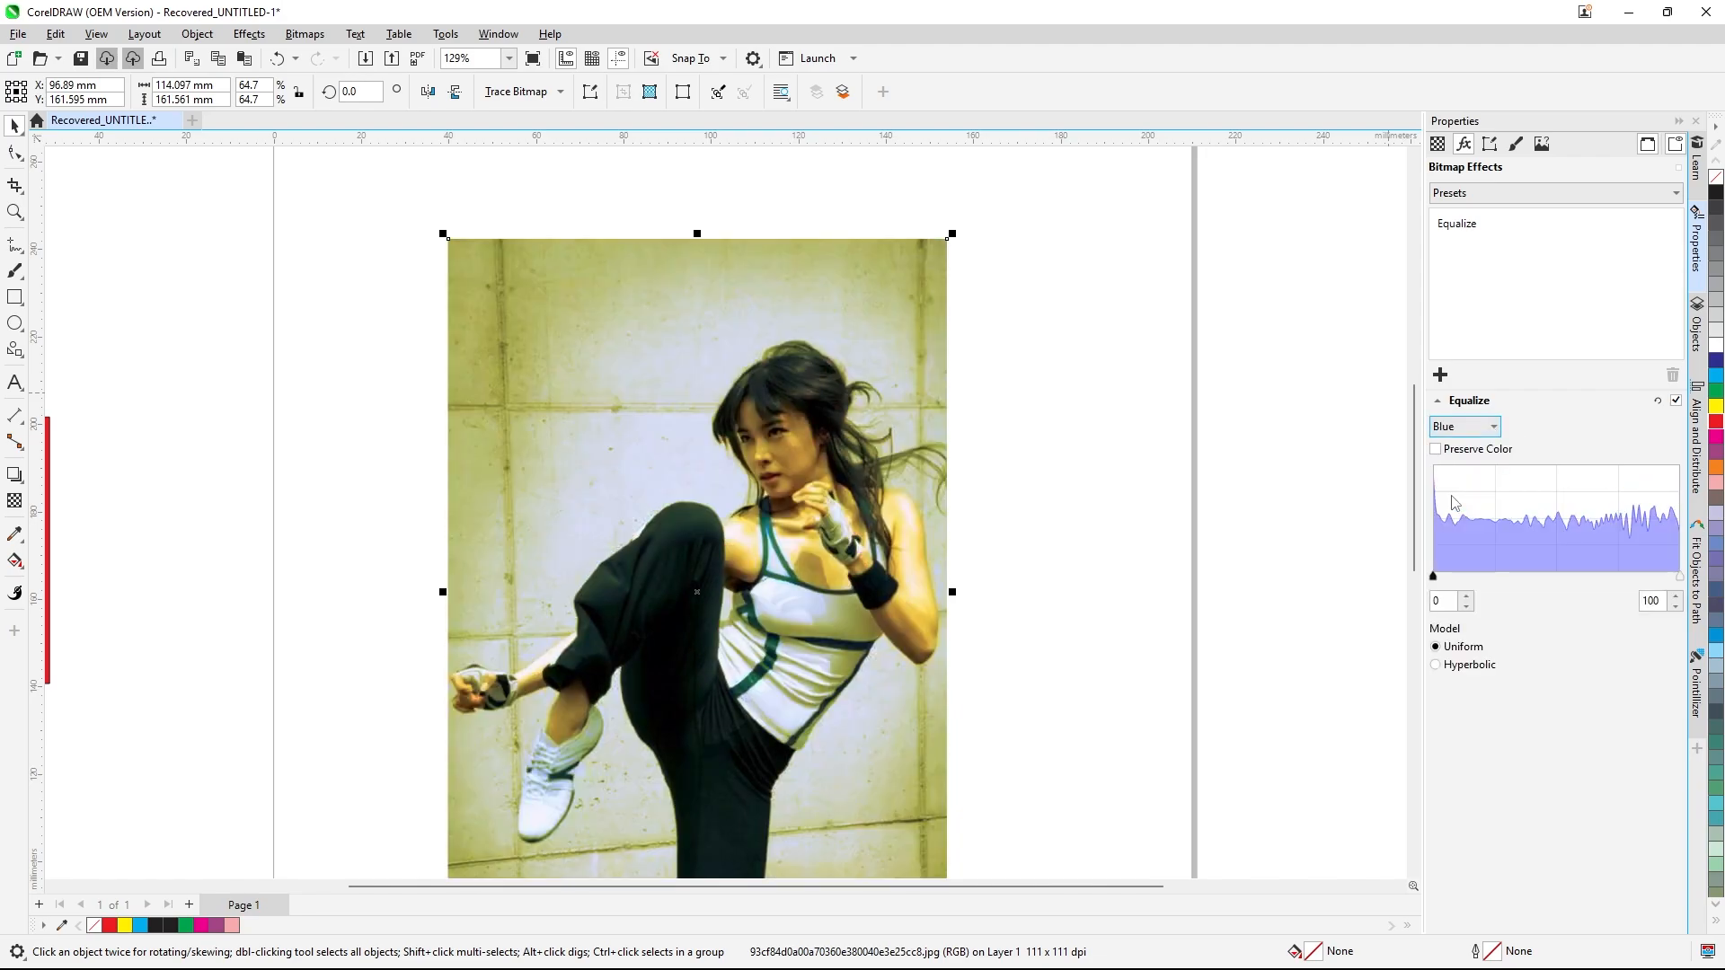
{"action": "mouse_move", "coordinate": [1434, 577]}
{"action": "left_mouse_down"}
{"action": "mouse_move", "coordinate": [1464, 577]}
{"action": "mouse_move", "coordinate": [1434, 579]}
{"action": "left_mouse_up"}
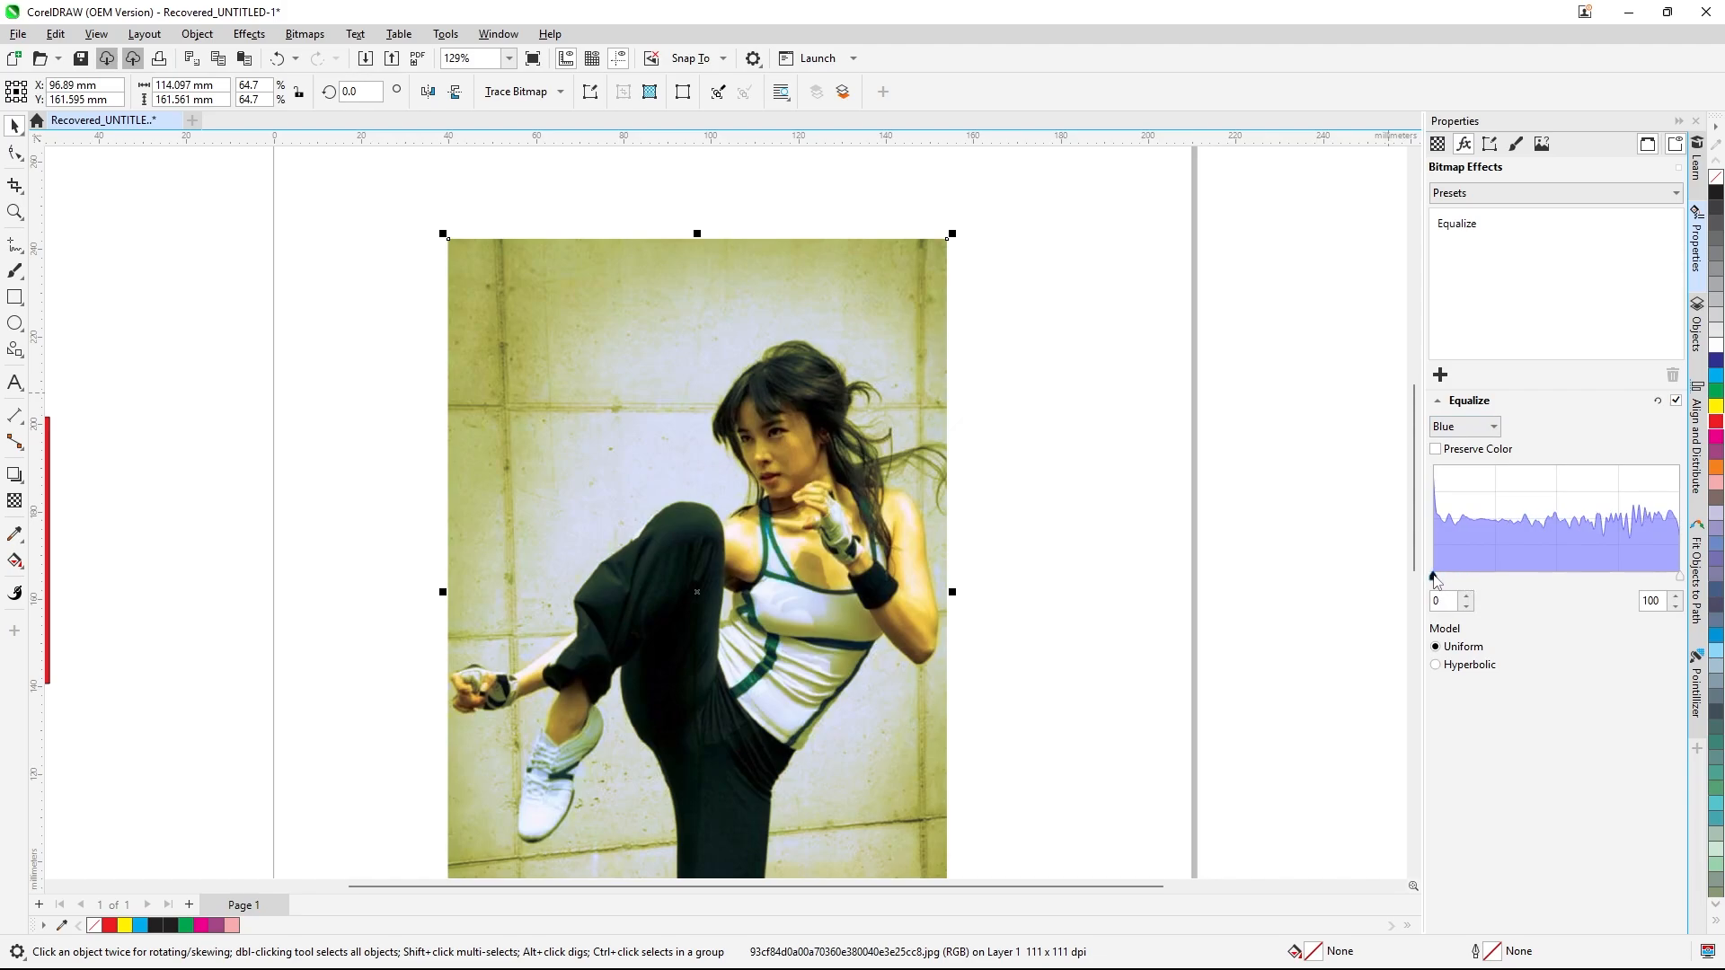
- Preview the Equalize adjustment's Green channel with its lower limit at 0 and return to the RGB channel
{"action": "left_click", "coordinate": [1495, 431]}
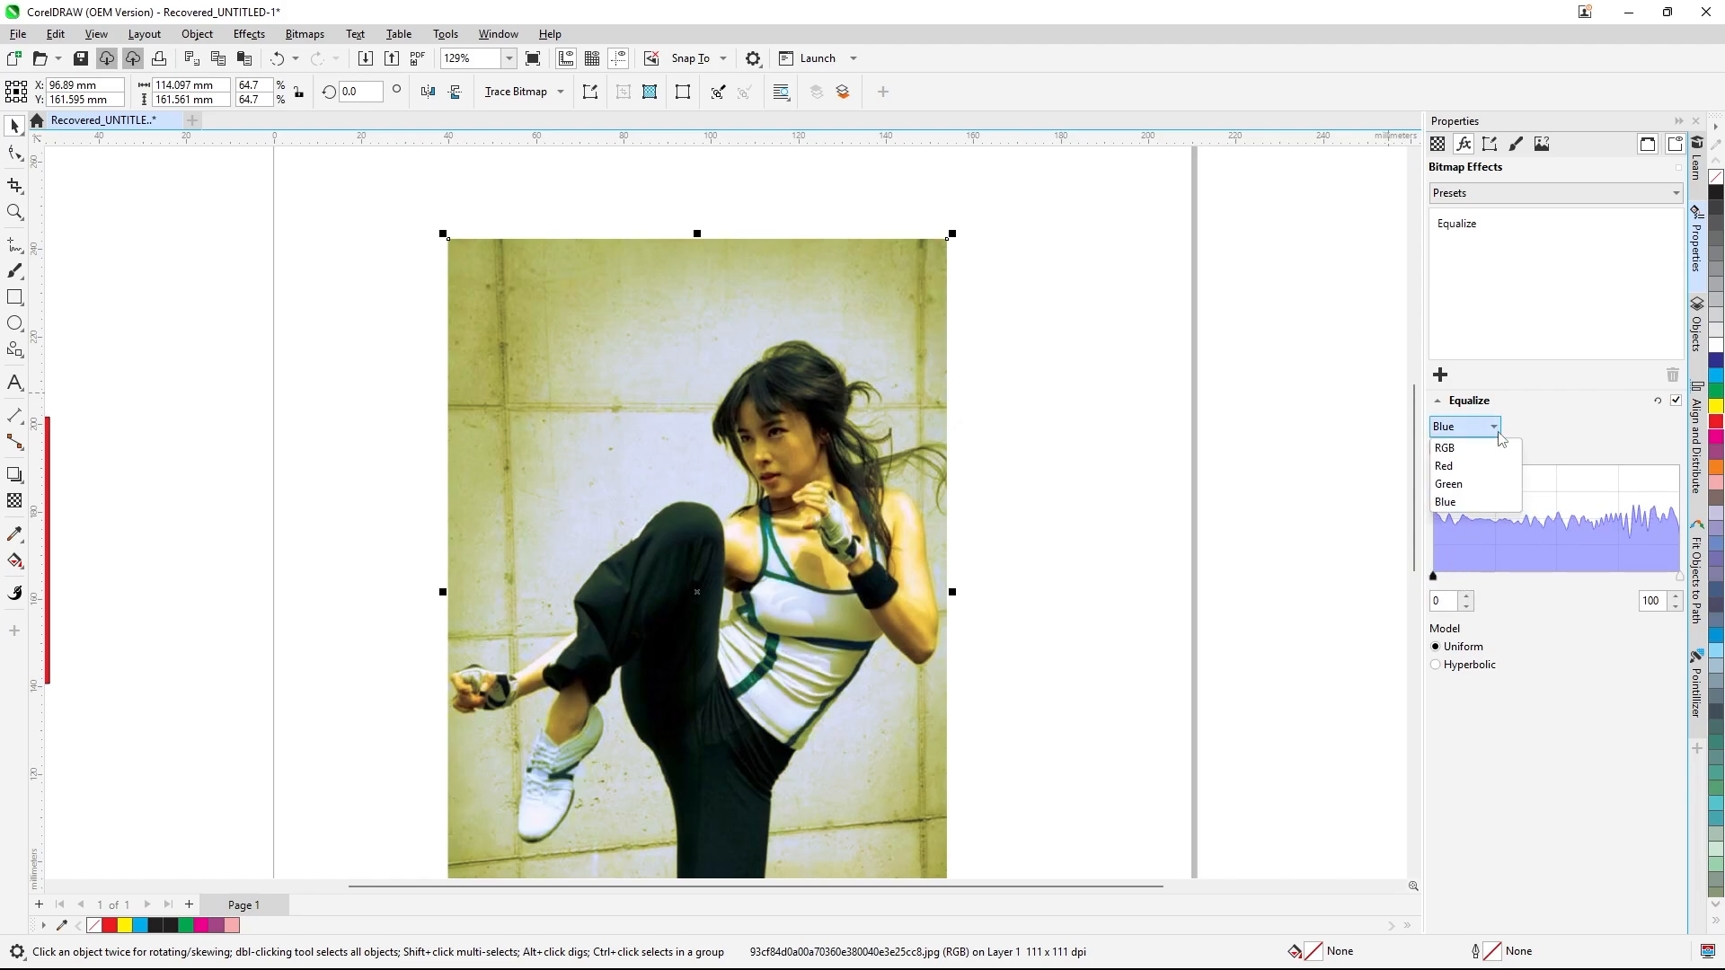
{"action": "left_click", "coordinate": [1460, 490]}
{"action": "mouse_move", "coordinate": [1434, 580]}
{"action": "left_mouse_down"}
{"action": "mouse_move", "coordinate": [1470, 581]}
{"action": "mouse_move", "coordinate": [1419, 583]}
{"action": "left_mouse_up"}
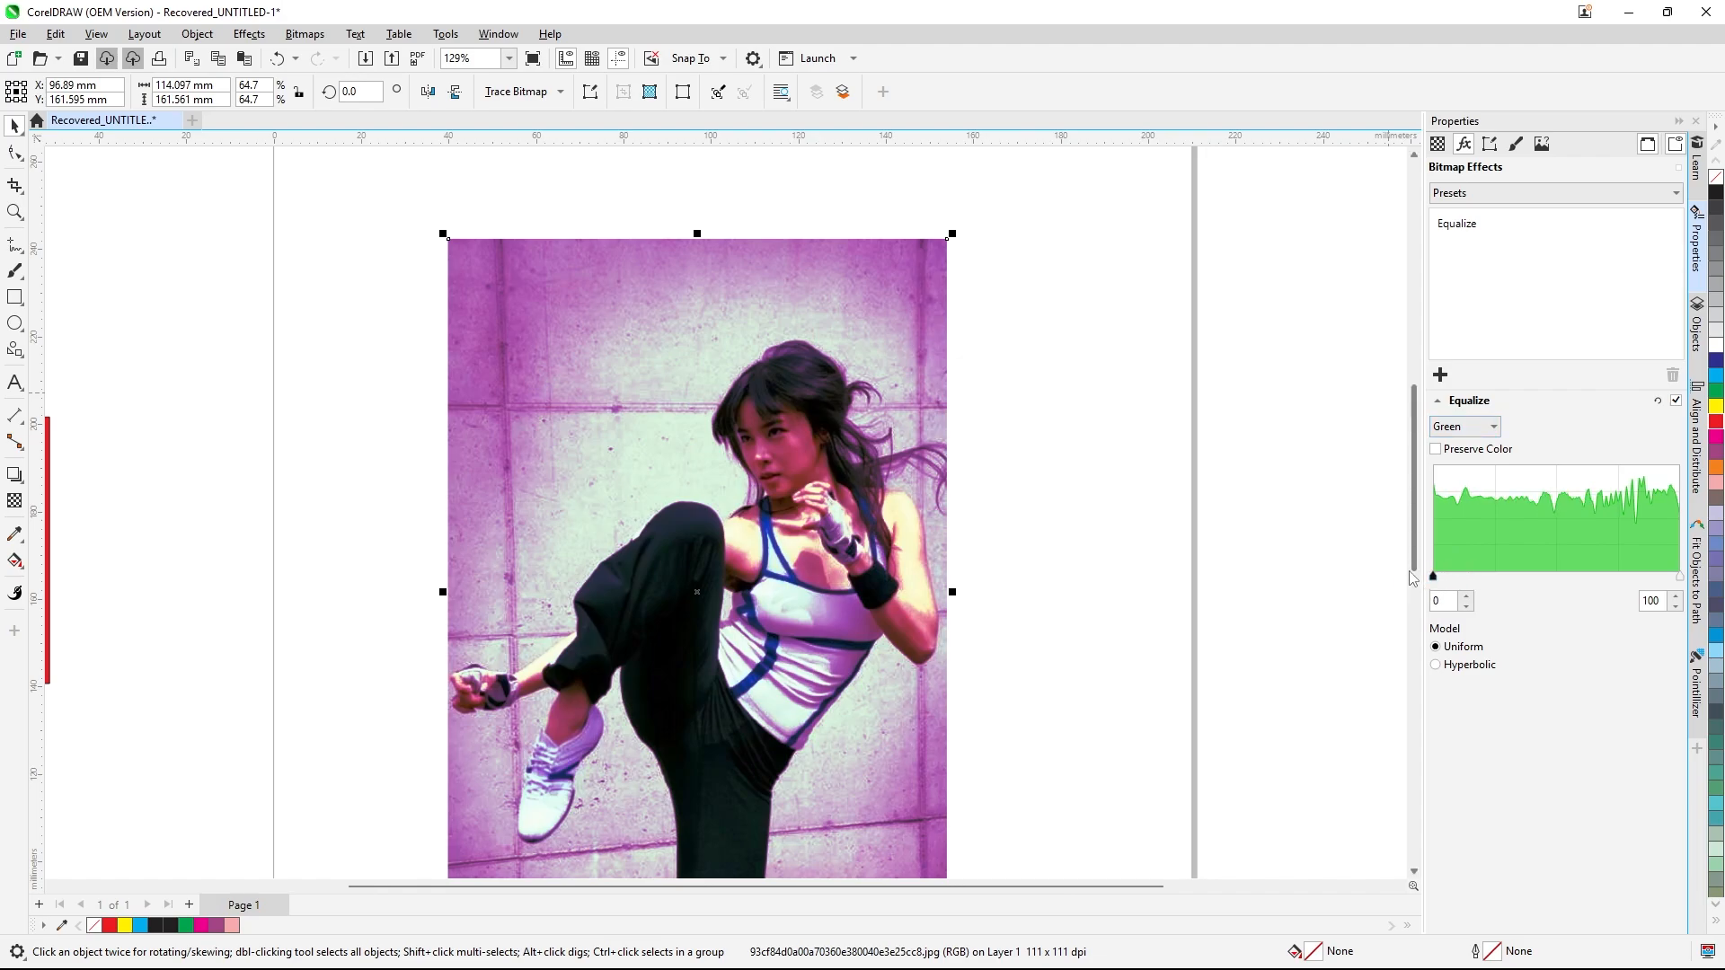
{"action": "left_click", "coordinate": [1493, 429]}
{"action": "left_click", "coordinate": [1445, 448]}
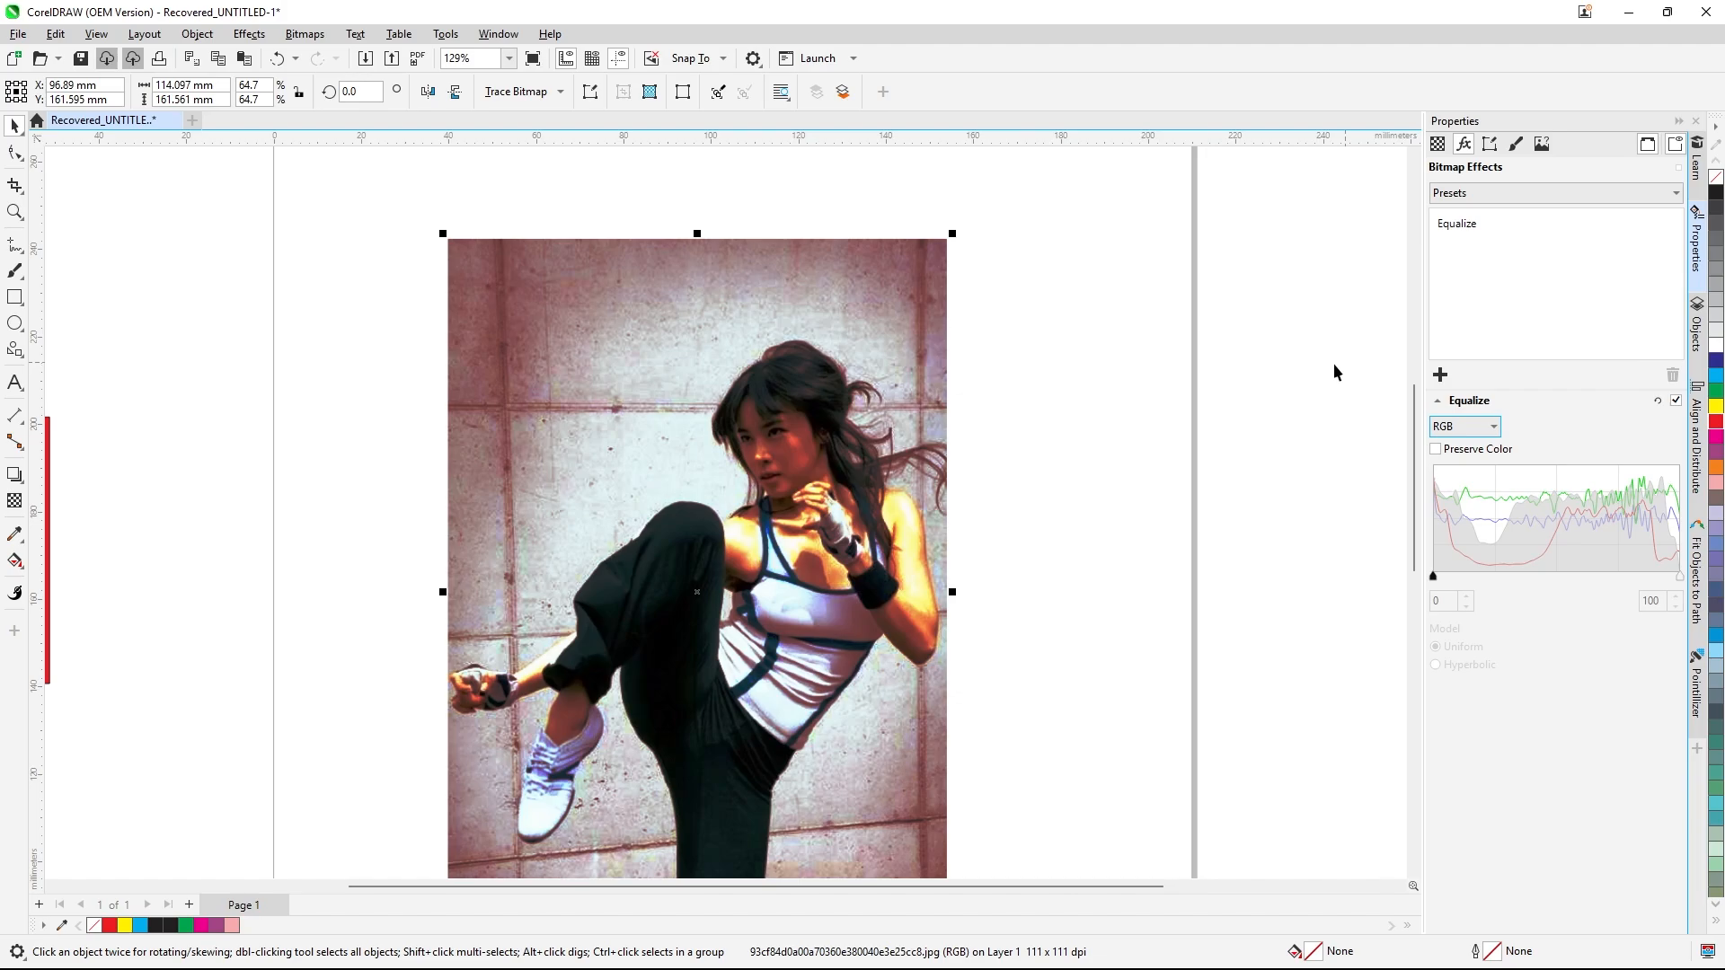
- Turn off the Equalize effect on the kicking woman's photo
{"action": "left_click", "coordinate": [1206, 384]}
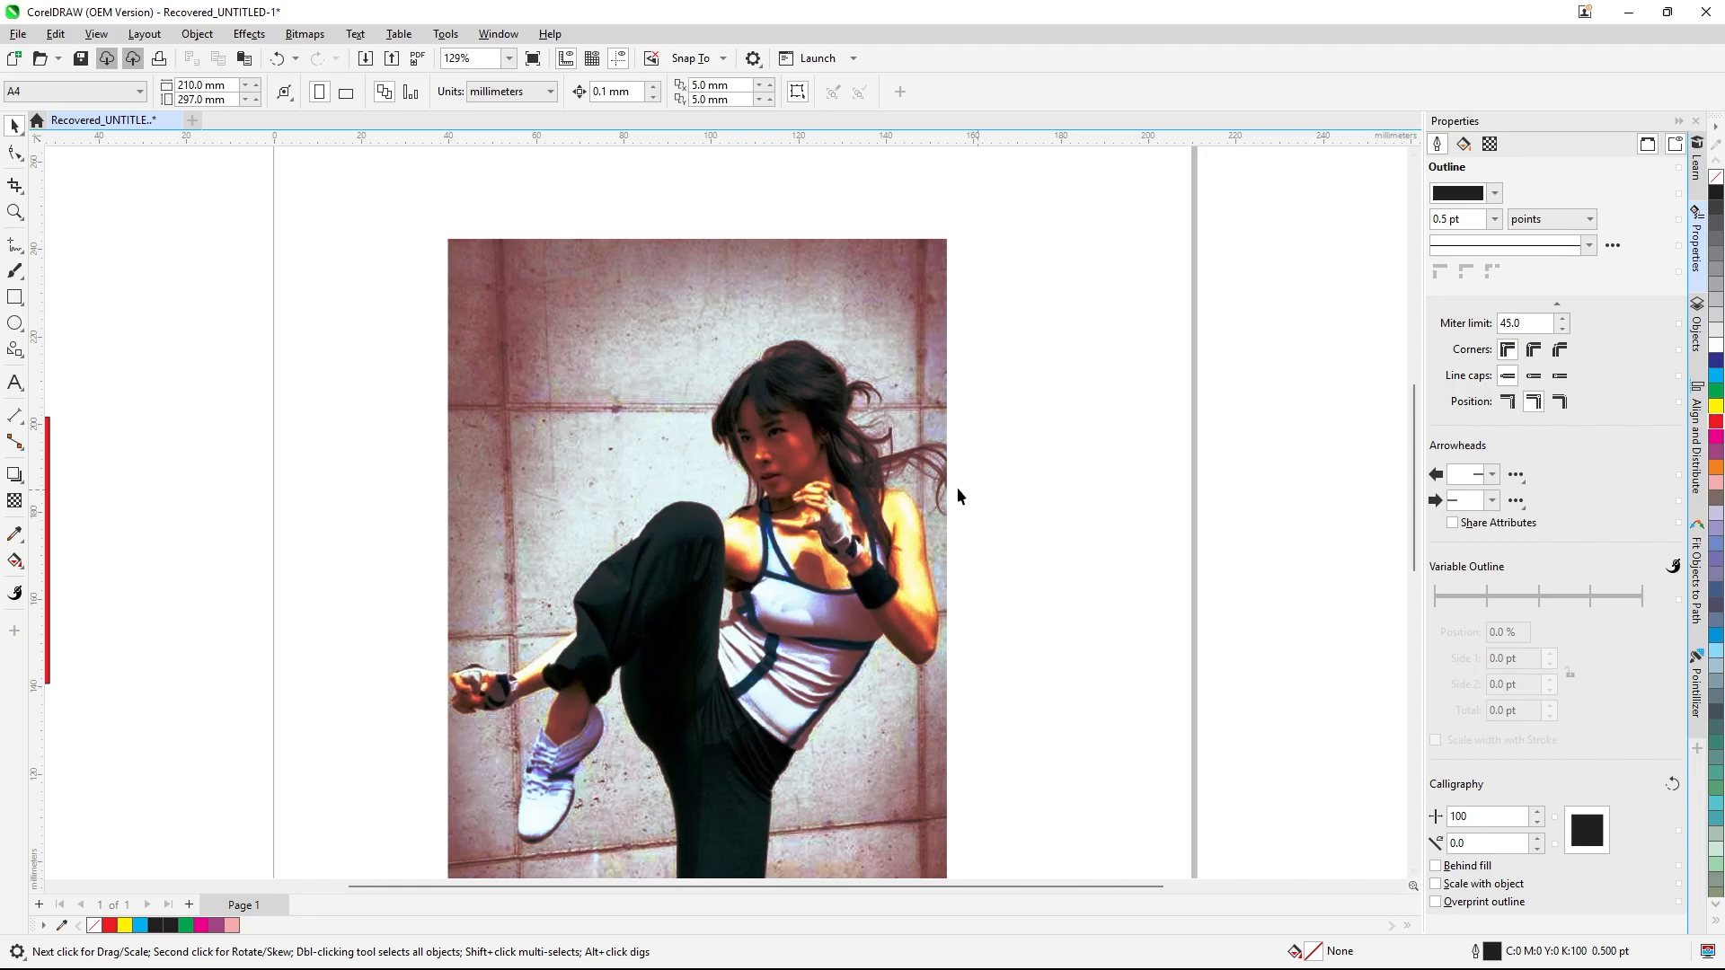
{"action": "left_click", "coordinate": [899, 454]}
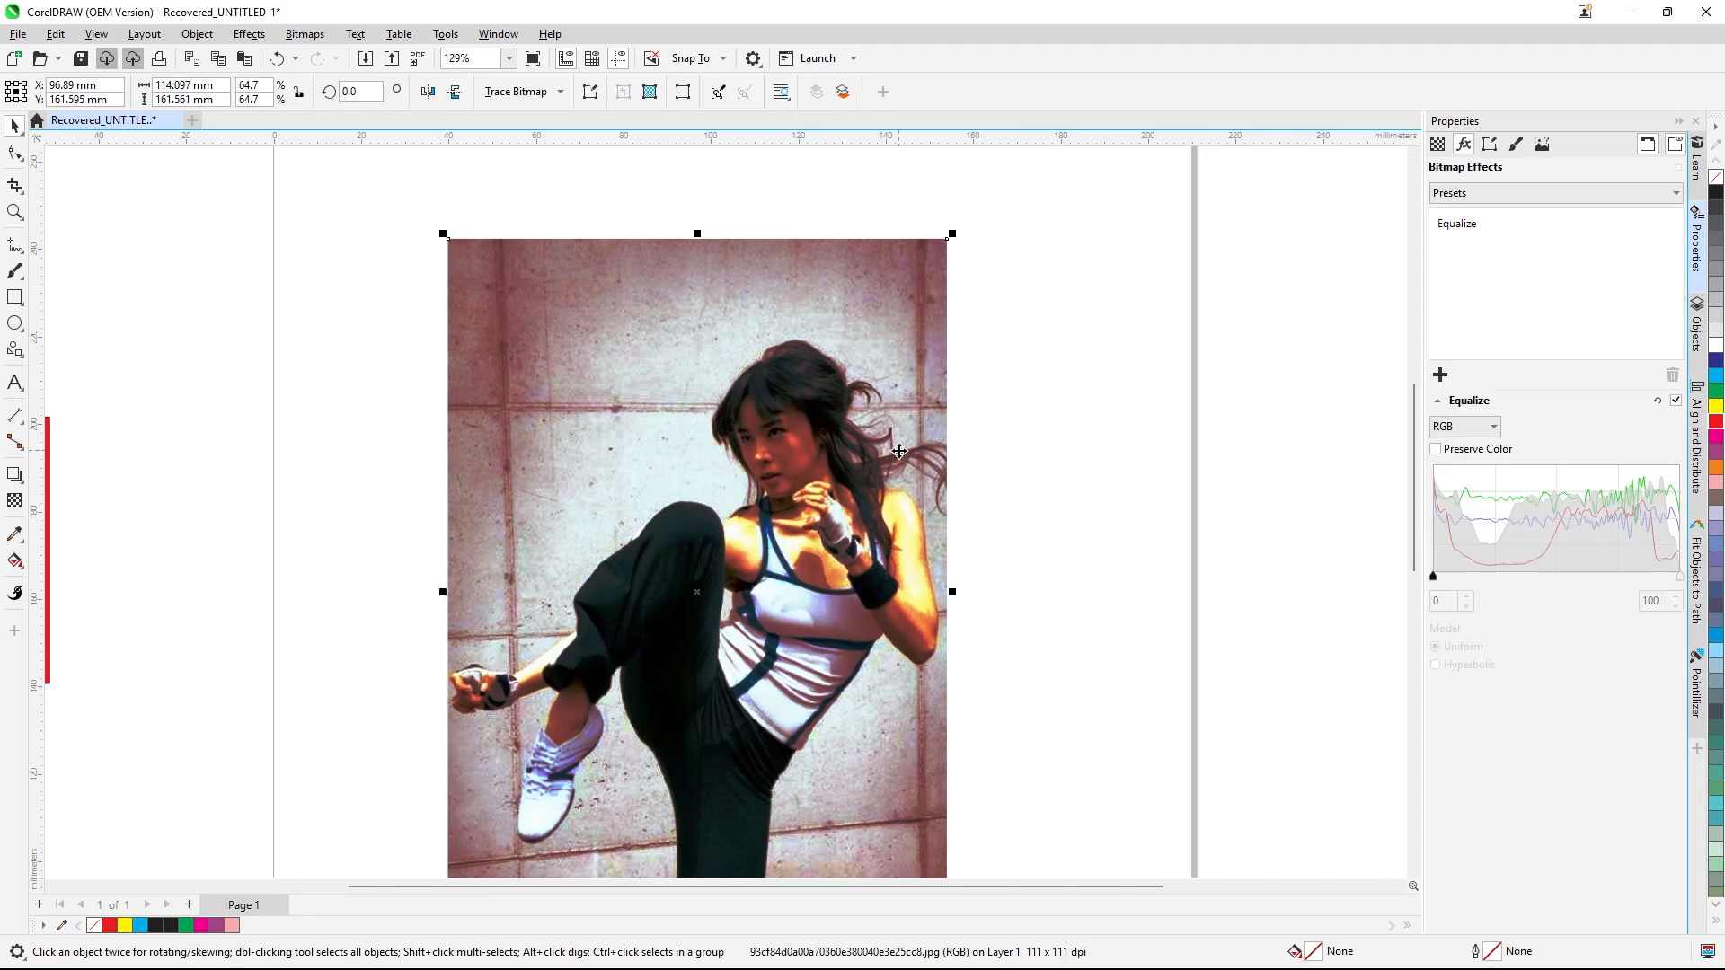
{"action": "left_click", "coordinate": [1676, 401]}
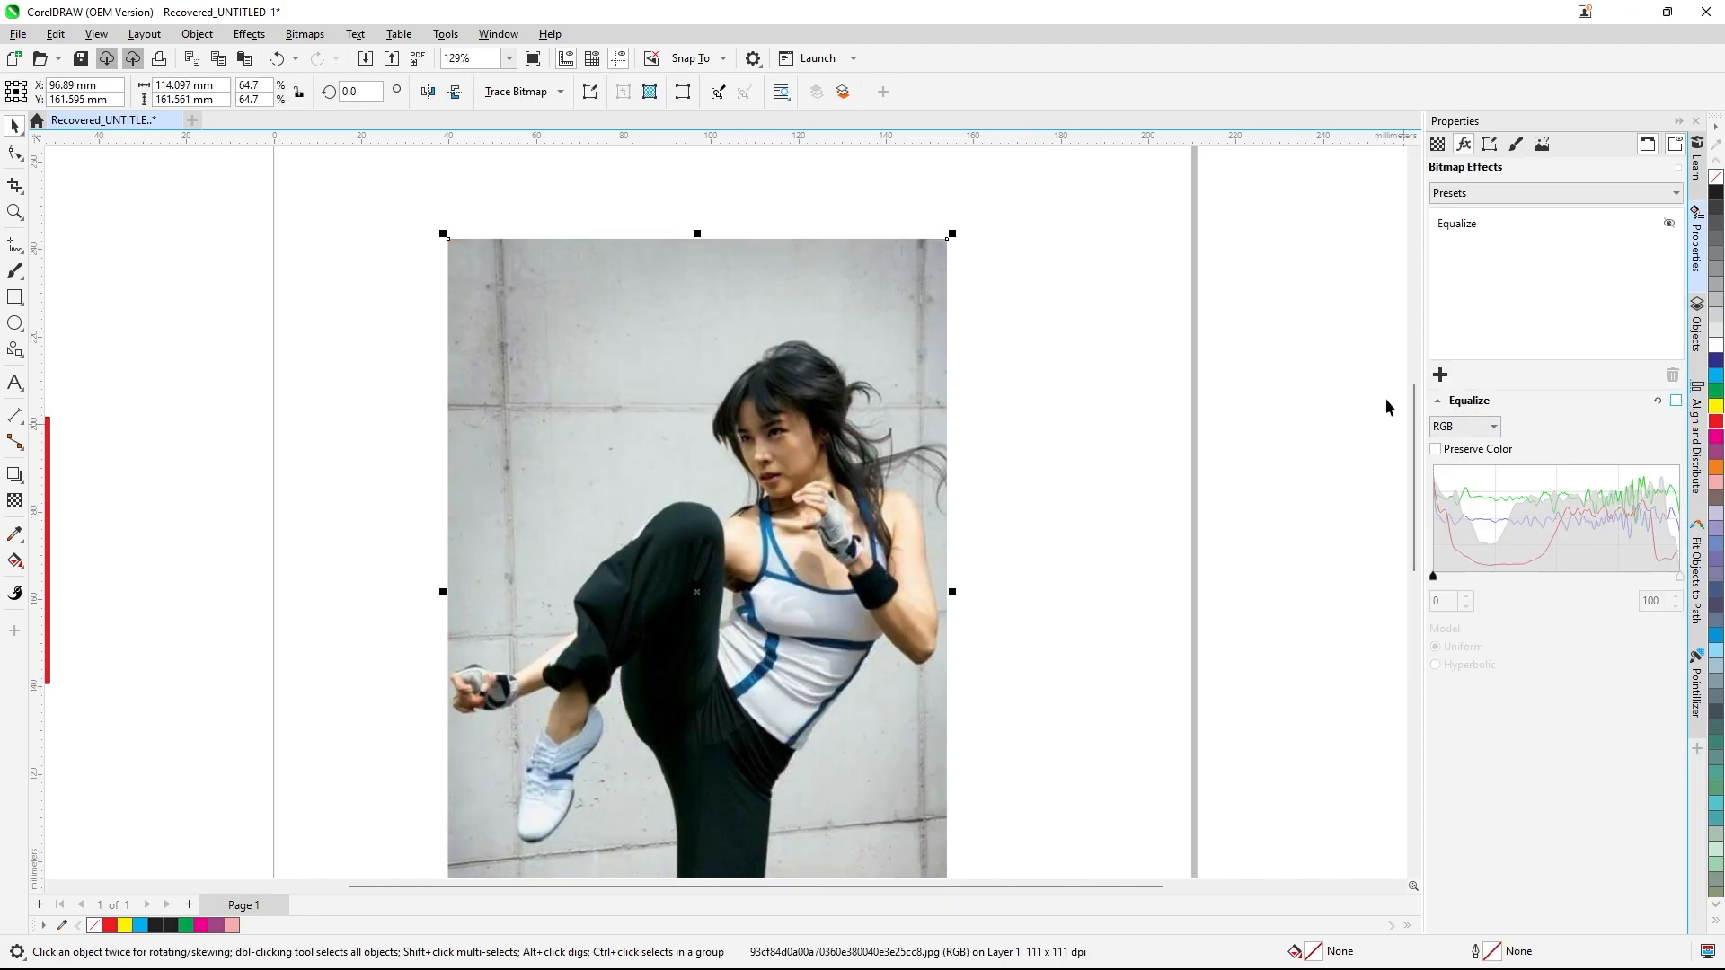
- Add a Sample & Target adjustment to the kicking woman's photo and set its channel to Red
{"action": "left_click", "coordinate": [251, 34]}
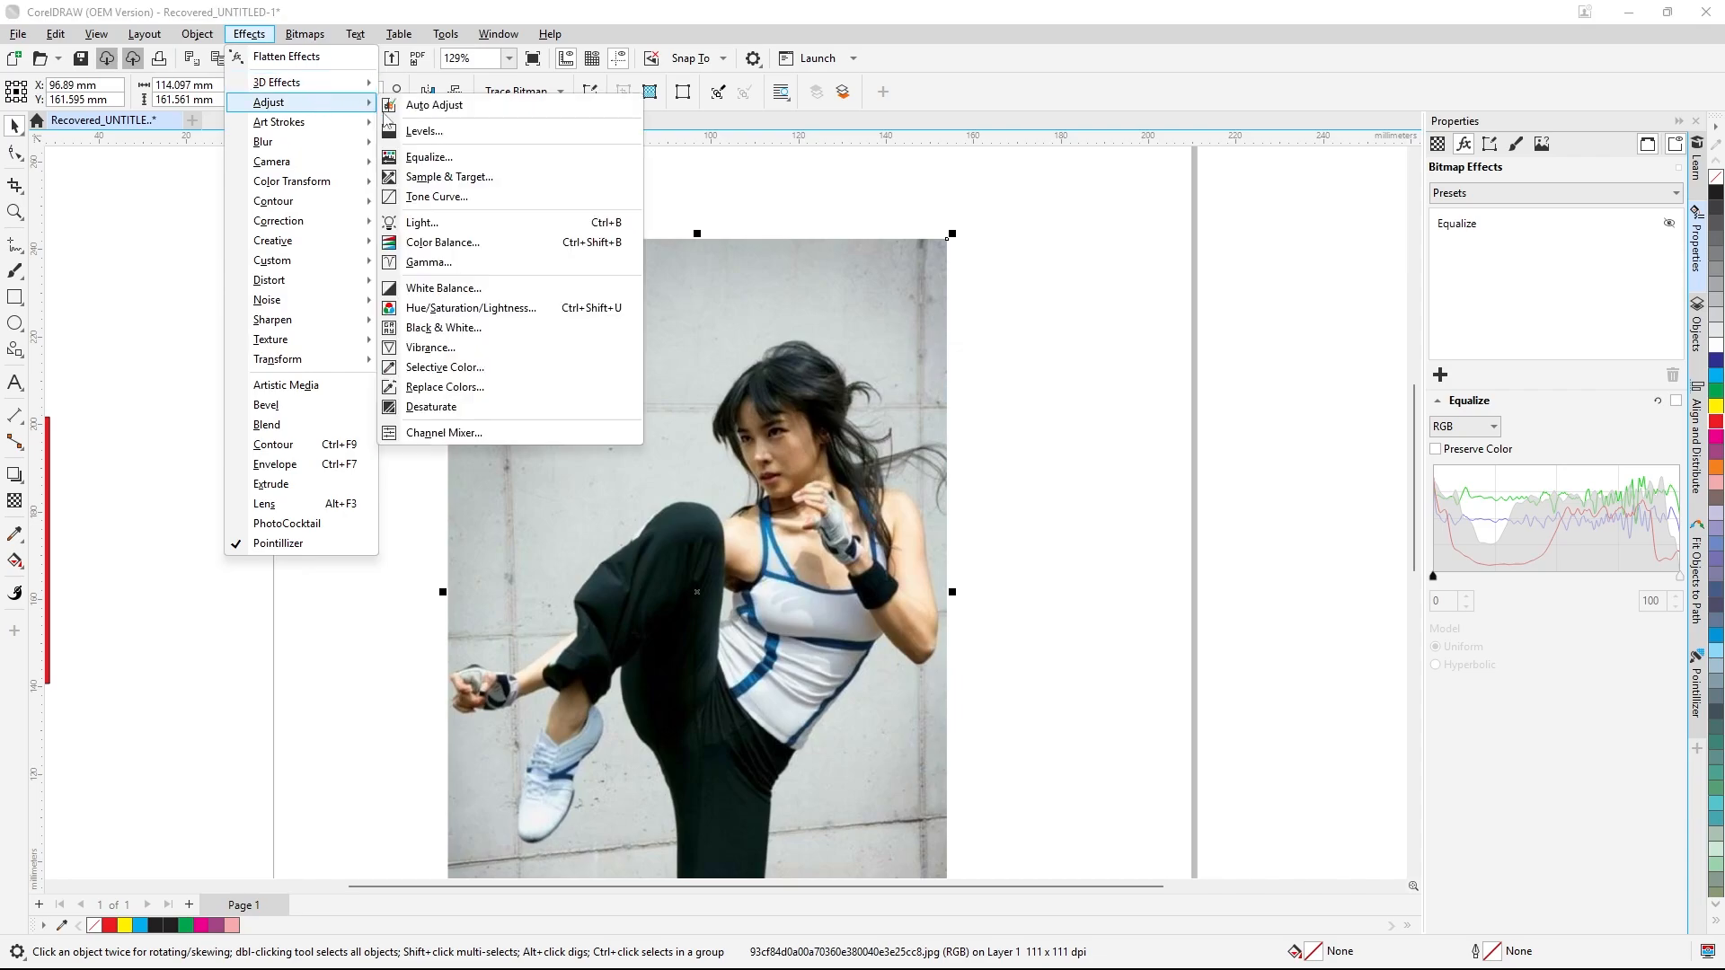
{"action": "left_click", "coordinate": [509, 178]}
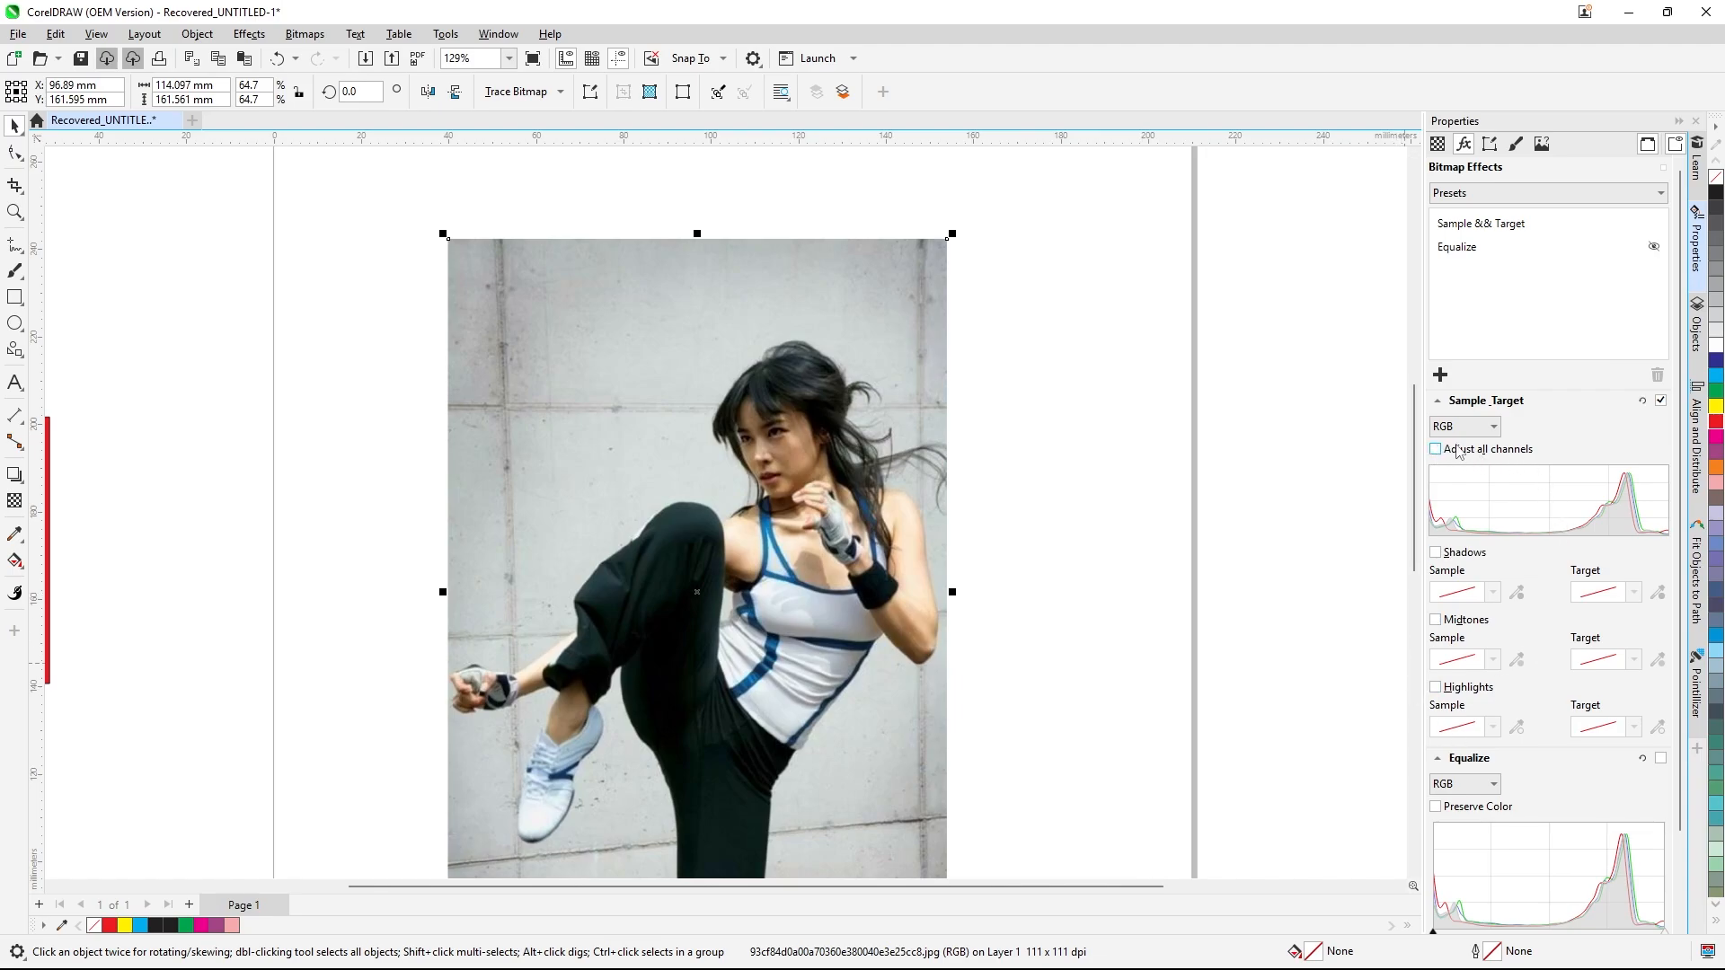
{"action": "left_click", "coordinate": [1486, 427]}
{"action": "left_click", "coordinate": [1469, 467]}
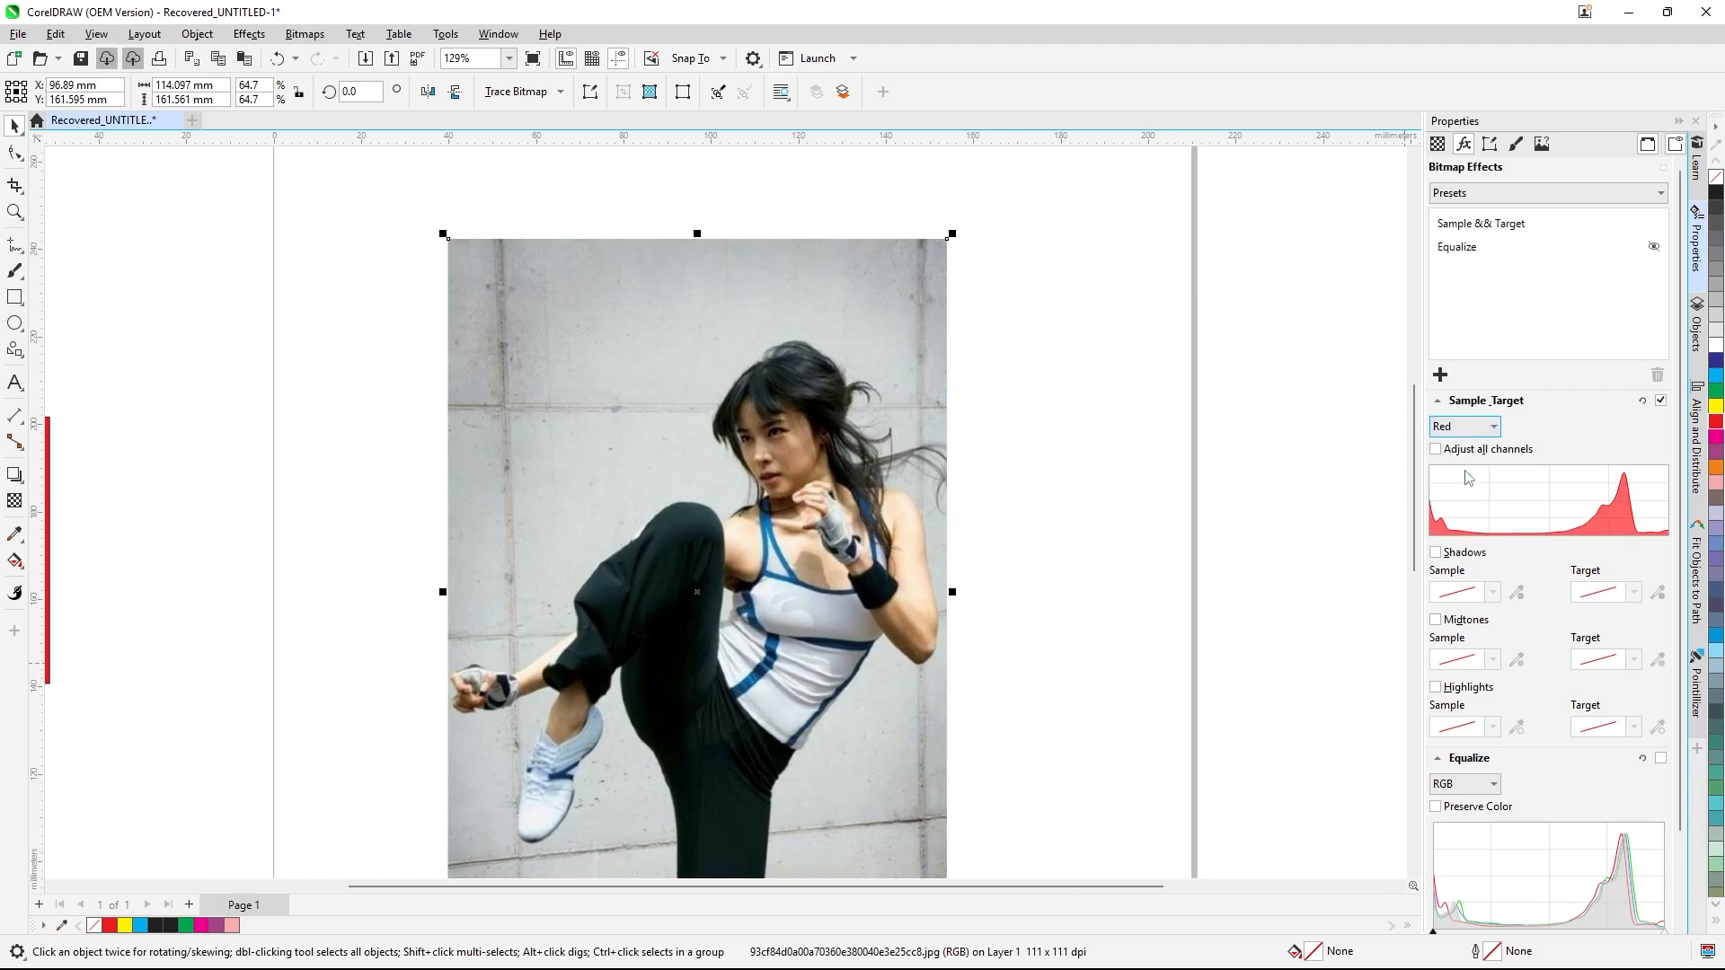
- Enable Shadows, Midtones and Highlights in Sample & Target and pick each sample color from the woman's skin in the photo
{"action": "left_click", "coordinate": [1435, 553]}
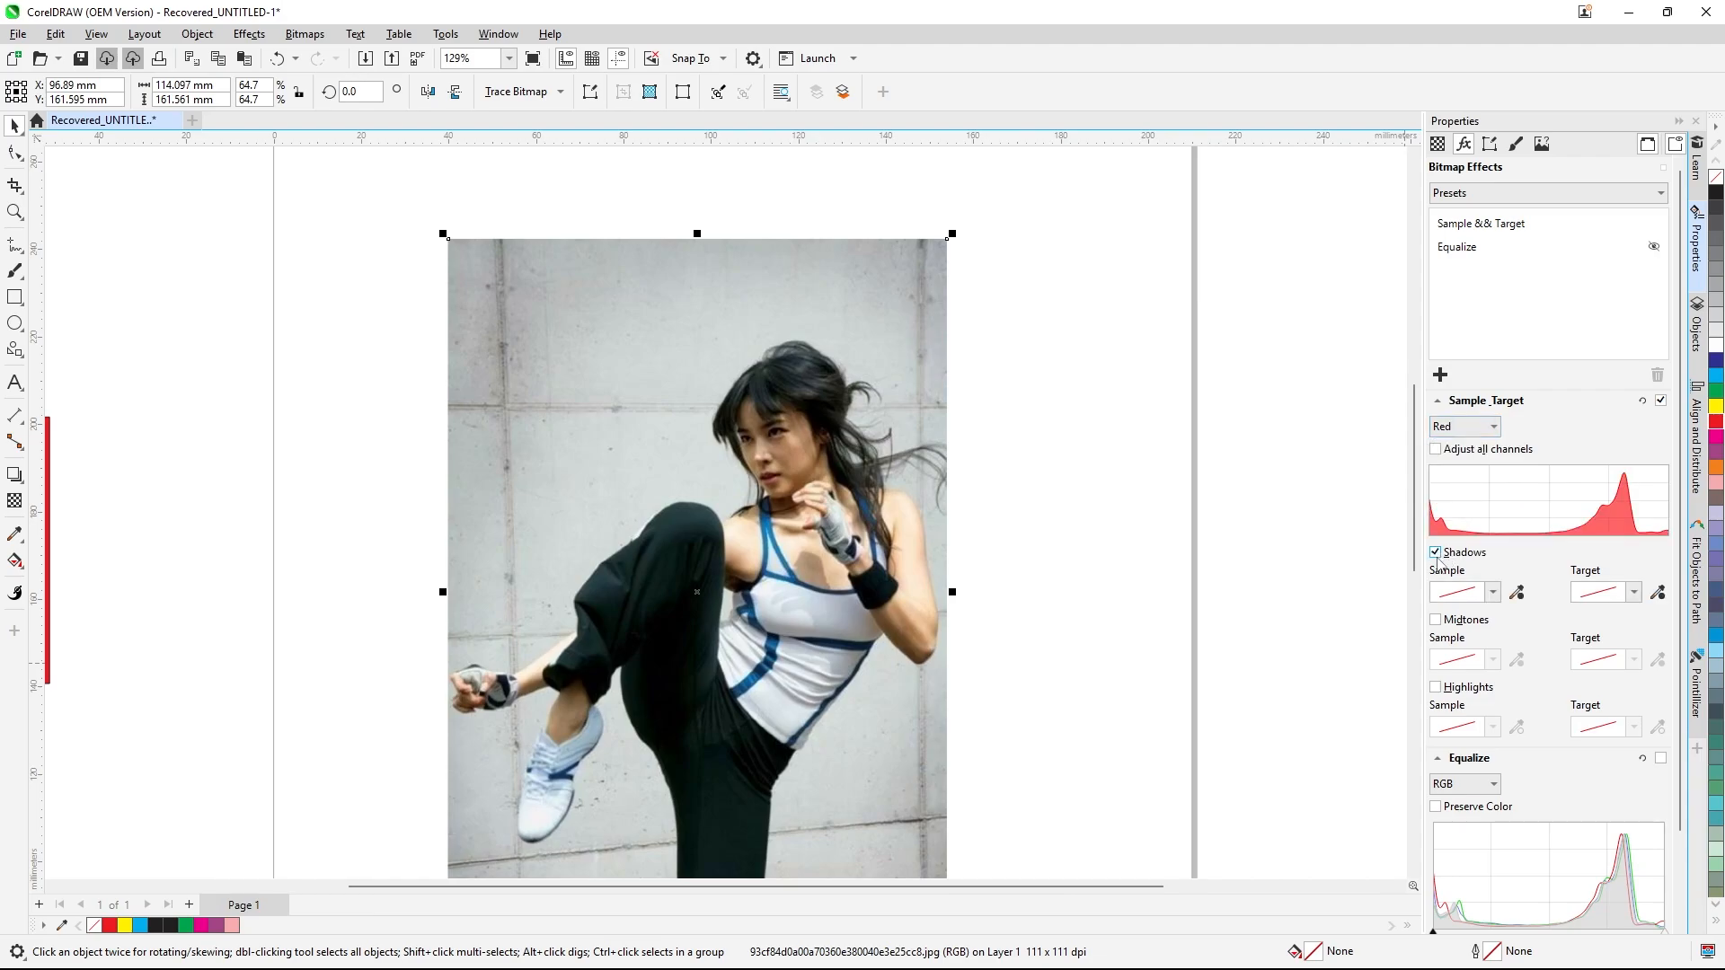
{"action": "left_click", "coordinate": [1517, 594]}
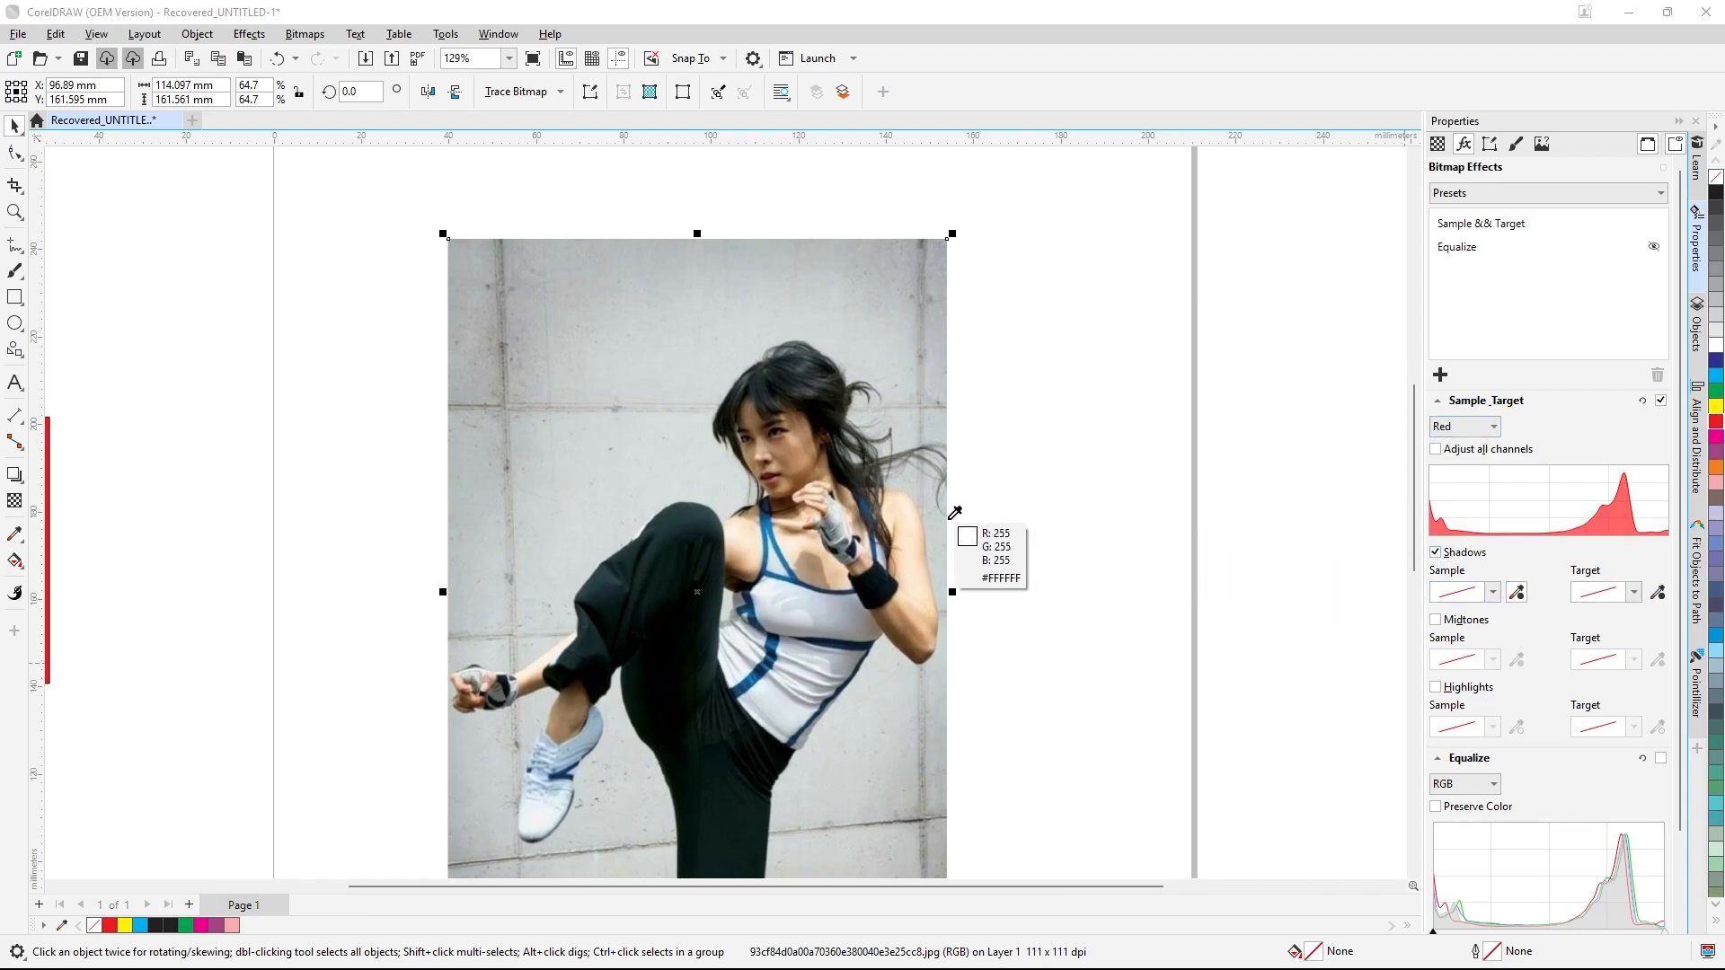
{"action": "left_click", "coordinate": [917, 593]}
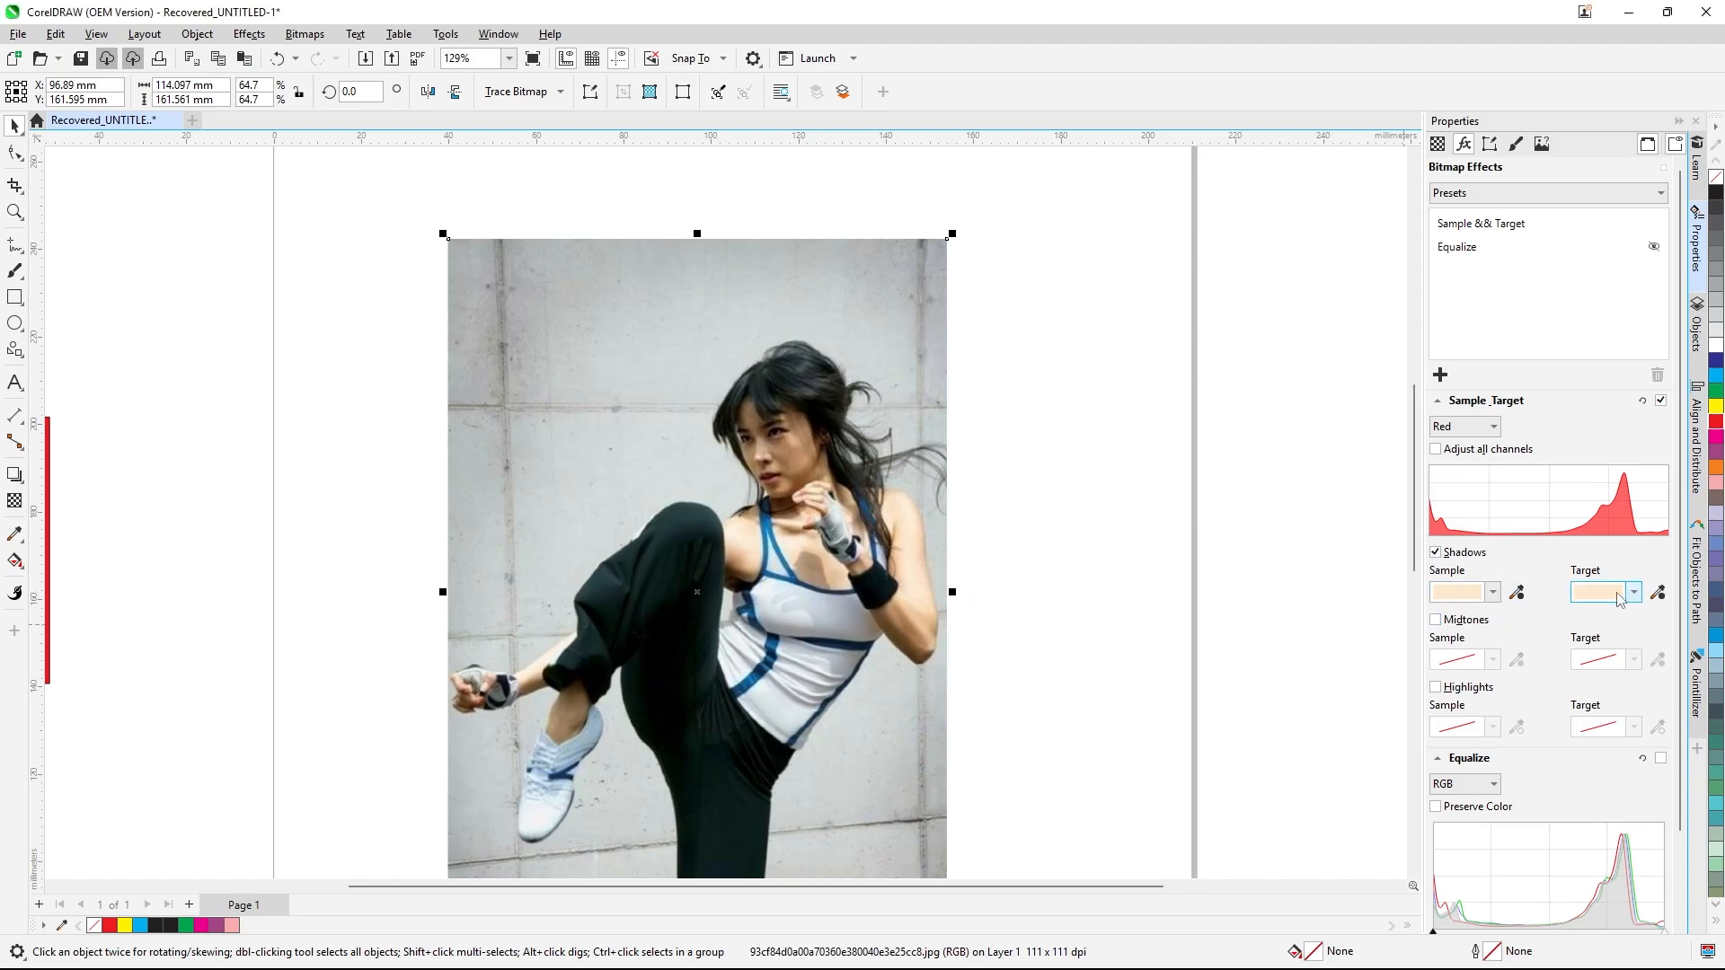
{"action": "left_click", "coordinate": [1435, 619]}
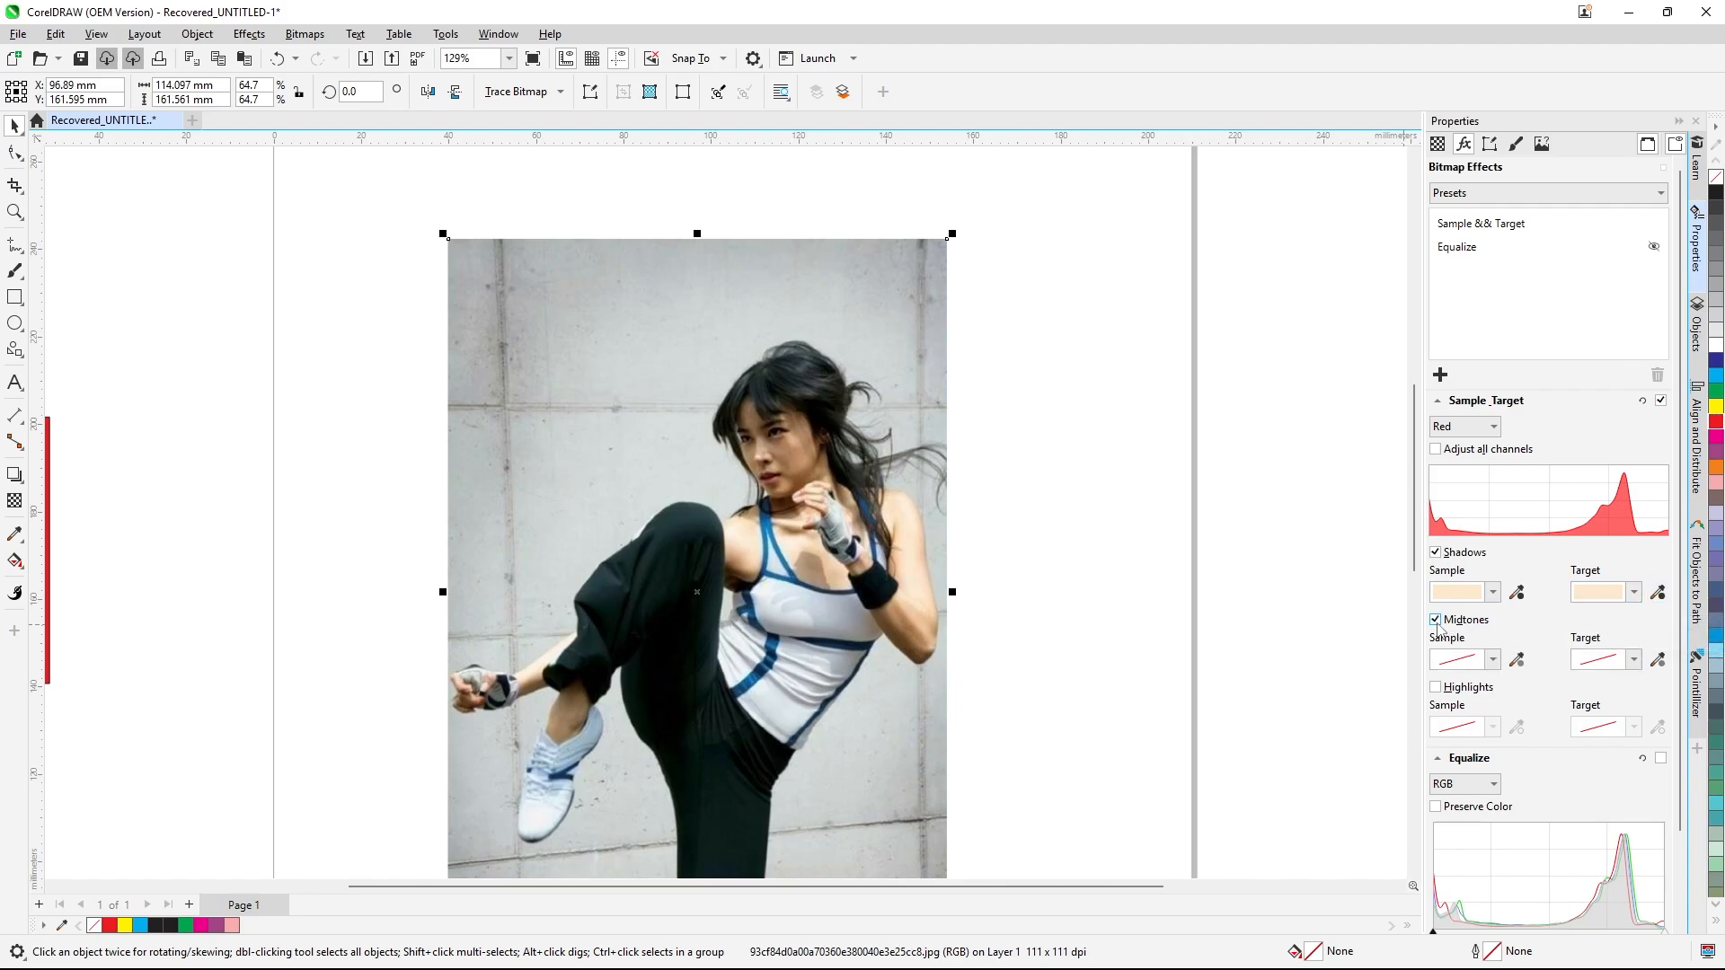
{"action": "left_click", "coordinate": [1516, 659]}
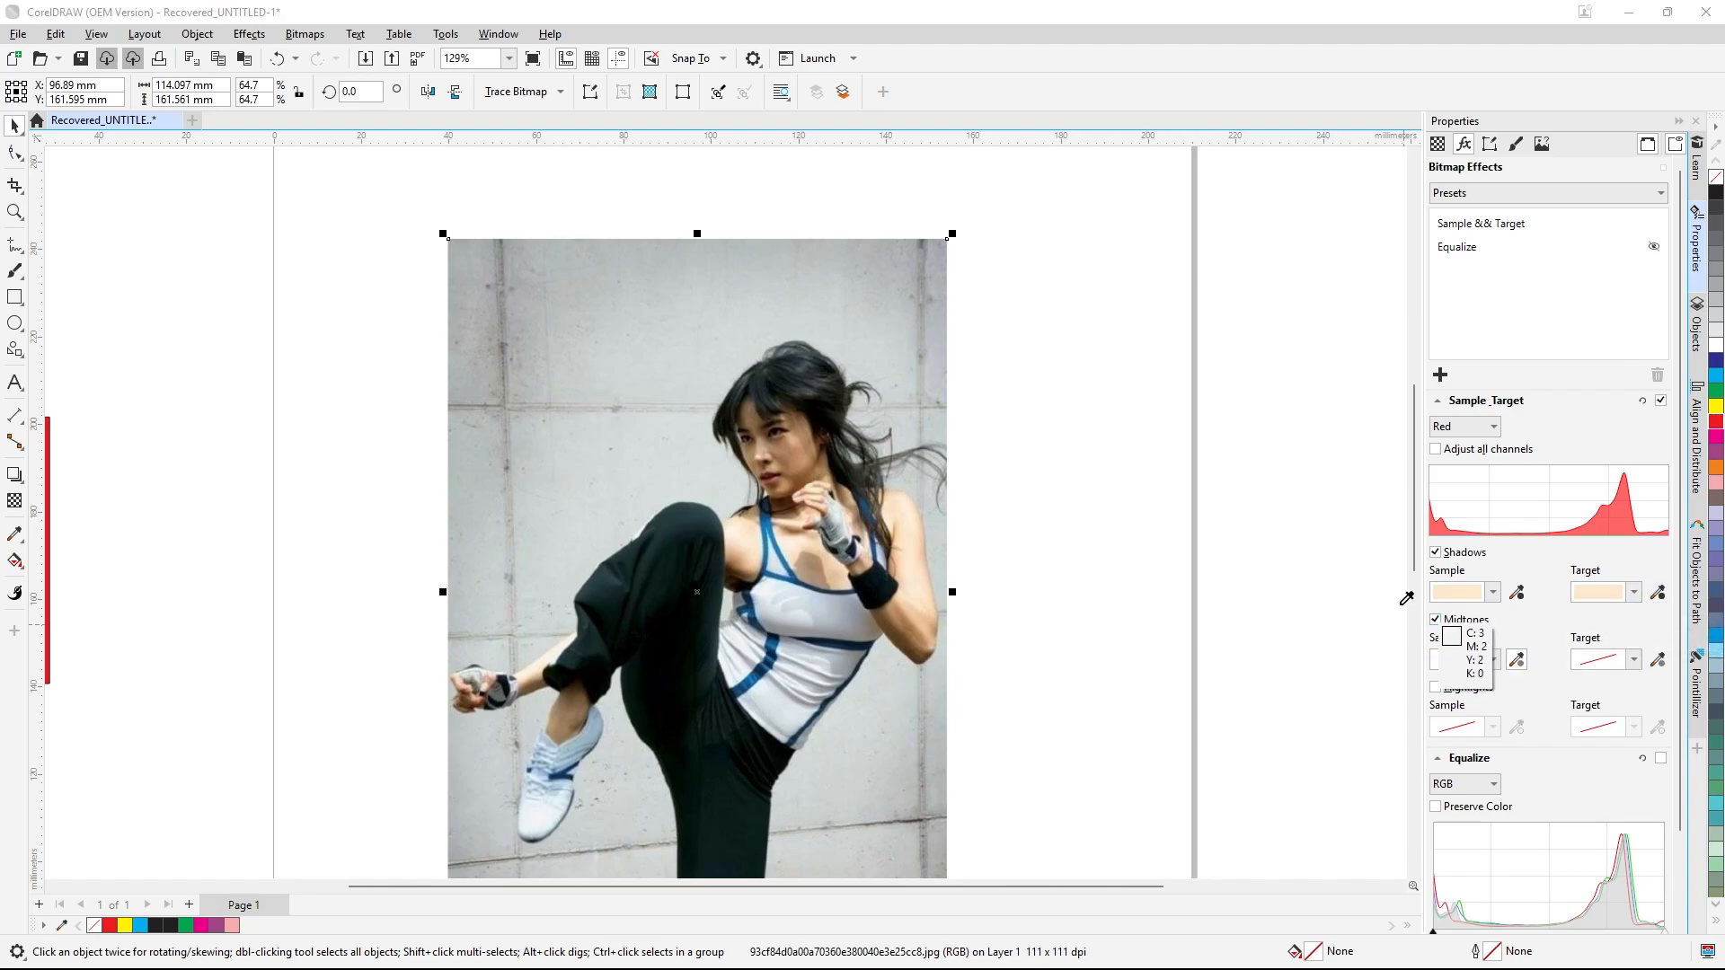
{"action": "left_click", "coordinate": [738, 543]}
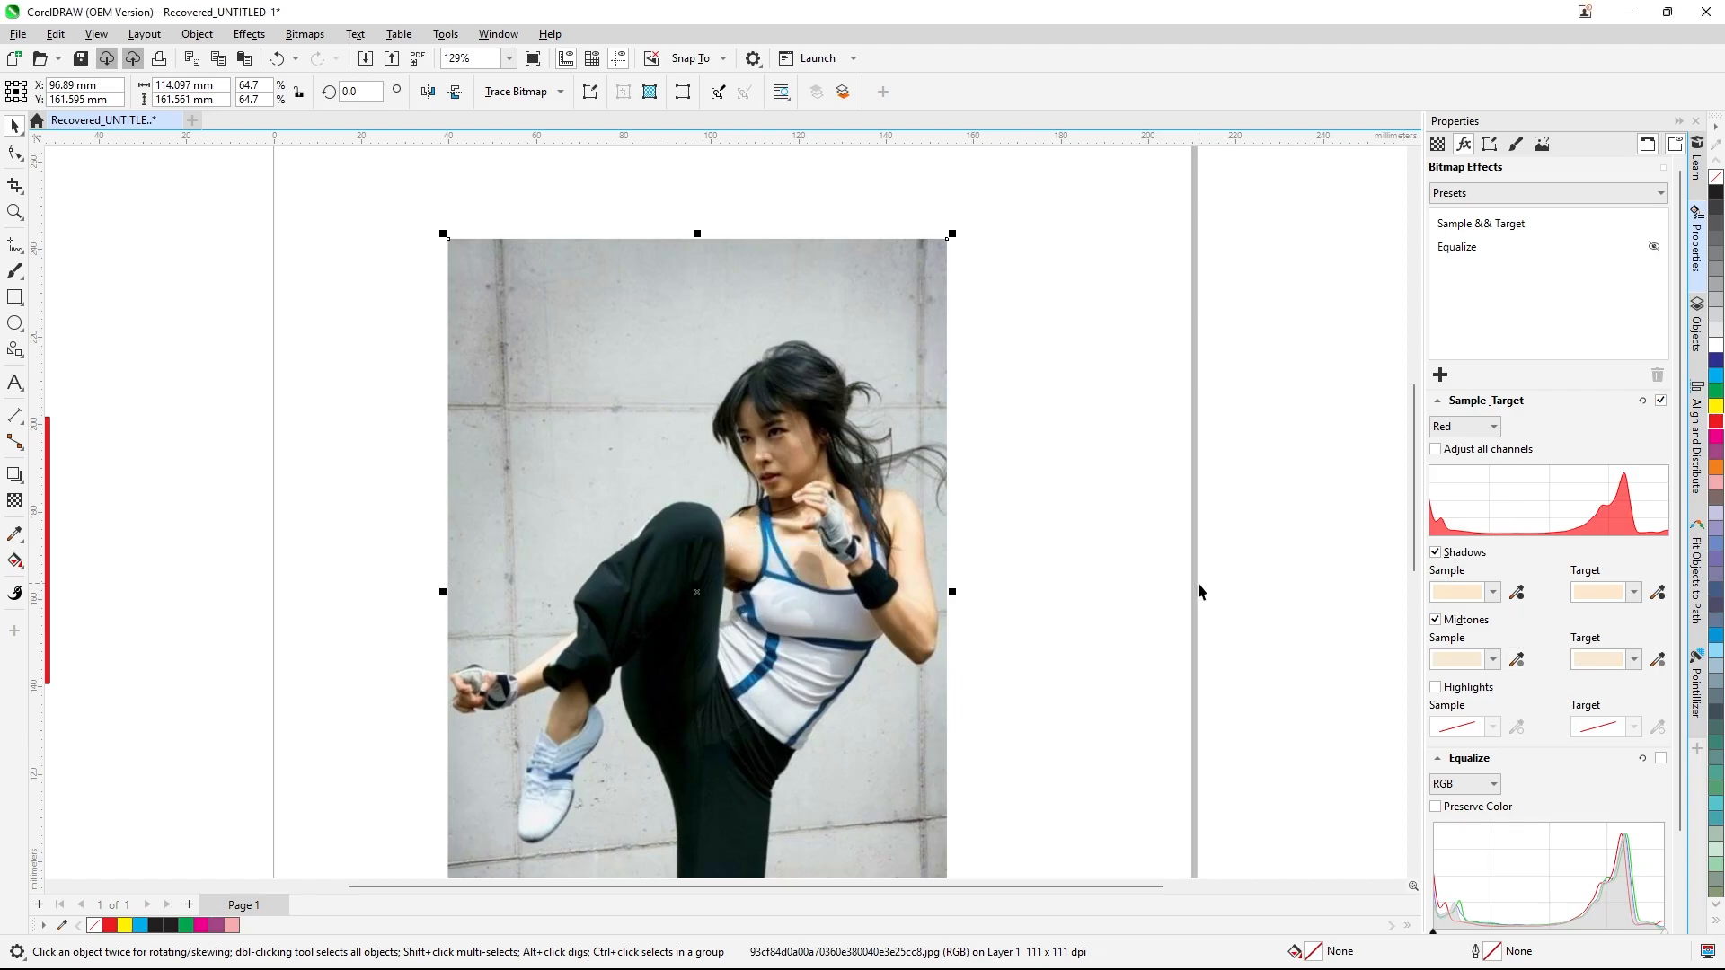
{"action": "left_click", "coordinate": [1435, 686]}
{"action": "left_click", "coordinate": [1516, 727]}
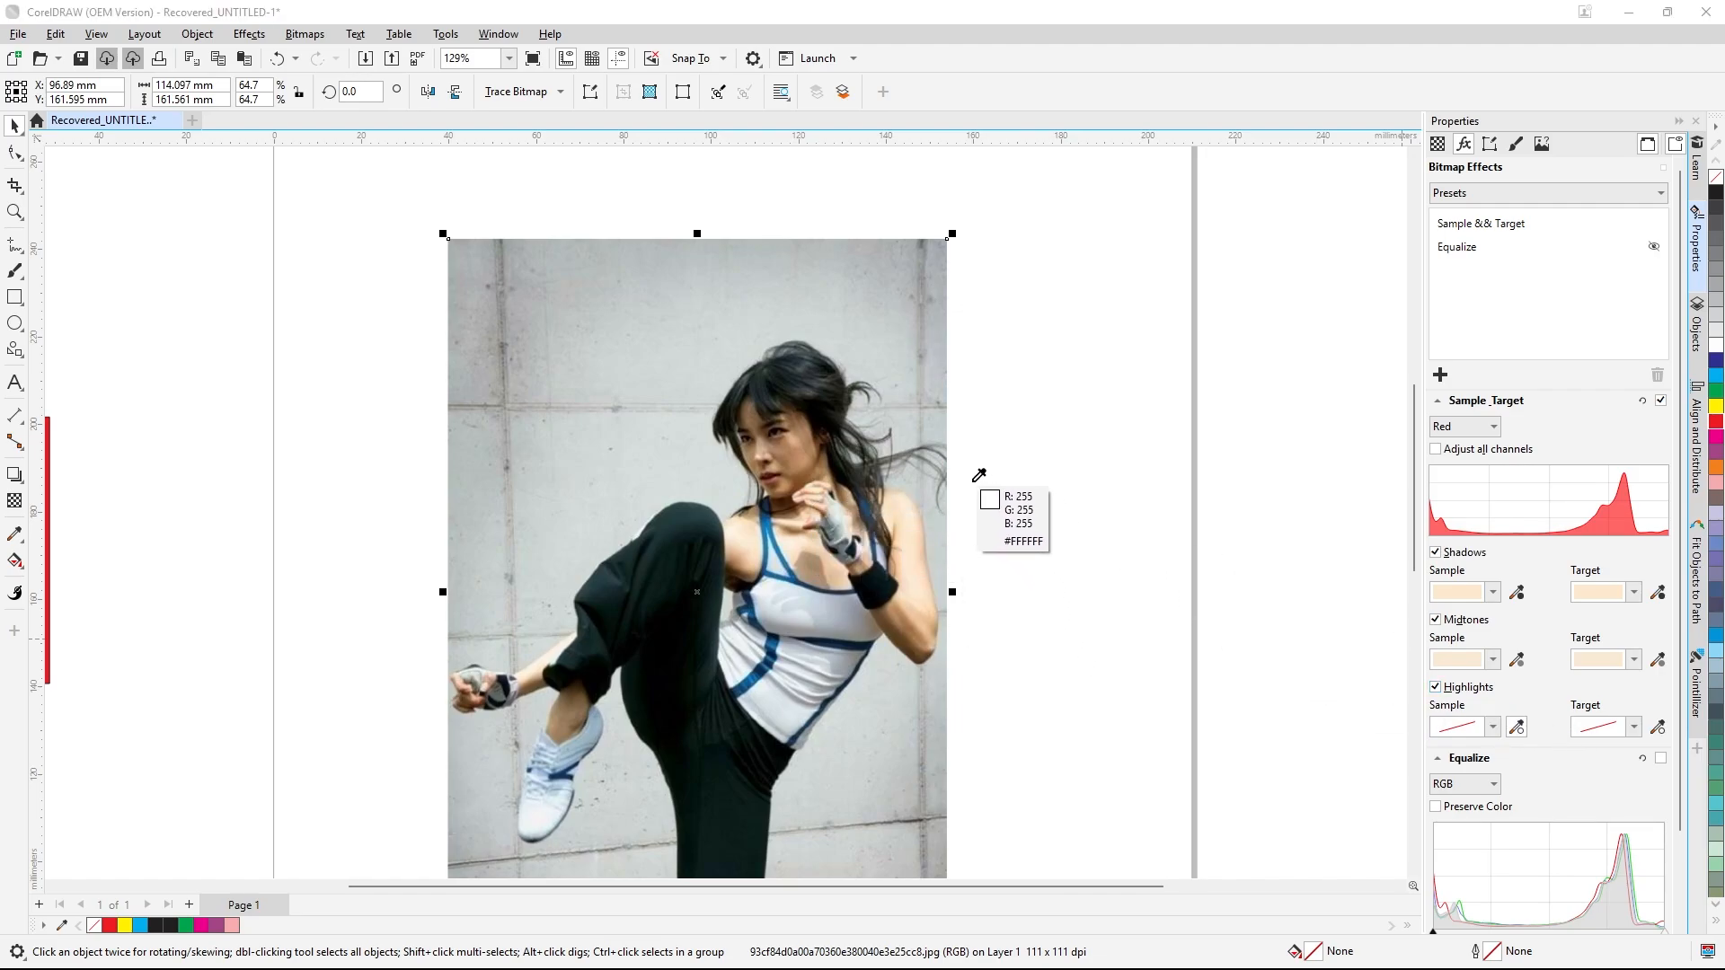
{"action": "left_click", "coordinate": [885, 519]}
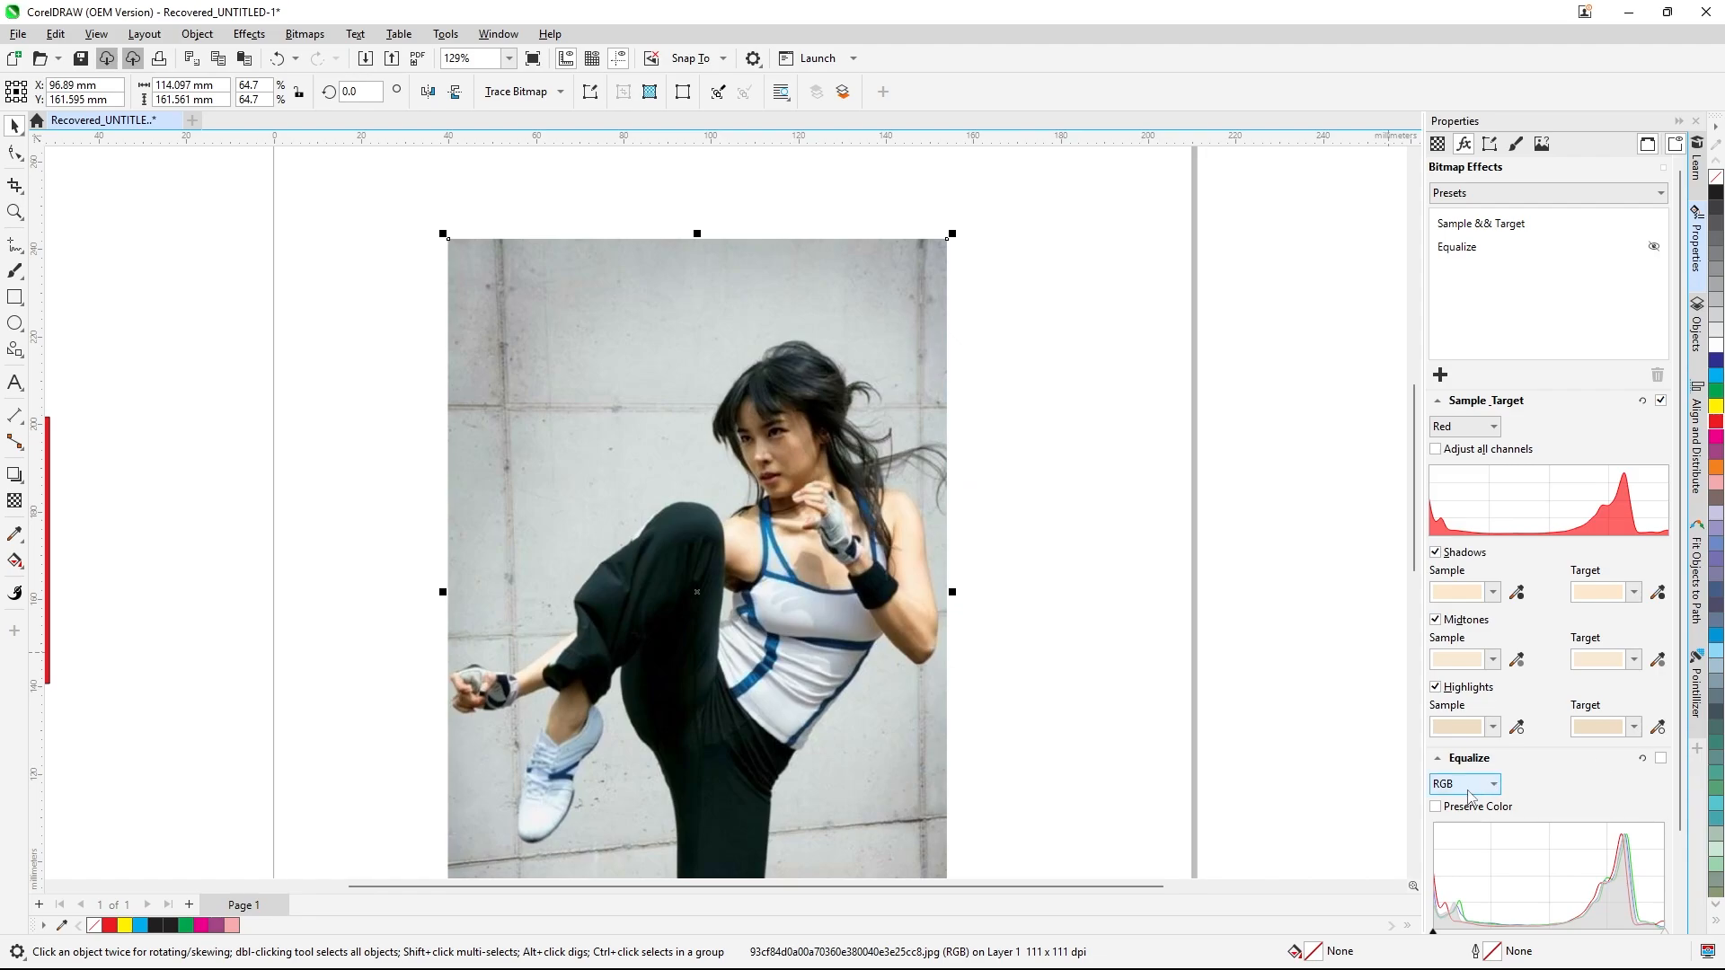
- Turn Equalize back on with Preserve Color, a lower limit of 19 and the Hyperbolic model, and switch off Sample & Target
{"action": "left_click", "coordinate": [1435, 806]}
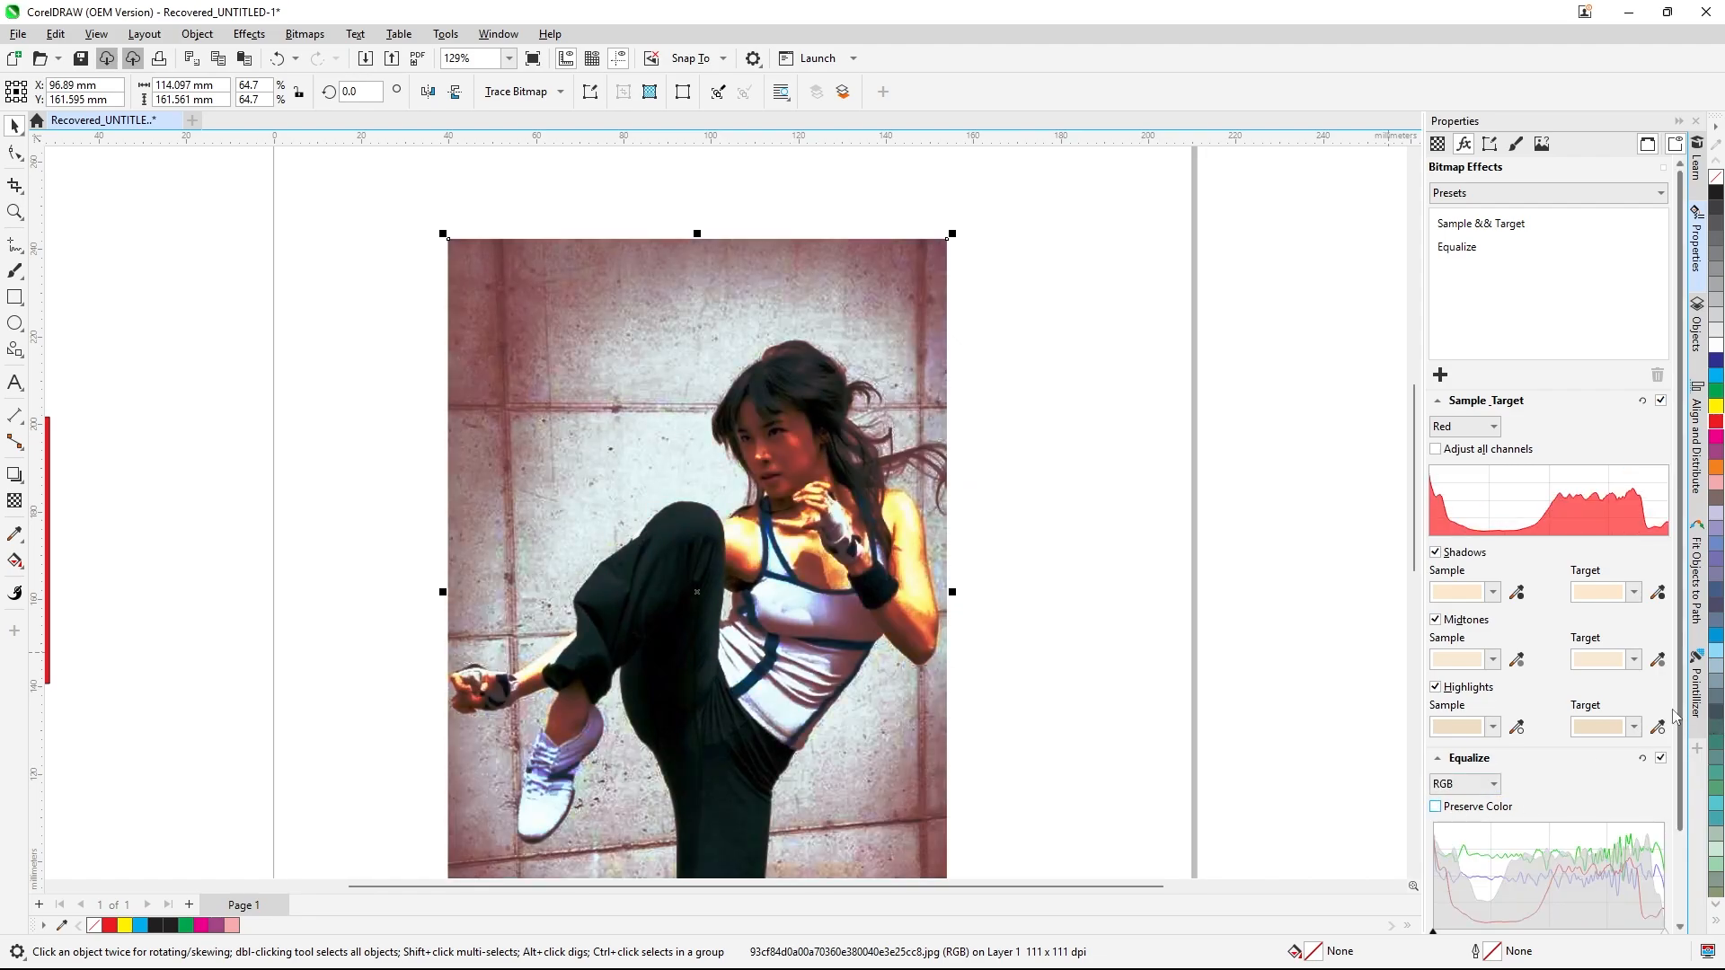
{"action": "scroll", "coordinate": [1432, 876], "scroll_direction": "down", "scroll_amount": 2}
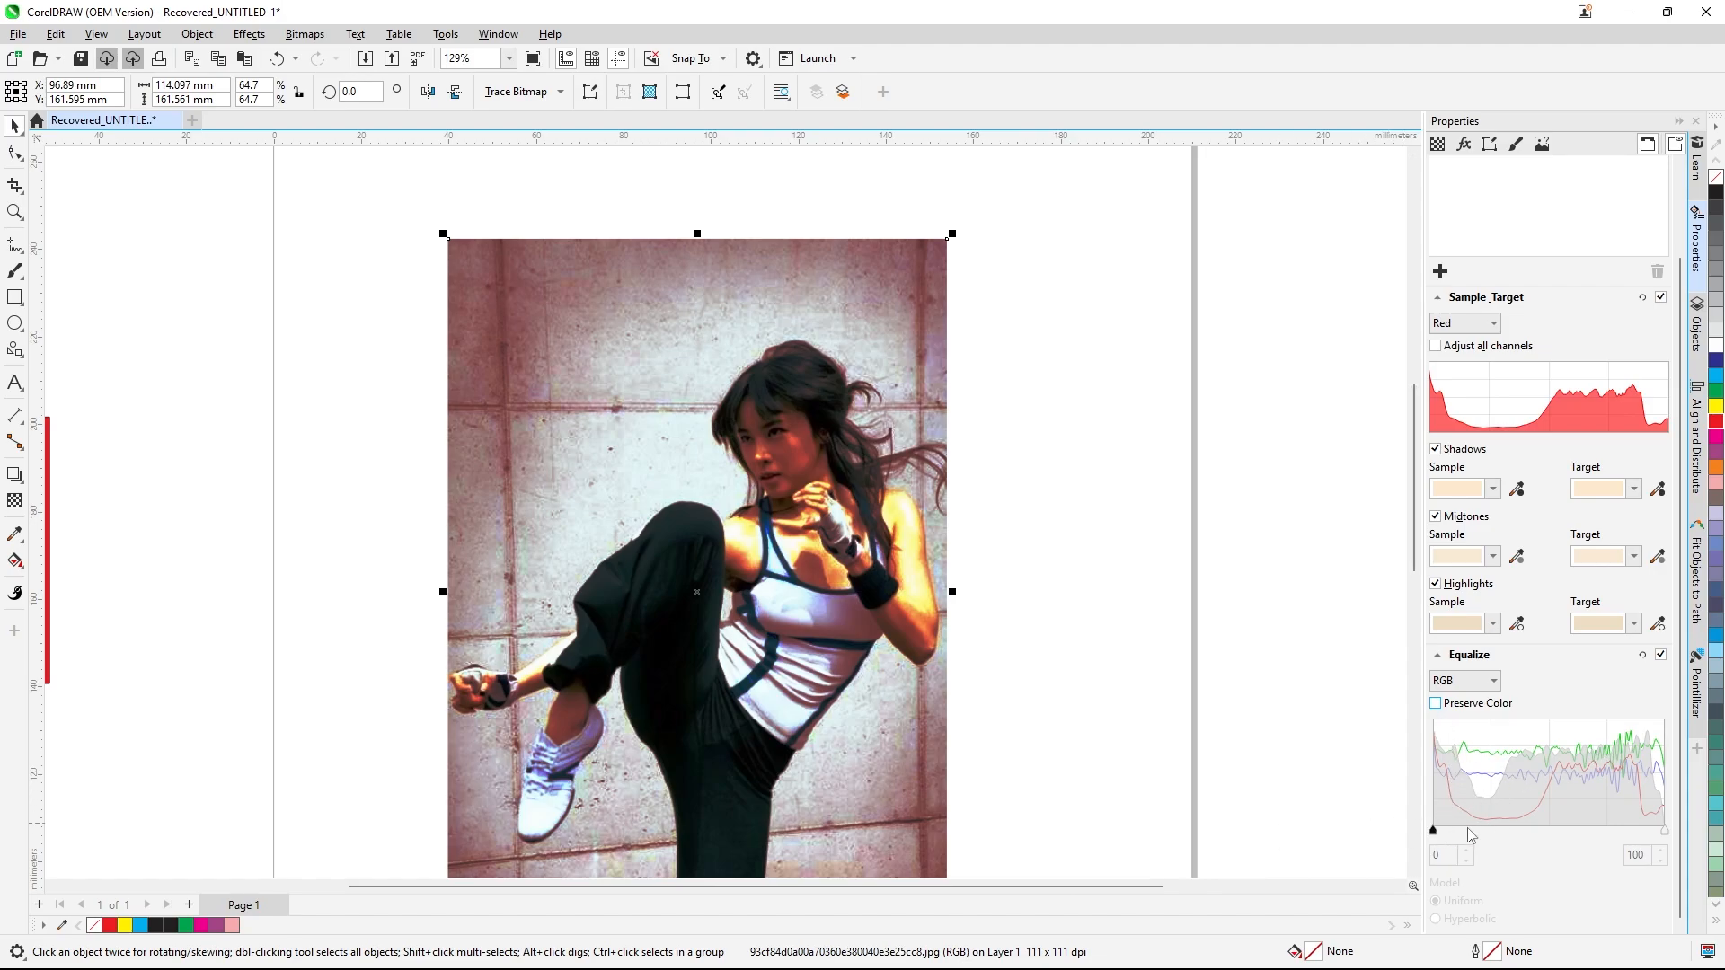
{"action": "left_click", "coordinate": [1435, 704]}
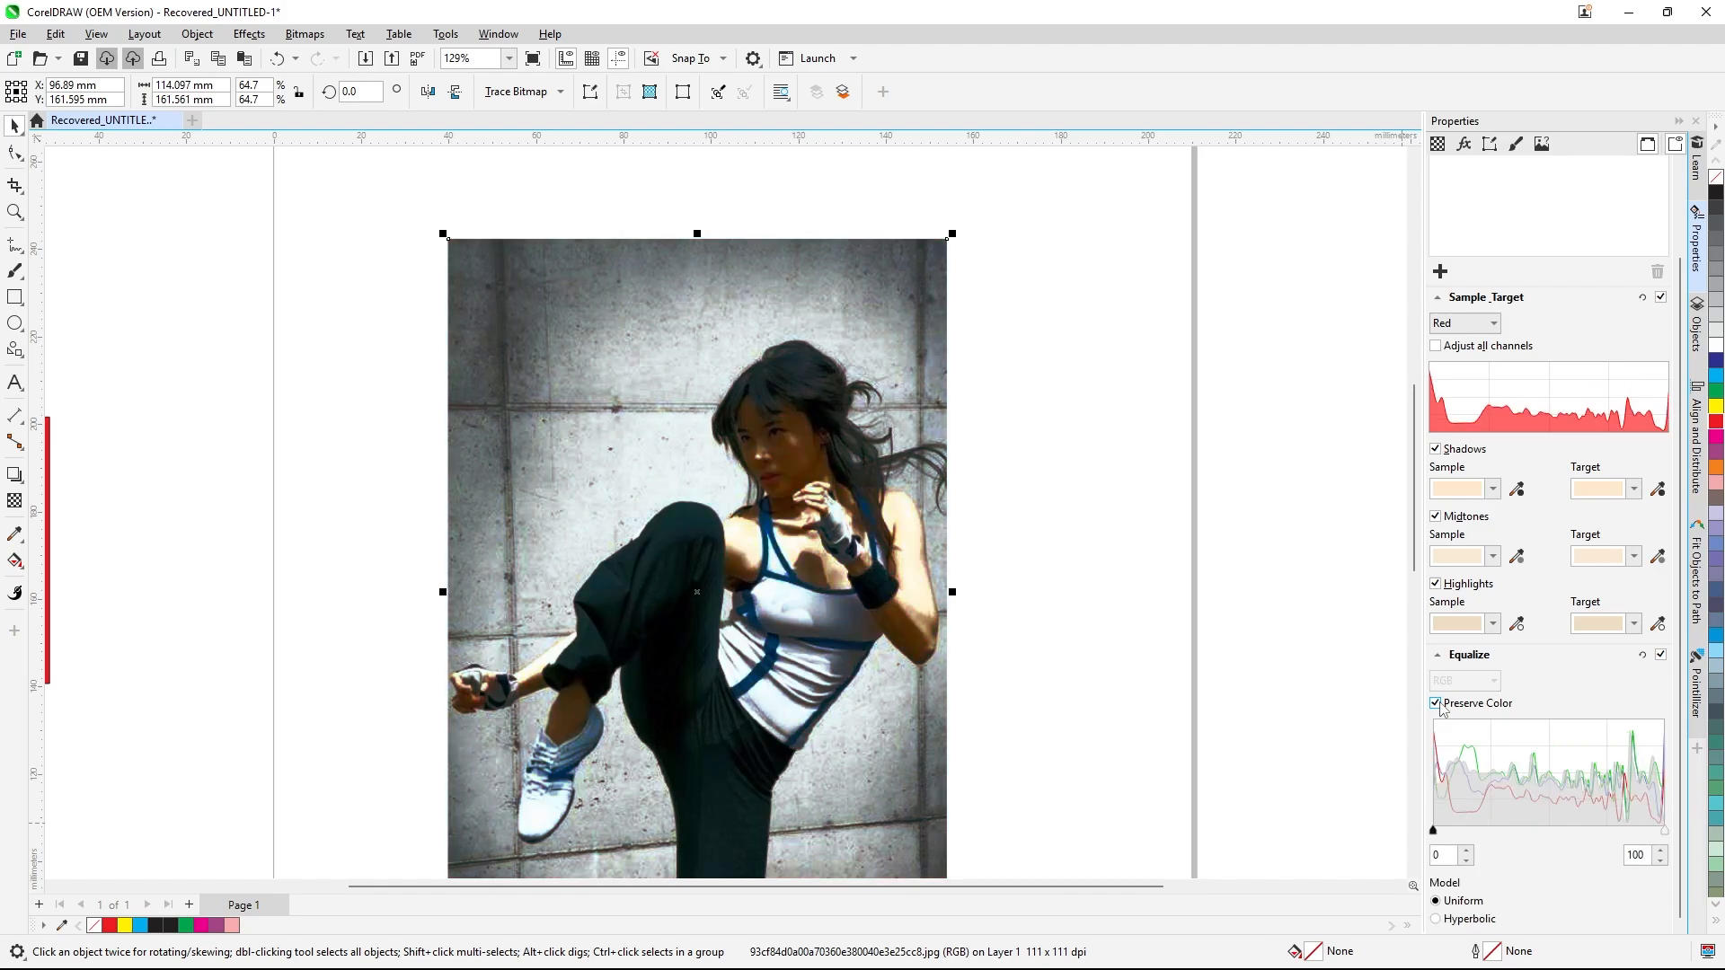
{"action": "left_click_drag", "start_coordinate": [1433, 830], "coordinate": [1477, 831]}
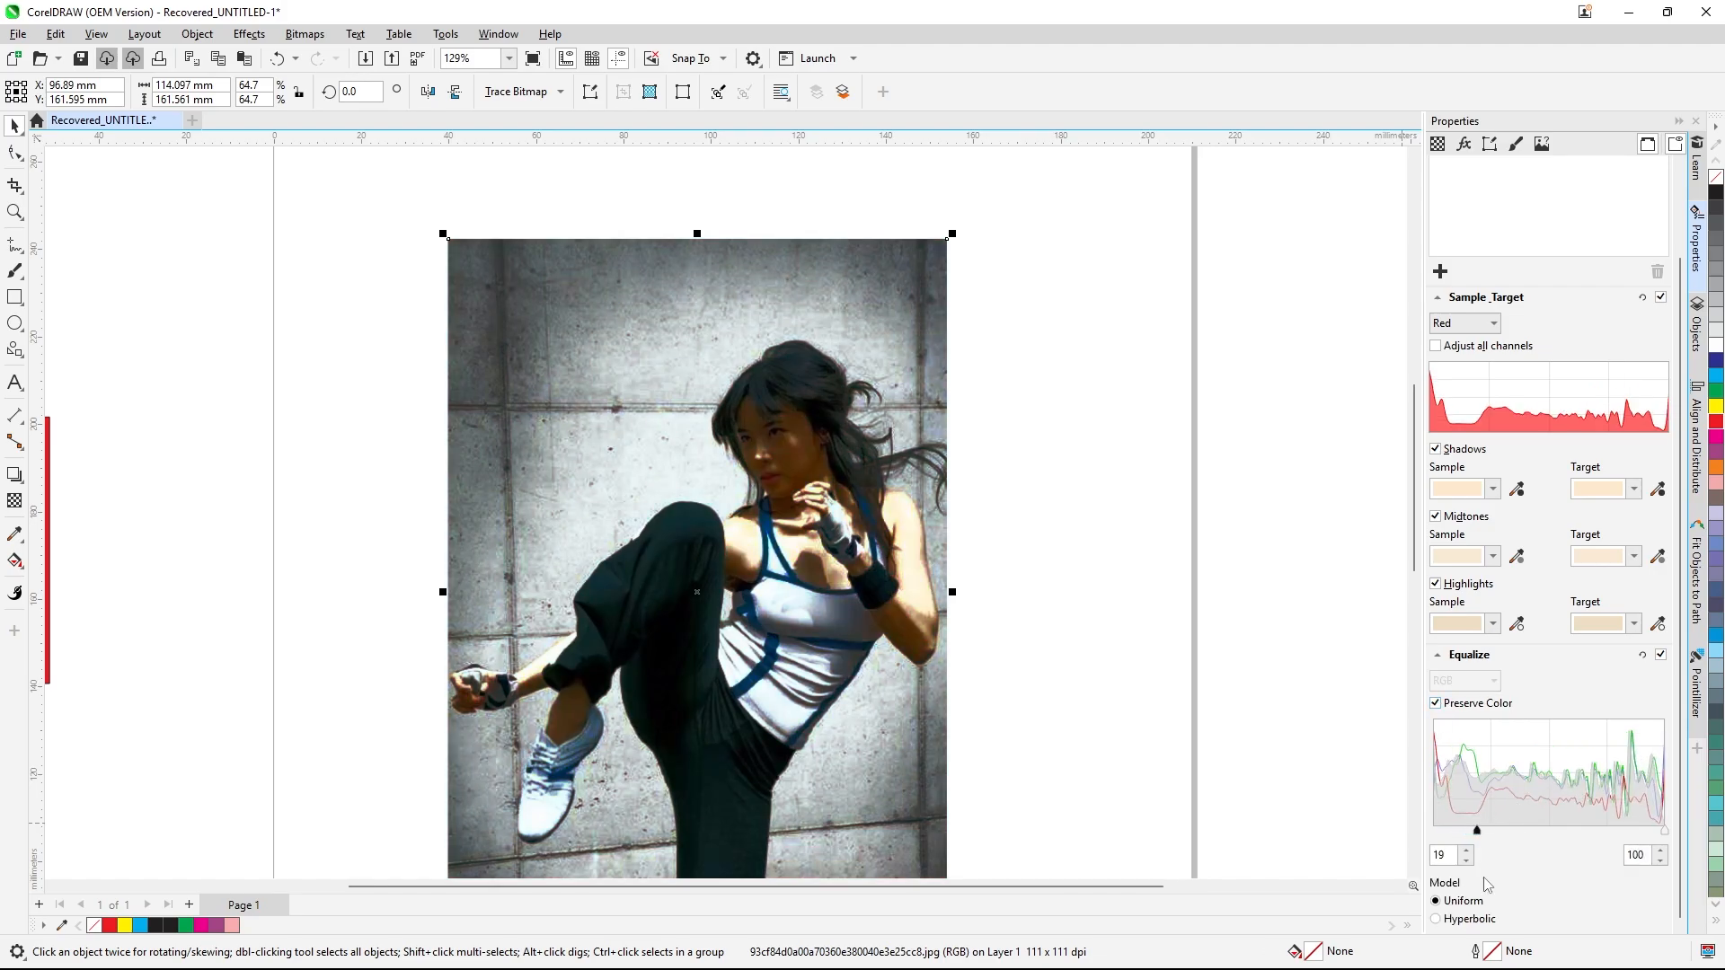
{"action": "left_click", "coordinate": [1436, 919]}
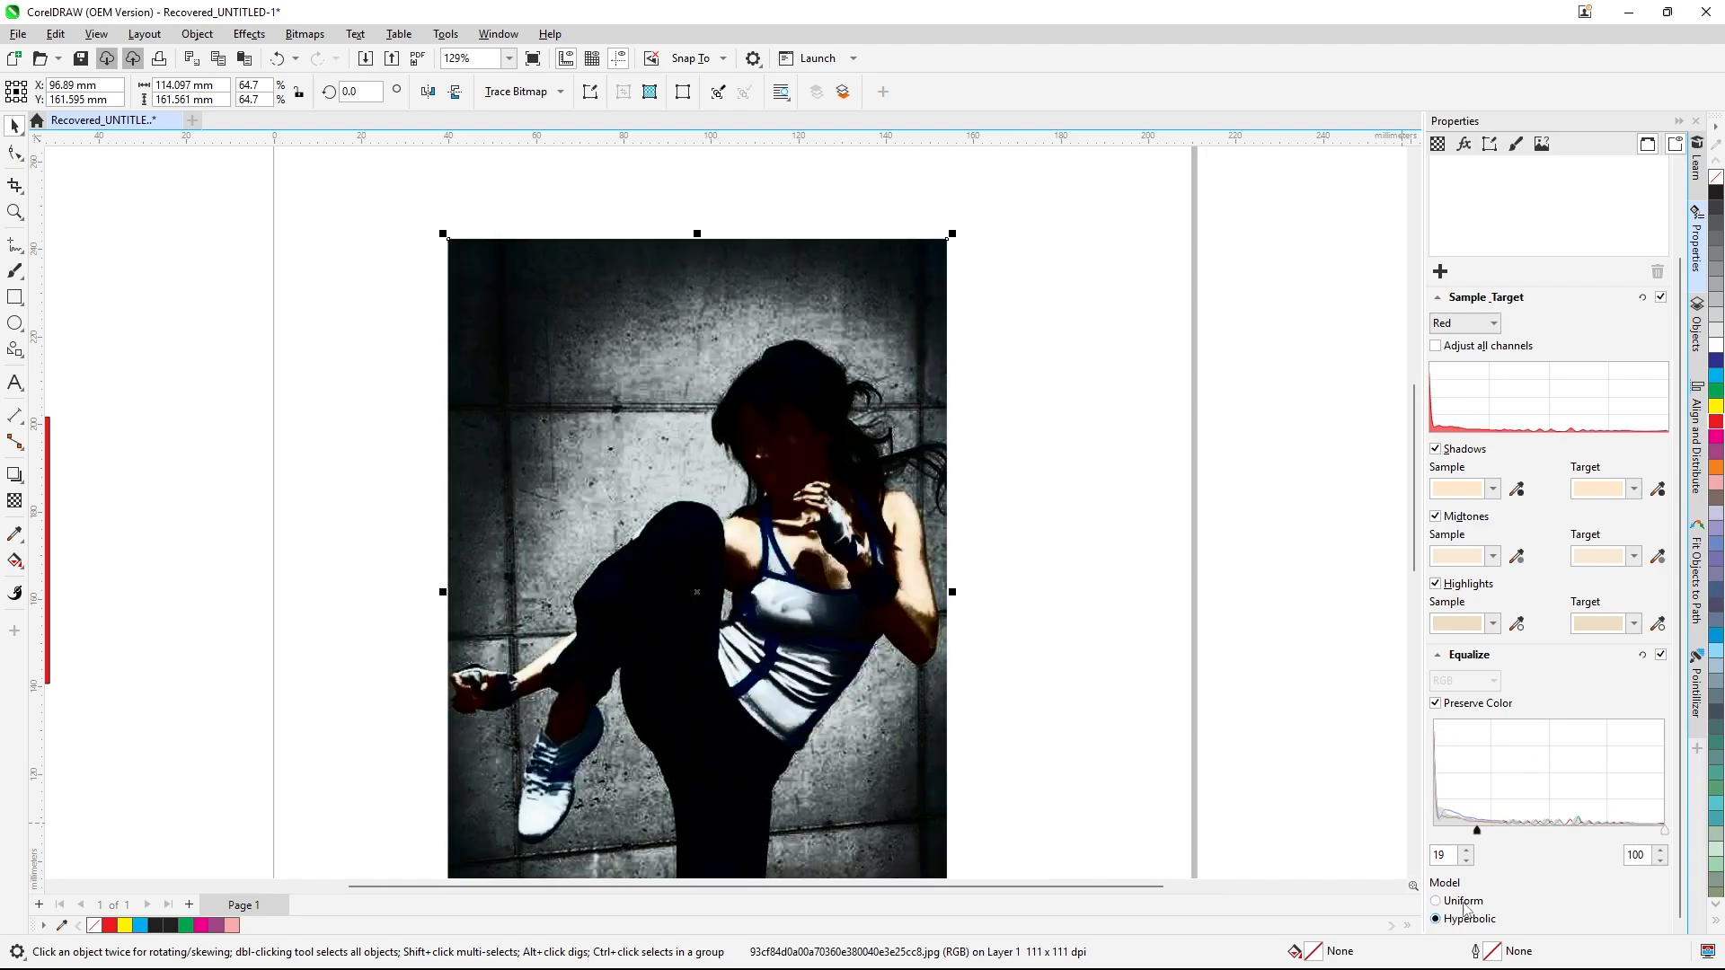
{"action": "left_click", "coordinate": [1661, 298]}
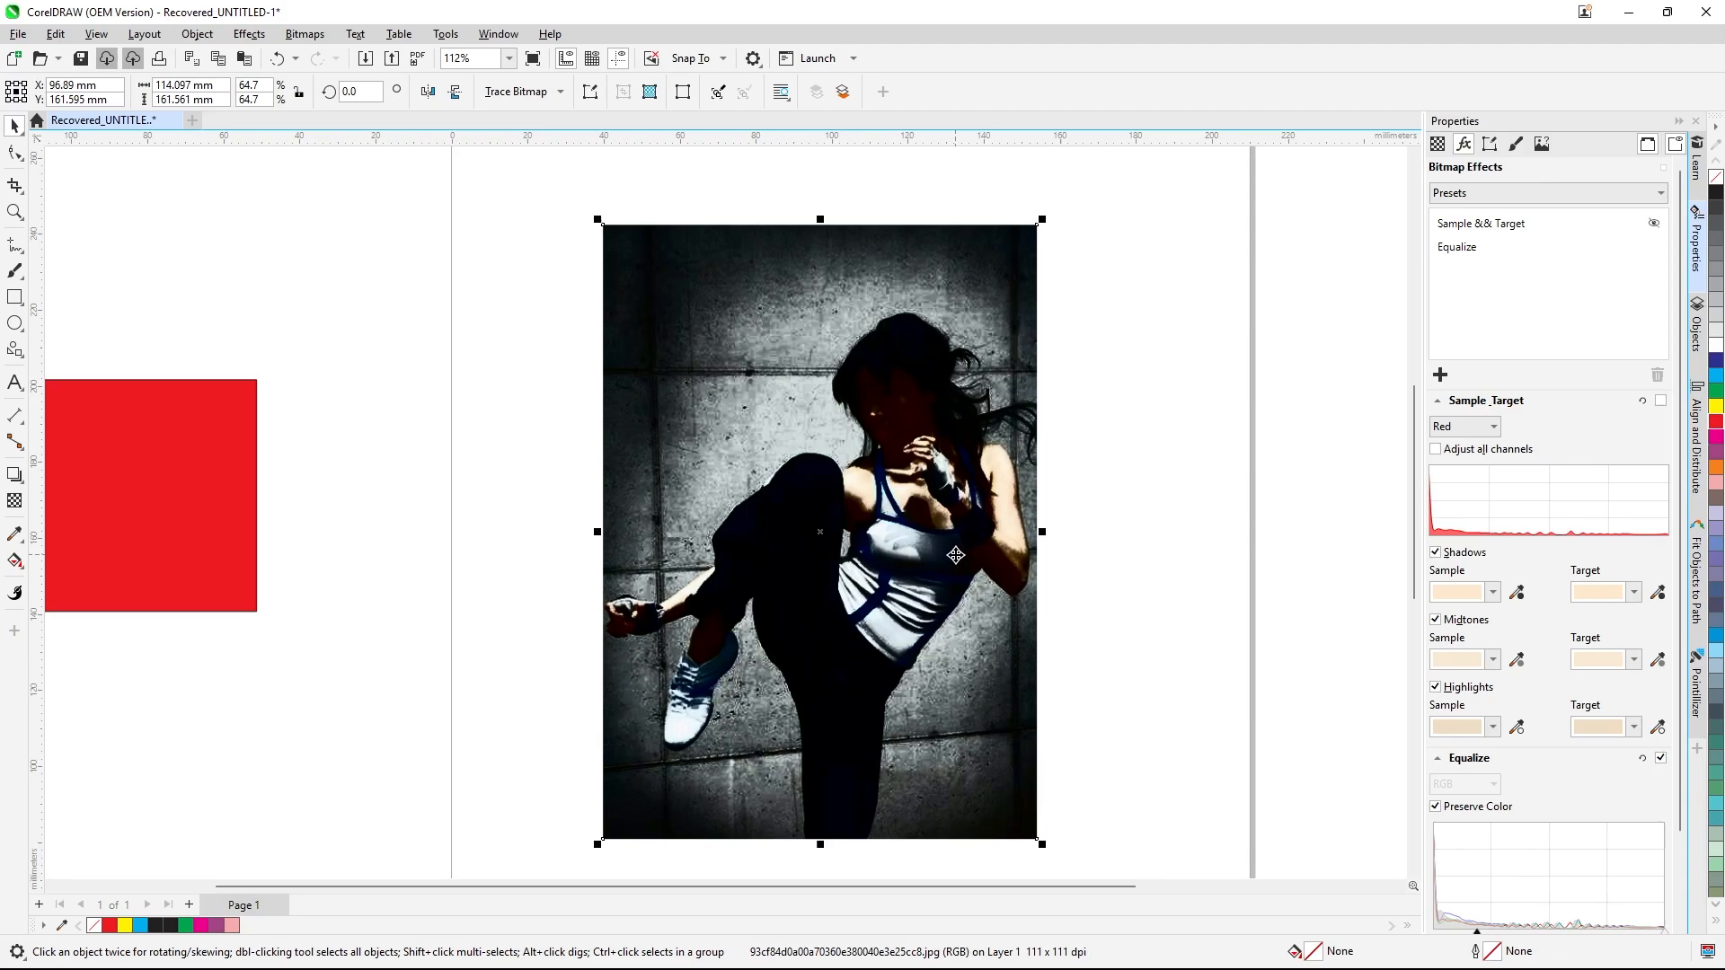
- Delete the kicking woman's photo and import 98a6ec37f046d60f95de17ec5cd9d2cf.jpg, placing it on the page about 141 mm square
{"action": "key", "text": "Delete"}
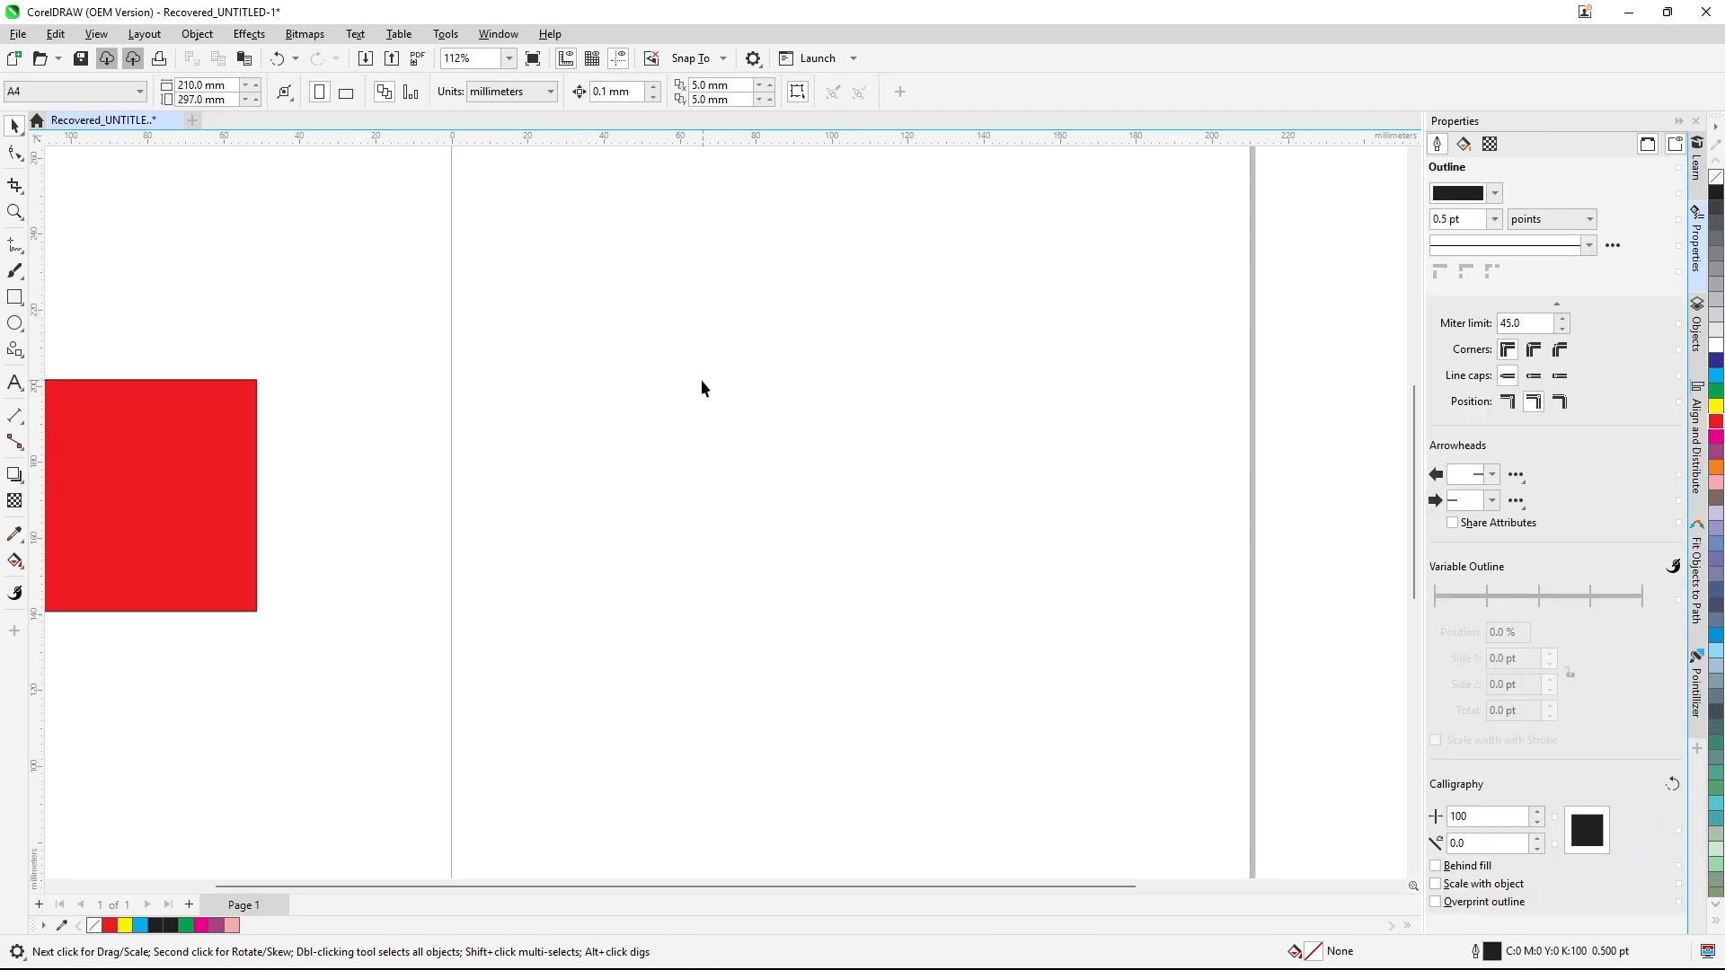
{"action": "scroll", "coordinate": [701, 388], "scroll_direction": "down", "scroll_amount": 3}
{"action": "right_click", "coordinate": [768, 381]}
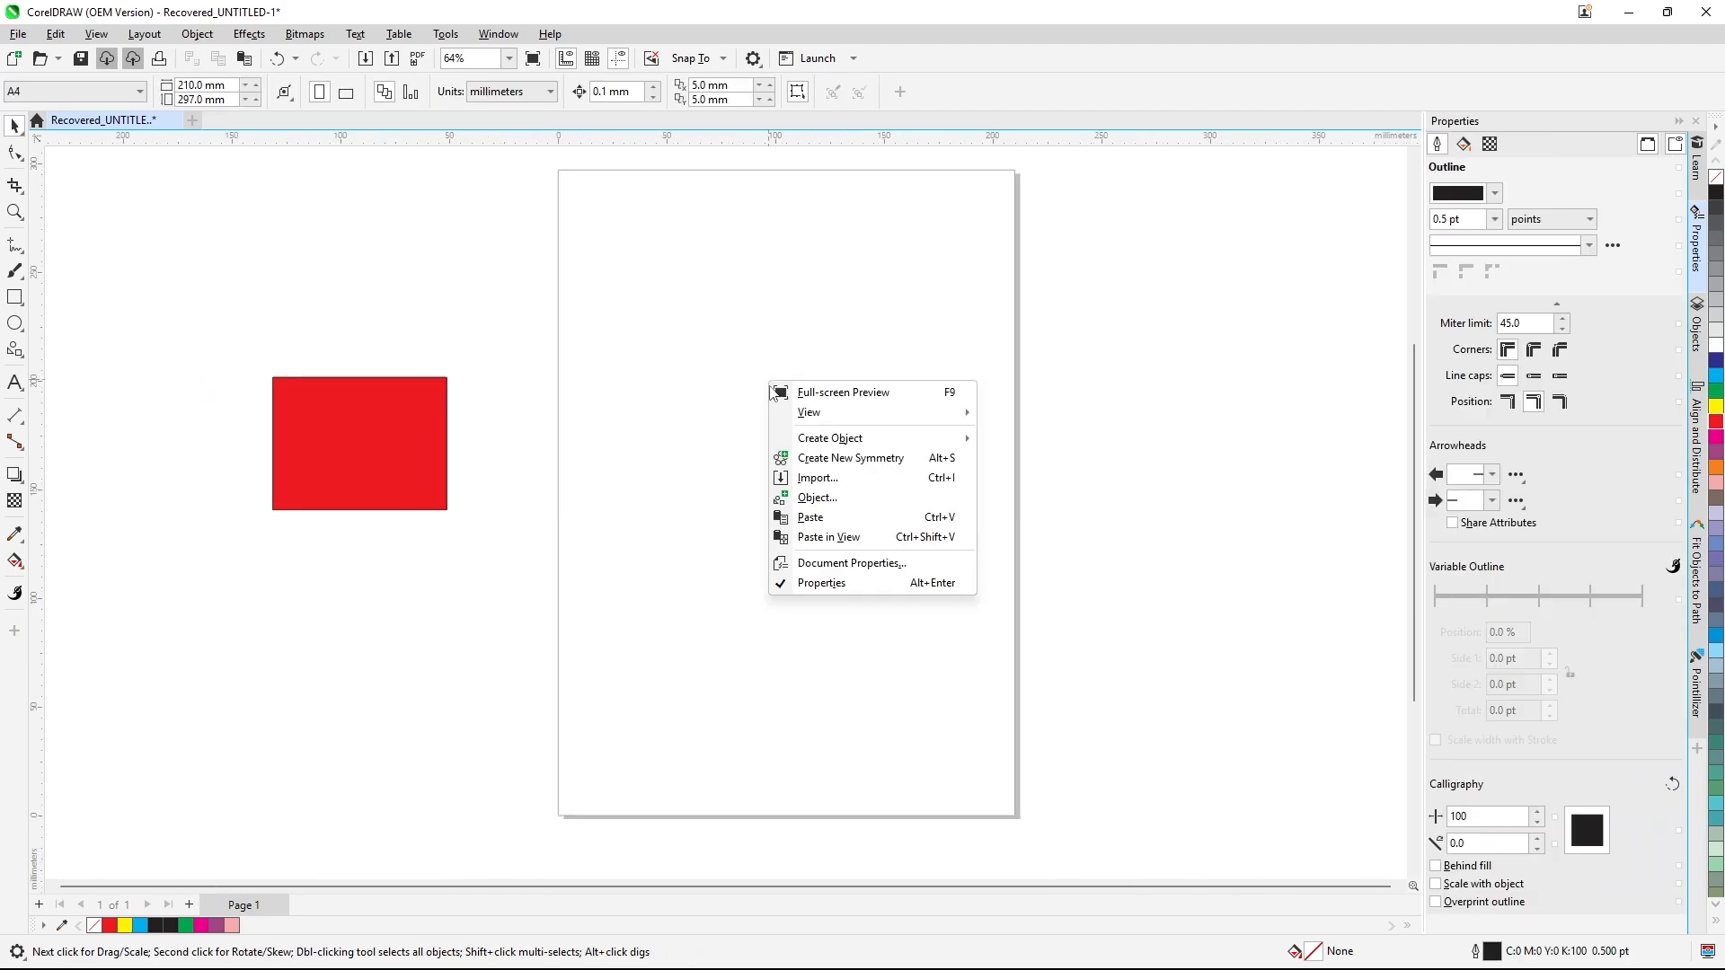
{"action": "left_click", "coordinate": [814, 479]}
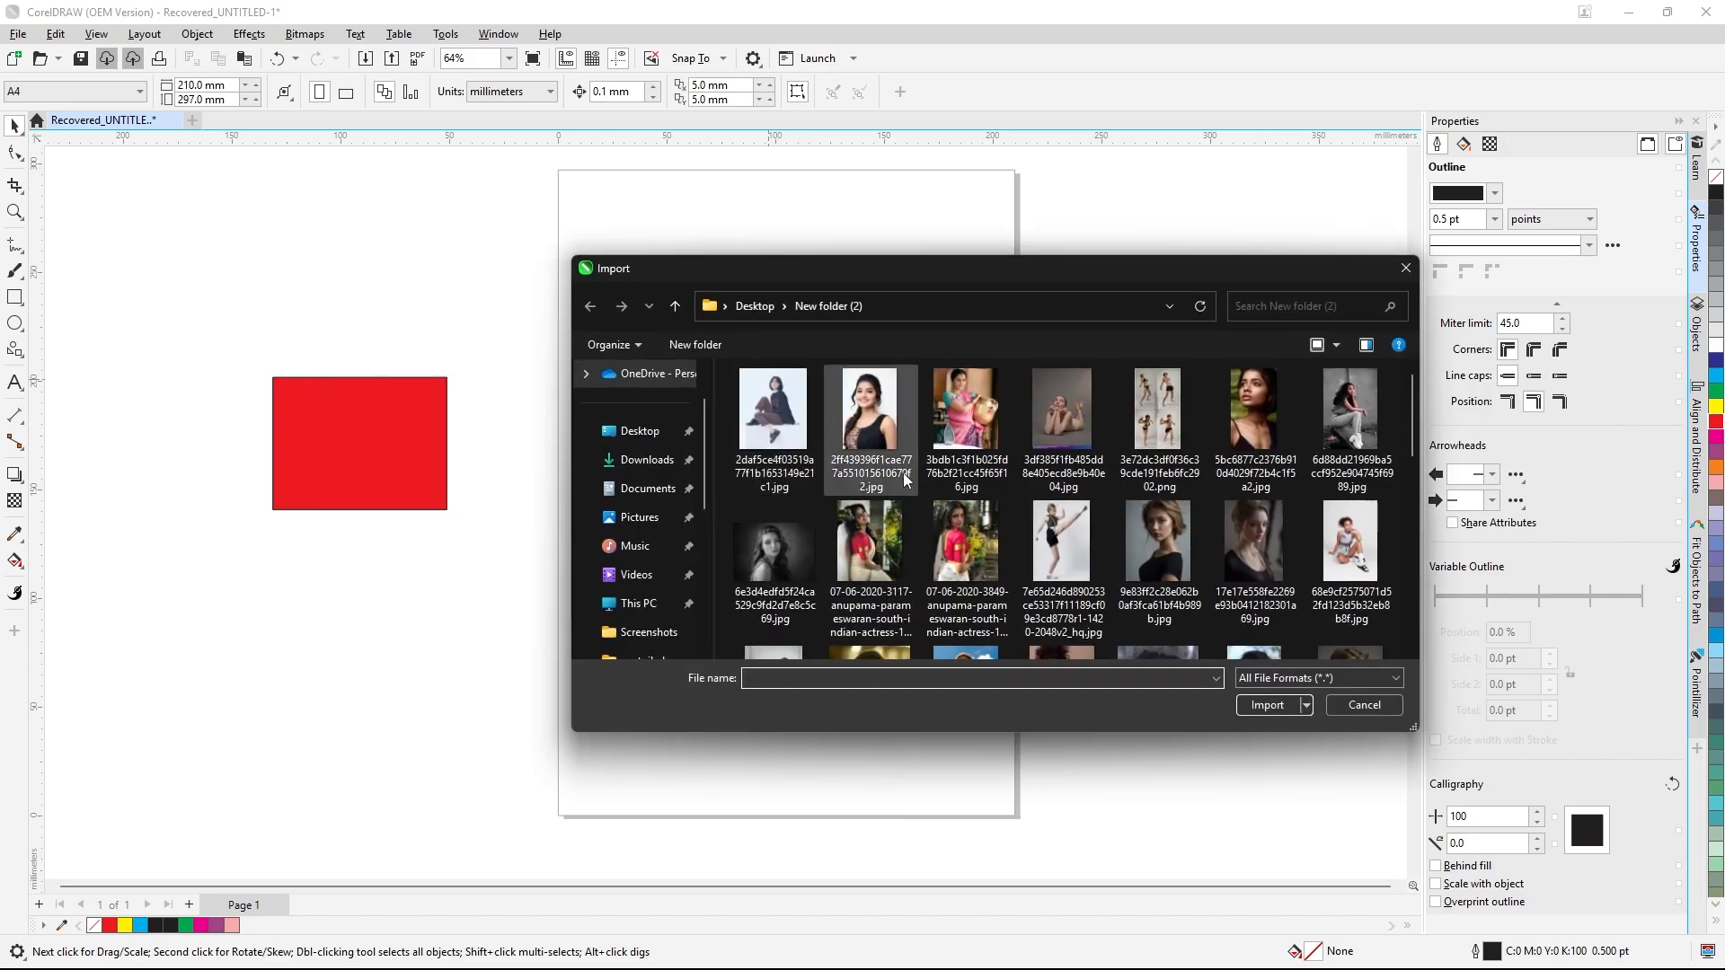
{"action": "scroll", "coordinate": [988, 449], "scroll_direction": "down", "scroll_amount": 3}
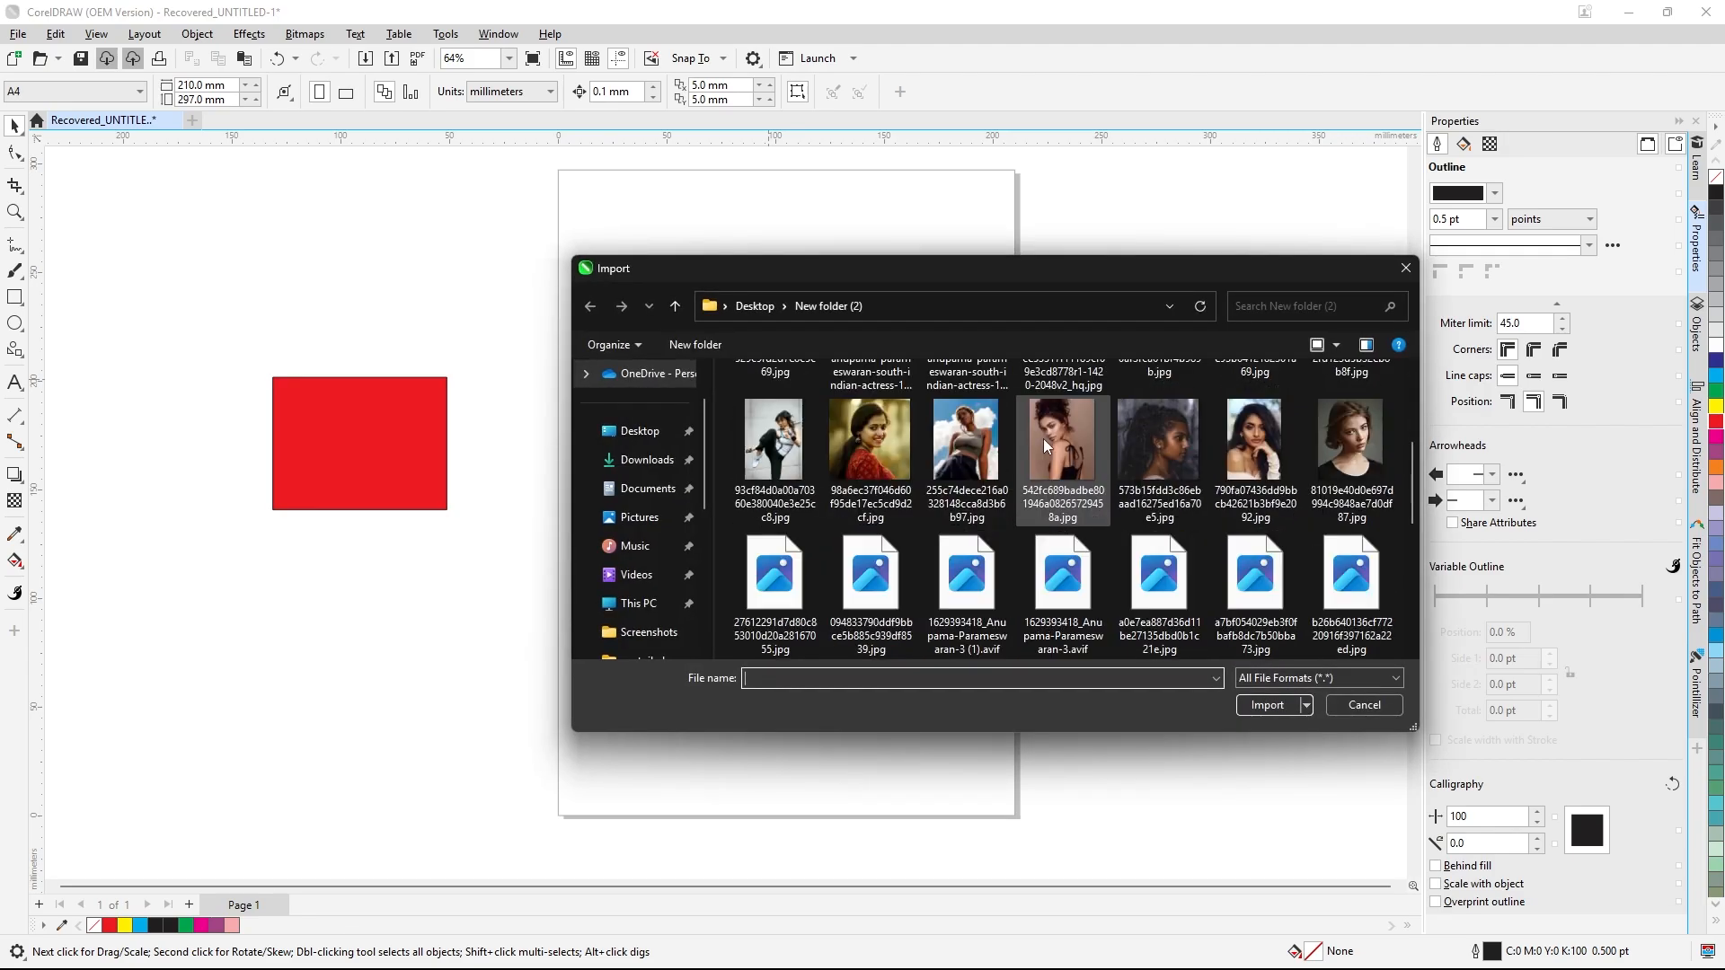
{"action": "left_click", "coordinate": [880, 424]}
{"action": "left_click", "coordinate": [1262, 704]}
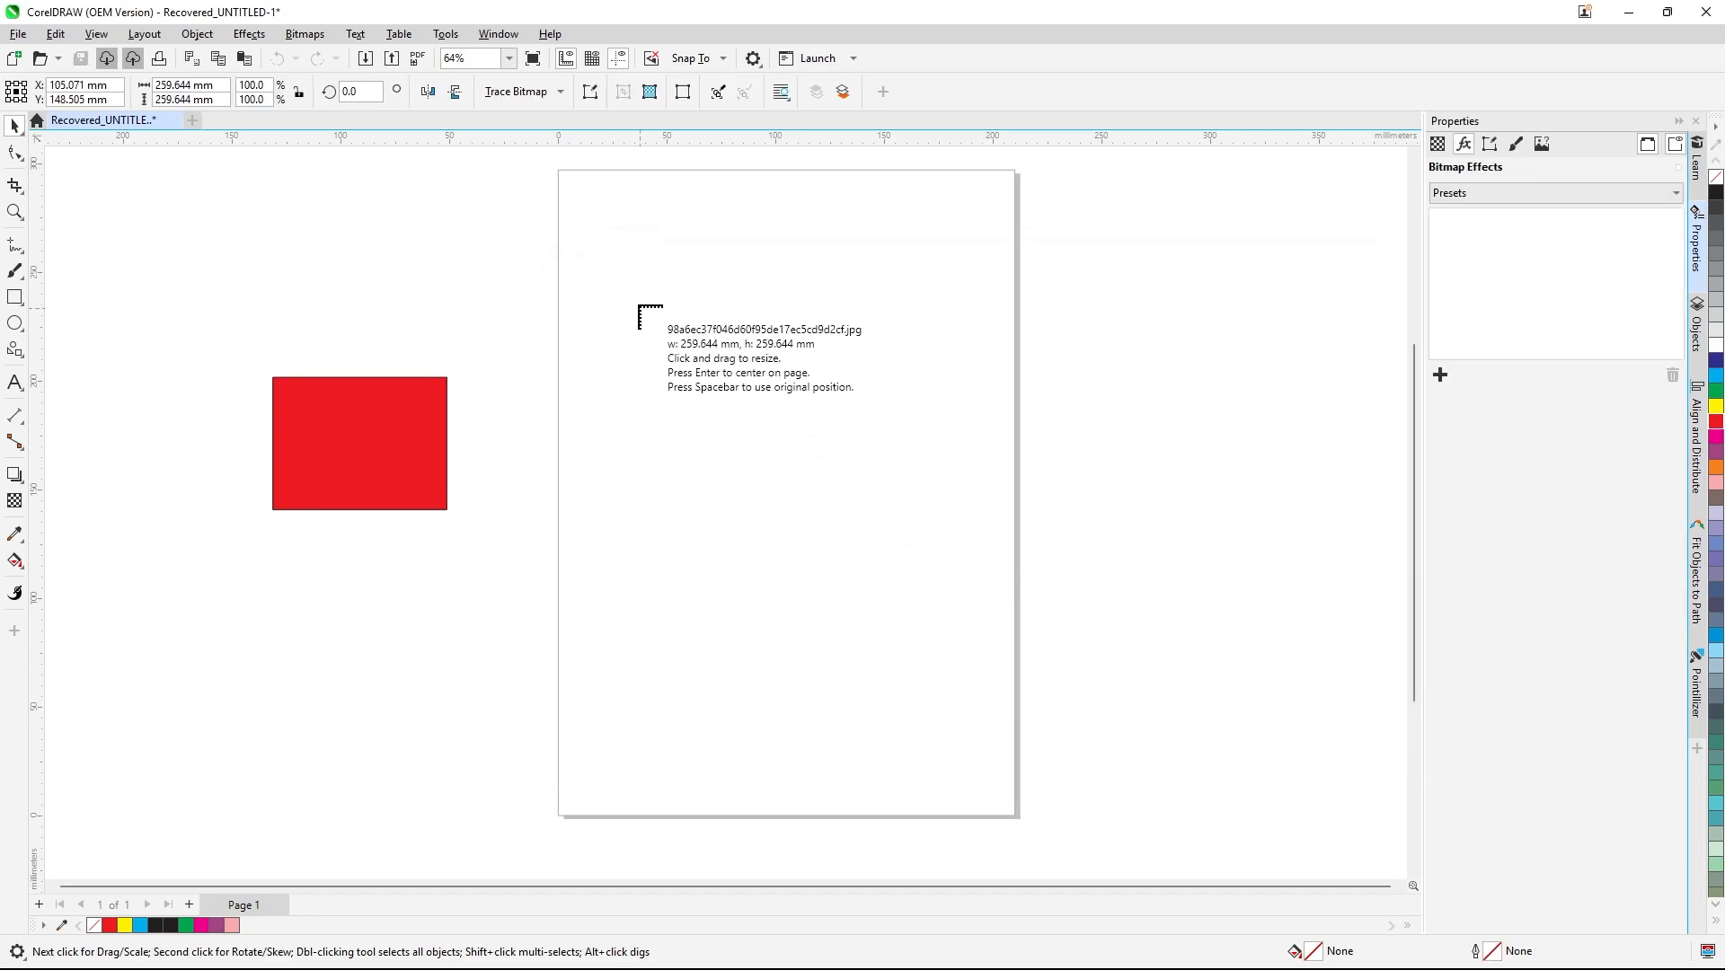
{"action": "left_click_drag", "start_coordinate": [621, 277], "coordinate": [938, 594]}
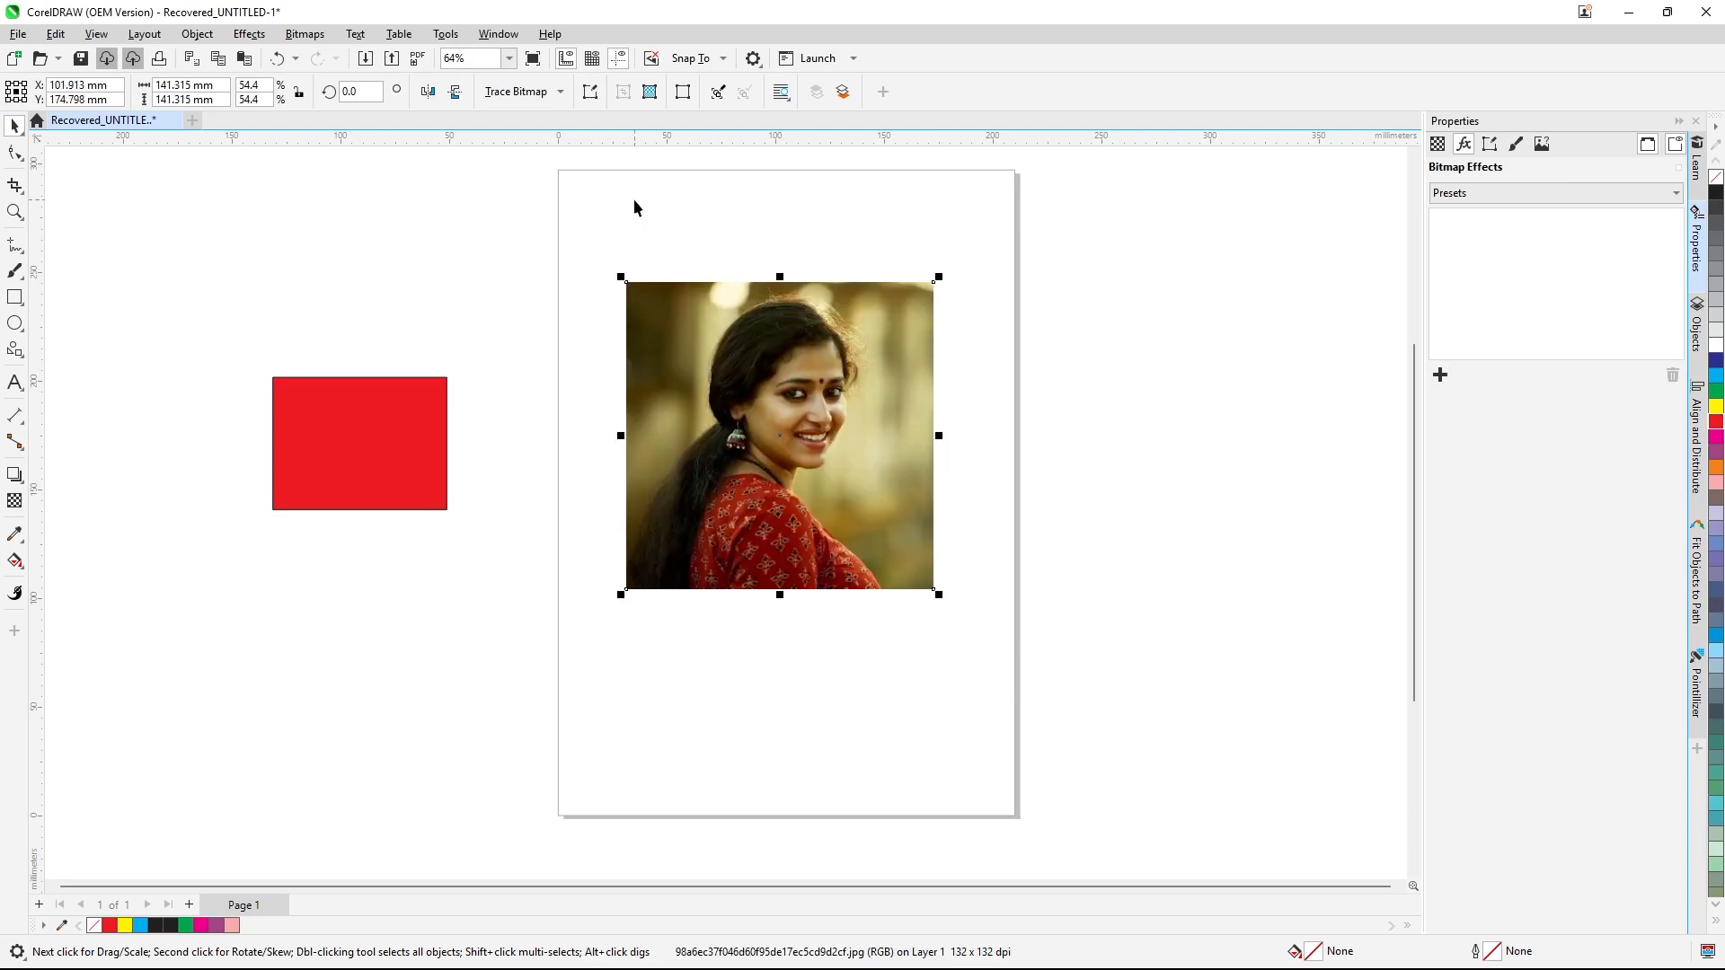
- Add a Tone Curve adjustment to the portrait of the woman in red and expand its settings
{"action": "scroll", "coordinate": [634, 208], "scroll_direction": "up", "scroll_amount": 1}
{"action": "left_click", "coordinate": [261, 35]}
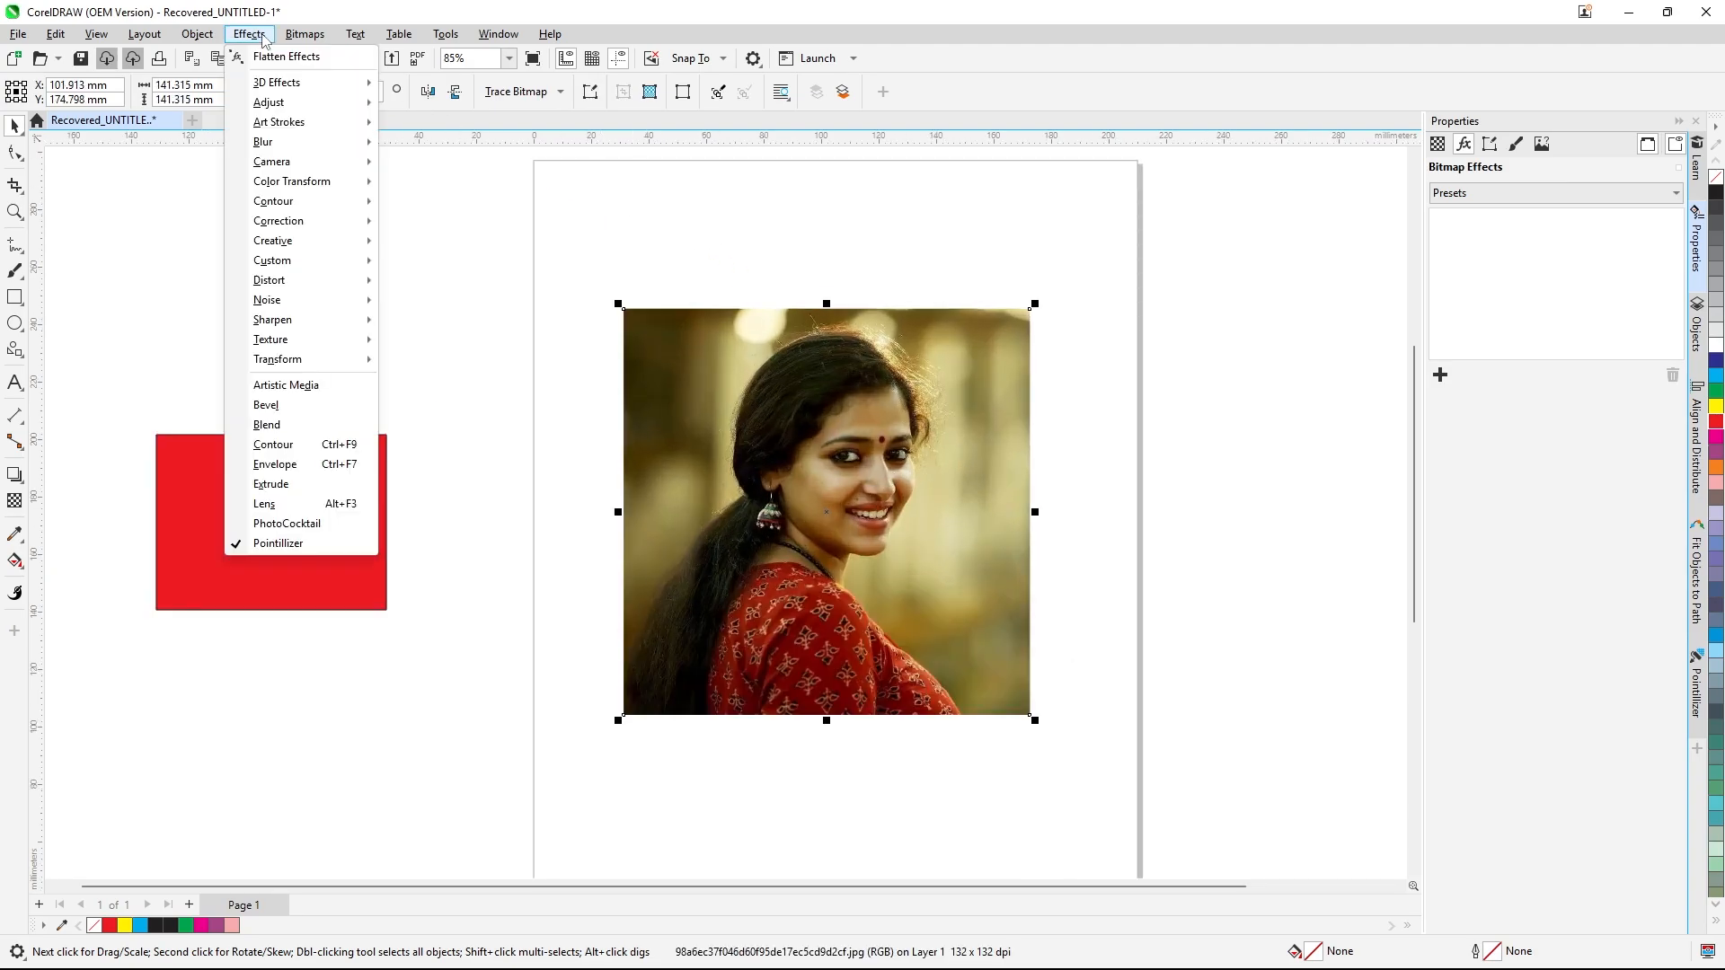
{"action": "mouse_move", "coordinate": [358, 108]}
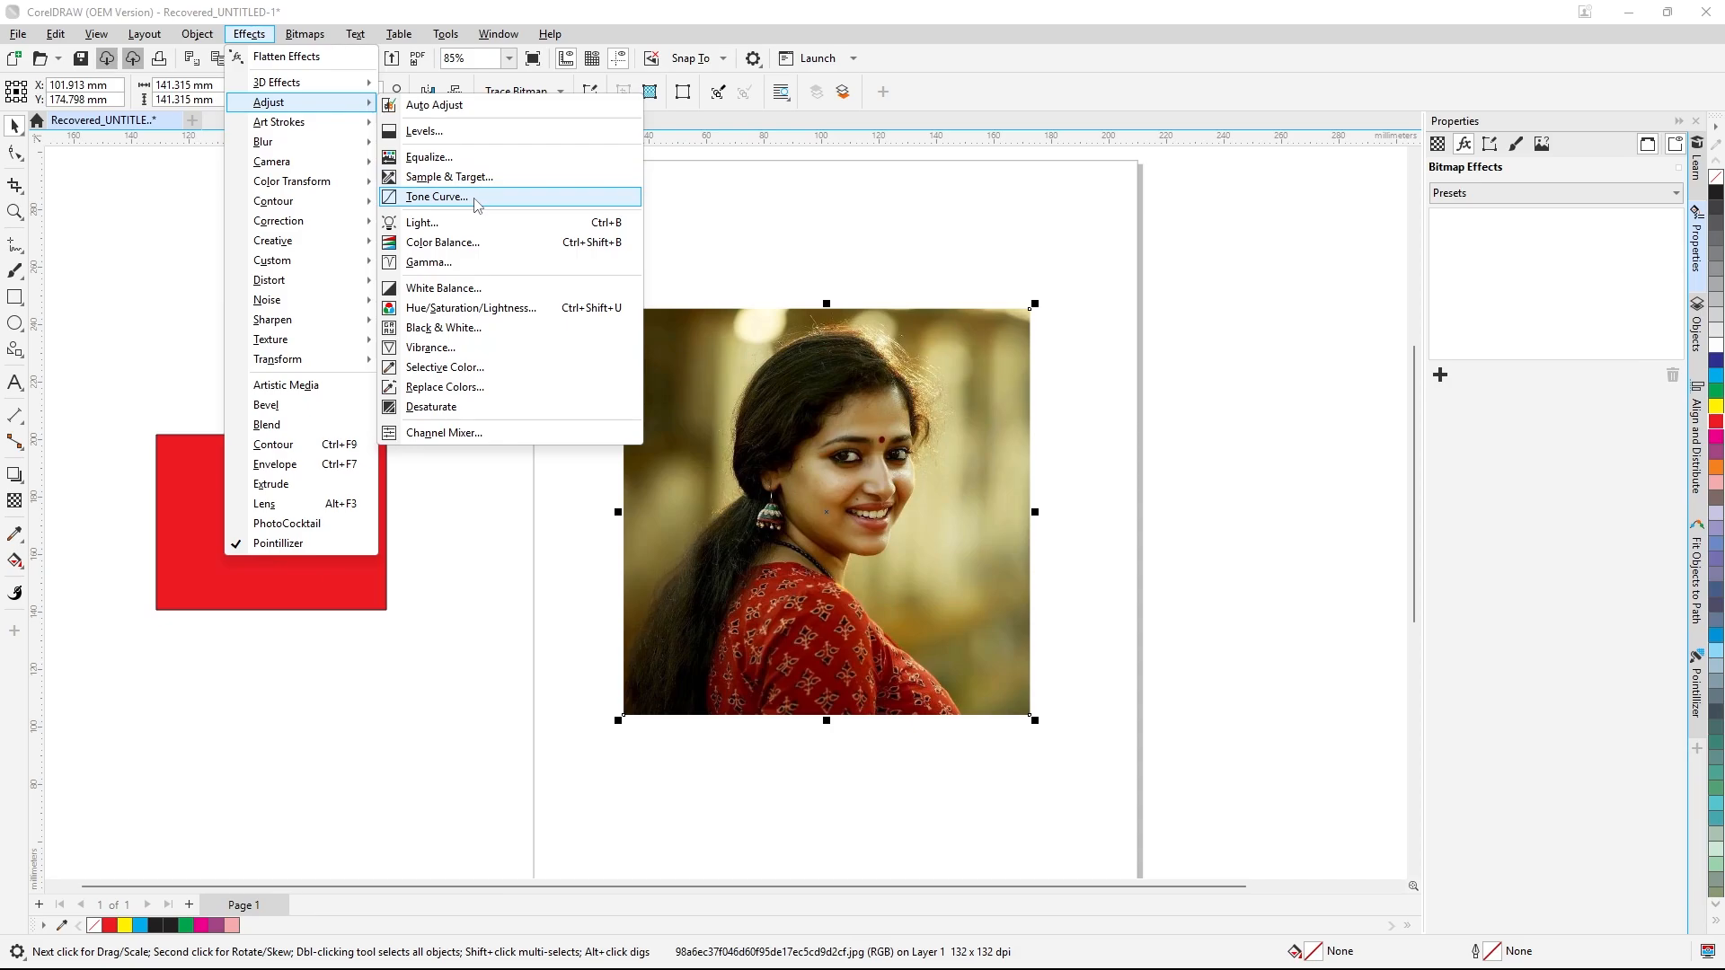
{"action": "left_click", "coordinate": [437, 197]}
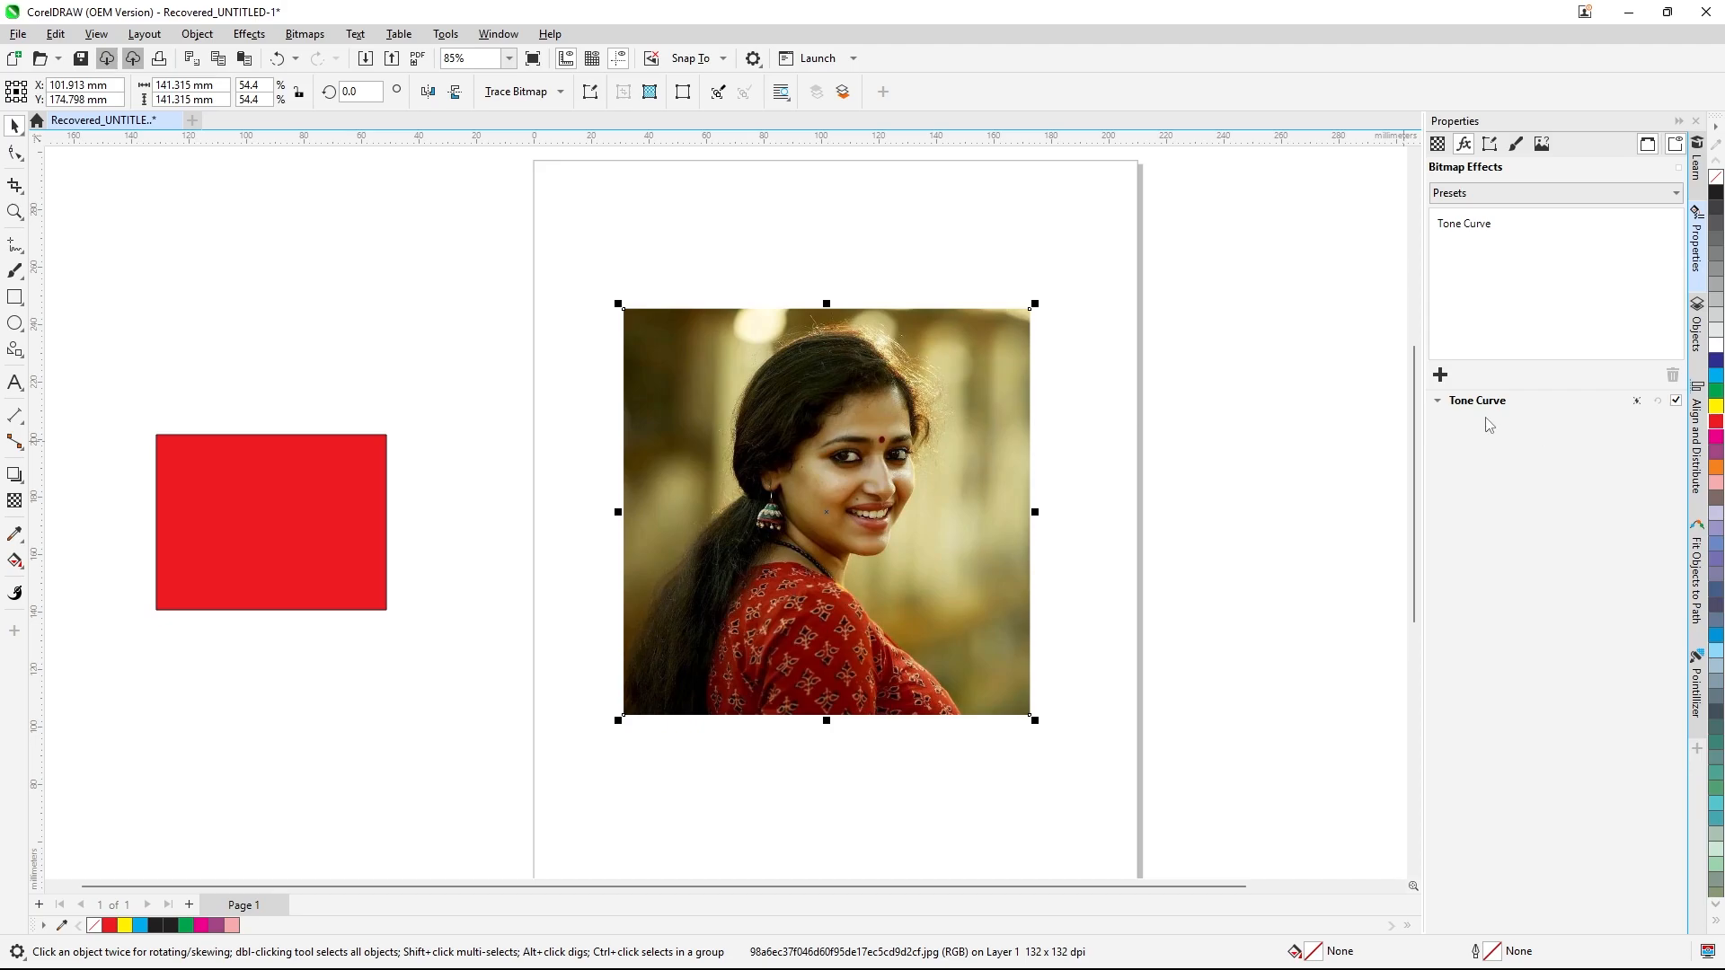
{"action": "left_click", "coordinate": [1437, 401]}
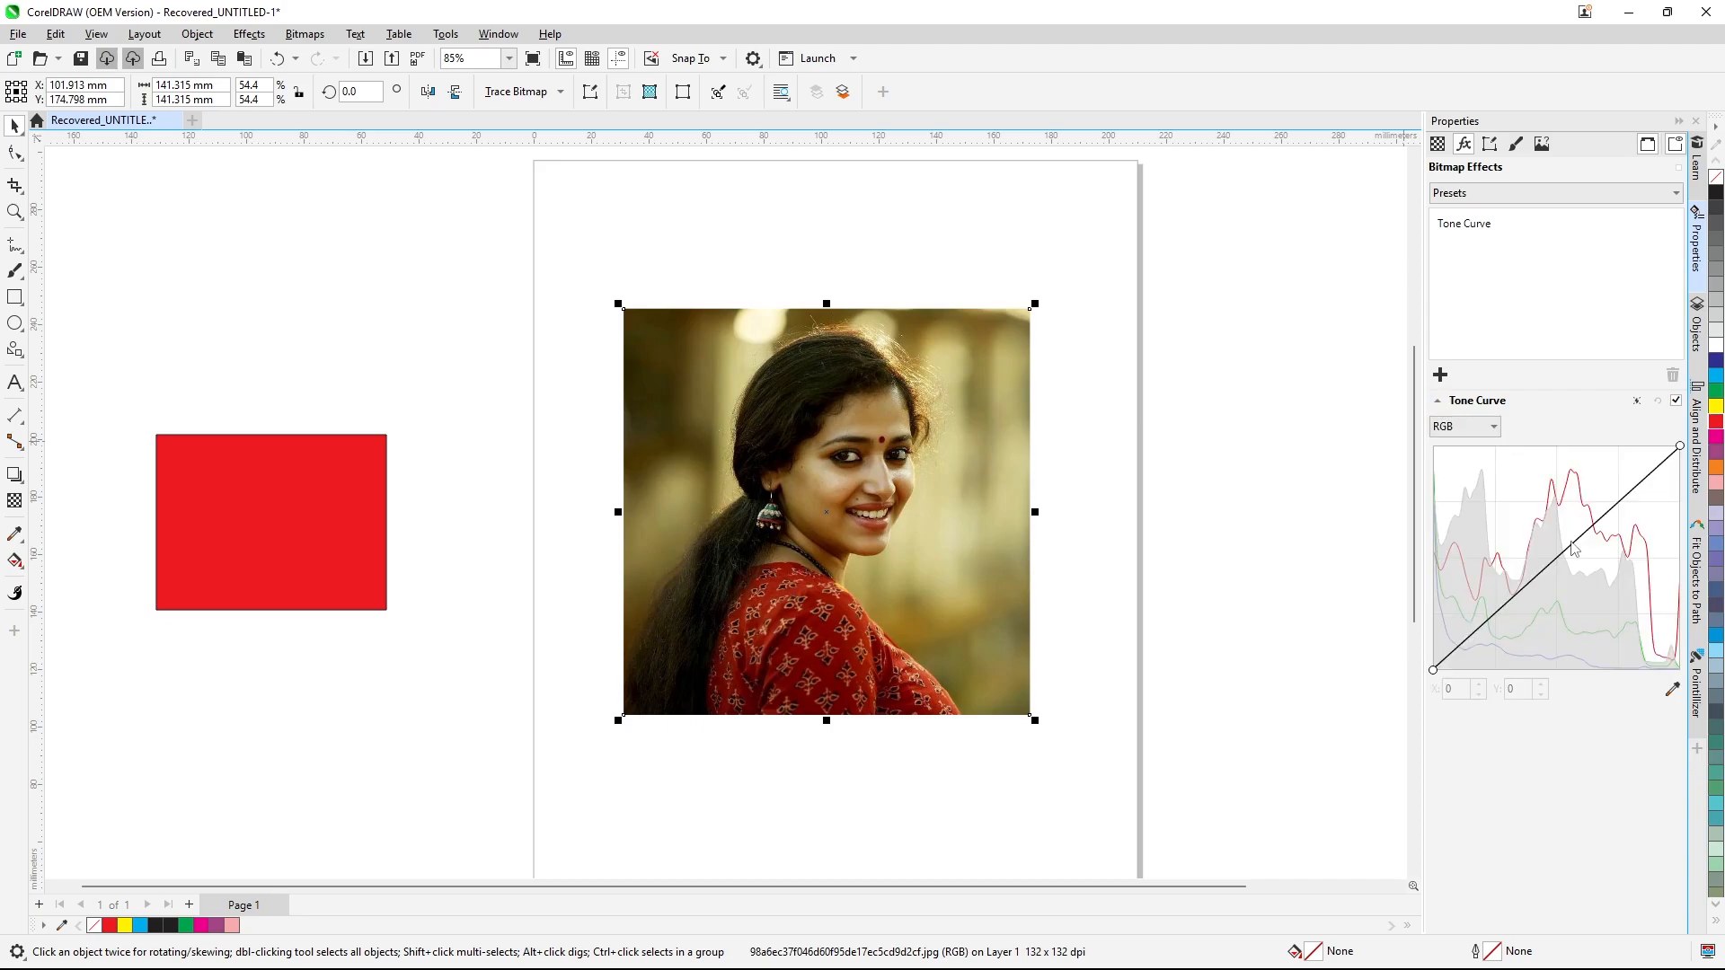
- Bend the RGB tone curve down through a point at X 146, Y 112 and add another curve point sampled from the woman's face
{"action": "left_click_drag", "start_coordinate": [1608, 519], "coordinate": [1581, 547]}
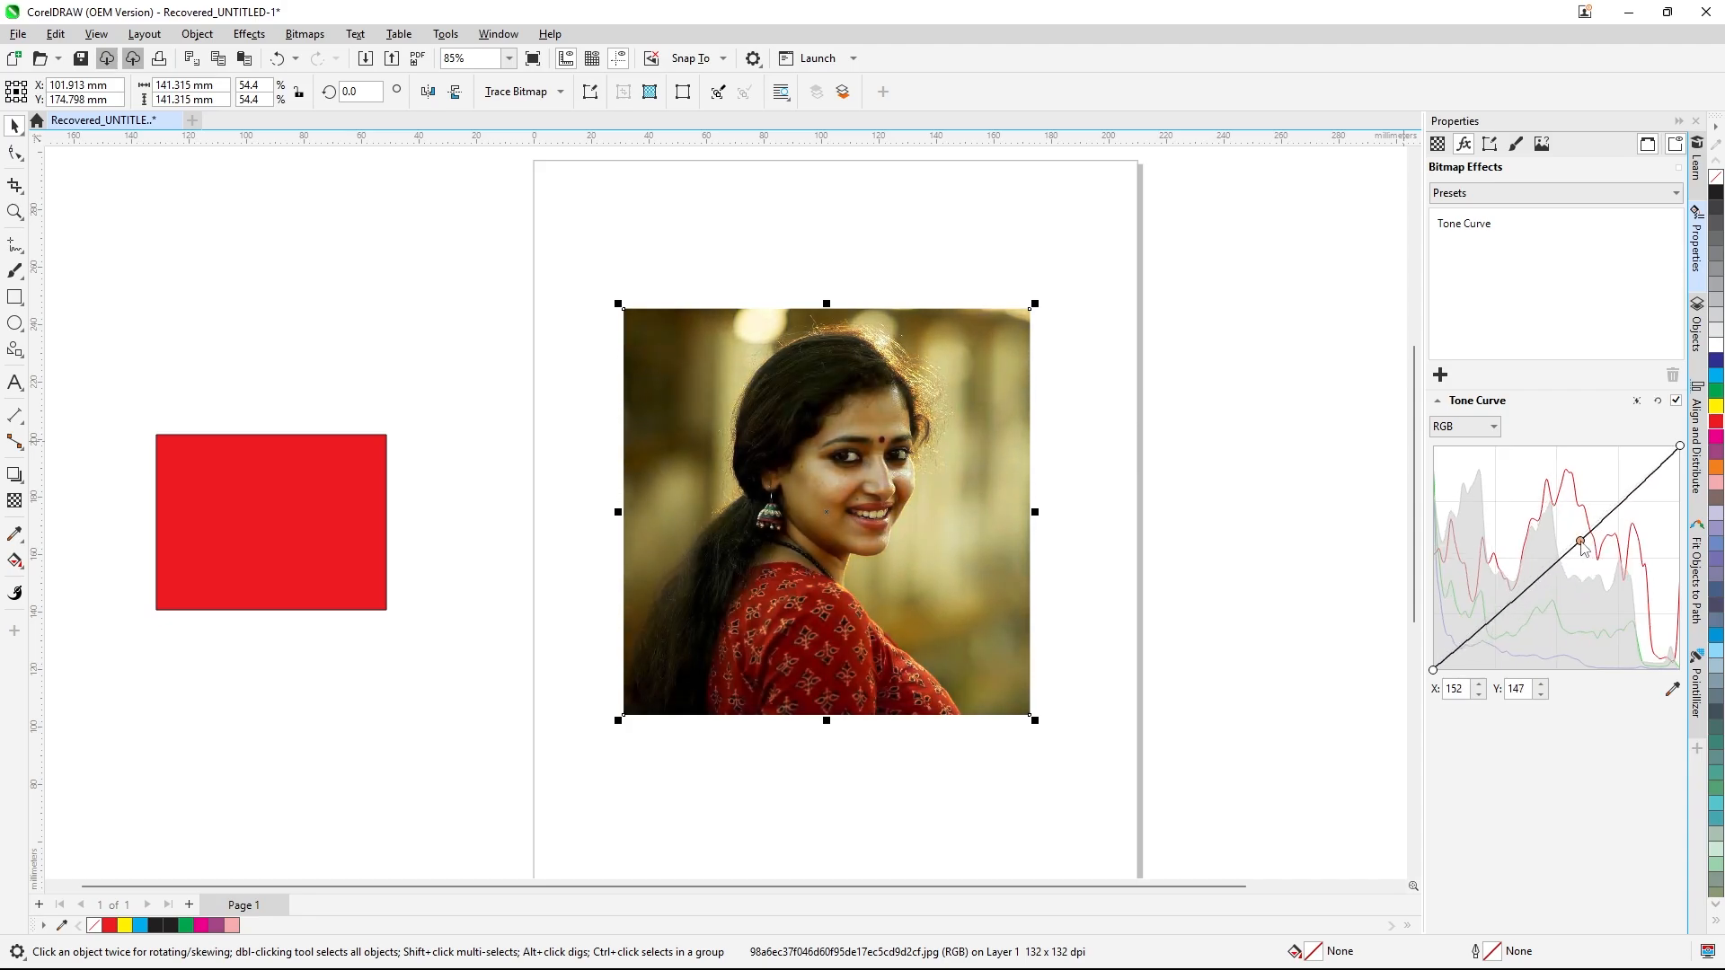
{"action": "mouse_move", "coordinate": [1680, 446]}
{"action": "left_mouse_down"}
{"action": "mouse_move", "coordinate": [1678, 543]}
{"action": "mouse_move", "coordinate": [1684, 442]}
{"action": "left_mouse_up"}
{"action": "left_click_drag", "start_coordinate": [1581, 543], "coordinate": [1573, 572]}
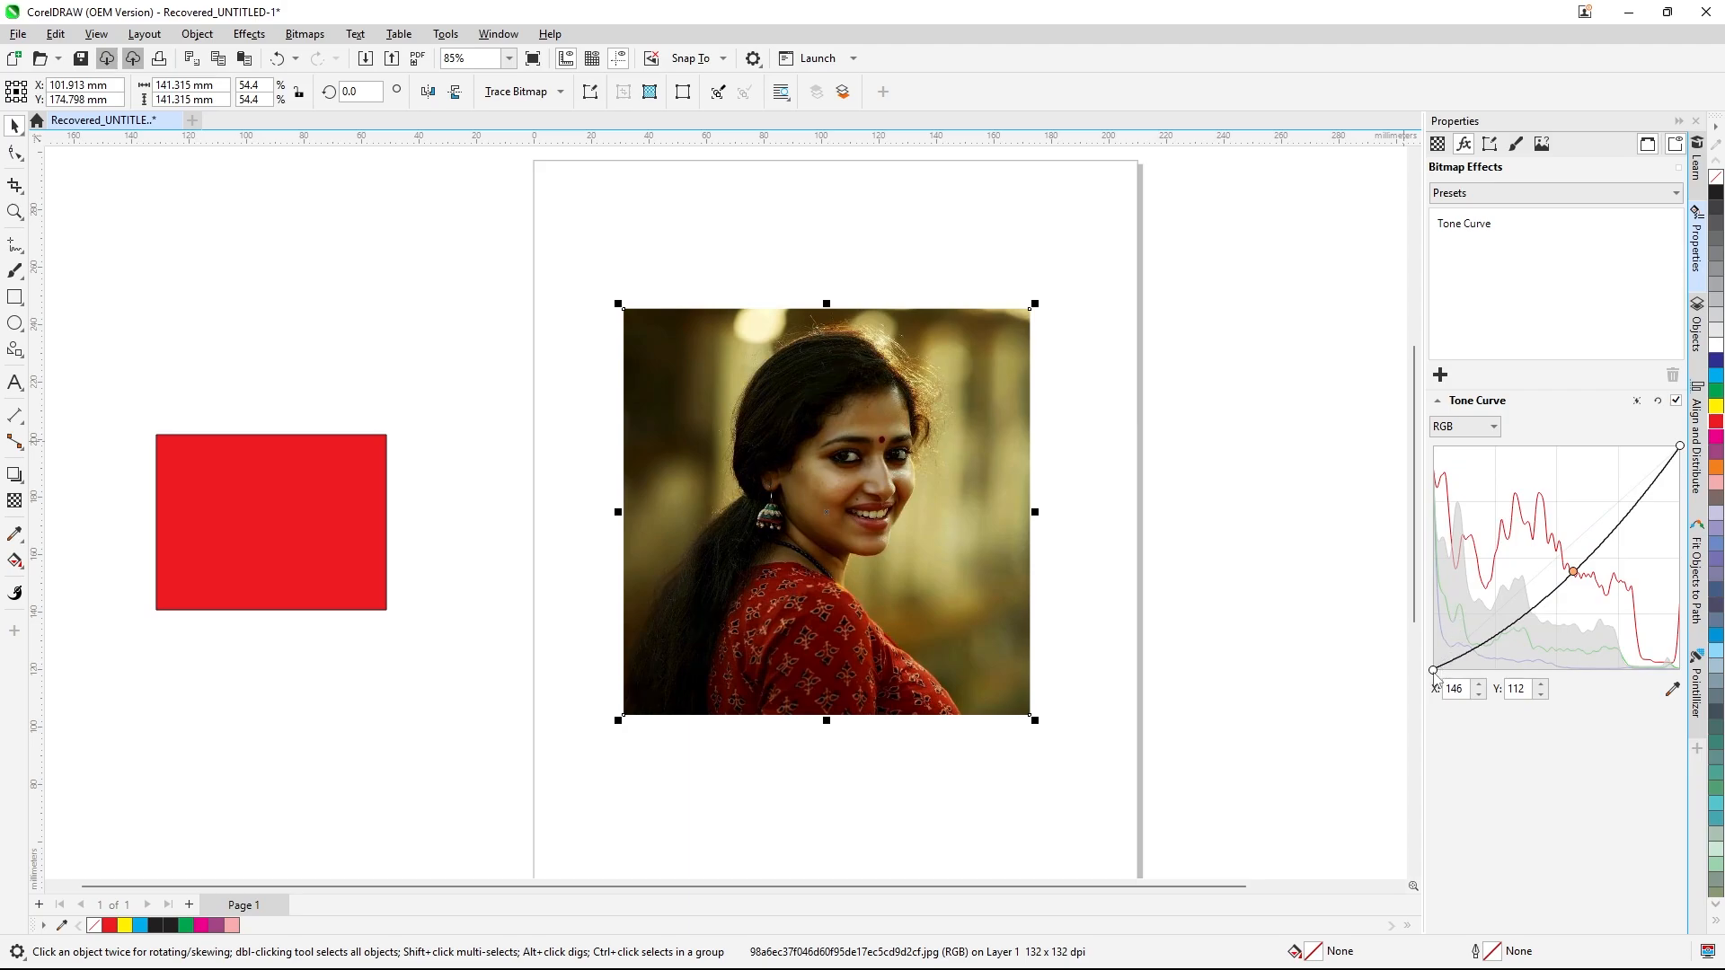
{"action": "left_click_drag", "start_coordinate": [1434, 670], "coordinate": [1445, 712]}
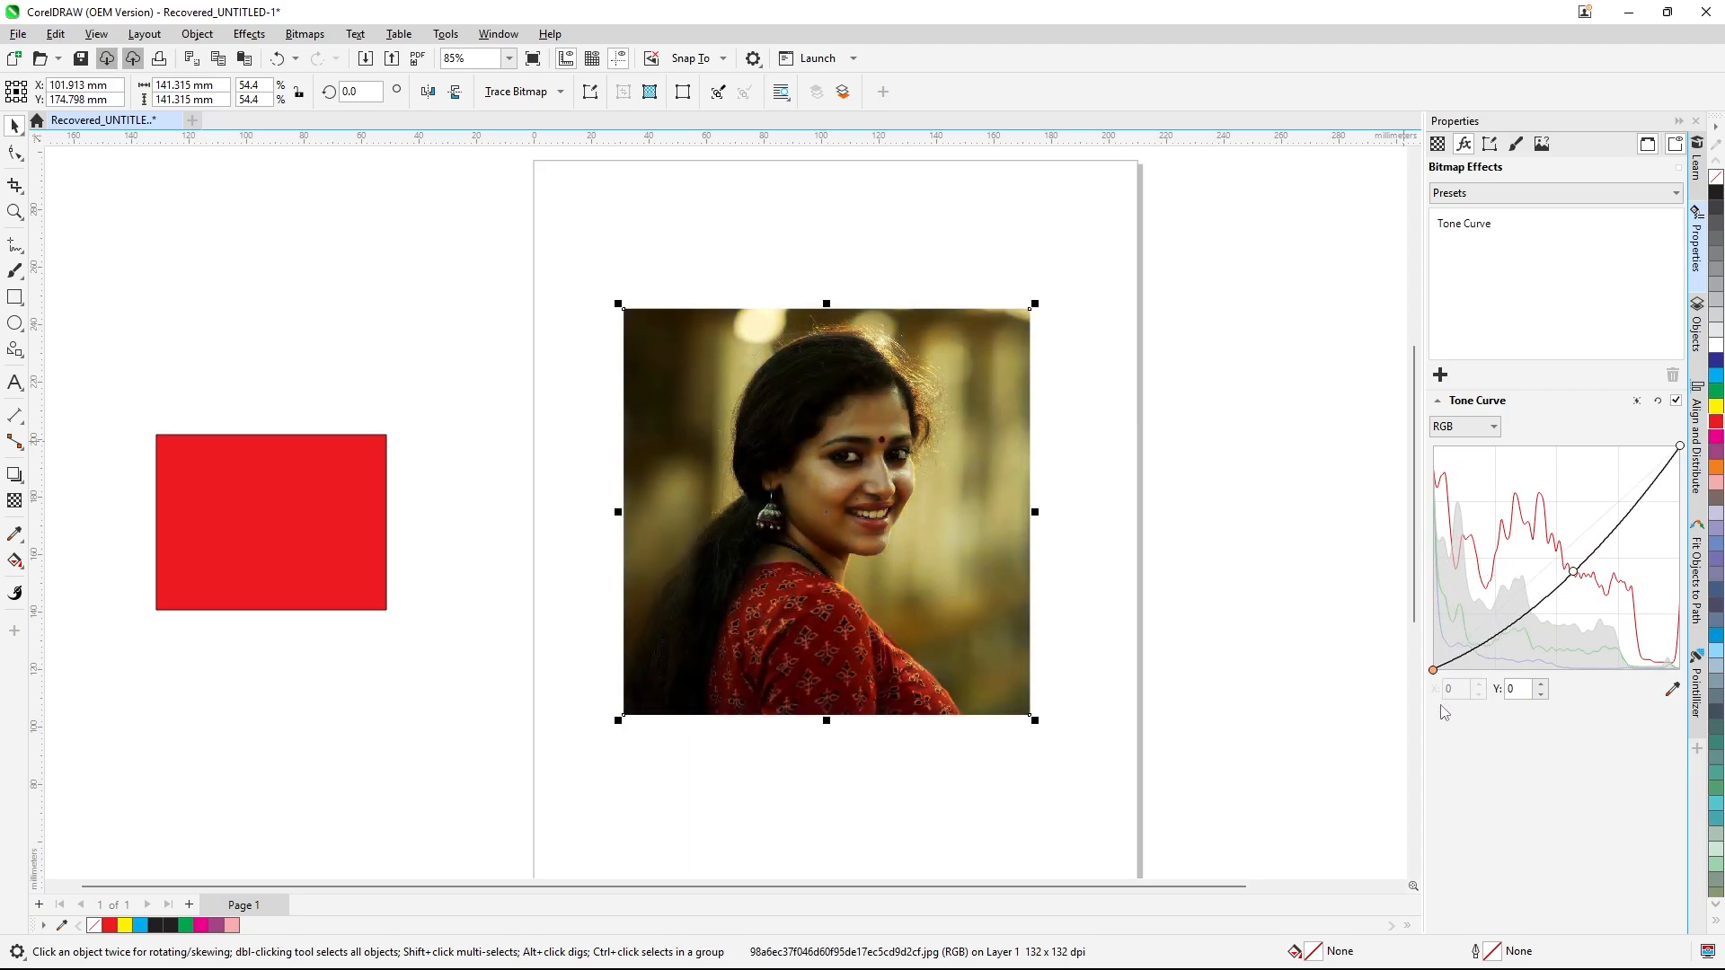
{"action": "left_click", "coordinate": [1672, 688]}
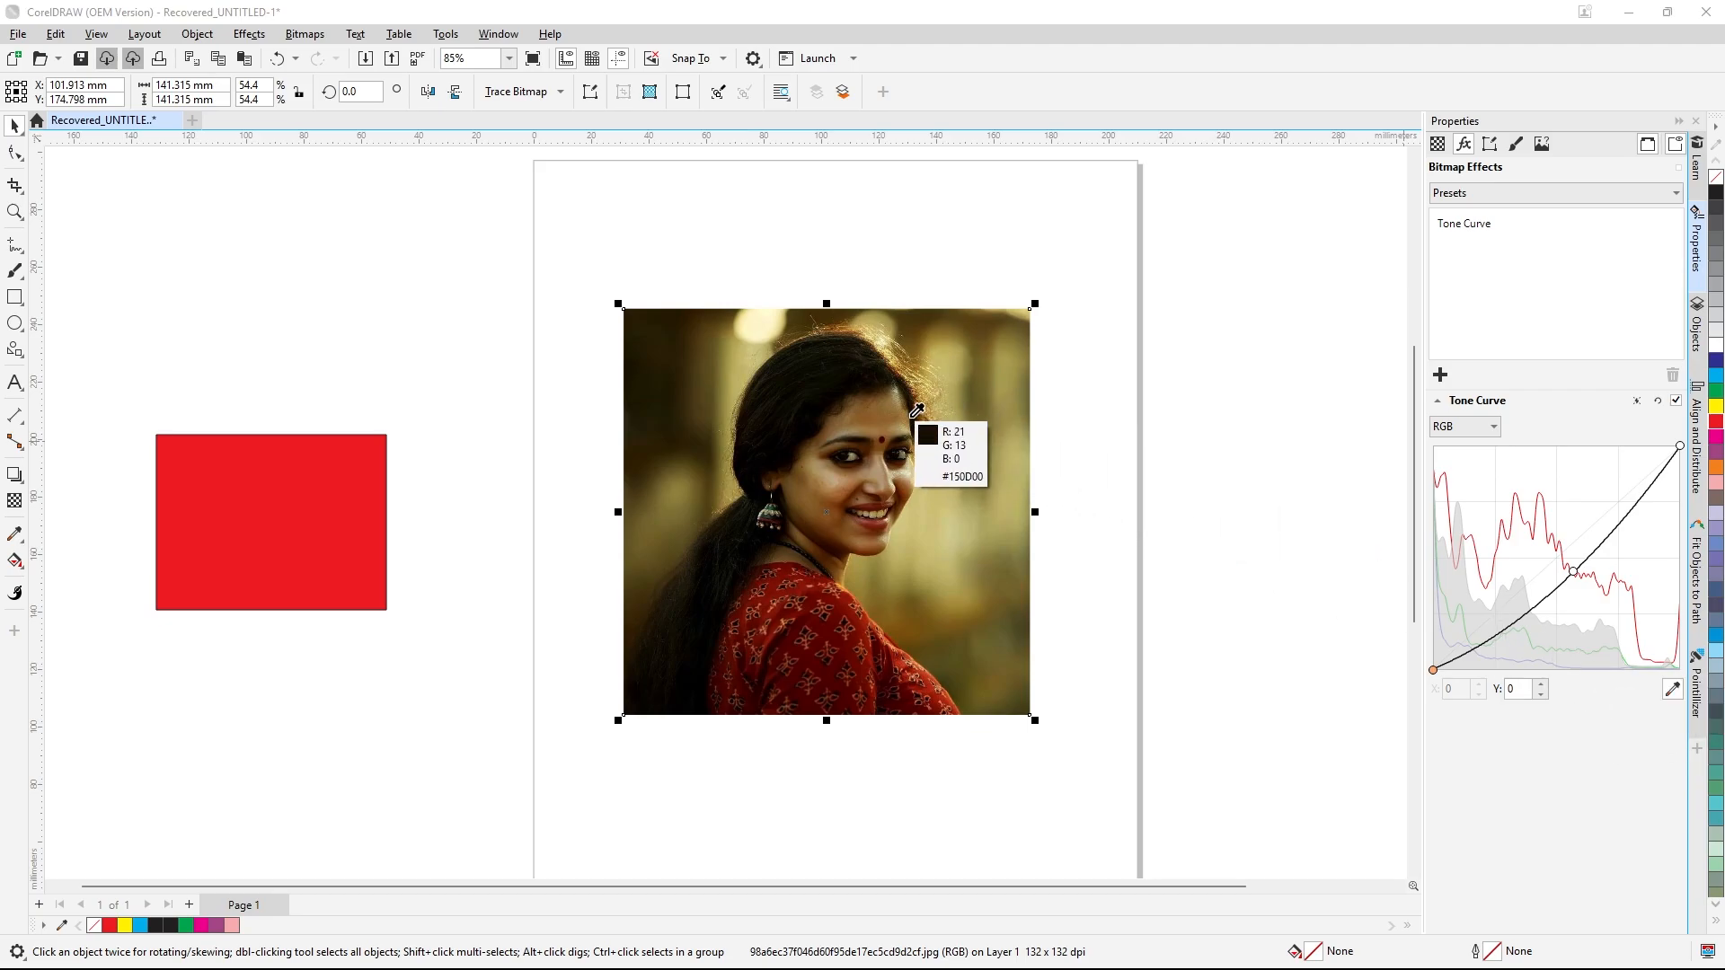
{"action": "left_click", "coordinate": [907, 467]}
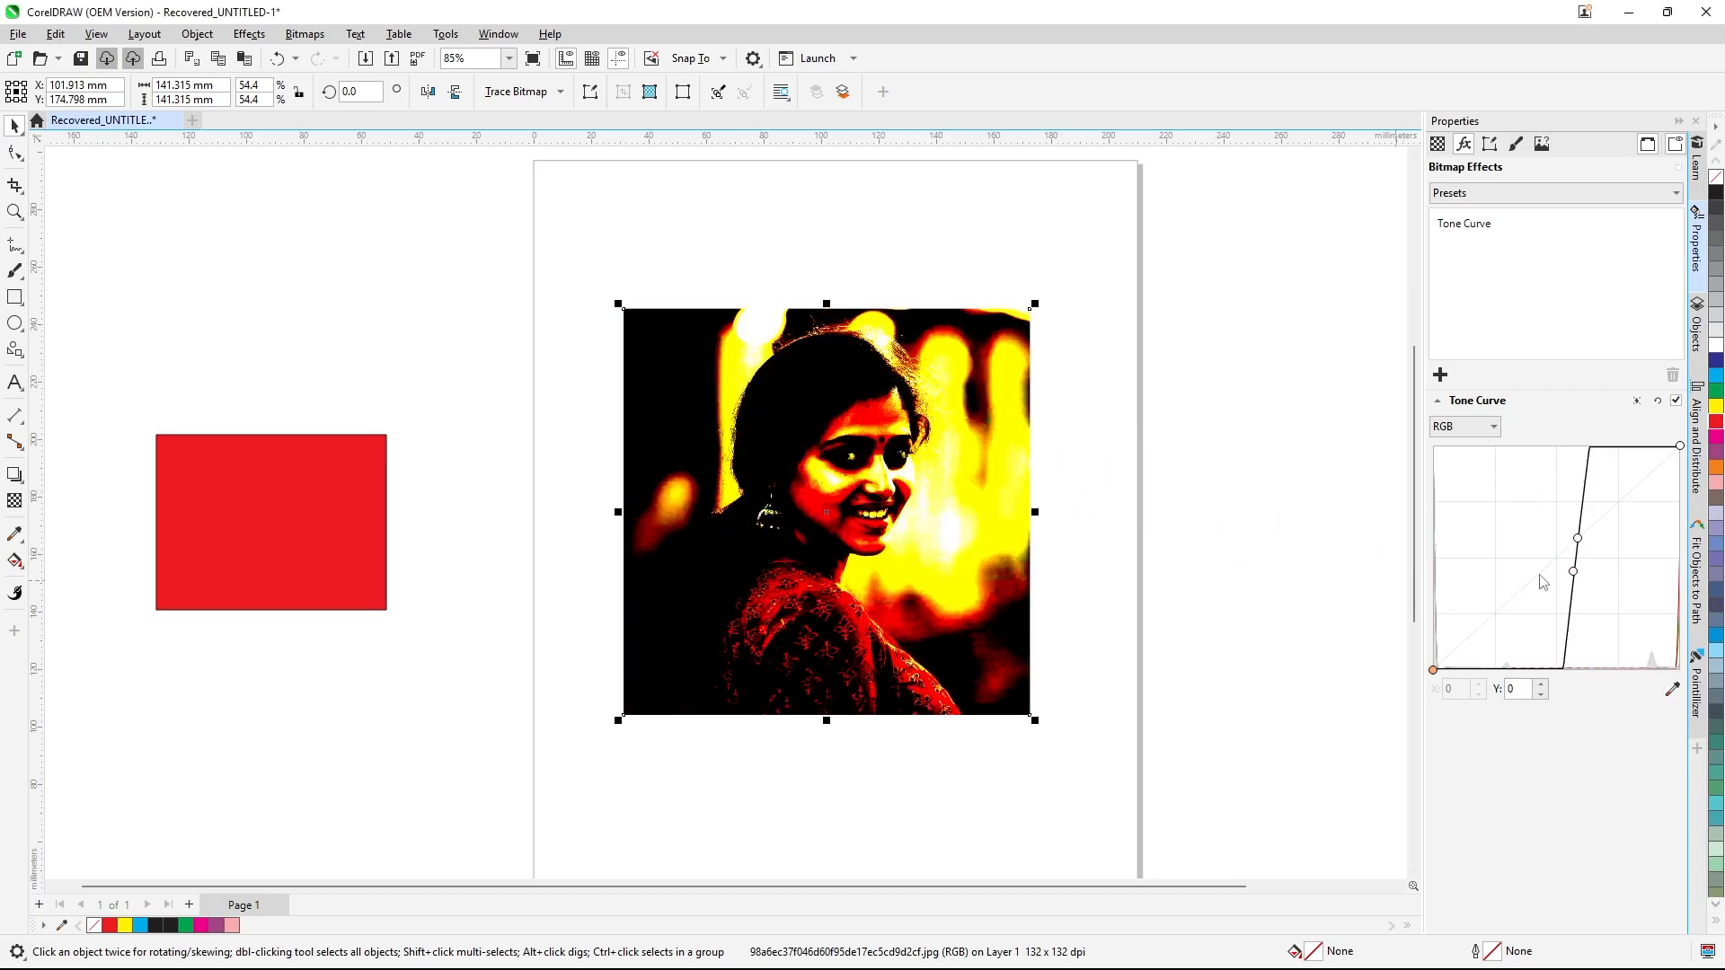
- Reshape the RGB tone curve through points at about X 224, Y 217 and X 121, Y 159, and switch off Tone Curve
{"action": "left_click_drag", "start_coordinate": [1578, 544], "coordinate": [1648, 475]}
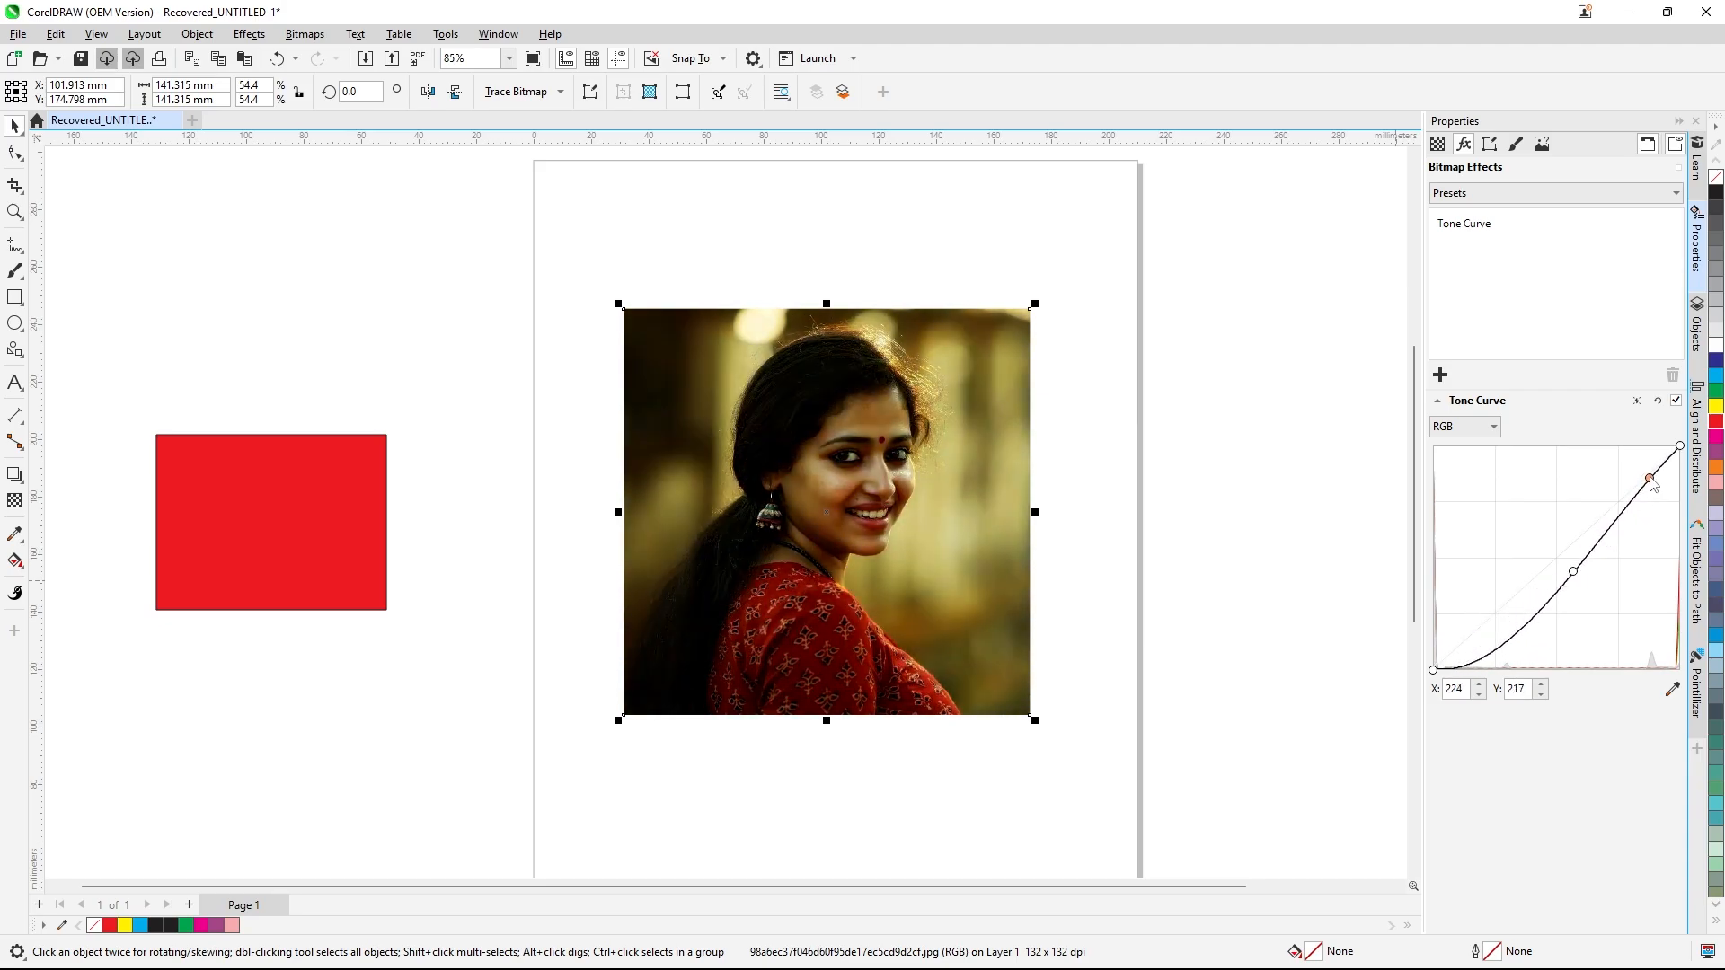
{"action": "left_click_drag", "start_coordinate": [1574, 572], "coordinate": [1551, 538]}
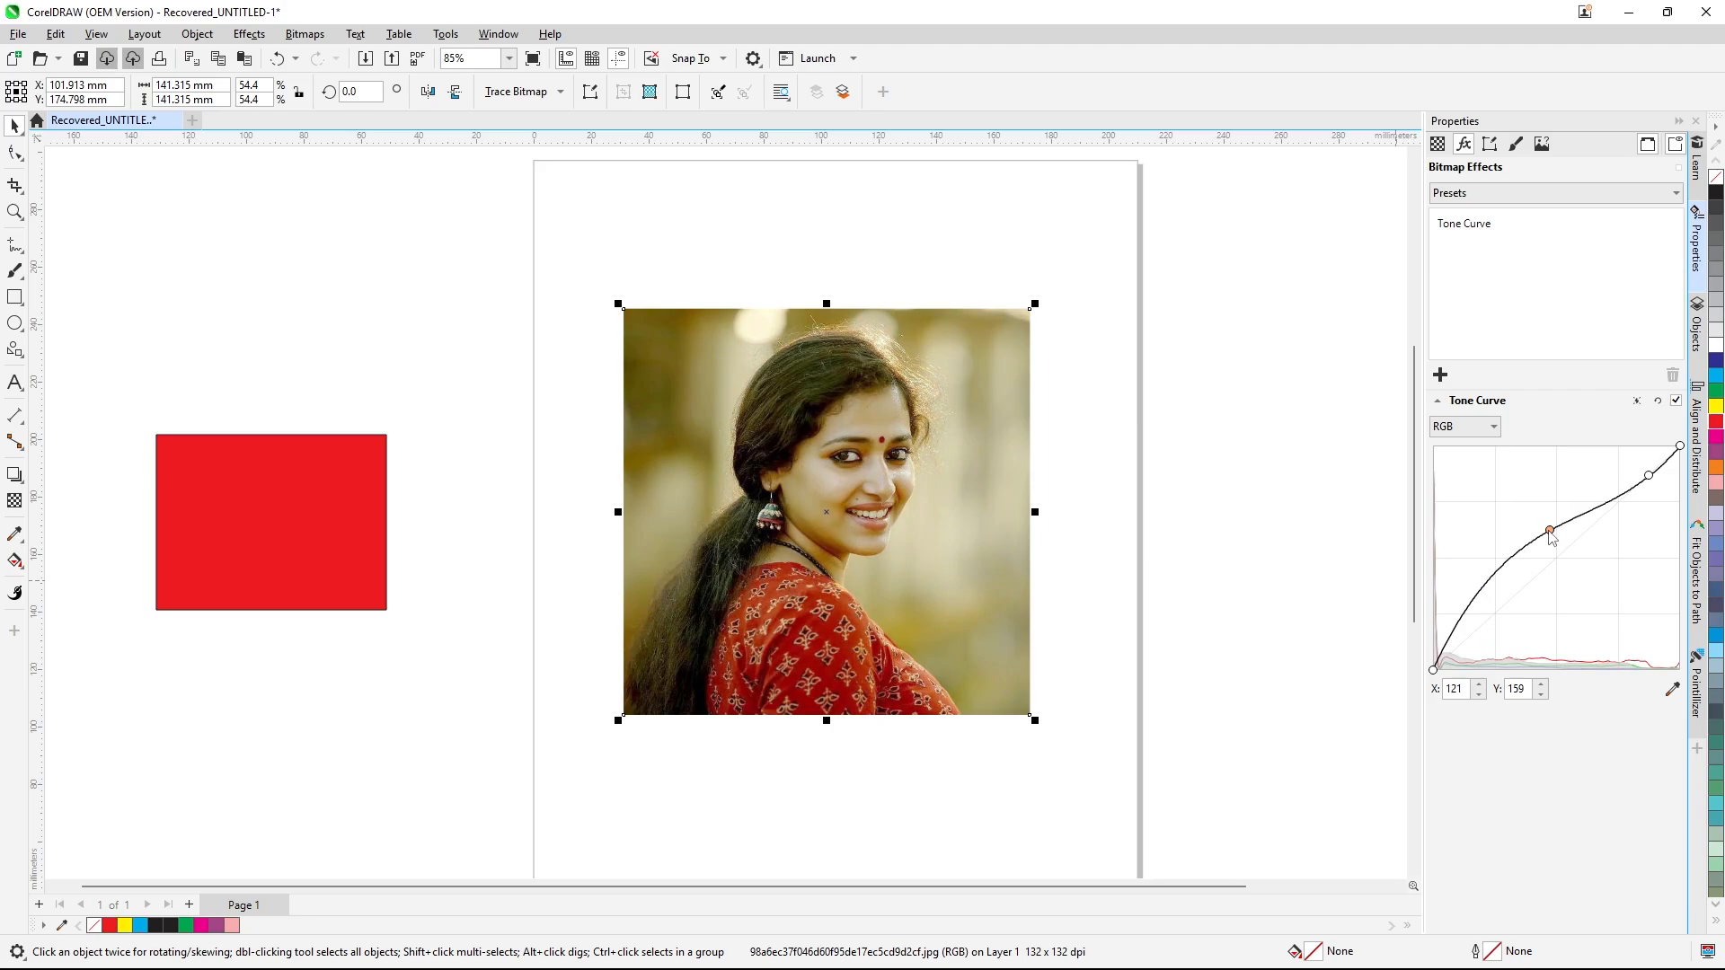
{"action": "left_click", "coordinate": [1494, 431]}
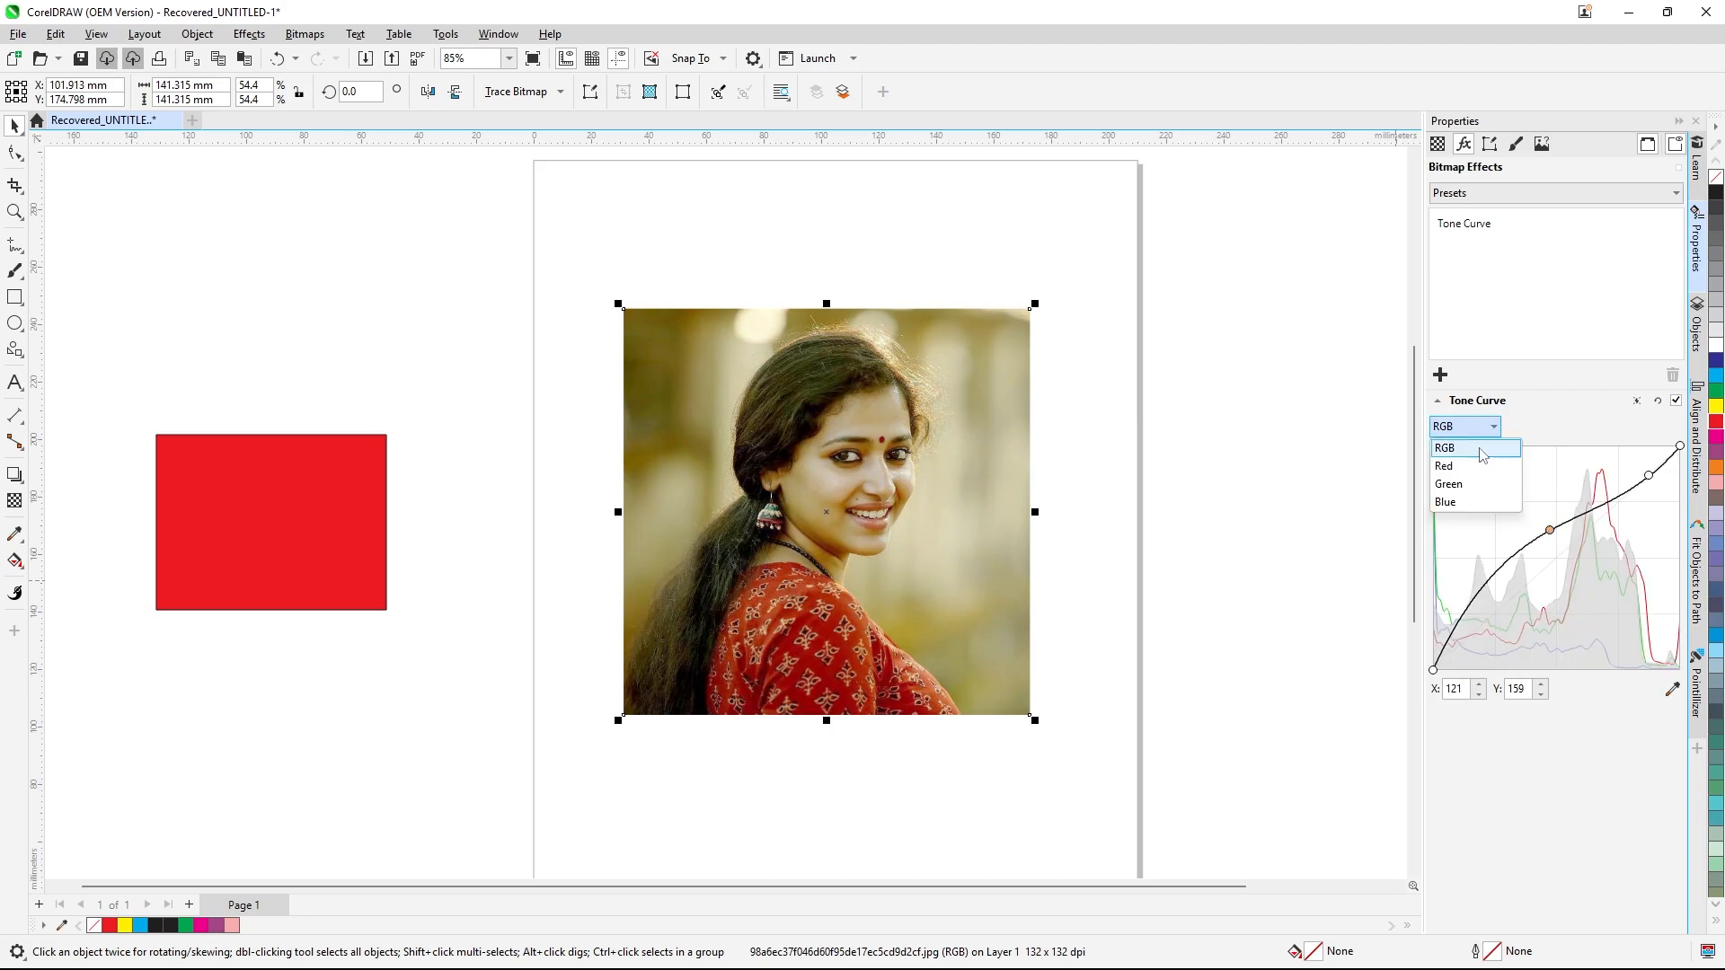
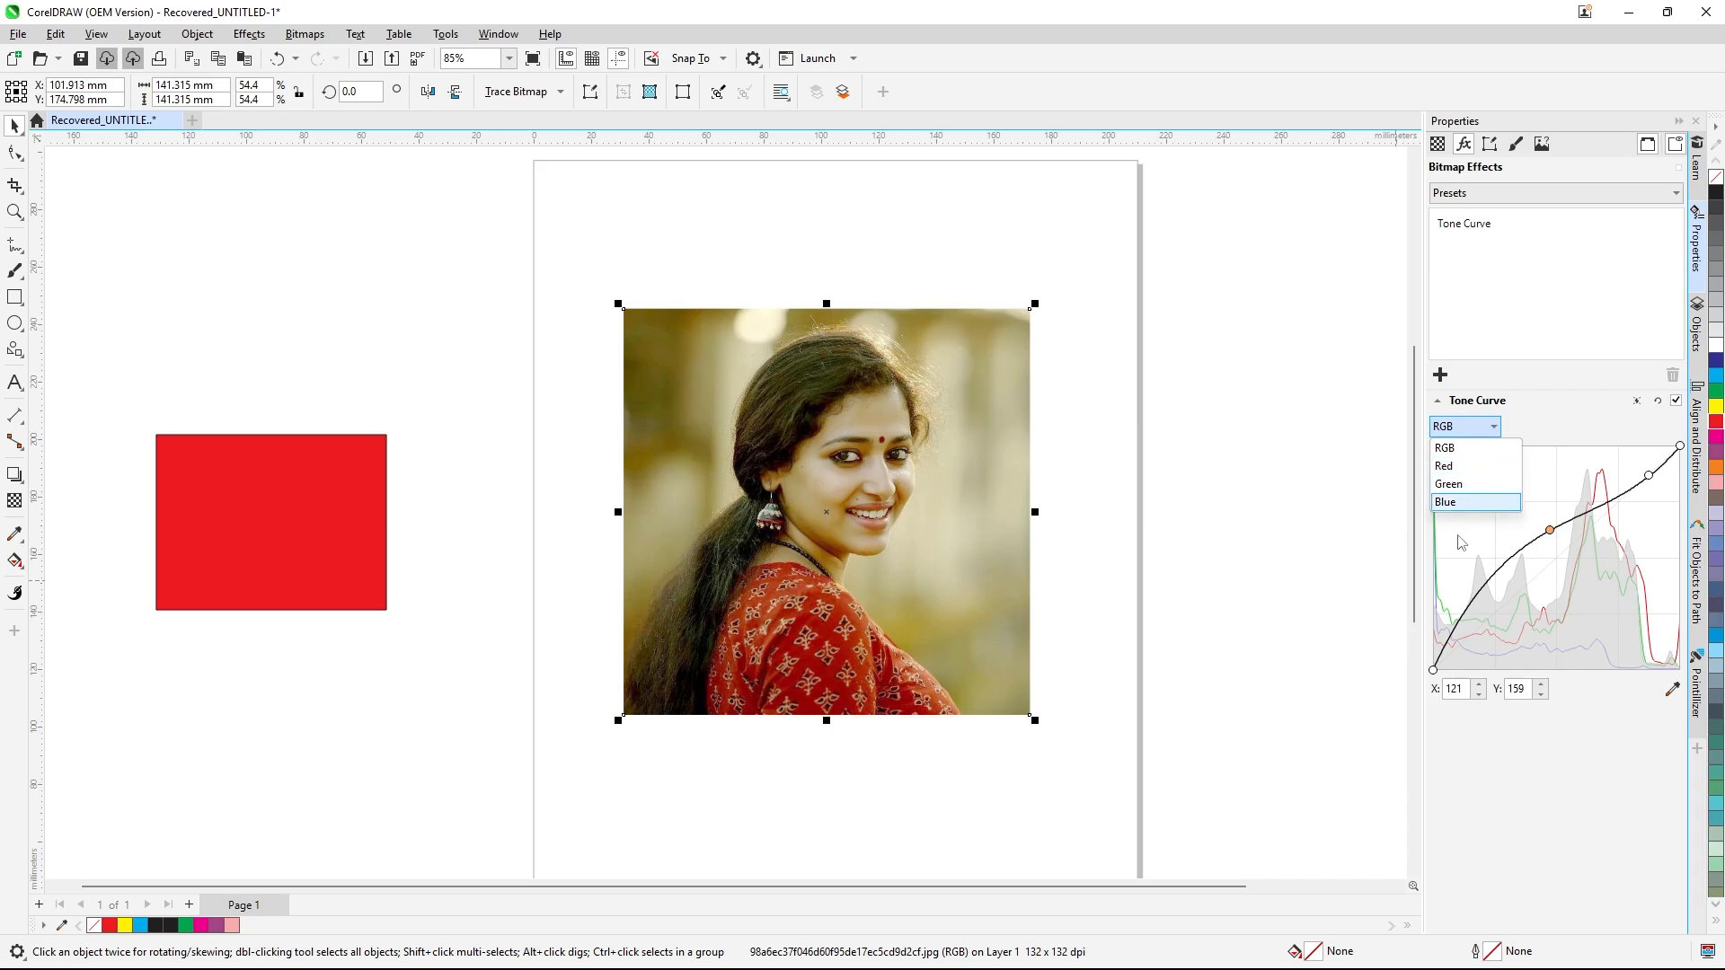
{"action": "left_click", "coordinate": [1496, 432]}
{"action": "left_click", "coordinate": [1497, 433]}
{"action": "left_click", "coordinate": [1530, 776]}
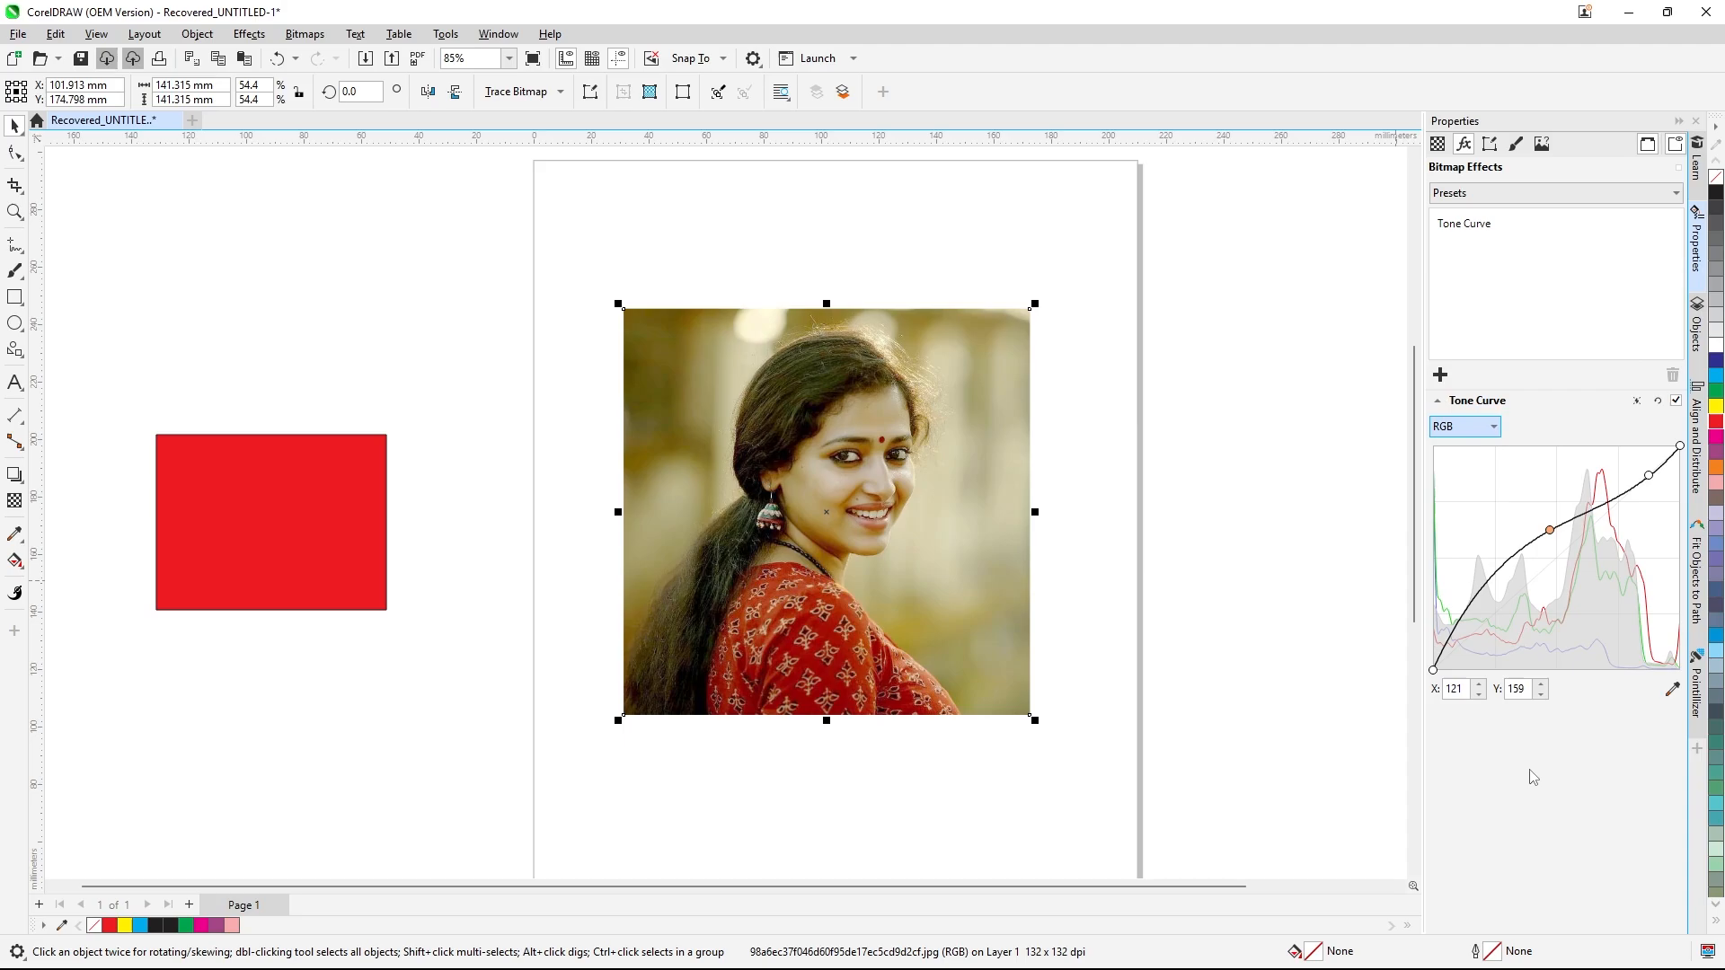
{"action": "left_click", "coordinate": [1676, 402]}
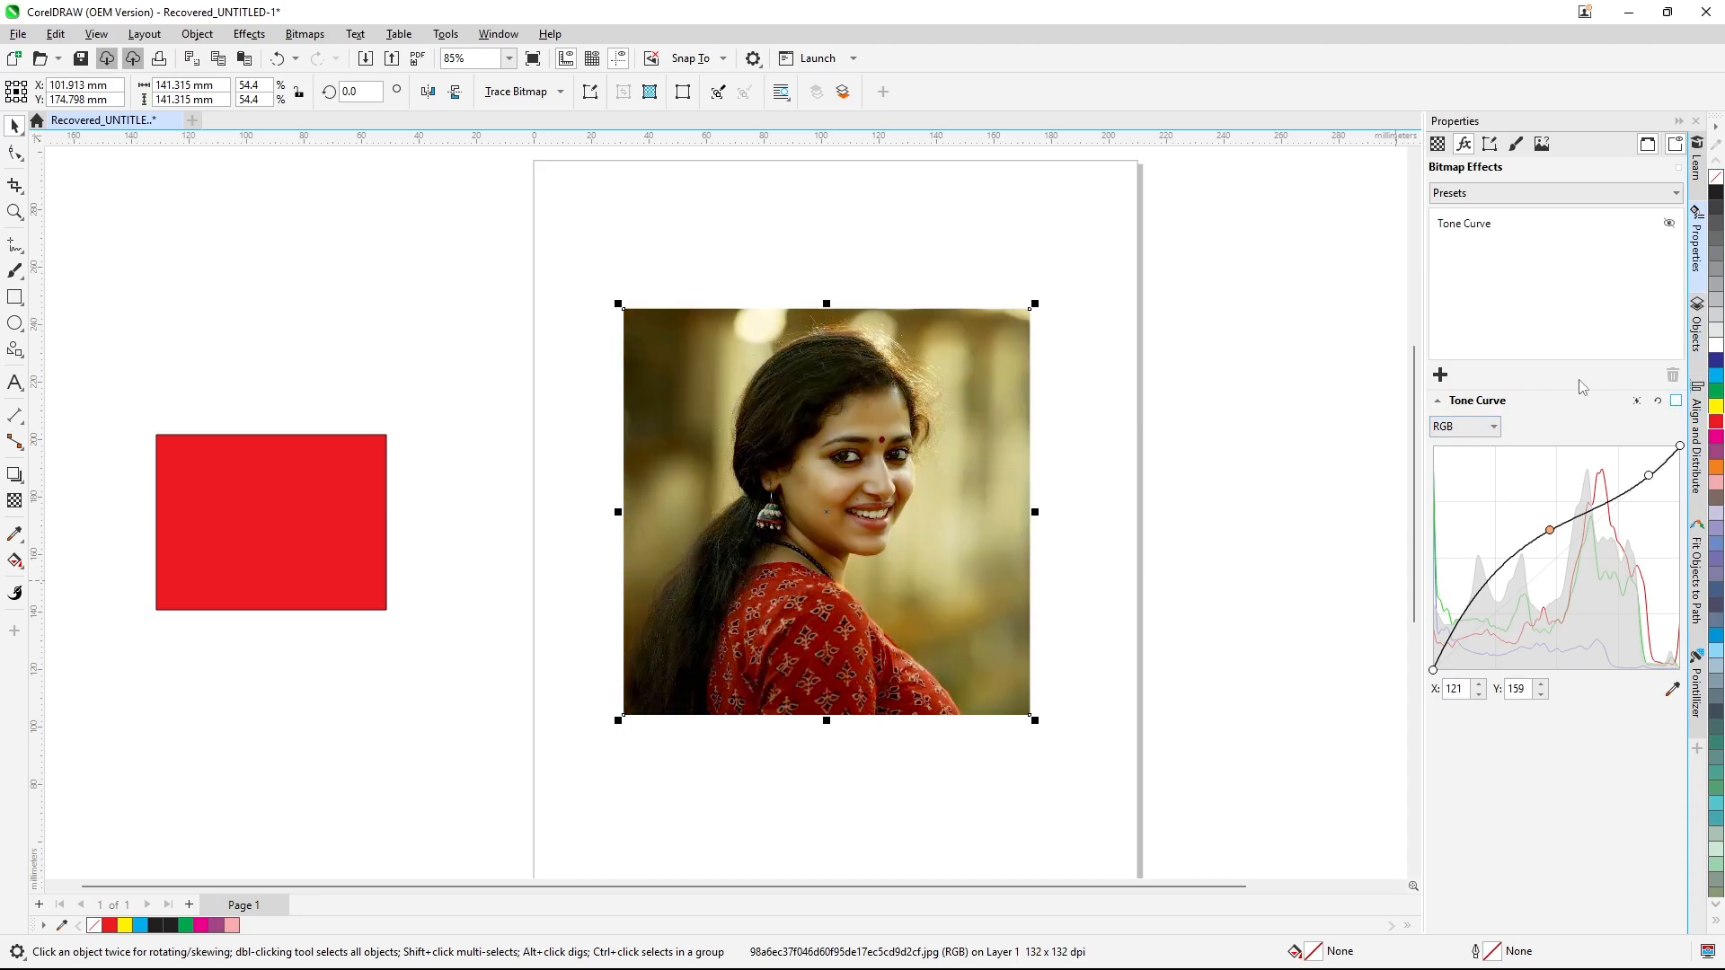
- Add a Light adjustment to the portrait with Brightness 13, Contrast 28, Highlights 3 and Shadows 10, and undo the Shadows change
{"action": "left_click", "coordinate": [1286, 368]}
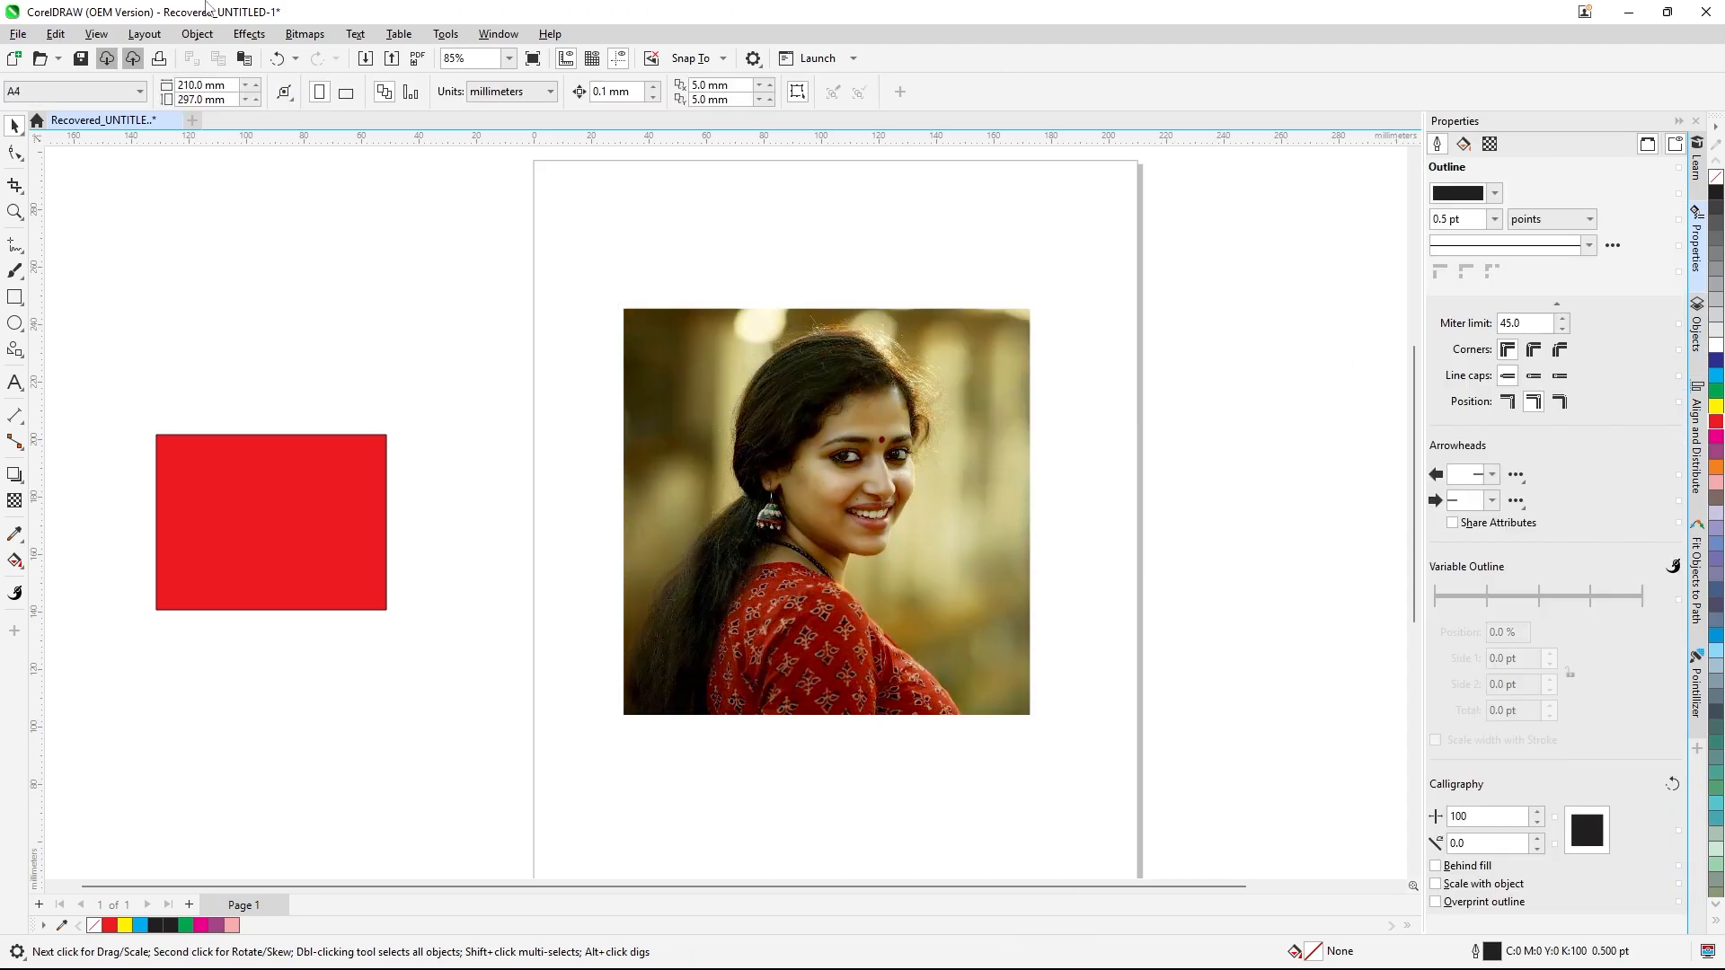
{"action": "left_click", "coordinate": [251, 36]}
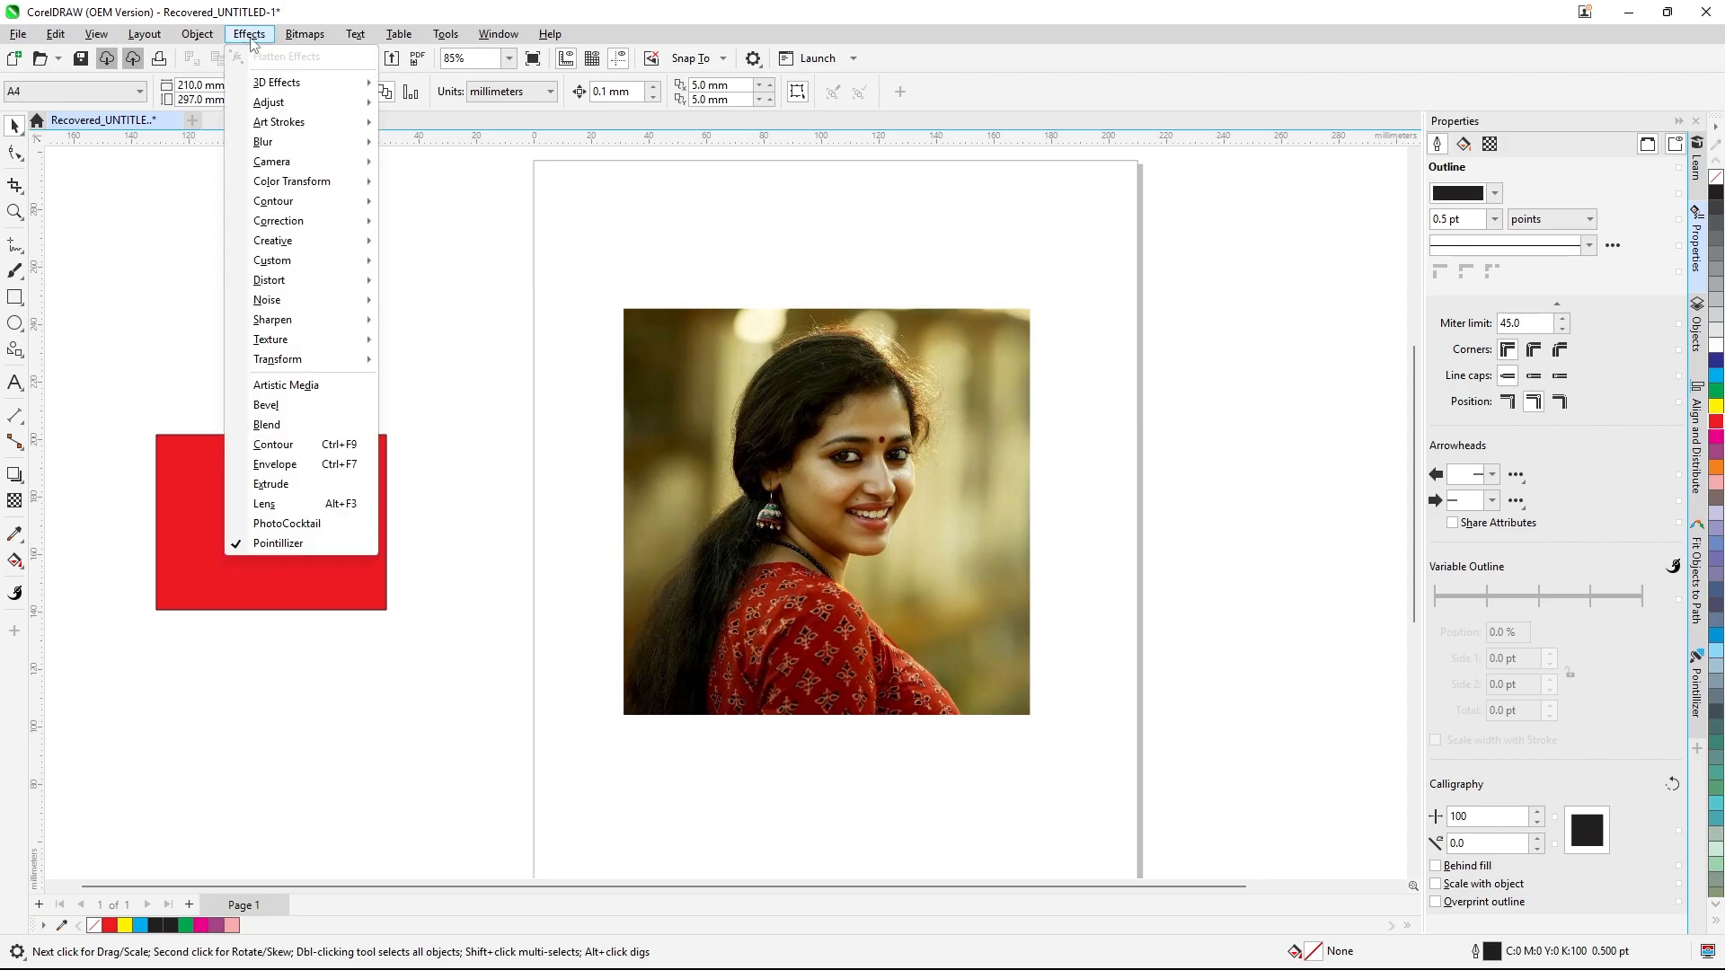
{"action": "mouse_move", "coordinate": [370, 109]}
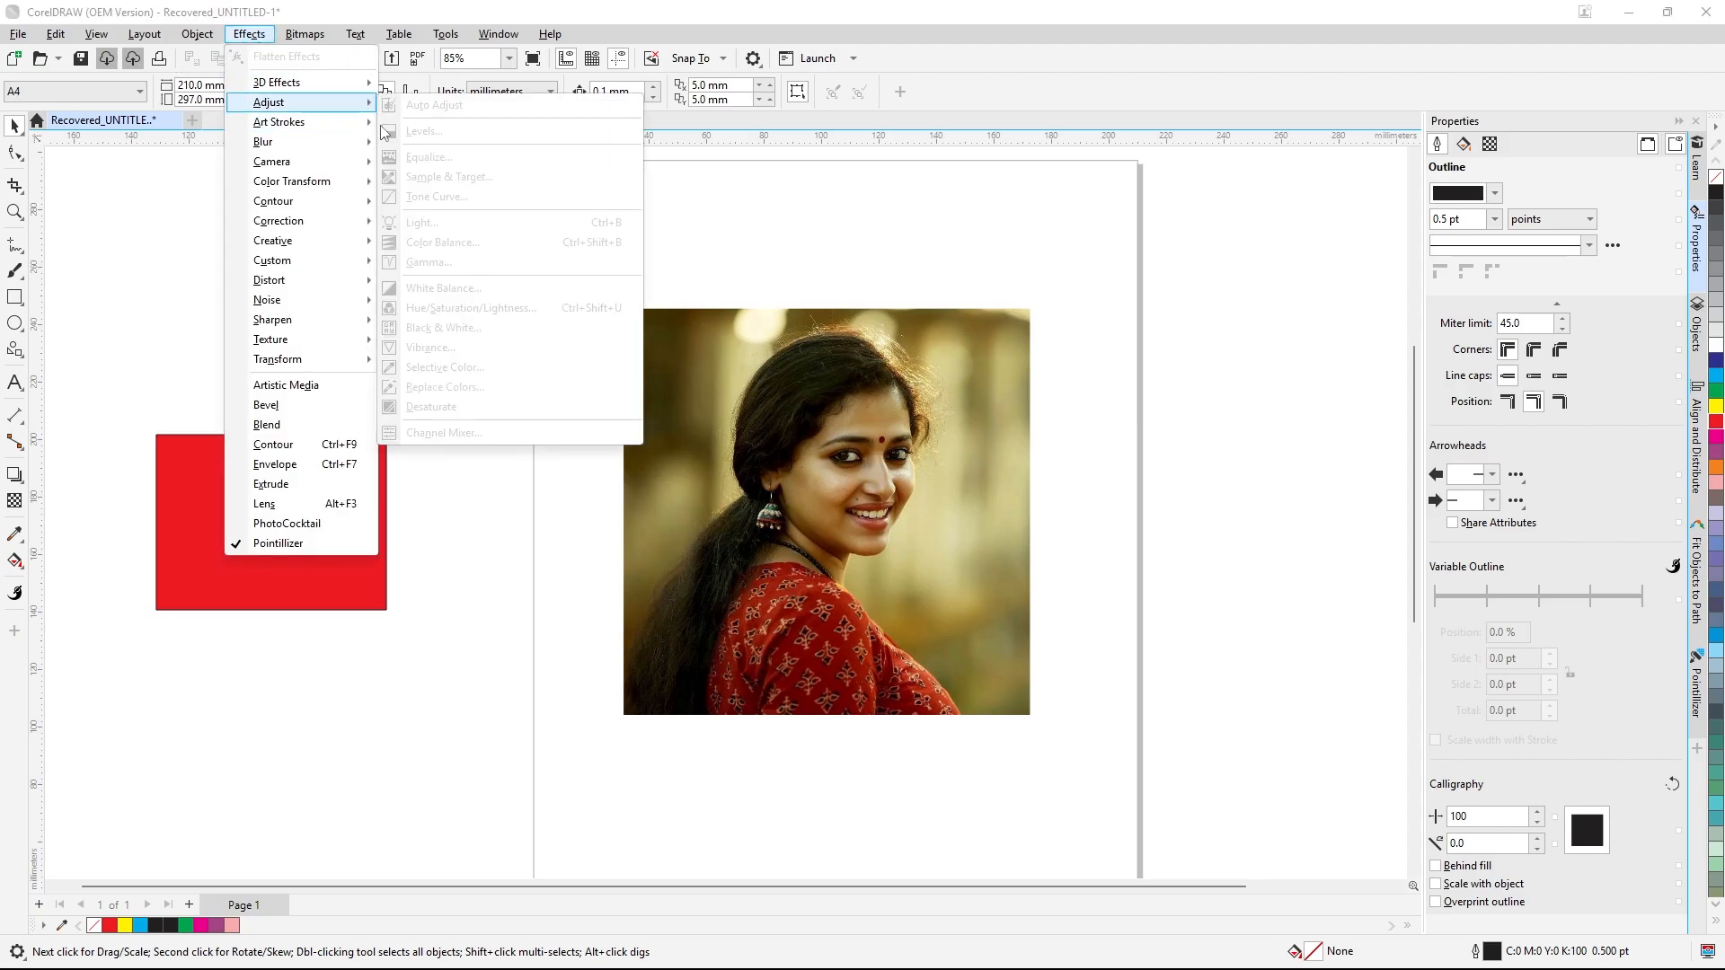
{"action": "left_click", "coordinate": [857, 512]}
{"action": "left_click", "coordinate": [857, 512]}
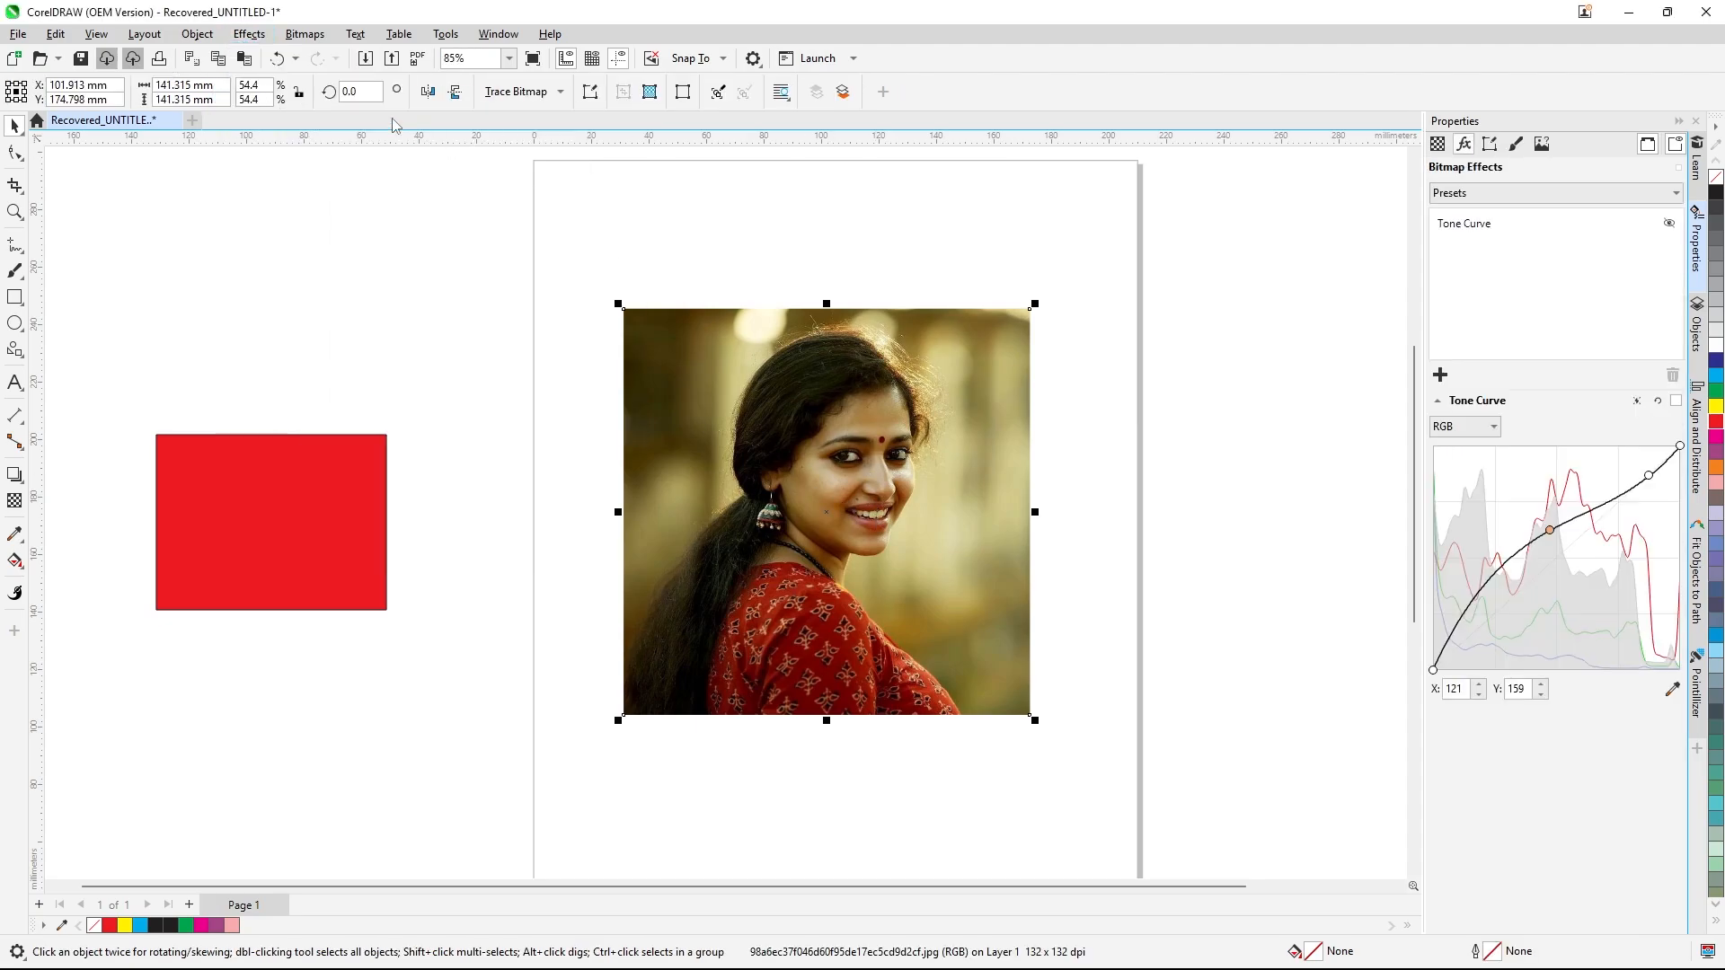
{"action": "left_click", "coordinate": [251, 35]}
{"action": "mouse_move", "coordinate": [361, 102]}
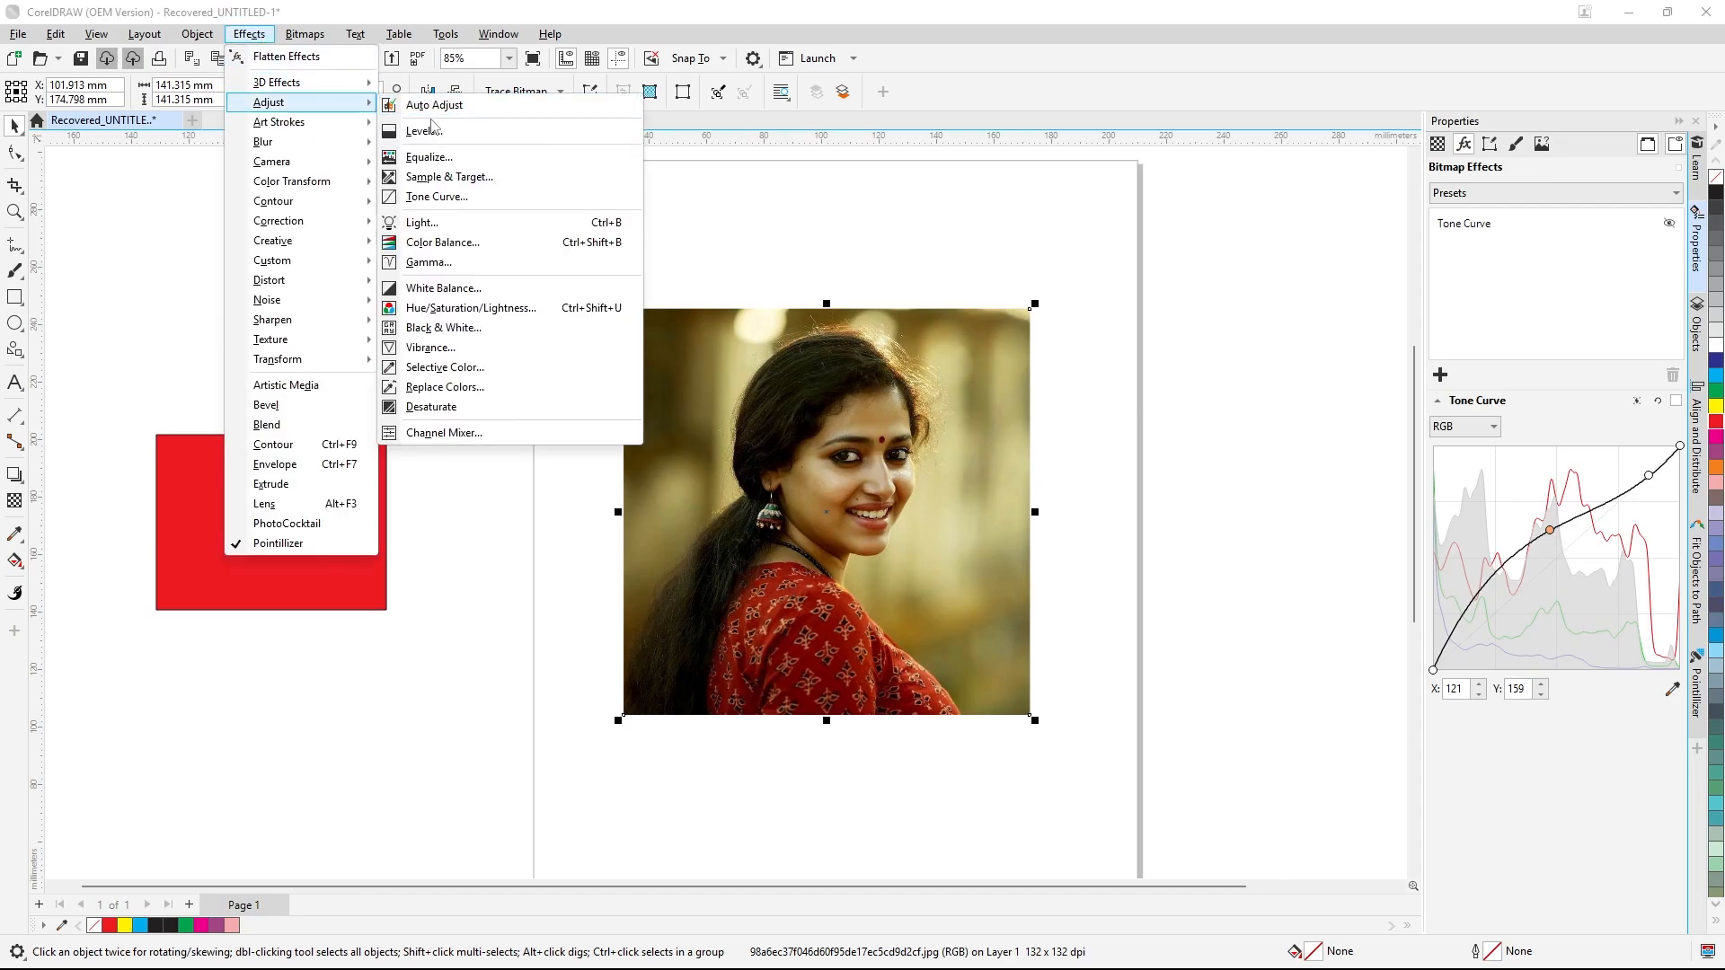
{"action": "left_click", "coordinate": [474, 224]}
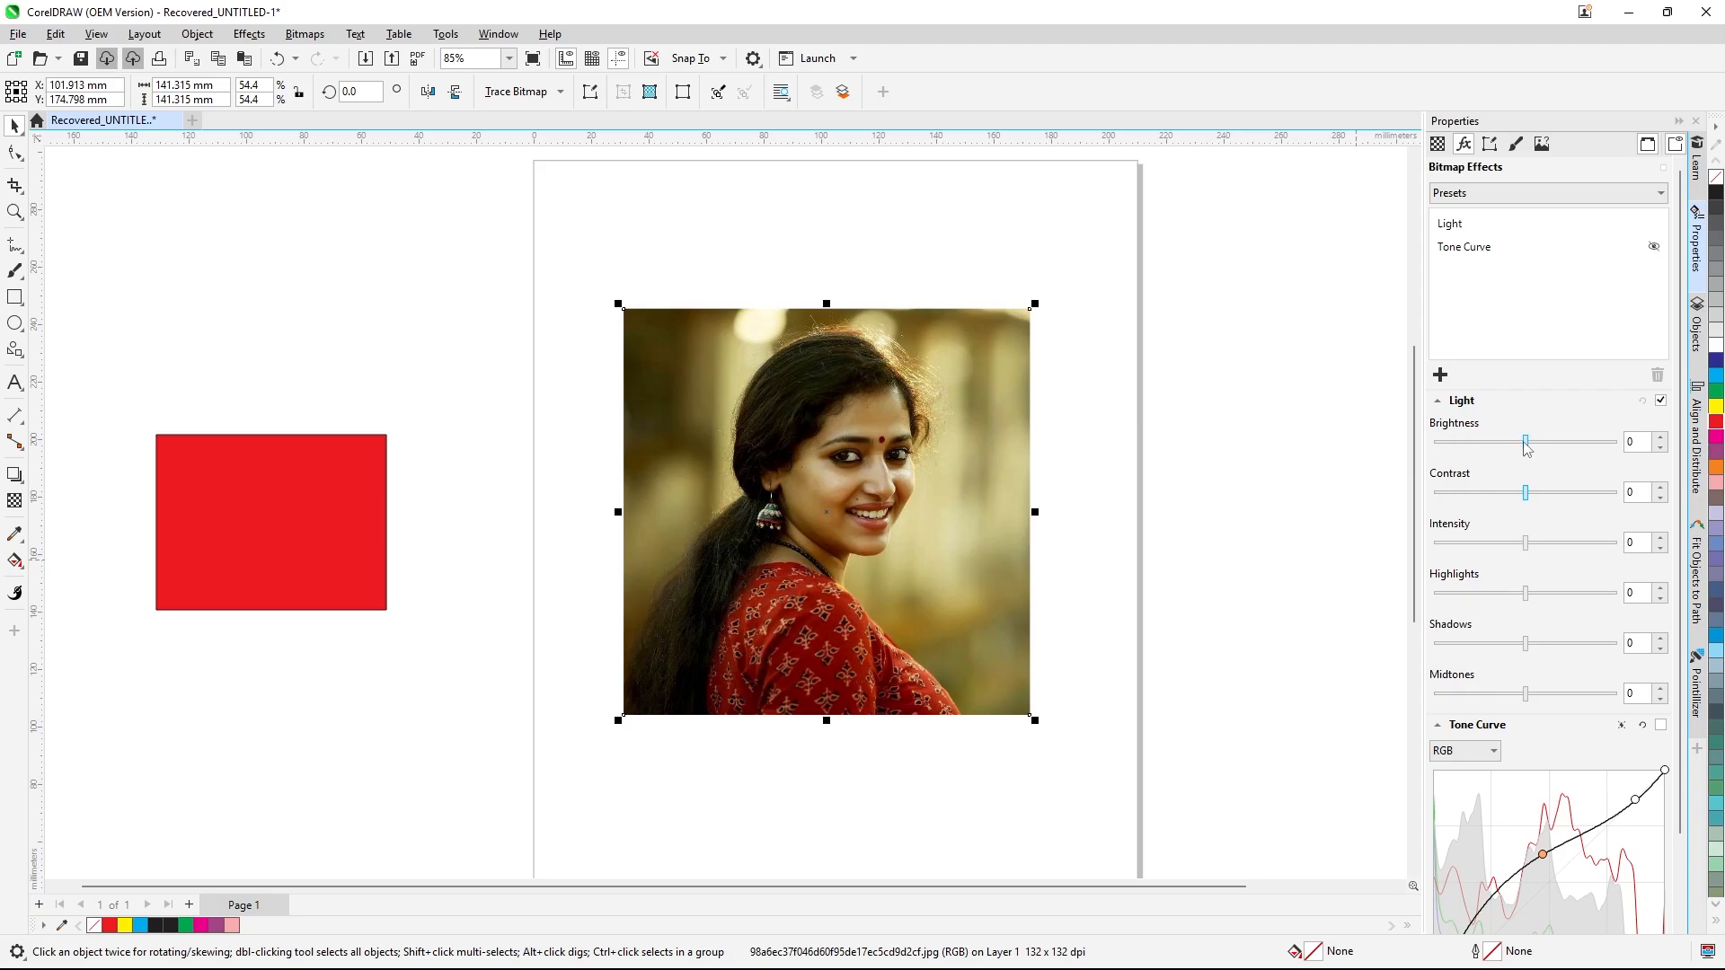
{"action": "left_click_drag", "start_coordinate": [1525, 443], "coordinate": [1551, 493]}
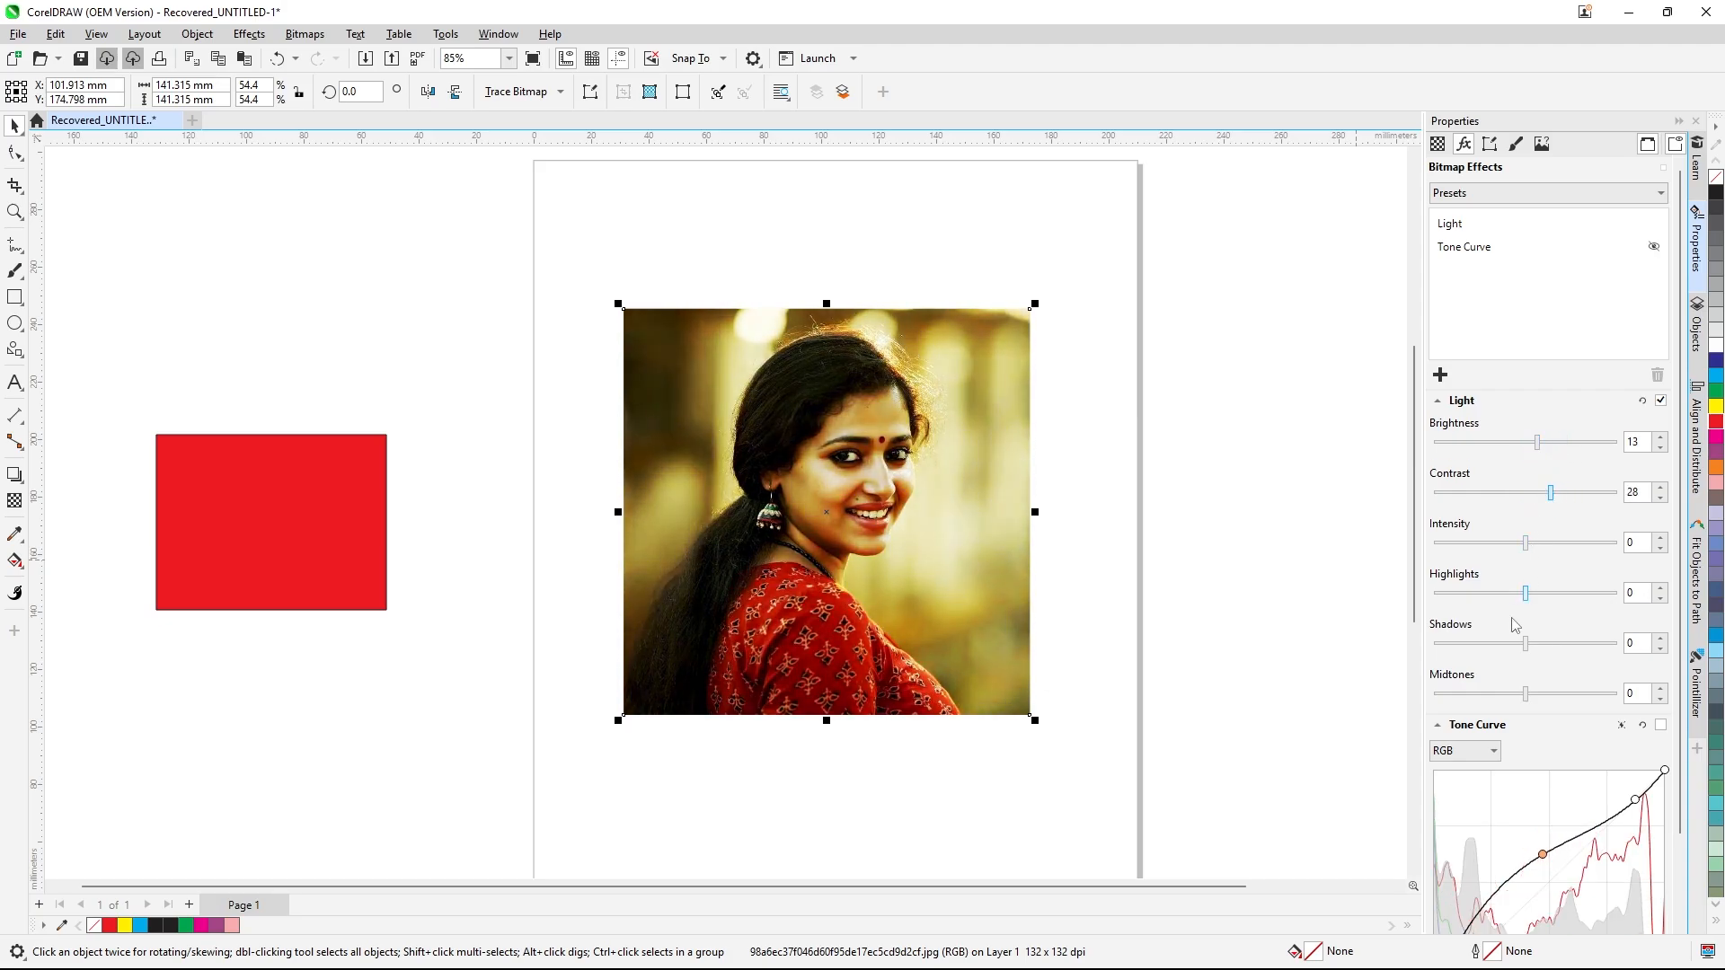
{"action": "left_click_drag", "start_coordinate": [1525, 594], "coordinate": [1535, 643]}
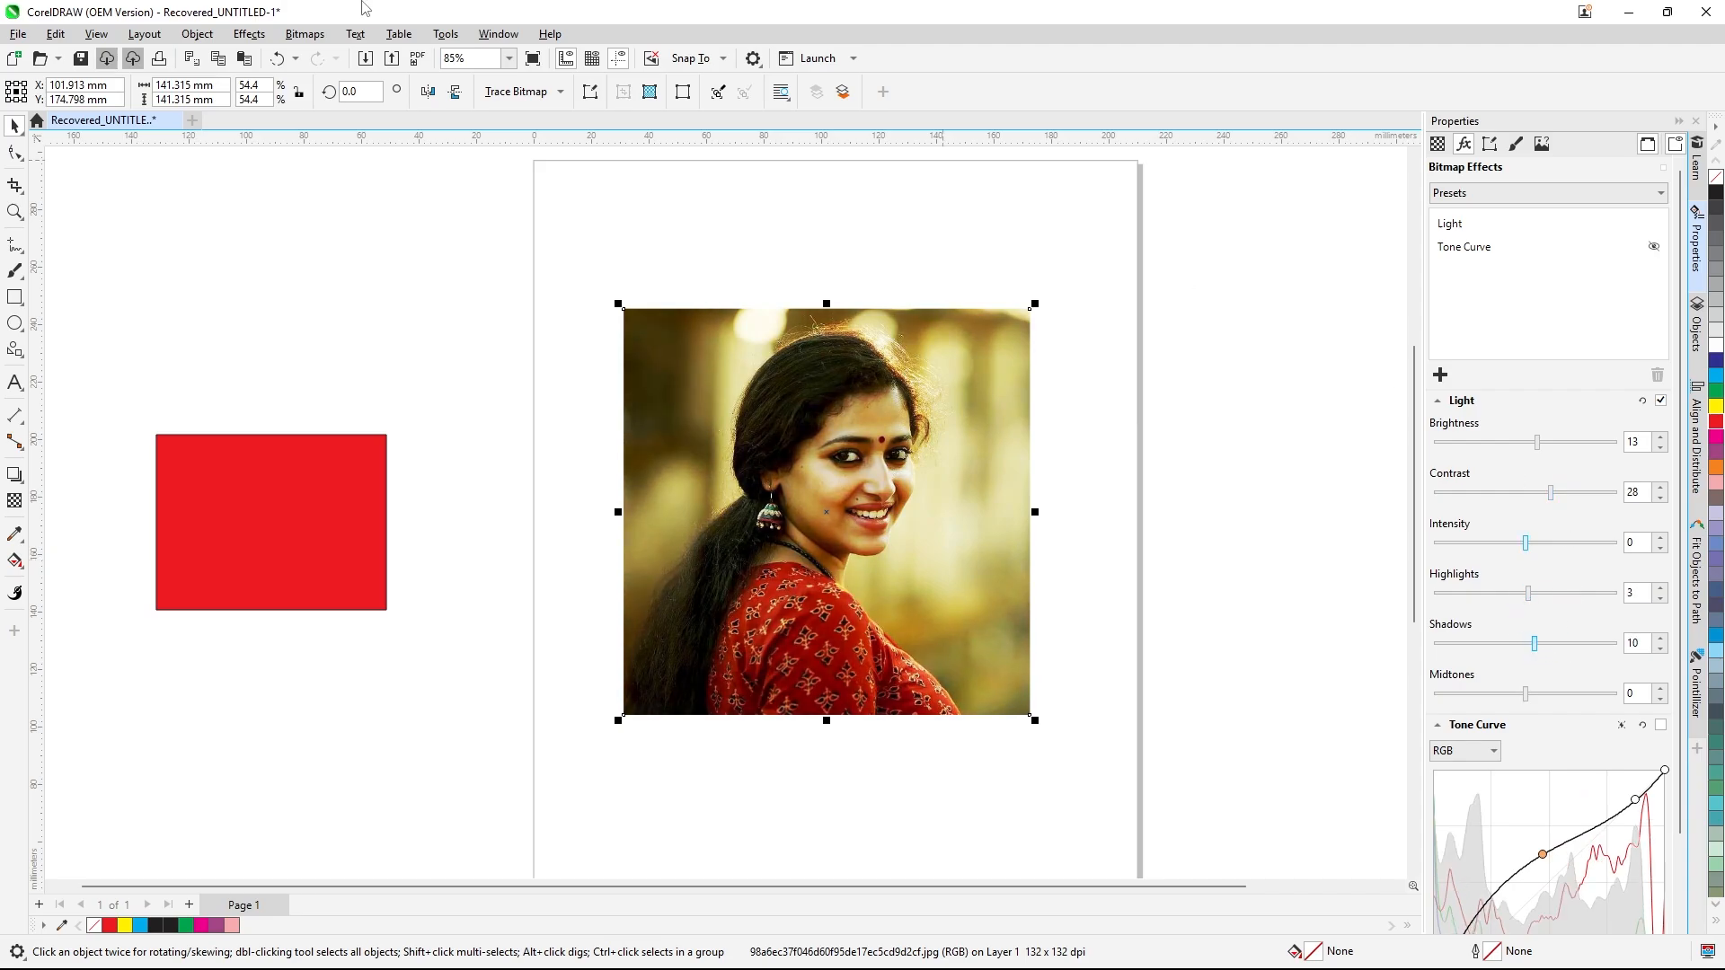
{"action": "left_click", "coordinate": [333, 221]}
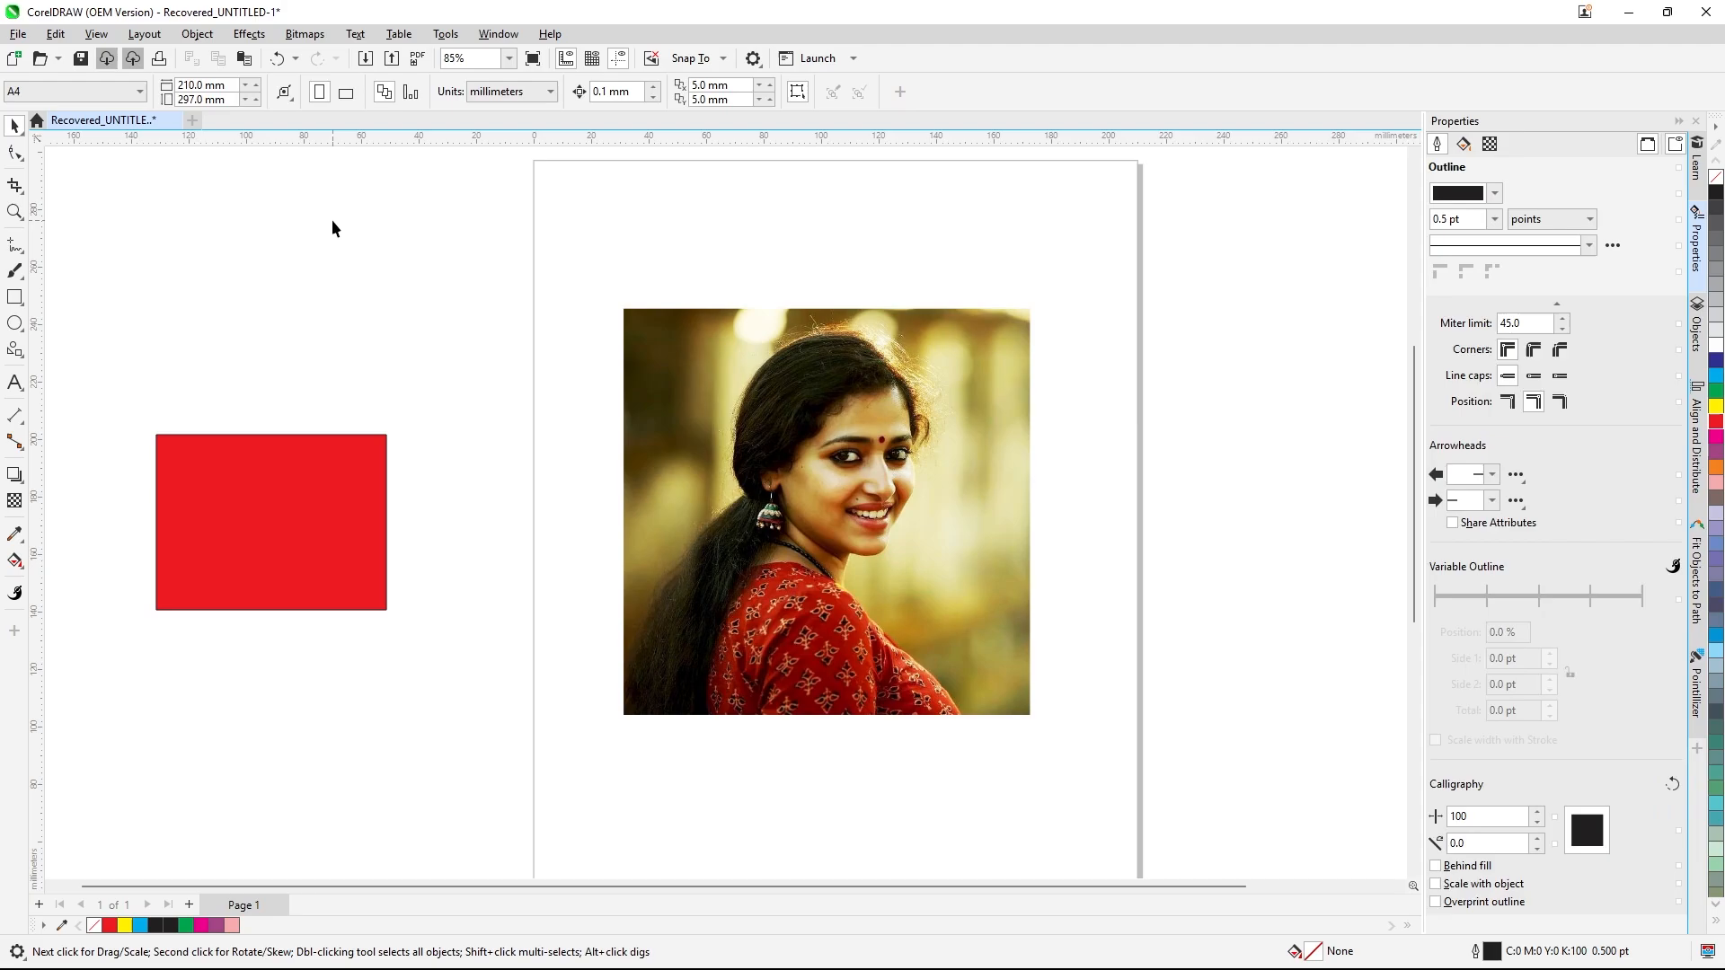
{"action": "key", "text": "ctrl+z"}
- Add a 3-Way Color Balance with shadows at -12, -23 and 19 and midtones Cyan-Red at 35, and switch it off
{"action": "left_click", "coordinate": [249, 35]}
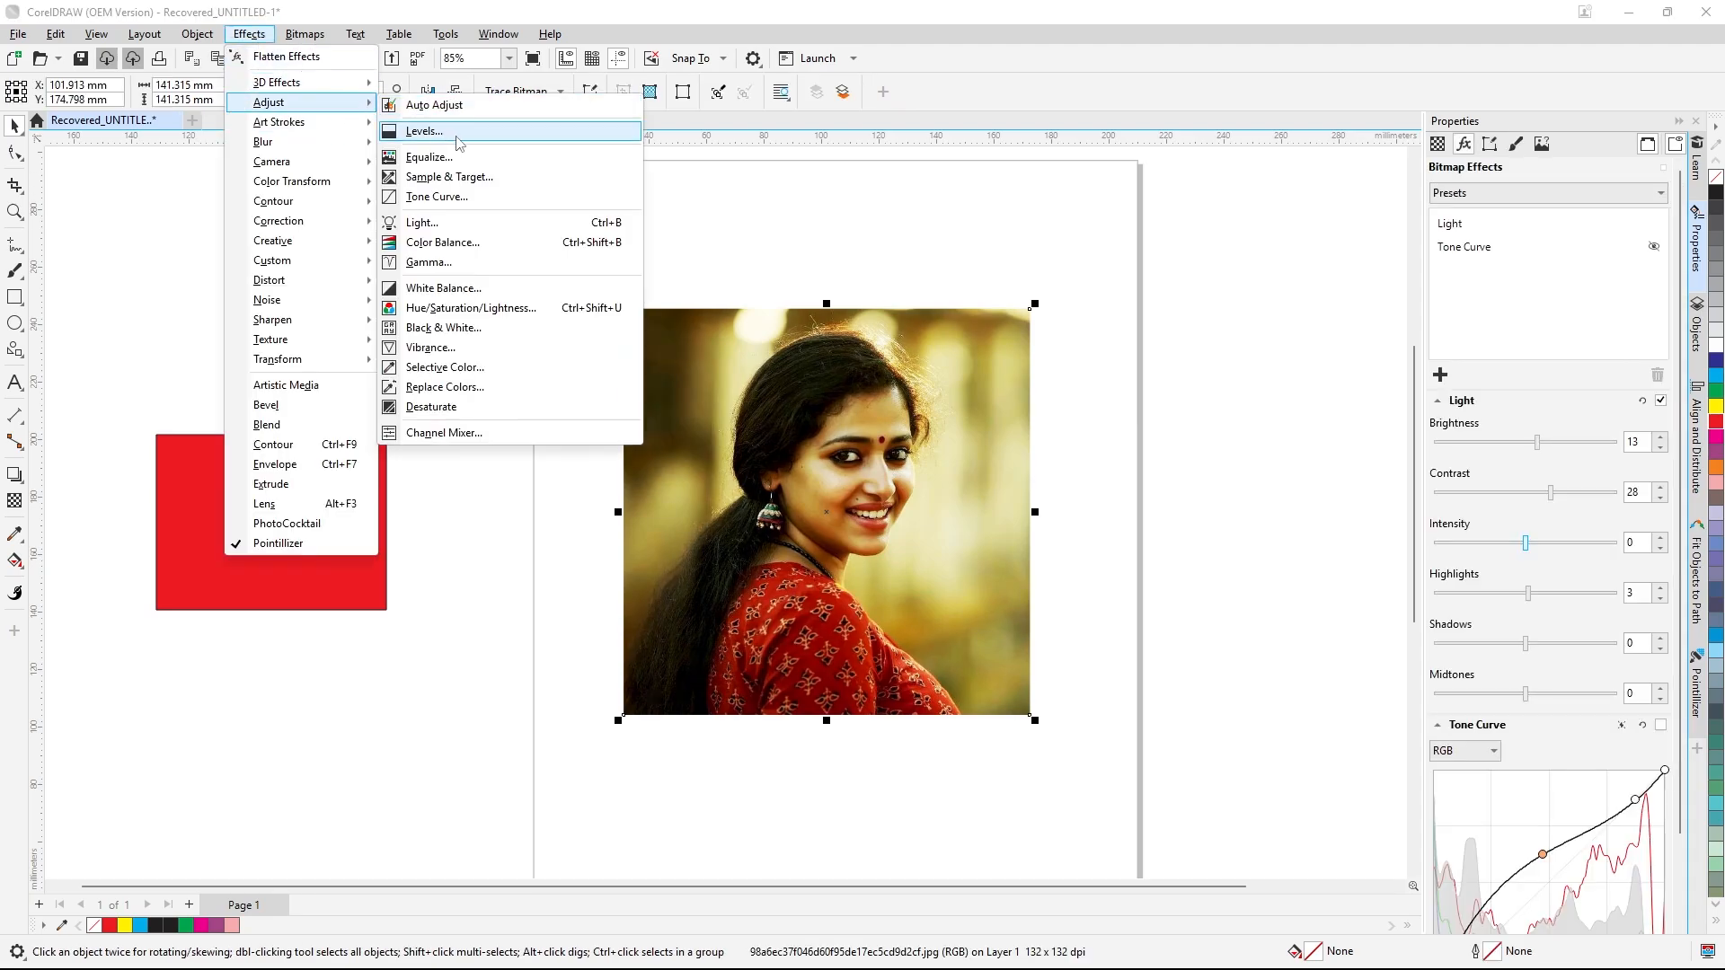
{"action": "left_click", "coordinate": [495, 252]}
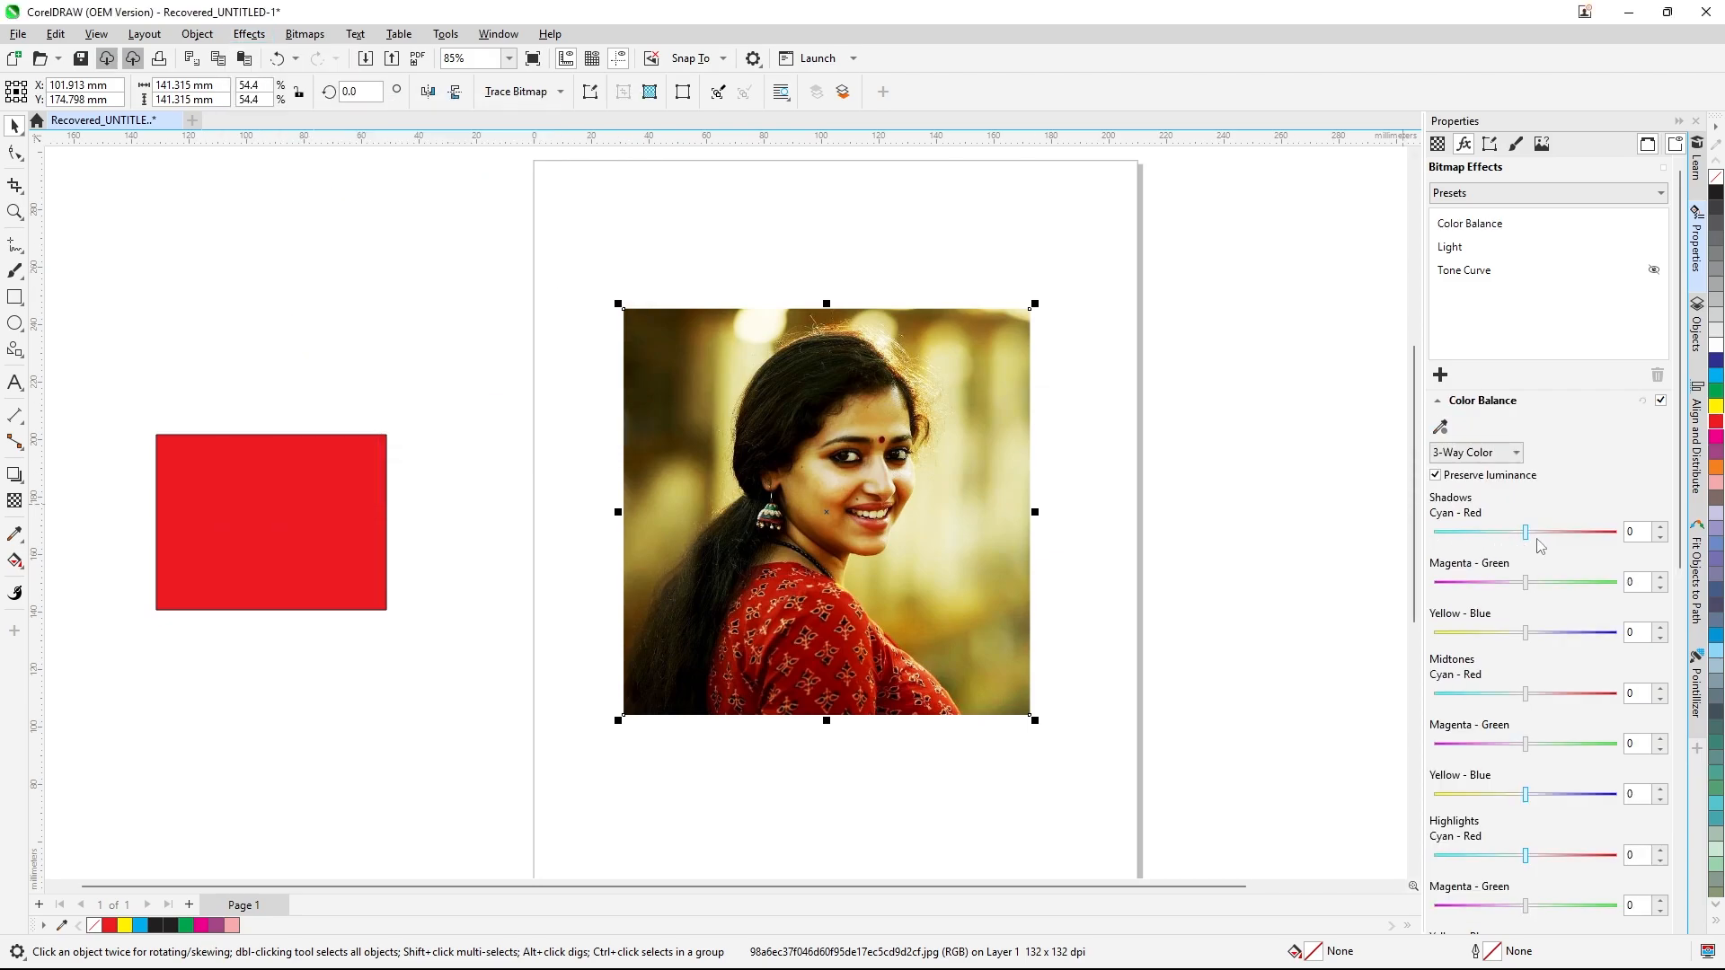
{"action": "left_click_drag", "start_coordinate": [1523, 536], "coordinate": [1543, 636]}
{"action": "left_click", "coordinate": [1524, 634]}
{"action": "left_click_drag", "start_coordinate": [1524, 695], "coordinate": [1557, 697]}
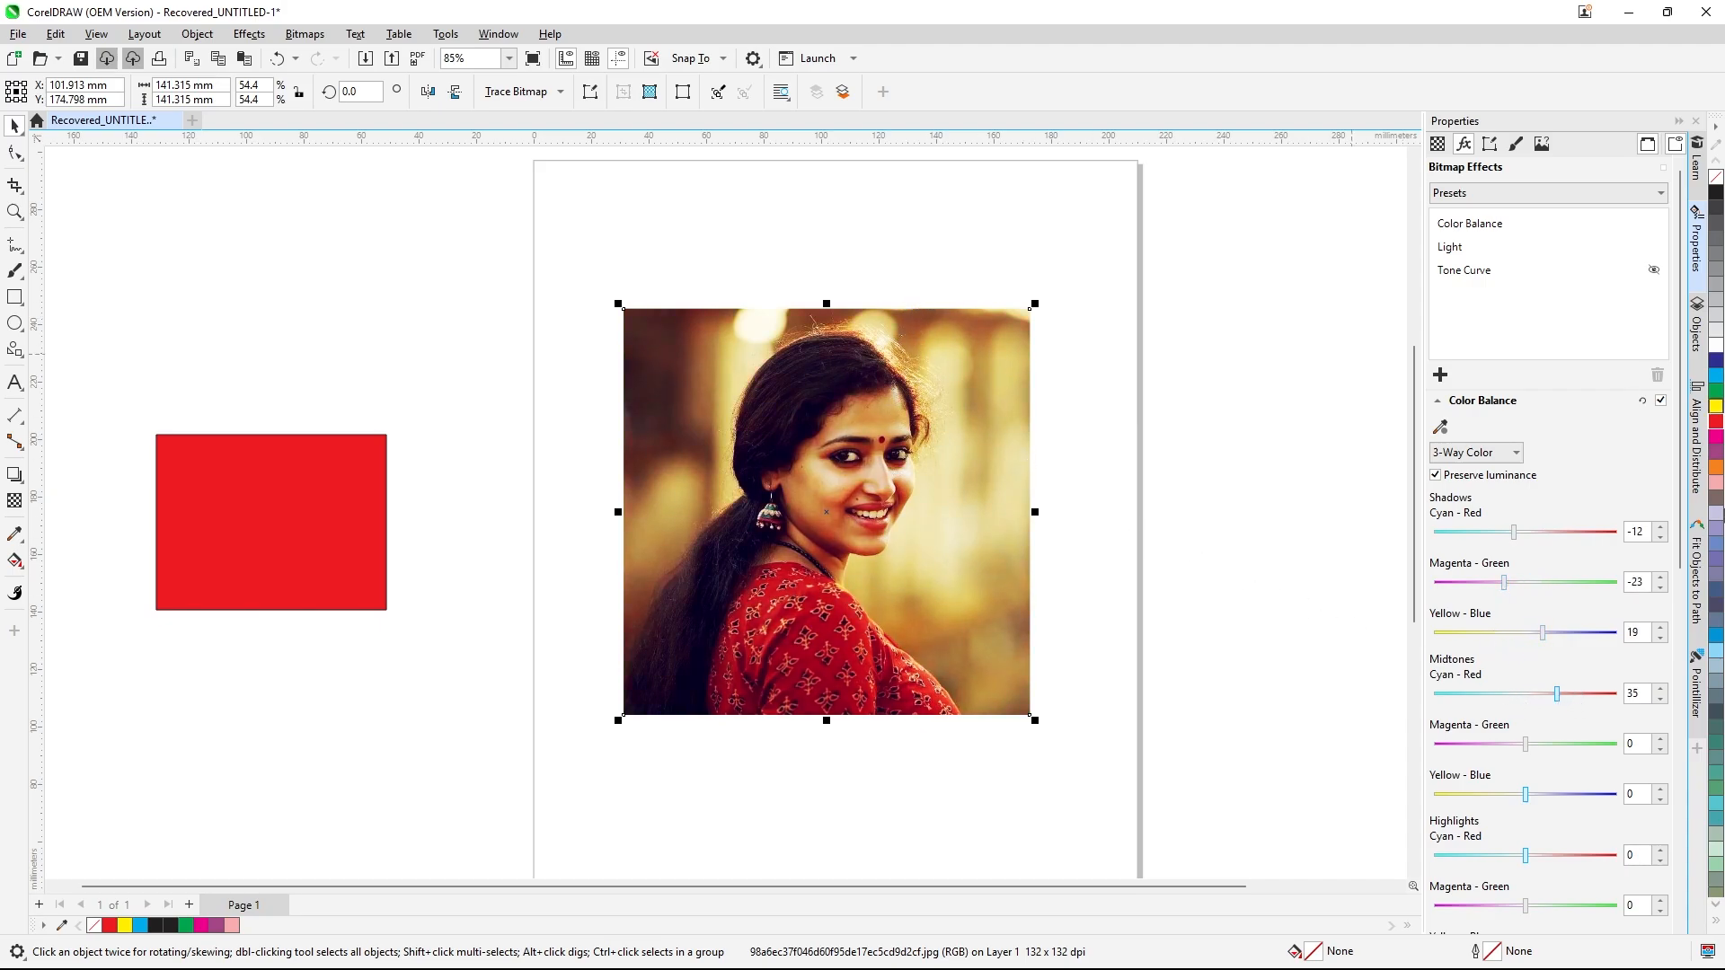
{"action": "left_click", "coordinate": [1660, 399]}
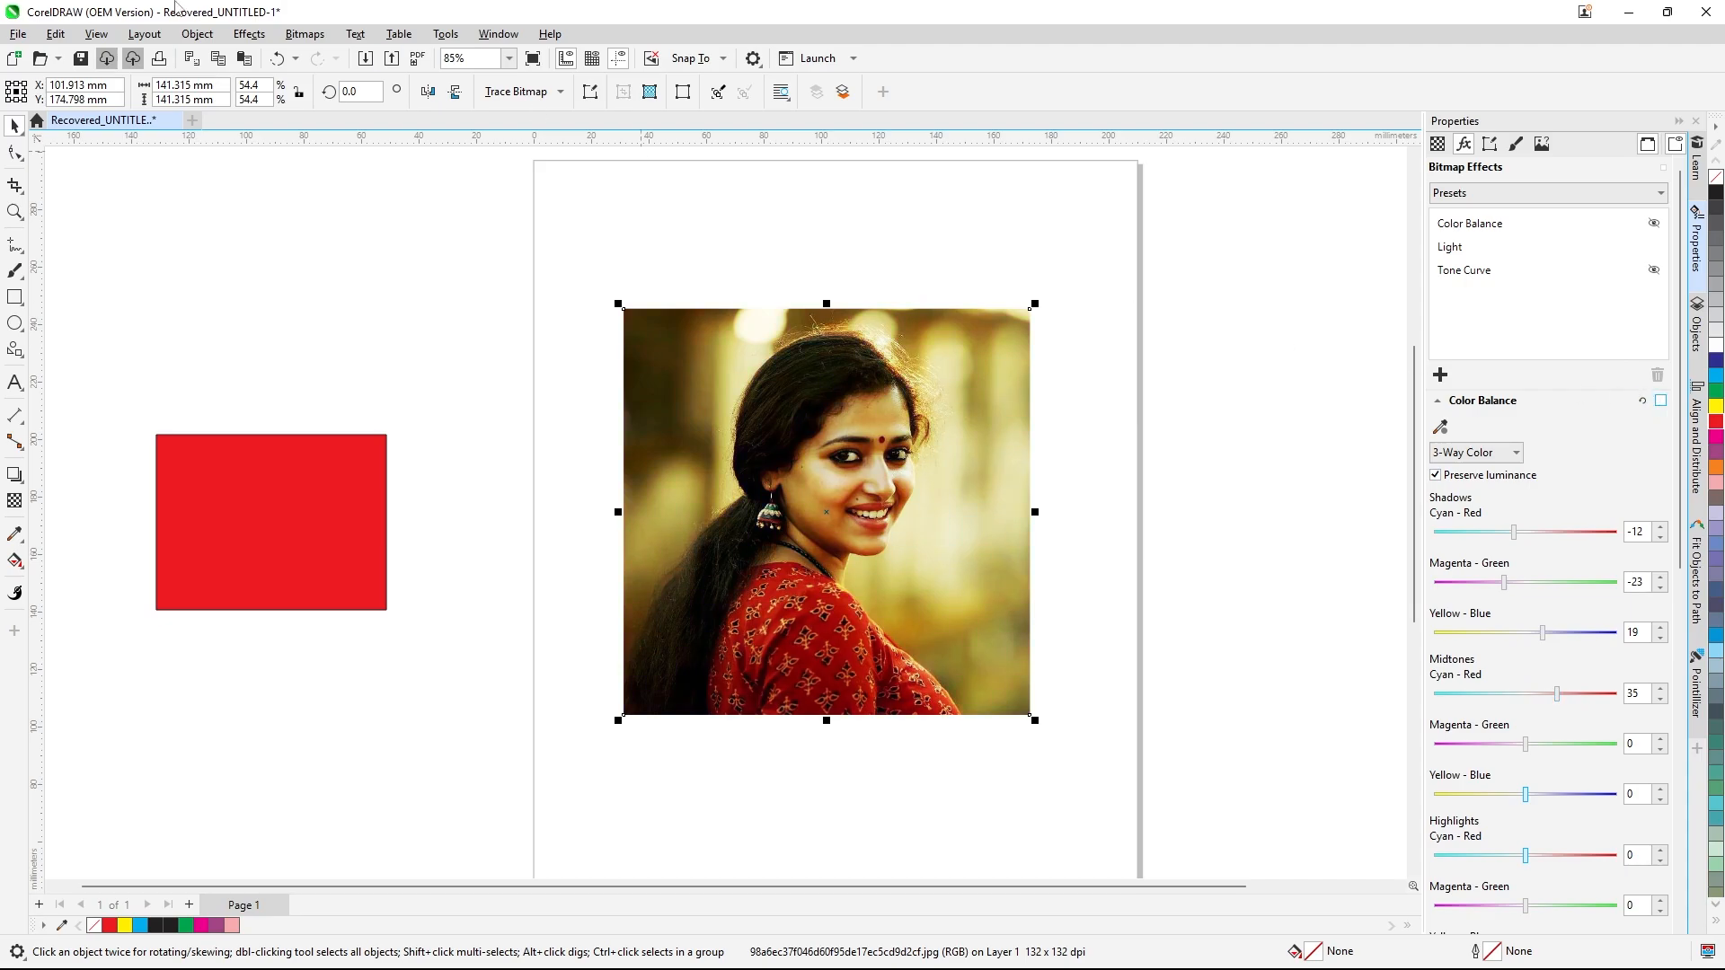
- Add a Gamma adjustment to the portrait of the woman in red
{"action": "left_click", "coordinate": [249, 34]}
{"action": "mouse_move", "coordinate": [355, 106]}
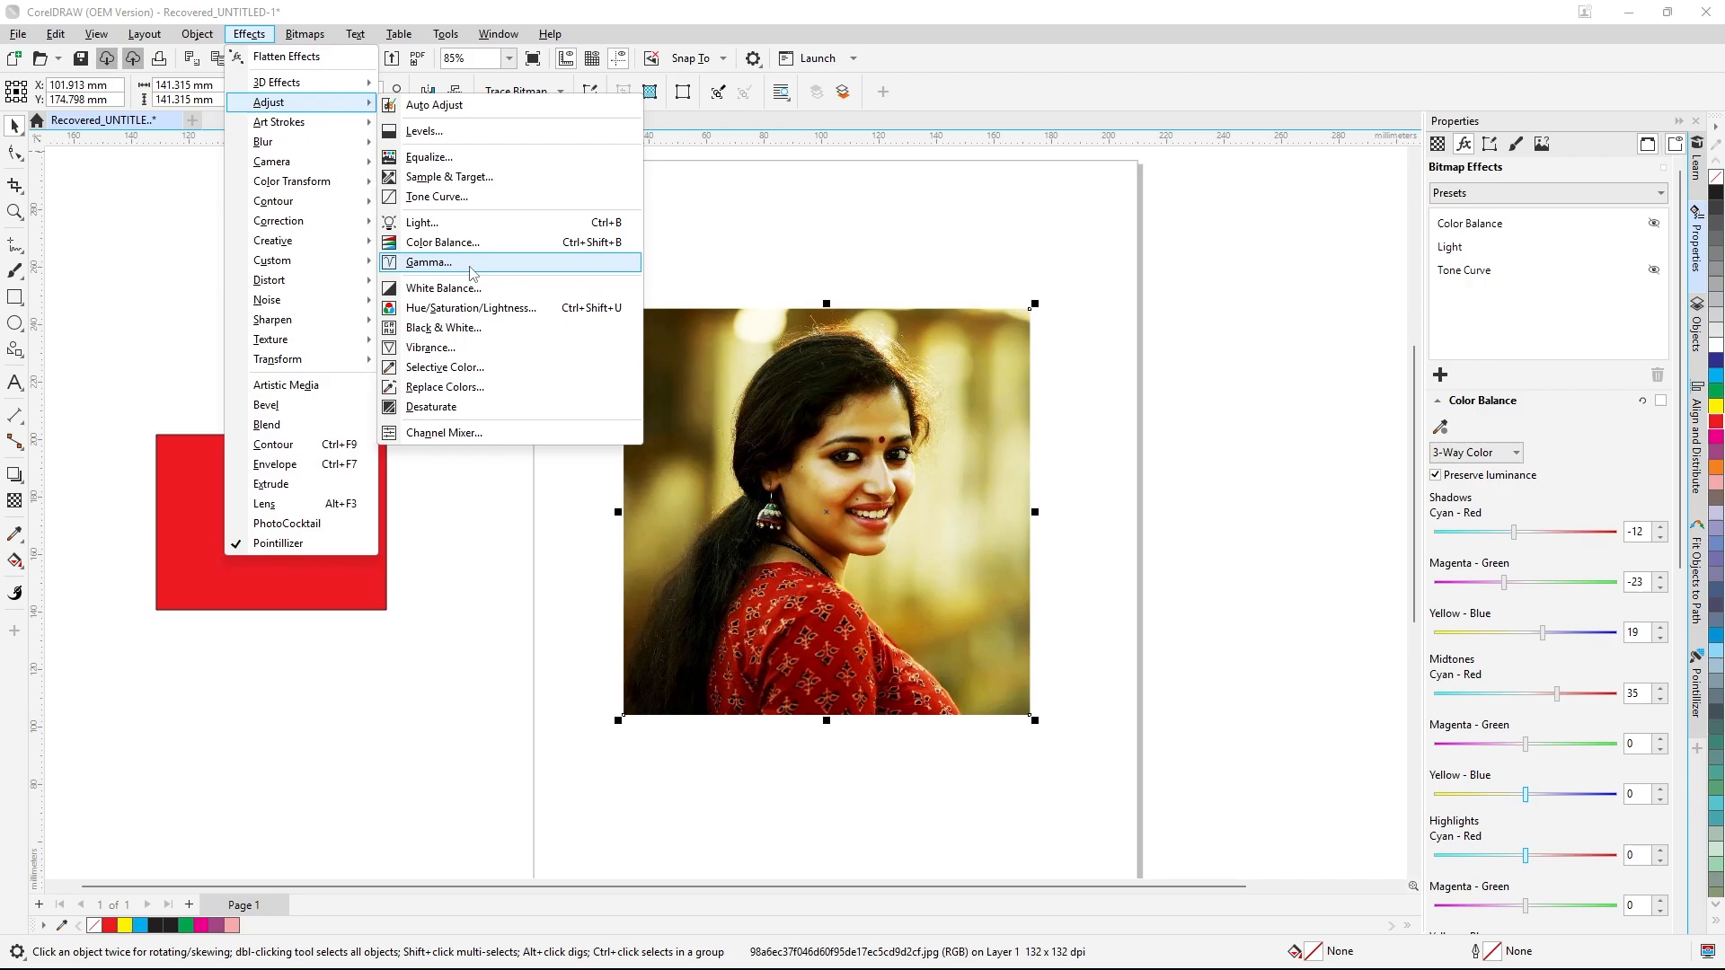
{"action": "left_click", "coordinate": [429, 262]}
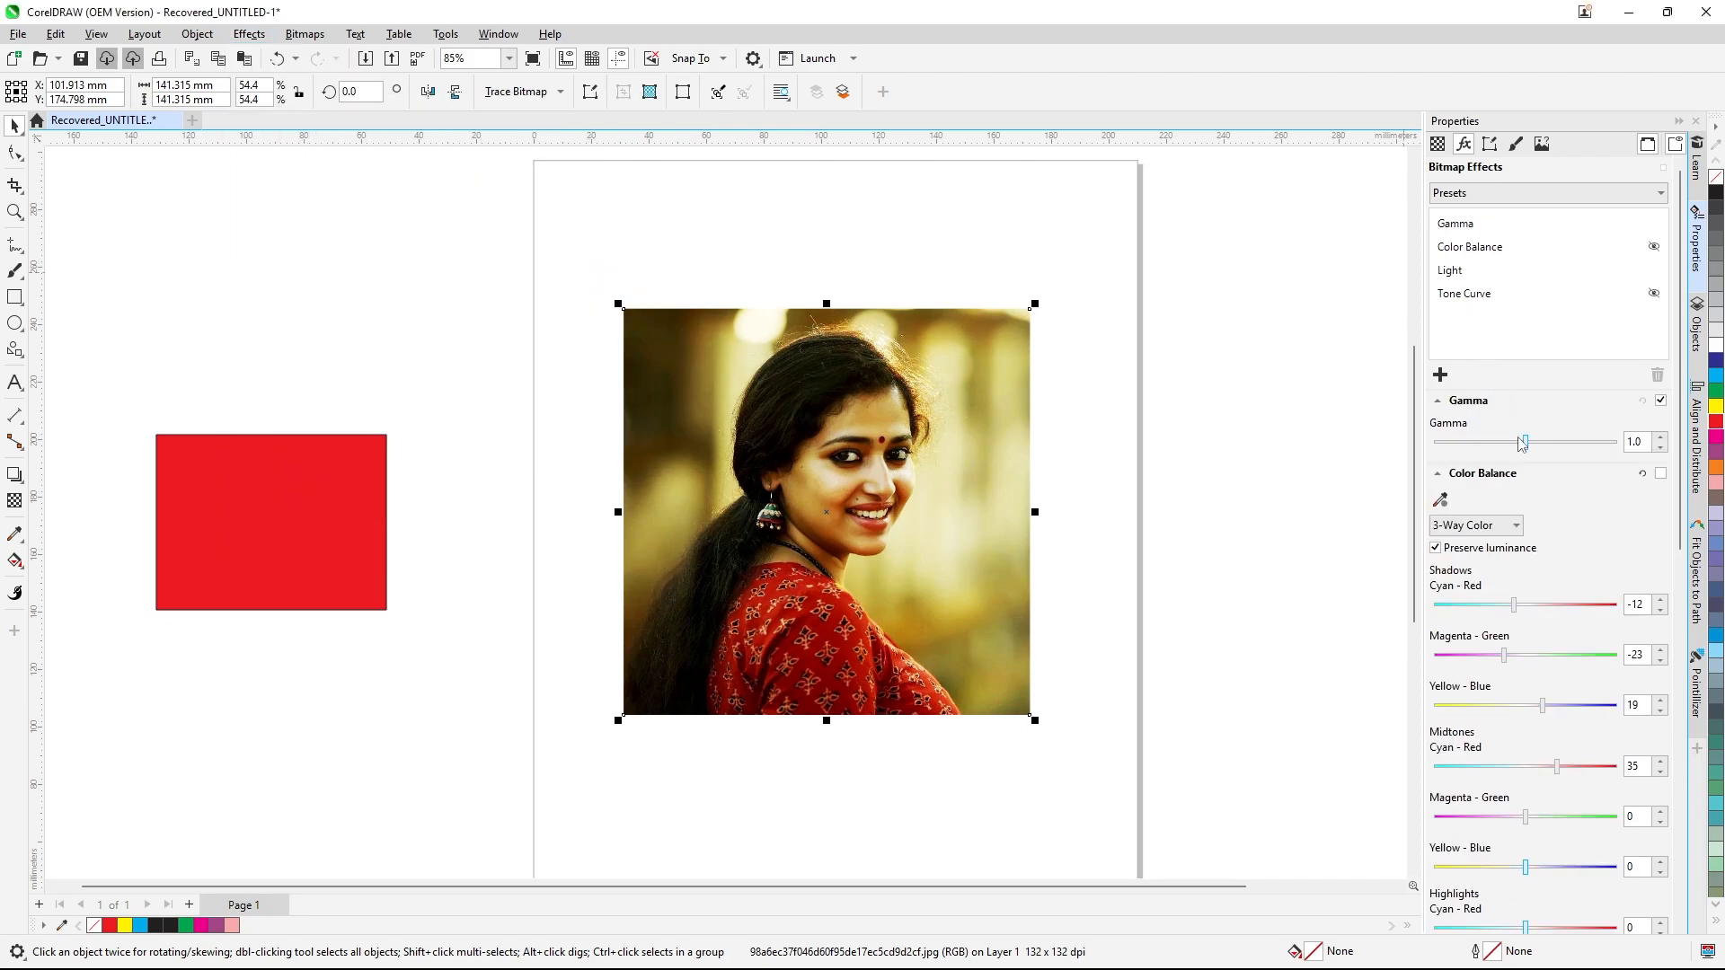
- Set Gamma to 2.89 and try Master Color Balance with Magenta-Green 17 and Yellow-Blue -11 before switching it off
{"action": "mouse_move", "coordinate": [1526, 452]}
{"action": "left_mouse_down"}
{"action": "mouse_move", "coordinate": [1569, 452]}
{"action": "mouse_move", "coordinate": [1503, 452]}
{"action": "mouse_move", "coordinate": [1595, 450]}
{"action": "mouse_move", "coordinate": [1544, 452]}
{"action": "left_mouse_up"}
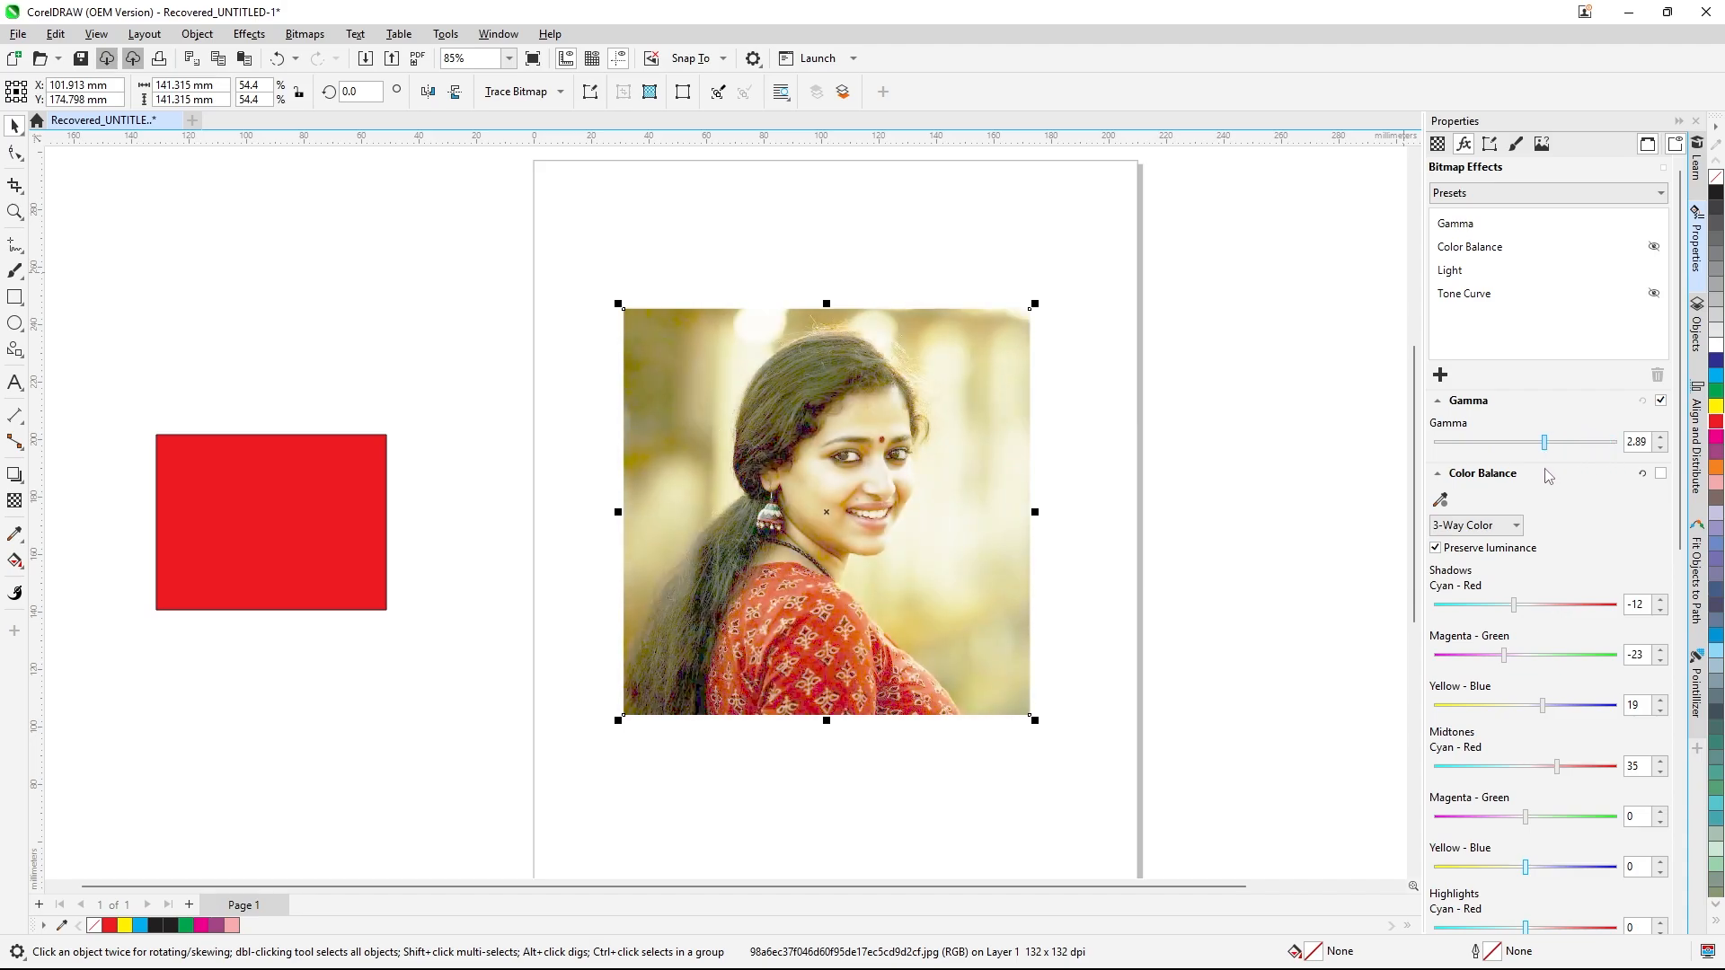
{"action": "left_click", "coordinate": [1517, 526]}
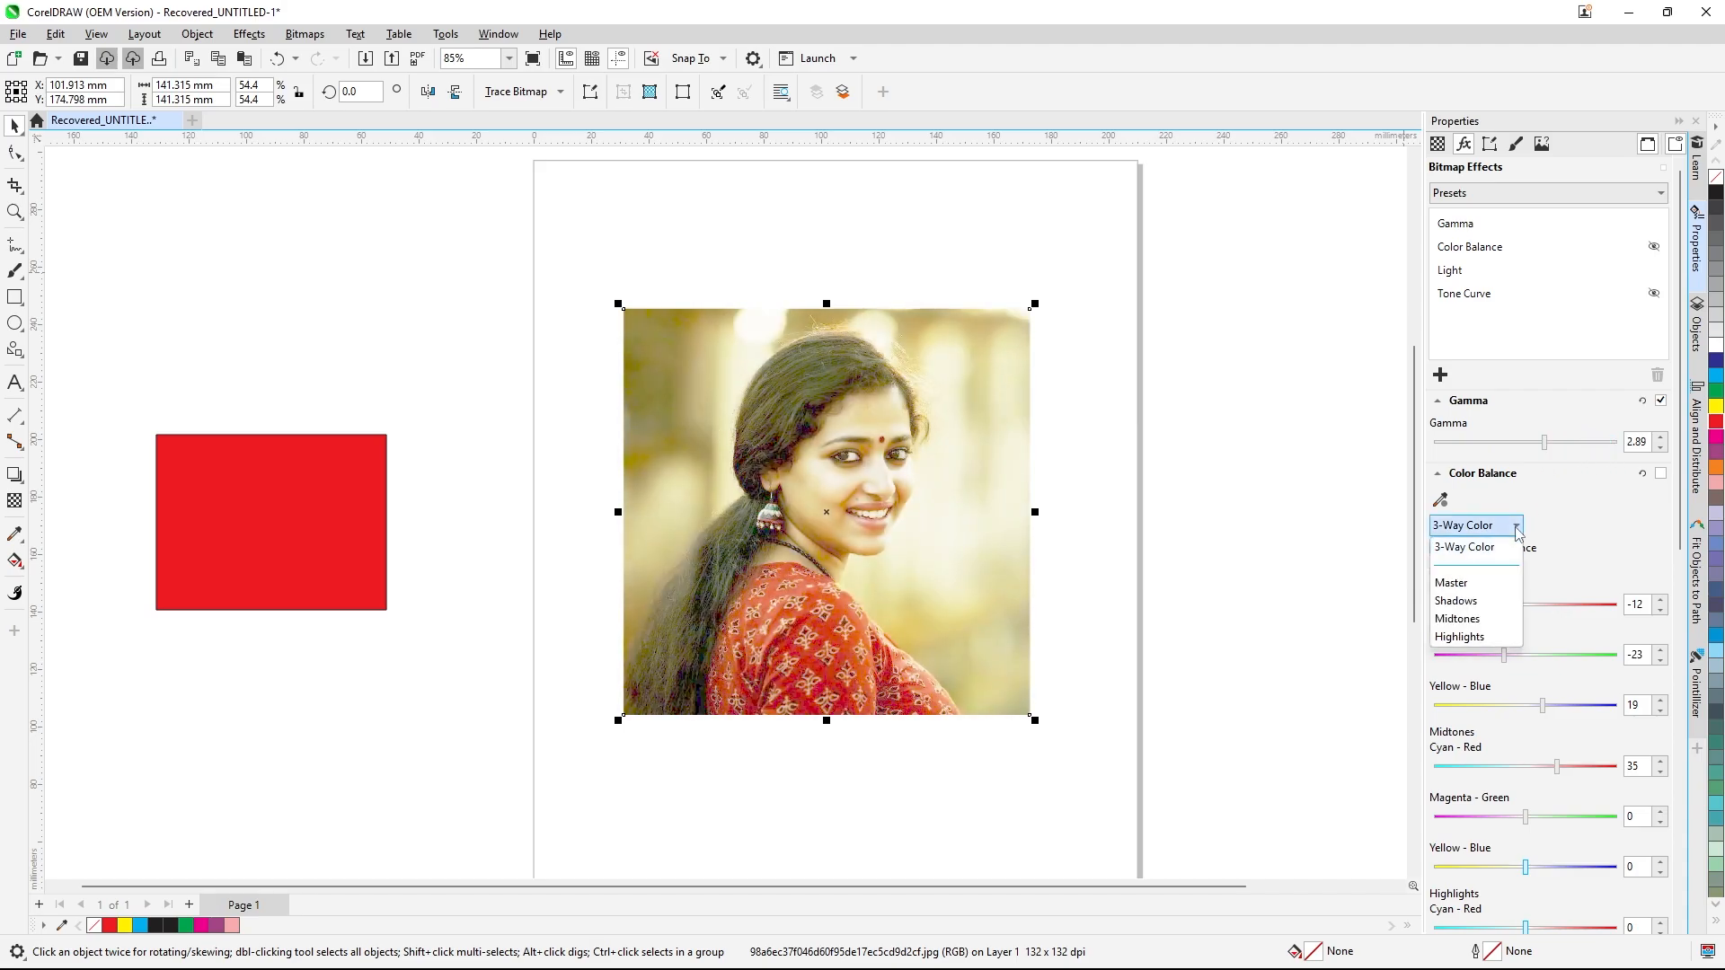
{"action": "left_click", "coordinate": [1471, 584]}
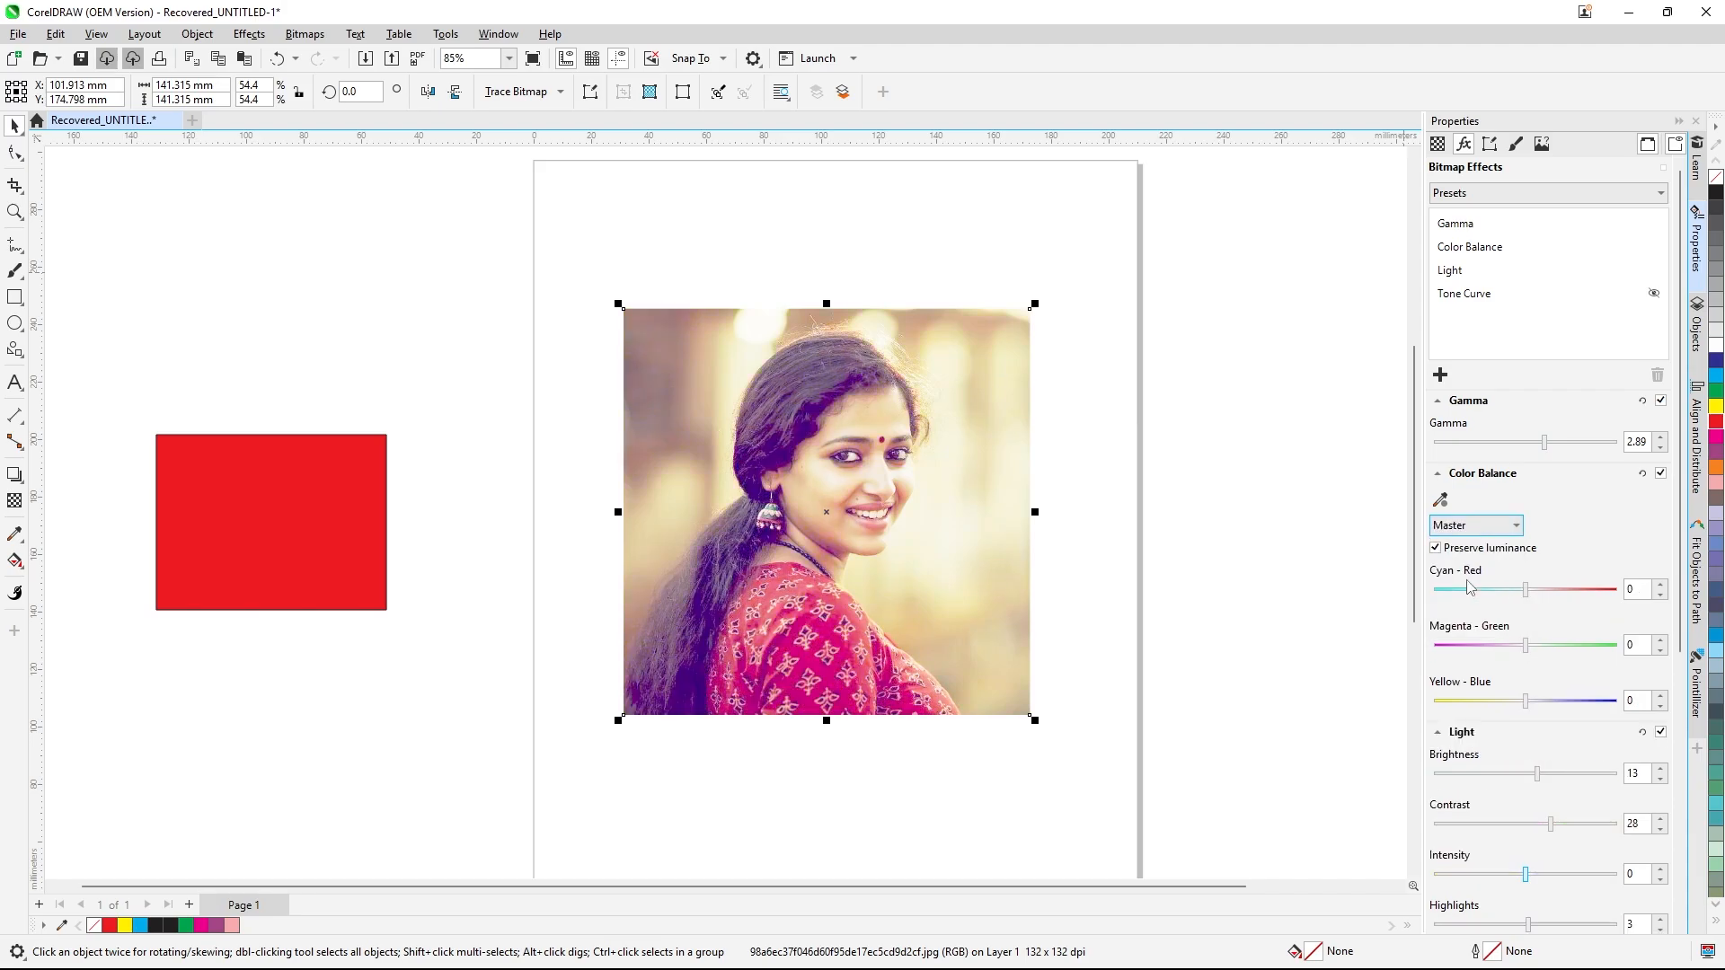
{"action": "mouse_move", "coordinate": [1527, 654]}
{"action": "left_mouse_down"}
{"action": "mouse_move", "coordinate": [1512, 654]}
{"action": "mouse_move", "coordinate": [1581, 658]}
{"action": "mouse_move", "coordinate": [1541, 652]}
{"action": "left_mouse_up"}
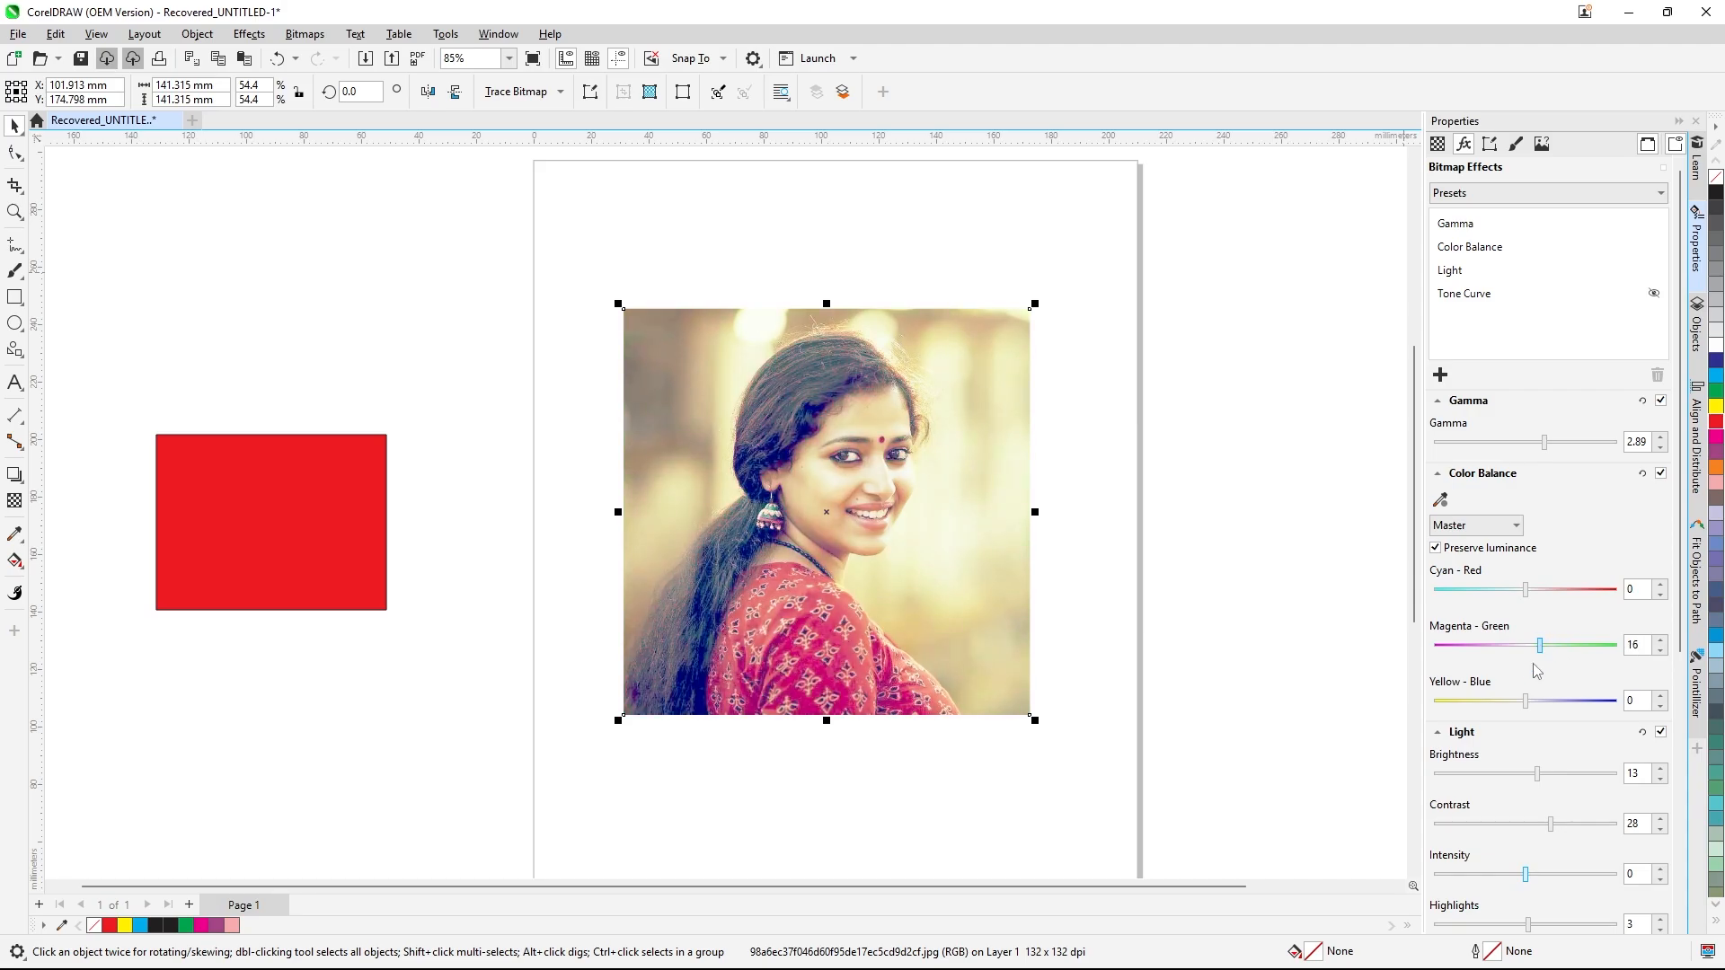
{"action": "left_click_drag", "start_coordinate": [1524, 700], "coordinate": [1515, 701]}
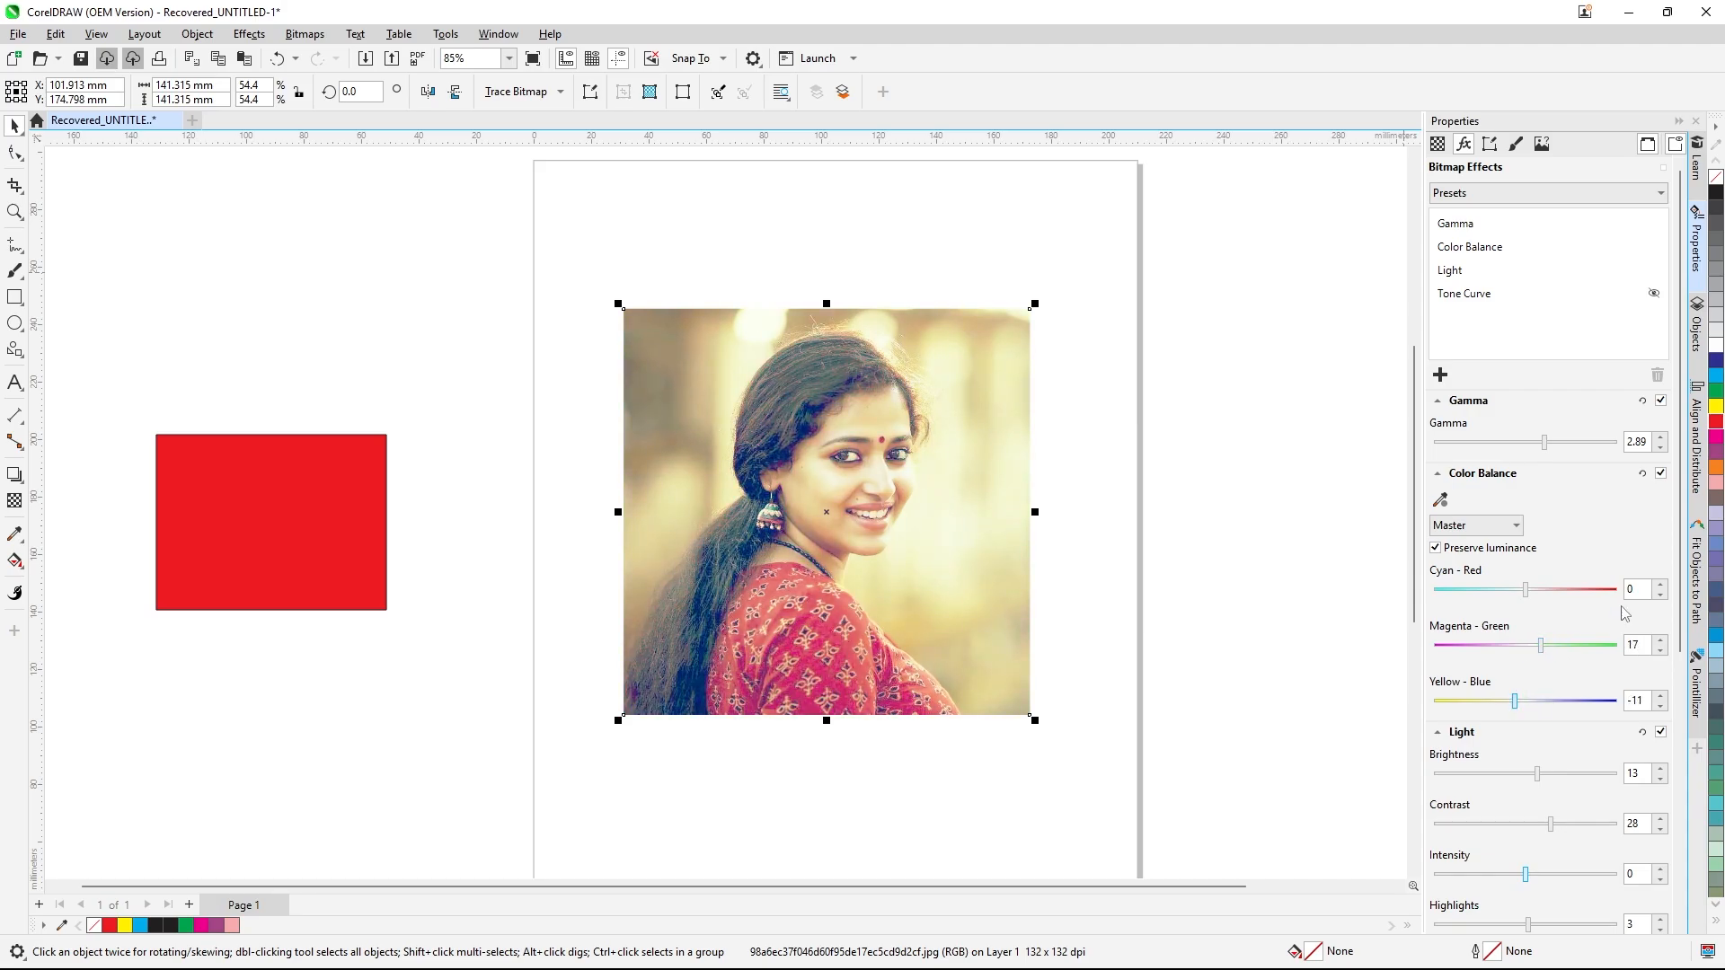
{"action": "left_click", "coordinate": [1660, 474]}
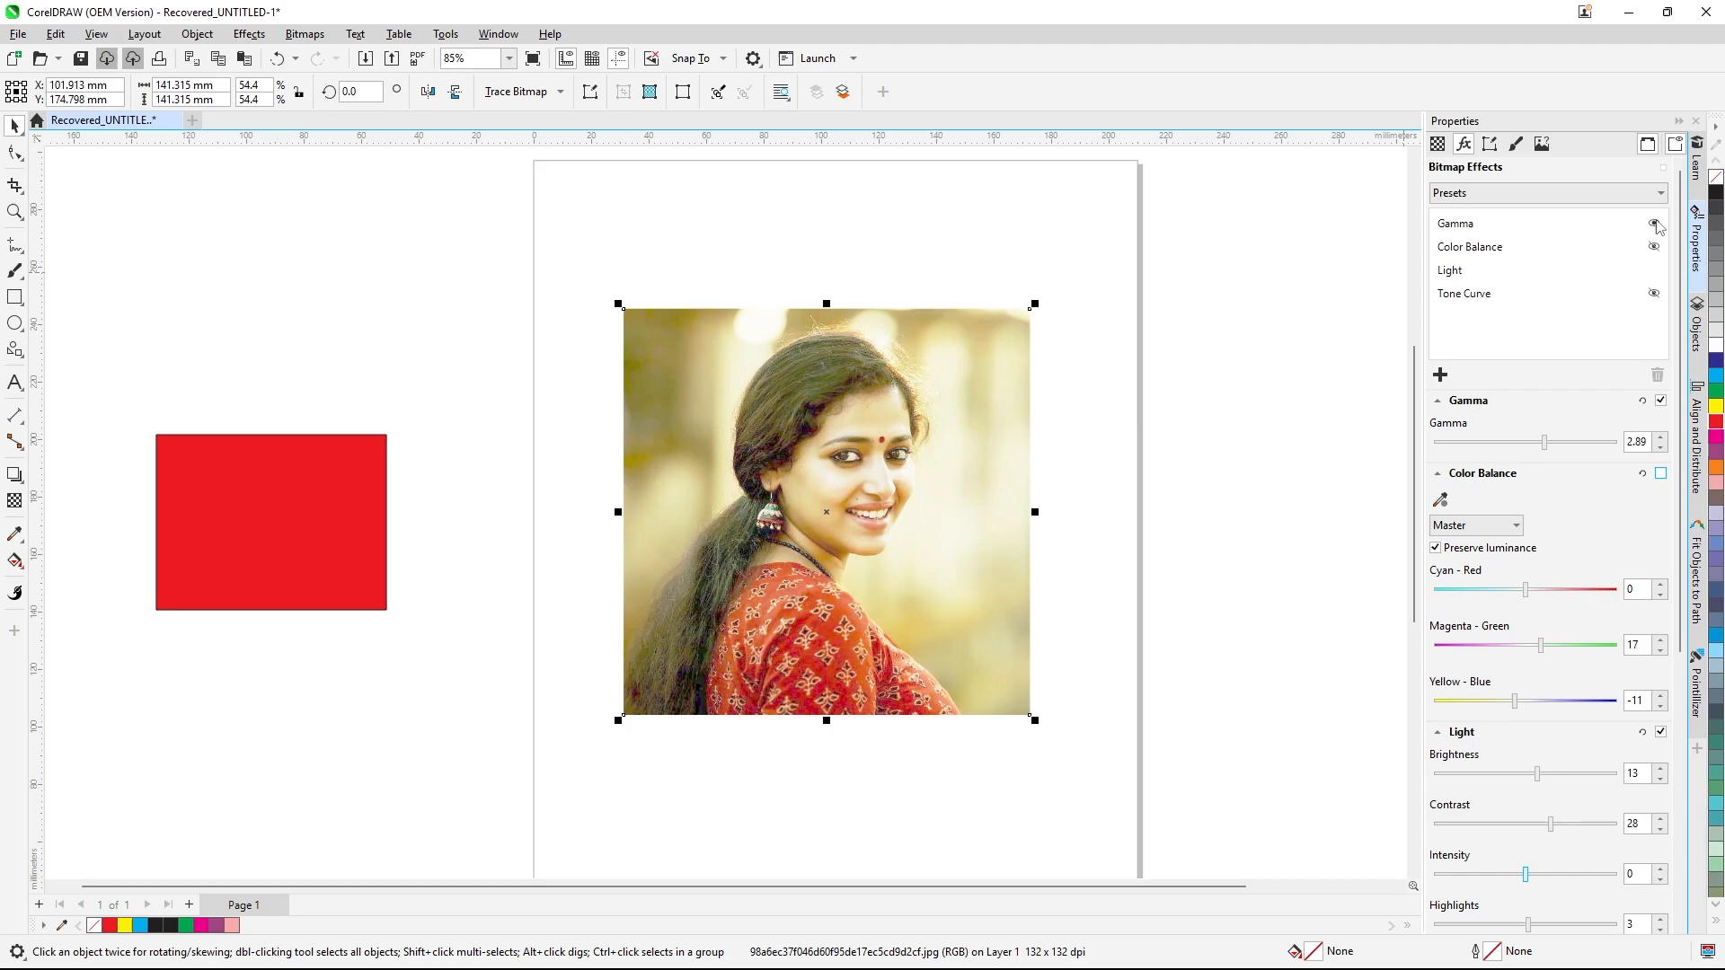
- Undo the Master Color Balance changes and the Gamma value change
{"action": "key", "text": "ctrl+z"}
{"action": "key", "text": "ctrl+z"}
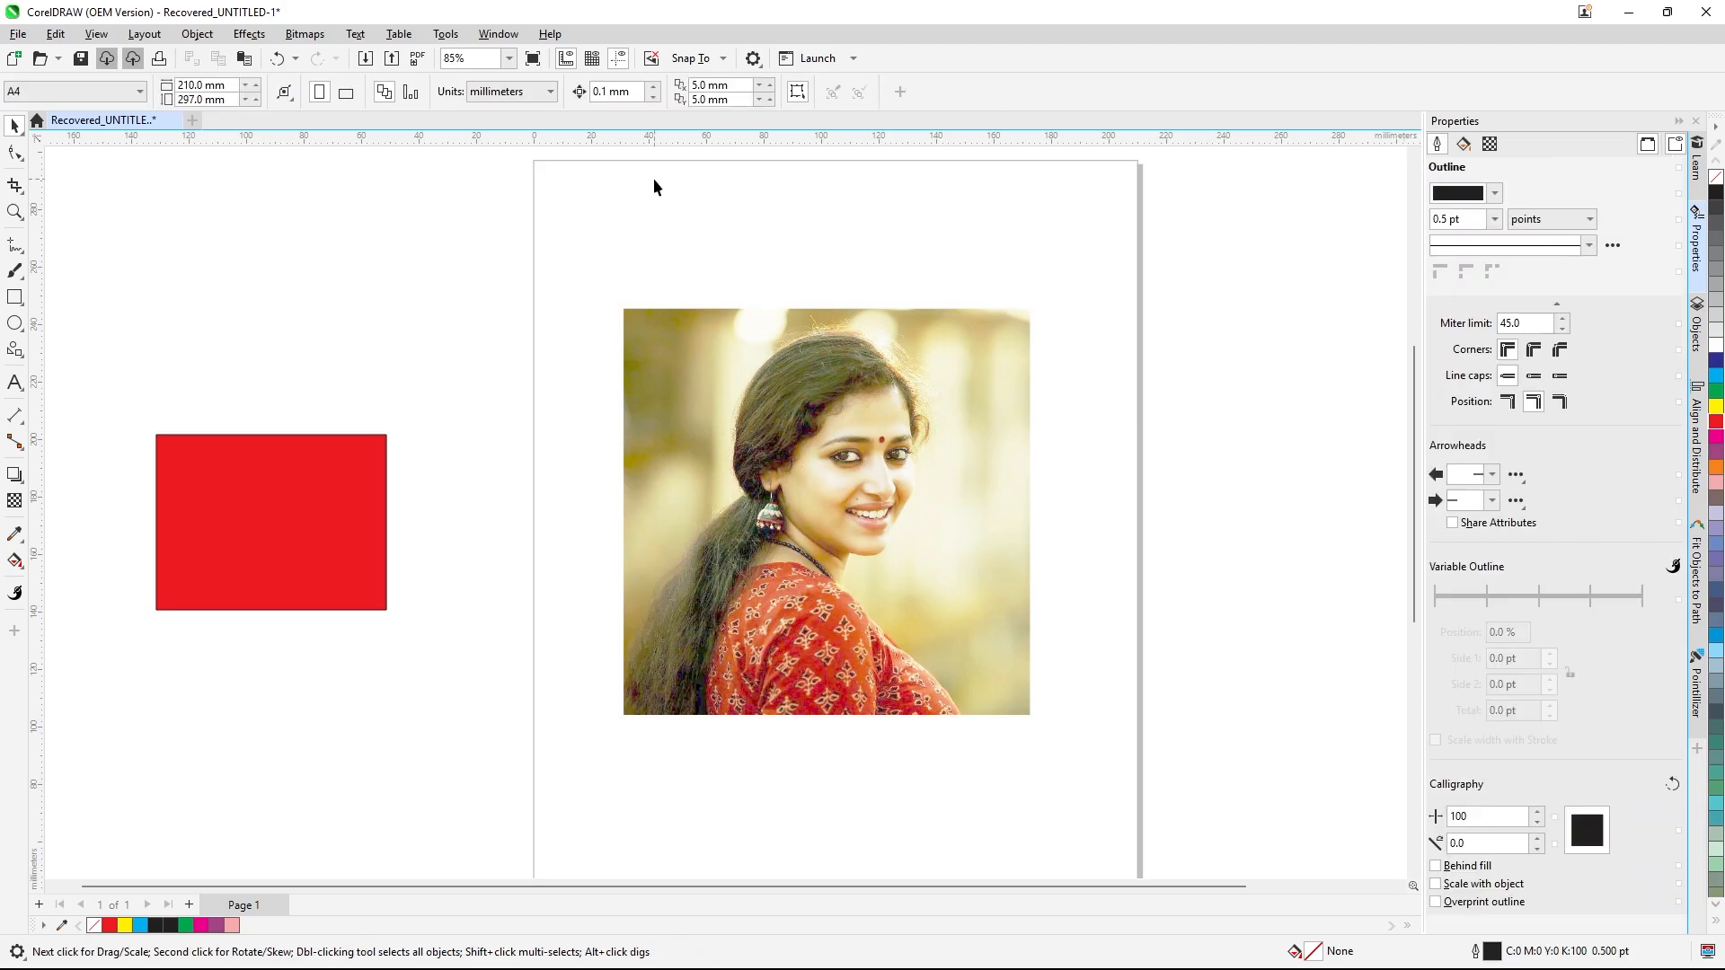
{"action": "key", "text": "ctrl+z"}
{"action": "key", "text": "ctrl+z"}
{"action": "key", "text": "ctrl+z"}
{"action": "key", "text": "ctrl+z"}
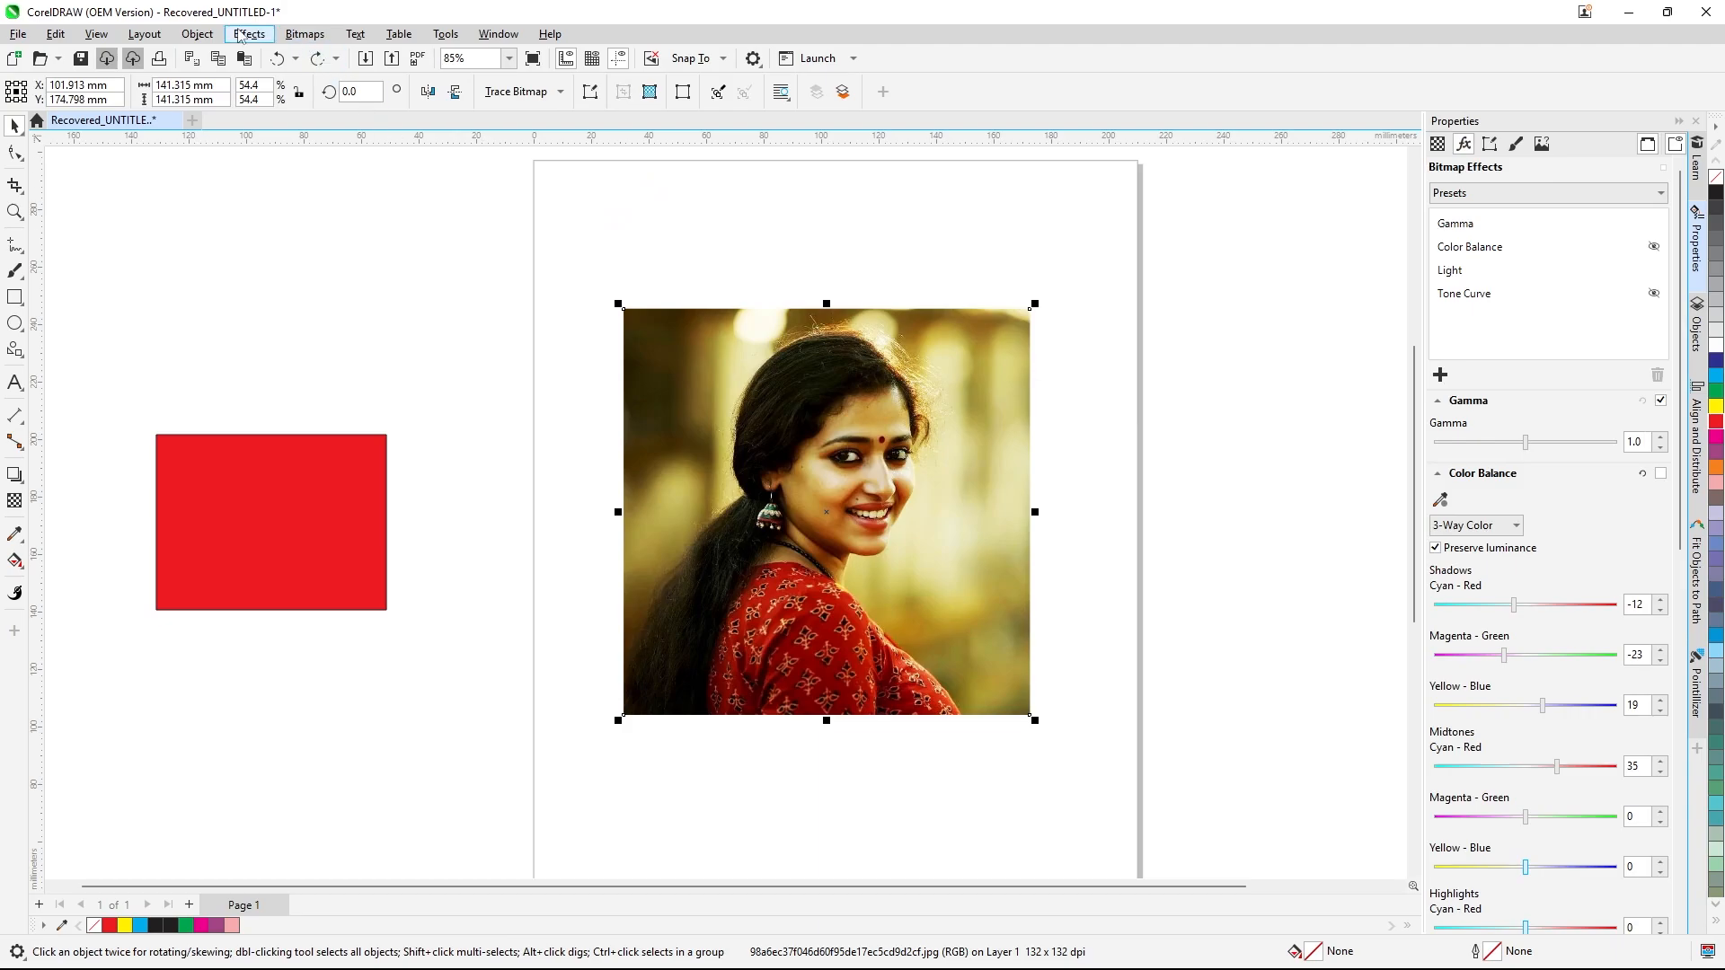
- Add a White Balance adjustment to the portrait with Temperature 4340 and Tint 21, and switch it off
{"action": "left_click", "coordinate": [241, 34]}
{"action": "mouse_move", "coordinate": [350, 102]}
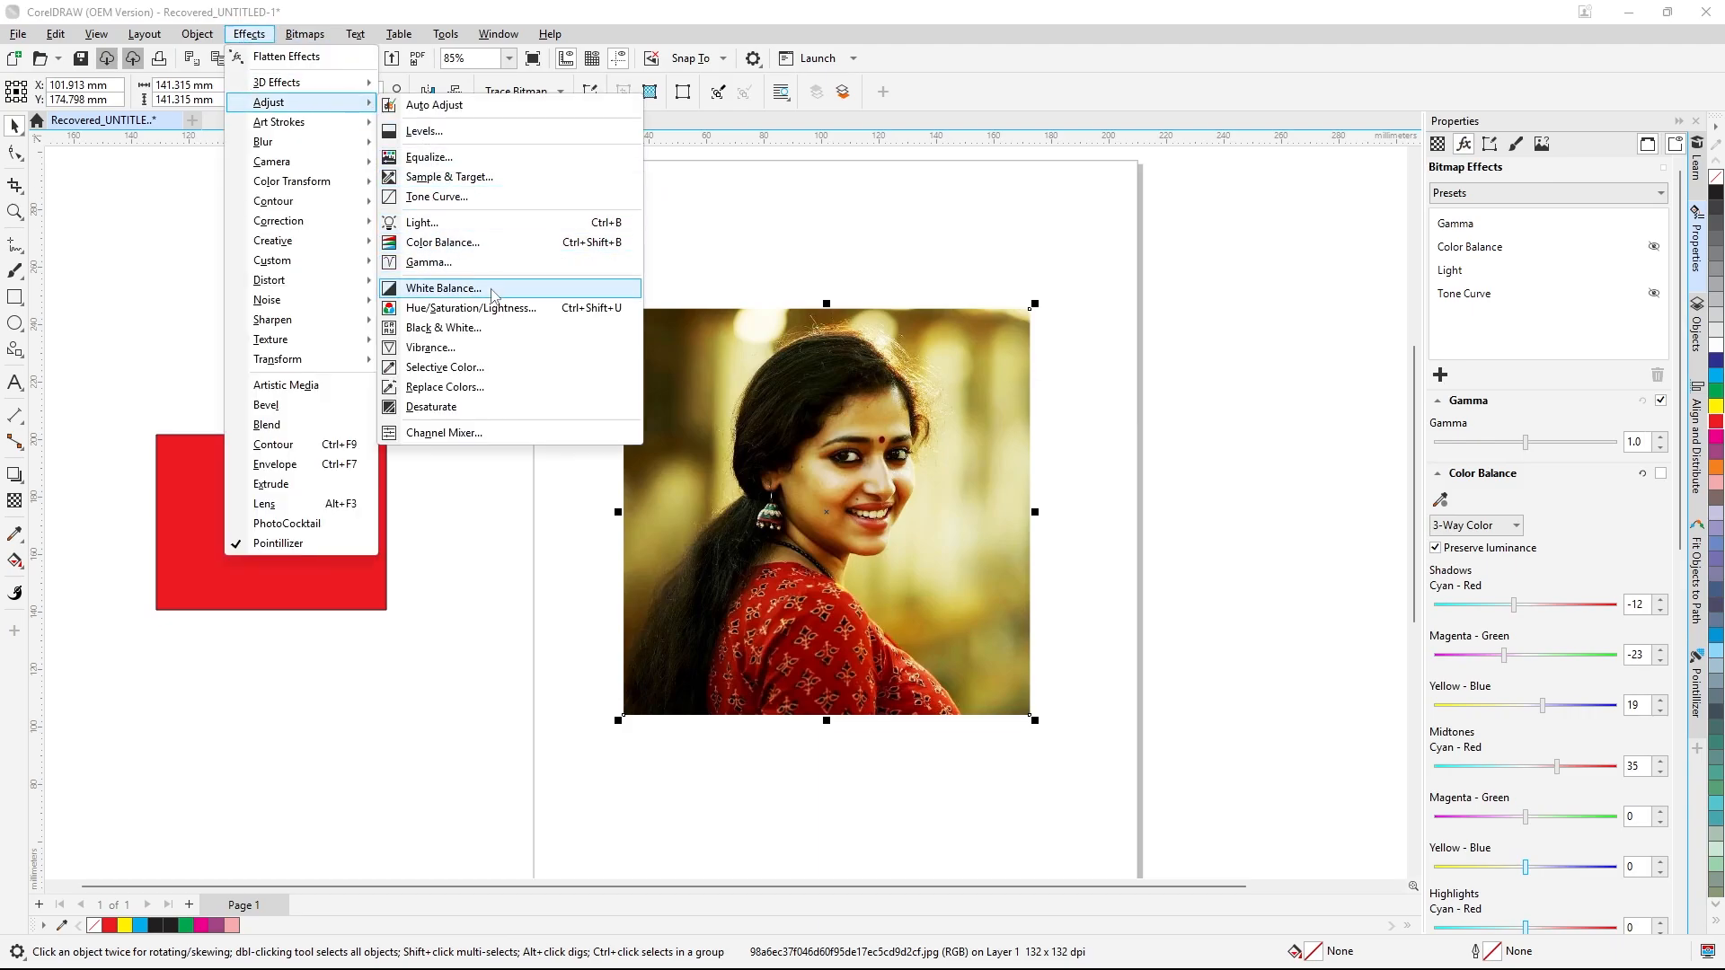
{"action": "left_click", "coordinate": [492, 289]}
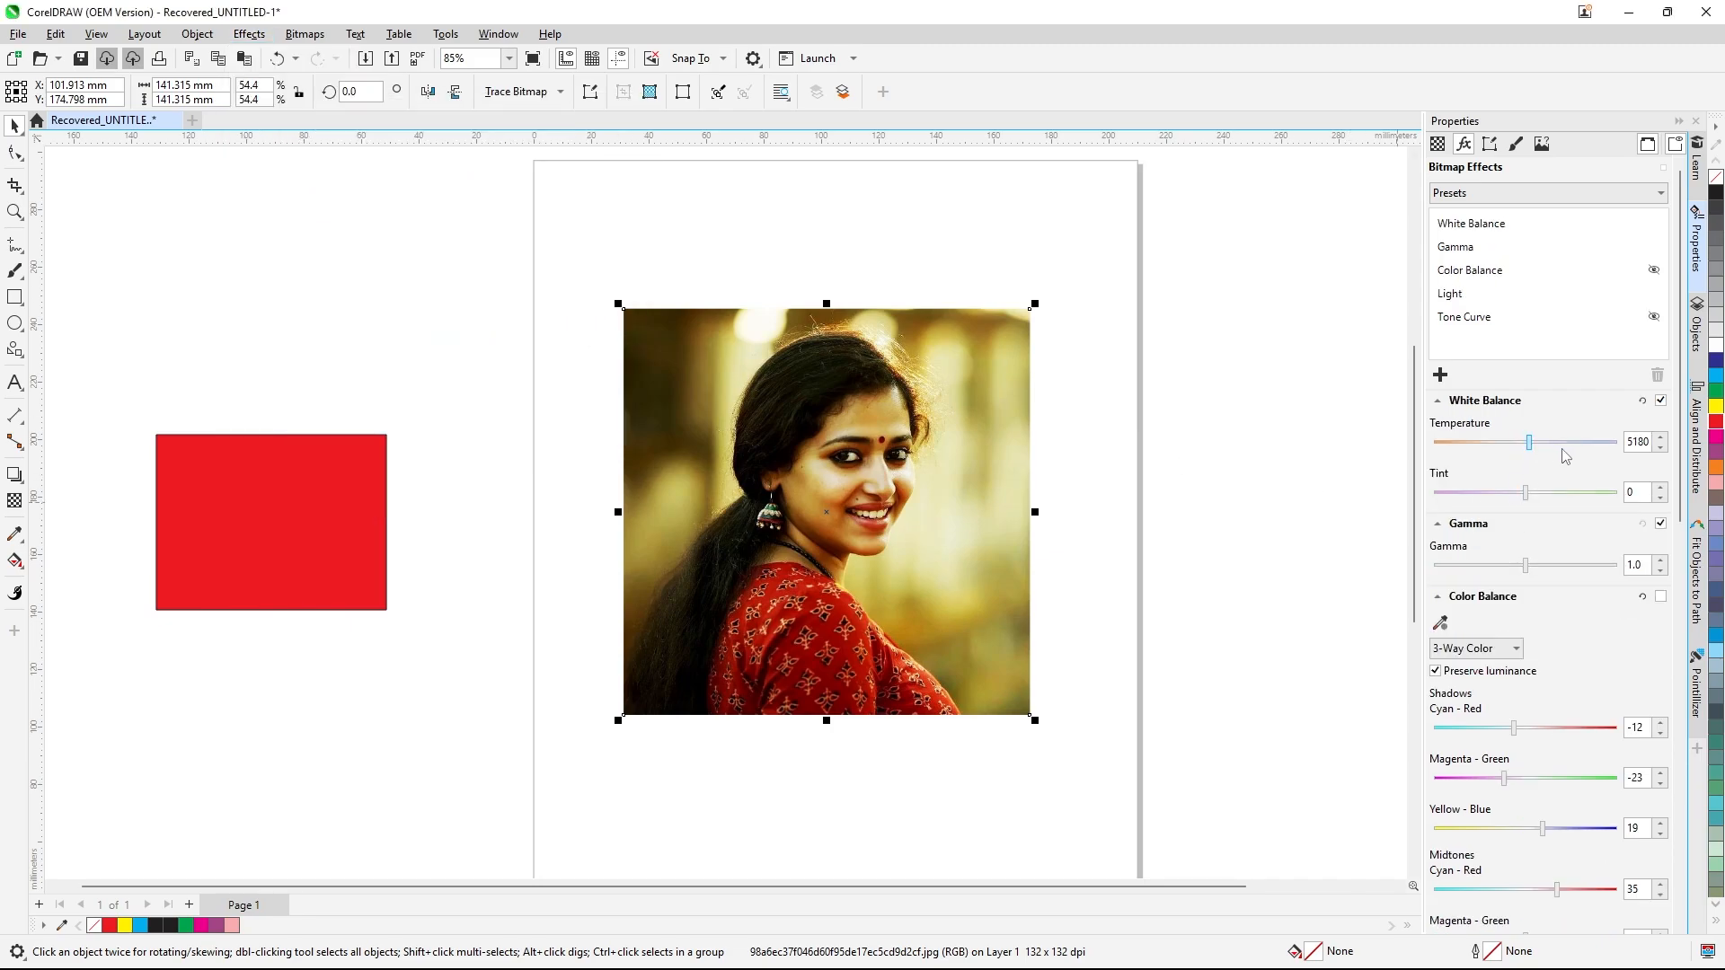
{"action": "left_click_drag", "start_coordinate": [1534, 449], "coordinate": [1548, 498]}
- Add a Hue/Saturation/Lightness adjustment to the portrait with Hue 44, Saturation -39 and Lightness 29
{"action": "left_click", "coordinate": [249, 34]}
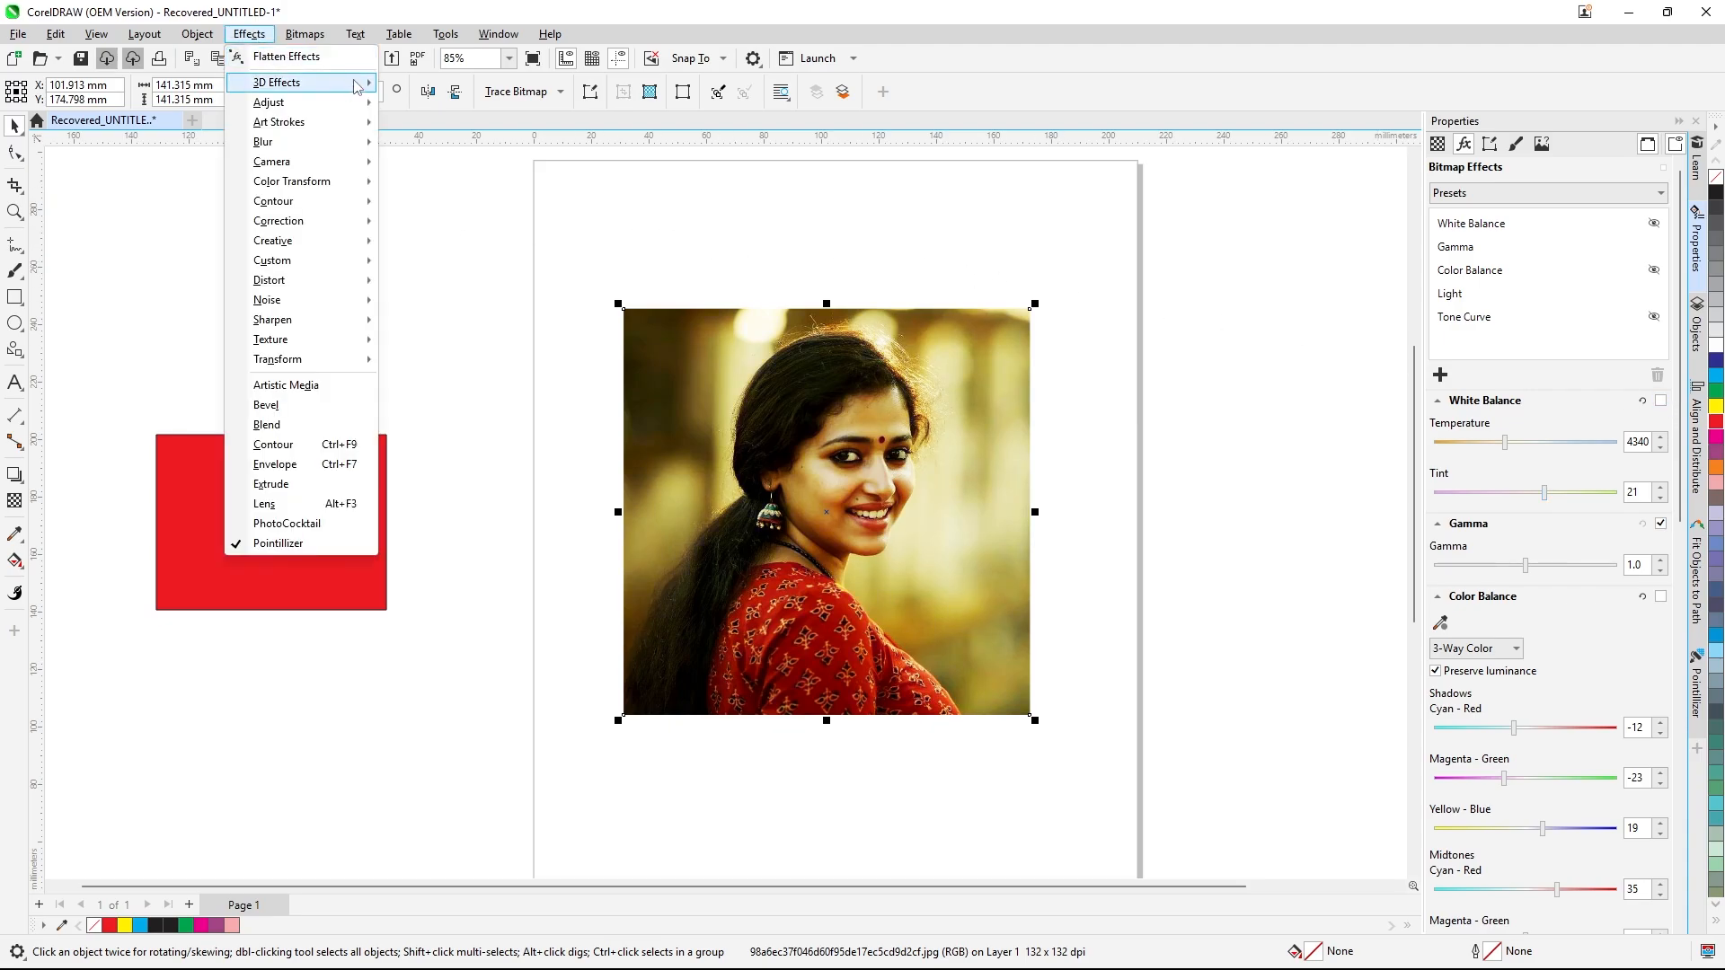
{"action": "mouse_move", "coordinate": [352, 83]}
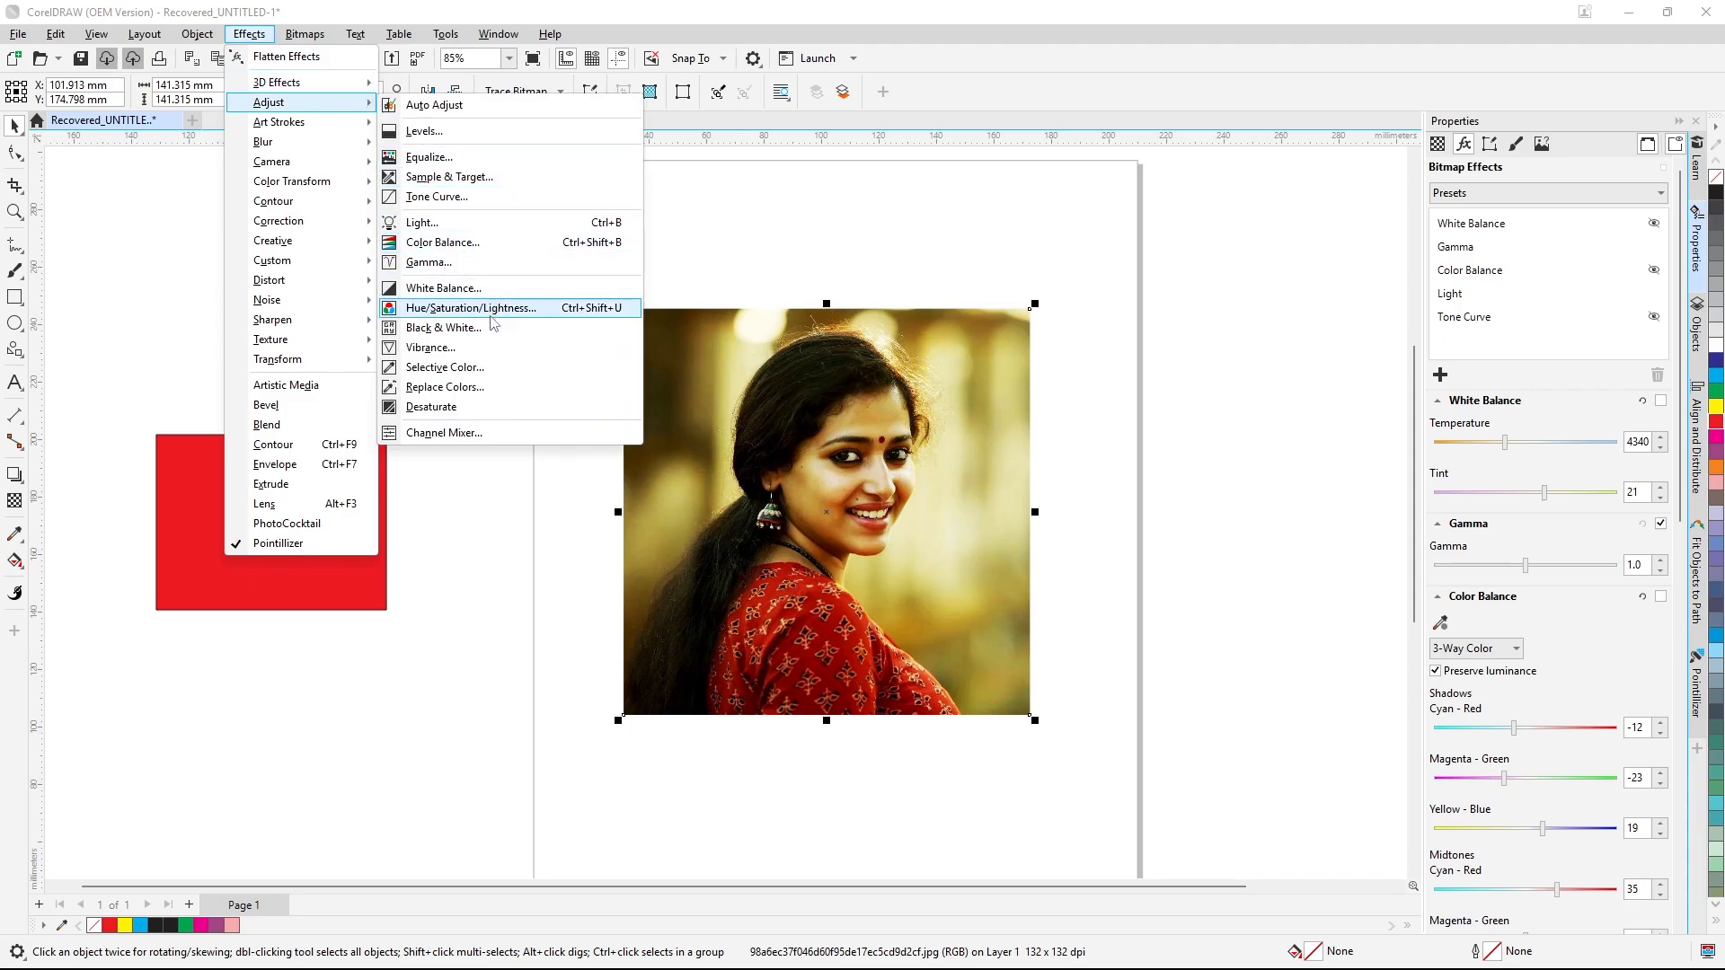
{"action": "left_click", "coordinate": [496, 310]}
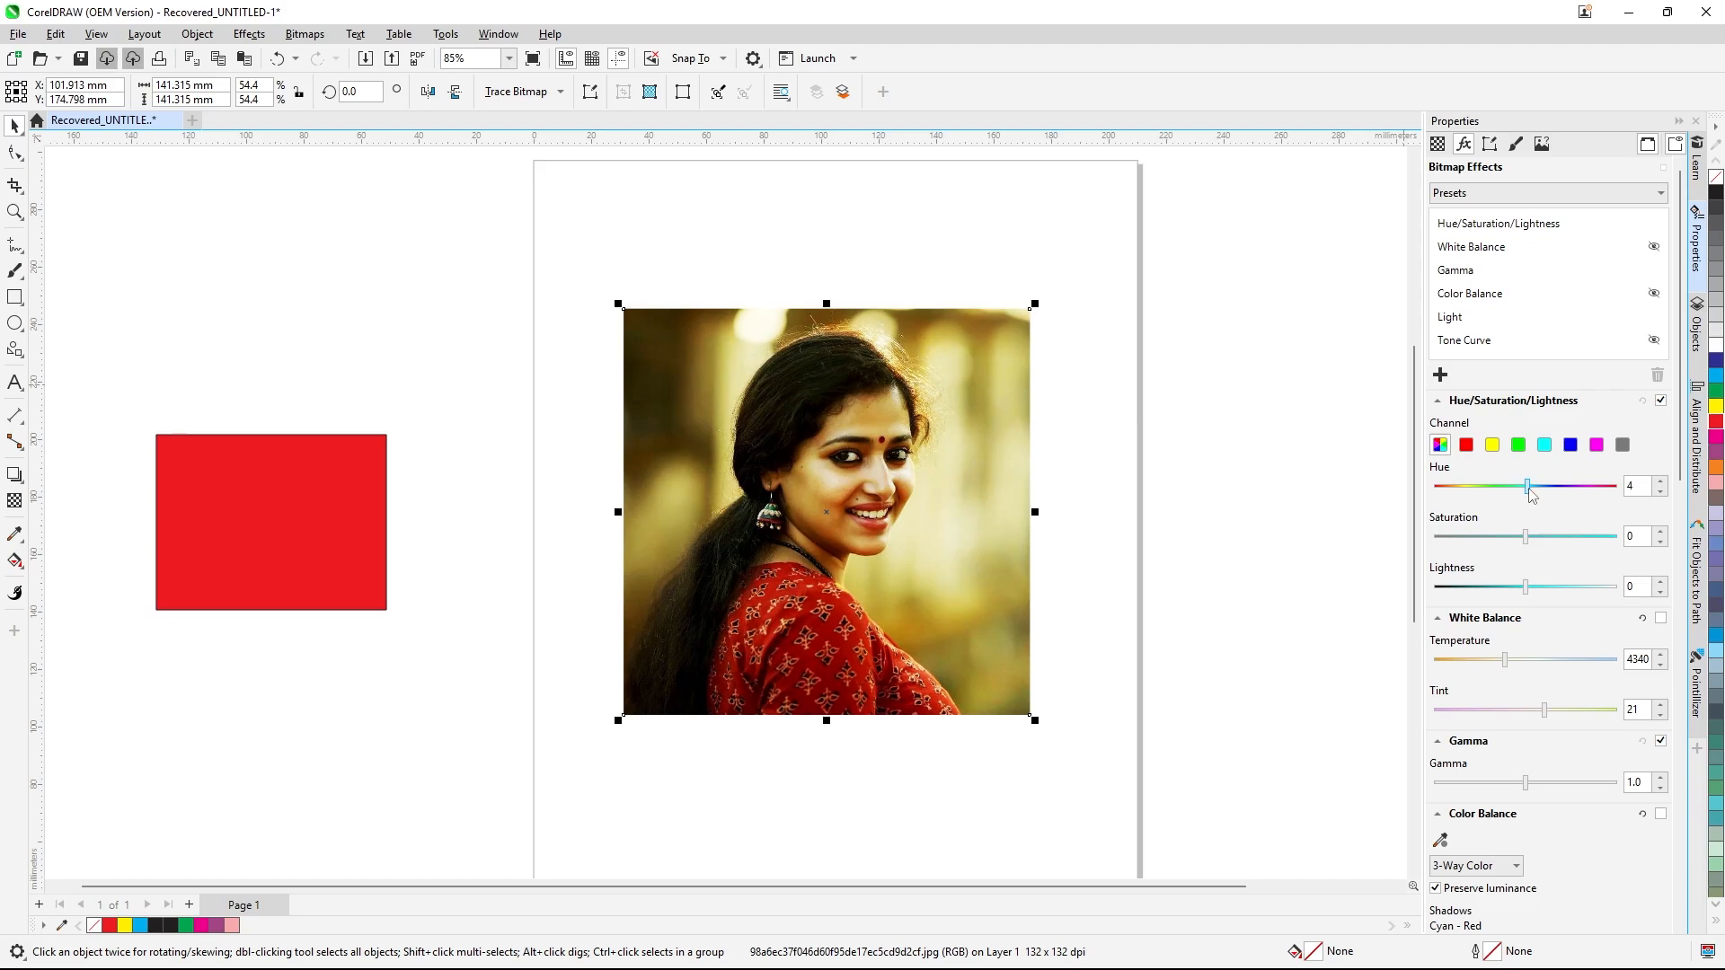
{"action": "left_click_drag", "start_coordinate": [1532, 495], "coordinate": [1554, 588]}
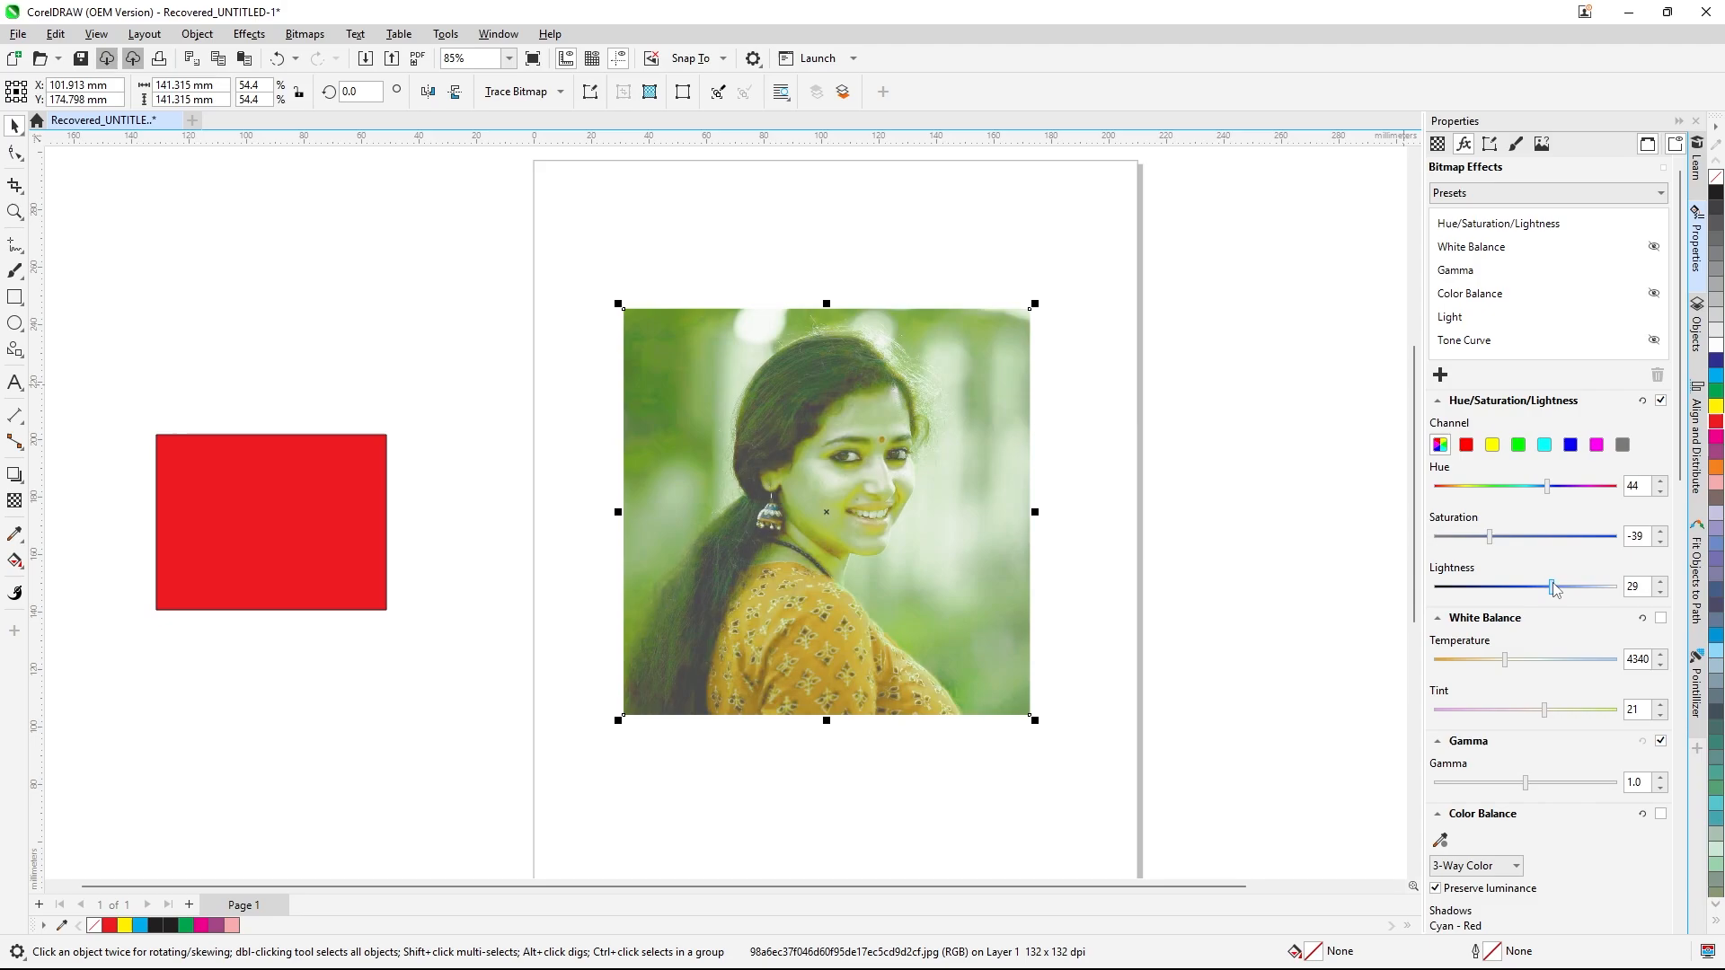
- Switch off Hue/Saturation/Lightness and add a Black & White adjustment to the portrait with Red 106, Yellow 50, Green 13 and Cyan 48
{"action": "left_click", "coordinate": [1660, 400]}
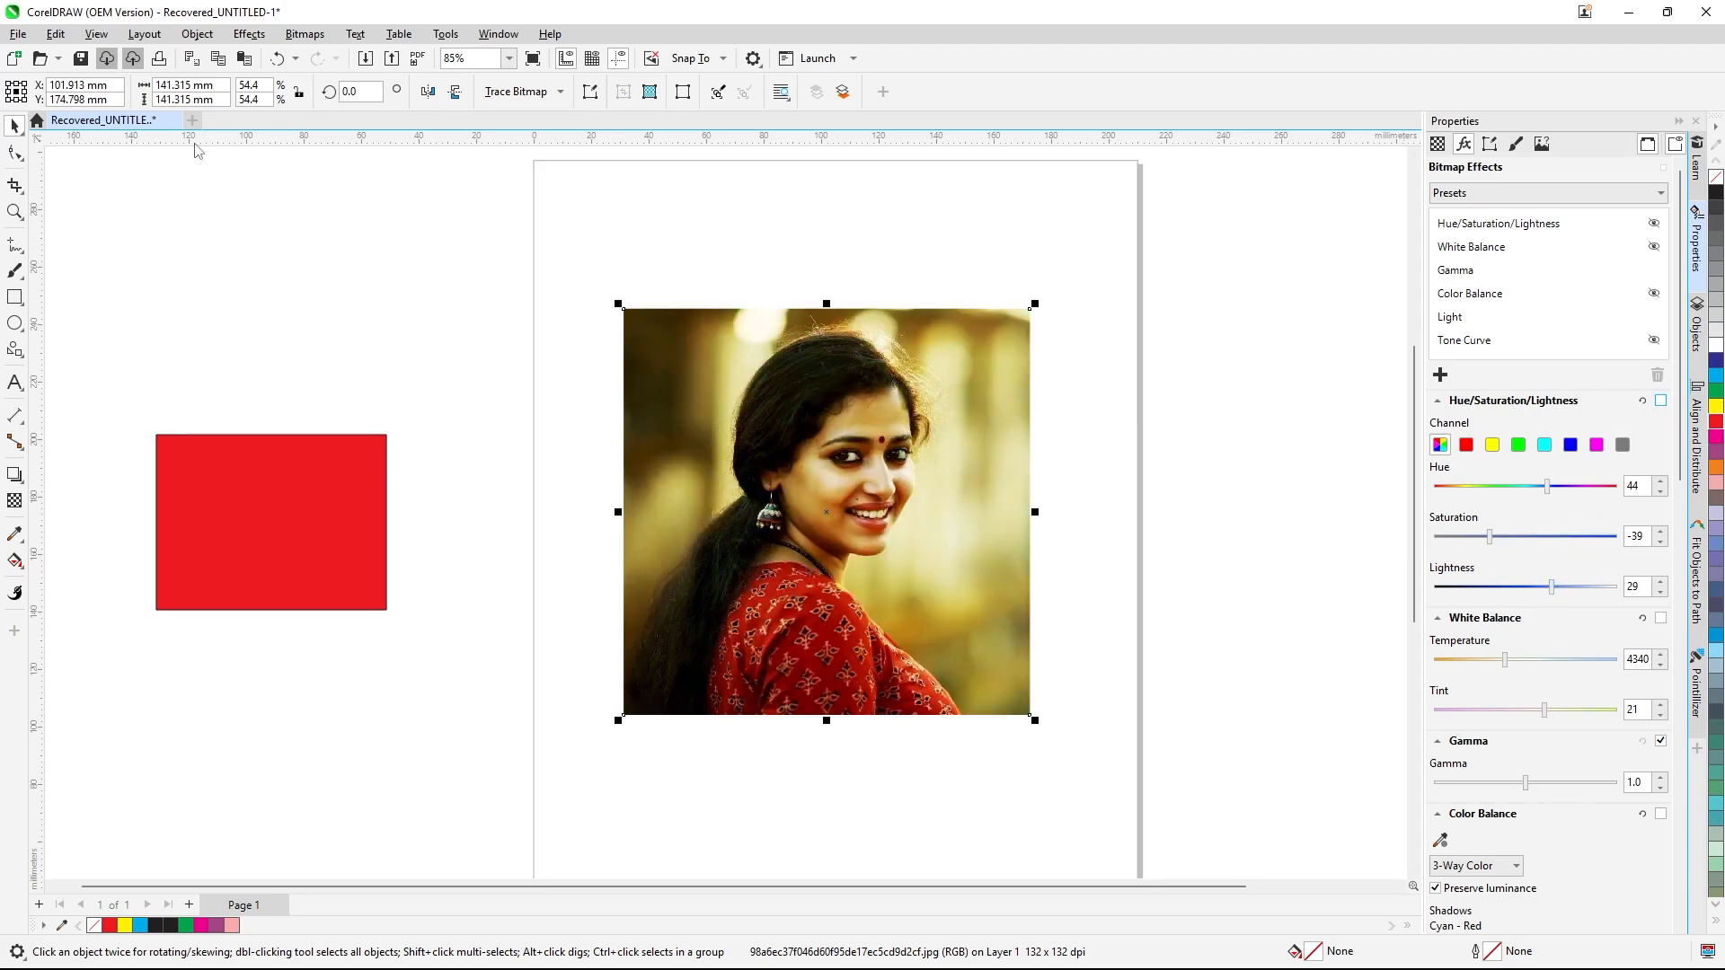
{"action": "left_click", "coordinate": [258, 33]}
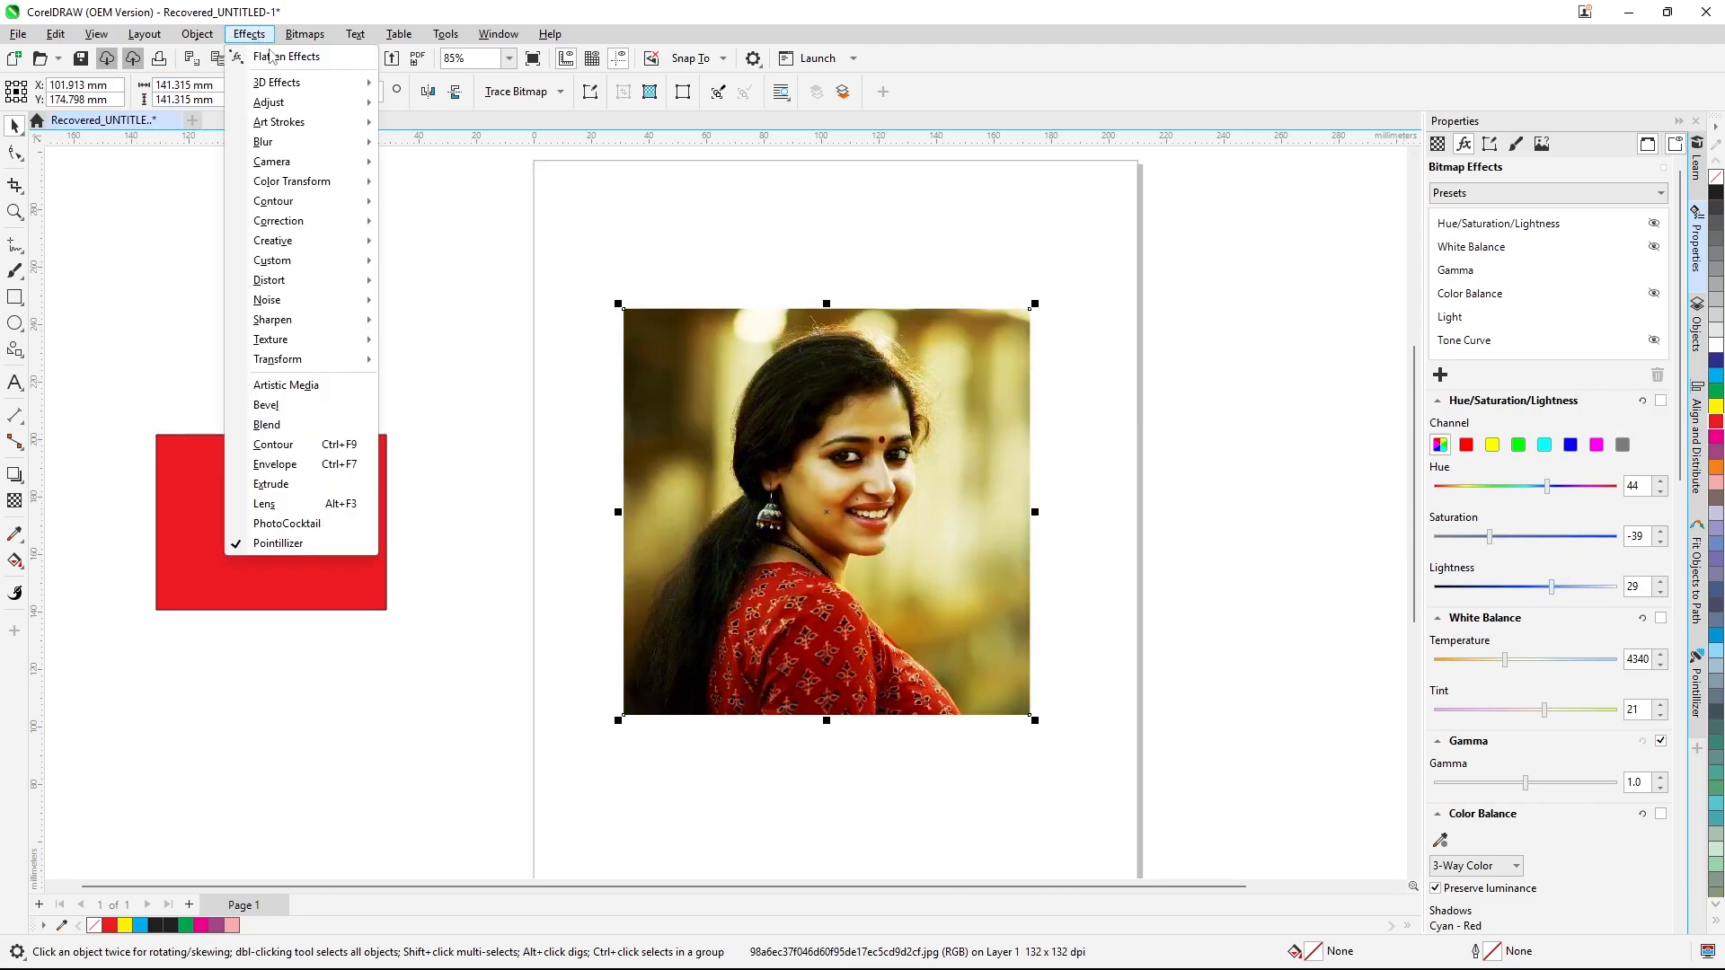
{"action": "mouse_move", "coordinate": [359, 103]}
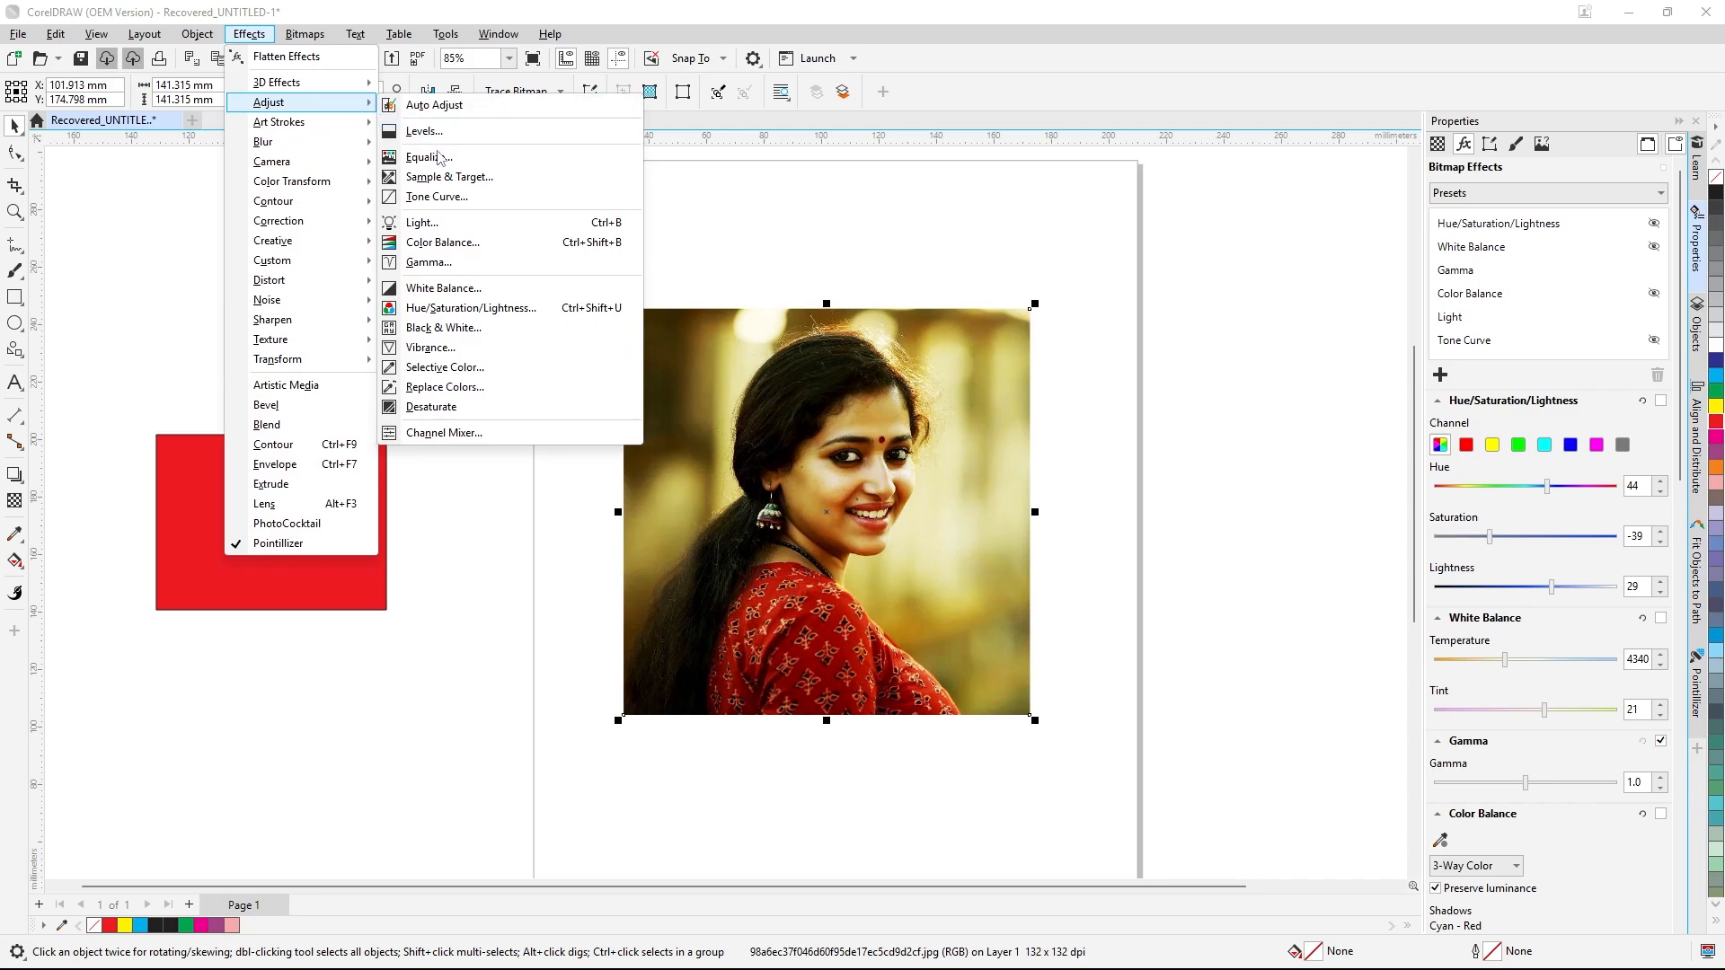
{"action": "left_click", "coordinate": [466, 328]}
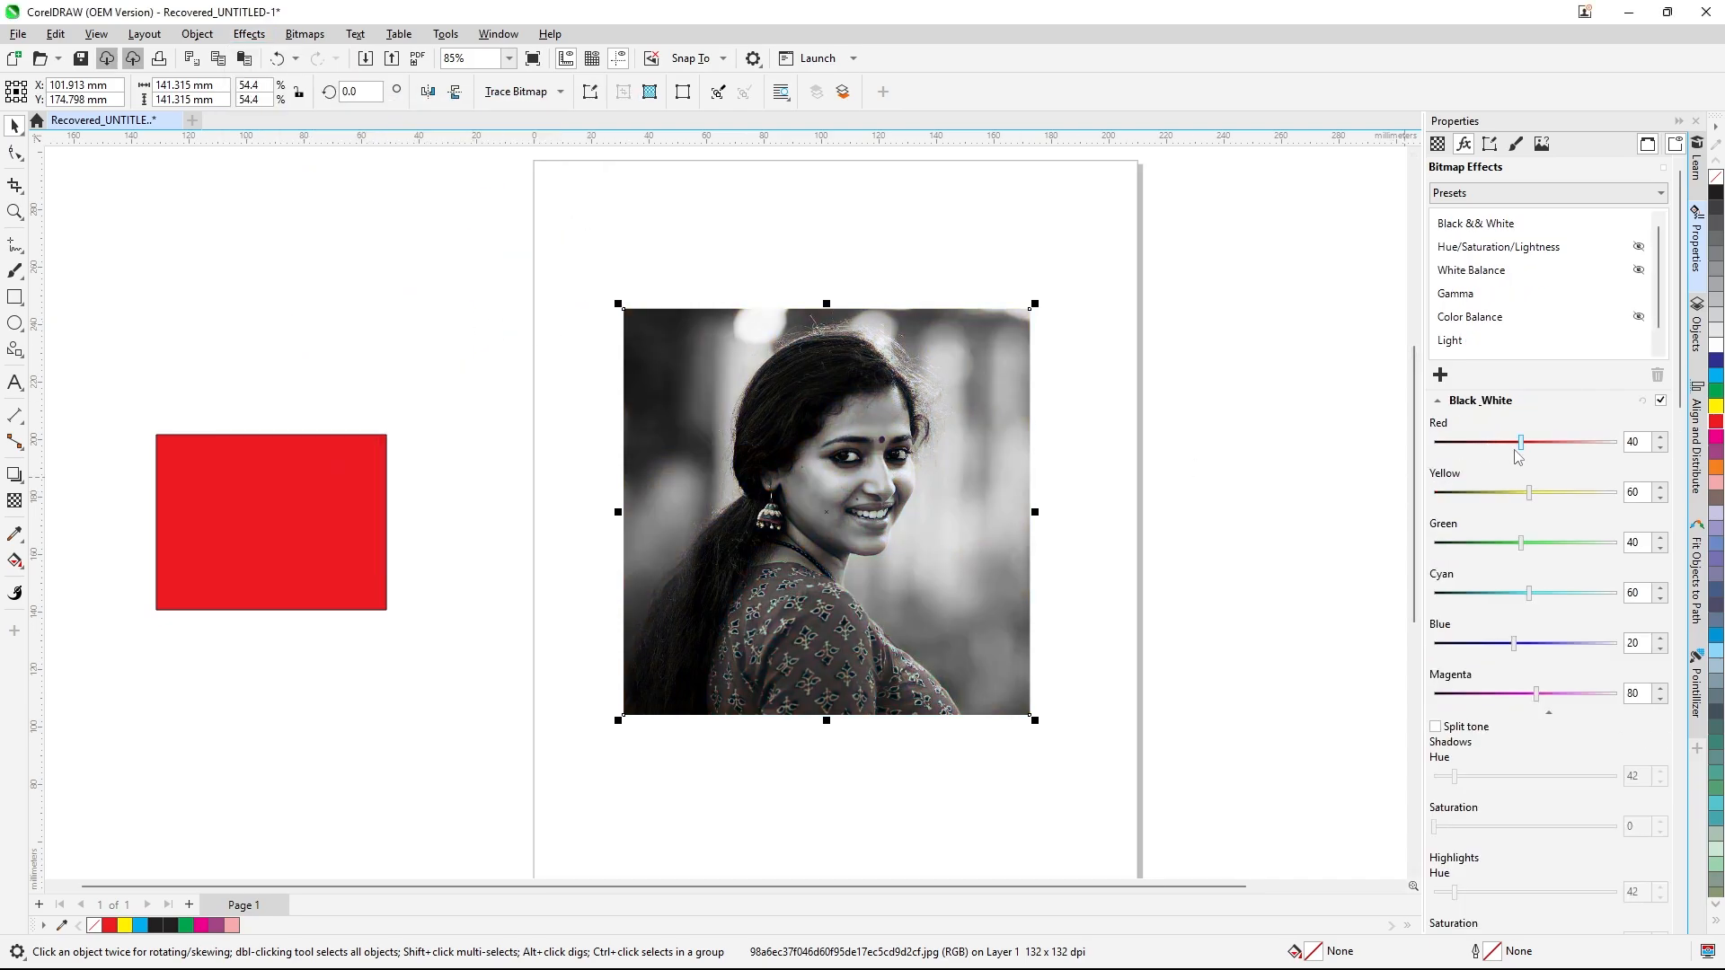
{"action": "left_click", "coordinate": [1516, 443]}
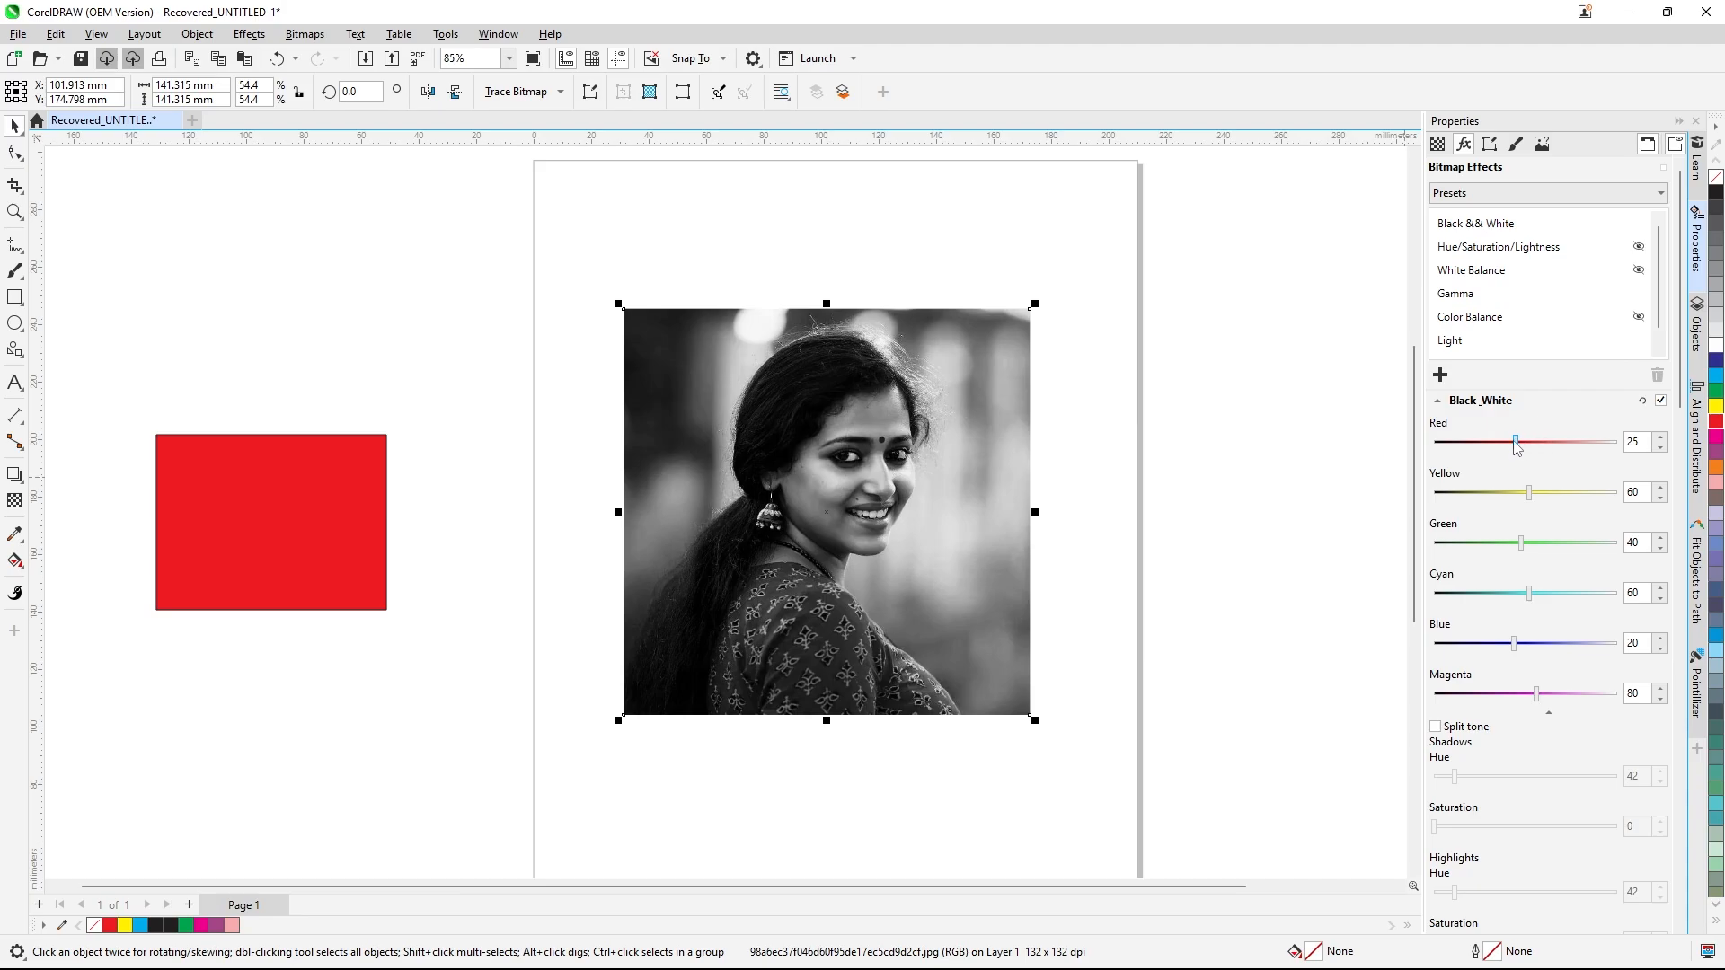
{"action": "left_click_drag", "start_coordinate": [1514, 443], "coordinate": [1525, 595]}
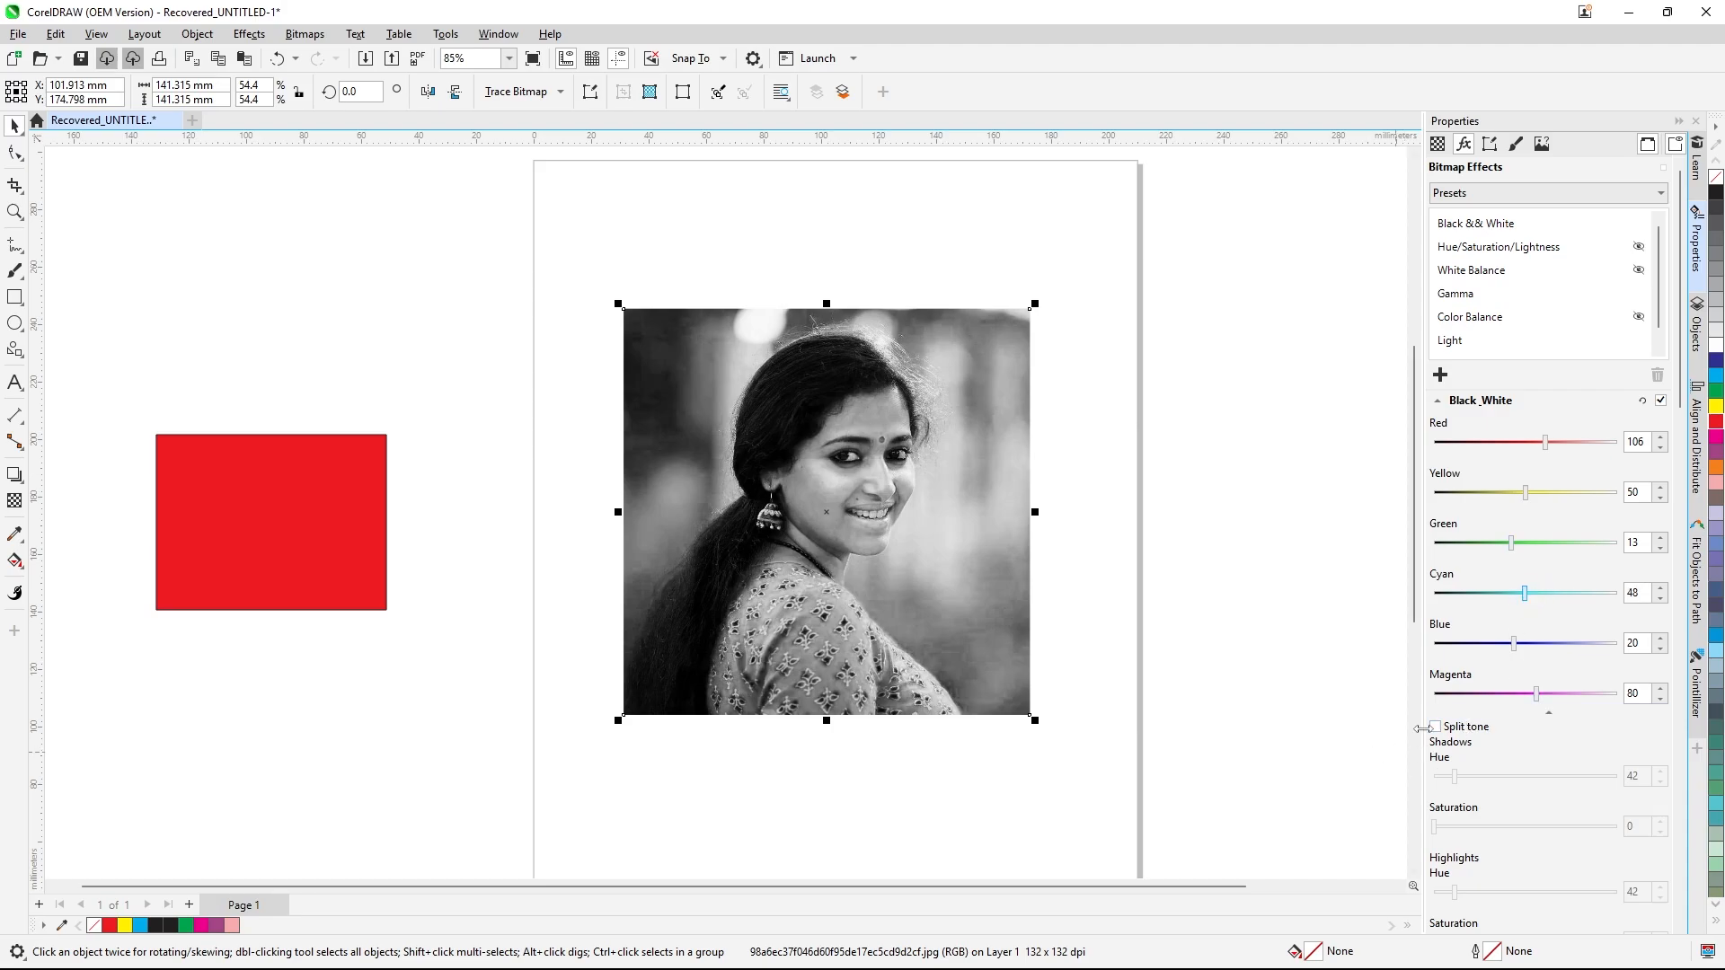
- Switch off the Black & White adjustment and add a Vibrance adjustment to the portrait with Vibrance 12
{"action": "left_click", "coordinate": [1660, 399]}
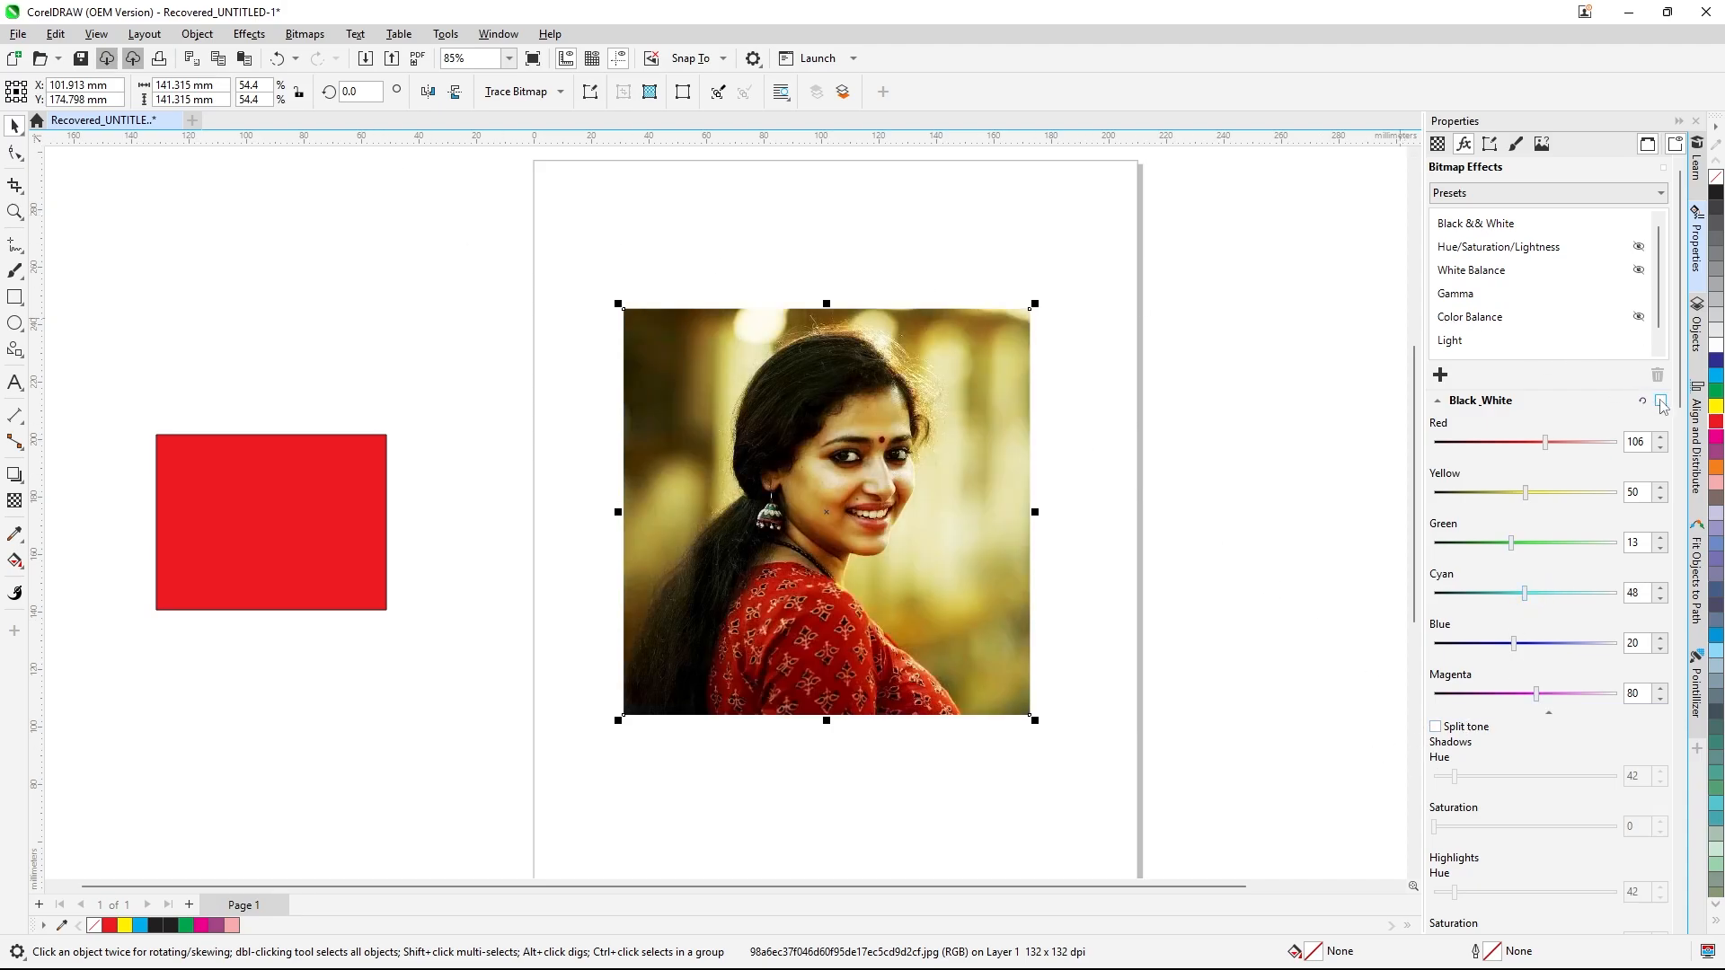
{"action": "left_click", "coordinate": [249, 34]}
{"action": "mouse_move", "coordinate": [364, 112]}
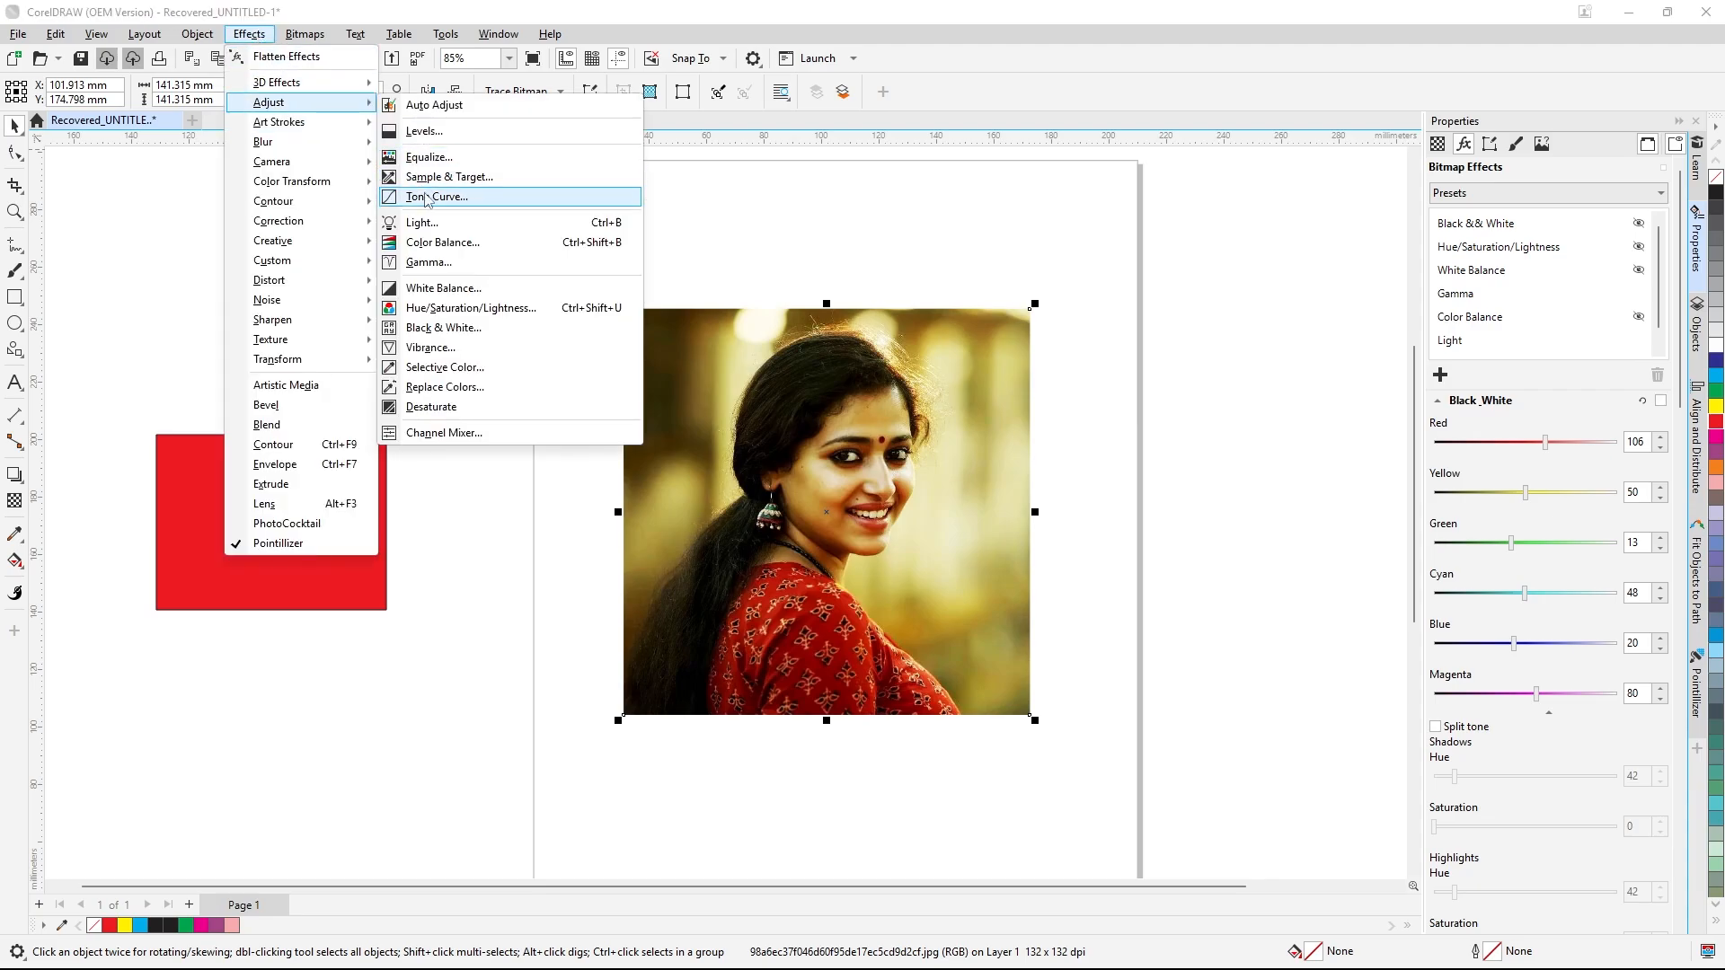
{"action": "left_click", "coordinate": [431, 348]}
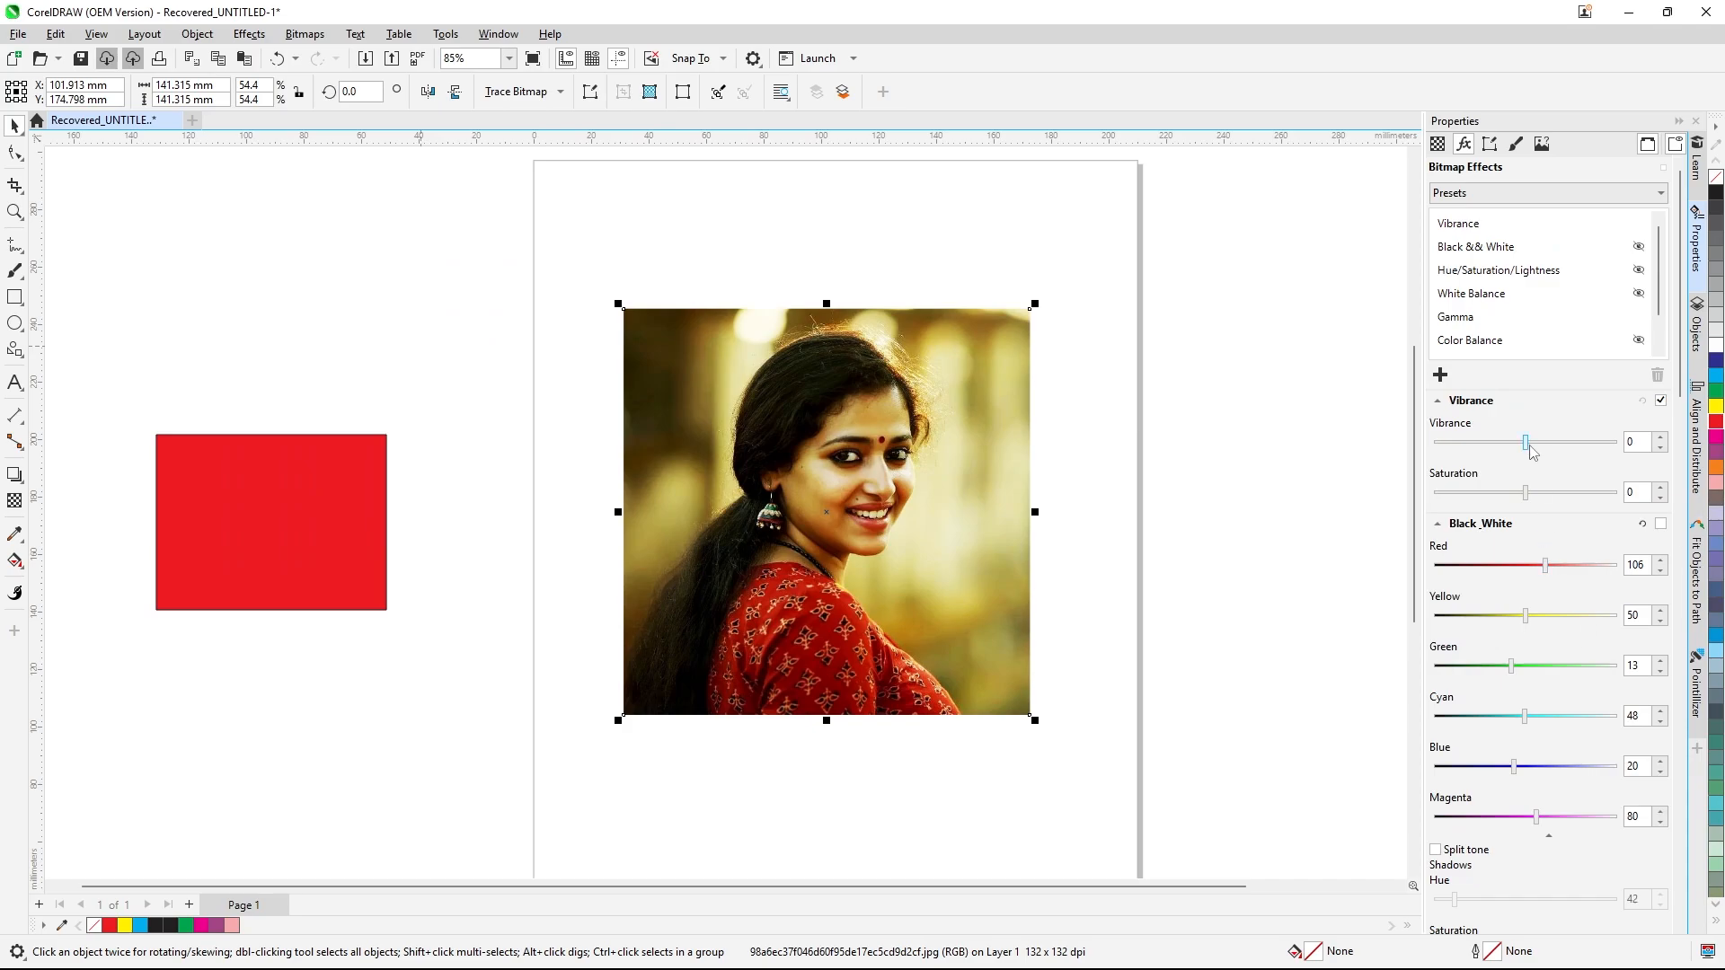
{"action": "left_click_drag", "start_coordinate": [1531, 447], "coordinate": [1537, 450]}
{"action": "left_click", "coordinate": [634, 303]}
{"action": "key", "text": "ctrl+s"}
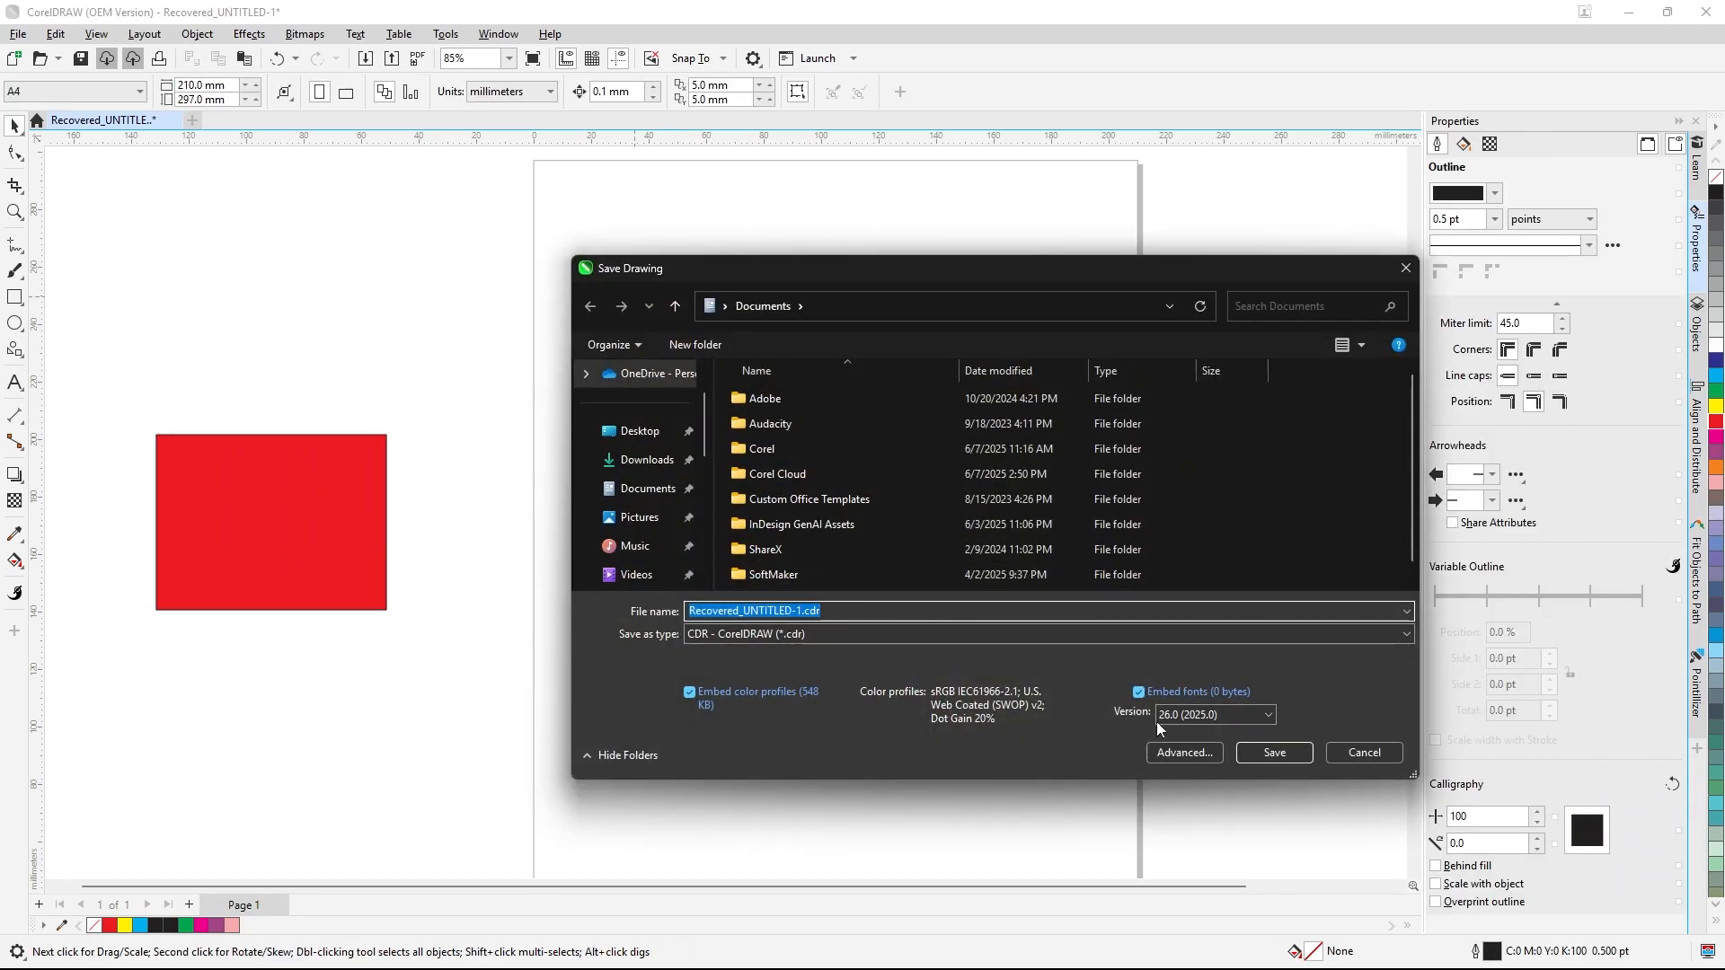
{"action": "left_click", "coordinate": [1365, 755]}
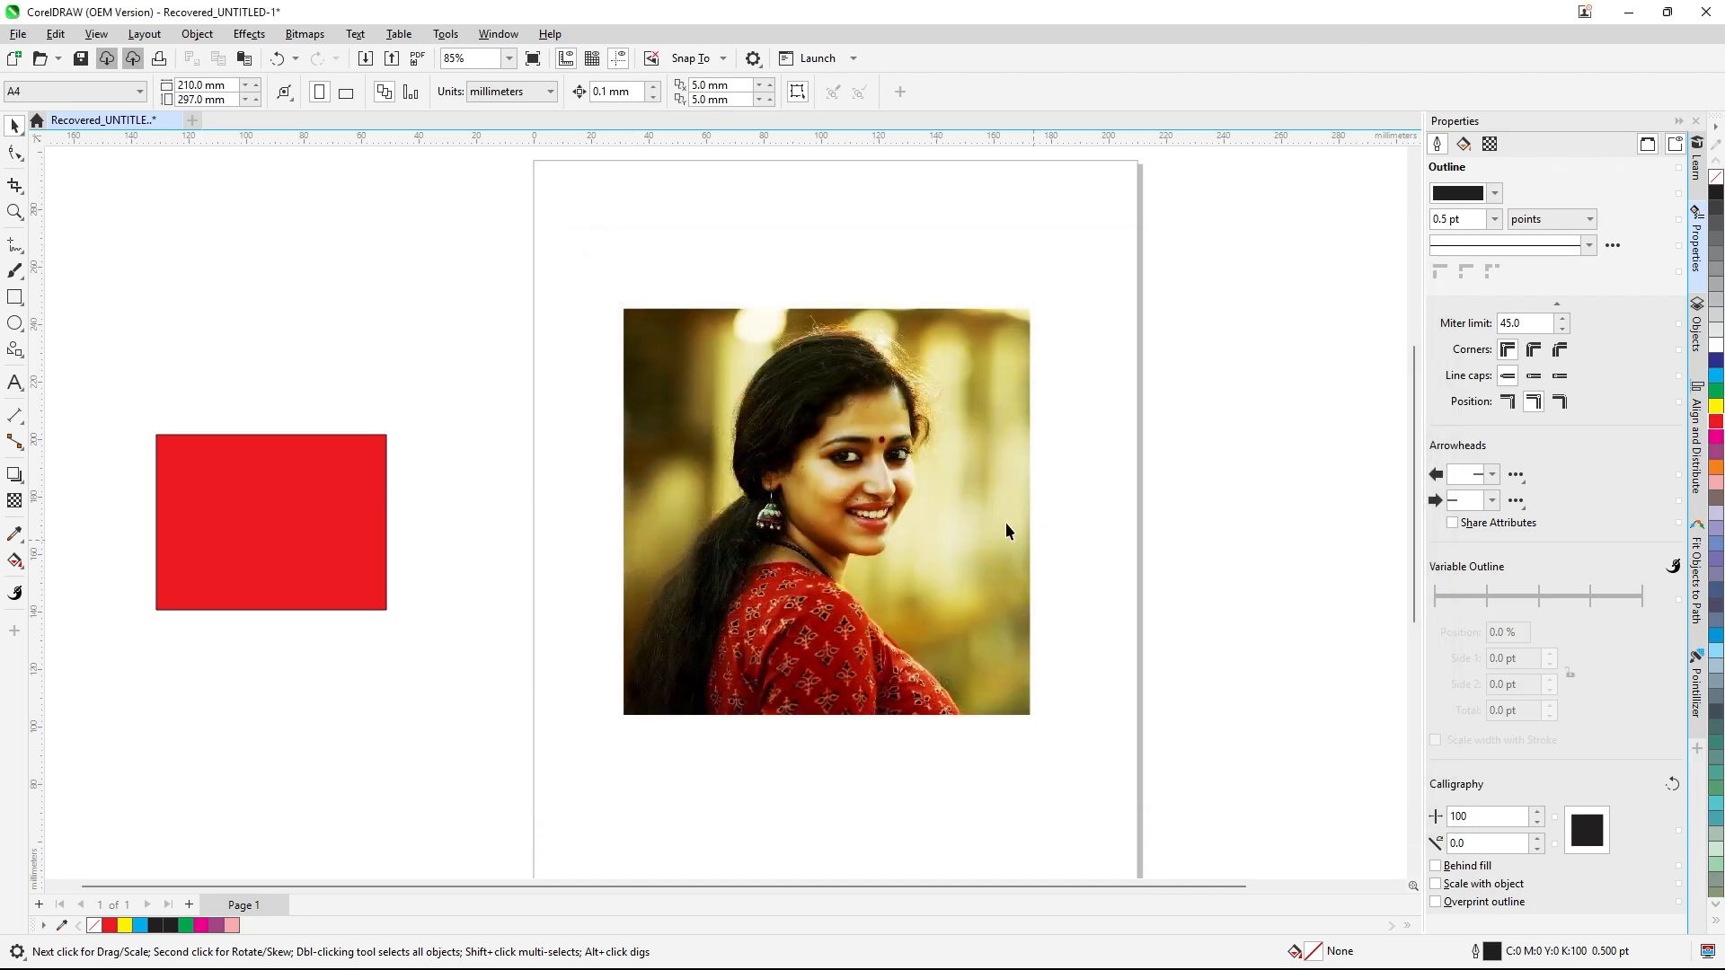
{"action": "left_click", "coordinate": [248, 34]}
{"action": "mouse_move", "coordinate": [305, 34]}
{"action": "mouse_move", "coordinate": [248, 34]}
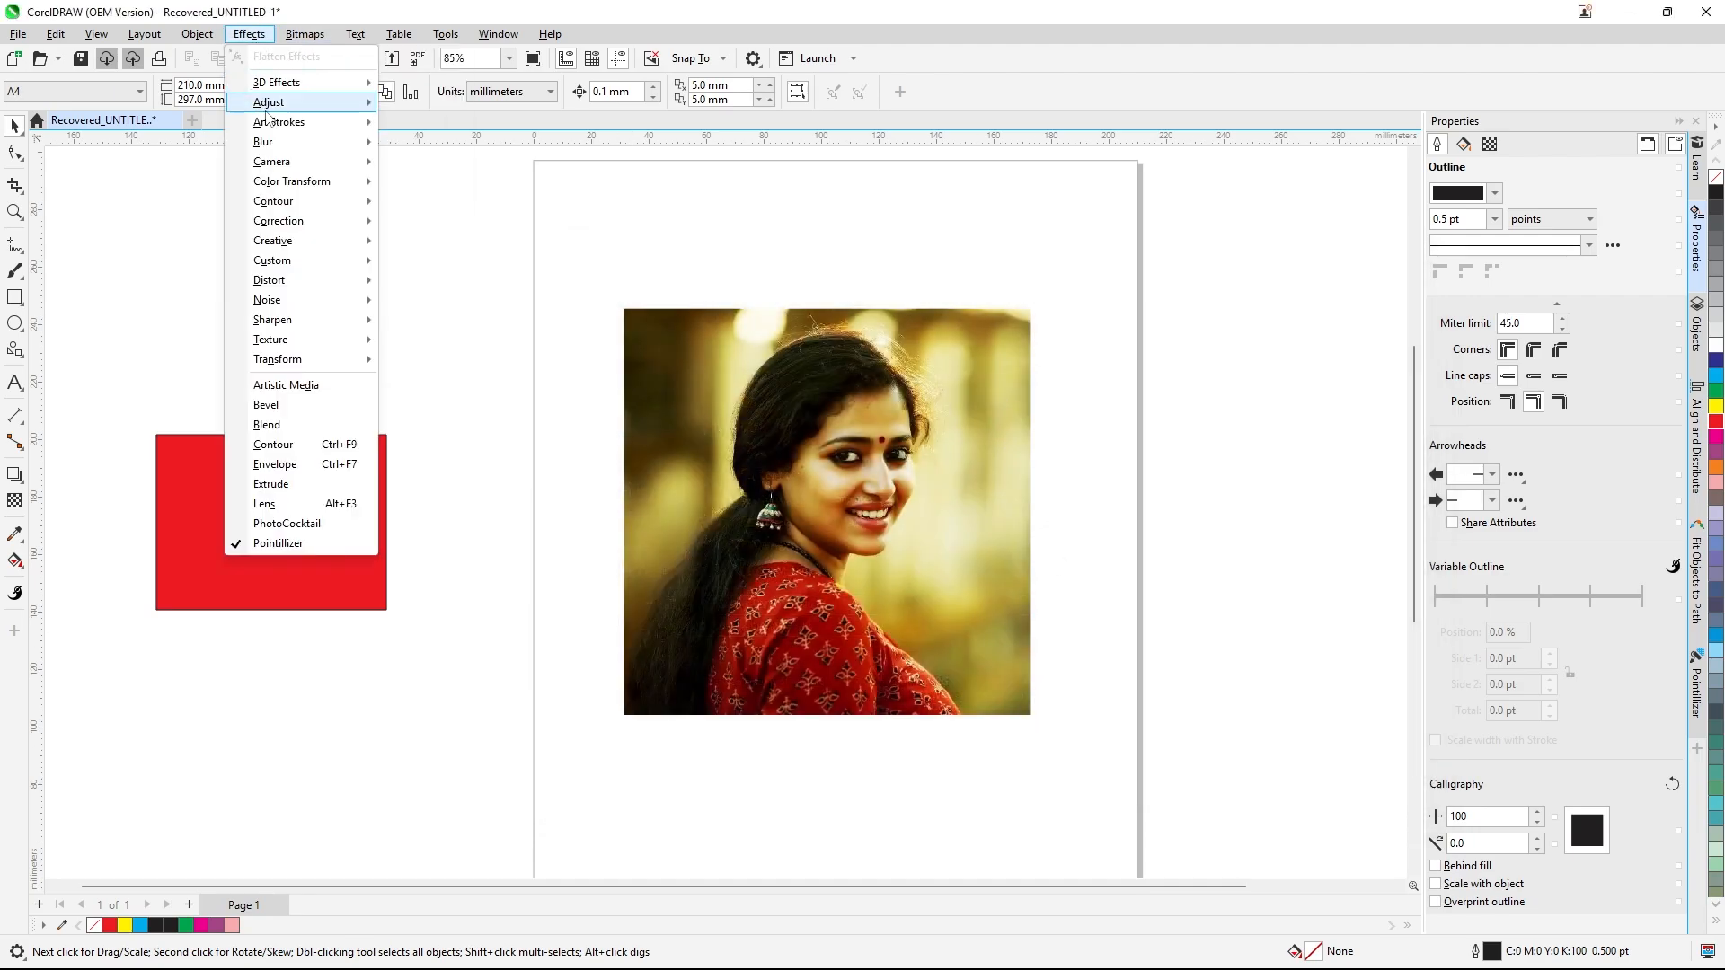
{"action": "mouse_move", "coordinate": [296, 102]}
{"action": "left_click", "coordinate": [735, 506]}
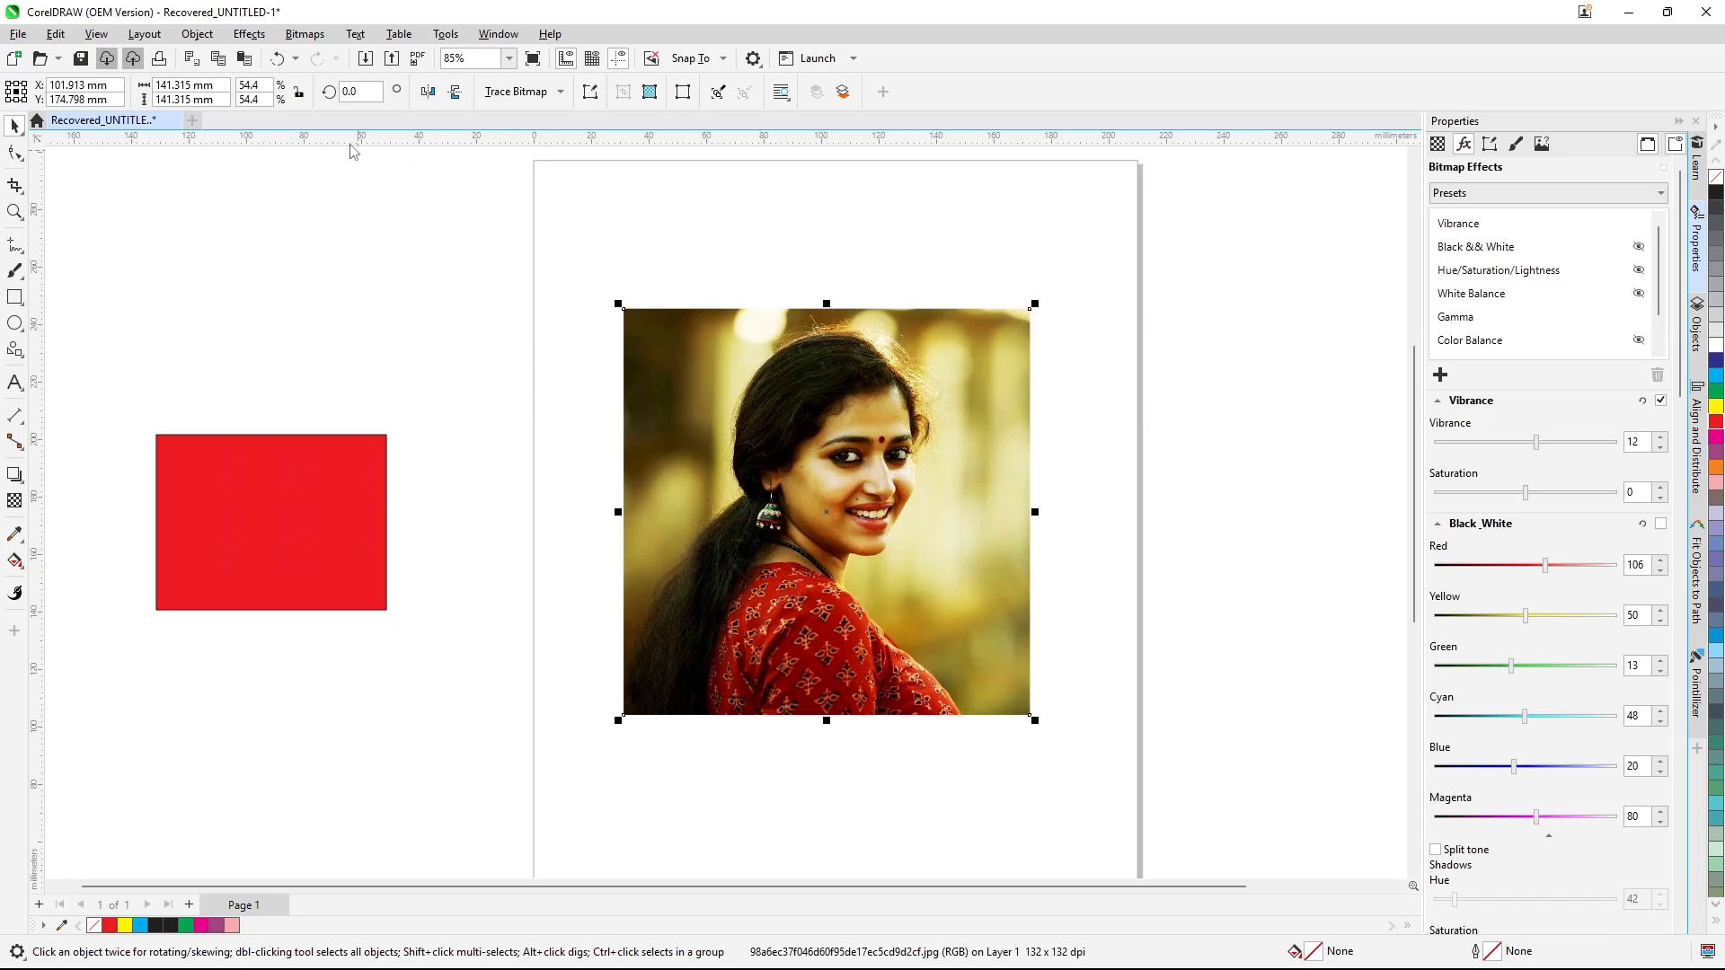
- Add a Selective Color adjustment to the portrait with Cyan 10 for the greens and the Absolute adjustment percentage
{"action": "left_click", "coordinate": [249, 33]}
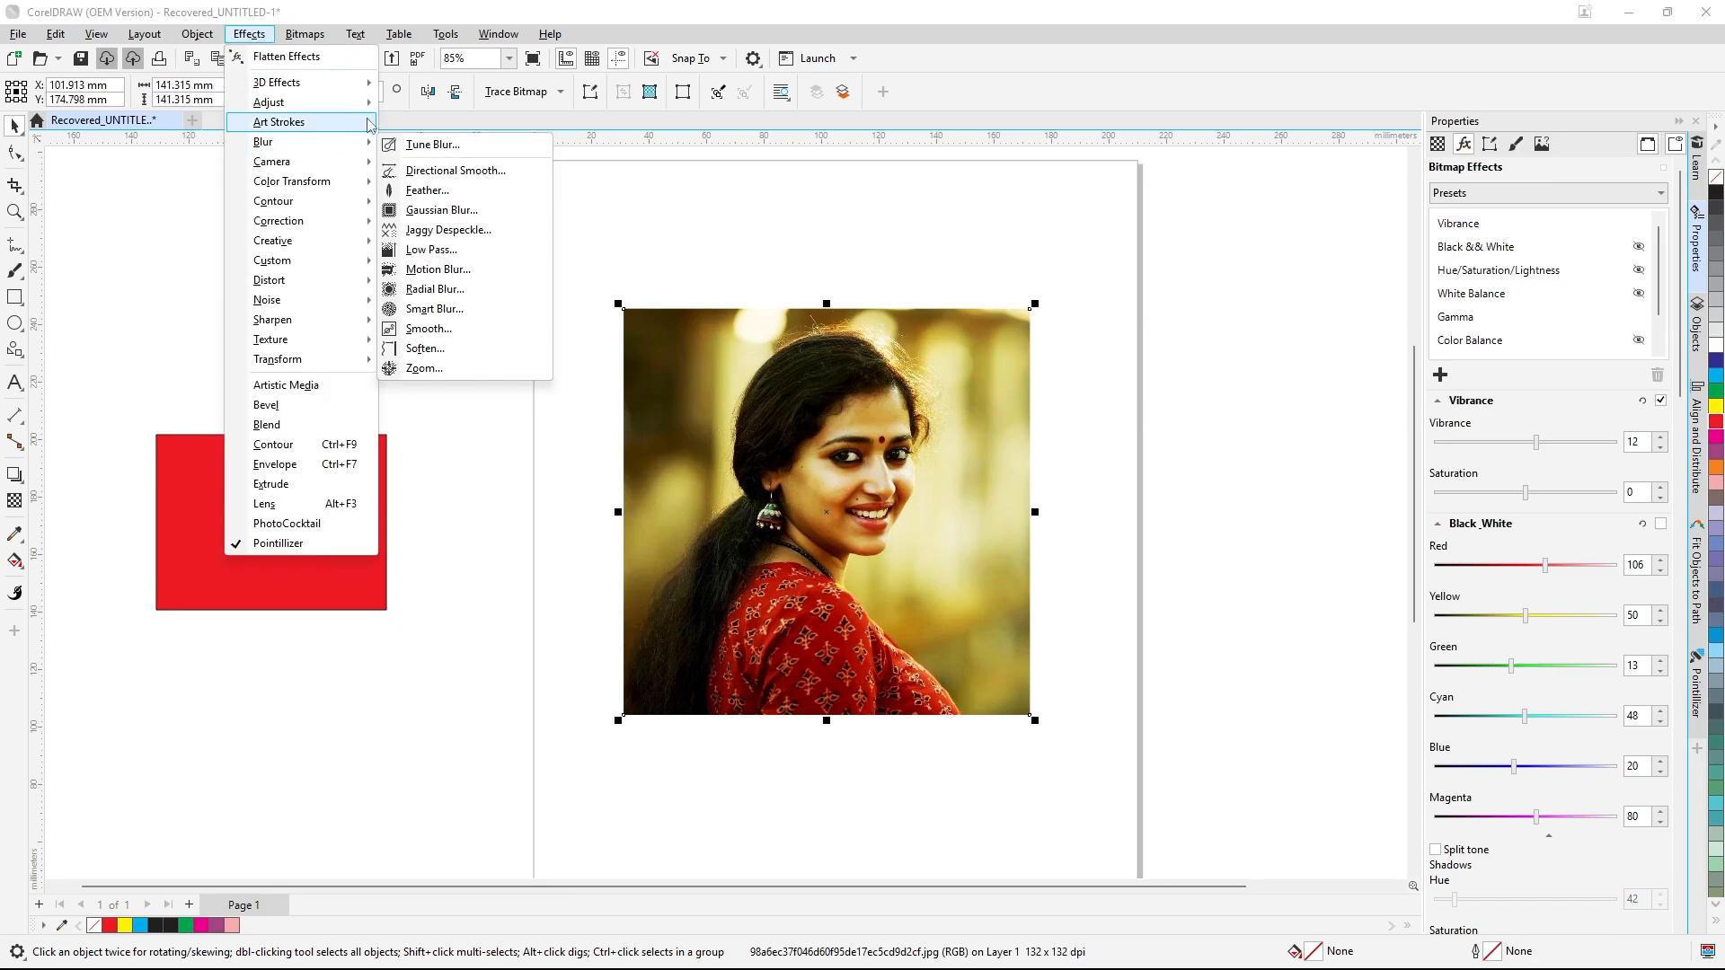
{"action": "mouse_move", "coordinate": [359, 102]}
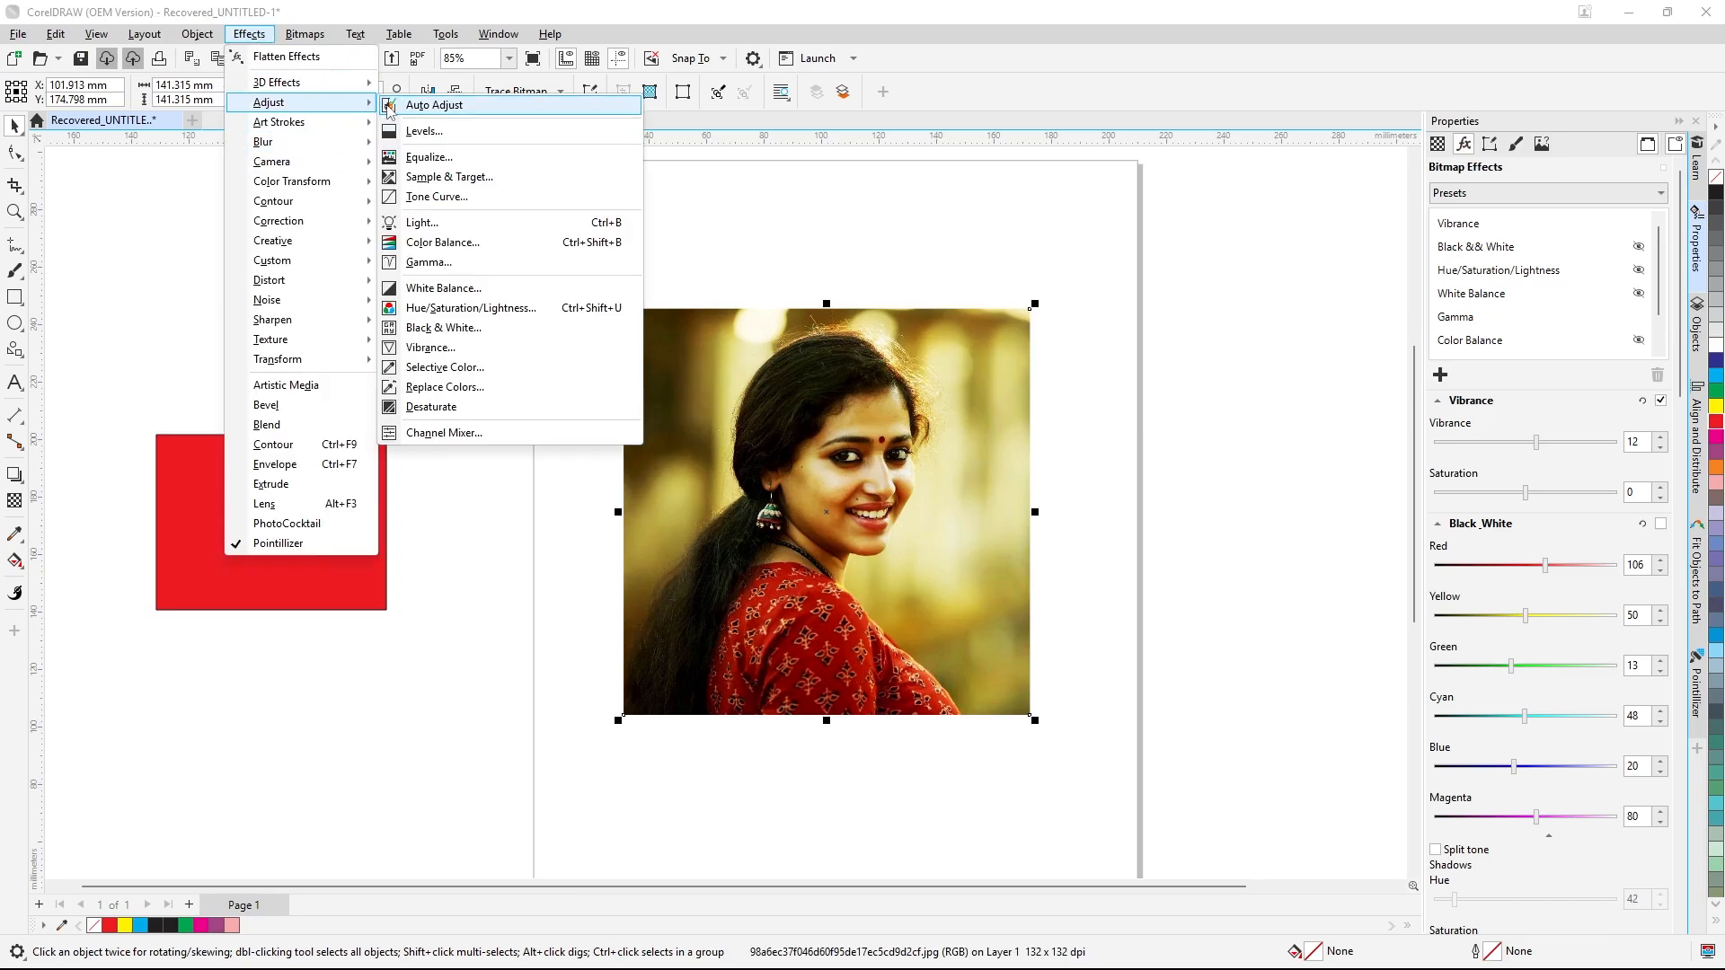
{"action": "left_click", "coordinate": [462, 370]}
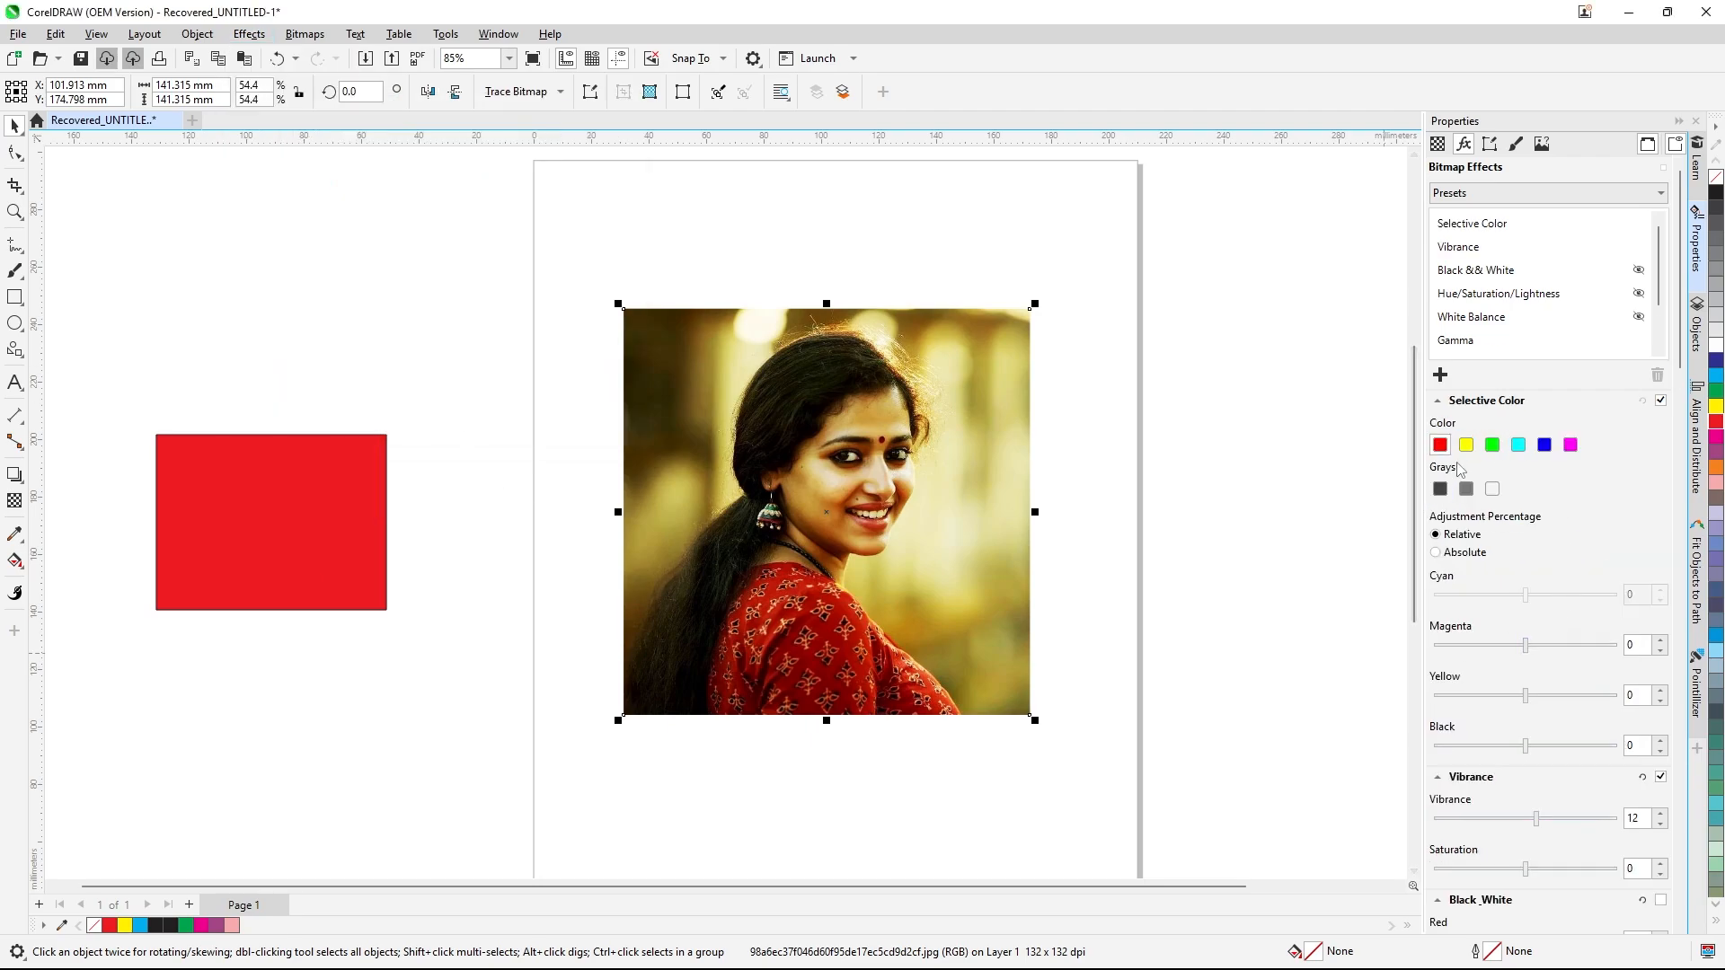
{"action": "mouse_move", "coordinate": [1525, 645]}
{"action": "left_mouse_down"}
{"action": "mouse_move", "coordinate": [1572, 645]}
{"action": "mouse_move", "coordinate": [1500, 645]}
{"action": "mouse_move", "coordinate": [1598, 641]}
{"action": "mouse_move", "coordinate": [1432, 603]}
{"action": "mouse_move", "coordinate": [1524, 642]}
{"action": "mouse_move", "coordinate": [1529, 629]}
{"action": "left_mouse_up"}
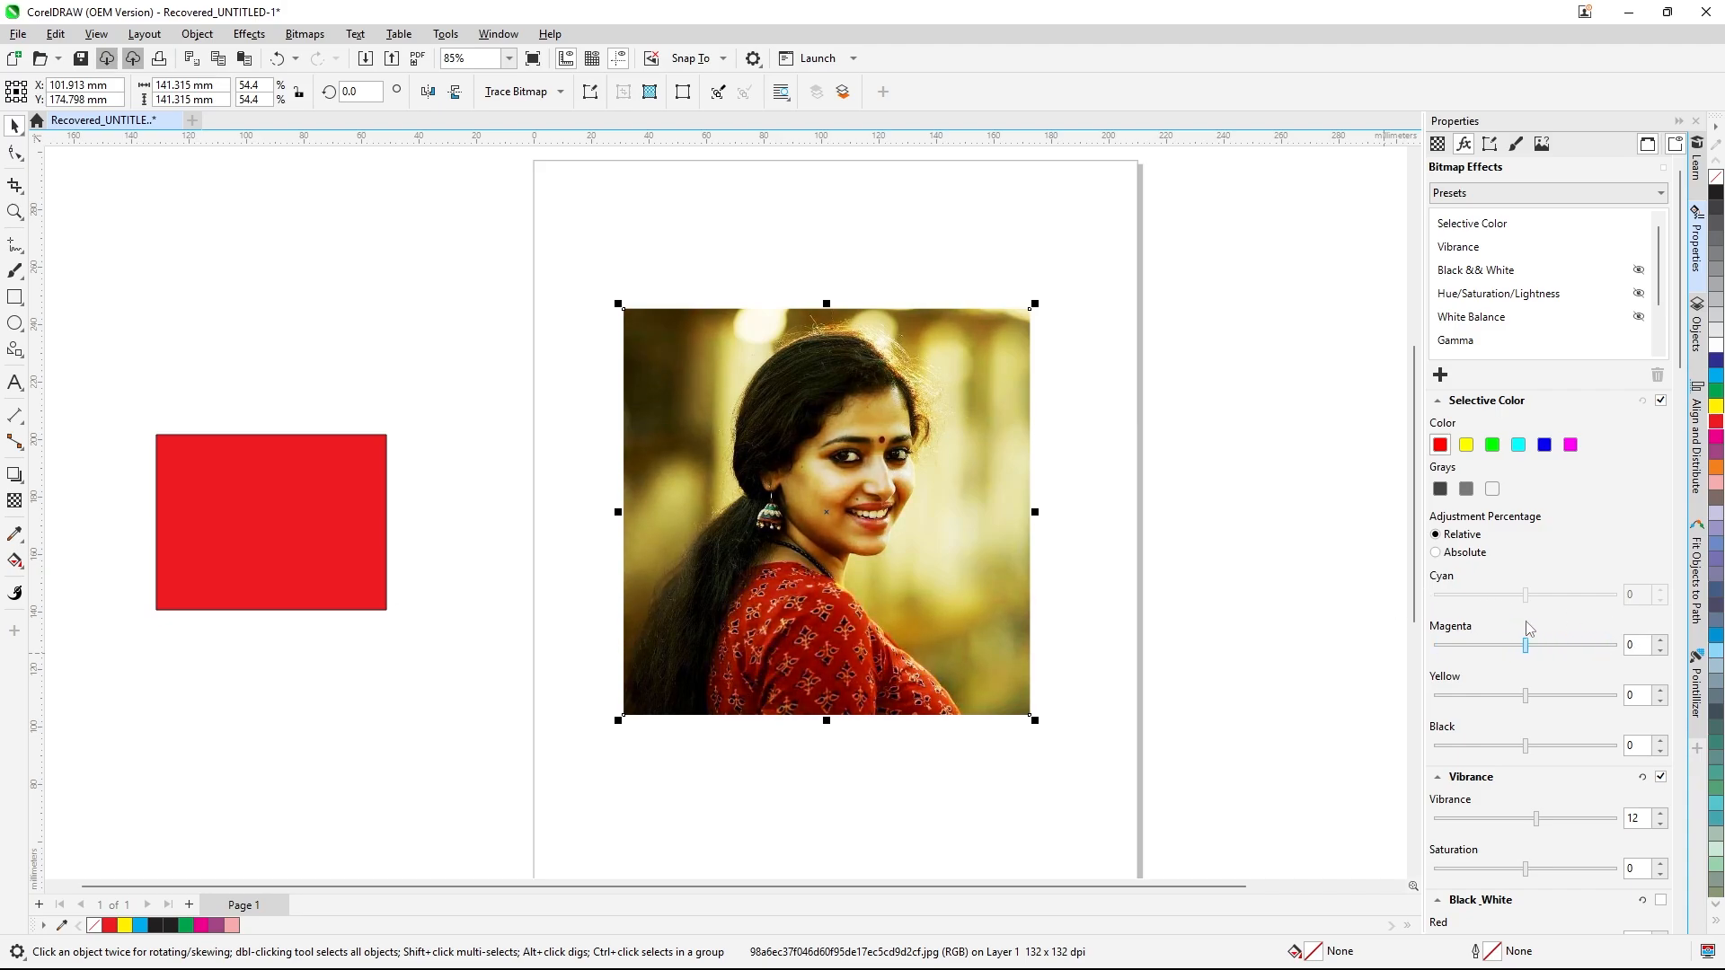
{"action": "left_click", "coordinate": [1493, 449]}
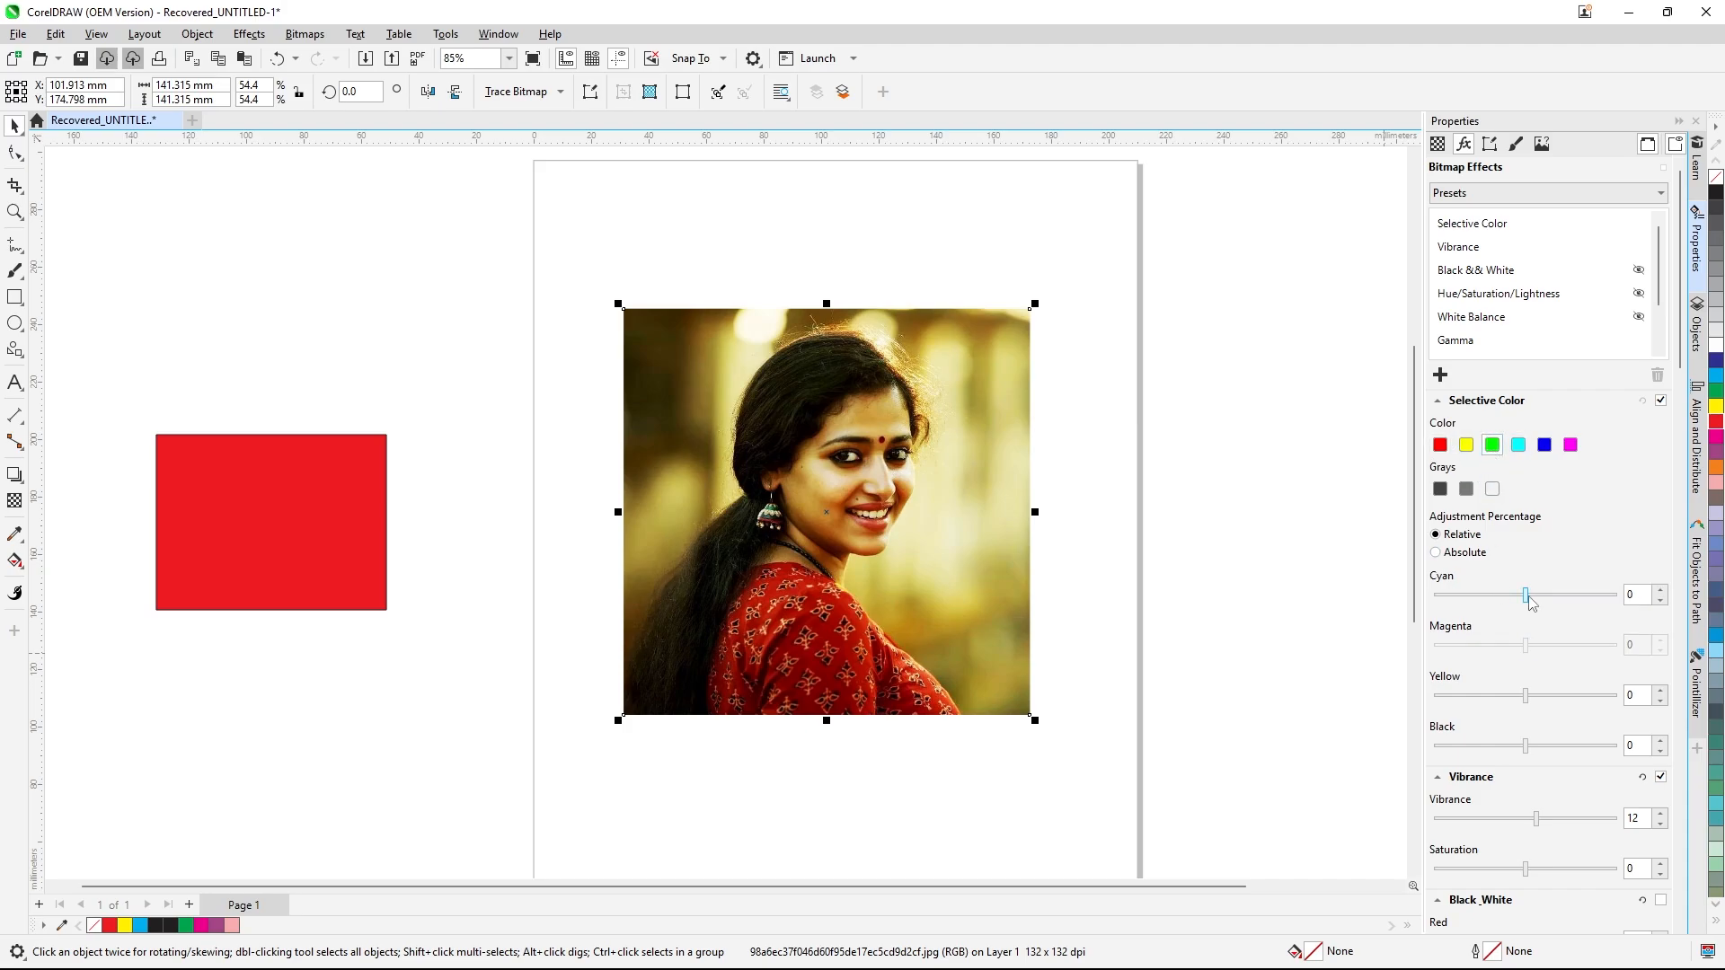
{"action": "left_click_drag", "start_coordinate": [1530, 602], "coordinate": [1532, 601]}
{"action": "left_click", "coordinate": [1522, 597]}
{"action": "left_click_drag", "start_coordinate": [1524, 598], "coordinate": [1542, 598]}
{"action": "left_click_drag", "start_coordinate": [1542, 596], "coordinate": [1533, 596]}
{"action": "left_click", "coordinate": [1435, 553]}
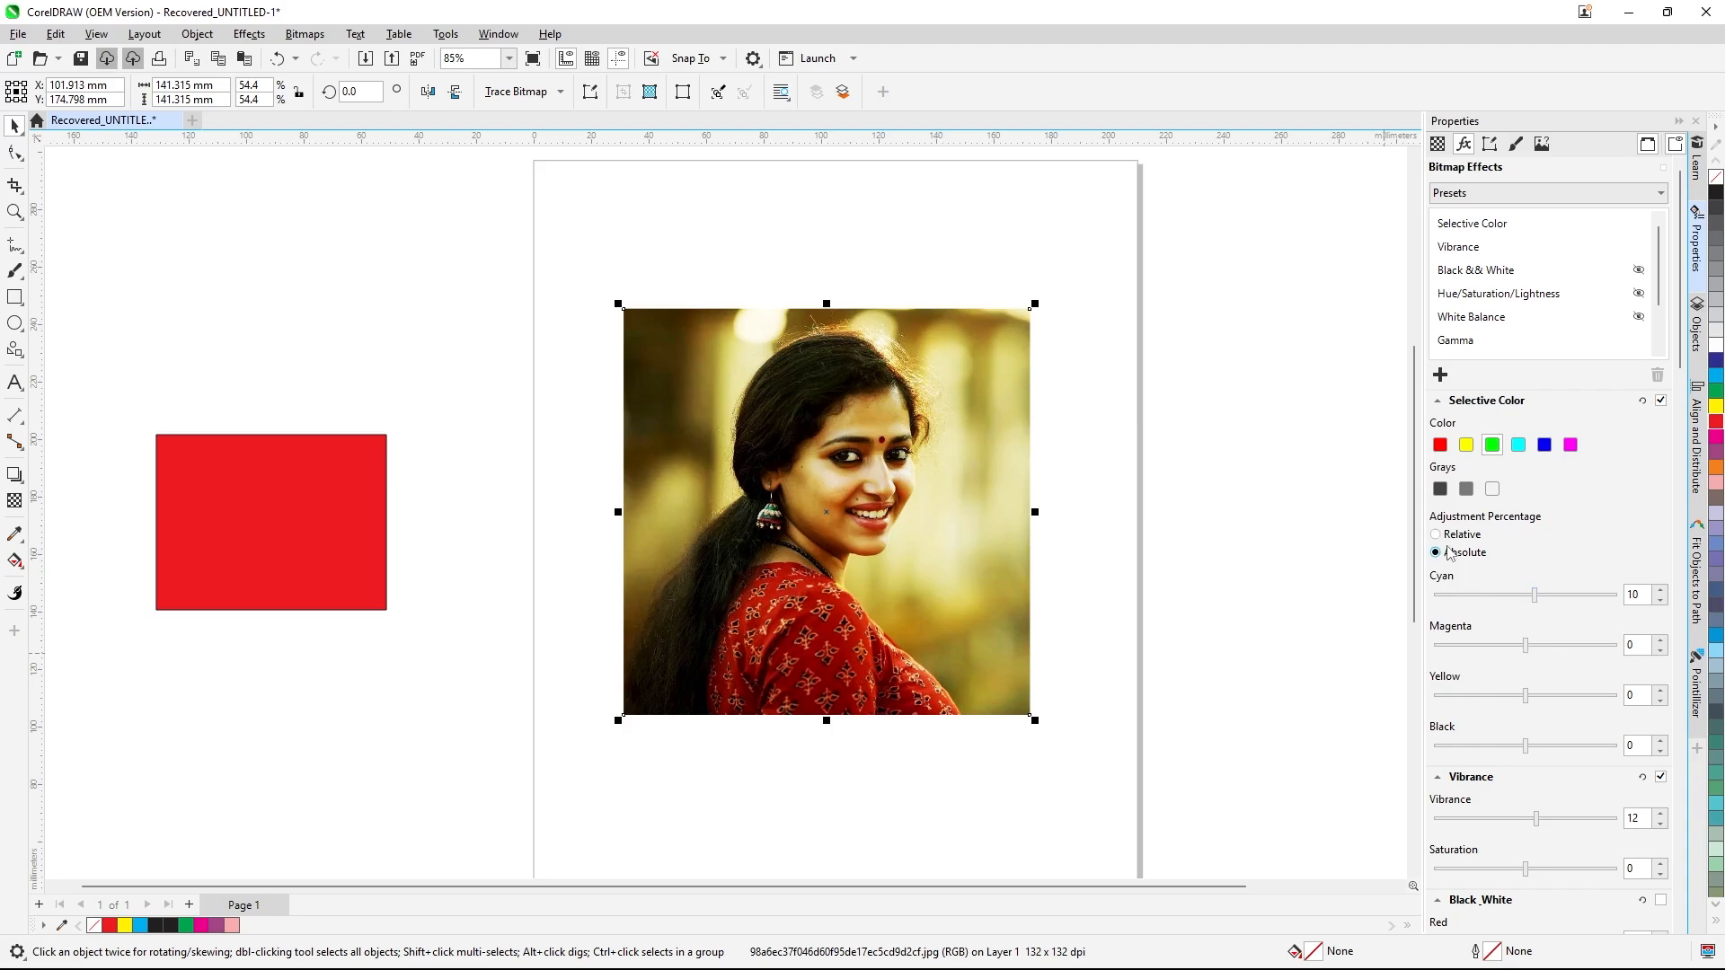
- Switch off Selective Color and add a Replace Colors adjustment with the red C 4, M 100, Y 100, K 0 as the original color
{"action": "left_click", "coordinate": [1492, 492]}
{"action": "left_click", "coordinate": [1660, 400]}
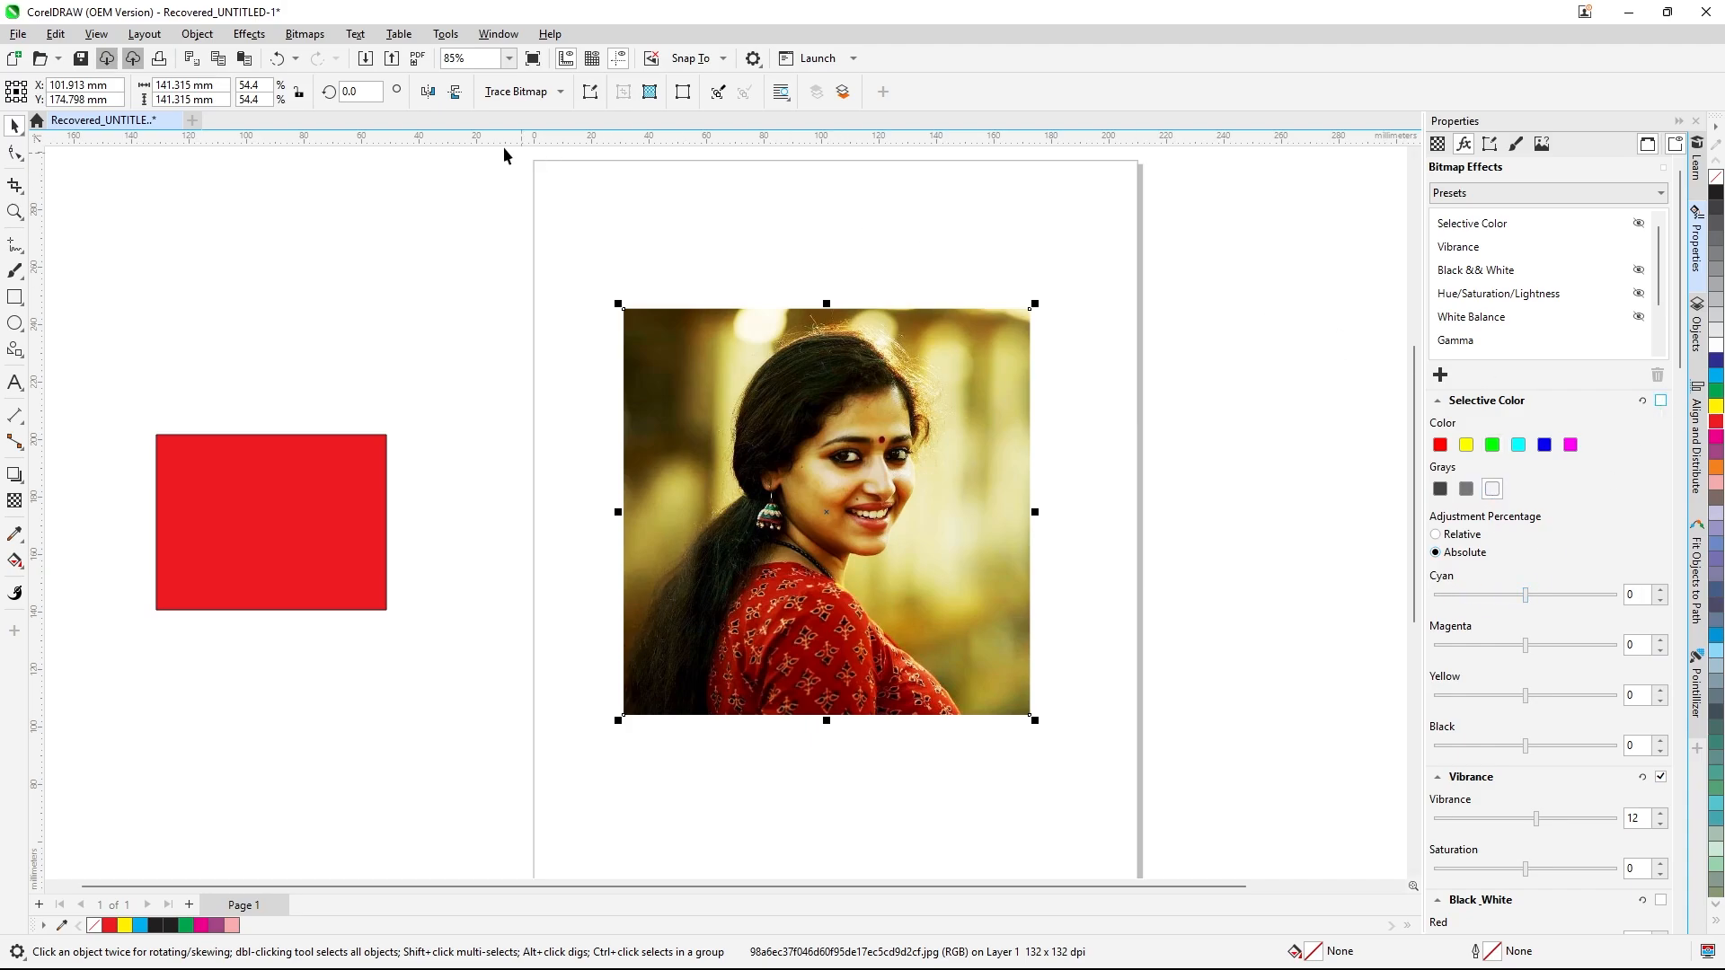
{"action": "left_click", "coordinate": [249, 34]}
{"action": "mouse_move", "coordinate": [296, 103]}
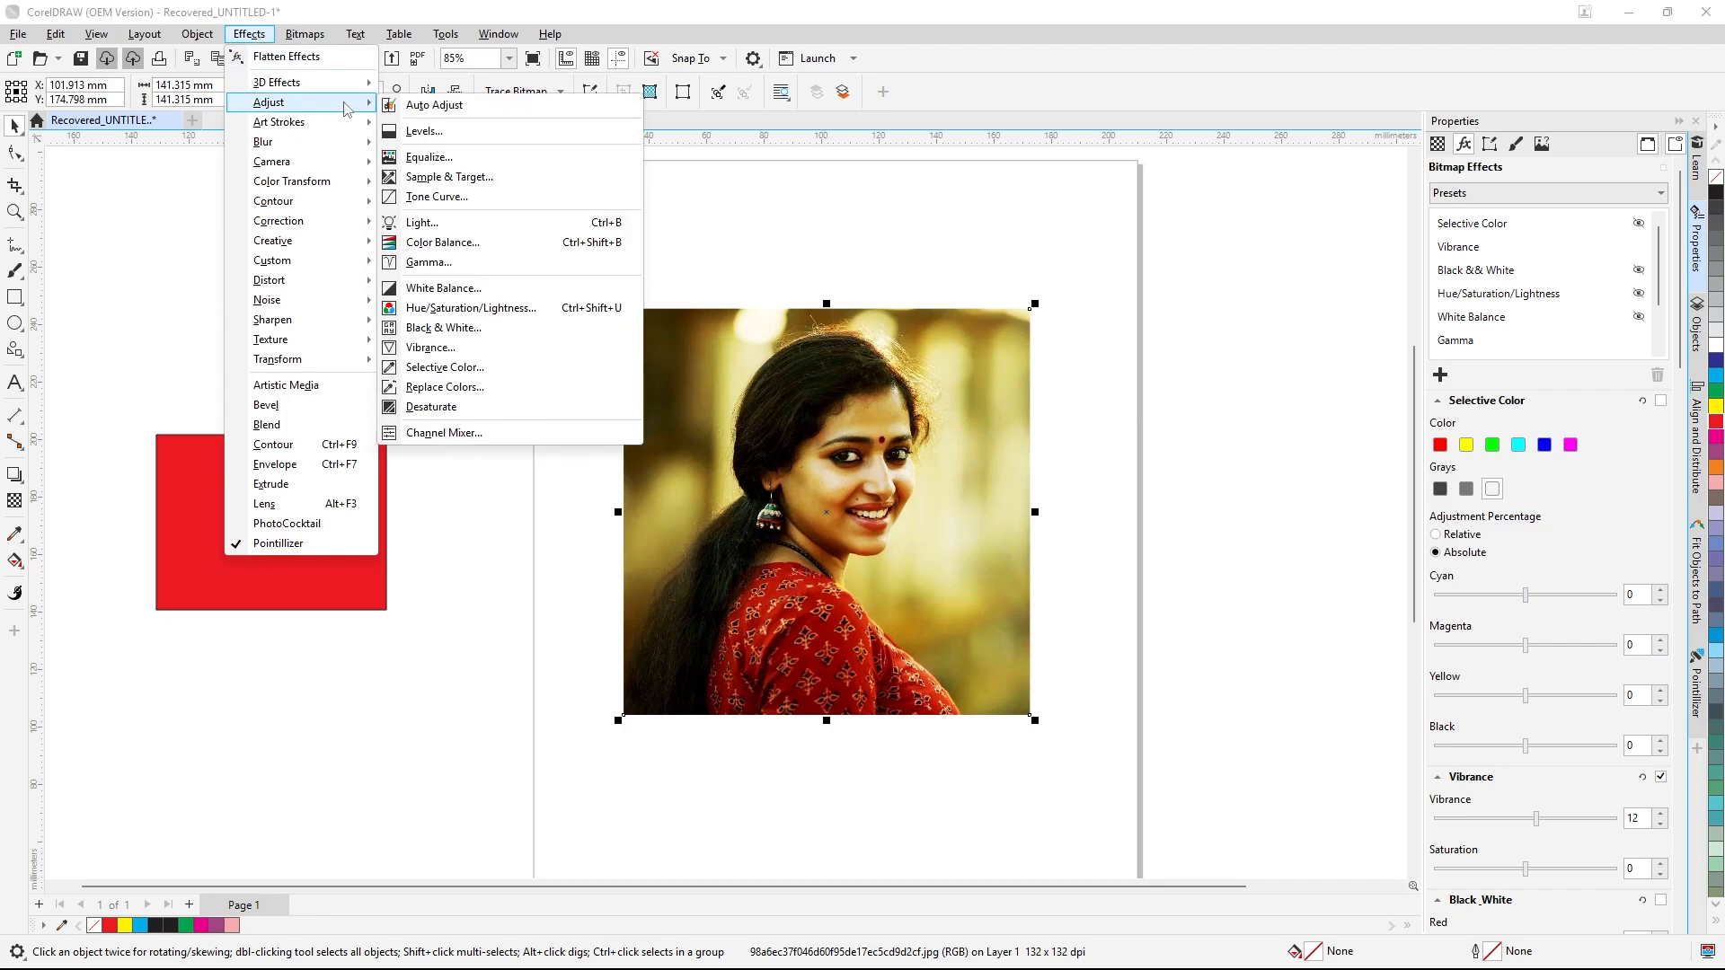
{"action": "left_click", "coordinate": [580, 388]}
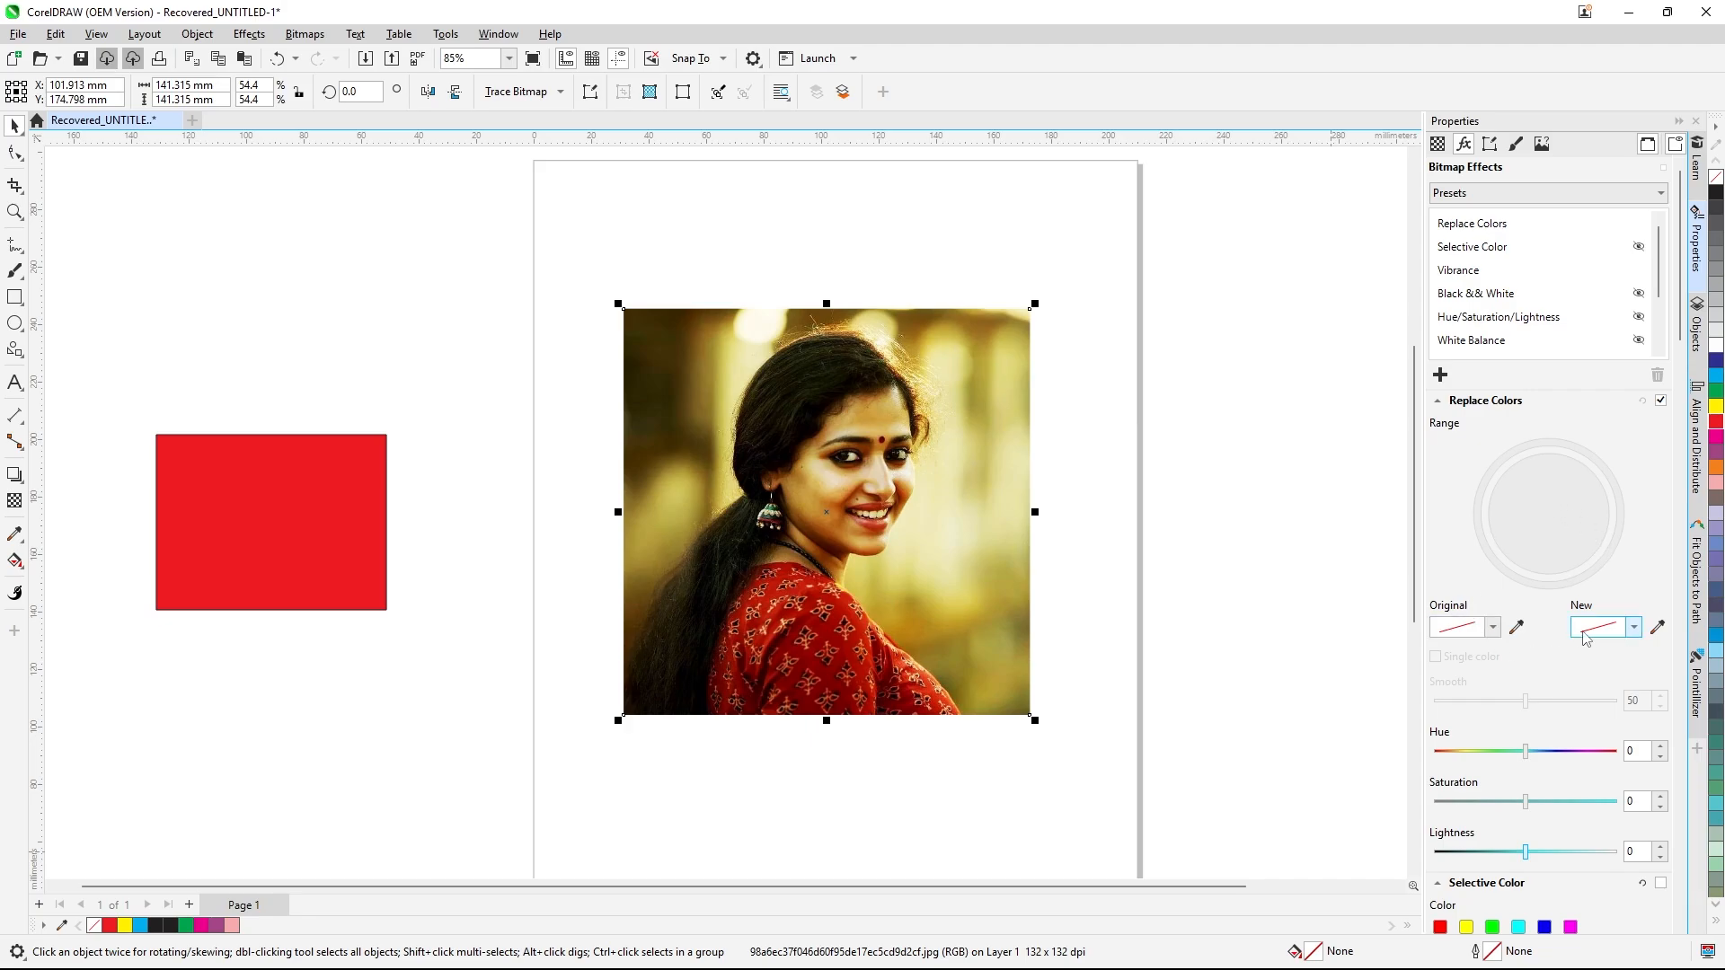
{"action": "left_click", "coordinate": [1492, 628]}
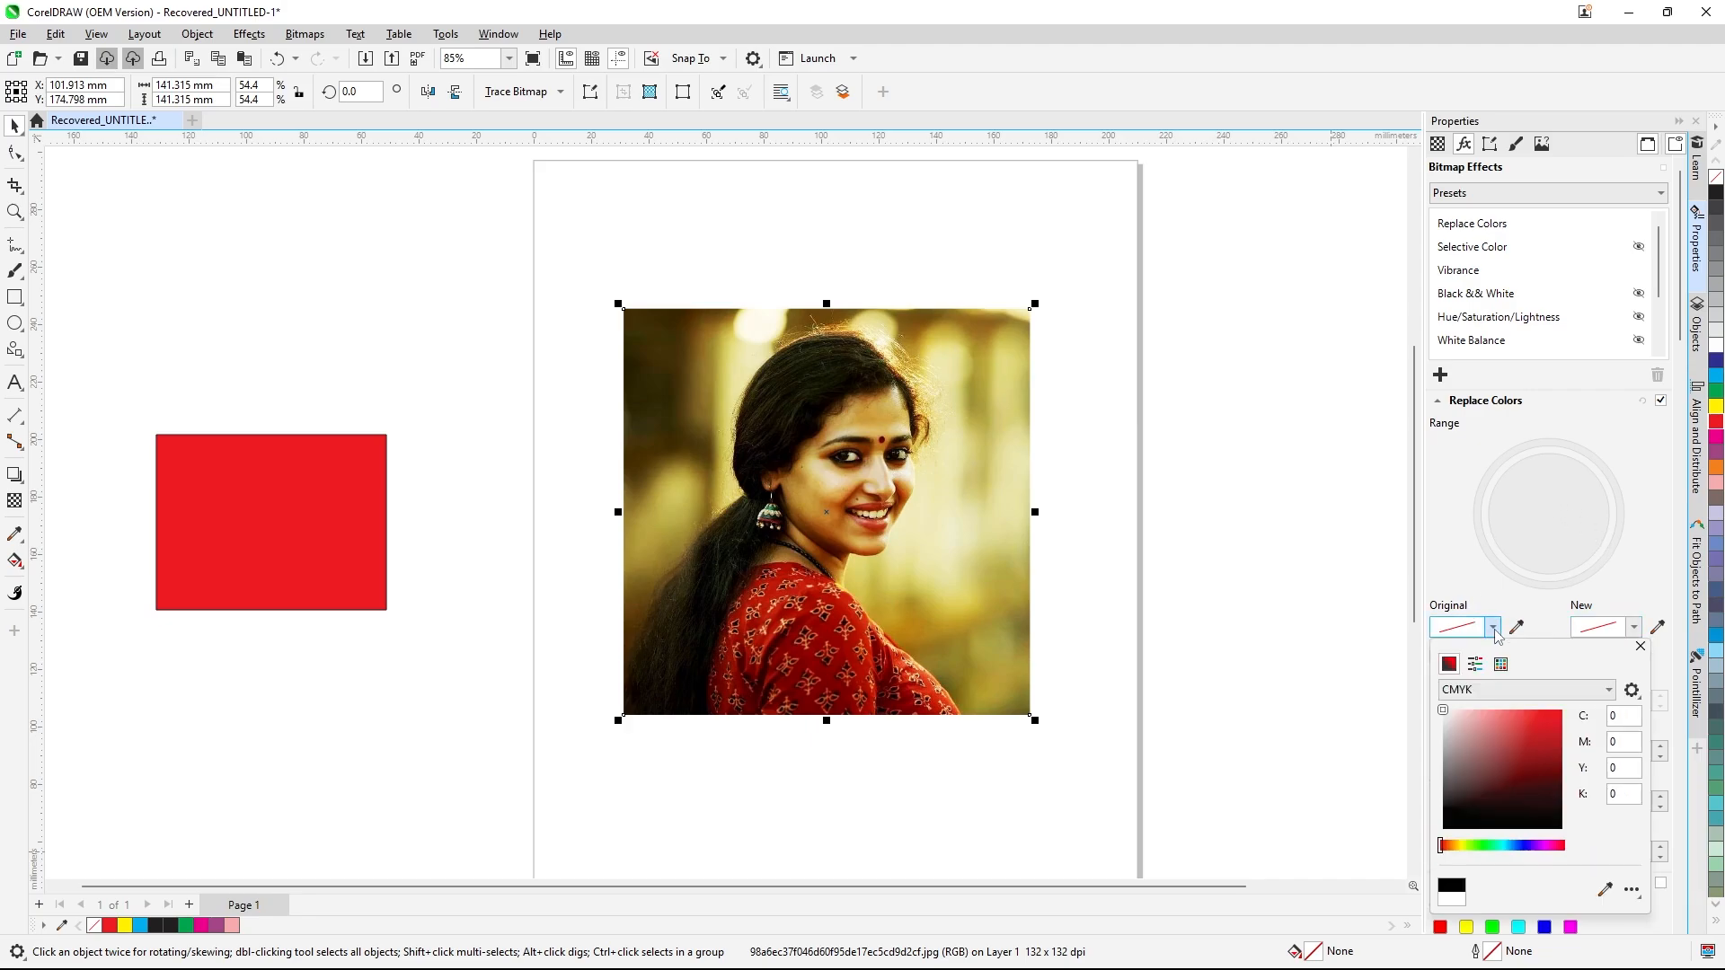
{"action": "left_click", "coordinate": [1541, 724]}
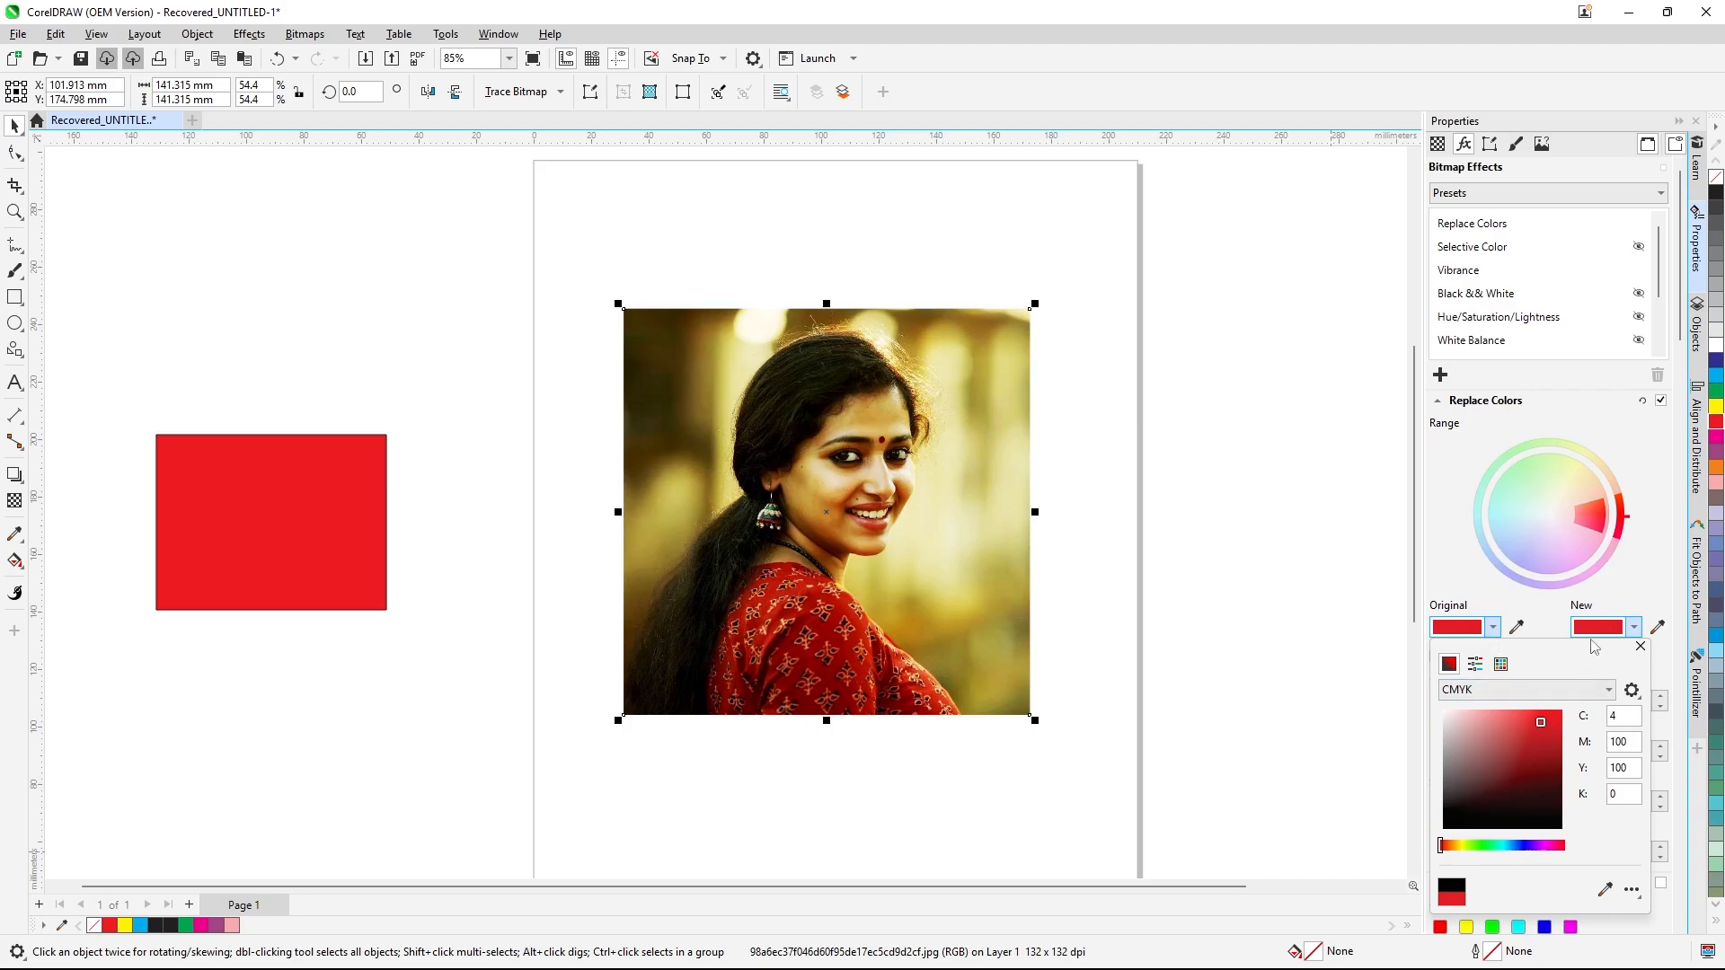
{"action": "left_click", "coordinate": [1641, 646]}
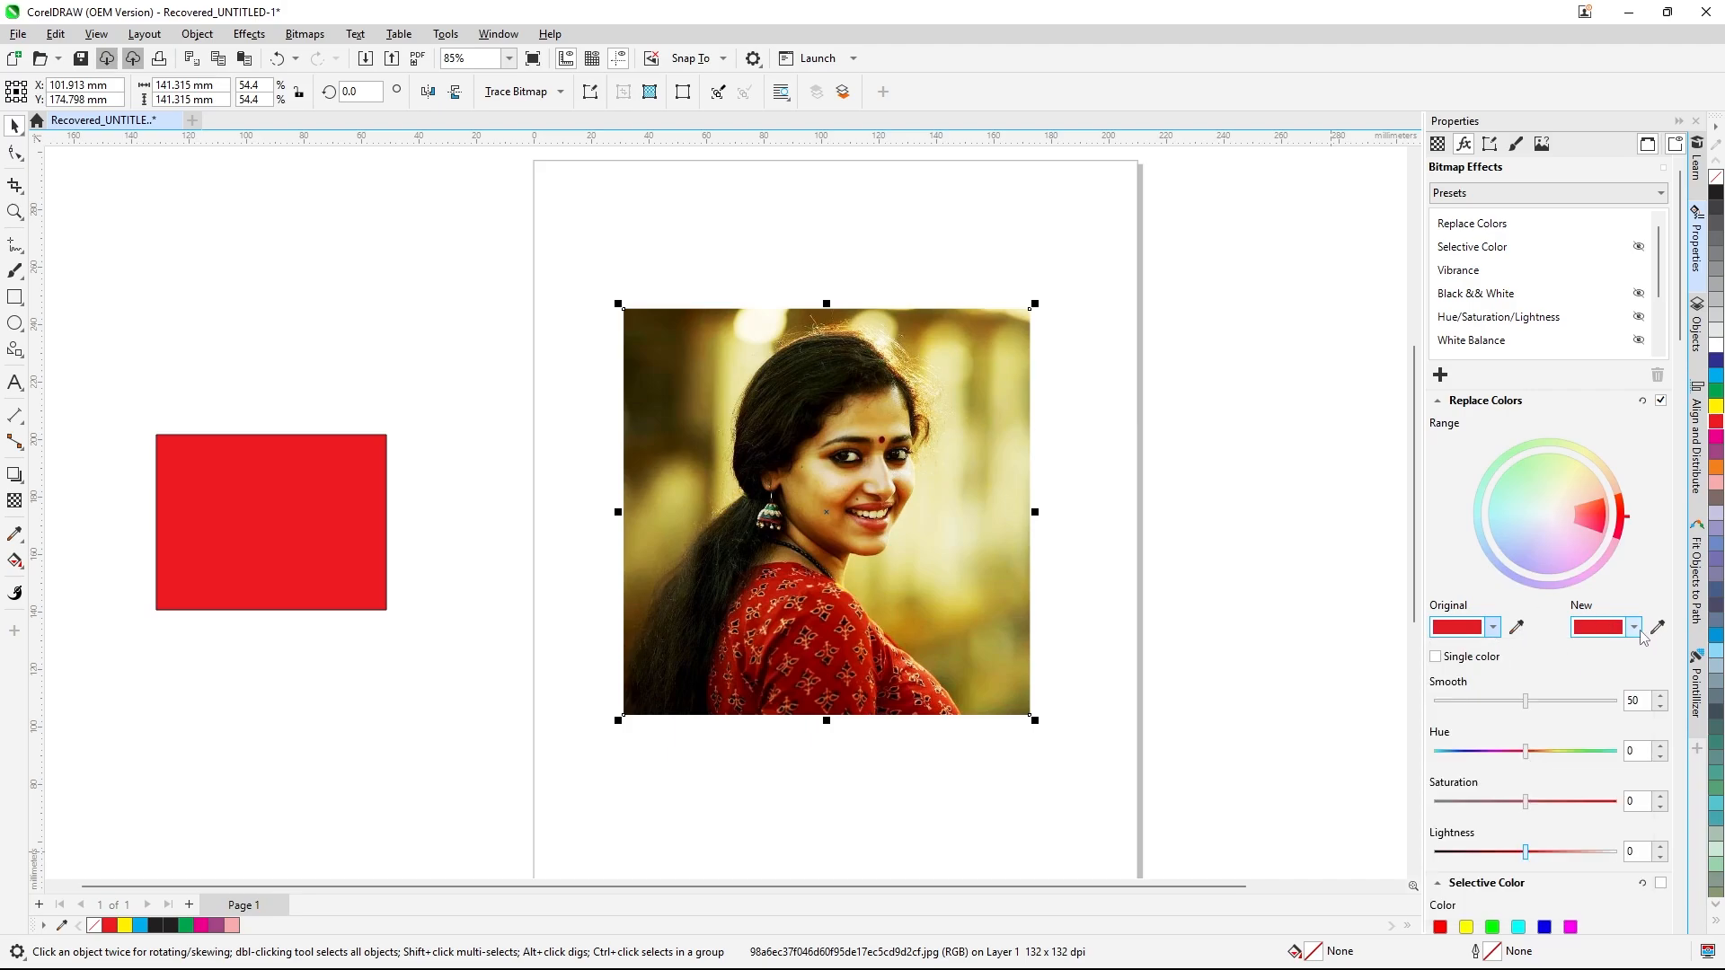
- Tune Replace Colors with a pink new color, Smooth 26, Saturation -9, Lightness 19 and a purple original range, and switch it off
{"action": "left_click", "coordinate": [1657, 628]}
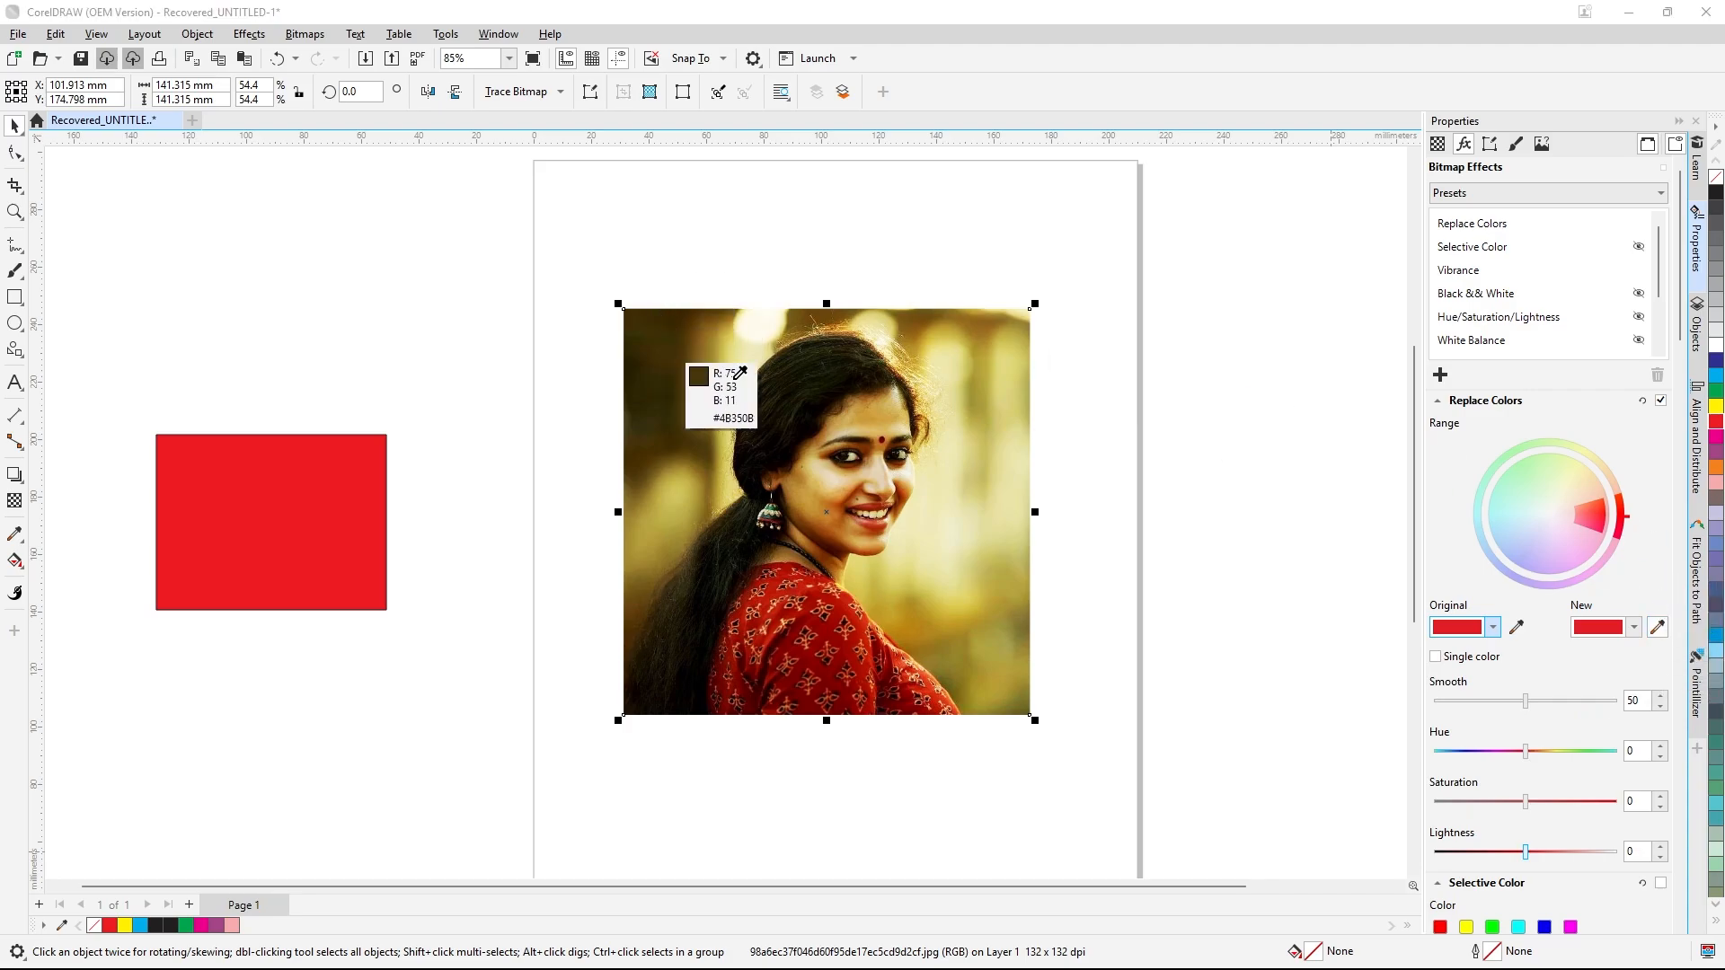
{"action": "left_click", "coordinate": [893, 414]}
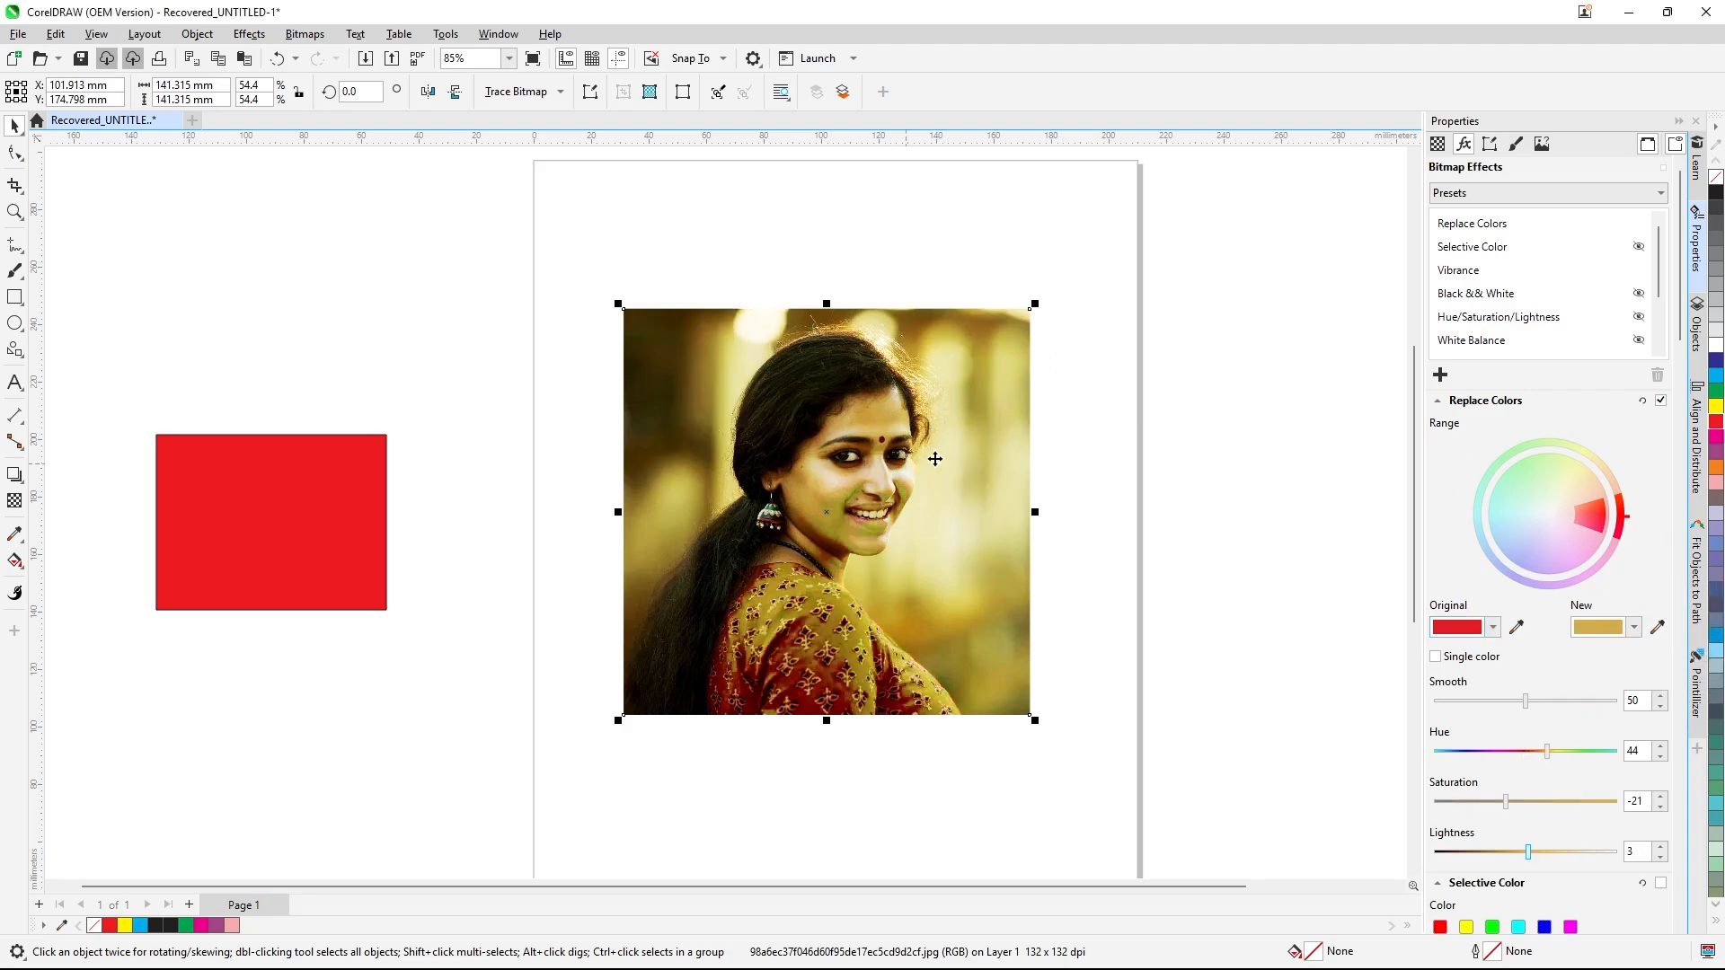
{"action": "left_click_drag", "start_coordinate": [1525, 701], "coordinate": [1485, 708]}
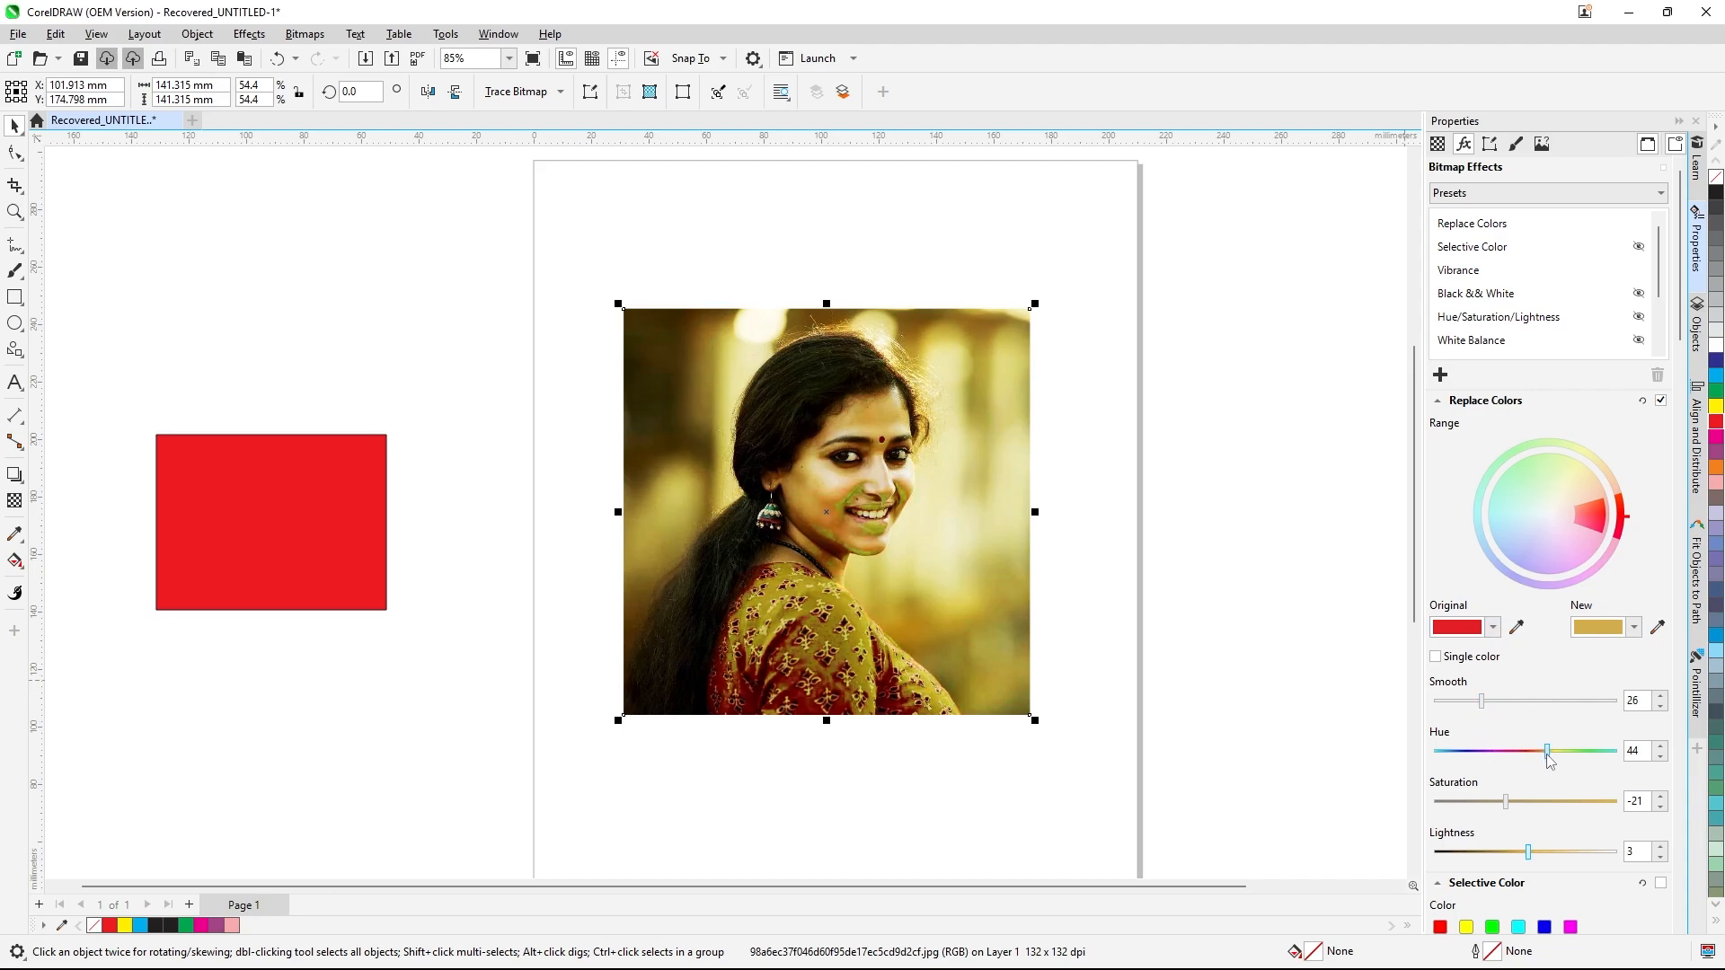
{"action": "left_click_drag", "start_coordinate": [1547, 760], "coordinate": [1546, 863]}
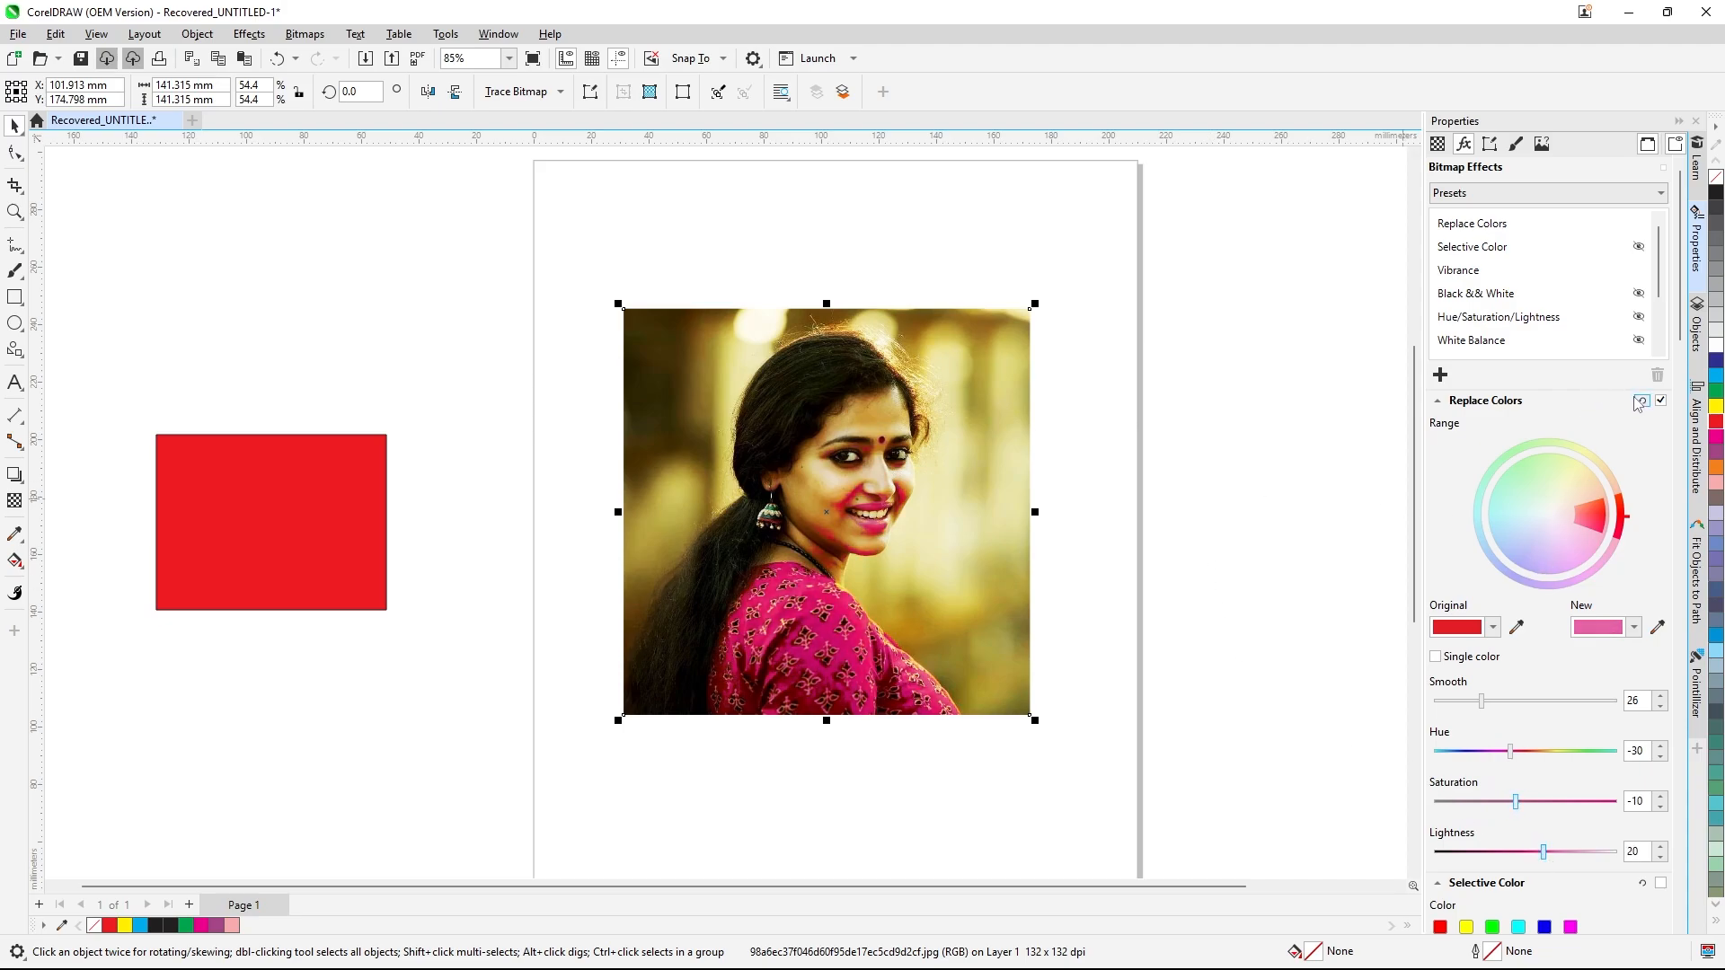
{"action": "mouse_move", "coordinate": [1619, 519]}
{"action": "left_mouse_down"}
{"action": "mouse_move", "coordinate": [1597, 575]}
{"action": "mouse_move", "coordinate": [1583, 482]}
{"action": "mouse_move", "coordinate": [1579, 552]}
{"action": "mouse_move", "coordinate": [1547, 558]}
{"action": "left_mouse_up"}
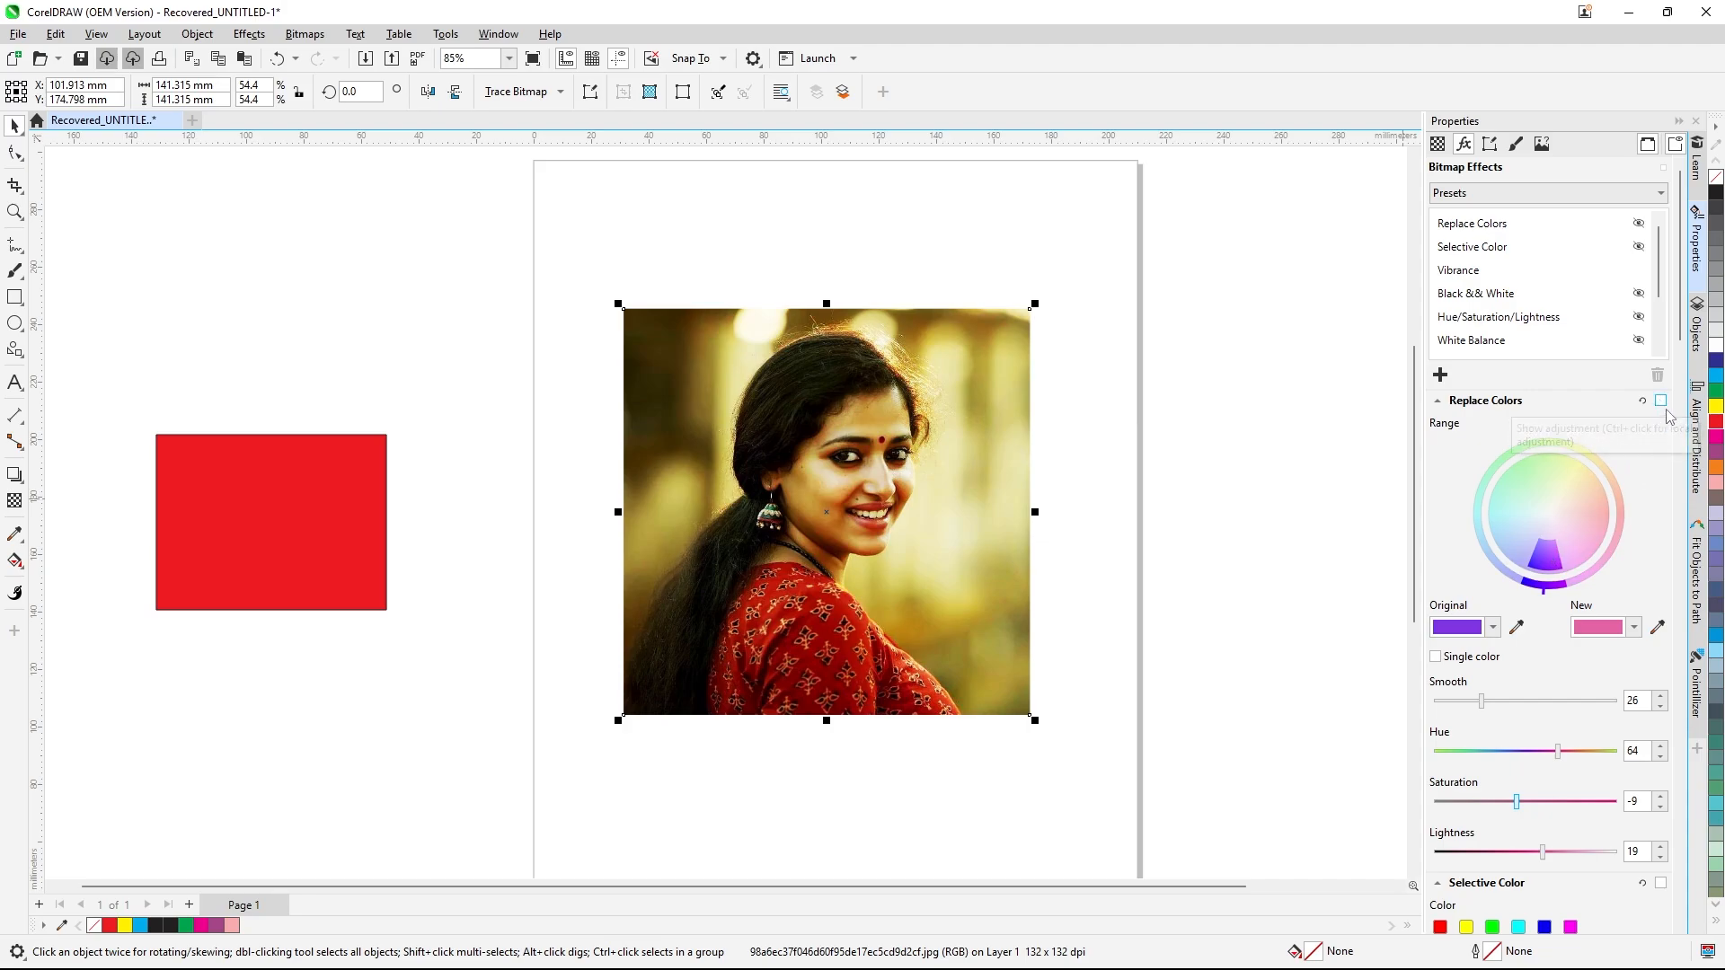
- Add a Desaturate adjustment to the selected portrait
{"action": "left_click", "coordinate": [249, 33]}
{"action": "mouse_move", "coordinate": [350, 124]}
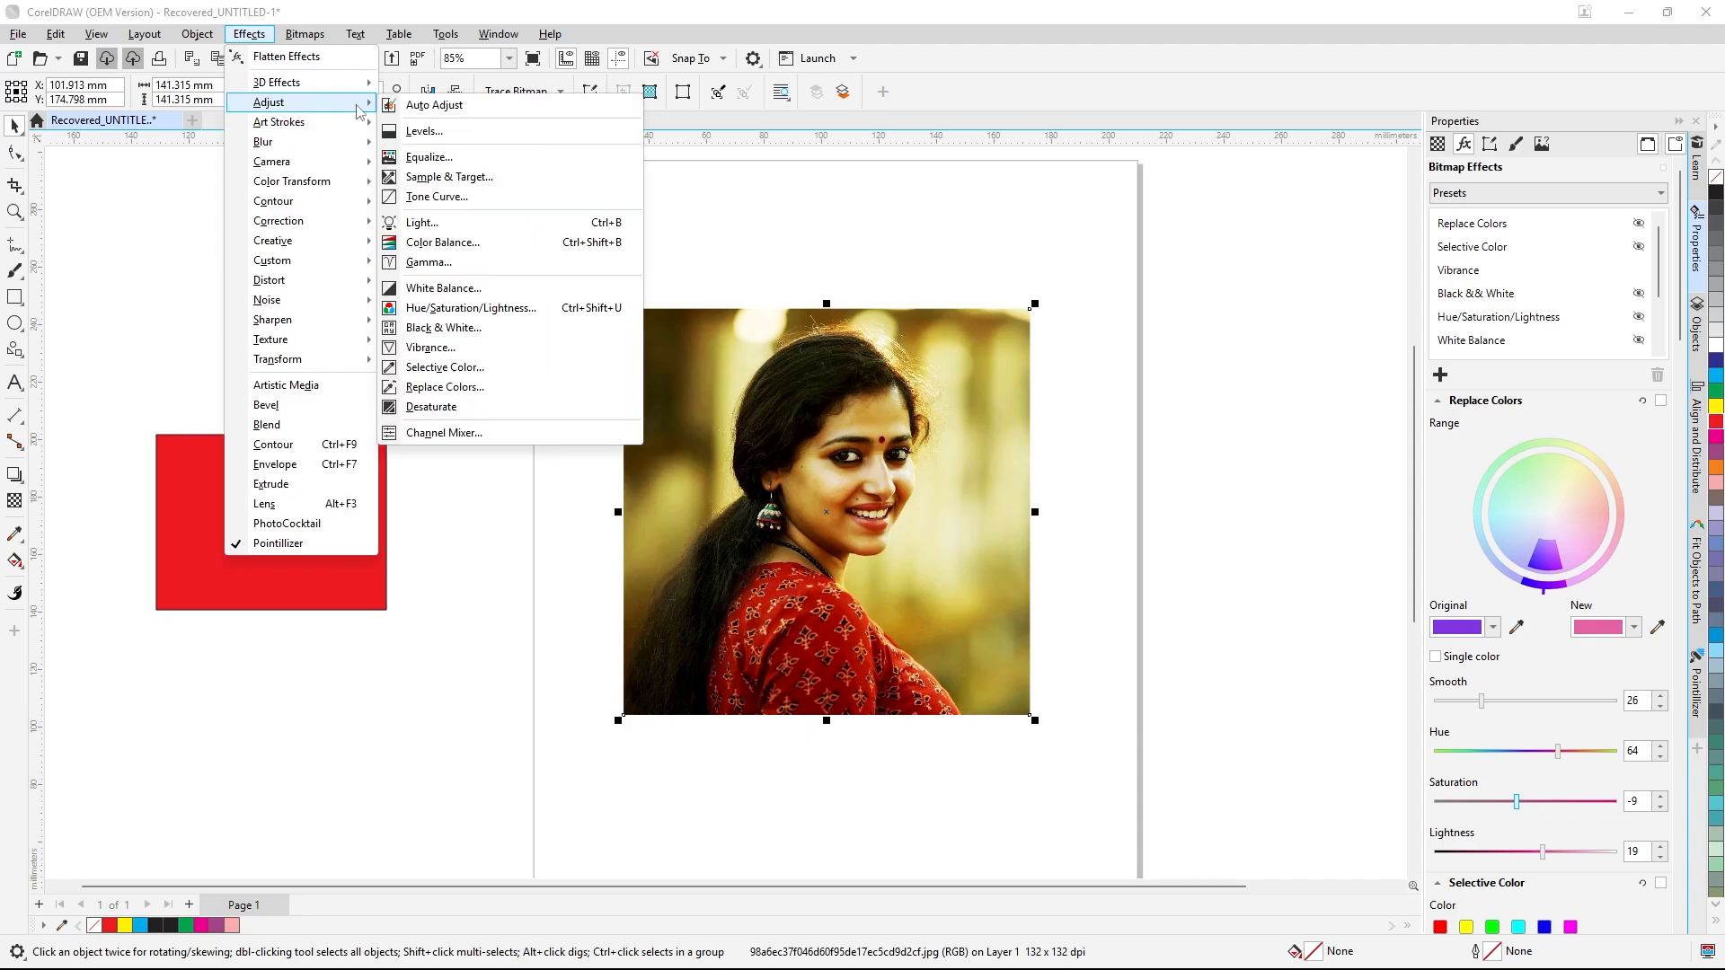
{"action": "left_click", "coordinate": [478, 410]}
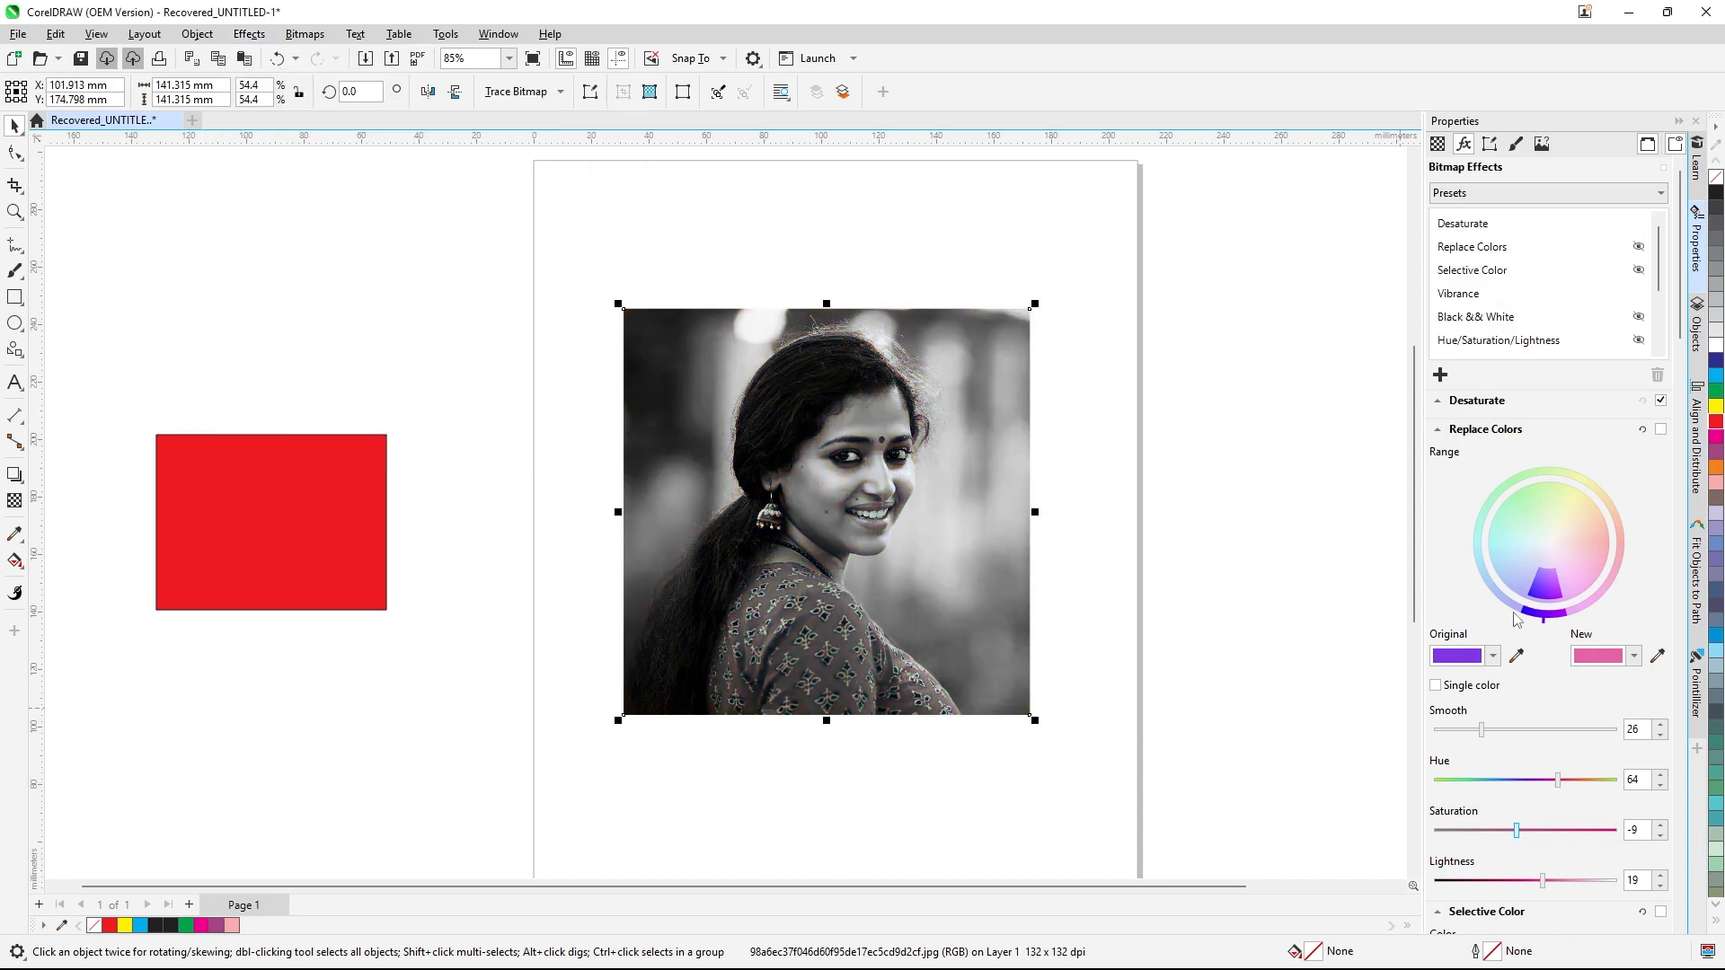
- Reactivate Replace Colors and sample a light gray from the portrait's background as the original color
{"action": "mouse_move", "coordinate": [1545, 620]}
{"action": "left_mouse_down"}
{"action": "mouse_move", "coordinate": [1606, 577]}
{"action": "mouse_move", "coordinate": [1588, 564]}
{"action": "mouse_move", "coordinate": [1537, 613]}
{"action": "left_mouse_up"}
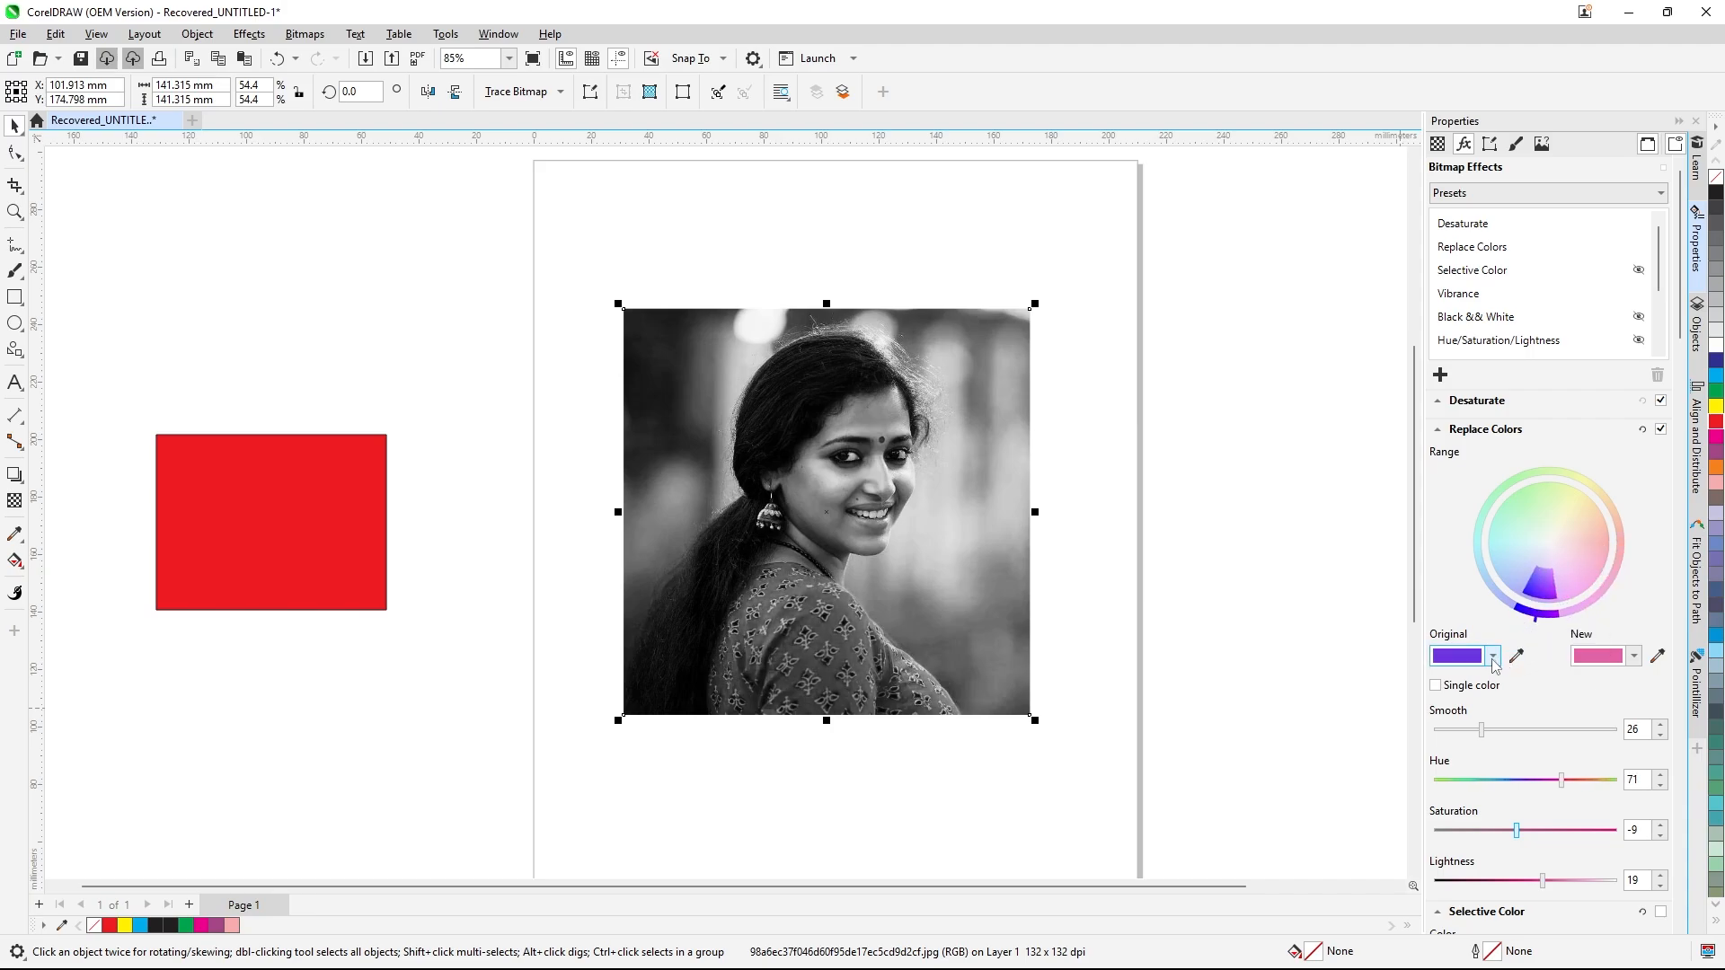
{"action": "left_click", "coordinate": [1517, 655]}
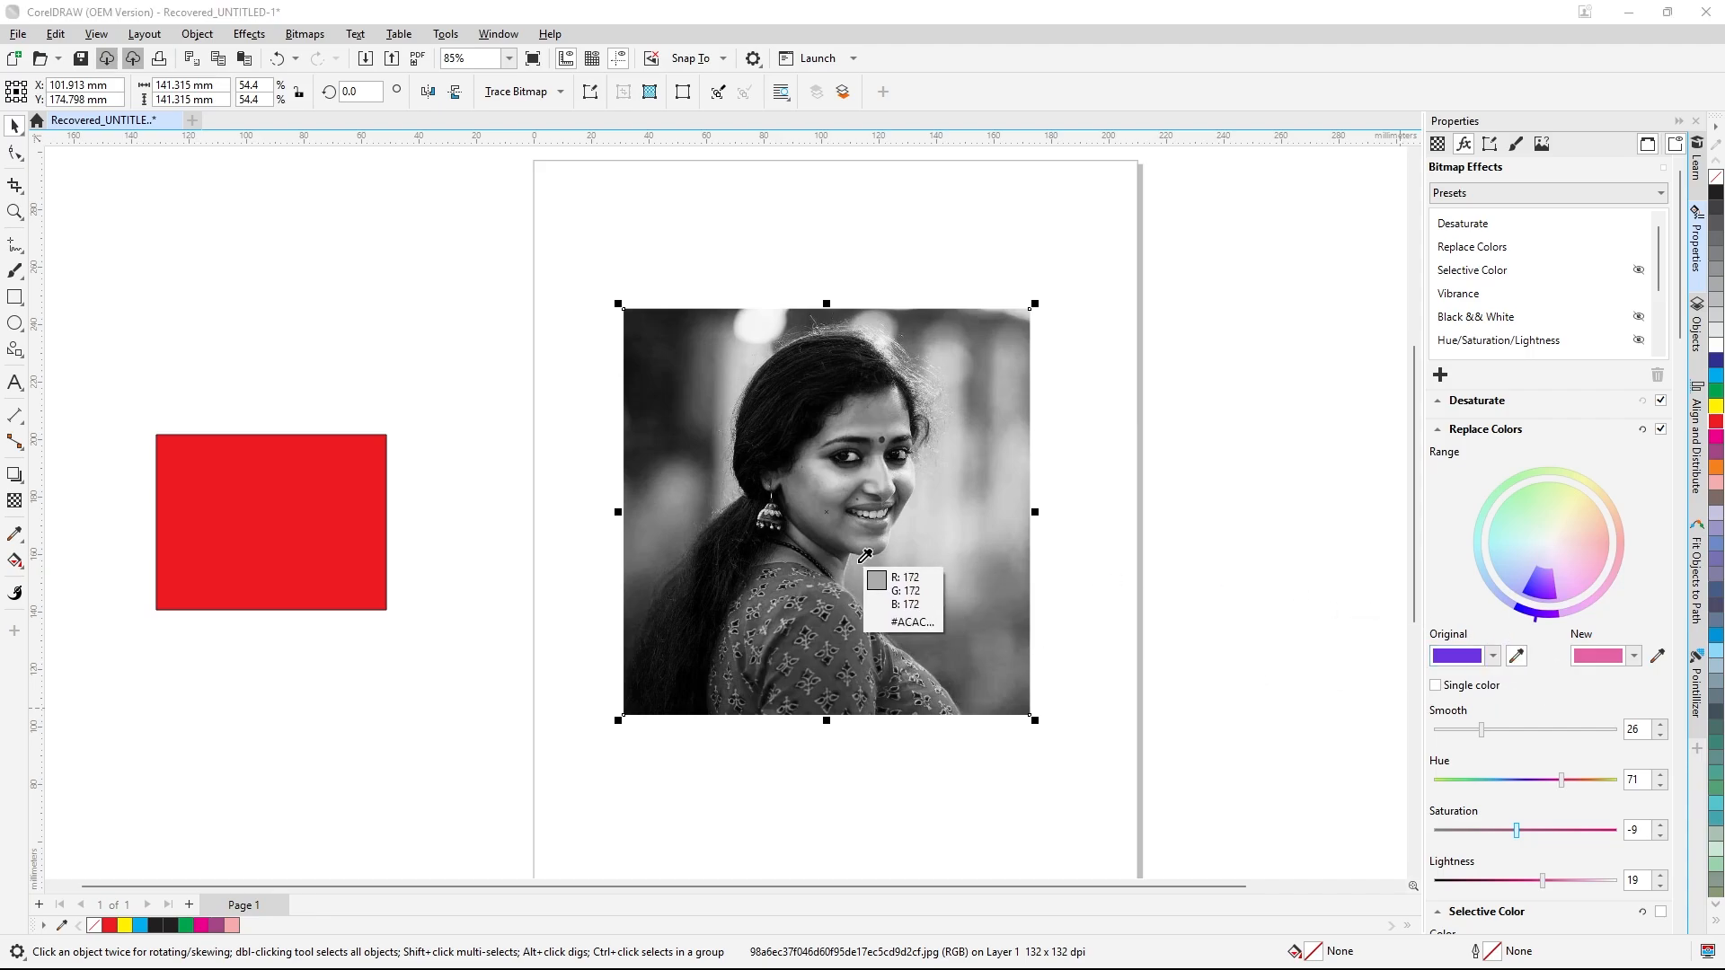
{"action": "left_click", "coordinate": [899, 563]}
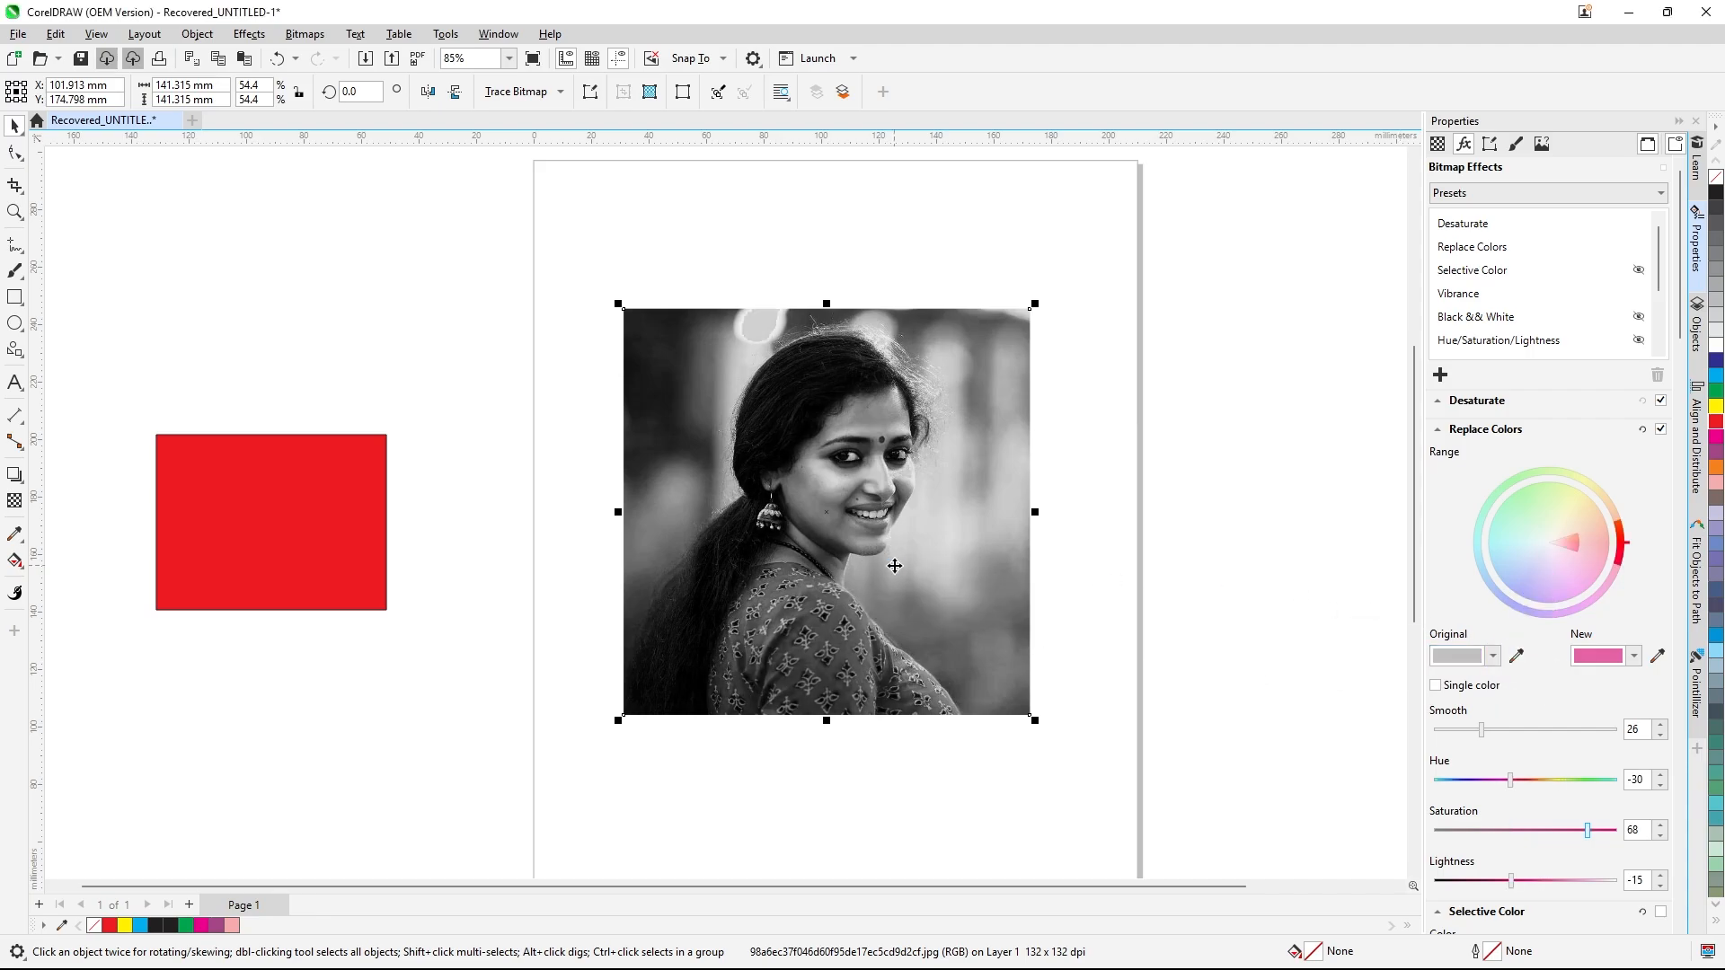
- Try a light gray sampled from the portrait as the new color in Replace Colors, and undo the recent color changes
{"action": "left_click", "coordinate": [1657, 656]}
{"action": "left_click", "coordinate": [822, 466]}
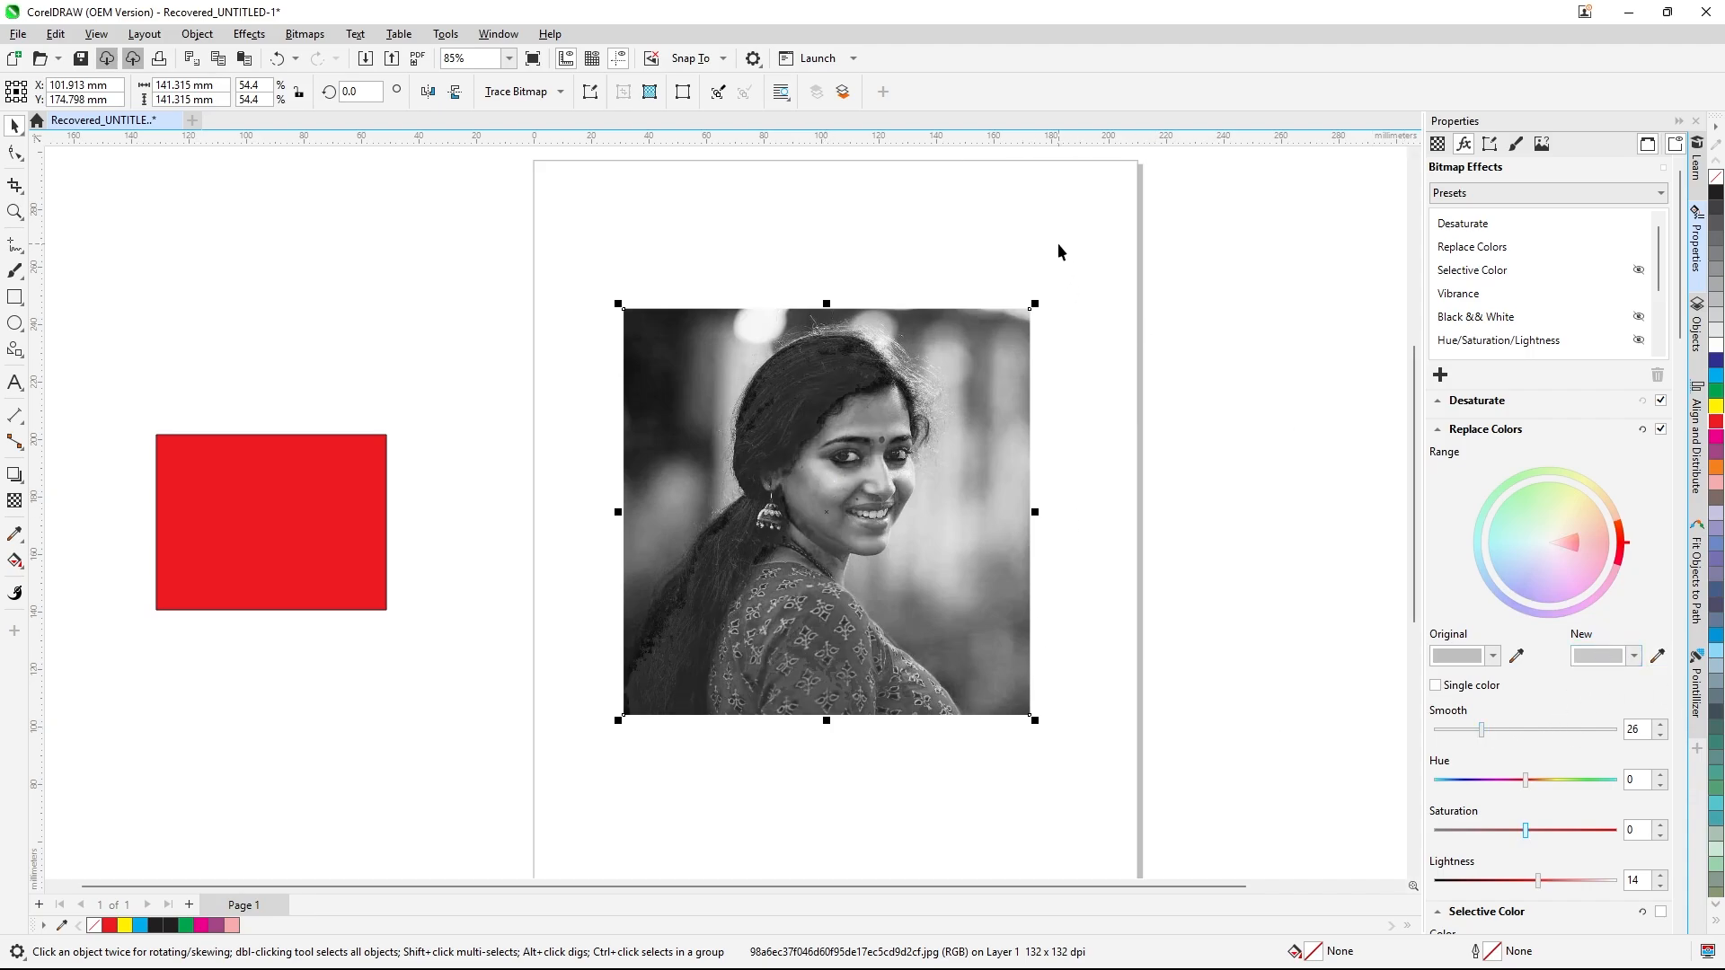
{"action": "key", "text": "ctrl+z"}
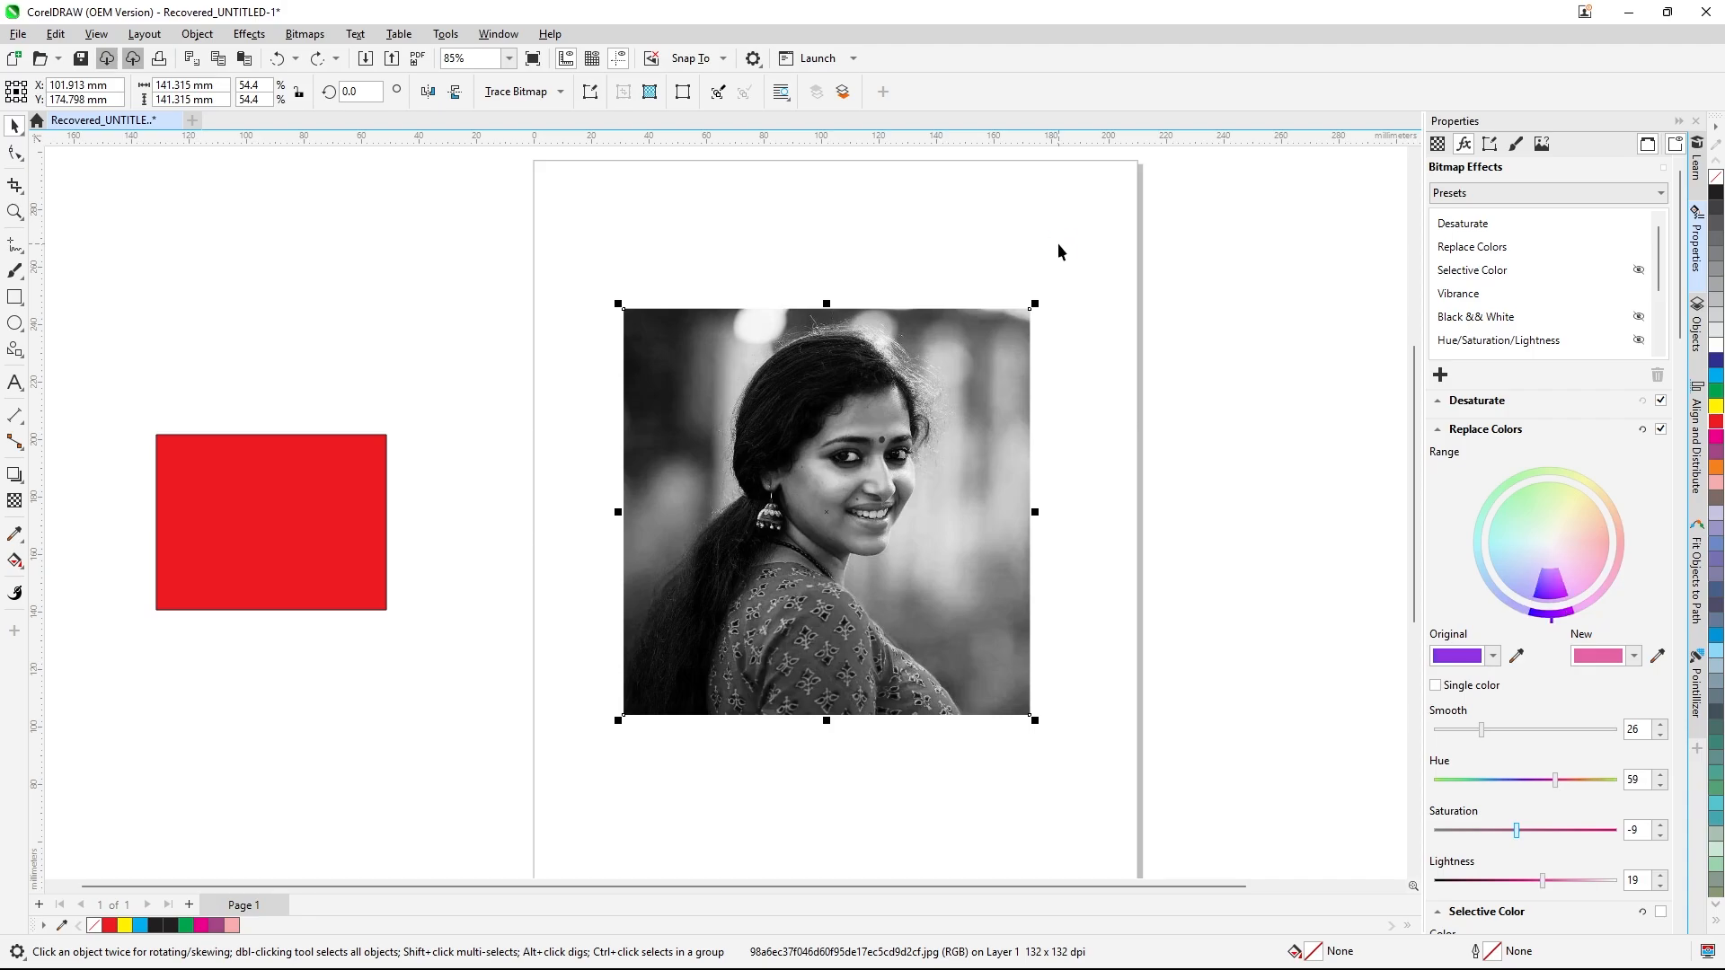
{"action": "key", "text": "ctrl+z"}
{"action": "key", "text": "ctrl+z"}
{"action": "key", "text": "ctrl+z"}
- Switch off the Desaturate and Replace Colors adjustments on the portrait
{"action": "left_click", "coordinate": [1660, 400]}
{"action": "left_click", "coordinate": [1660, 428]}
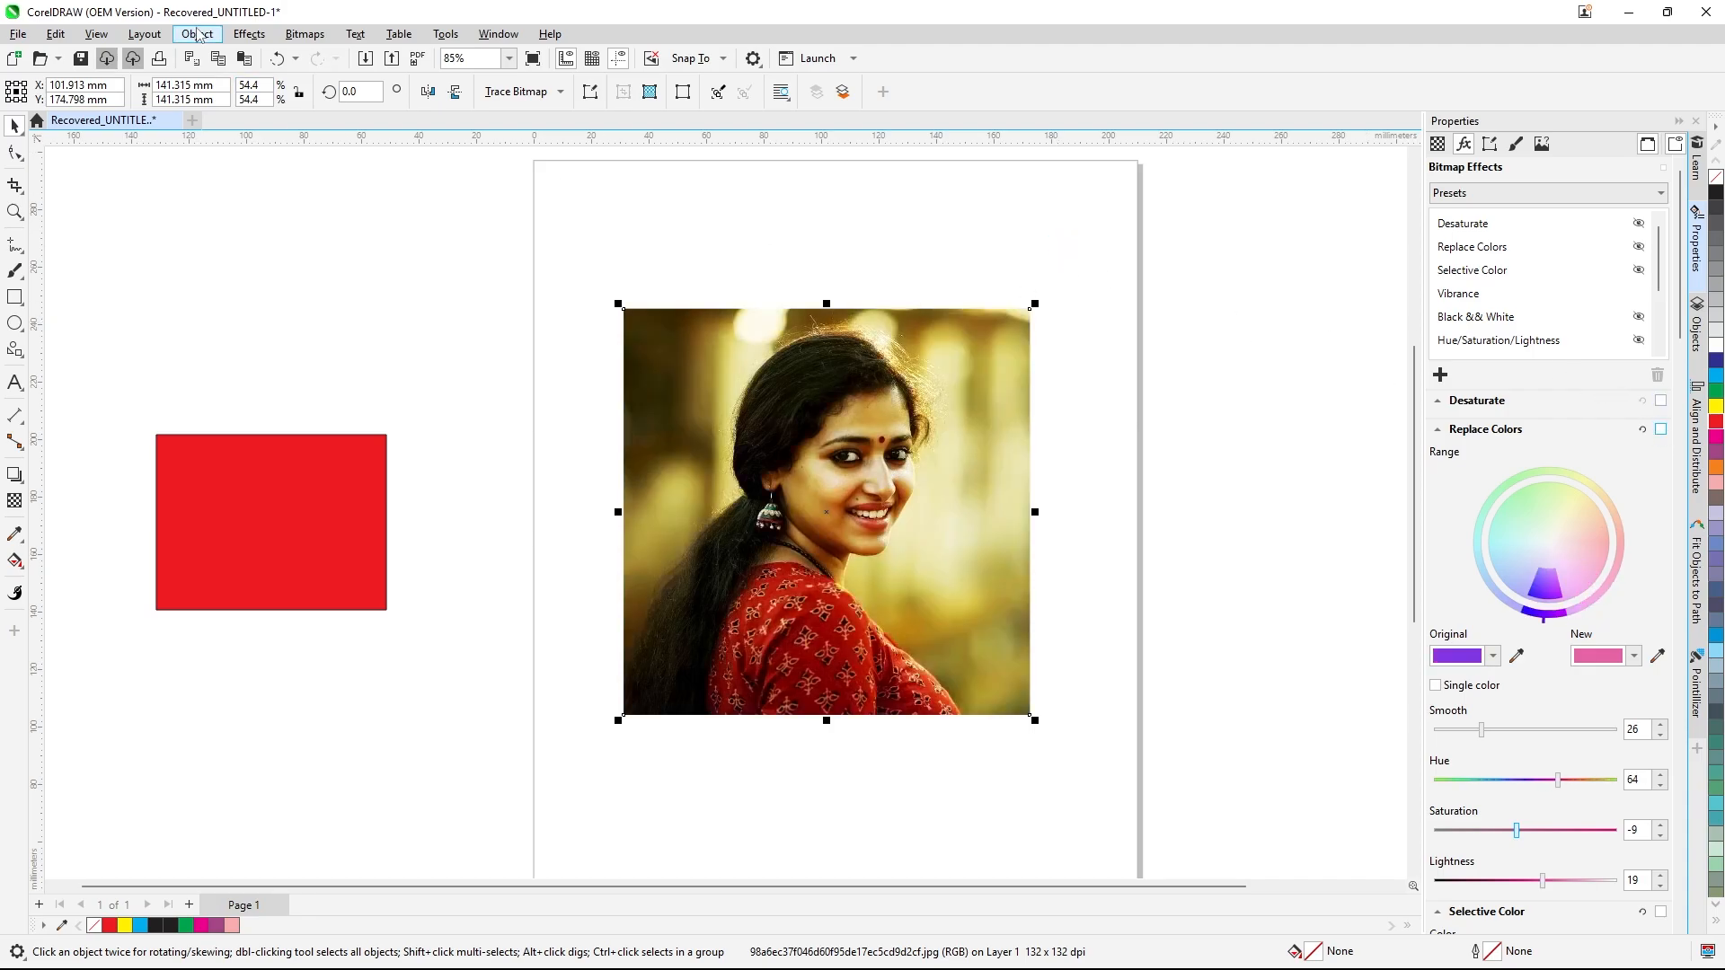
- Add a Channel Mixer adjustment and set the RGB model's Red output channel to Red 106, Green 8 and Blue 33
{"action": "left_click", "coordinate": [268, 38]}
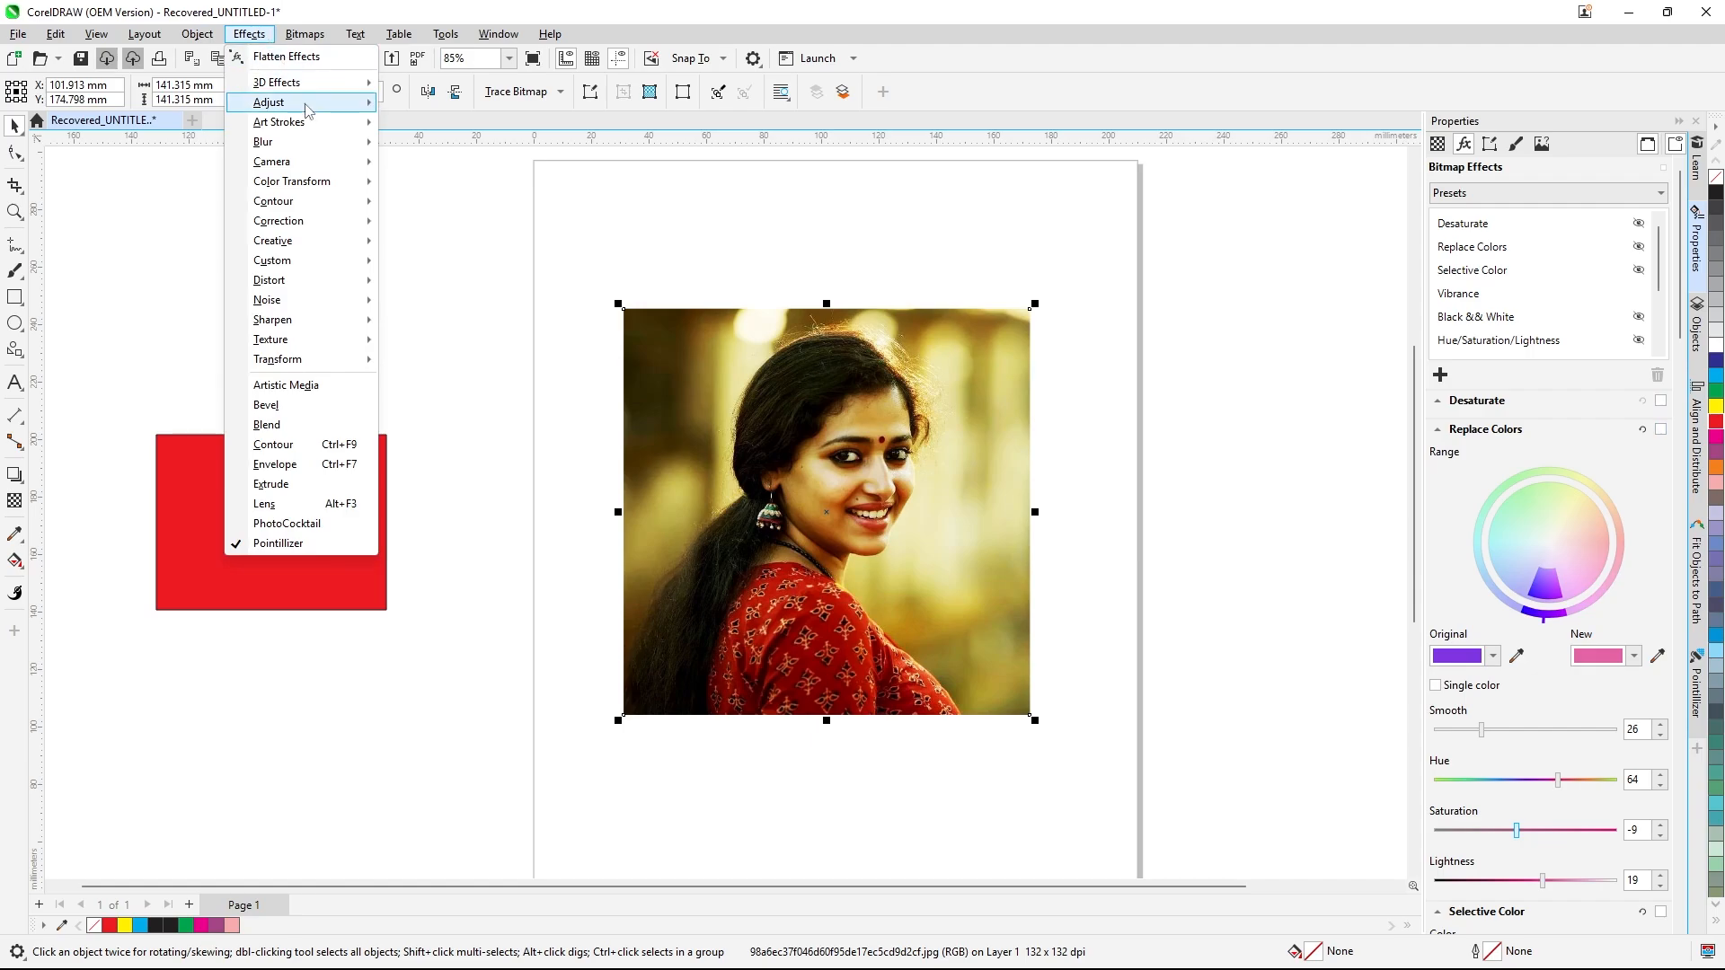
{"action": "mouse_move", "coordinate": [269, 102]}
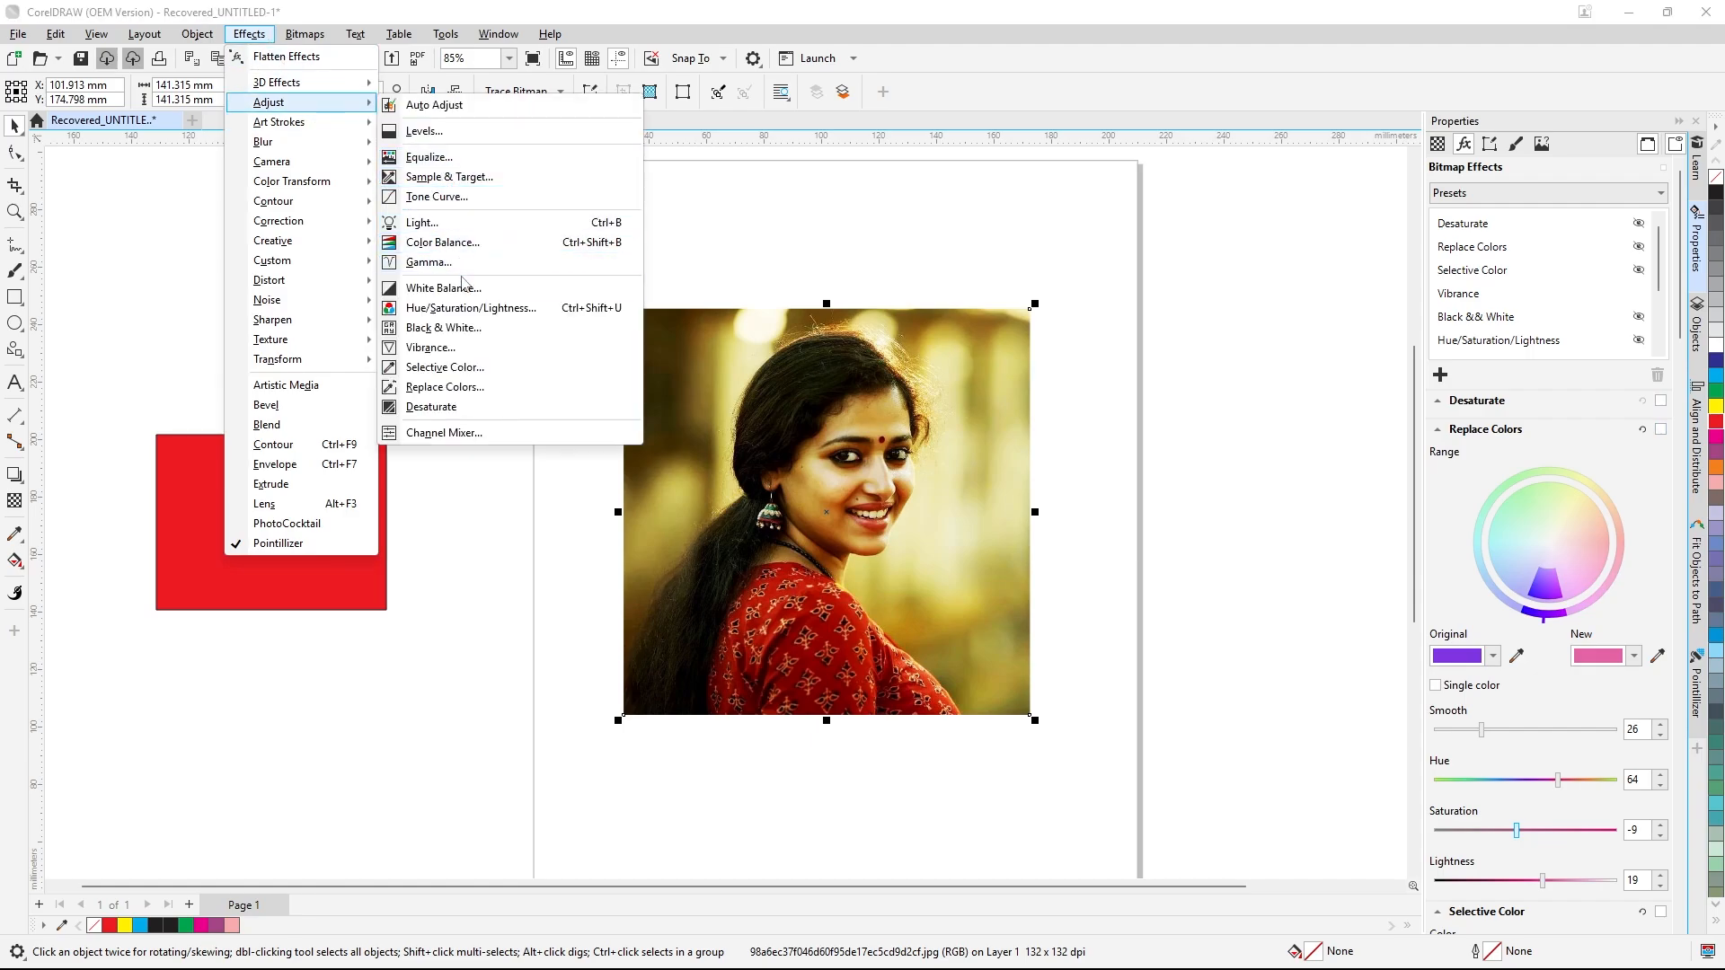
{"action": "left_click", "coordinate": [444, 433]}
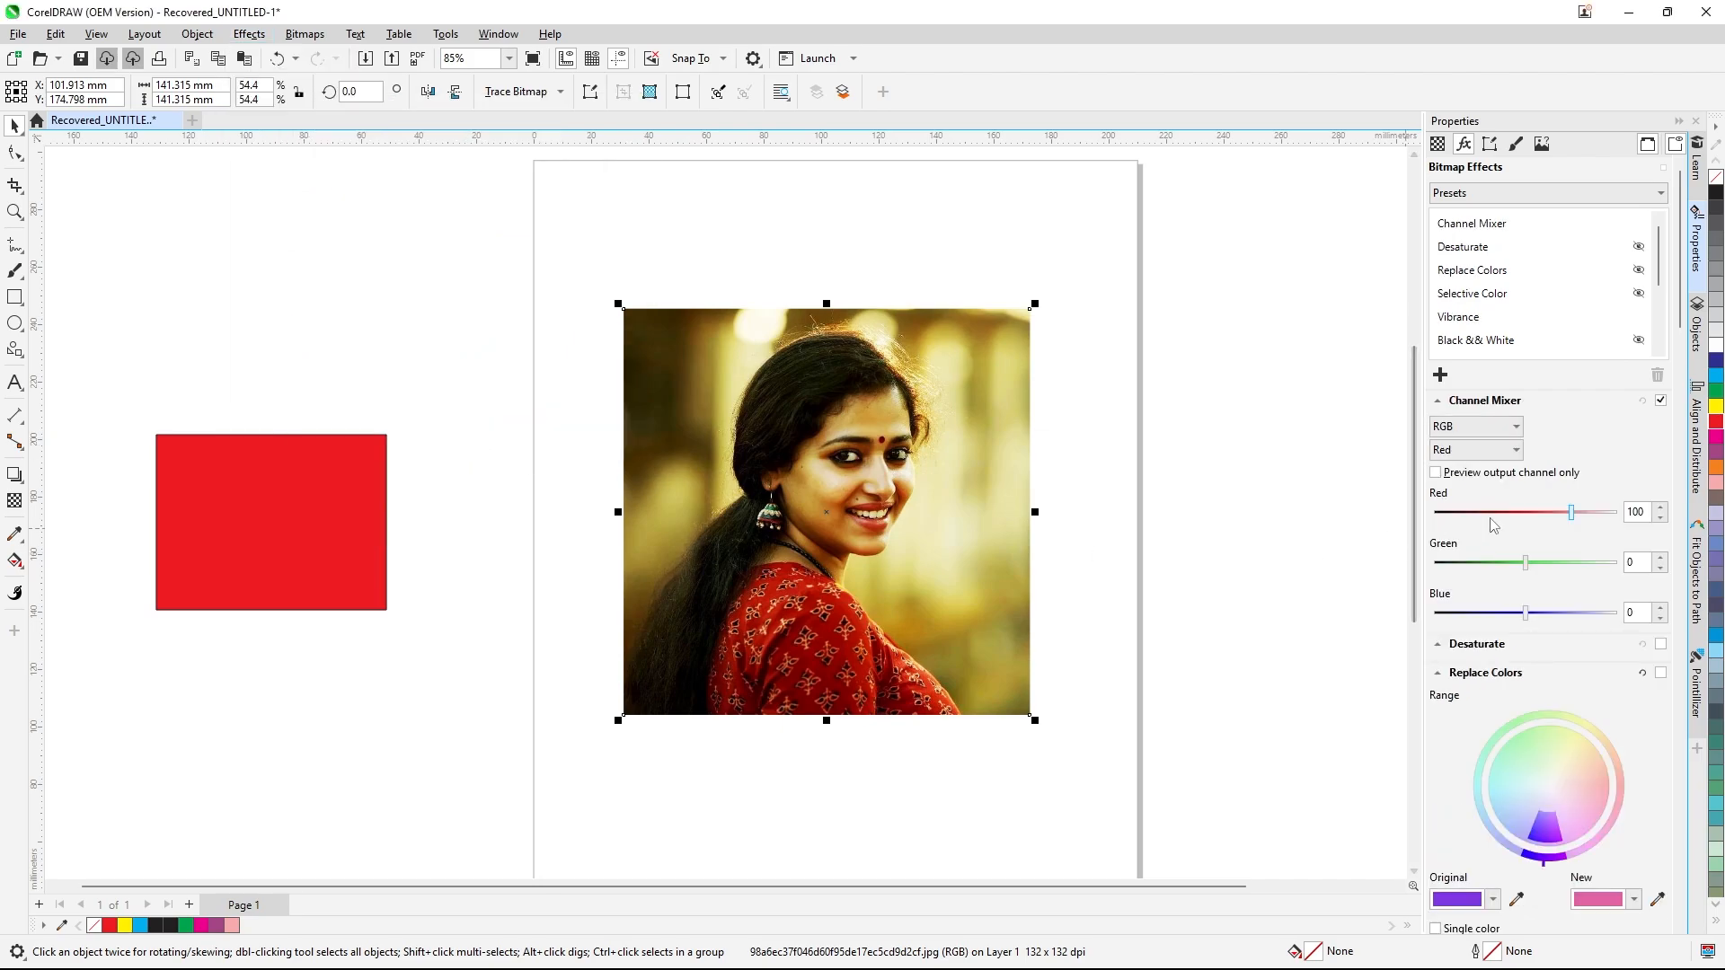
{"action": "left_click_drag", "start_coordinate": [1572, 523], "coordinate": [1540, 615]}
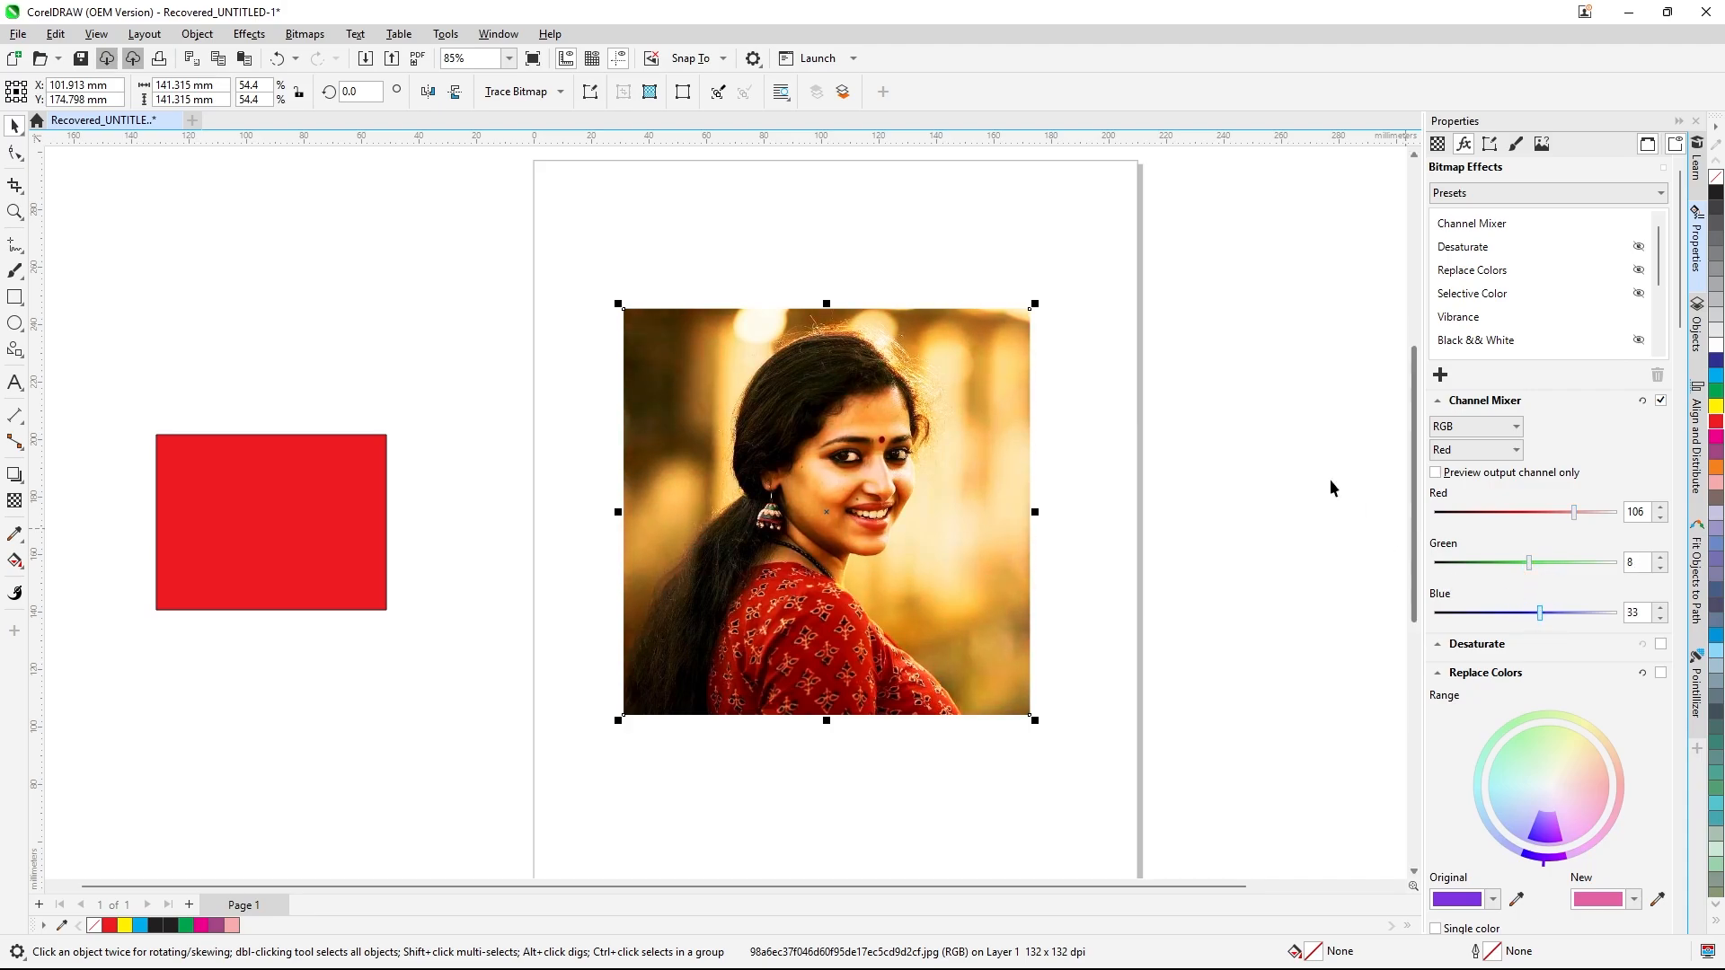
- Review the available Adjust effects for the selected portrait
{"action": "left_click", "coordinate": [256, 36]}
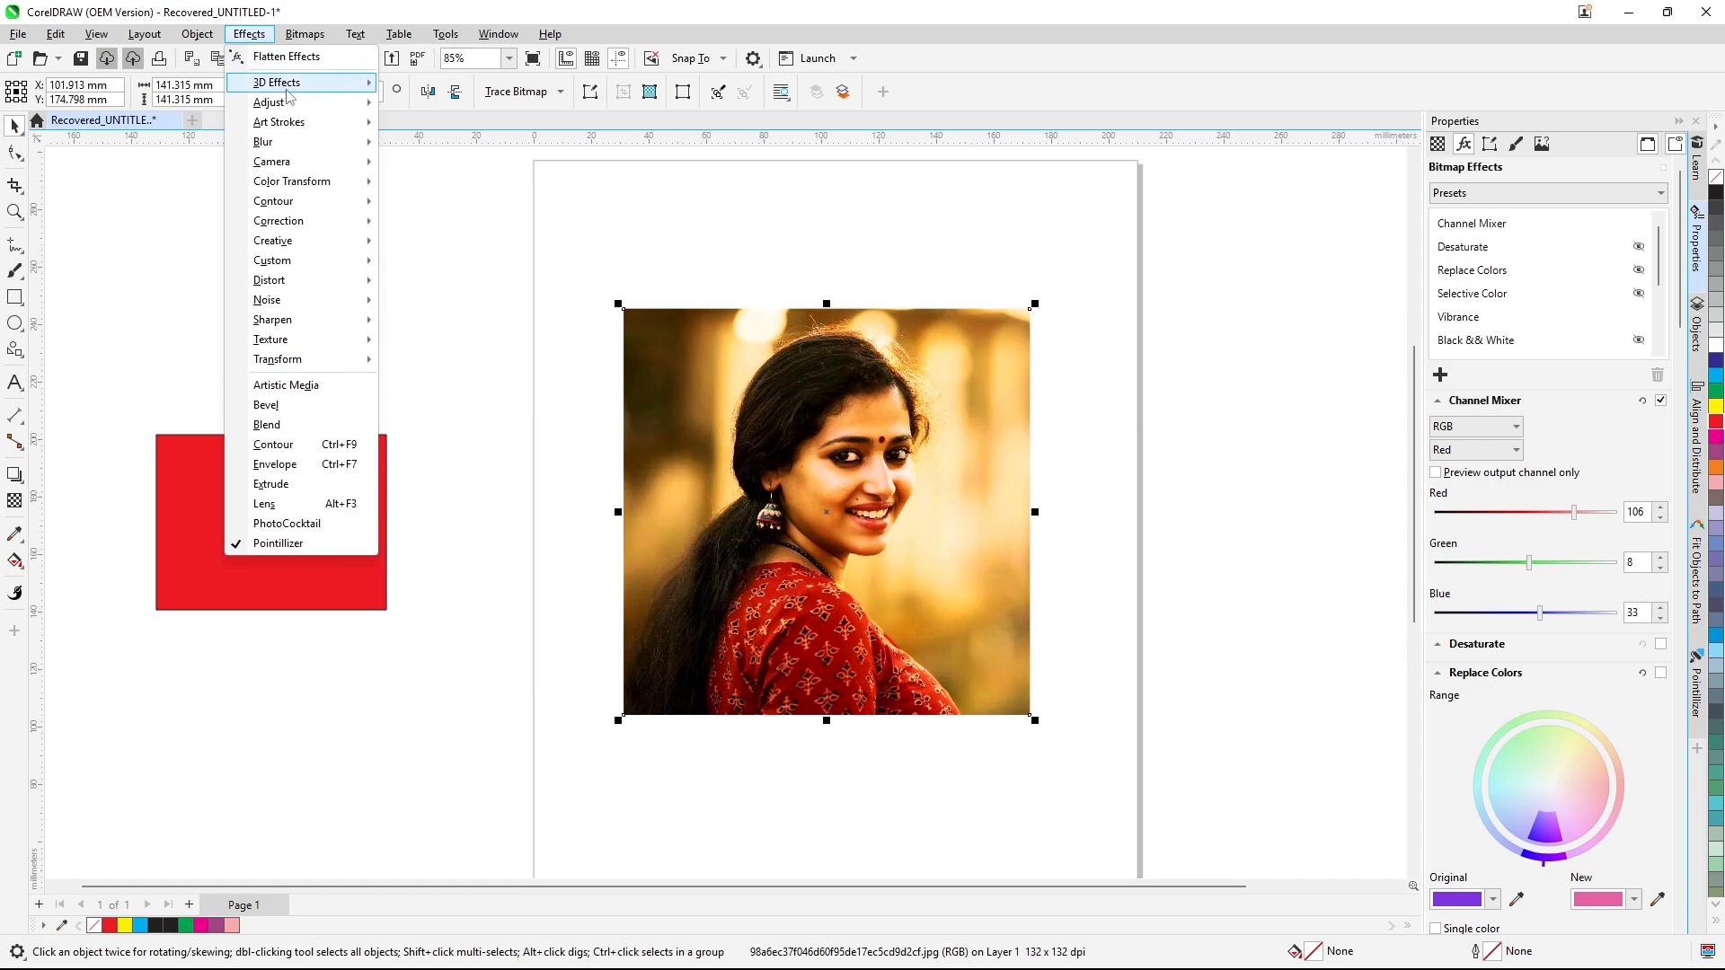
{"action": "mouse_move", "coordinate": [307, 107]}
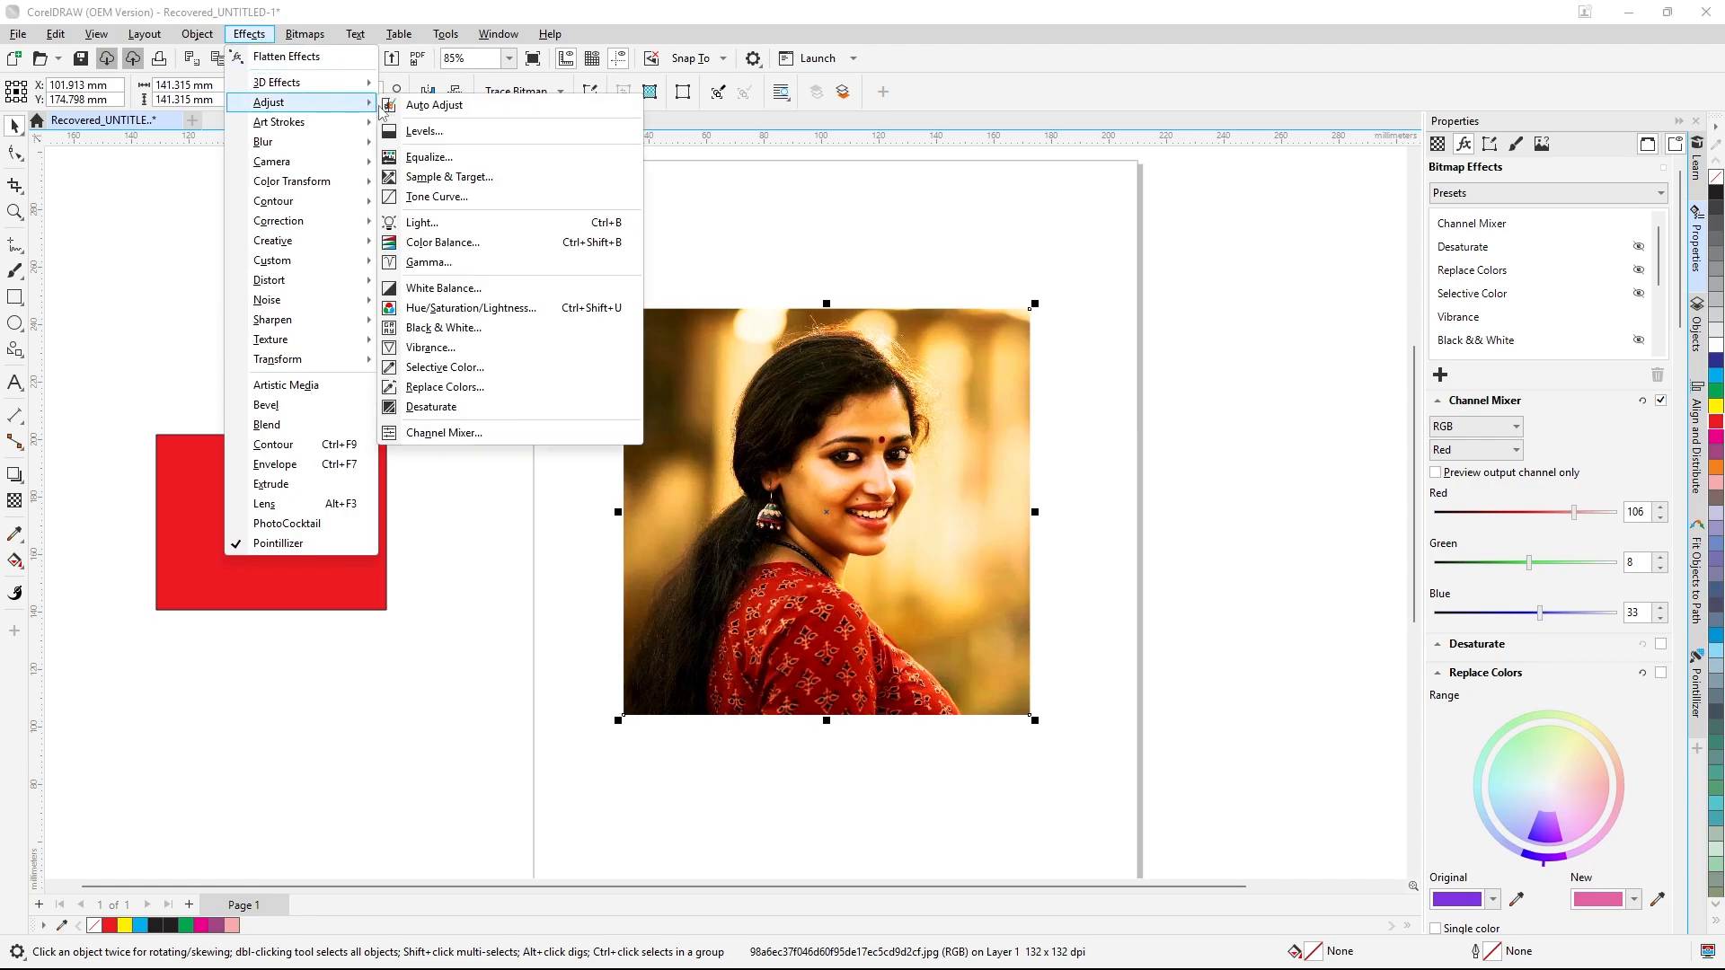